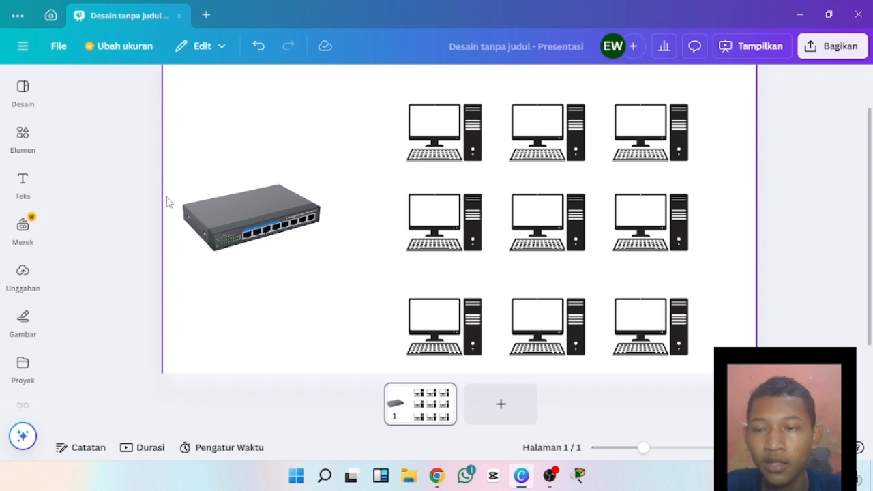
# Add a subheading text box to the slide and place it below the network switch image.
pyautogui.click(22, 319)
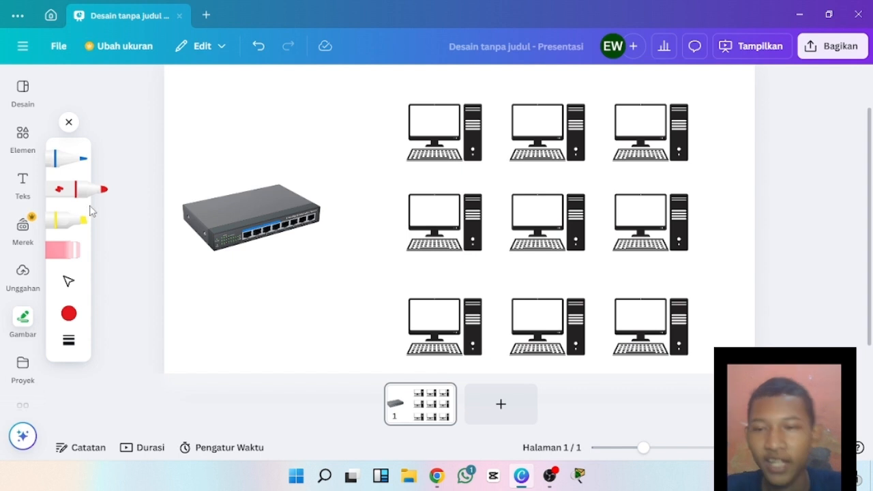
pyautogui.click(23, 181)
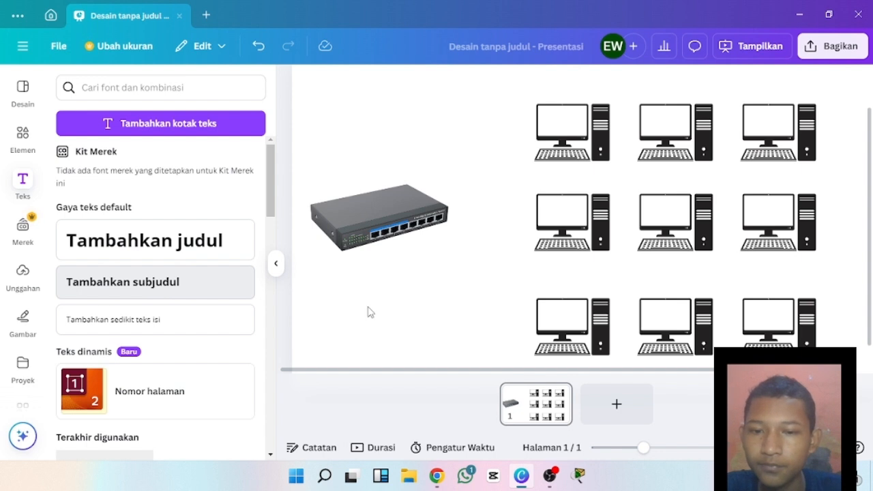
pyautogui.moveTo(556, 231); pyautogui.dragTo(420, 295)
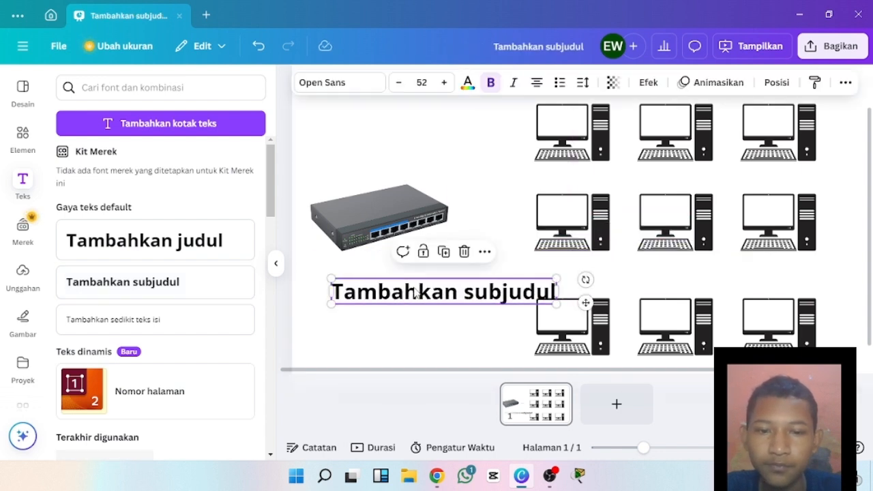
# Replace the placeholder text of the subheading below the switch with "VLAN=".
pyautogui.doubleClick(526, 287)
pyautogui.press('BackSpace')
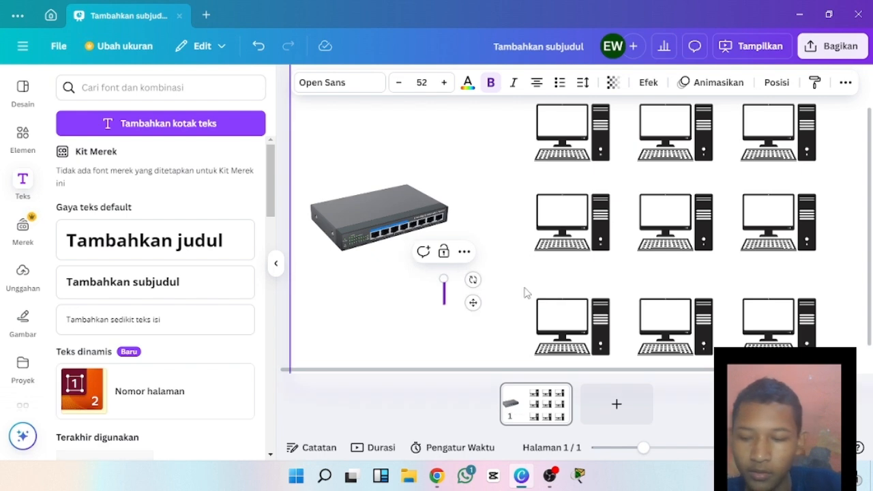
pyautogui.write('V')
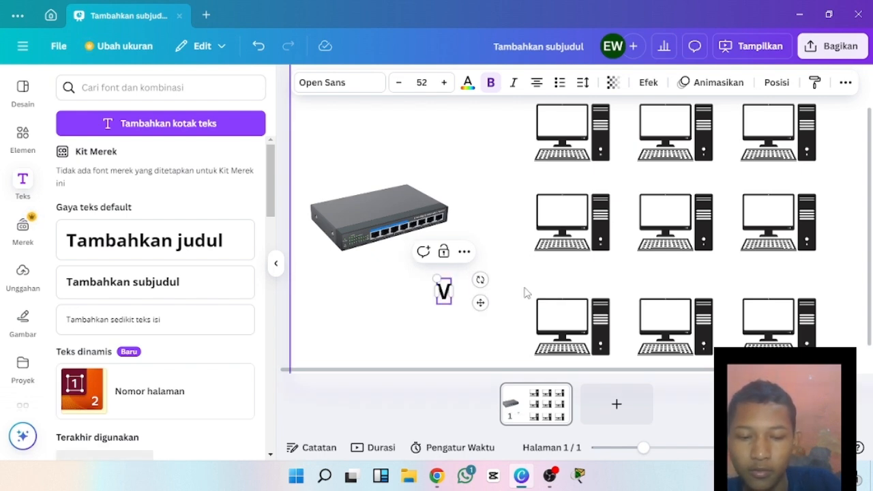
pyautogui.write('ILAN')
pyautogui.press('BackSpace')
pyautogui.press('BackSpace')
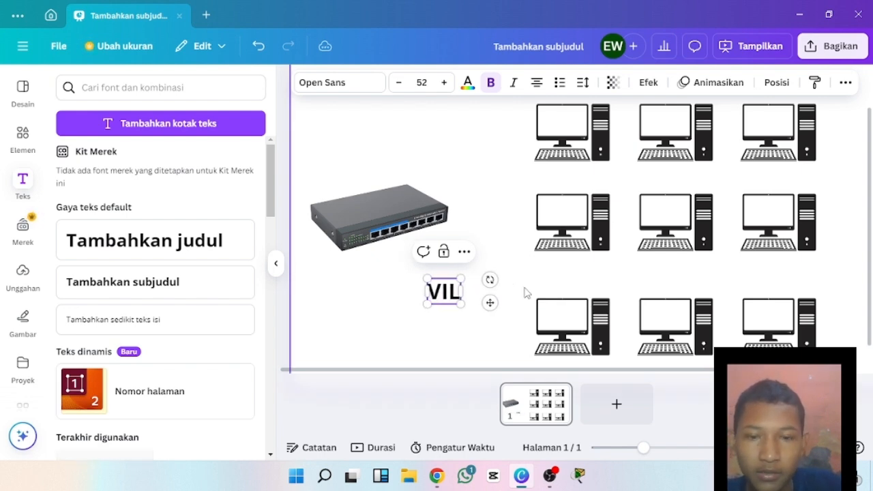
pyautogui.press('BackSpace')
pyautogui.press('BackSpace')
pyautogui.write('LAN')
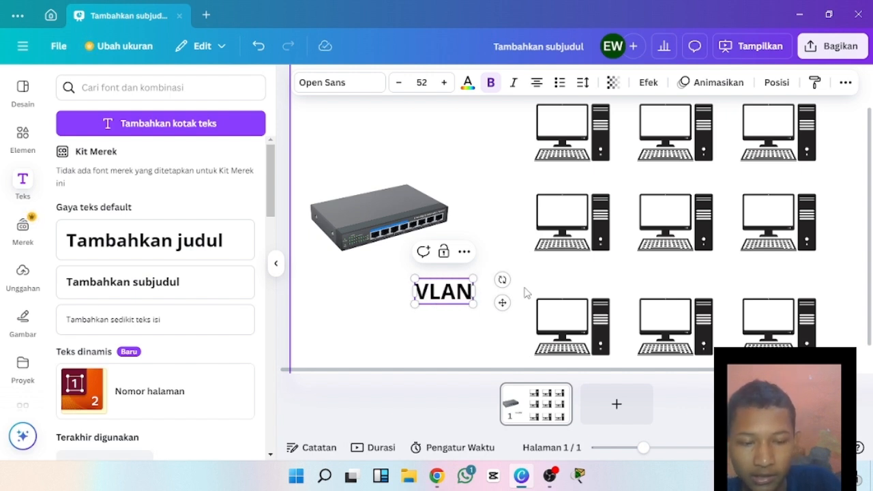
pyautogui.write('=')
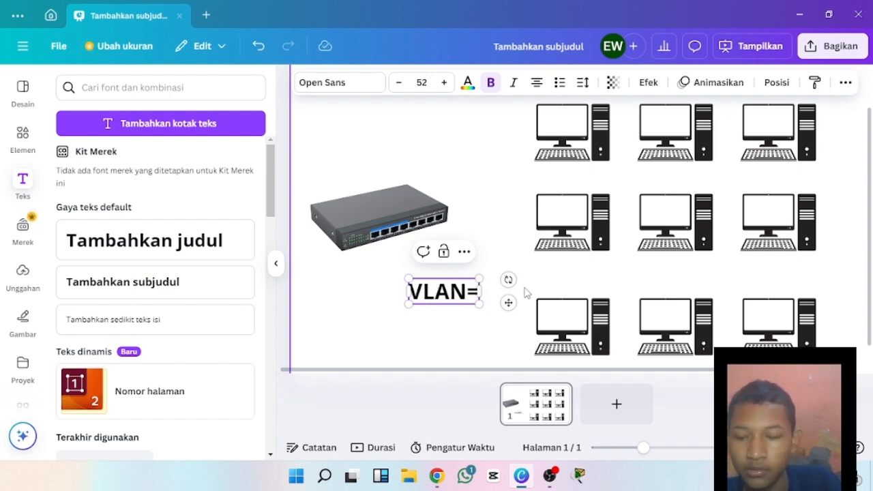
pyautogui.write('Virtual')
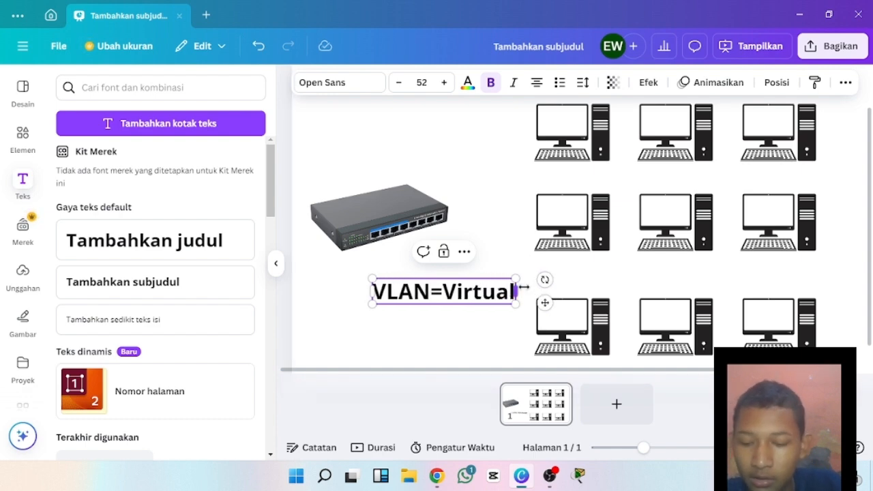
pyautogui.write(' L')
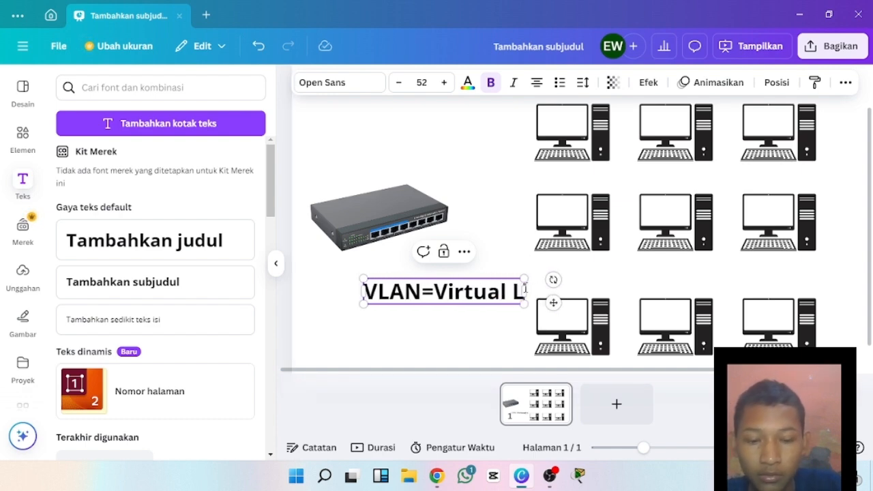
pyautogui.write('ocal')
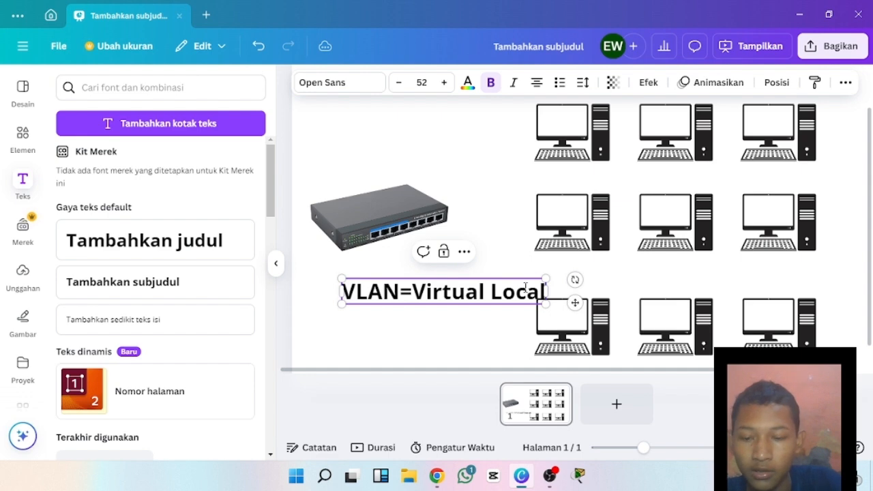
pyautogui.write(' area')
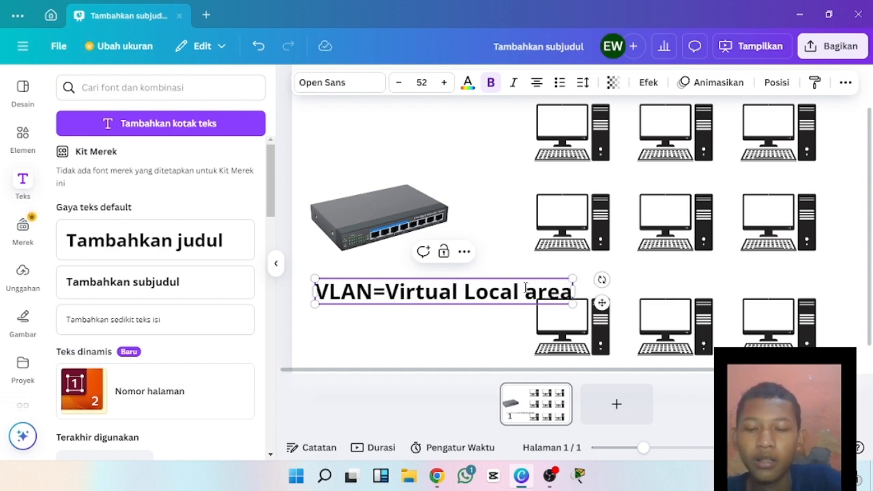
pyautogui.write(' Net')
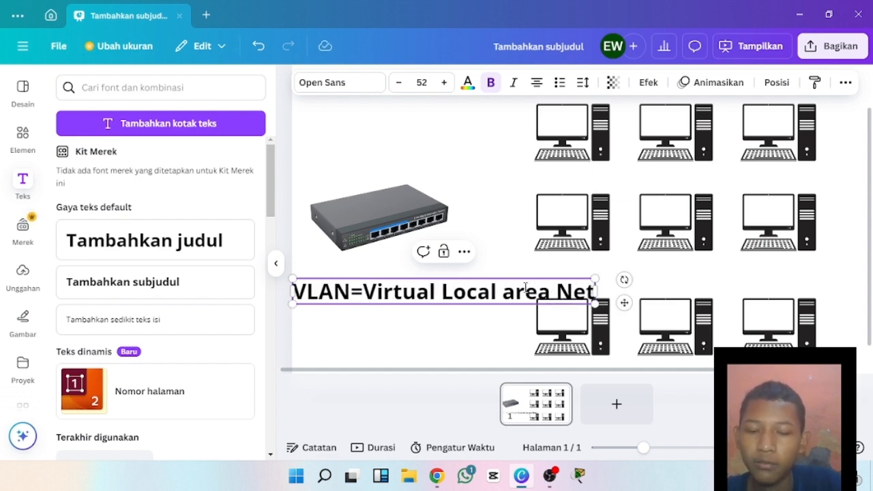
pyautogui.write('work')
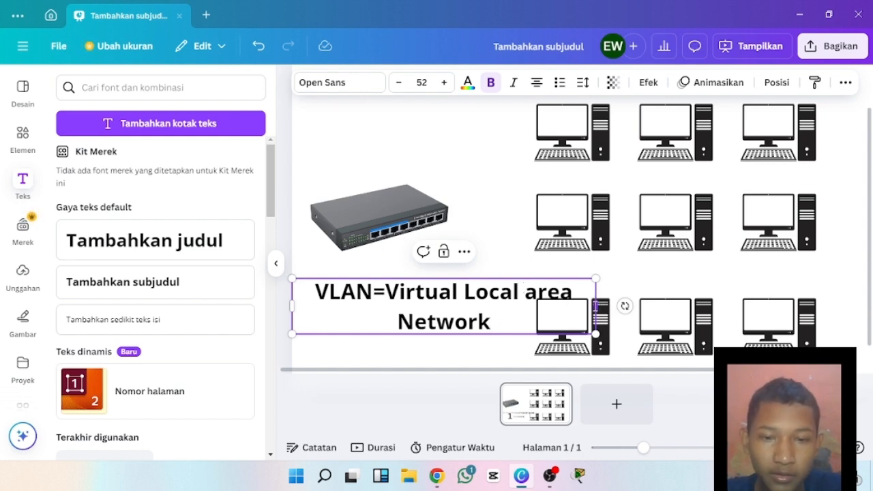
# Narrow the VLAN text box so it wraps onto three lines, and position it directly beneath the switch.
pyautogui.moveTo(596, 306); pyautogui.dragTo(461, 310)
pyautogui.click(488, 319)
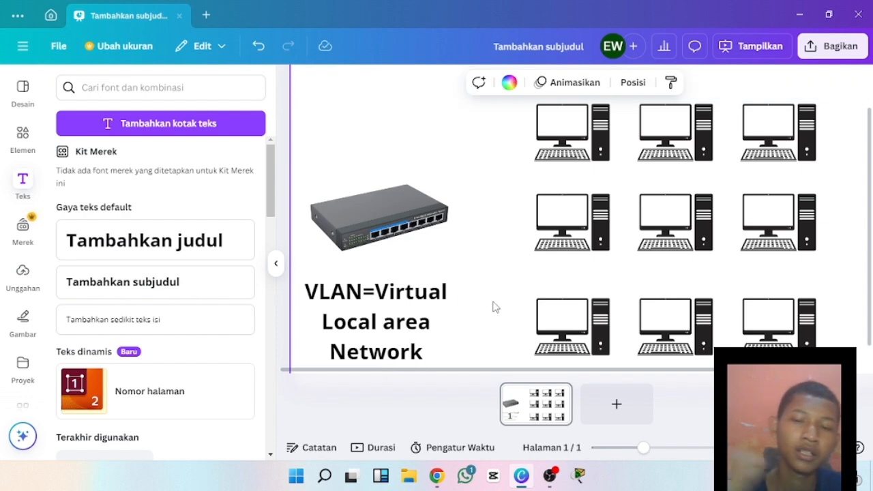
pyautogui.click(278, 265)
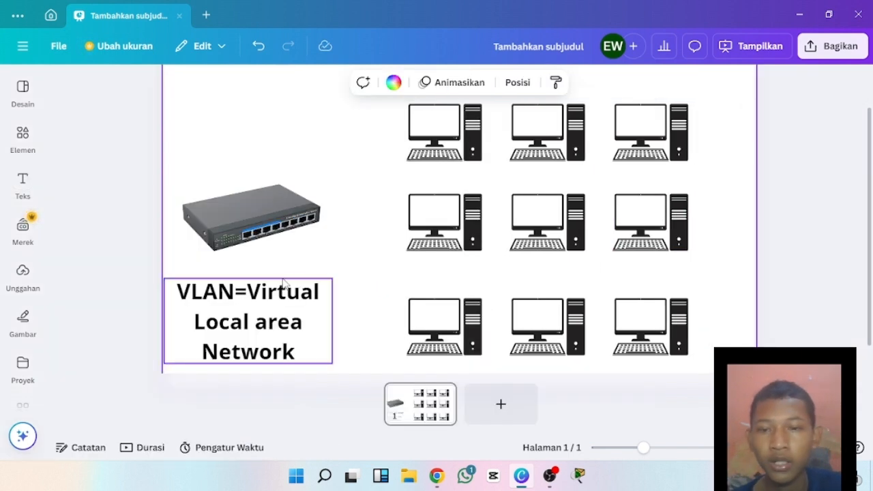
pyautogui.click(805, 190)
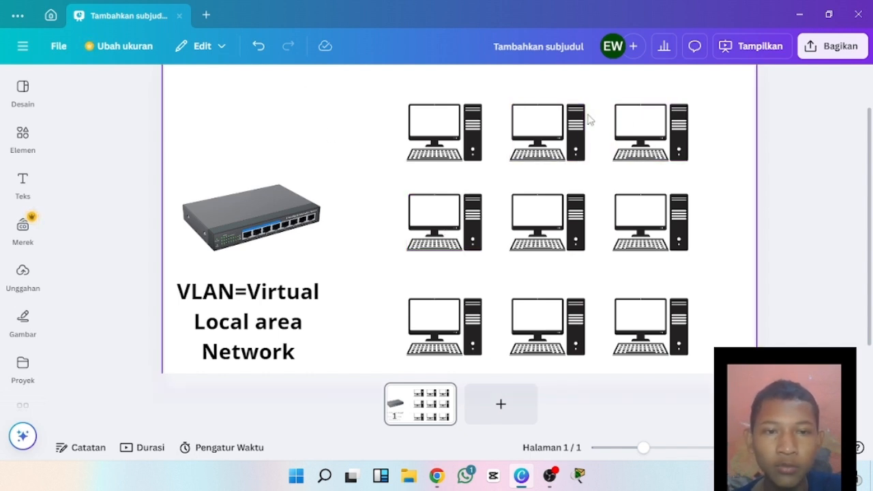
# Activate the drawing pen and set its colour to black.
pyautogui.click(25, 315)
pyautogui.click(75, 158)
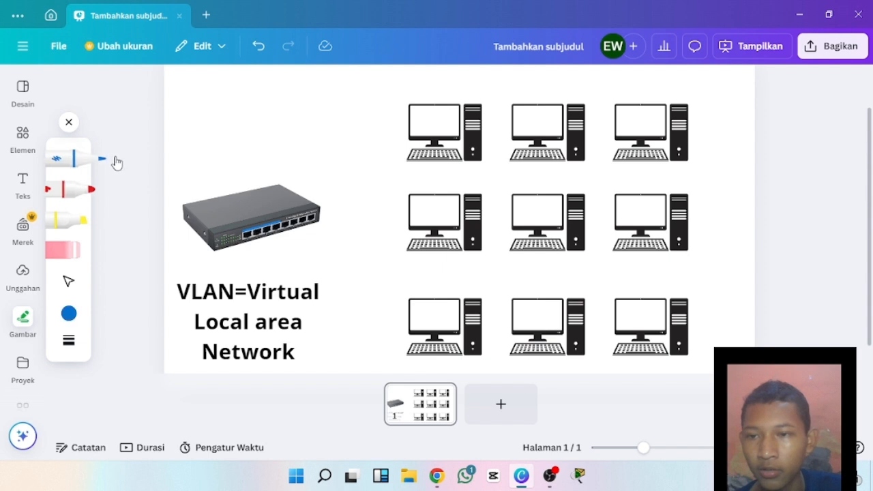
pyautogui.click(68, 313)
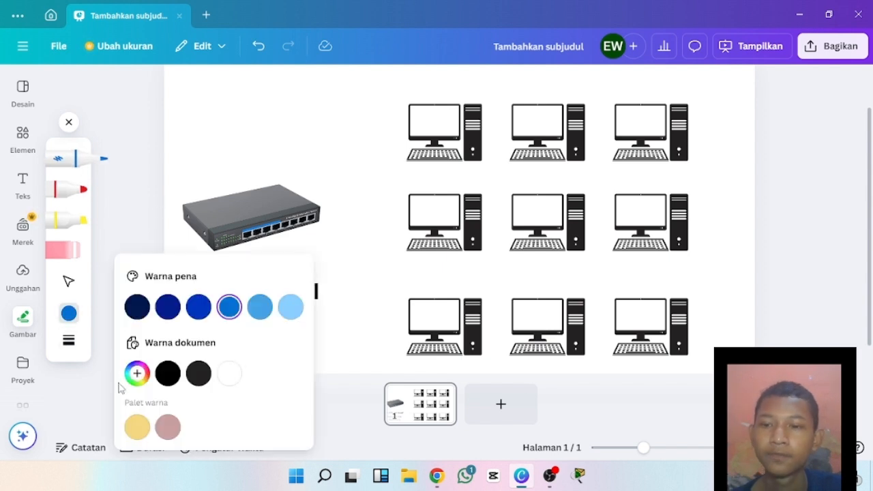
pyautogui.click(168, 373)
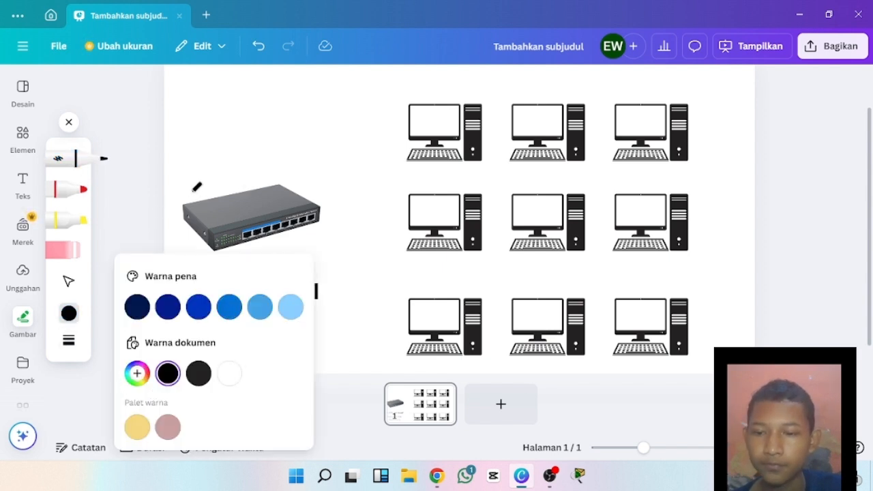
pyautogui.click(125, 210)
# Draw a freehand outline around the nine computers and two horizontal lines separating the three rows.
pyautogui.moveTo(368, 97)
pyautogui.mouseDown()
pyautogui.moveTo(361, 259)
pyautogui.moveTo(379, 372)
pyautogui.mouseUp()
pyautogui.moveTo(710, 374)
pyautogui.mouseDown()
pyautogui.moveTo(713, 263)
pyautogui.moveTo(700, 196)
pyautogui.moveTo(398, 80)
pyautogui.moveTo(368, 93)
pyautogui.mouseUp()
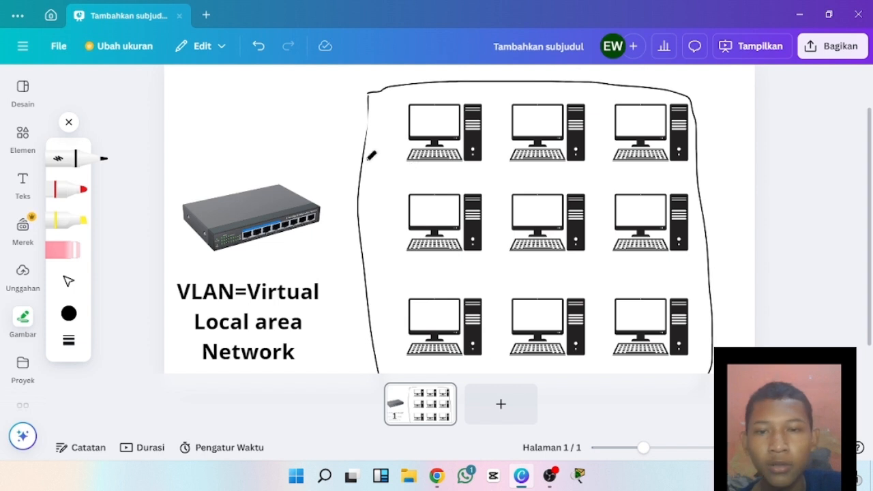
pyautogui.moveTo(357, 174); pyautogui.dragTo(700, 169)
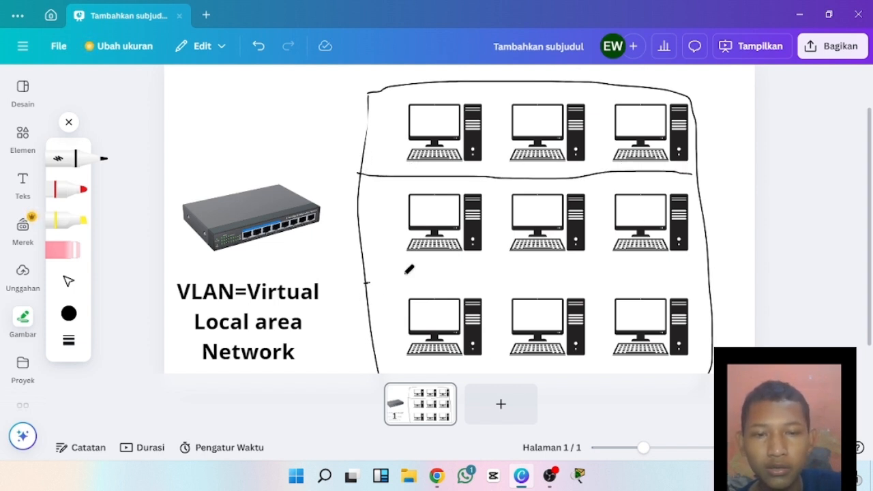
pyautogui.moveTo(409, 269); pyautogui.dragTo(704, 267)
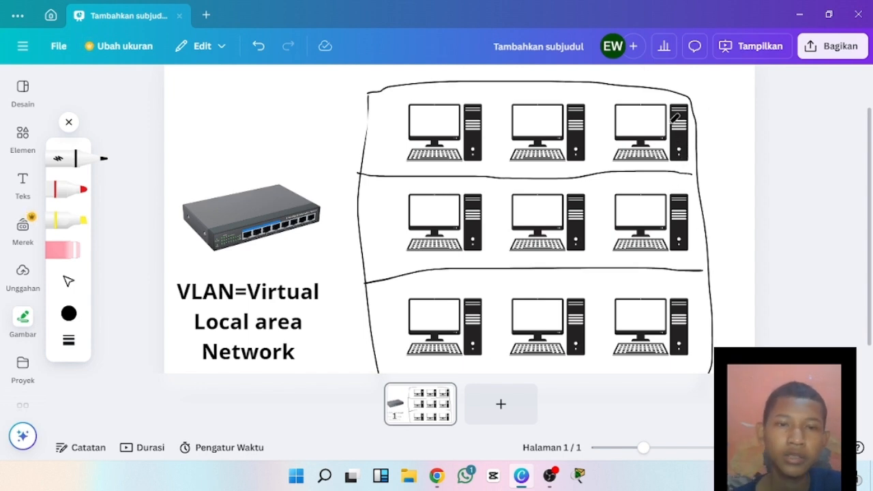
# Add a subheading reading "lab 1" and place it beside the outer end of the upper computer row.
pyautogui.click(26, 183)
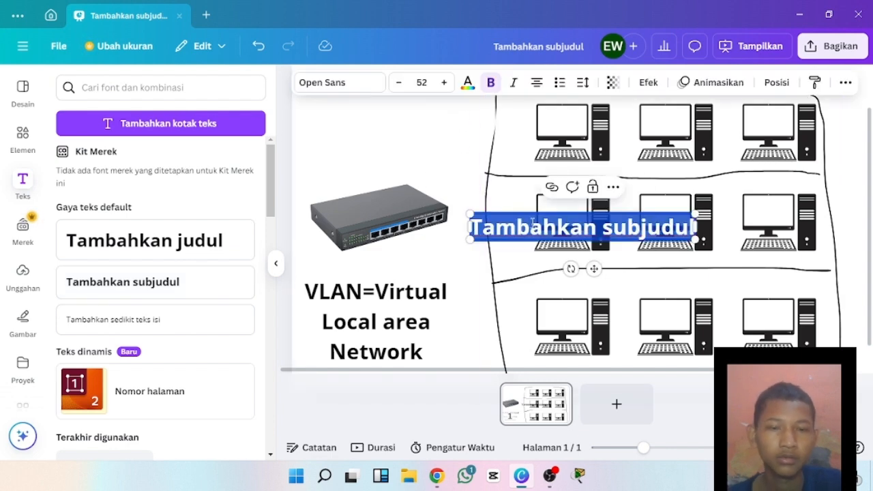
pyautogui.press('BackSpace')
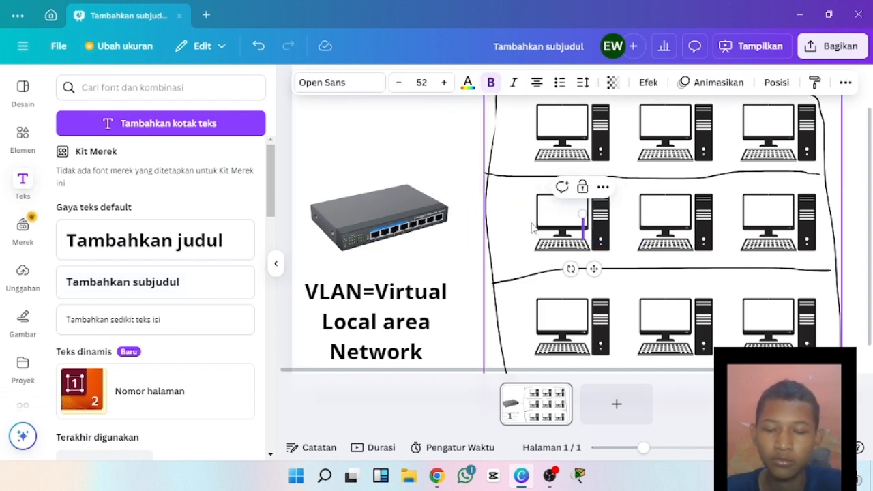
pyautogui.write('lab')
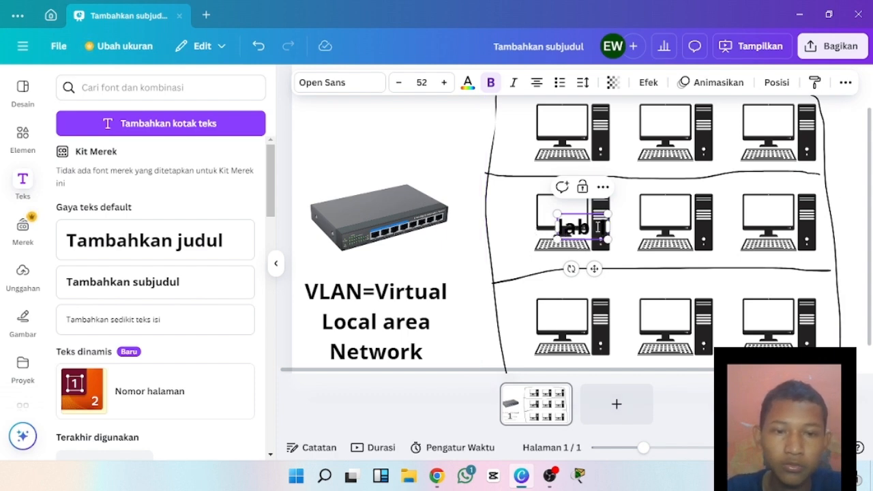
pyautogui.moveTo(597, 228); pyautogui.dragTo(614, 203)
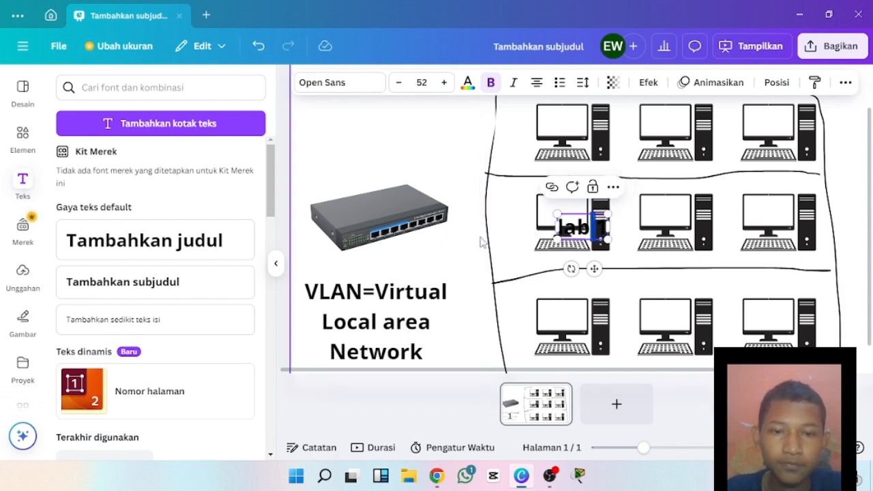
pyautogui.moveTo(605, 219); pyautogui.dragTo(854, 134)
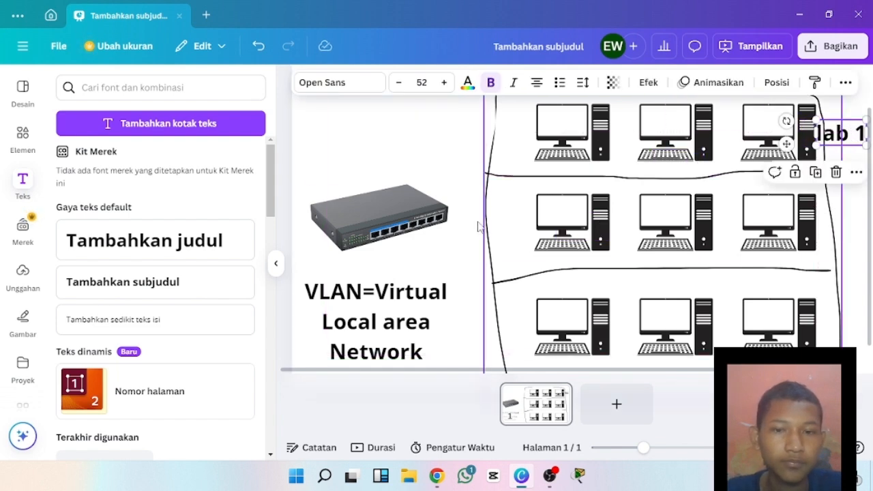
pyautogui.click(444, 176)
pyautogui.click(276, 264)
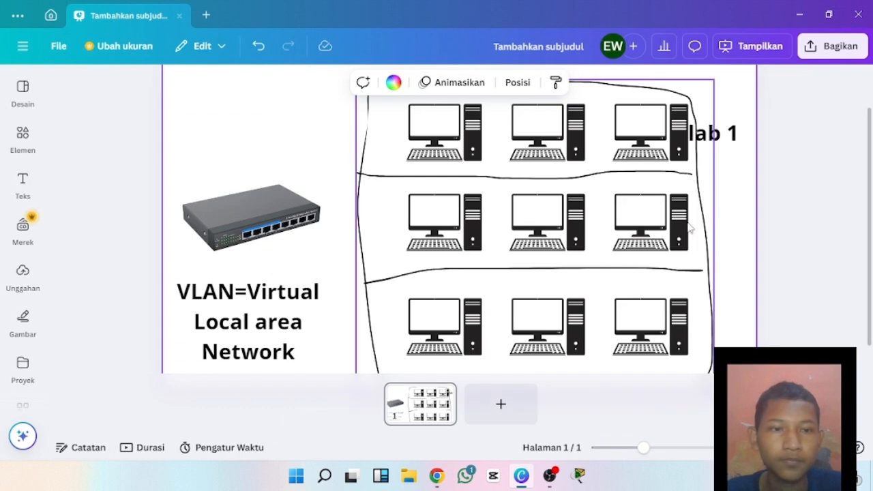
# Shift the "lab 1" label slightly outward and duplicate it twice, placing the copies beside the middle and lower computer rows.
pyautogui.moveTo(718, 135); pyautogui.dragTo(725, 225)
pyautogui.click(793, 161)
pyautogui.click(720, 134)
pyautogui.click(721, 172)
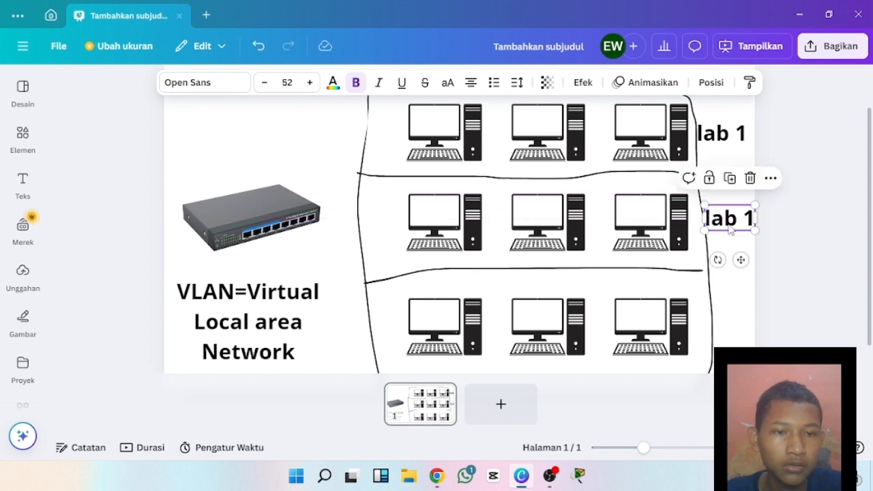
pyautogui.click(734, 181)
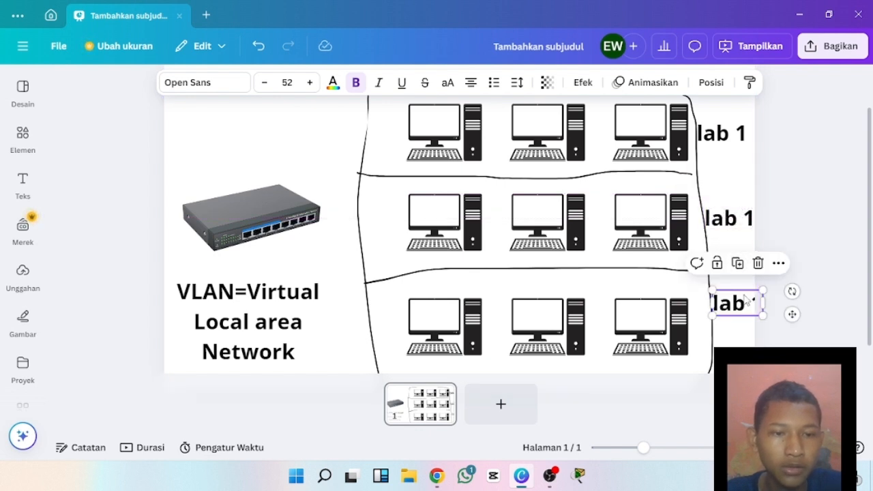
pyautogui.moveTo(735, 313); pyautogui.dragTo(735, 326)
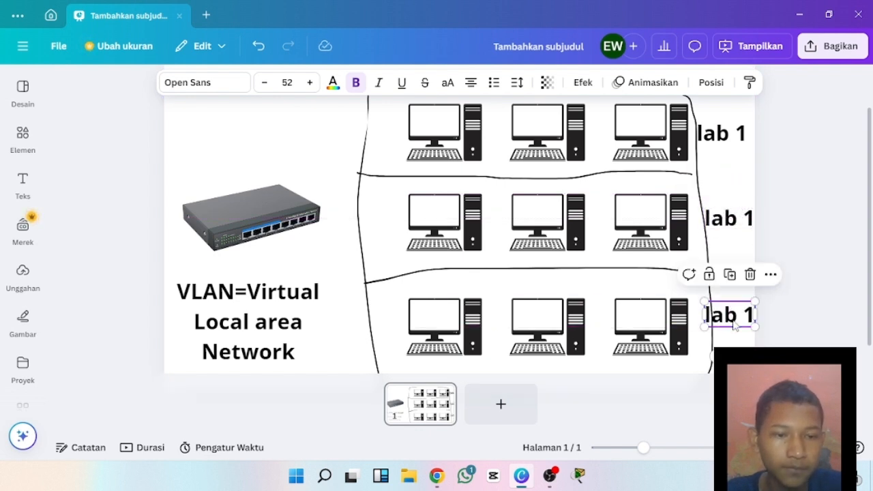
# Change the label beside the lower computer row to "lab 3".
pyautogui.doubleClick(751, 314)
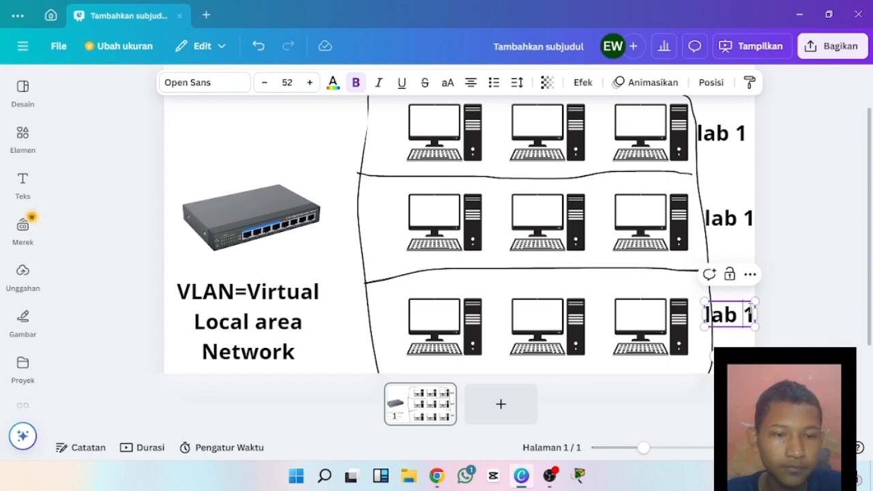
pyautogui.doubleClick(748, 314)
pyautogui.write('3')
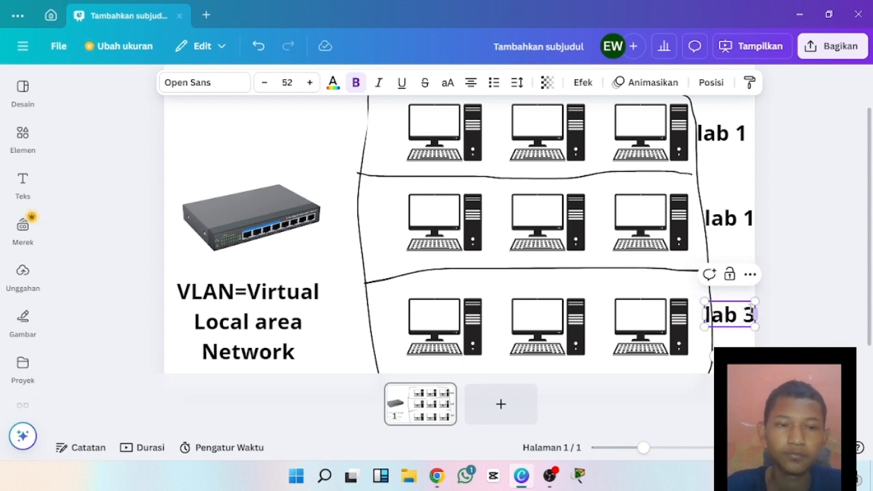
# Change the label beside the middle computer row to "lab 2".
pyautogui.click(748, 218)
pyautogui.doubleClick(746, 217)
pyautogui.click(746, 216)
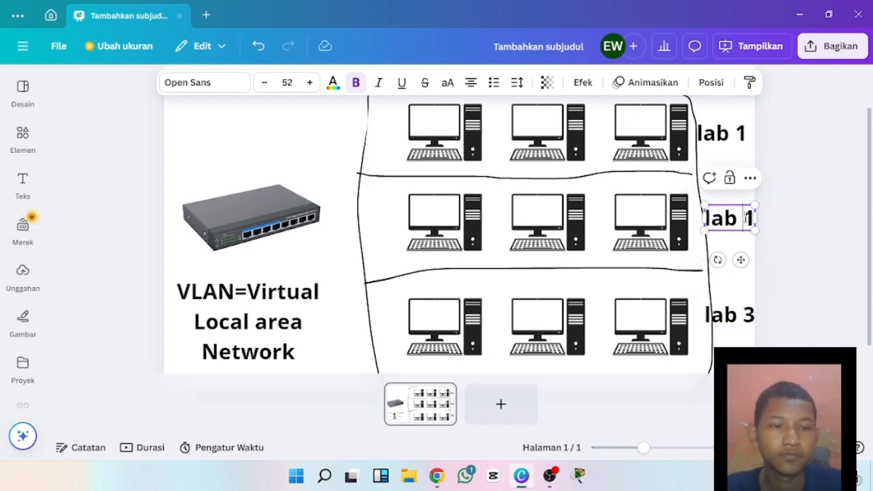
pyautogui.tripleClick(746, 217)
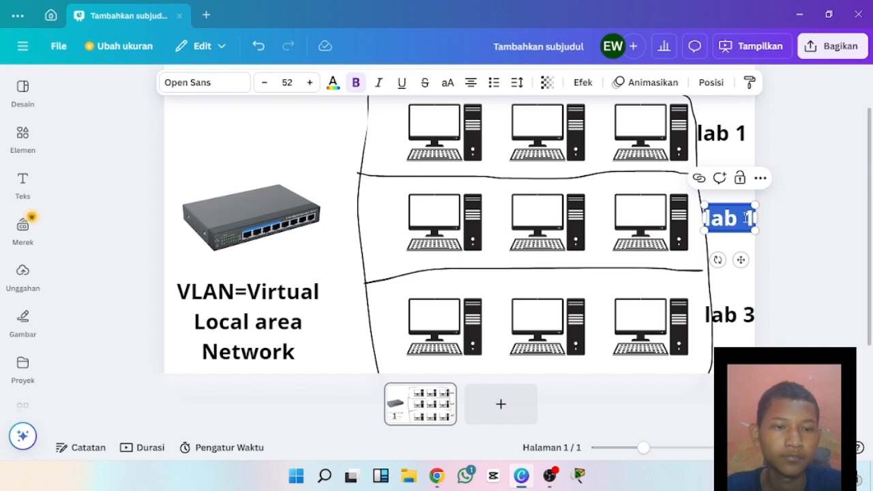
pyautogui.doubleClick(746, 218)
pyautogui.press('BackSpace')
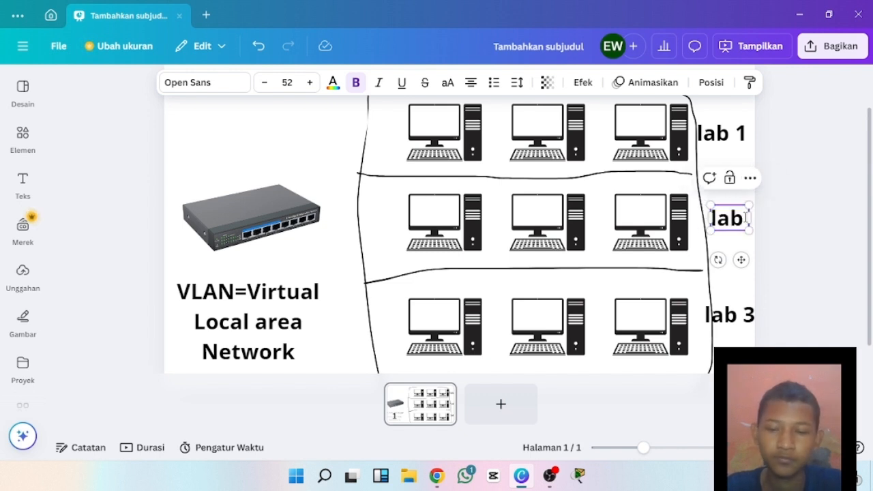
pyautogui.write('2')
pyautogui.click(846, 255)
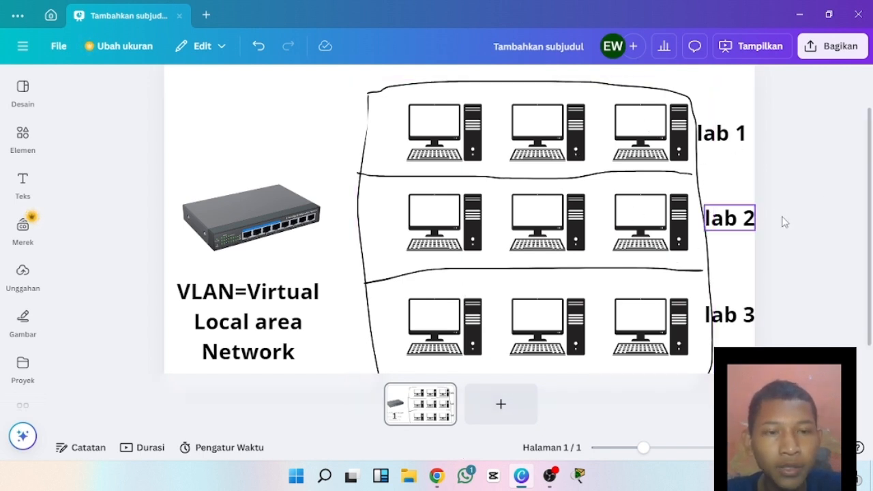
# Add a body text box reading "192.168.10.0/24" to the slide.
pyautogui.click(23, 185)
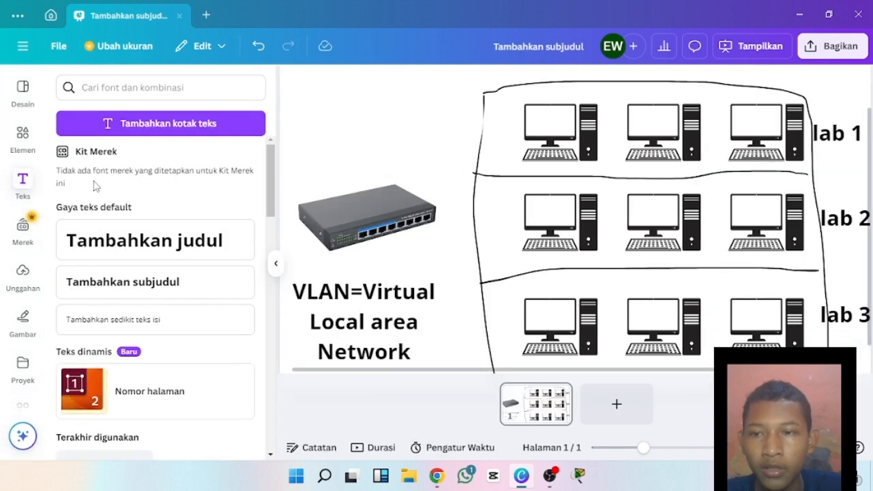
pyautogui.click(175, 319)
pyautogui.click(382, 143)
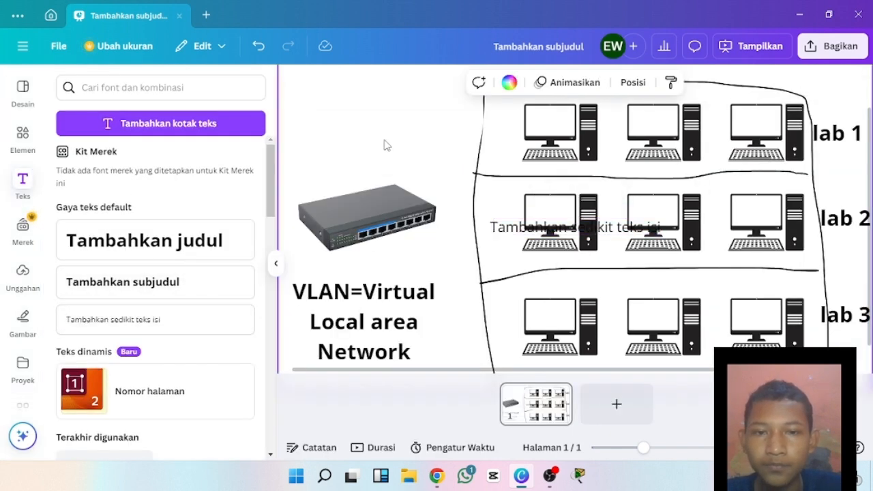
pyautogui.click(528, 230)
pyautogui.click(527, 230)
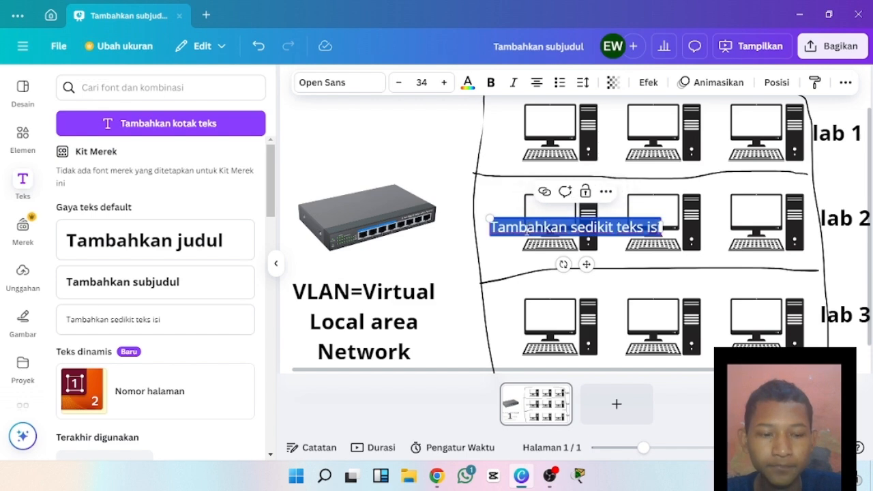
pyautogui.press('BackSpace')
pyautogui.write('192.1')
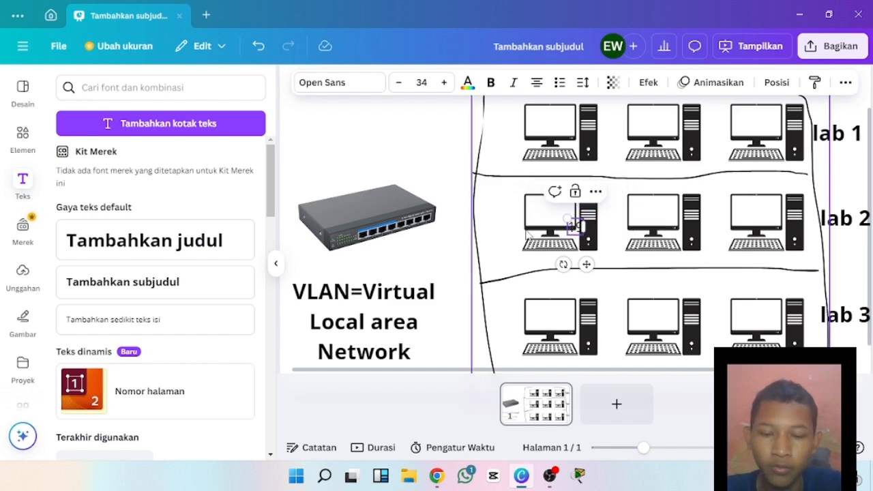
pyautogui.write('68')
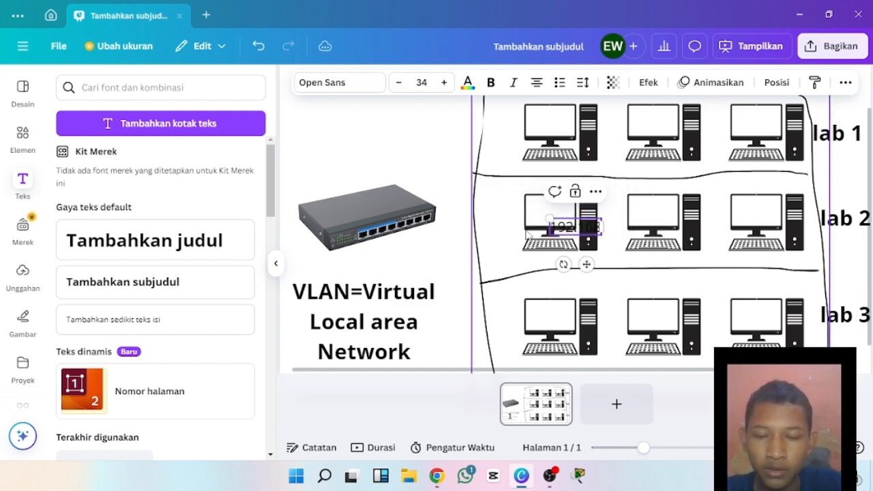
pyautogui.write('.')
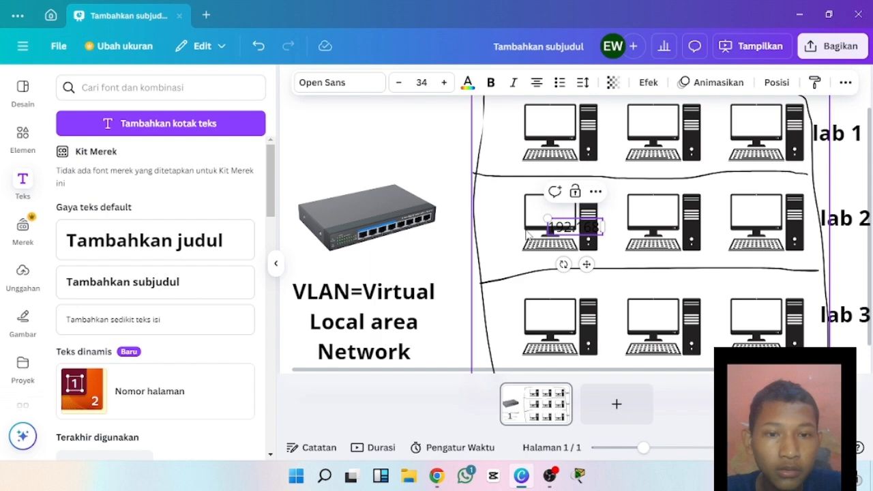
pyautogui.write('10')
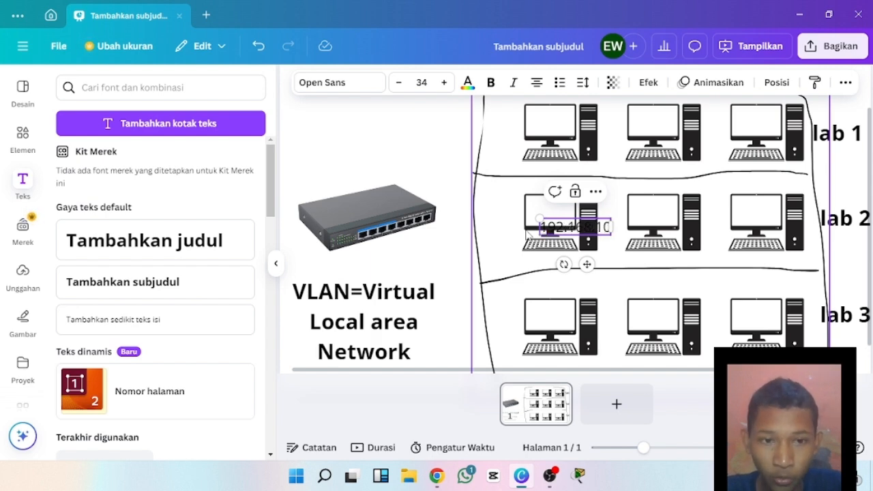
pyautogui.write('.0')
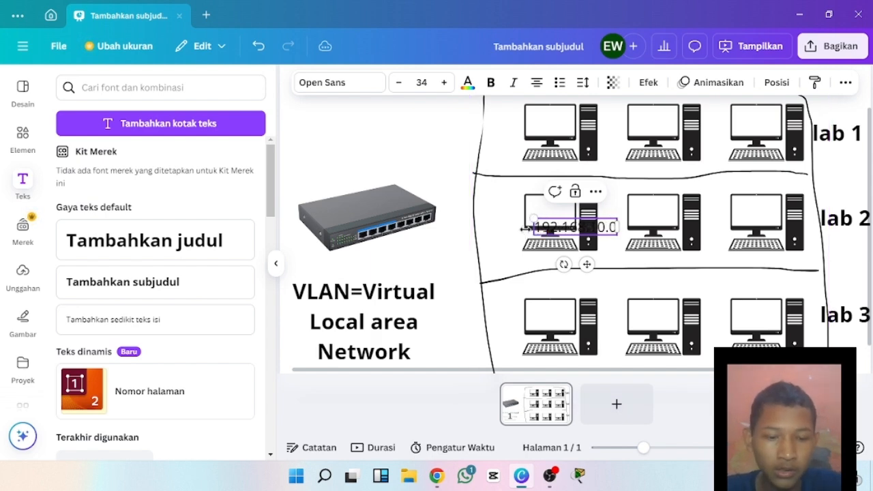
pyautogui.write('/')
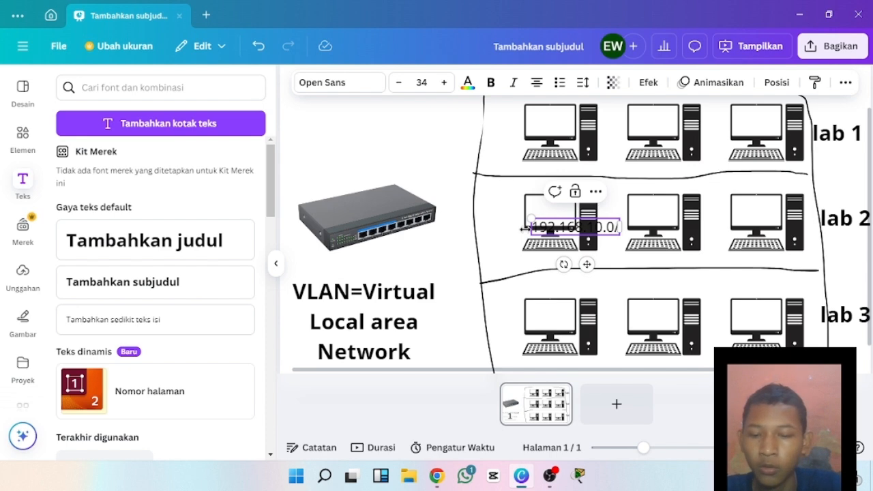
pyautogui.write('24')
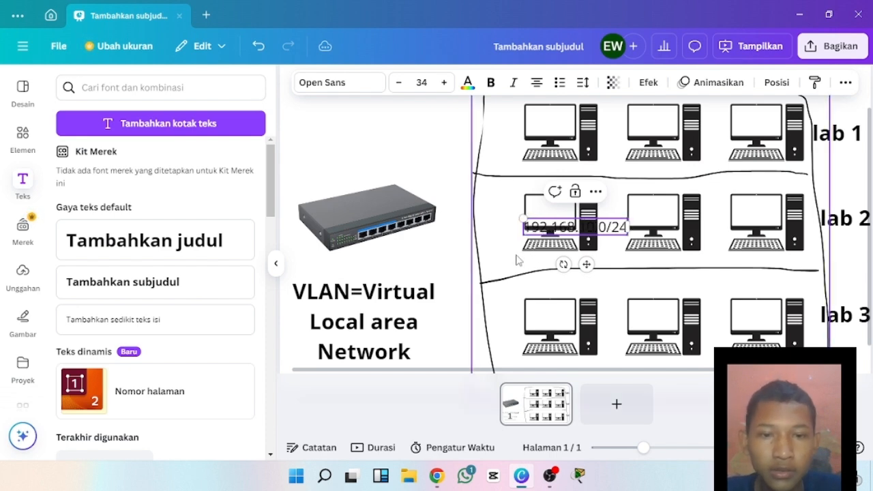
pyautogui.click(468, 251)
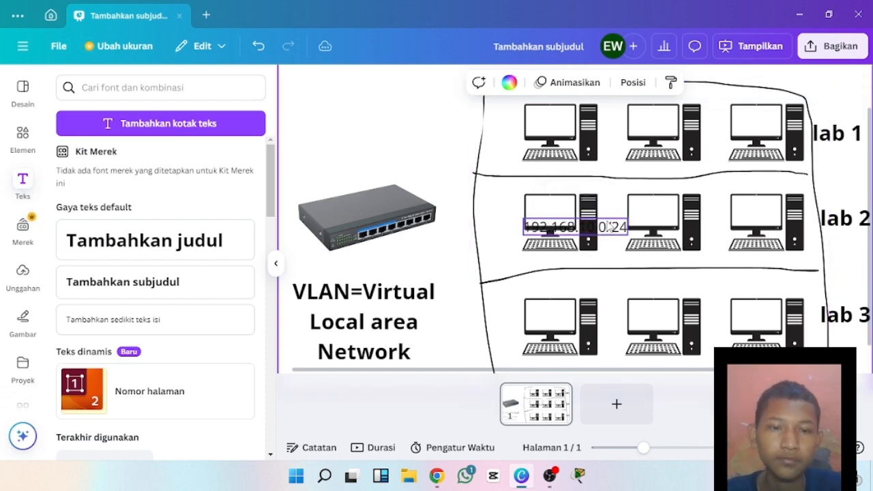
# Move the network address between the switch and the middle computer row, and place a duplicate beside the upper row.
pyautogui.moveTo(609, 226); pyautogui.dragTo(450, 232)
pyautogui.click(444, 204)
pyautogui.click(465, 123)
# Change the network address beside the middle computer row to 192.168.20.0/24.
pyautogui.doubleClick(466, 233)
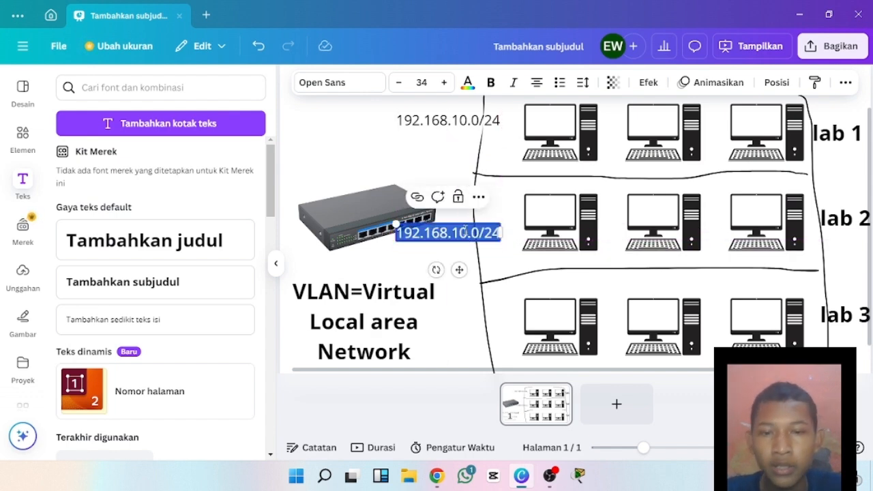
pyautogui.click(465, 233)
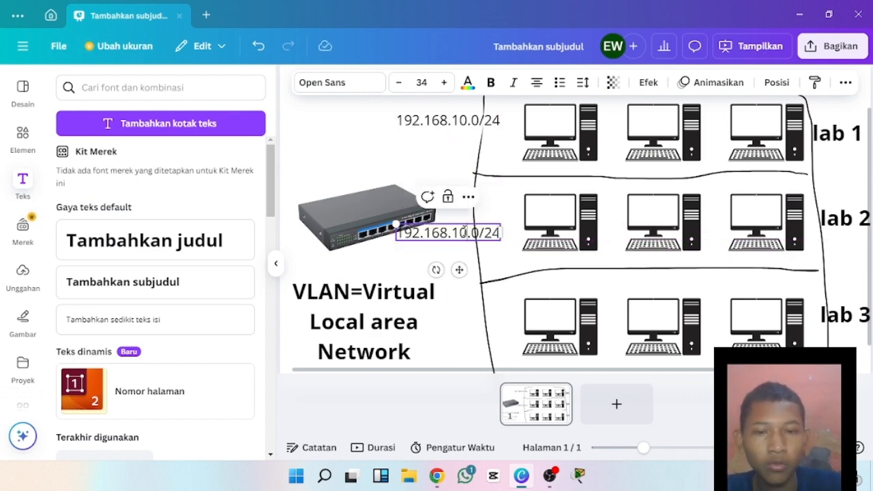
pyautogui.press('BackSpace')
pyautogui.press('BackSpace')
pyautogui.write('2')
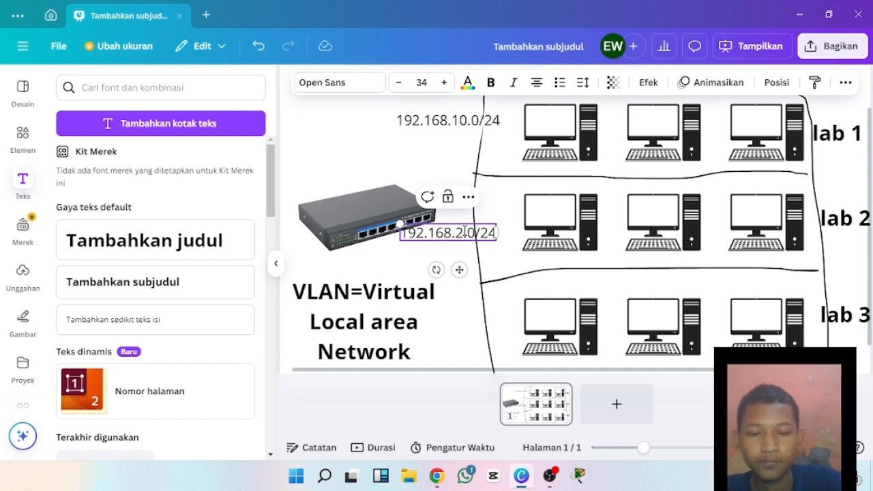
pyautogui.write('0')
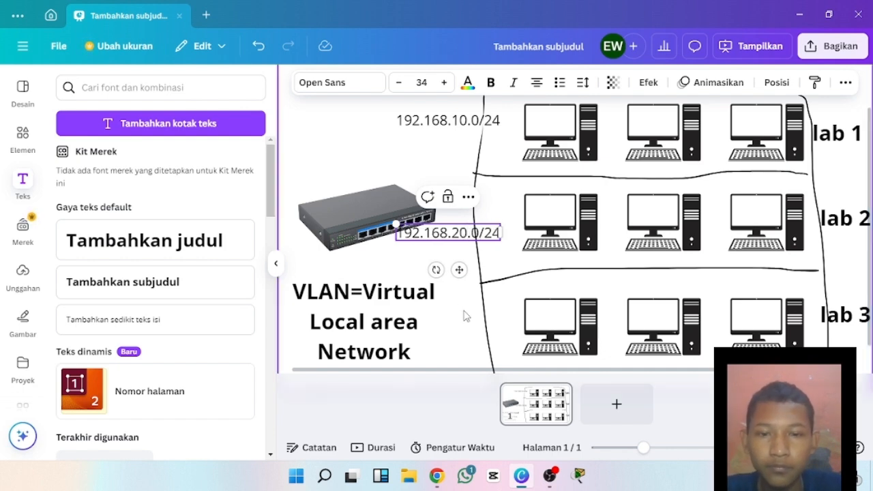
# Duplicate the 192.168.20.0/24 address and place the copy beside the lower computer row.
pyautogui.rightClick(461, 247)
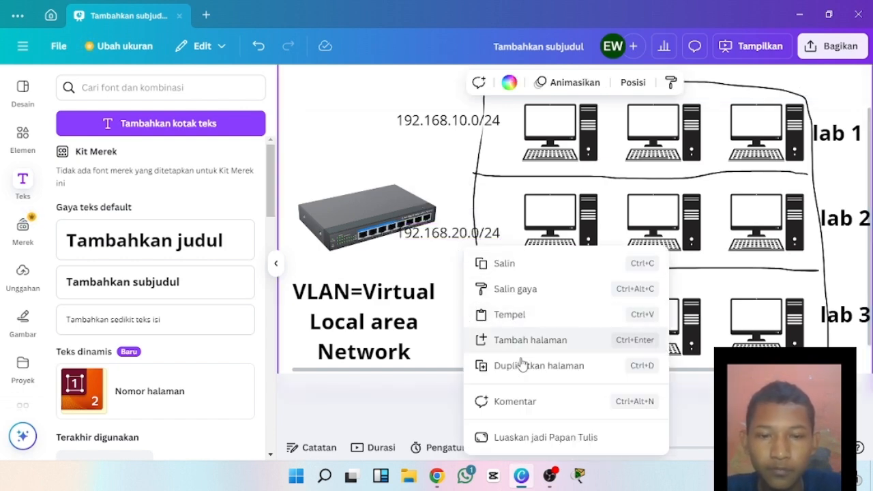
pyautogui.click(521, 317)
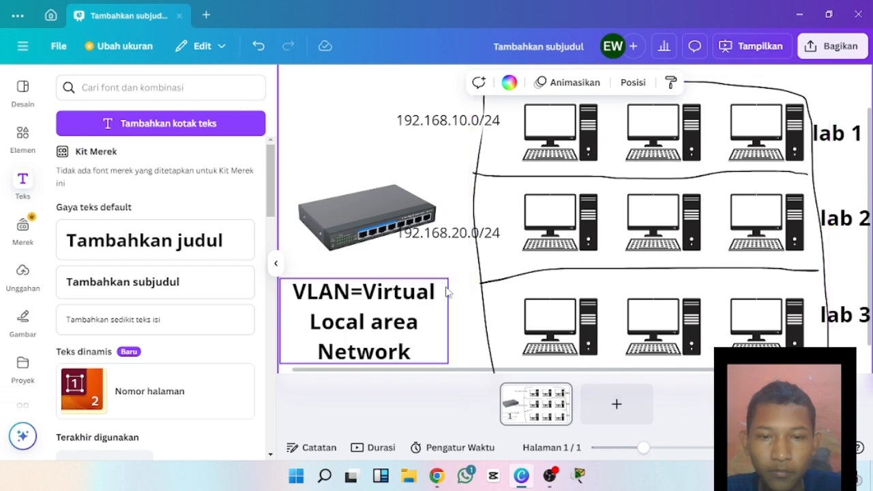
pyautogui.click(451, 235)
pyautogui.click(450, 197)
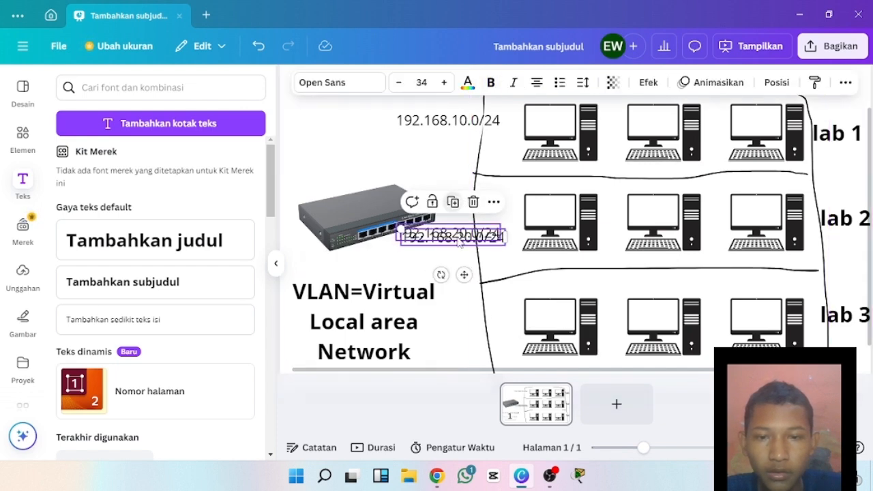
pyautogui.moveTo(456, 240); pyautogui.dragTo(458, 314)
# Change the network address beside the lower computer row to 192.168.30.0/24.
pyautogui.doubleClick(480, 318)
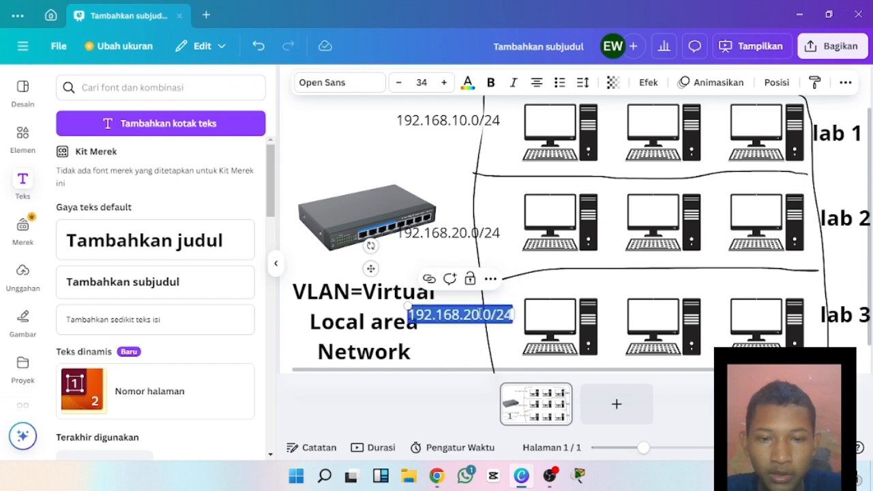
pyautogui.click(480, 315)
pyautogui.press('BackSpace')
pyautogui.press('BackSpace')
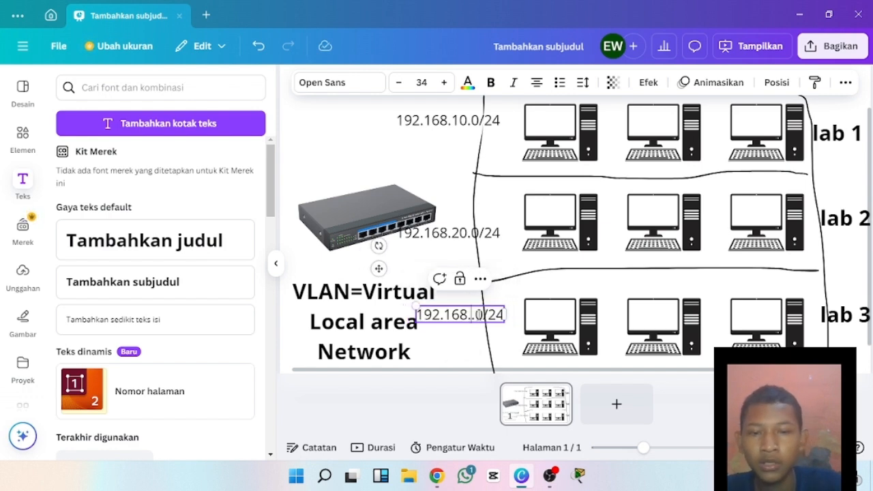
pyautogui.write('3')
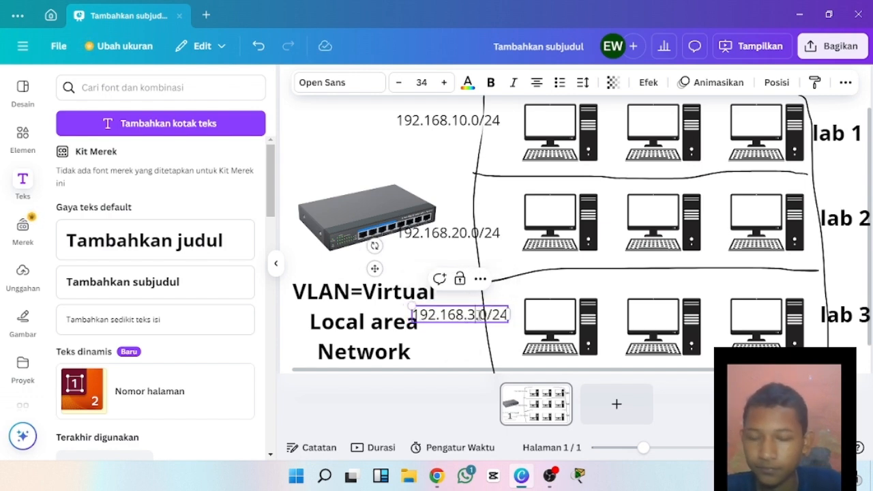
pyautogui.write('0')
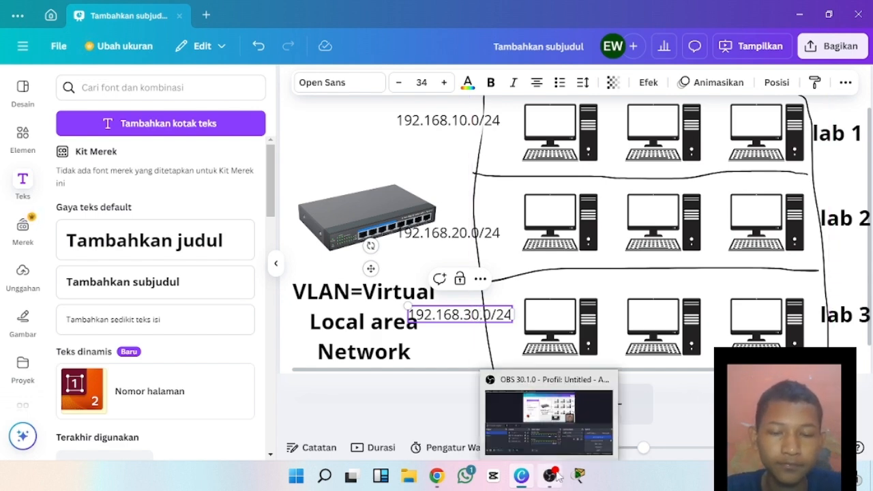
pyautogui.moveTo(604, 374); pyautogui.dragTo(662, 376)
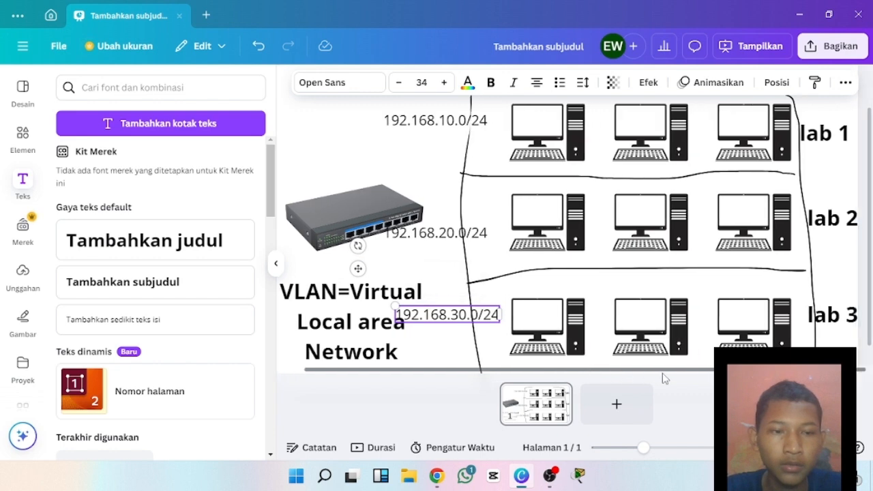
pyautogui.click(275, 263)
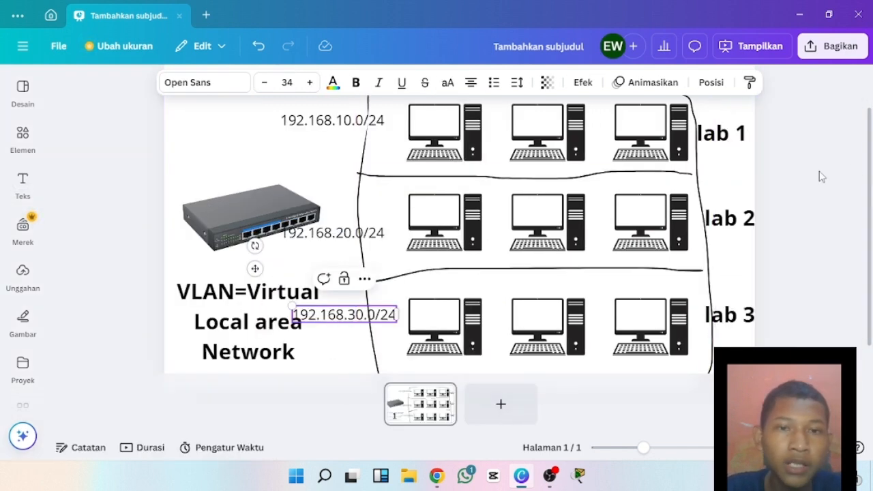
pyautogui.click(772, 166)
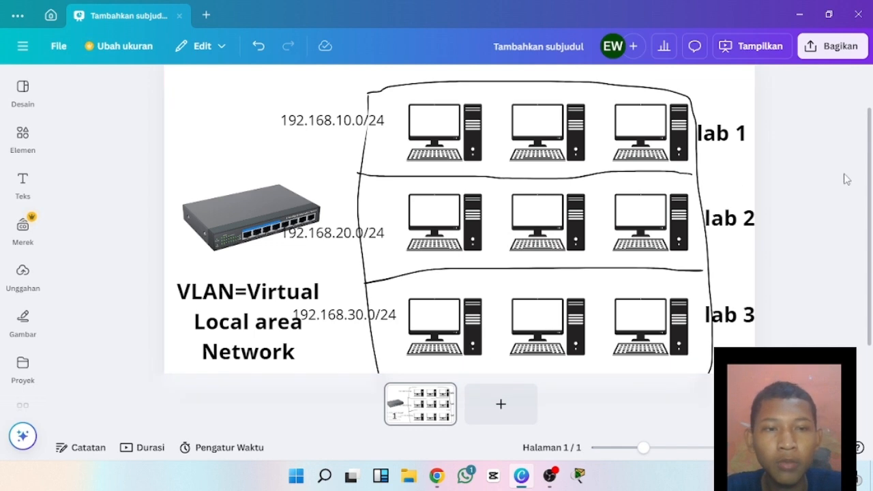
# Shift the middle network address slightly down and the switch image slightly up so that they do not overlap.
pyautogui.scroll(1, 871, 196)
pyautogui.scroll(-2, 866, 193)
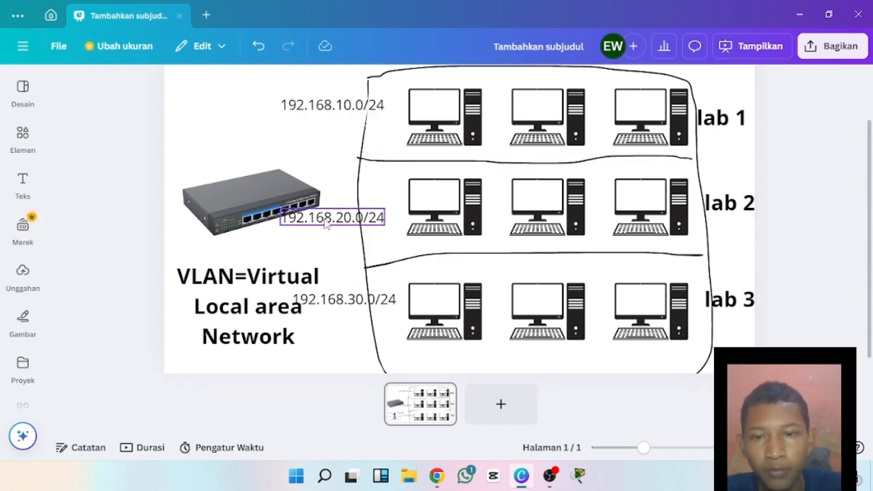
pyautogui.moveTo(326, 218); pyautogui.dragTo(326, 229)
pyautogui.click(264, 239)
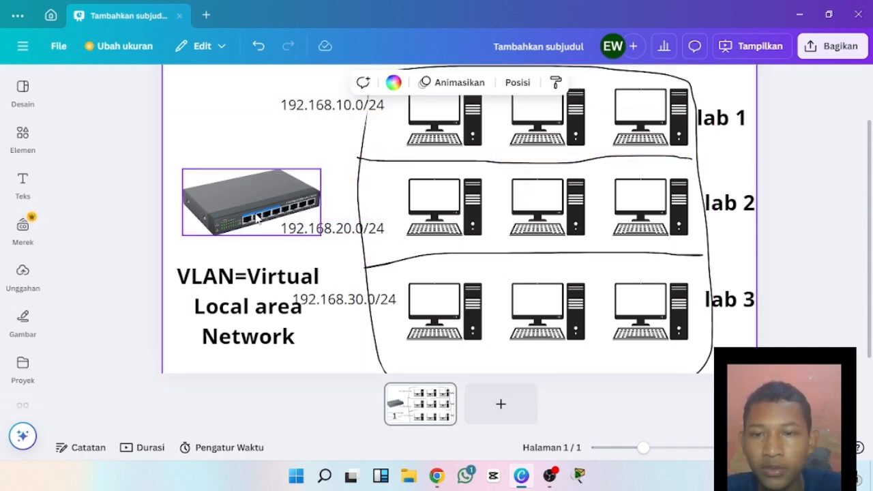
pyautogui.moveTo(254, 210); pyautogui.dragTo(251, 196)
pyautogui.click(268, 232)
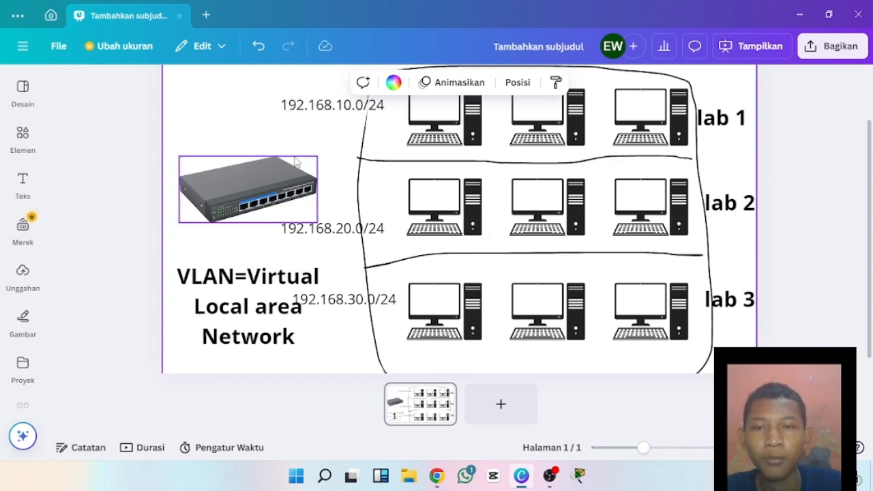
# Select the 192.168.10.0/24 address beside the upper computer row.
pyautogui.click(344, 114)
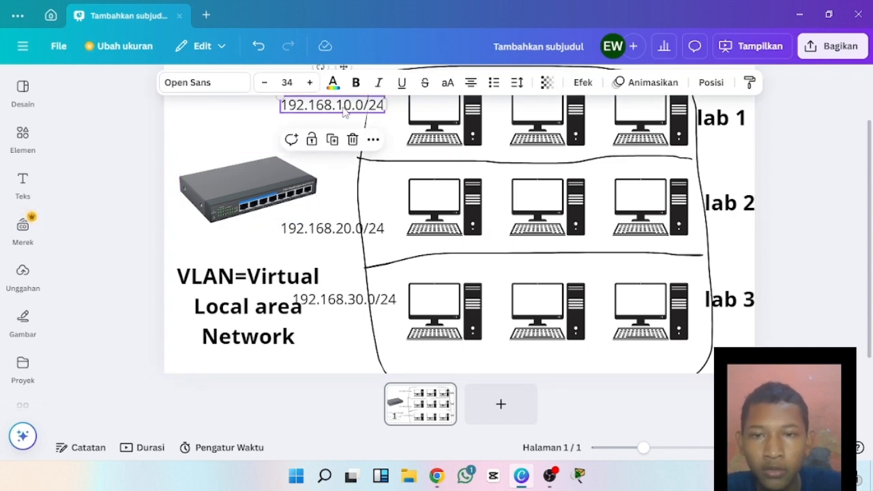
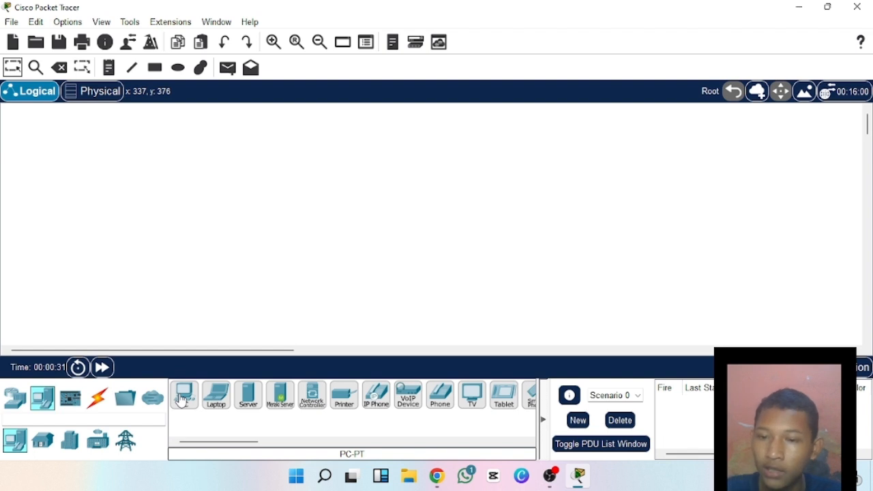
# Place three PCs in a vertical column on the empty logical workspace.
pyautogui.click(181, 400)
pyautogui.click(183, 397)
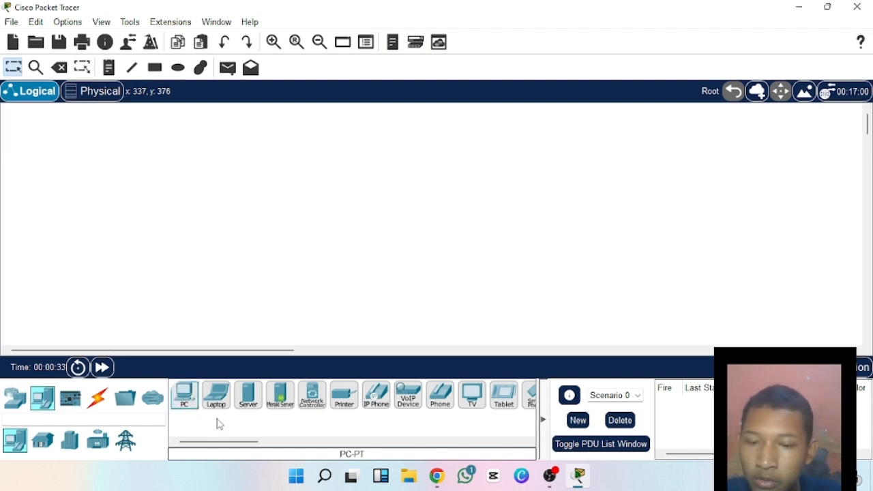
pyautogui.click(184, 397)
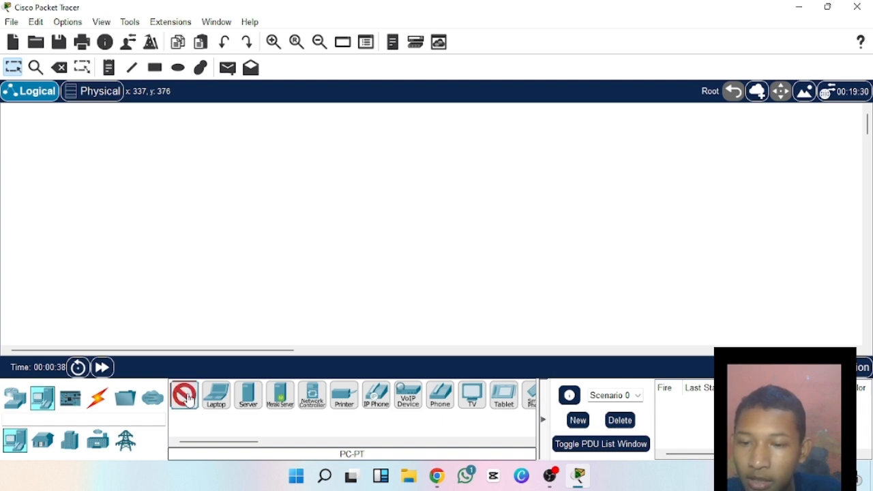
pyautogui.click(170, 165)
pyautogui.click(168, 223)
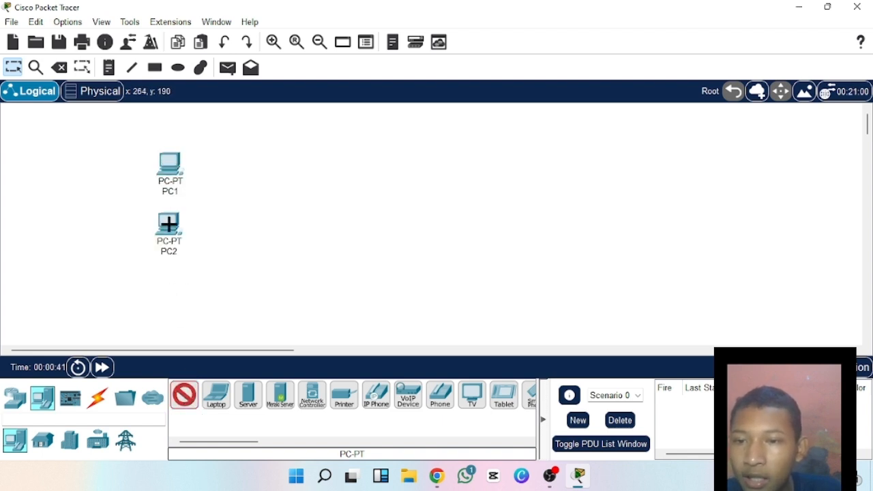
pyautogui.click(168, 288)
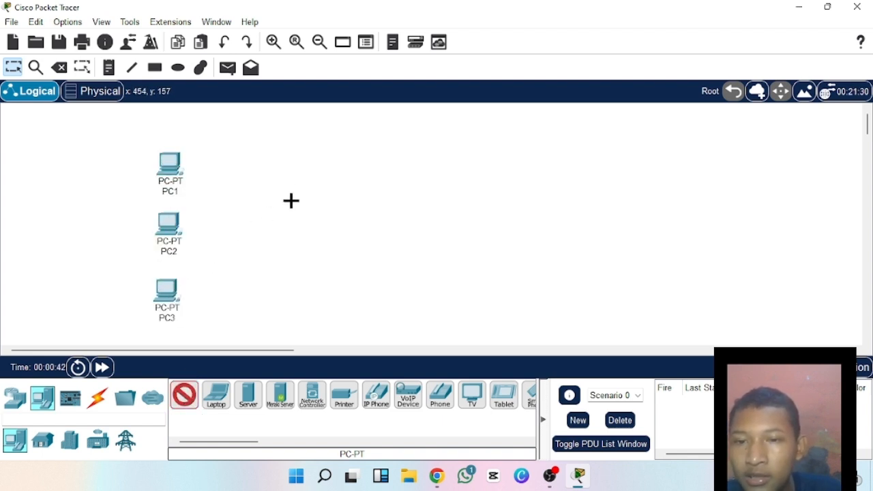
# Place three more PCs in a second column beside PC1, PC2 and PC3.
pyautogui.click(332, 165)
pyautogui.click(330, 234)
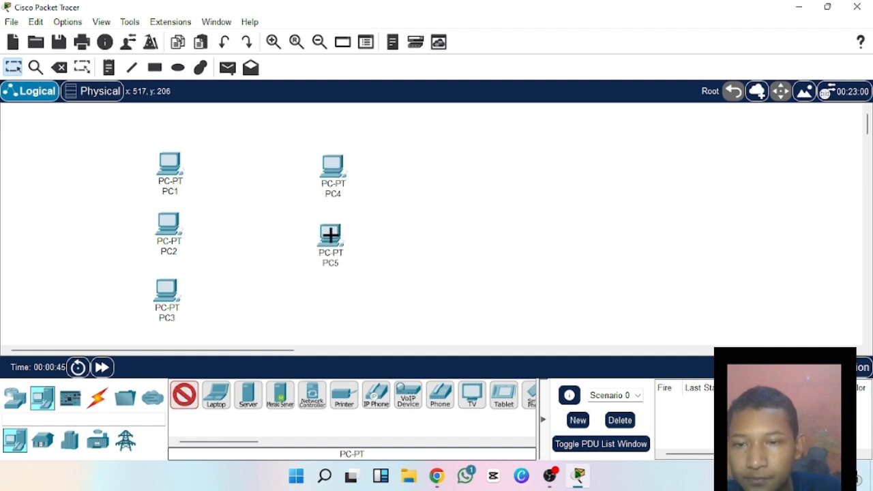
pyautogui.click(328, 301)
pyautogui.click(187, 403)
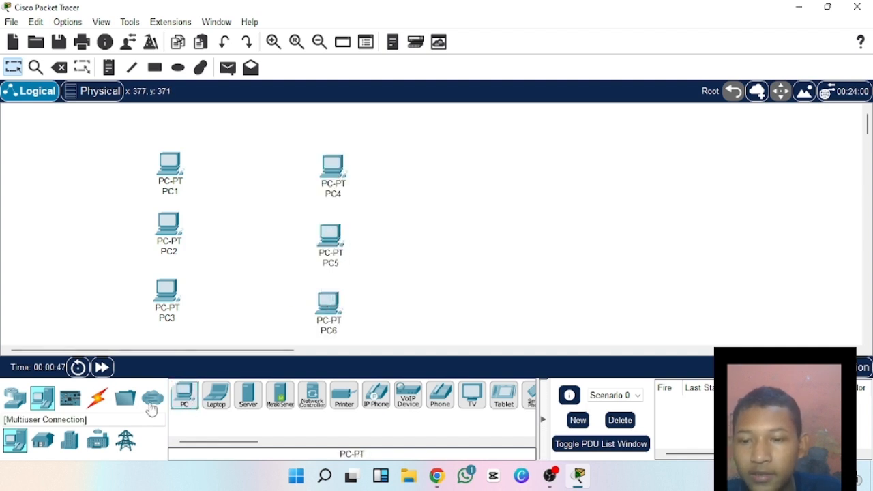
# Place a 2960 switch above and between the two columns of PCs.
pyautogui.click(97, 399)
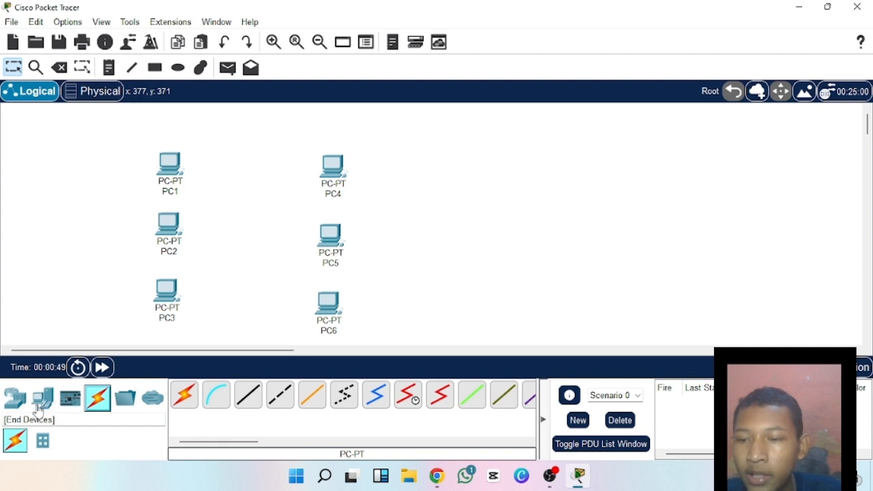
pyautogui.click(15, 399)
pyautogui.click(42, 441)
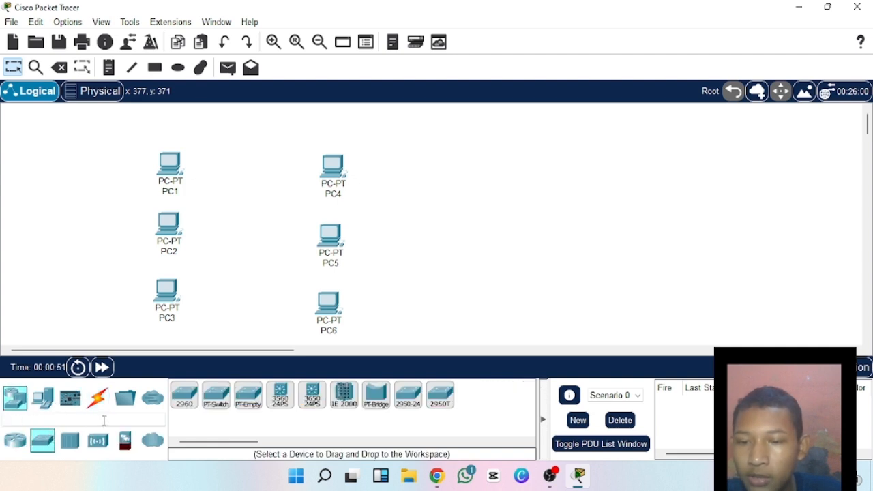
pyautogui.click(186, 401)
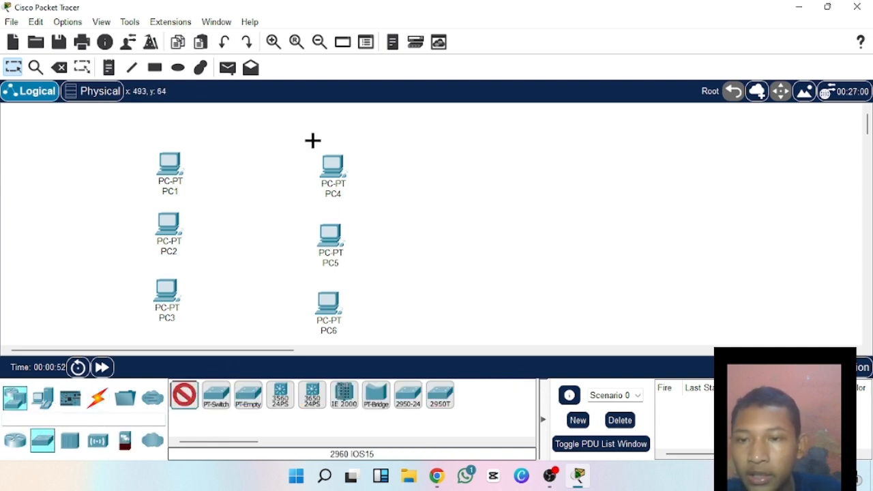
pyautogui.click(249, 142)
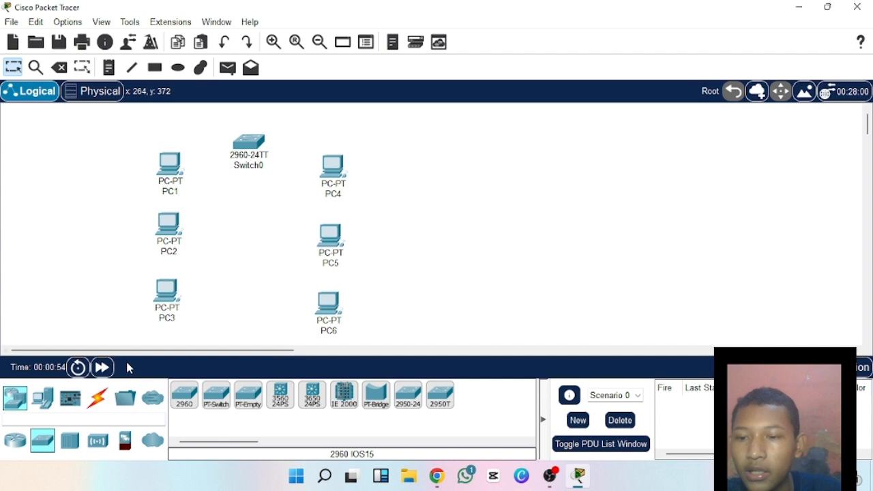
# Connect PC1, PC2 and PC3 to the switch using automatically chosen cables.
pyautogui.click(98, 401)
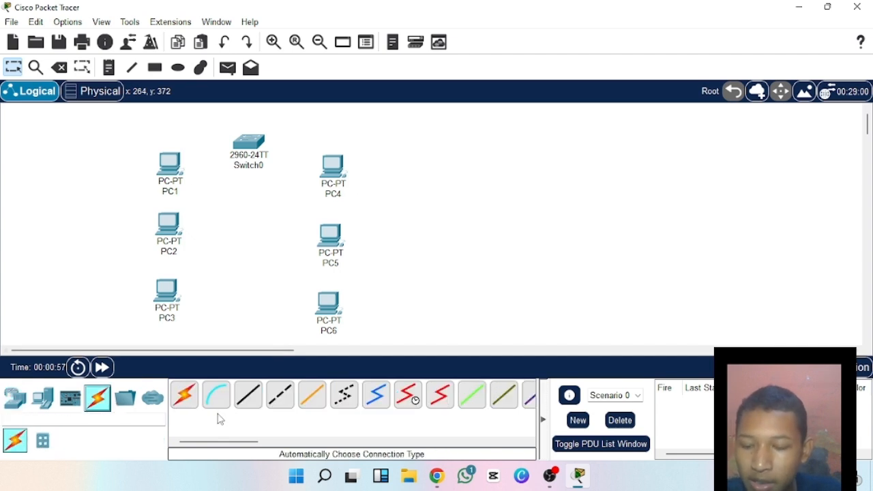
pyautogui.click(184, 396)
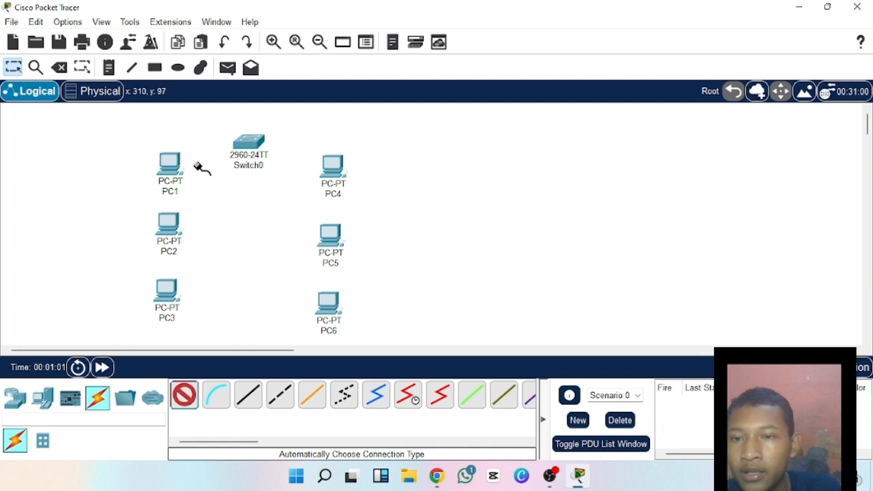
pyautogui.click(173, 168)
pyautogui.click(249, 146)
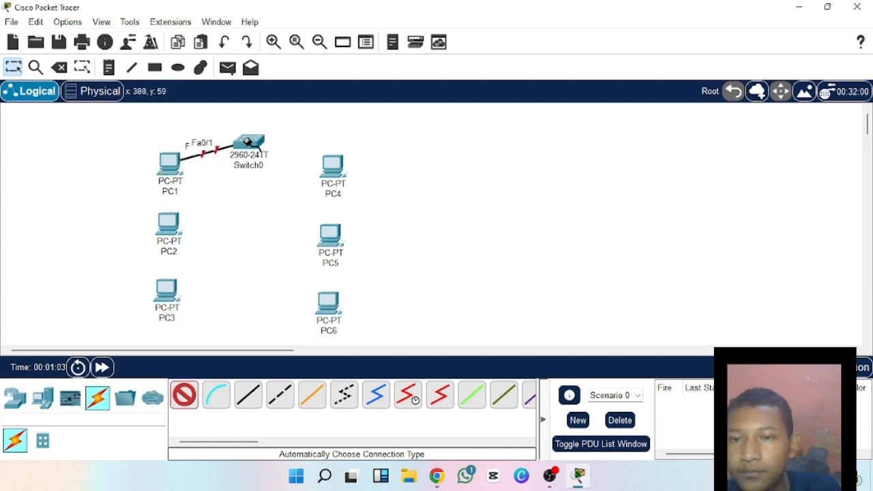
pyautogui.click(167, 224)
pyautogui.click(247, 143)
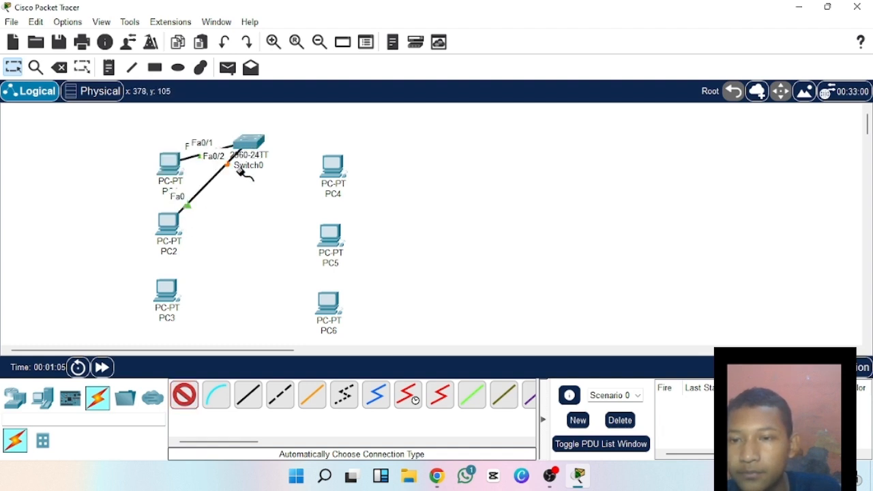
pyautogui.click(164, 290)
pyautogui.click(249, 151)
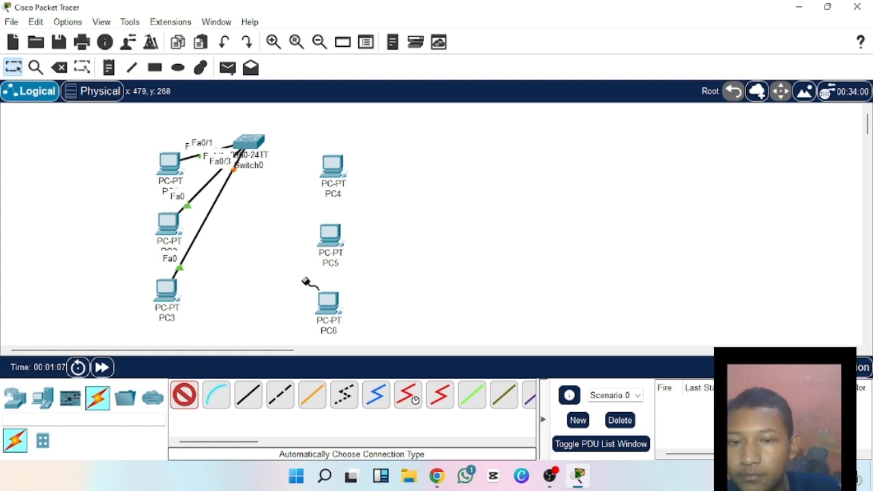
# Connect PC4, PC5 and PC6 to the switch using automatically chosen cables.
pyautogui.click(328, 164)
pyautogui.click(251, 144)
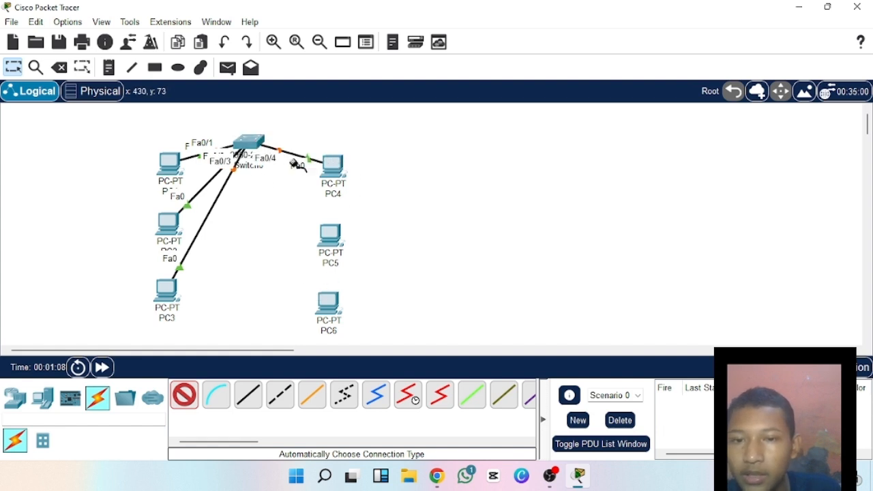
pyautogui.click(332, 235)
pyautogui.click(247, 144)
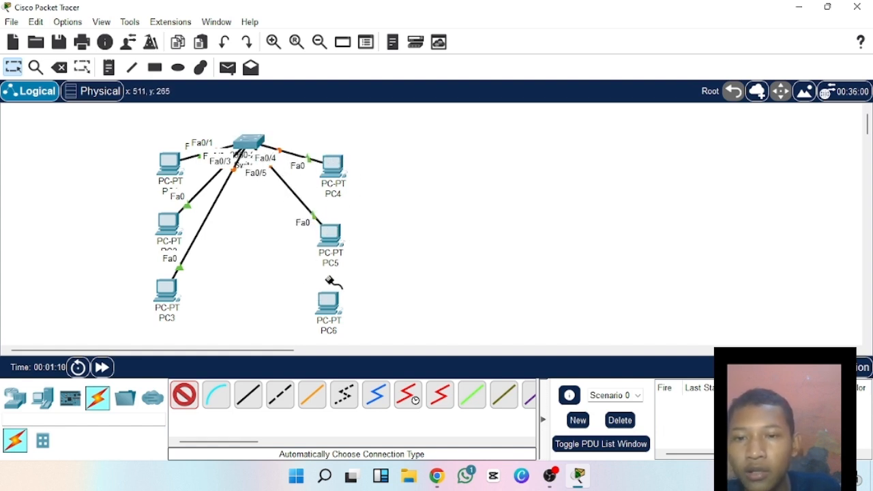
pyautogui.click(326, 303)
pyautogui.click(250, 143)
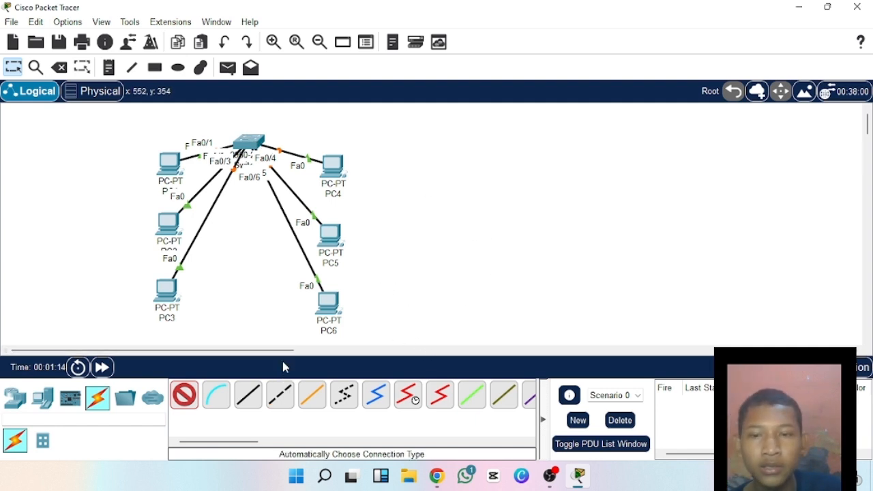
pyautogui.scroll(-1, 432, 237)
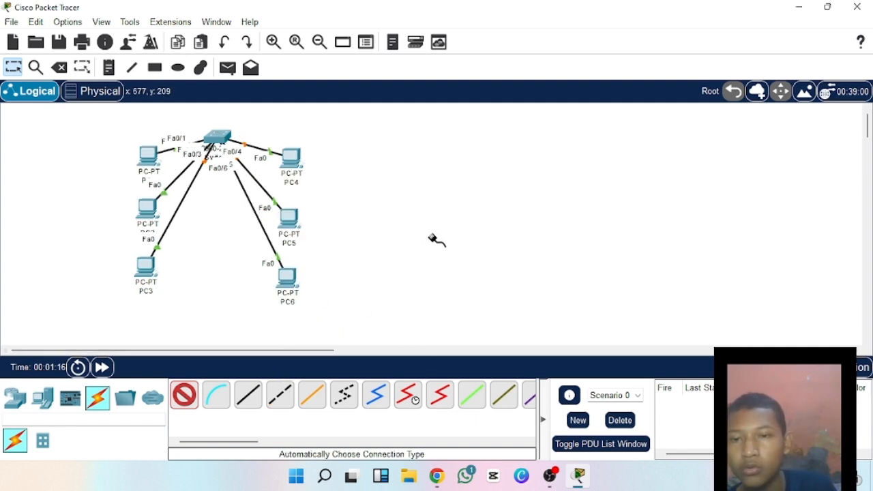
pyautogui.click(185, 398)
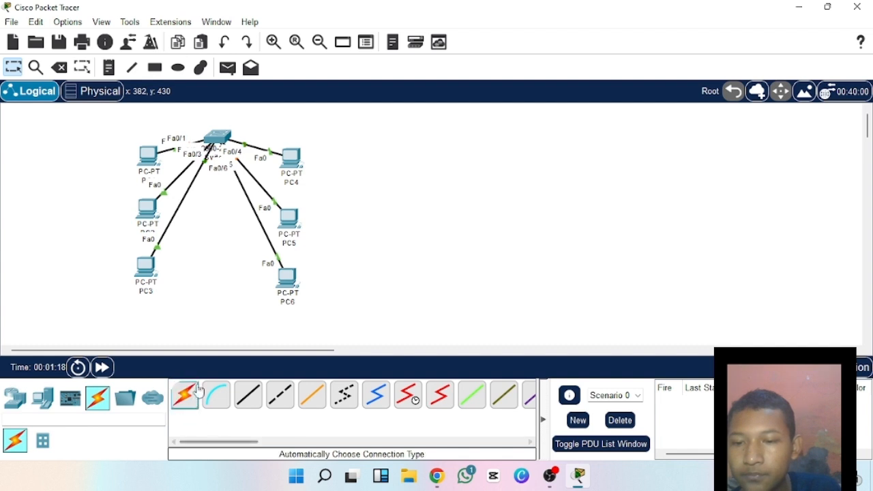
# Shift the whole topology slightly to the right and raise the switch further above the PCs.
pyautogui.moveTo(96, 135); pyautogui.dragTo(306, 318)
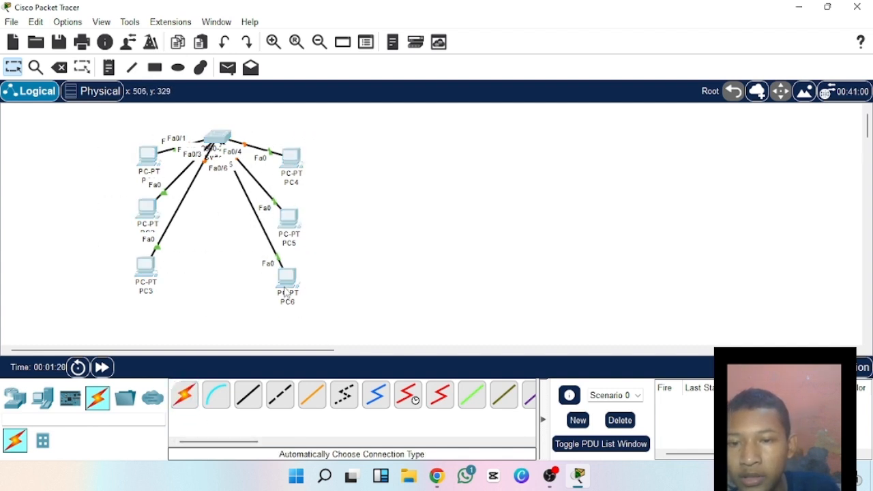
pyautogui.moveTo(286, 290); pyautogui.dragTo(295, 290)
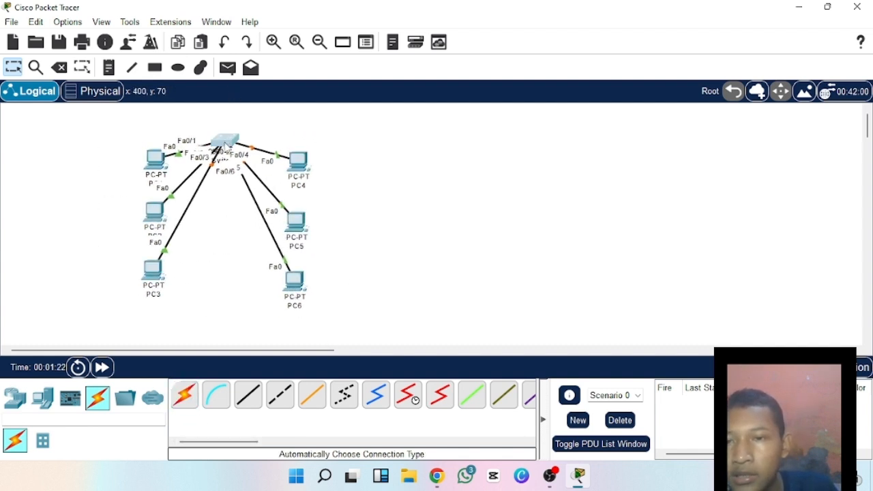
pyautogui.moveTo(228, 142); pyautogui.dragTo(233, 116)
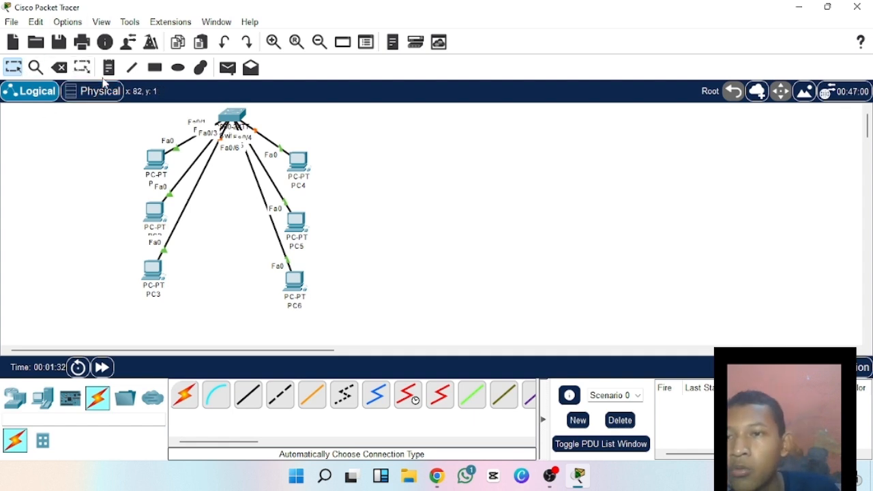
# Draw an unfilled black-outlined rectangle around PC1 to PC3 and another around PC4 to PC6.
pyautogui.click(155, 68)
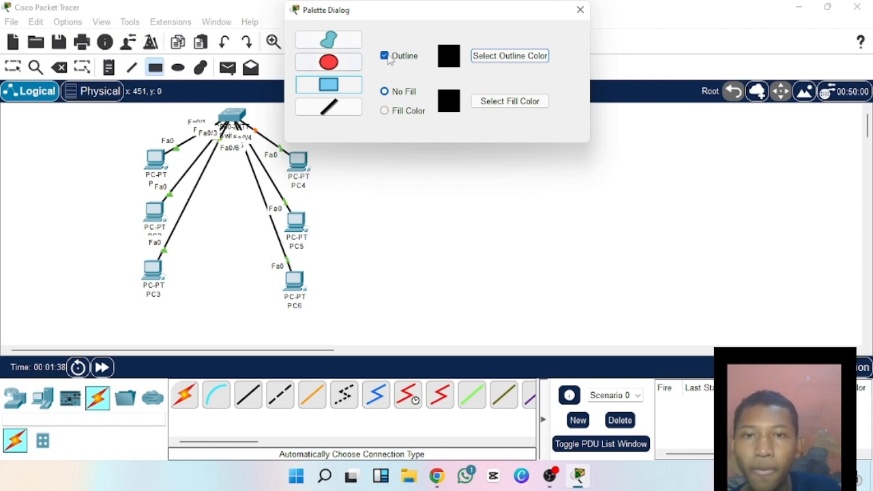
pyautogui.click(580, 10)
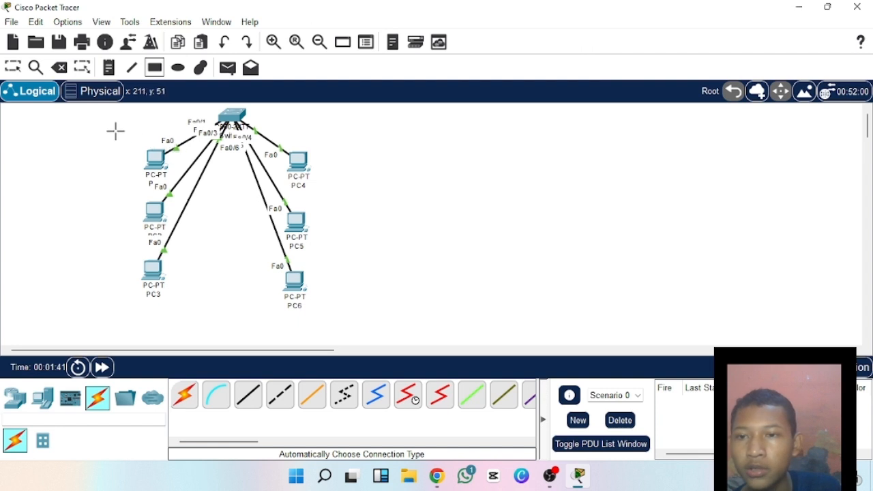
pyautogui.moveTo(109, 129)
pyautogui.mouseDown()
pyautogui.moveTo(168, 208)
pyautogui.moveTo(194, 312)
pyautogui.mouseUp()
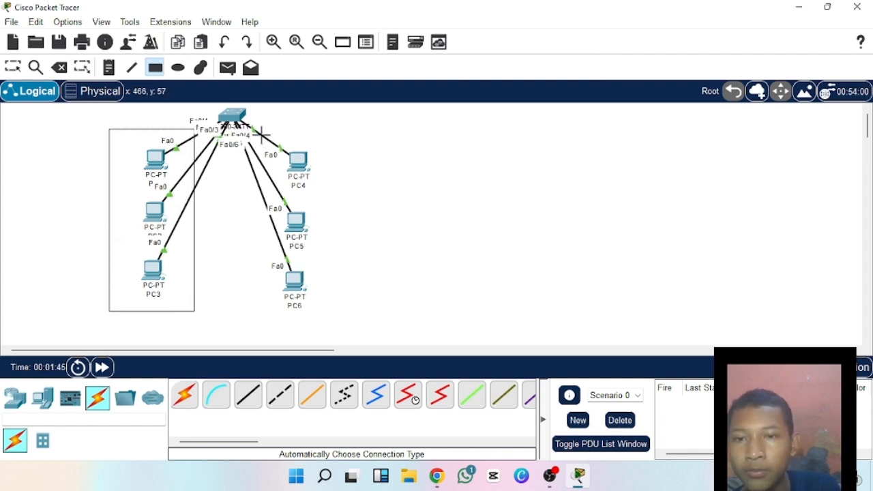
pyautogui.moveTo(335, 137); pyautogui.dragTo(250, 306)
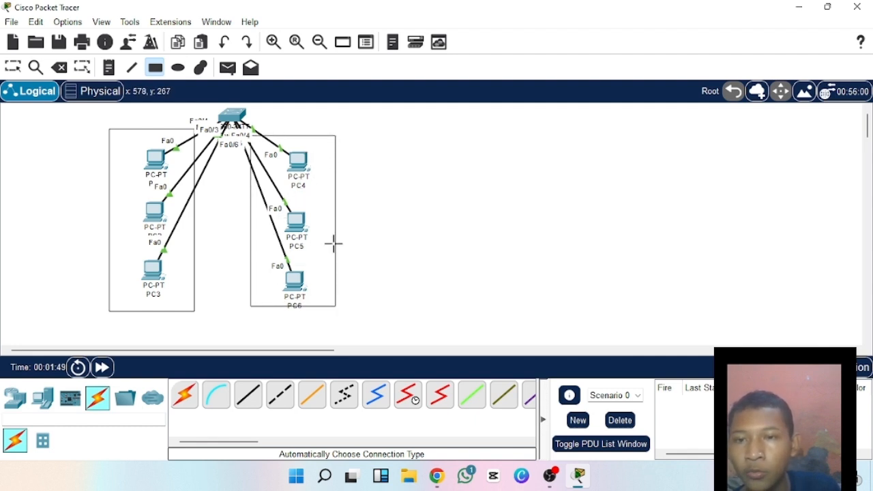
# Add a note reading "vlan 10" below the rectangle around PC1 to PC3.
pyautogui.click(131, 67)
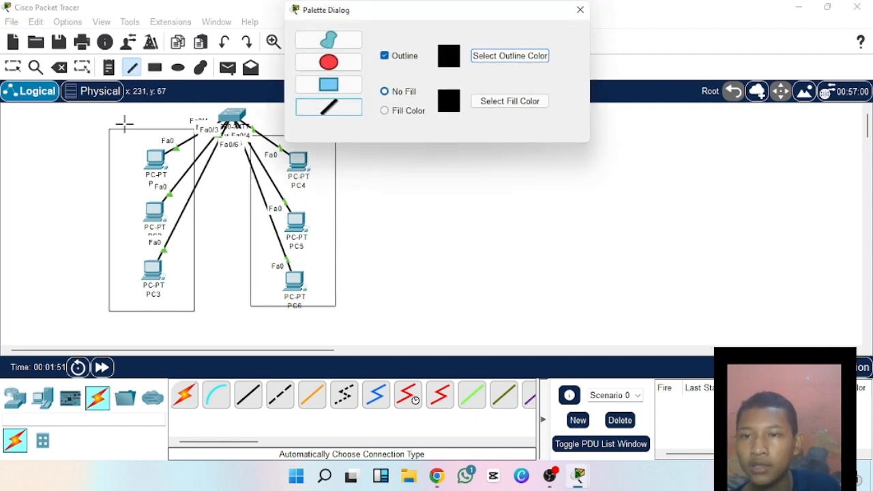
pyautogui.click(109, 67)
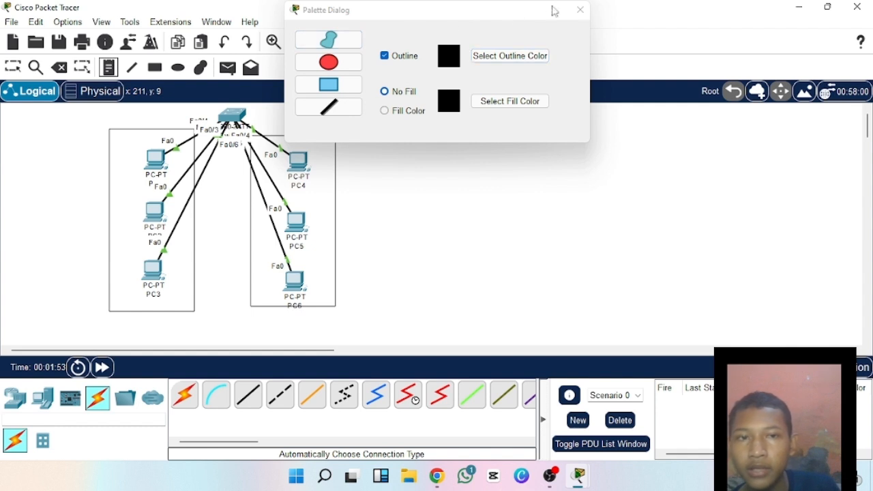
pyautogui.click(580, 10)
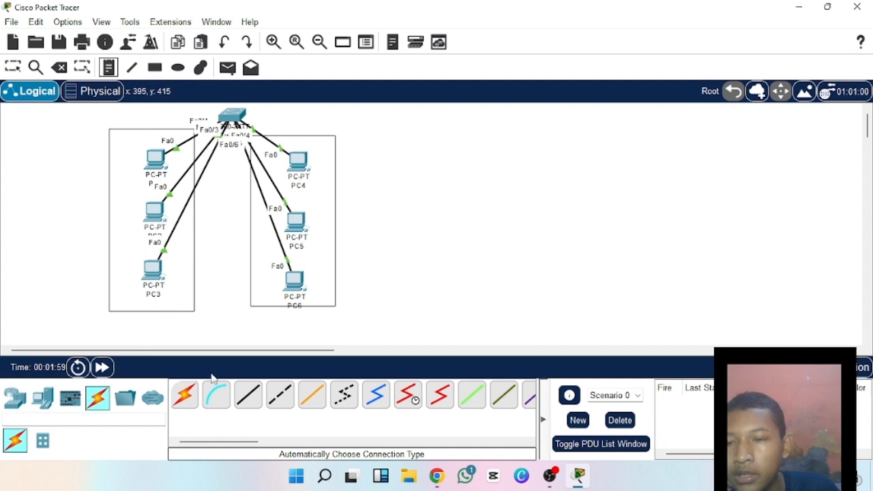
pyautogui.click(139, 319)
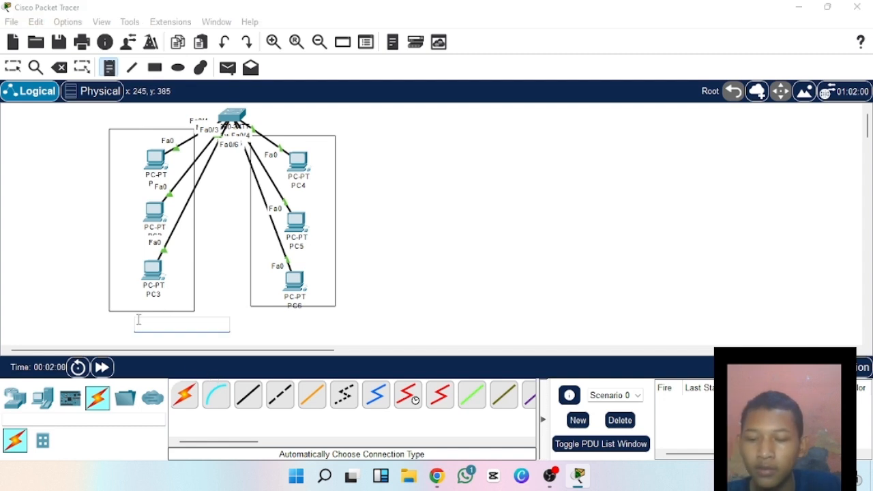
pyautogui.write('v')
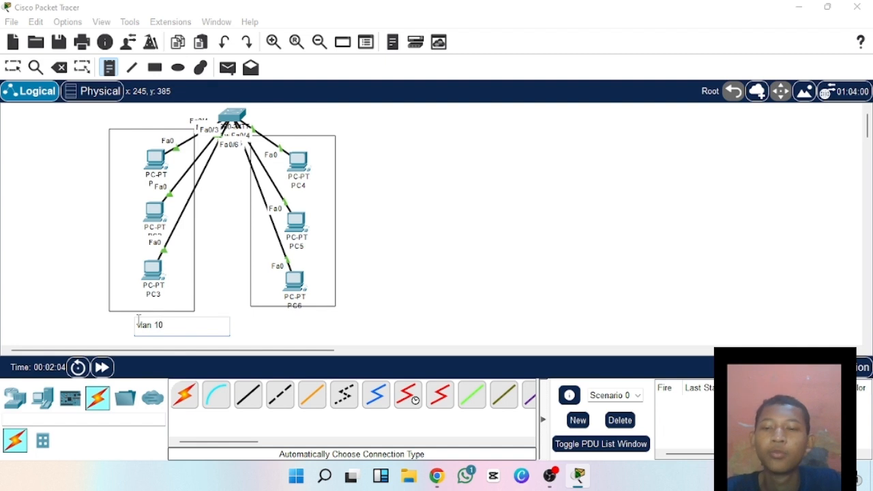
pyautogui.write('lan 10')
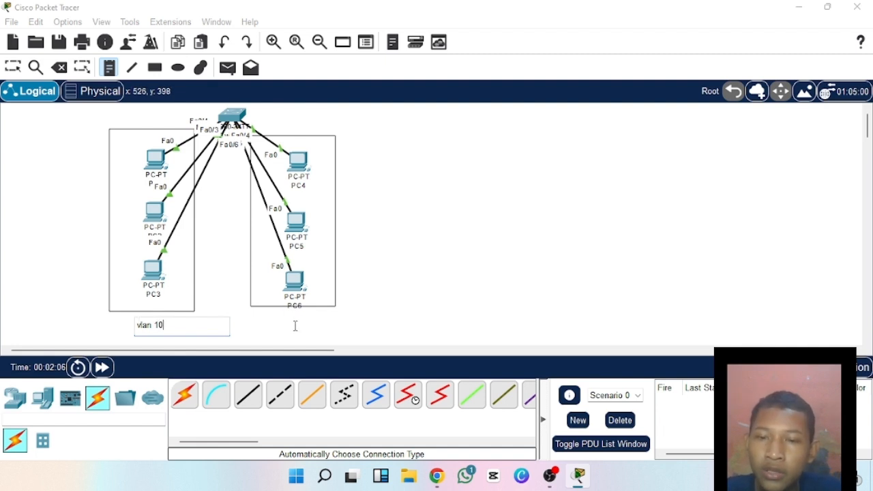
# Add a note reading "vlan 20" below the rectangle around PC4 to PC6.
pyautogui.click(287, 322)
pyautogui.write('v')
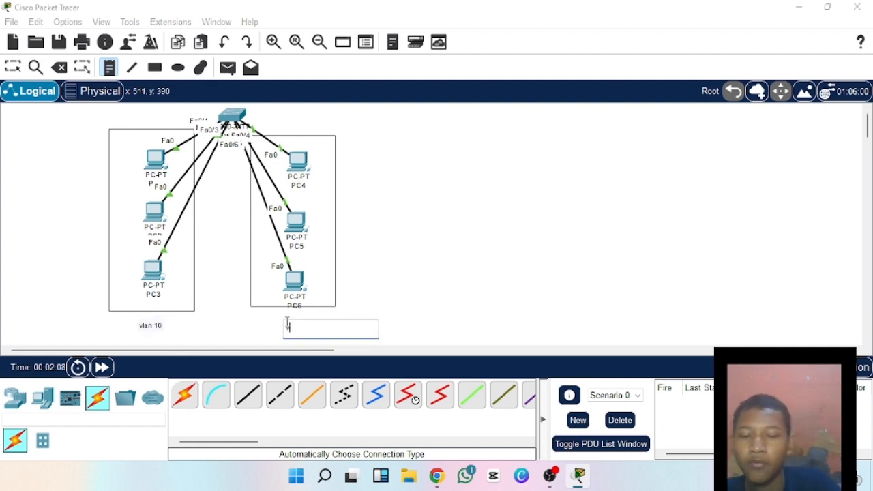
pyautogui.write('lan')
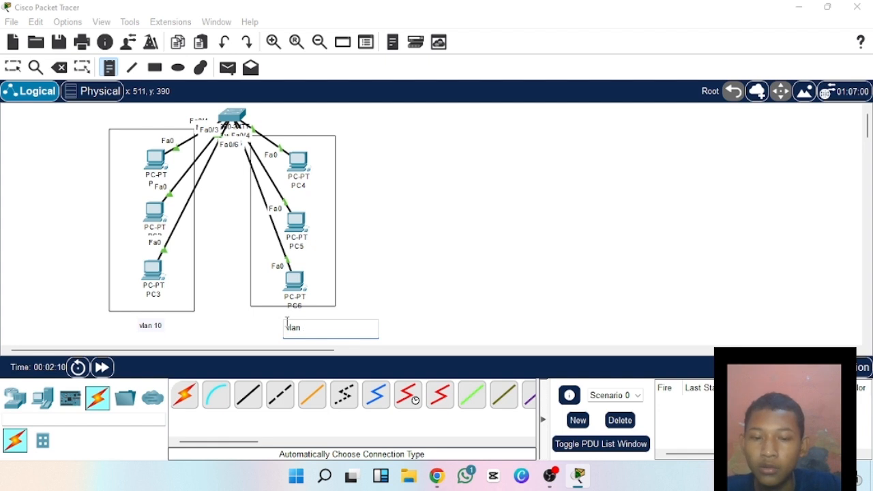
pyautogui.write(' 20')
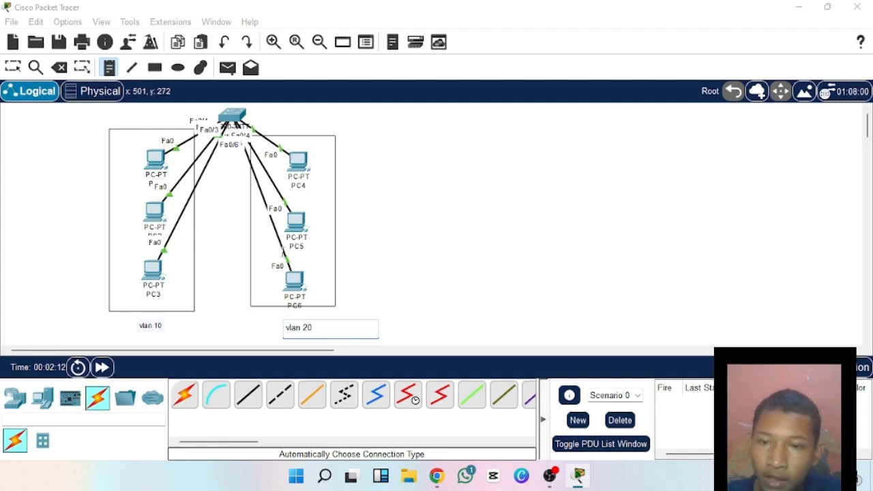
# Add network notes above the rectangles: "192.168.10.0/24" over the PC1 to PC3 group and "192.168.20.0/24" over the PC4 to PC6 group.
pyautogui.click(133, 122)
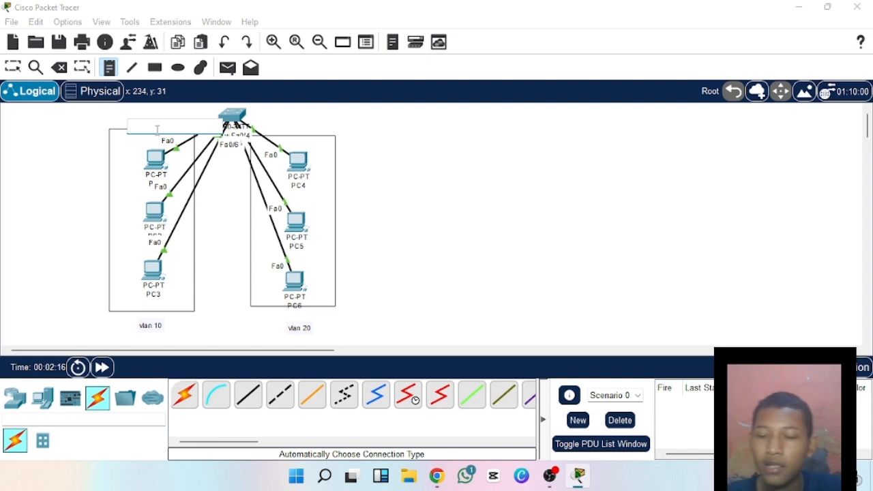
pyautogui.write('192.168.10.0/24')
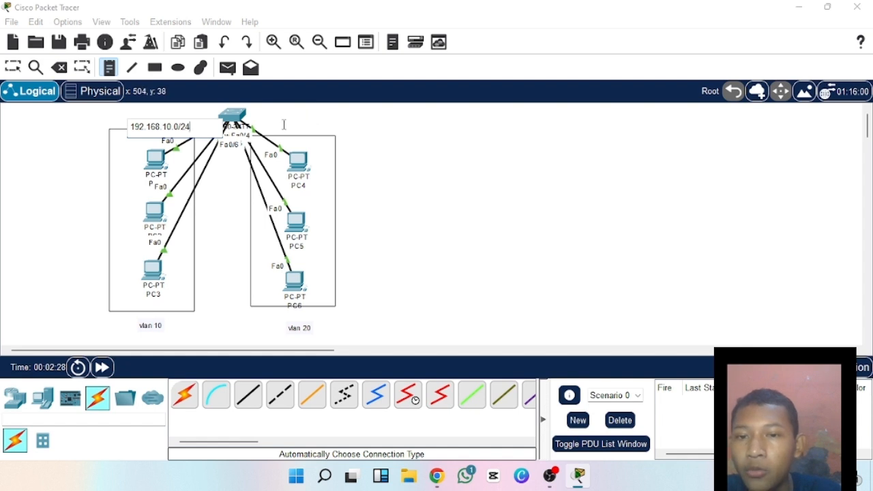
pyautogui.click(284, 125)
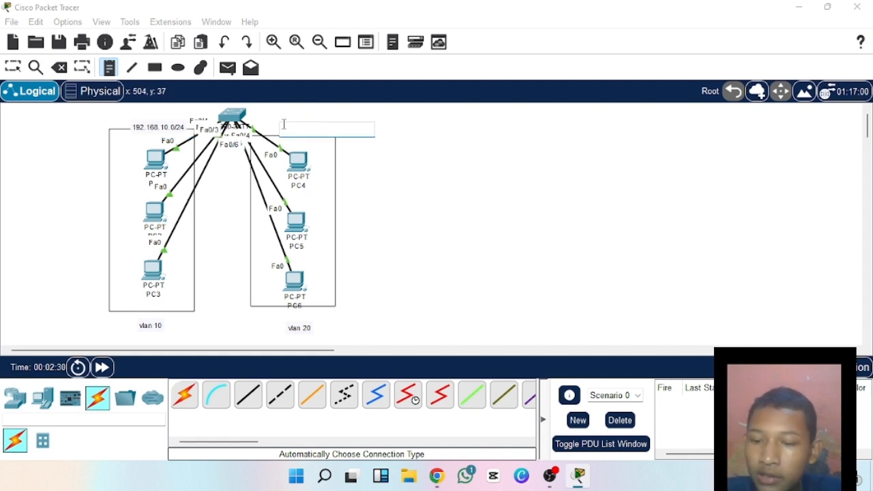
pyautogui.write('192.168.20.0/24')
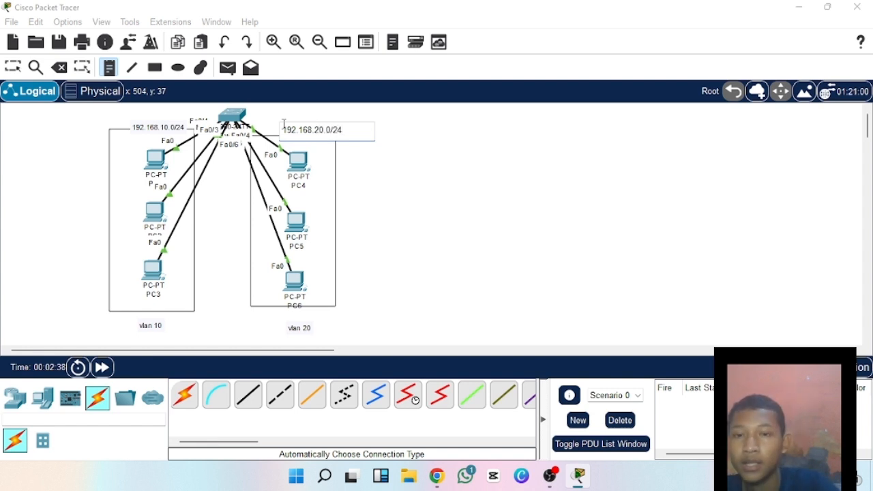
pyautogui.click(369, 167)
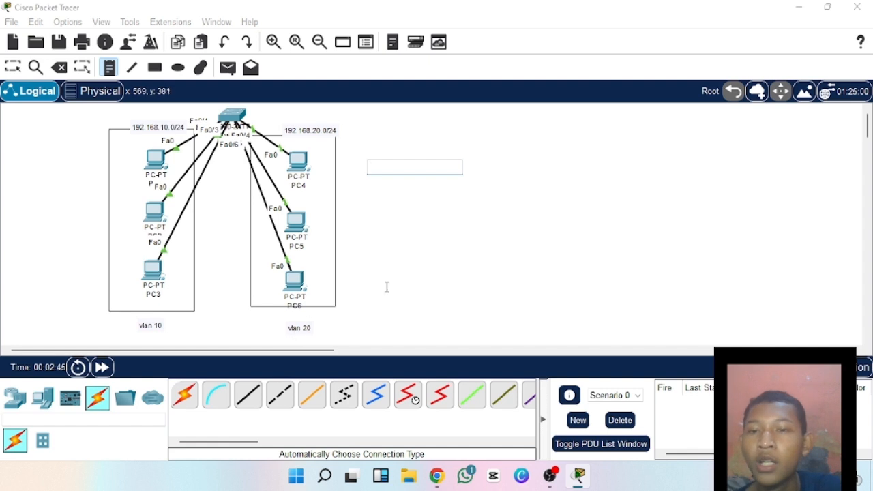
pyautogui.click(579, 63)
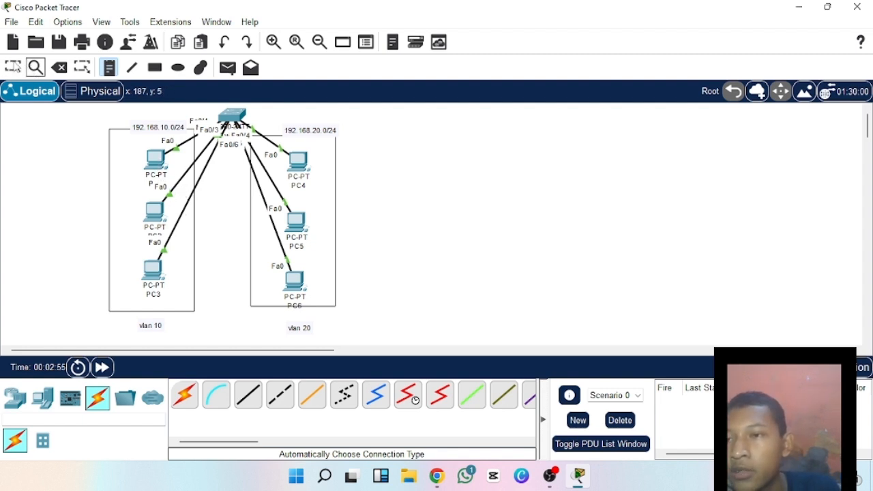
pyautogui.click(13, 66)
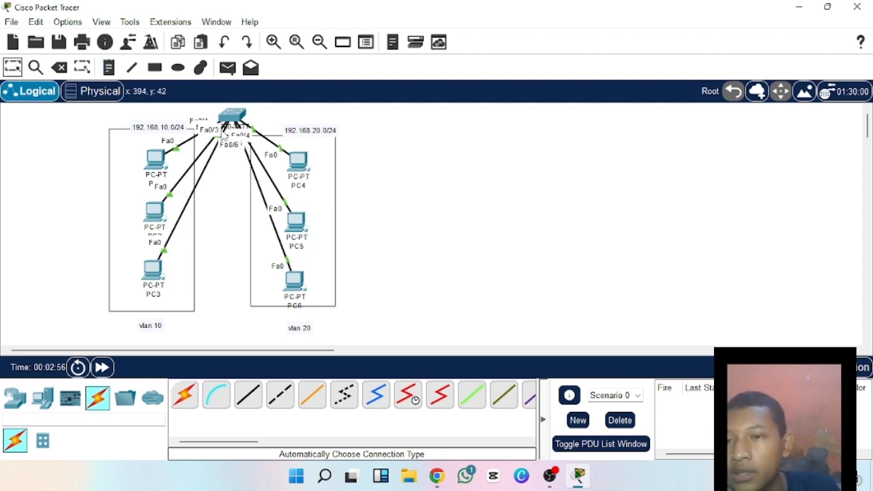
# Give PC1 the static IPv4 address 192.168.10.1 with subnet mask 255.255.255.0 and close its configuration.
pyautogui.click(154, 159)
pyautogui.click(326, 42)
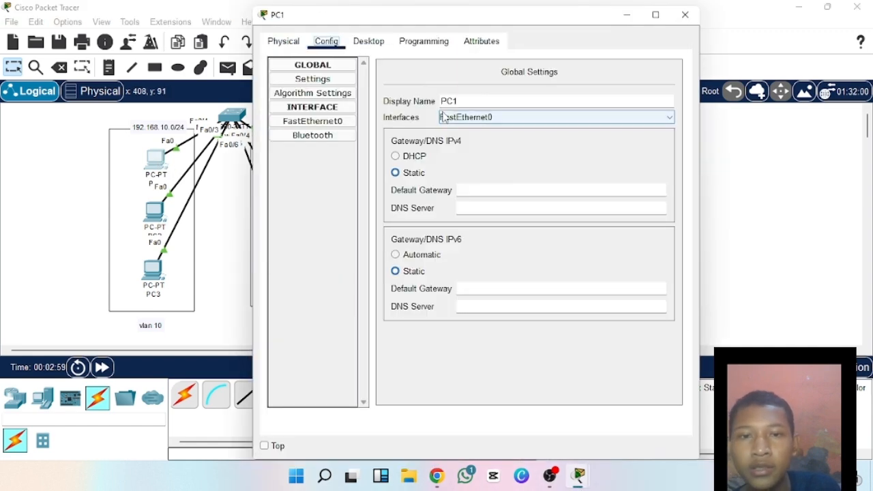
pyautogui.click(360, 41)
pyautogui.click(321, 95)
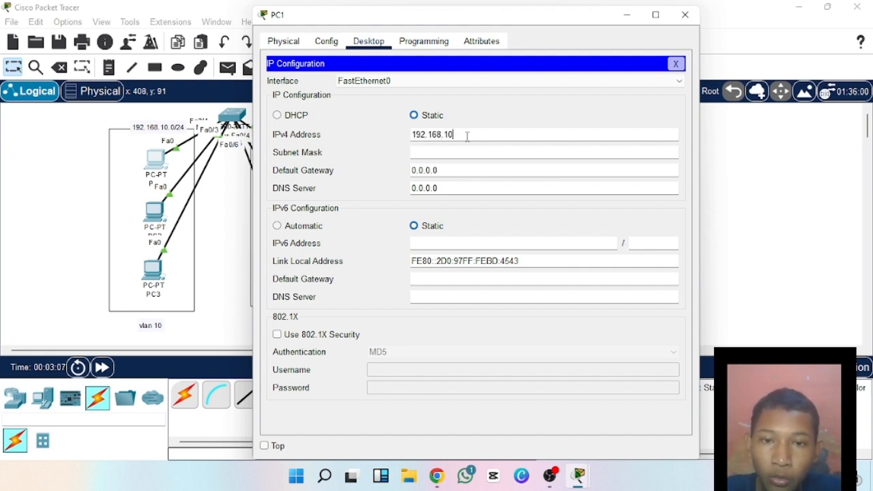
pyautogui.click(511, 153)
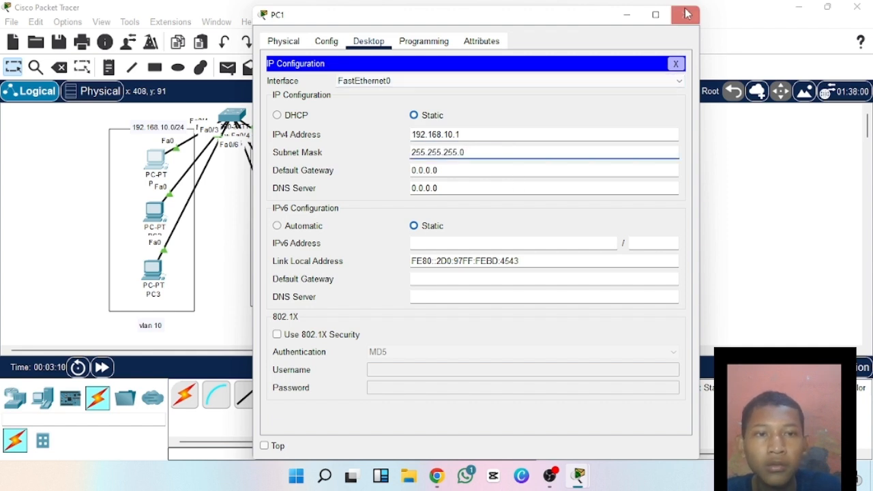
pyautogui.click(516, 125)
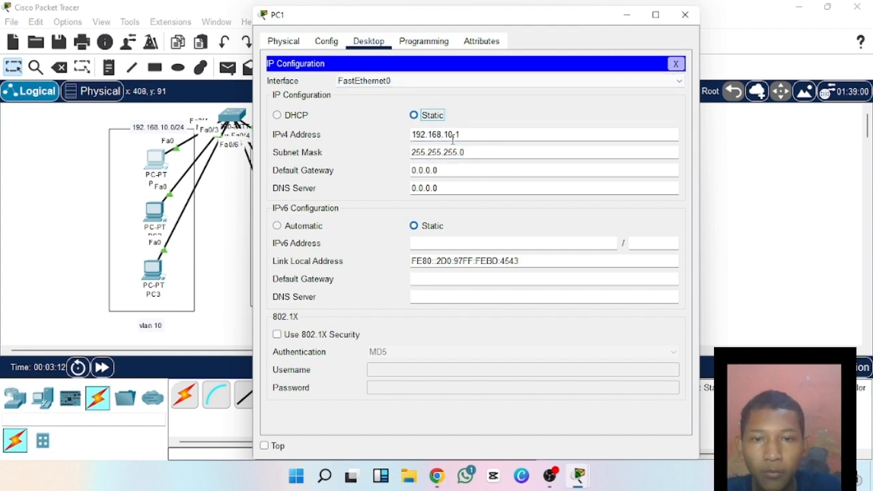
pyautogui.moveTo(452, 135); pyautogui.dragTo(412, 135)
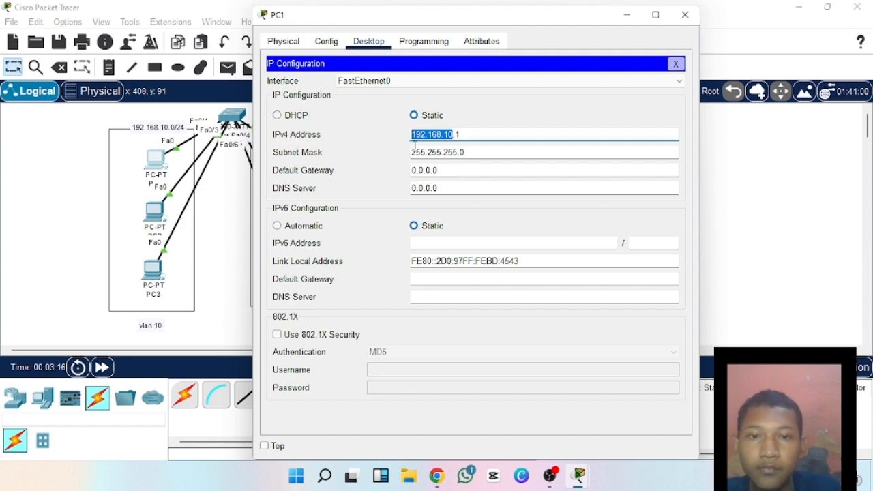
pyautogui.click(685, 15)
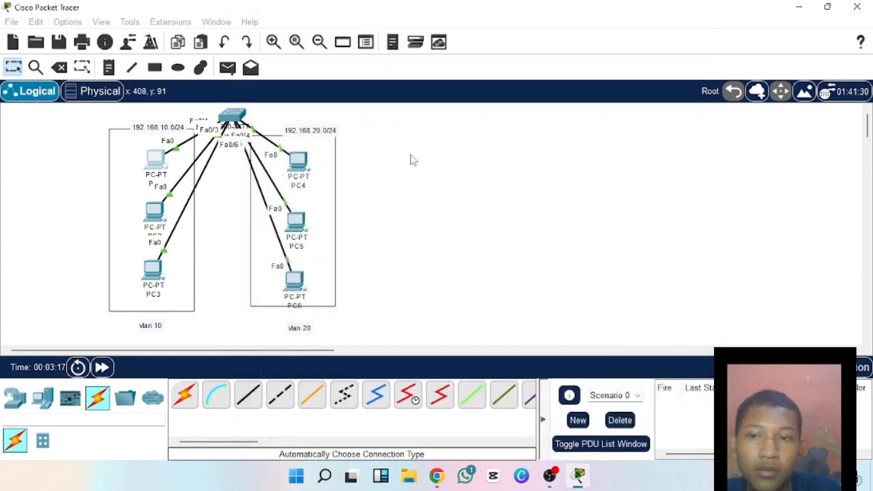
# Give PC2 the static IPv4 address 192.168.10.2 with the default subnet mask and close its configuration.
pyautogui.click(155, 214)
pyautogui.click(368, 40)
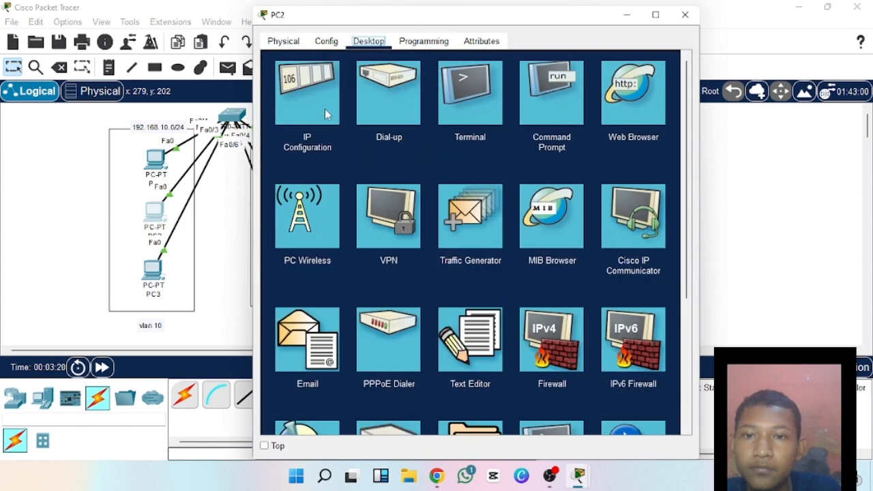
pyautogui.click(324, 113)
pyautogui.click(469, 140)
pyautogui.write('192.168.10')
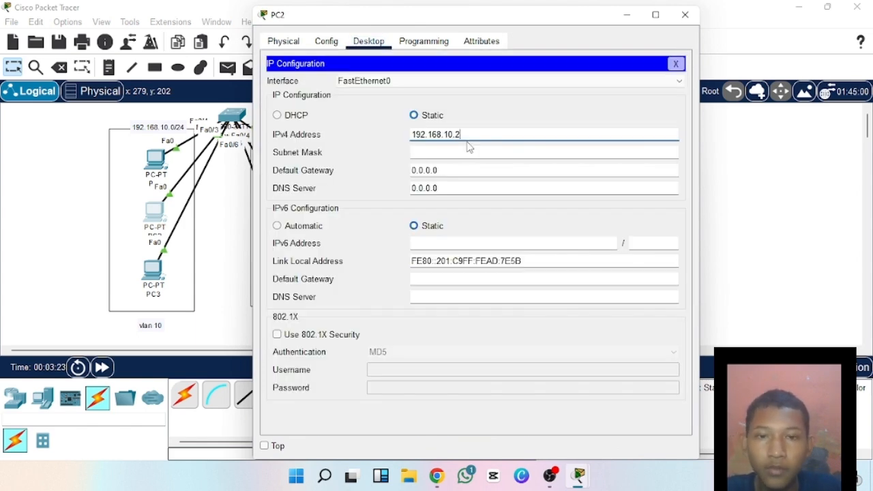
pyautogui.write('.2')
pyautogui.click(470, 151)
pyautogui.click(684, 15)
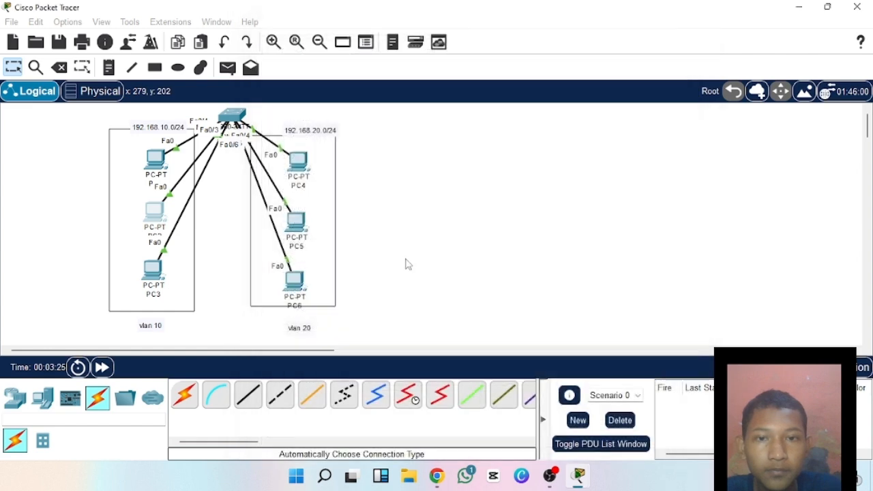
# Give PC3 the static IPv4 address 192.168.10.3 with subnet mask 255.255.255.0 and close its configuration.
pyautogui.click(154, 271)
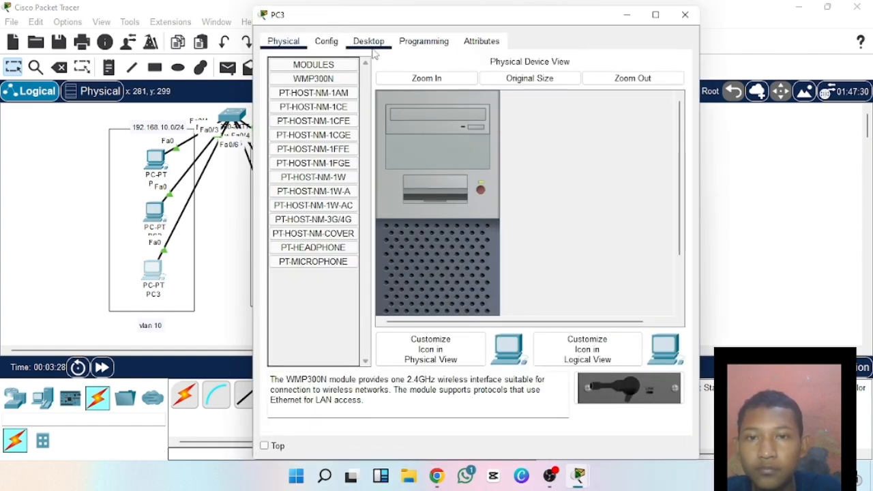
pyautogui.click(368, 41)
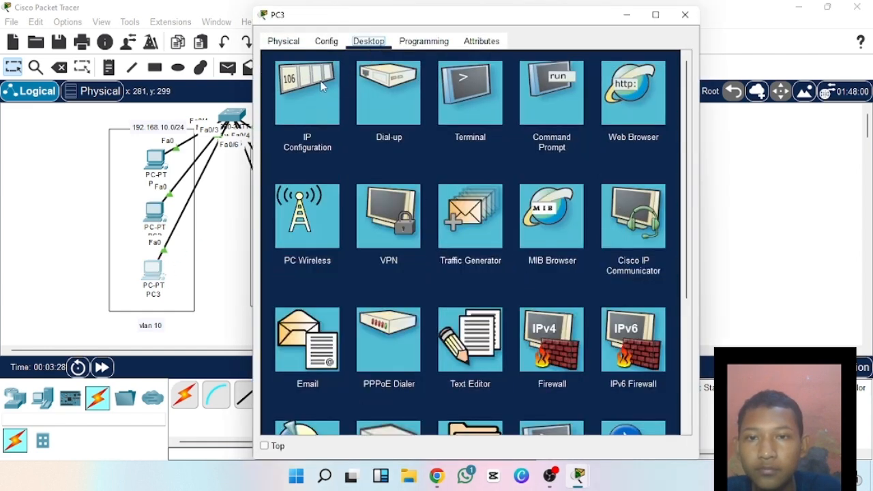
pyautogui.click(320, 83)
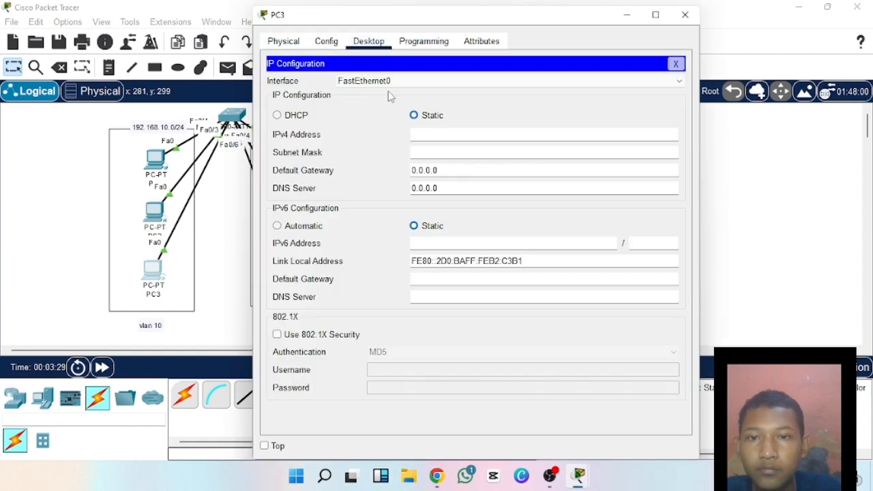
pyautogui.click(431, 133)
pyautogui.write('192.168.10.3')
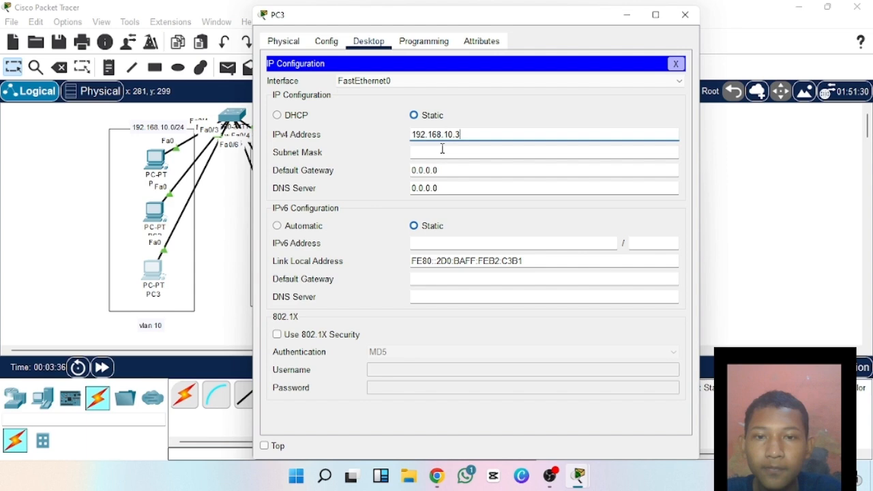
pyautogui.click(444, 152)
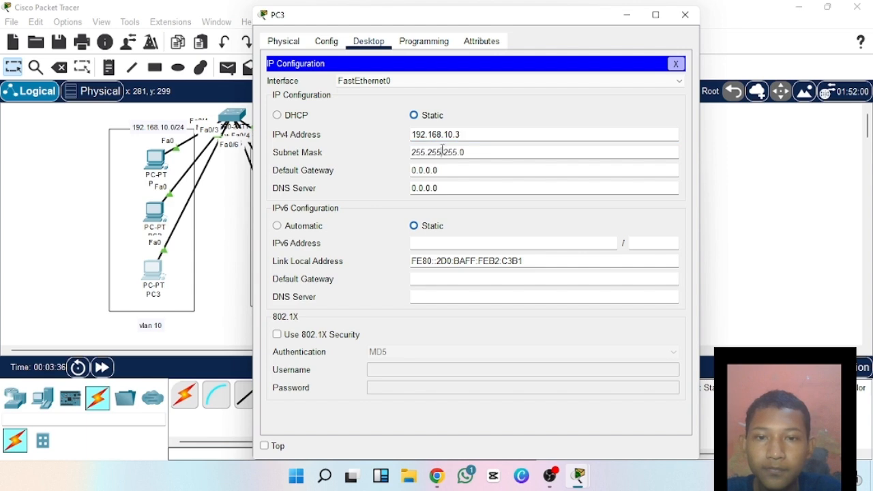
pyautogui.click(685, 15)
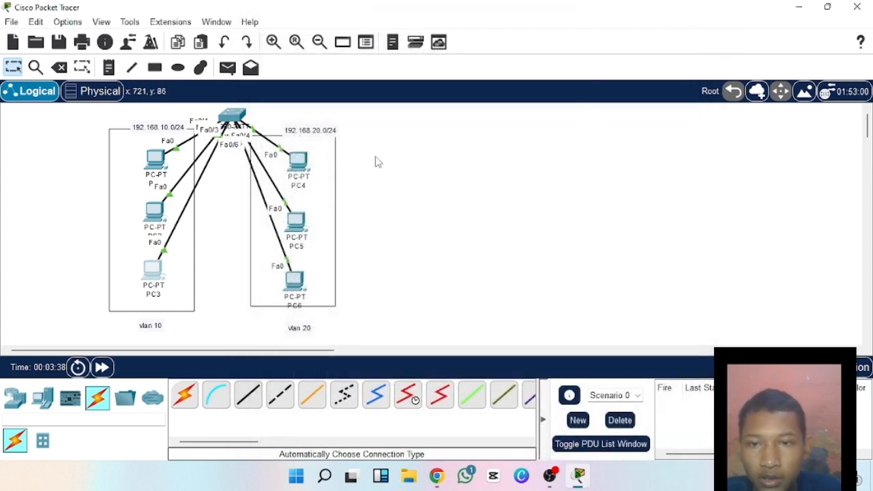
# Give PC4 the static IPv4 address 192.168.20.1 with the default subnet mask and close its configuration.
pyautogui.click(307, 161)
pyautogui.click(369, 41)
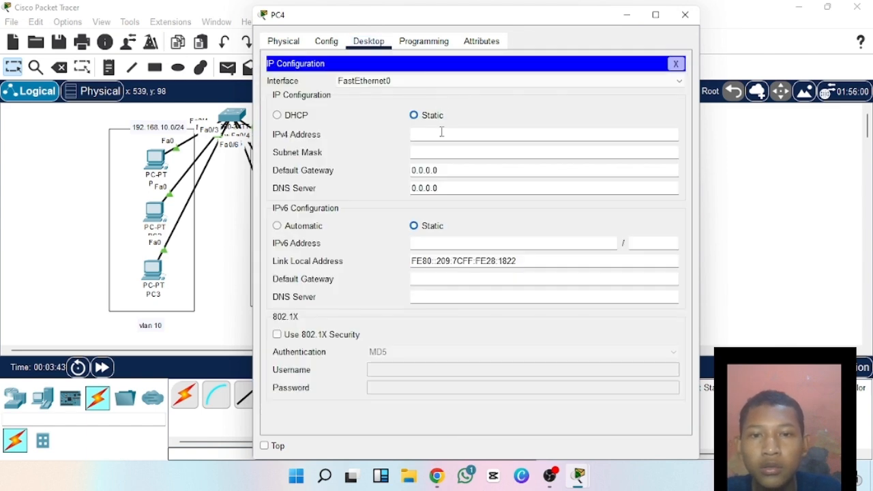
pyautogui.write('192')
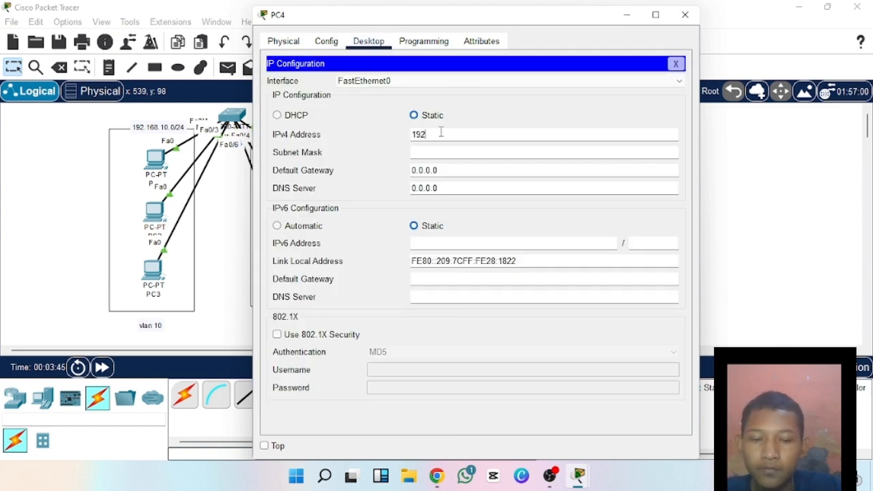
pyautogui.write('.168.')
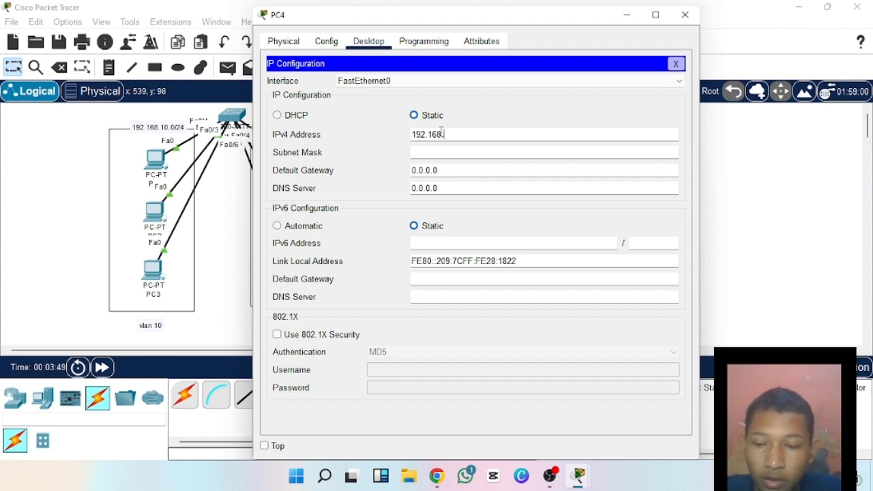
pyautogui.write('20.1')
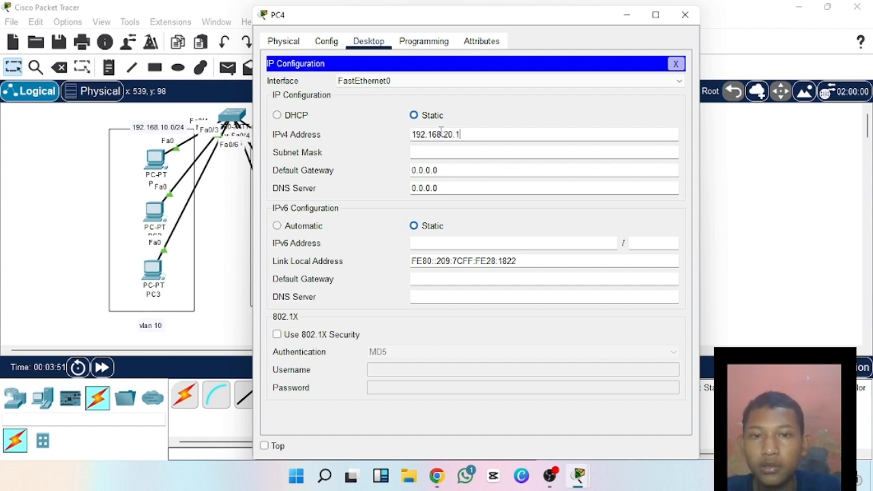
pyautogui.moveTo(453, 133); pyautogui.dragTo(405, 133)
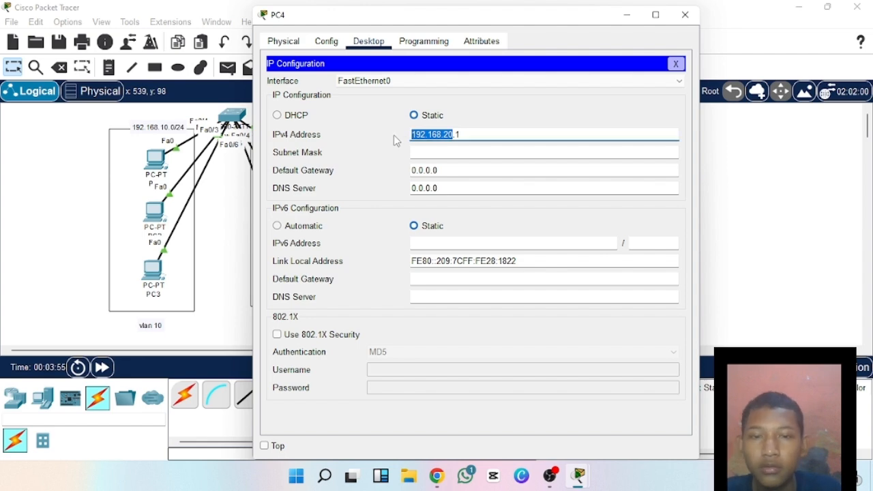
pyautogui.click(433, 152)
pyautogui.click(684, 14)
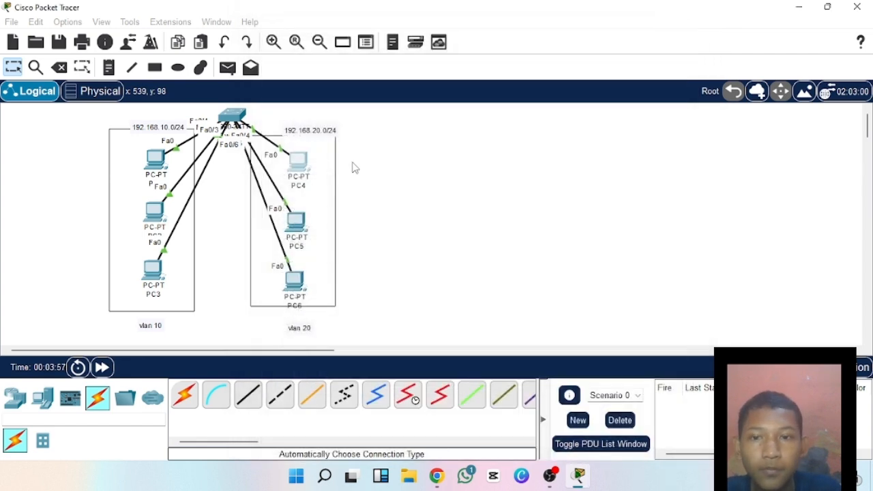
# Give PC5 the static IPv4 address 192.168.20.2 with subnet mask 255.255.255.0.
pyautogui.click(304, 216)
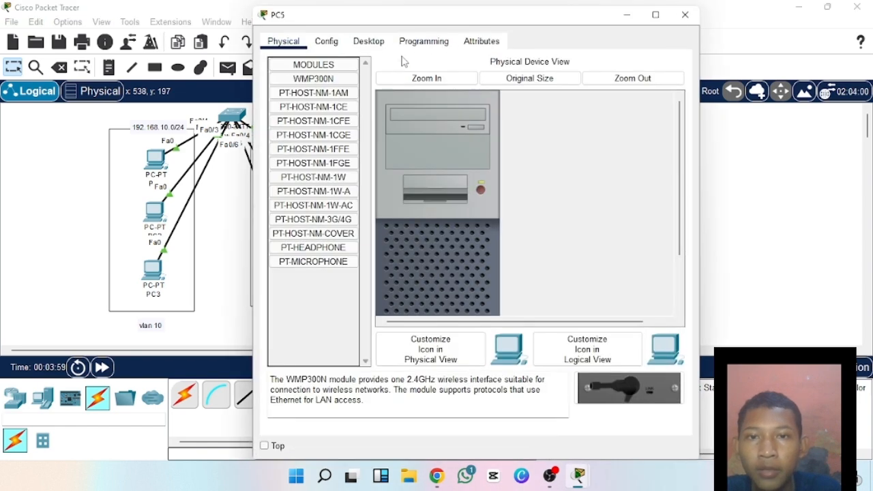
pyautogui.click(369, 41)
pyautogui.click(314, 89)
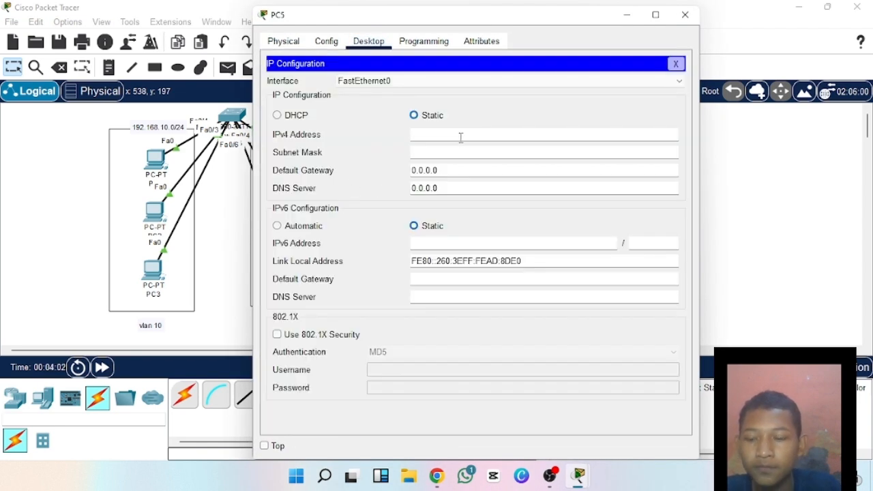
pyautogui.write('192.168.20.2')
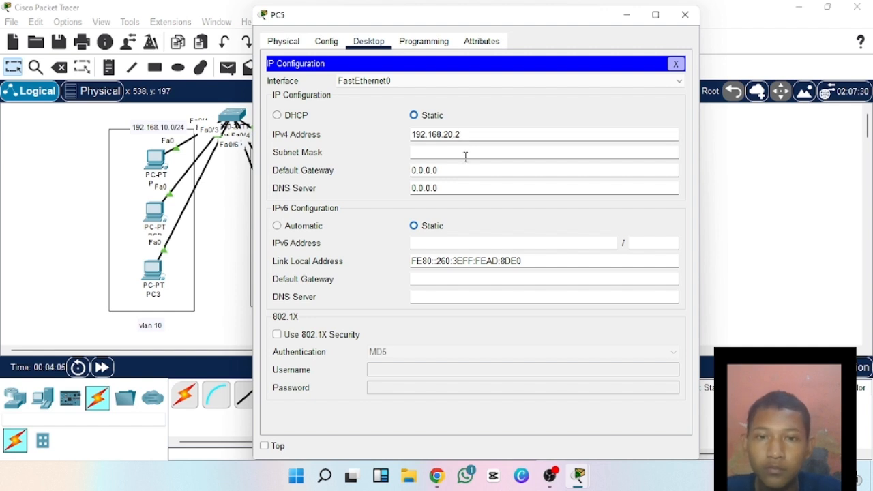
pyautogui.click(465, 152)
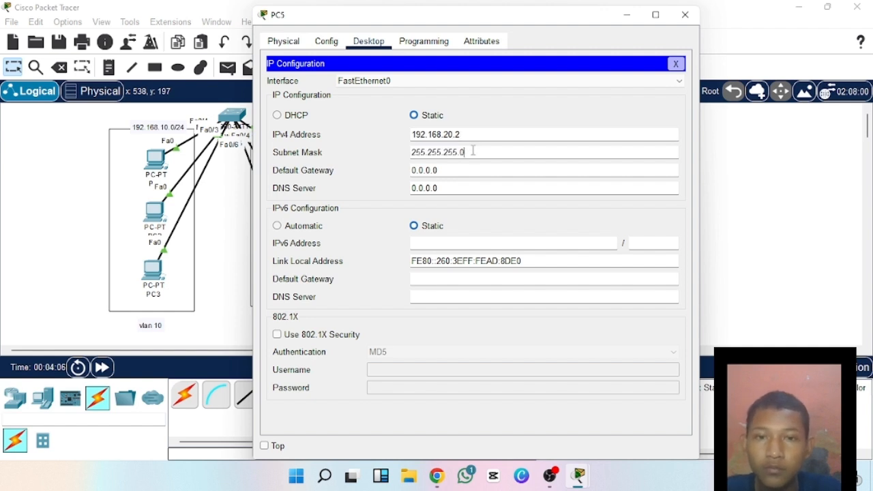
# Close PC5's configuration window and open the IP Configuration of PC6.
pyautogui.click(686, 15)
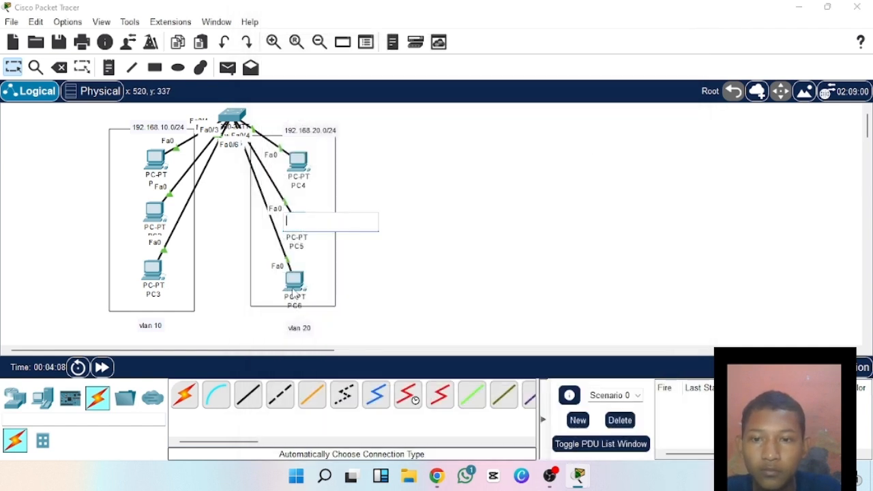
pyautogui.click(295, 280)
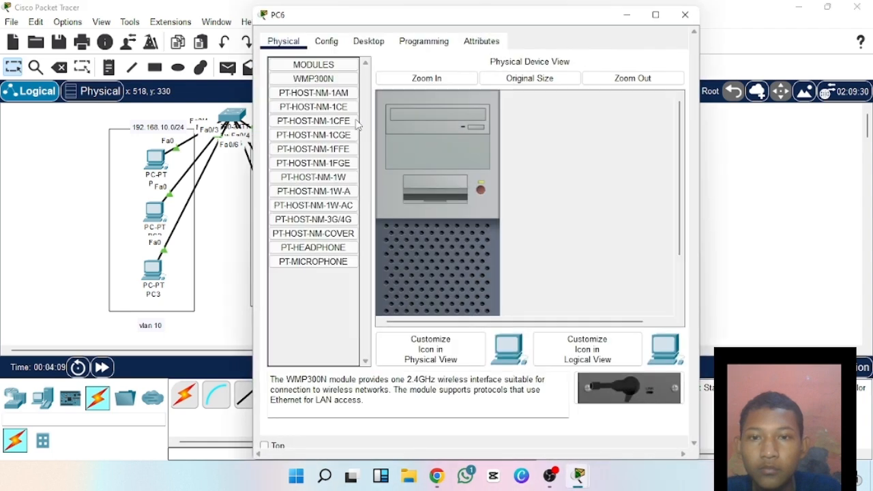
pyautogui.click(369, 41)
pyautogui.click(332, 101)
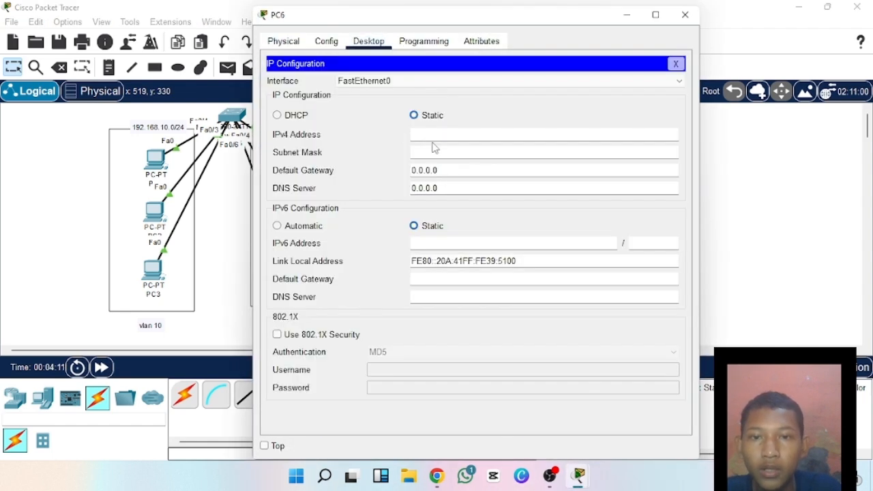
pyautogui.click(431, 134)
pyautogui.write('192.168.20')
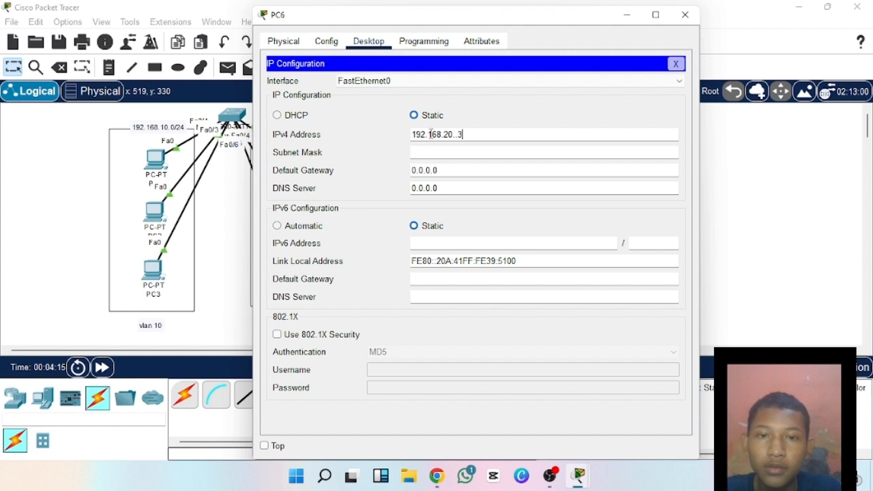
pyautogui.write('..3')
pyautogui.click(447, 154)
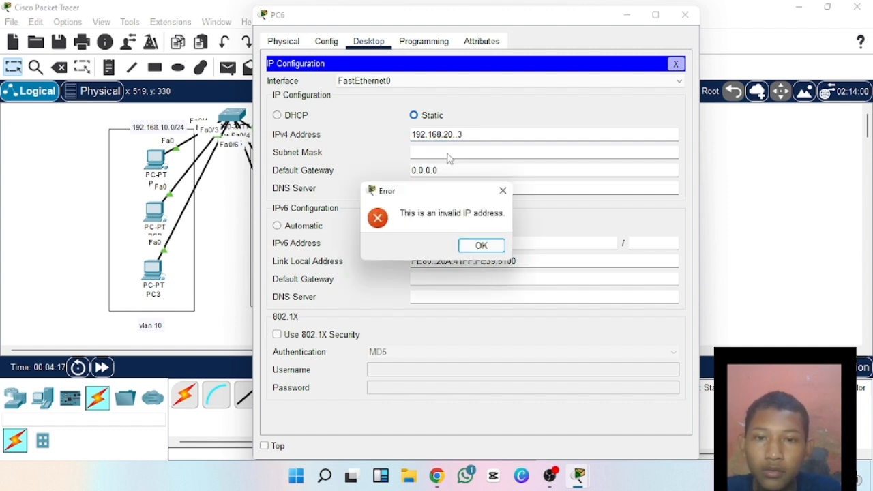
pyautogui.click(482, 245)
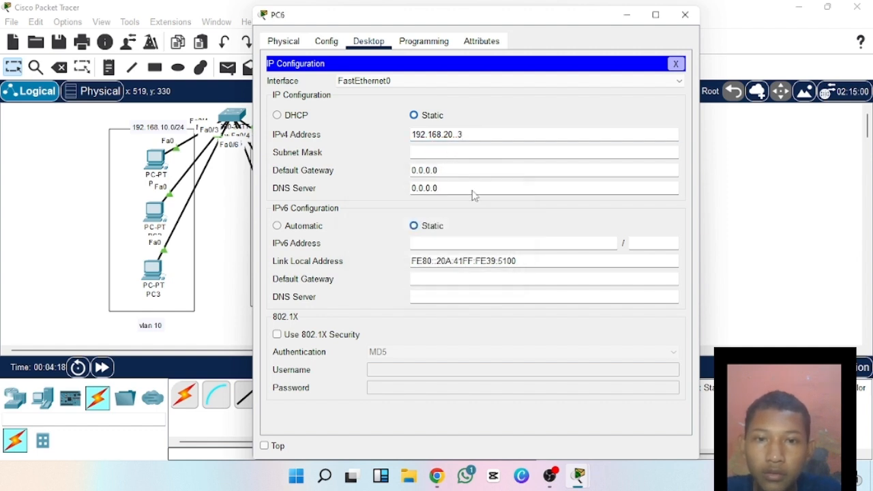
# Give PC6 the static IPv4 address 192.168.20.3 with subnet mask 255.255.255.0 and close its configuration.
pyautogui.click(452, 136)
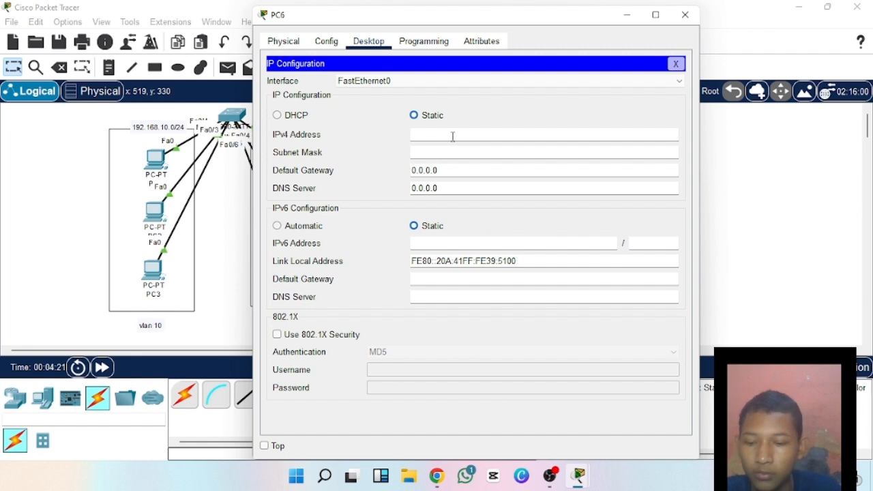
pyautogui.write('192.168.20')
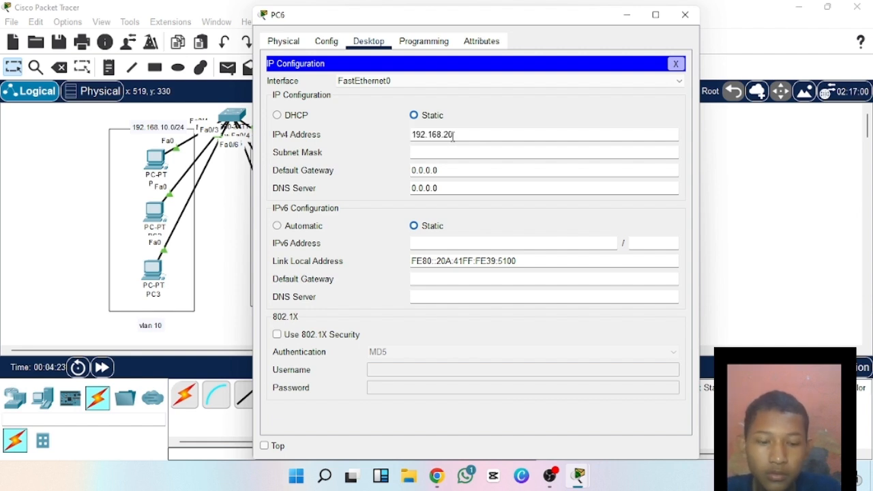
pyautogui.write('.3')
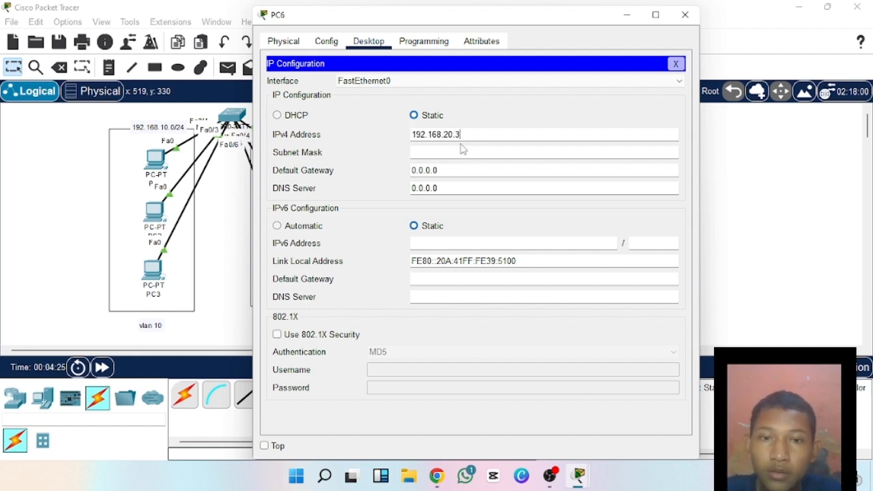
pyautogui.click(470, 155)
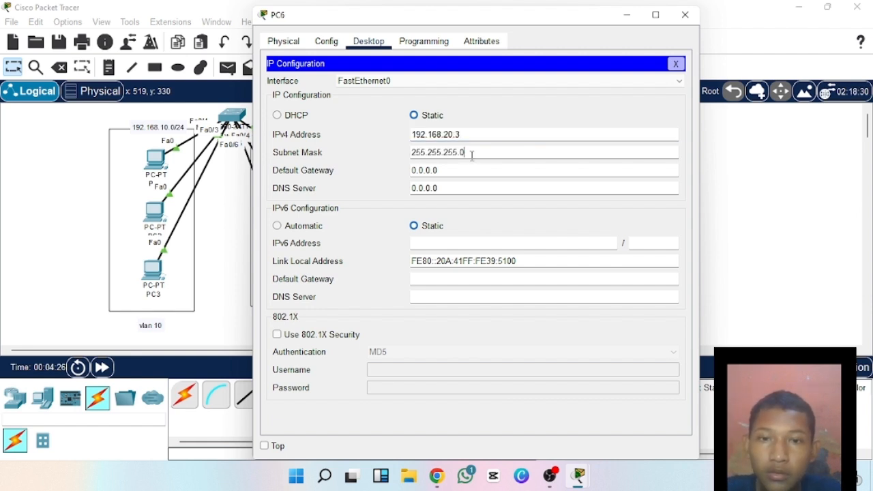
pyautogui.click(684, 15)
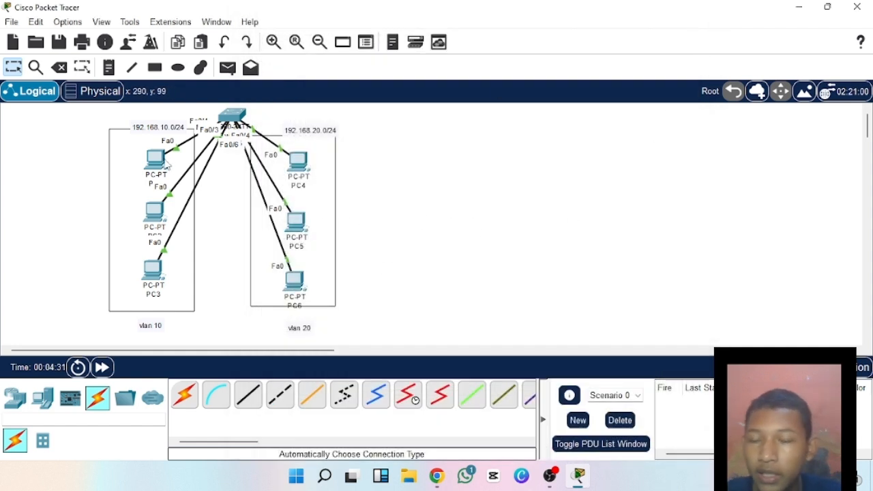
# Test connectivity within the 192.168.10.0/24 group by sending simple PDUs from PC1 to PC2 and from PC2 to PC3.
pyautogui.click(228, 69)
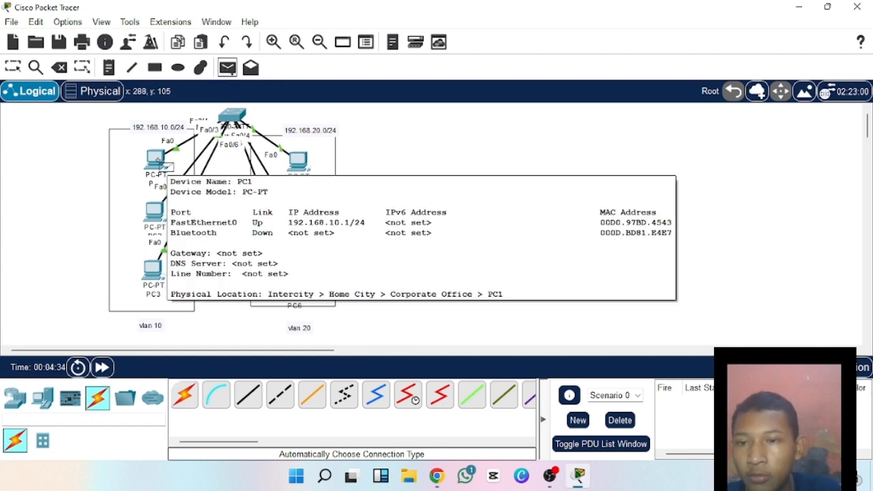
pyautogui.click(162, 166)
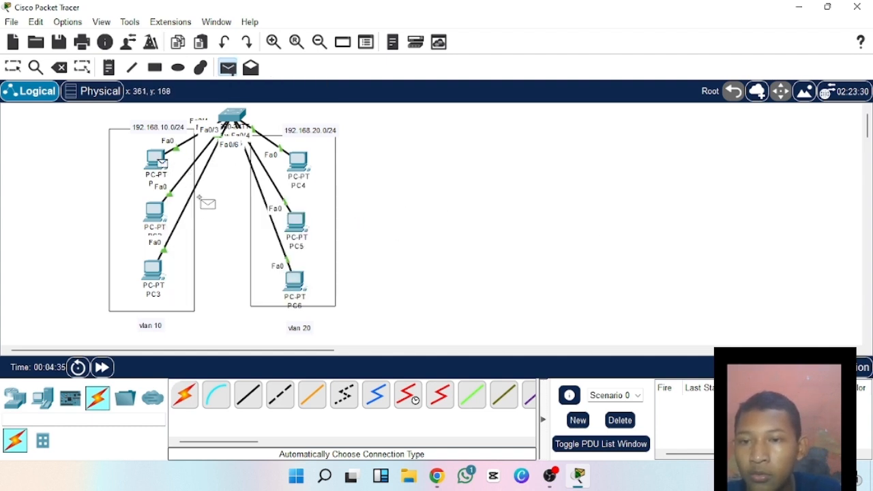
pyautogui.click(156, 216)
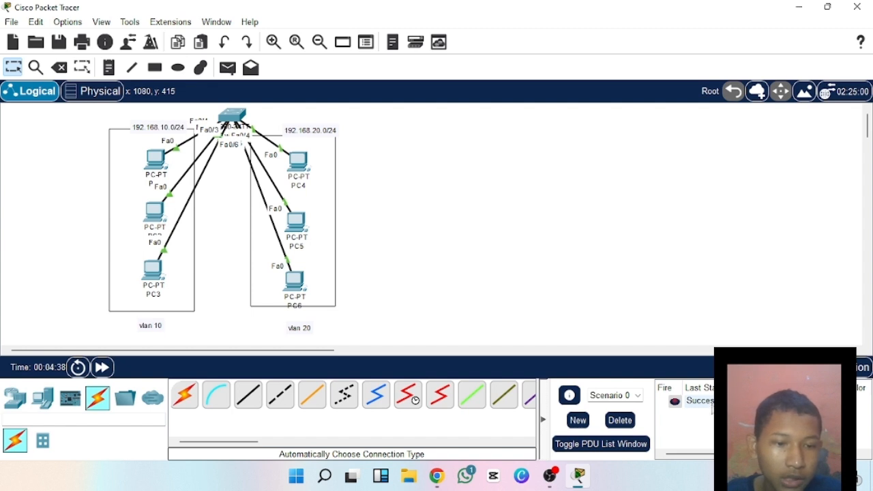
pyautogui.click(228, 69)
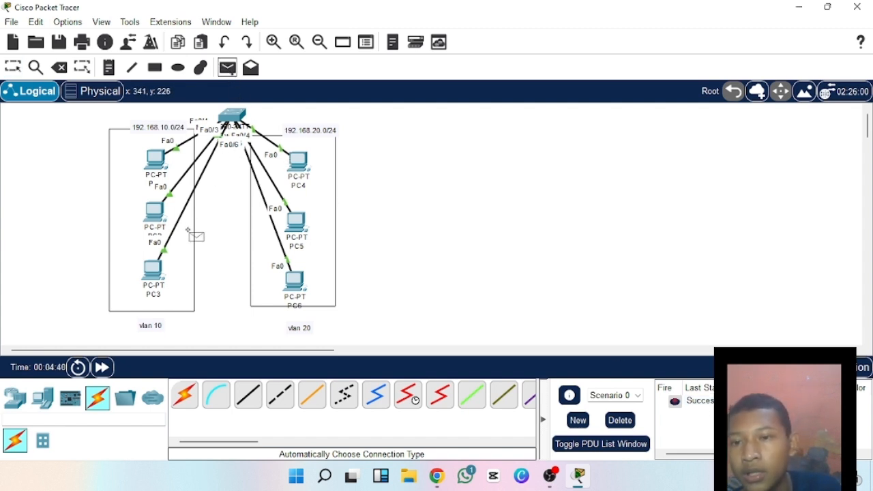
pyautogui.click(154, 212)
pyautogui.click(153, 270)
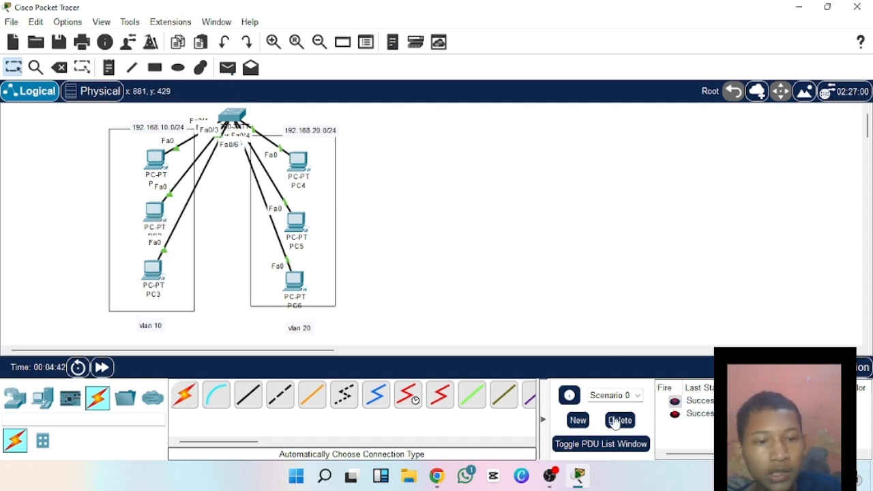
# Send simple PDUs from PC4 to PC5 and from PC5 to PC6, and delete the test scenario's PDUs.
pyautogui.click(228, 69)
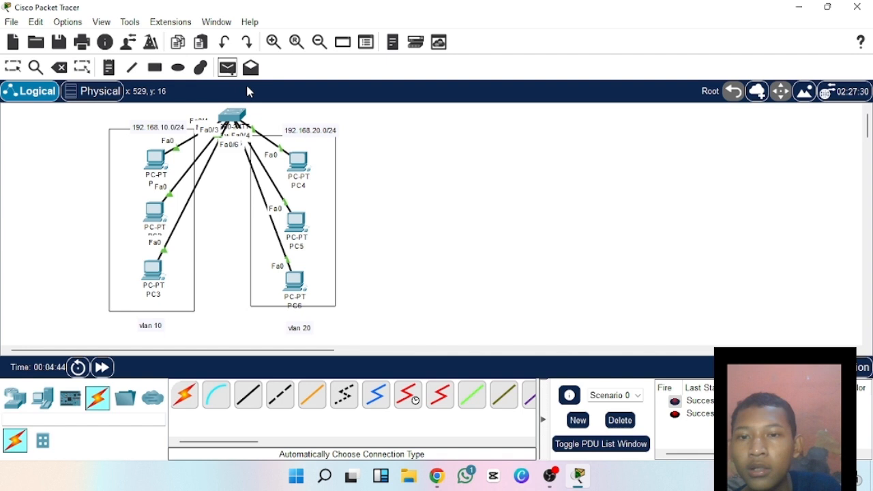
pyautogui.click(298, 160)
pyautogui.click(296, 221)
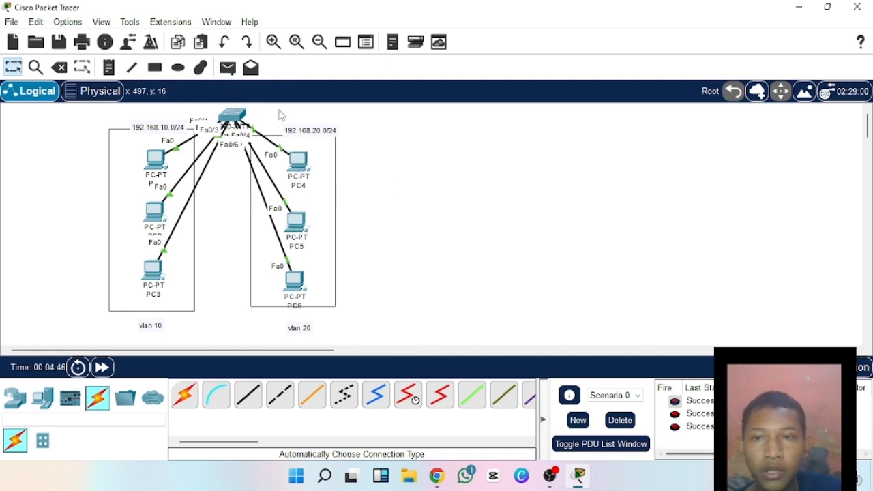
pyautogui.click(229, 68)
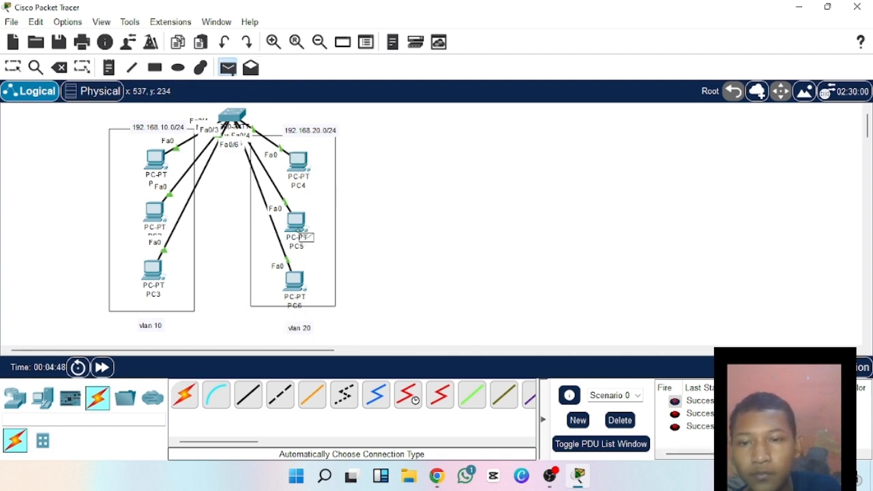
pyautogui.click(298, 232)
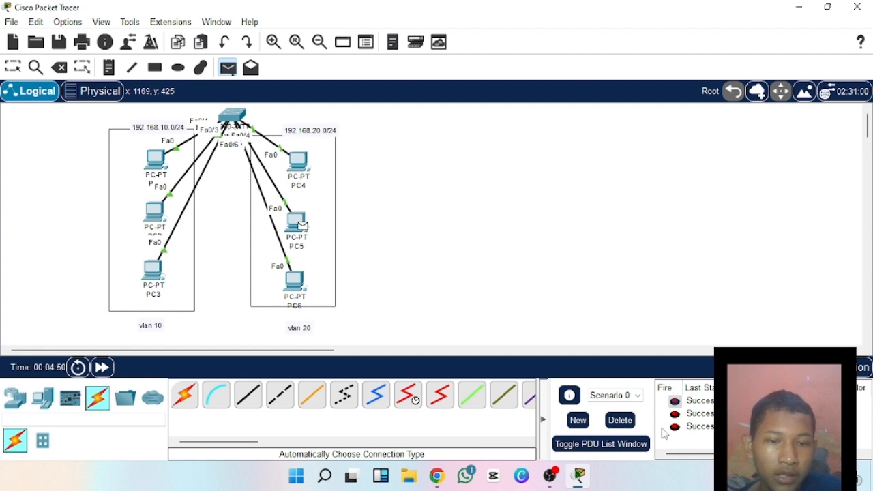
pyautogui.click(294, 281)
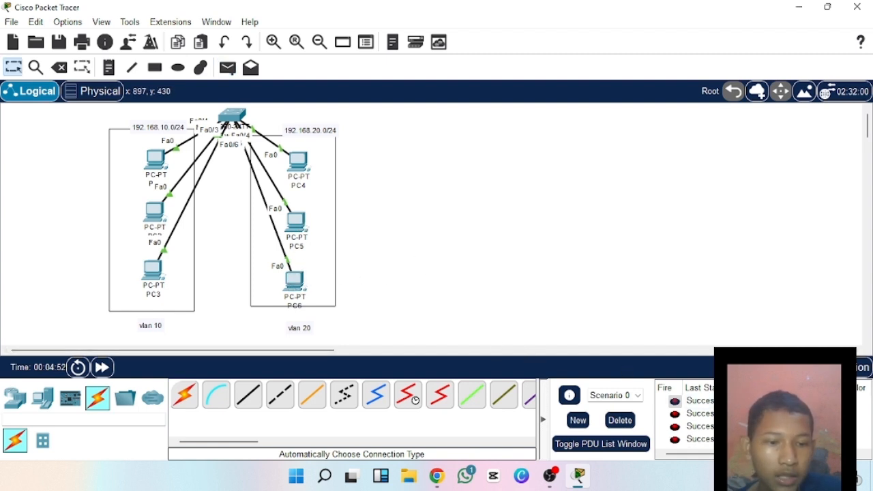
pyautogui.click(619, 421)
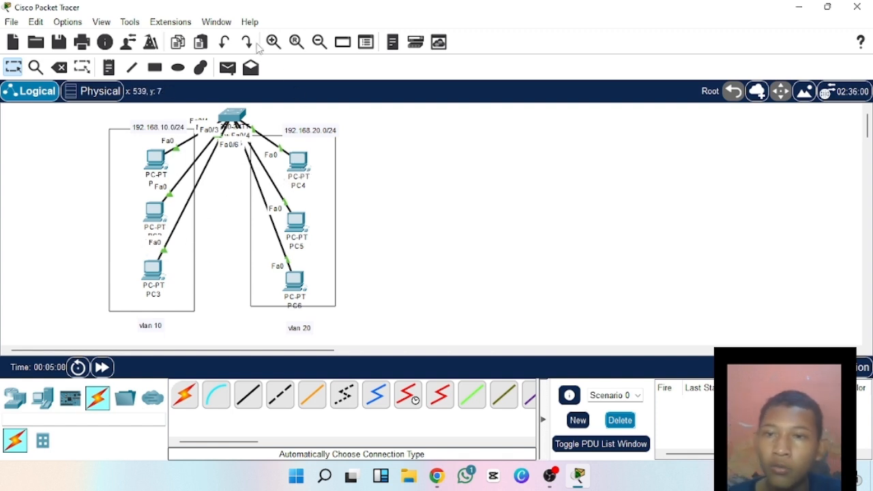
# Test connectivity between the two networks with a simple PDU from PC1 to PC4, and delete it from the scenario.
pyautogui.click(227, 67)
pyautogui.click(157, 159)
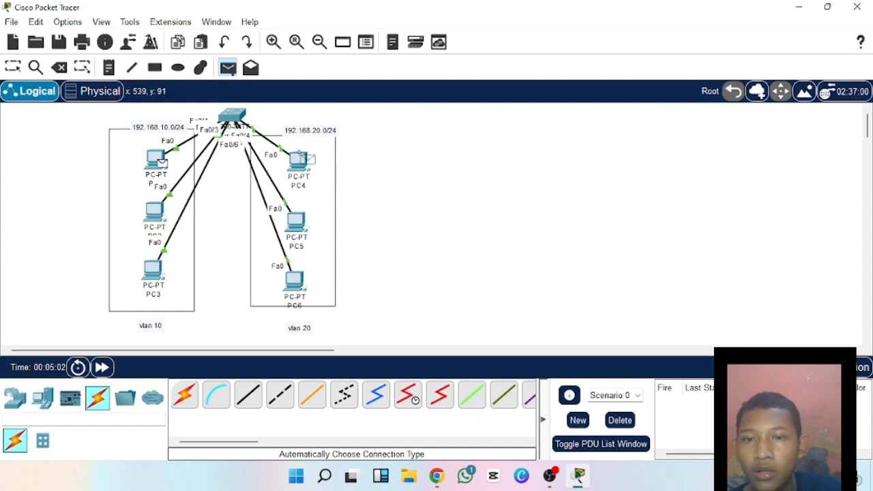
pyautogui.click(302, 159)
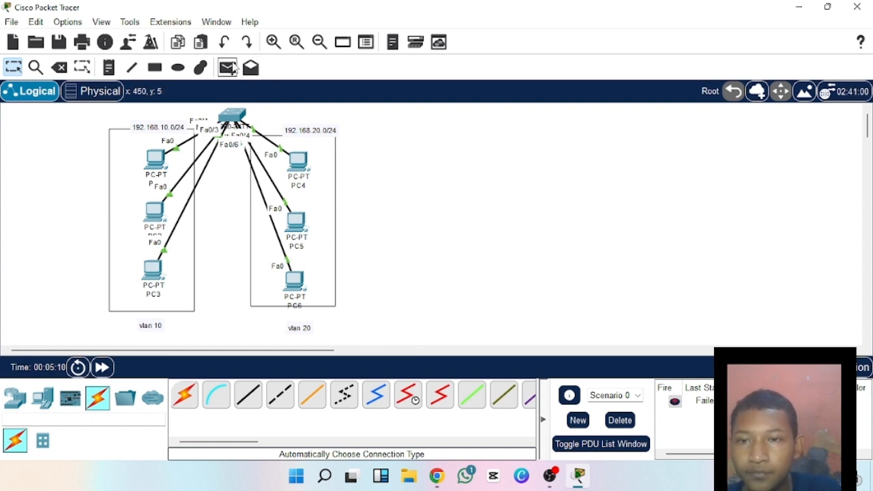
pyautogui.click(617, 422)
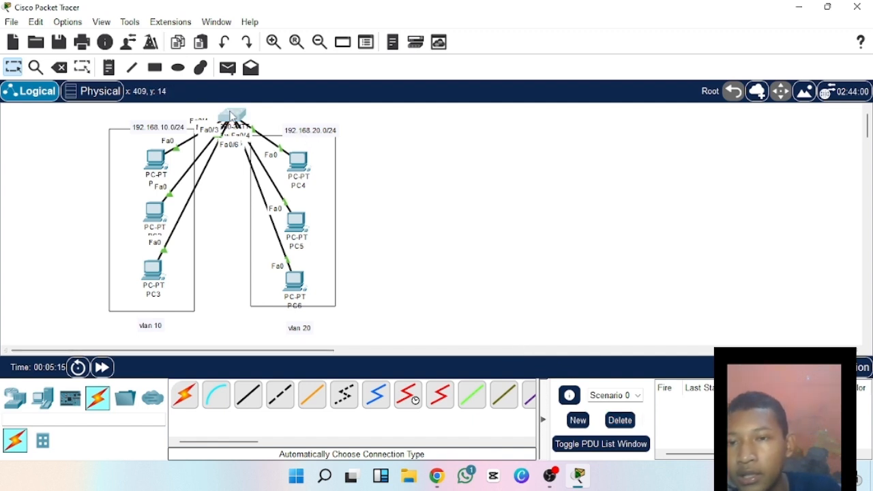
# Open the switch's command line and enter global configuration mode with the commands en and conf t.
pyautogui.click(231, 116)
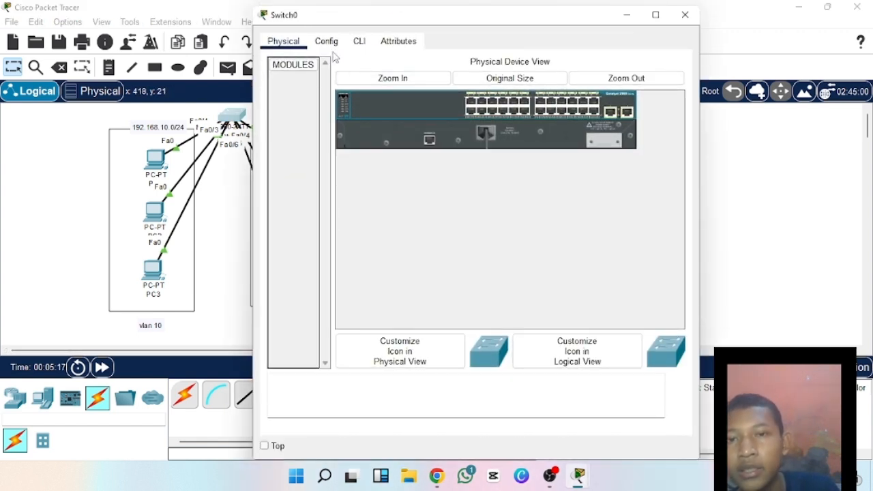
pyautogui.click(360, 42)
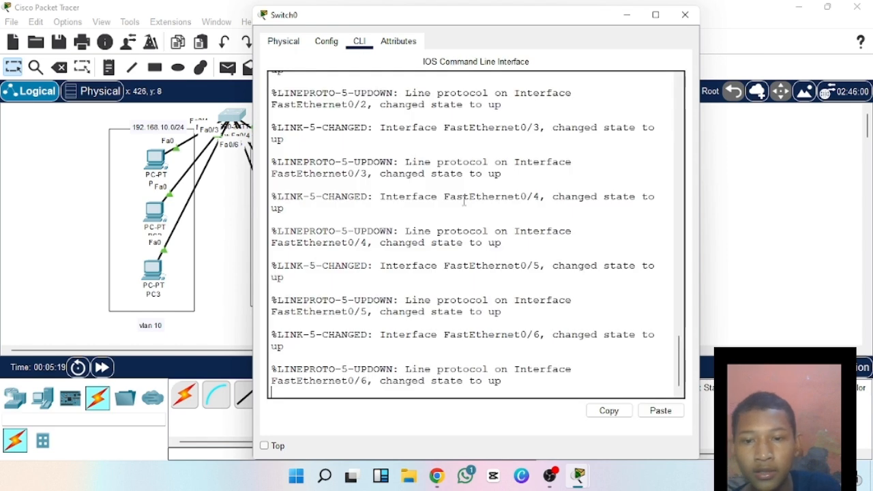
pyautogui.press('Return')
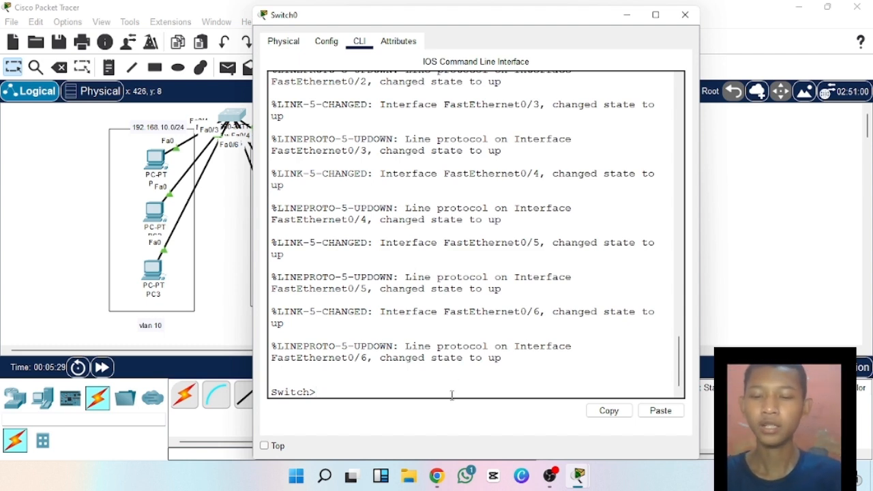
pyautogui.press('Return')
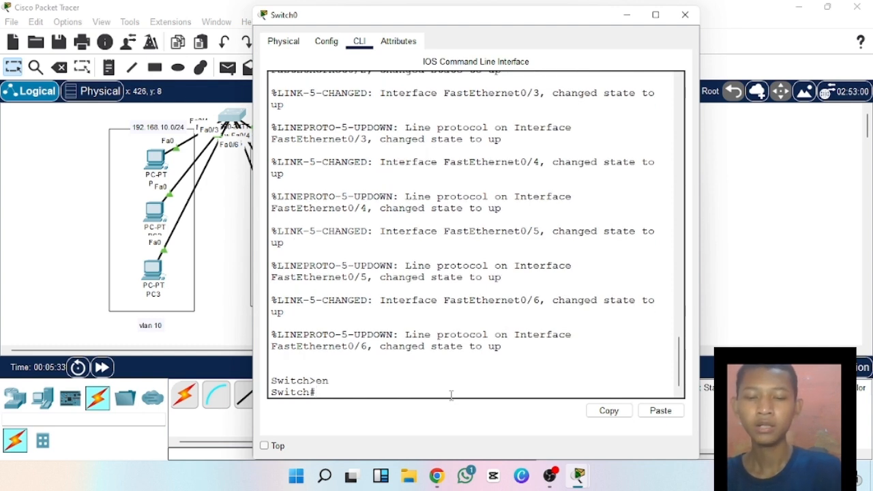
pyautogui.write('conf t')
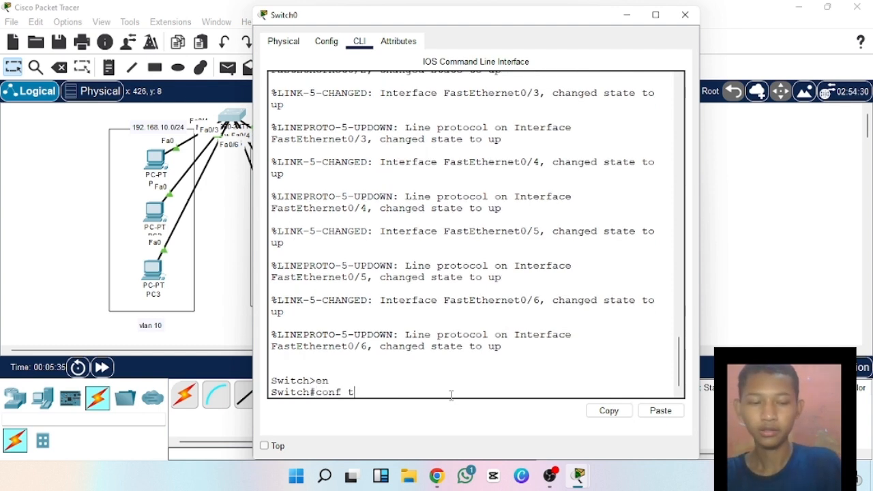
pyautogui.press('Return')
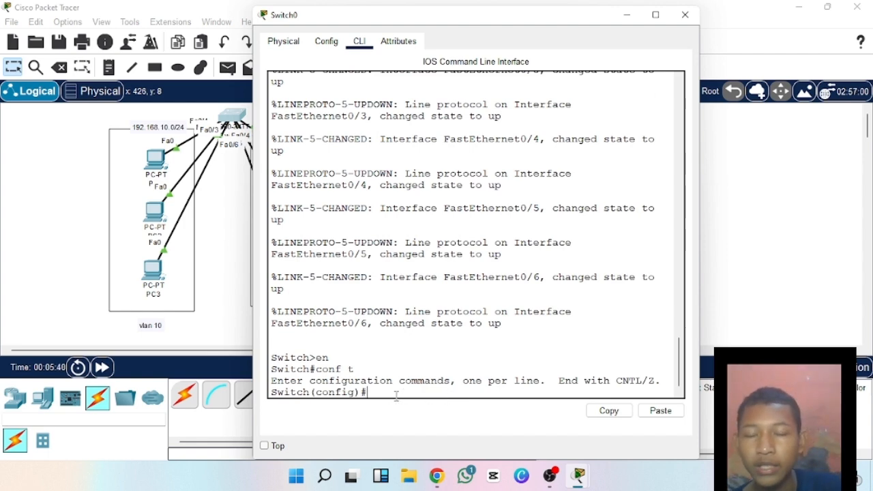
pyautogui.moveTo(444, 19); pyautogui.dragTo(647, 35)
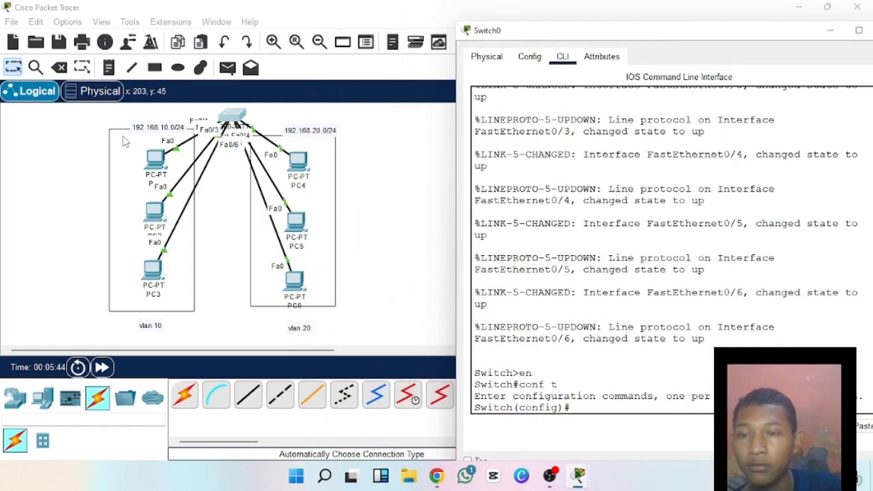
pyautogui.moveTo(671, 31); pyautogui.dragTo(446, 21)
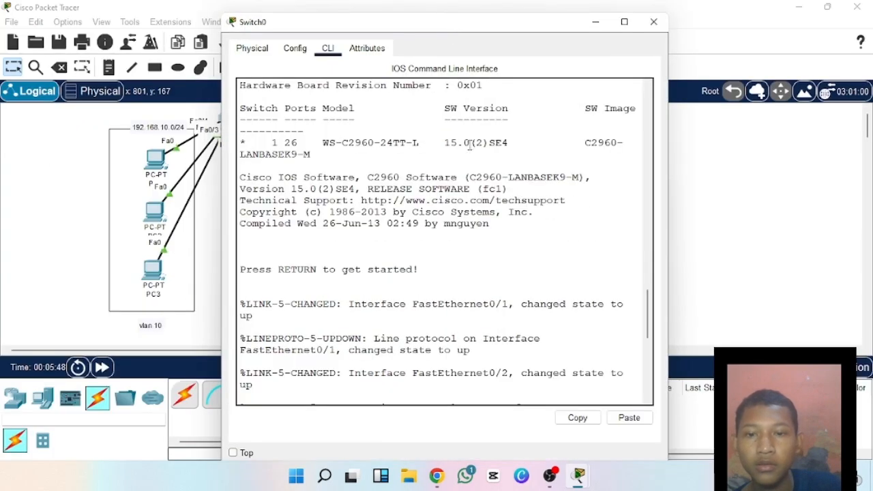
pyautogui.write('en')
pyautogui.press('Return')
pyautogui.write('conf t')
pyautogui.press('Return')
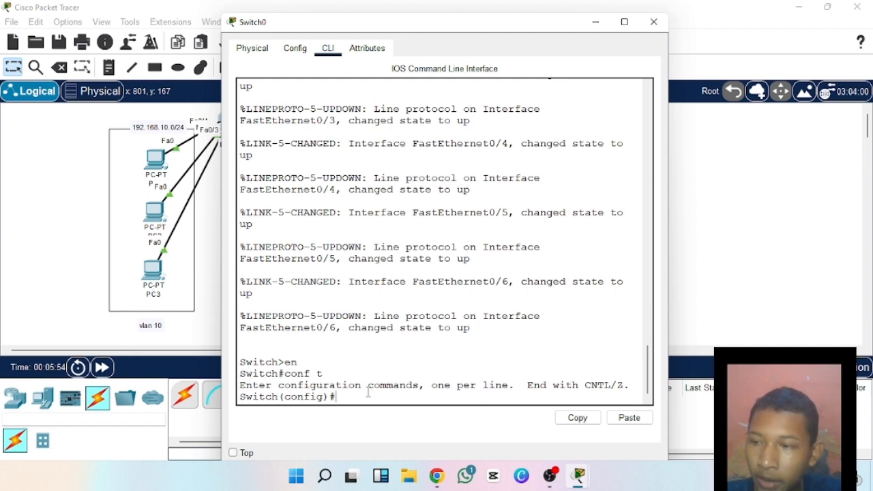
# Create VLAN 10 on the switch, name it lab1, and return to global configuration mode with ex.
pyautogui.write('vlan')
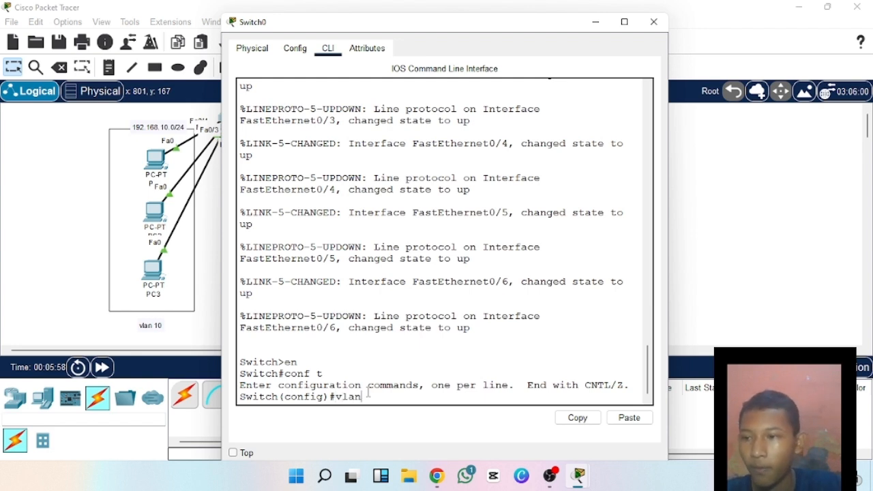
pyautogui.press('Return')
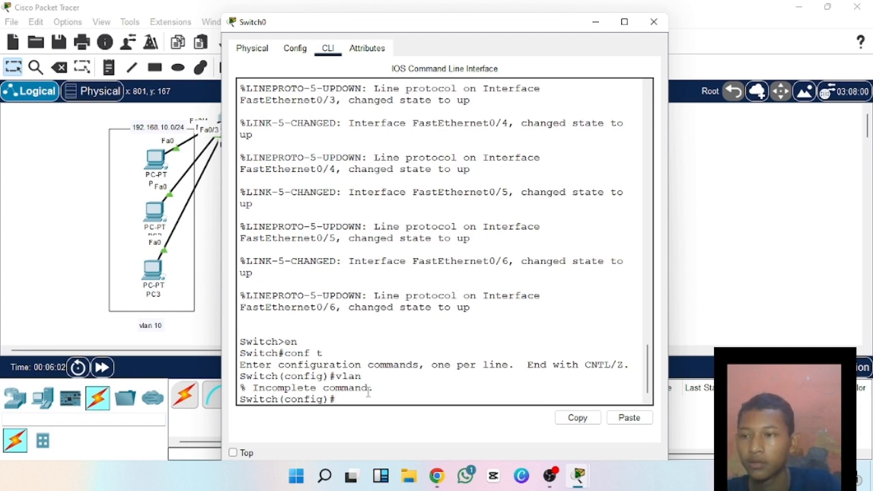
pyautogui.write('vlan')
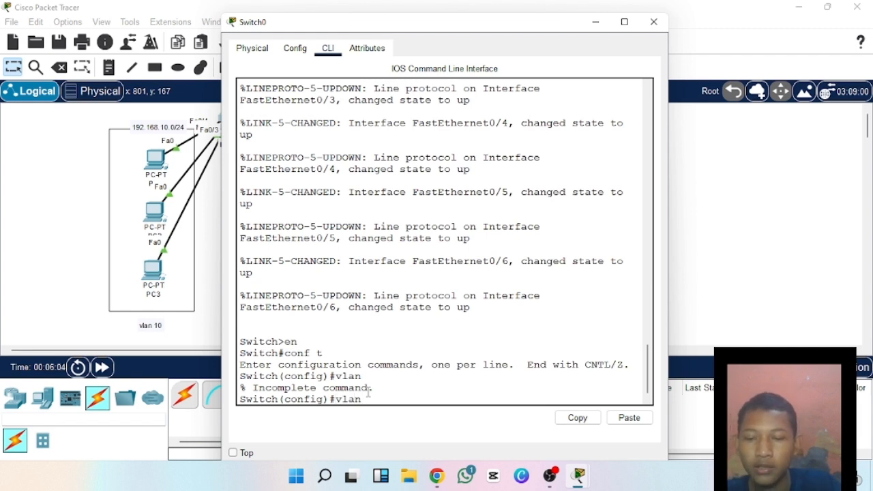
pyautogui.write(' 10')
pyautogui.press('Return')
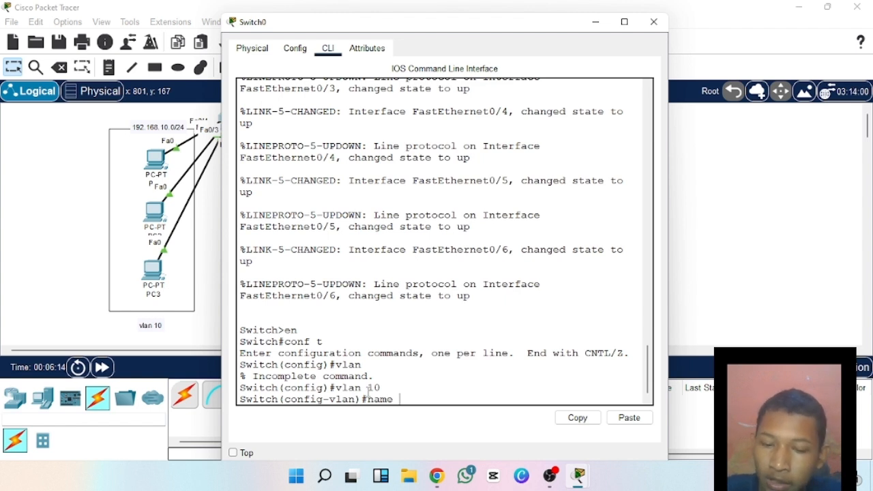
pyautogui.write('lab1')
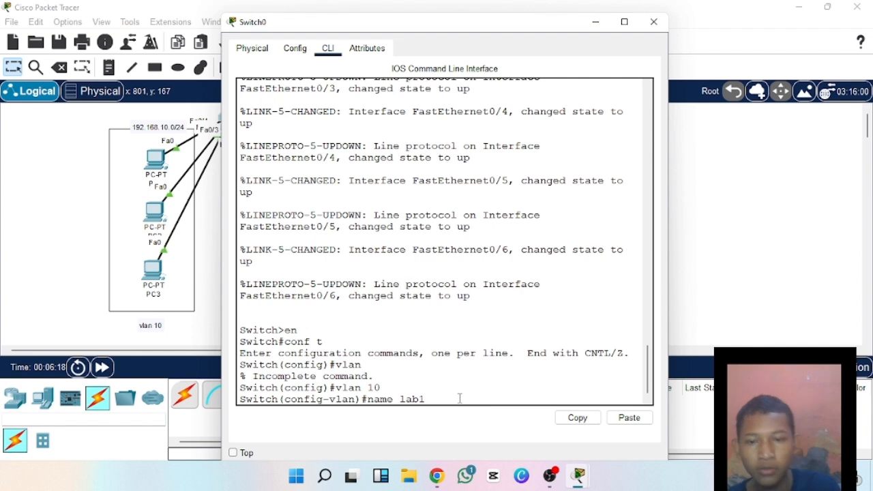
pyautogui.press('Return')
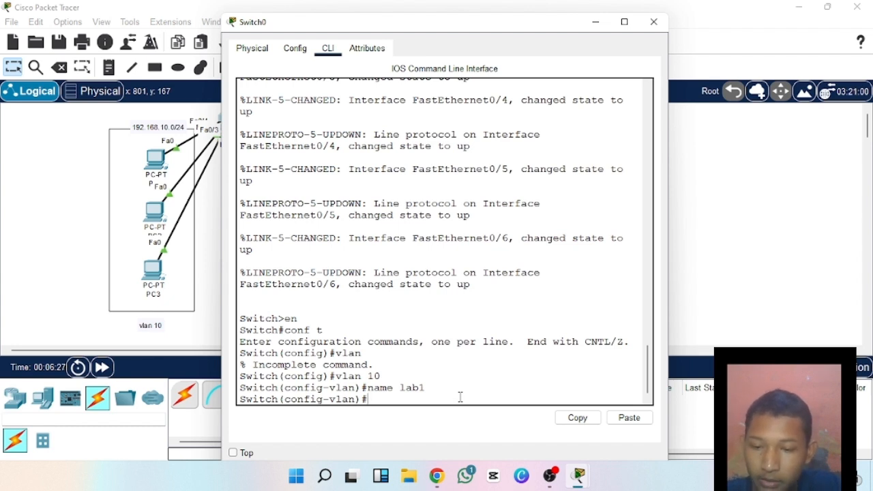
pyautogui.press('Return')
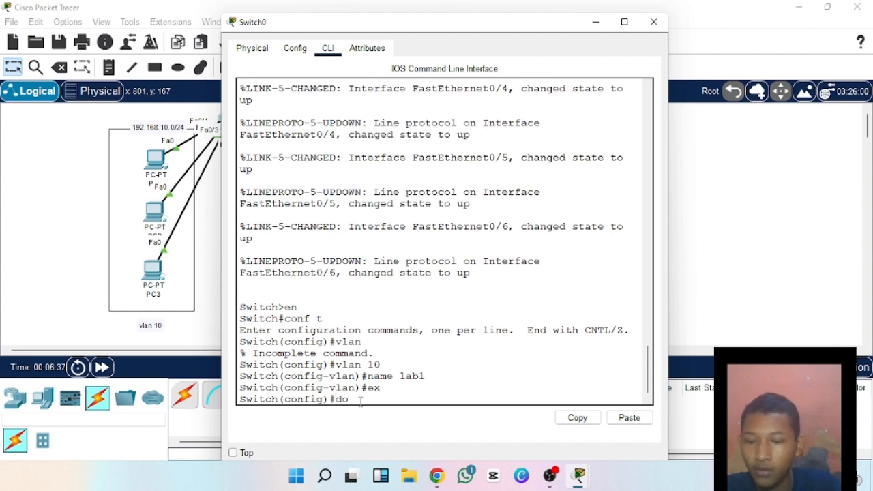
# Try to display the switch's VLAN summary with the command do show brief.
pyautogui.write('show')
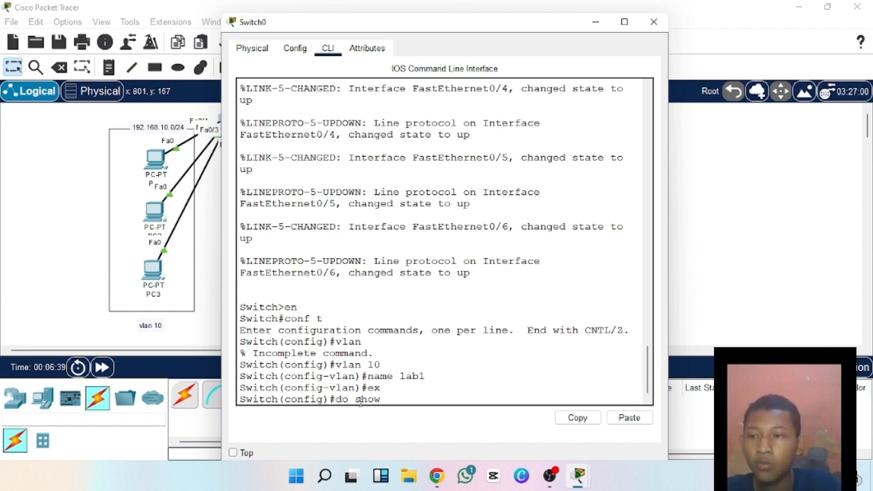
pyautogui.write(' bri')
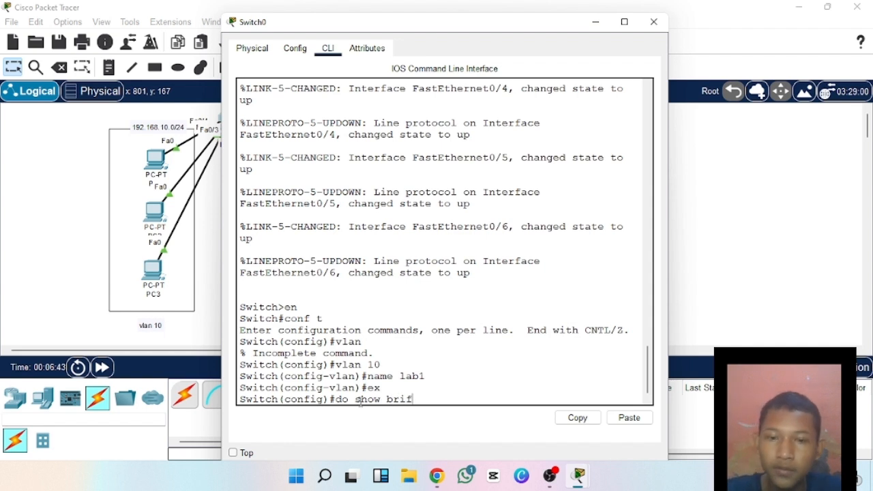
pyautogui.press('BackSpace')
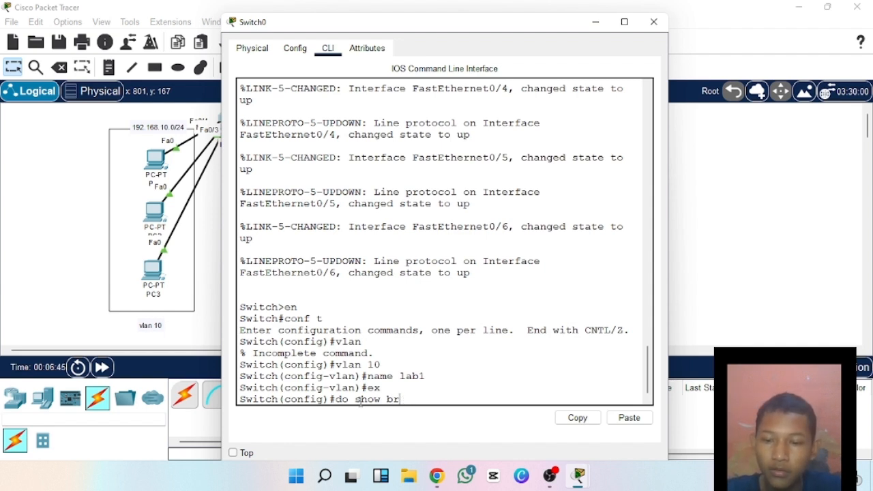
pyautogui.write('ef')
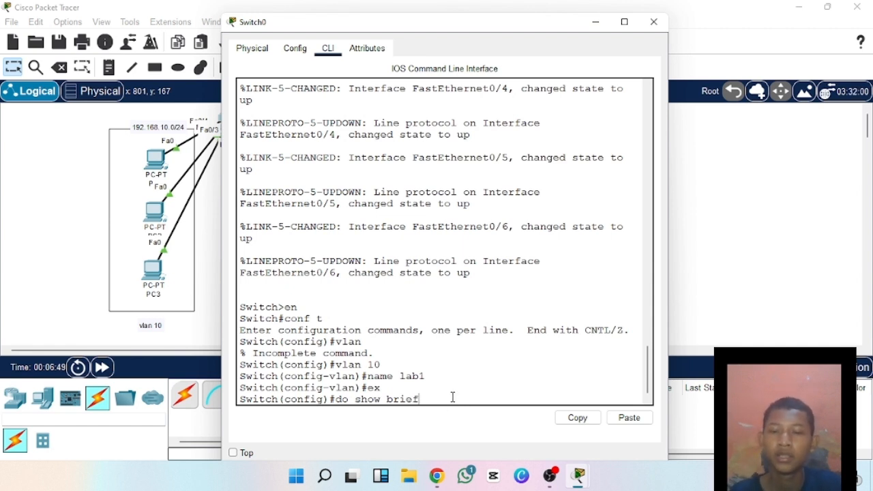
pyautogui.press('Return')
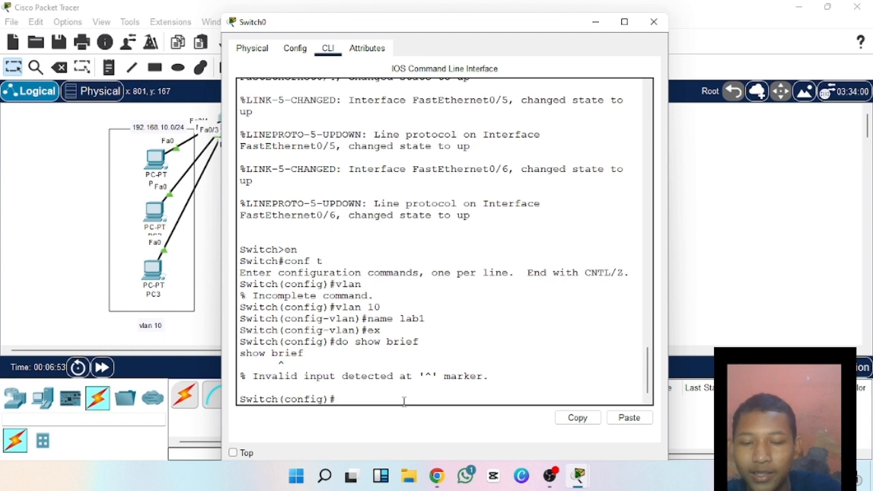
pyautogui.write('do show brief')
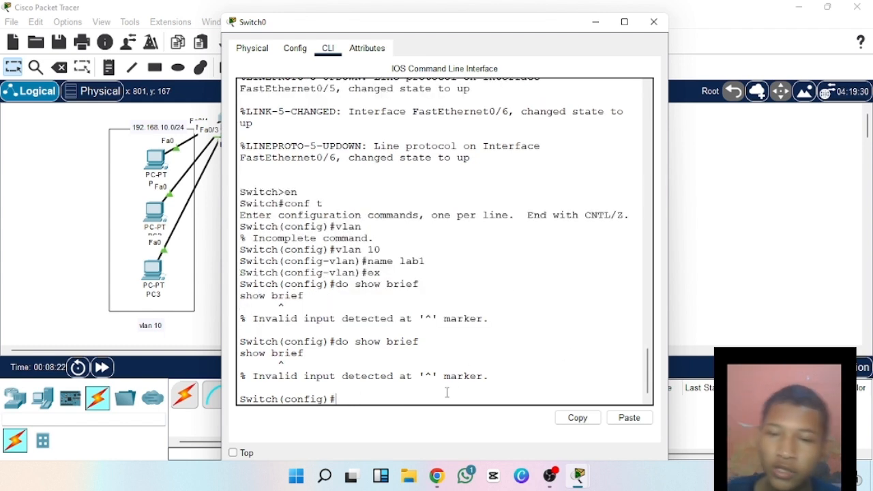
# List the switch's VLANs with the command do show vlan brief.
pyautogui.write('d')
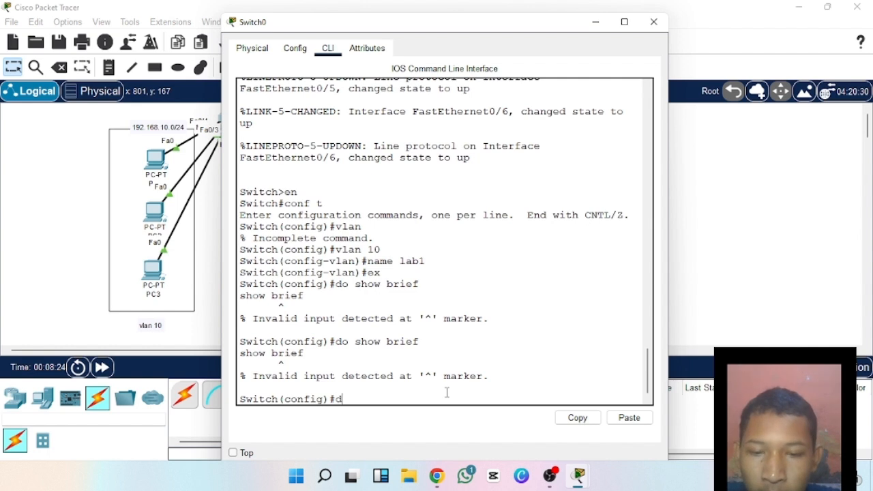
pyautogui.write('o show')
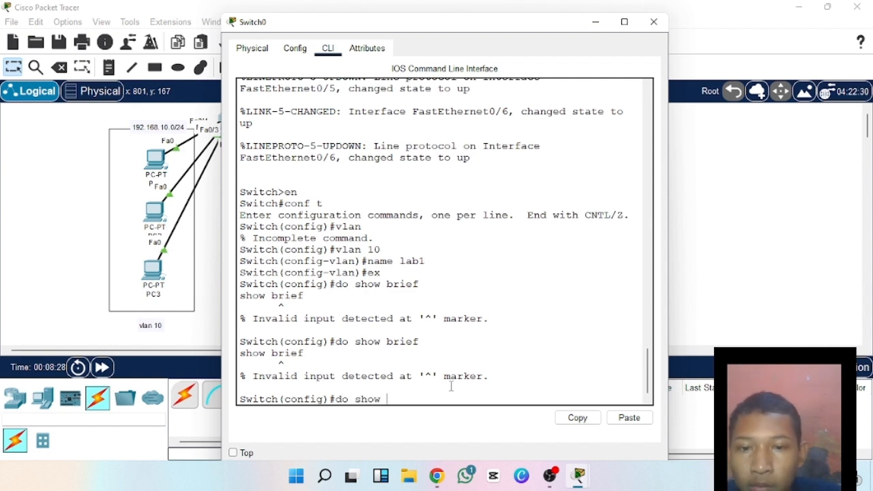
pyautogui.write(' vl')
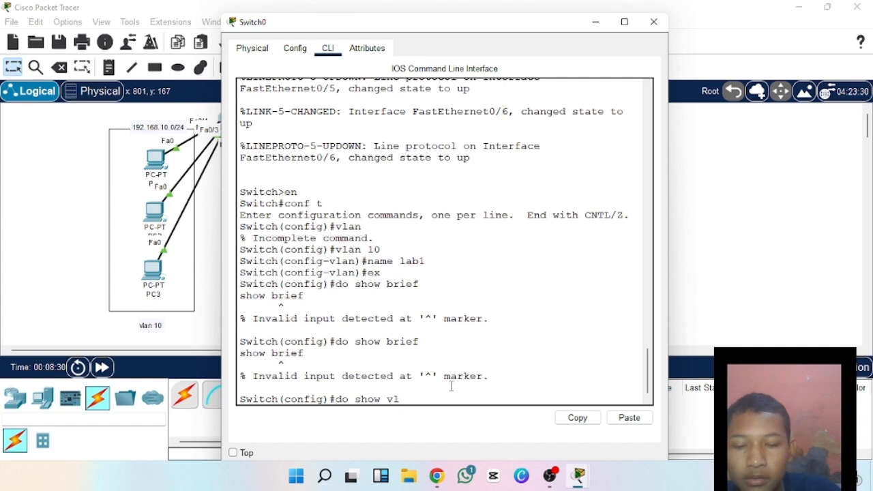
pyautogui.write('an')
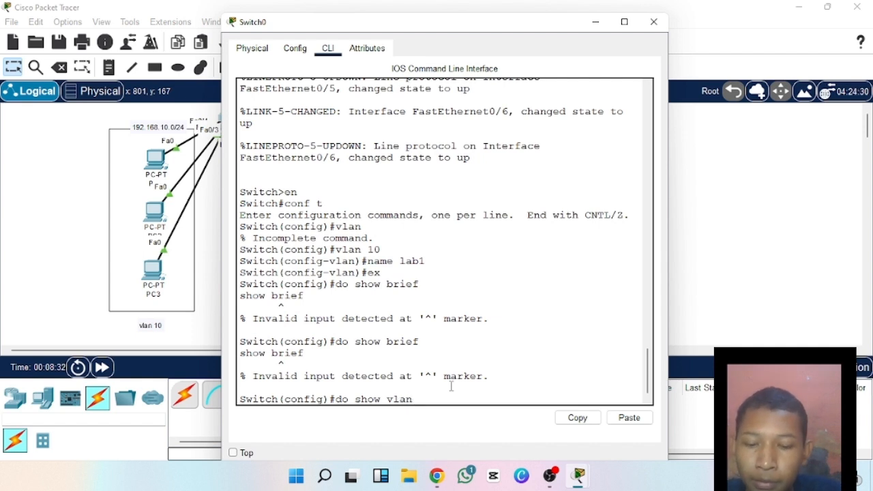
pyautogui.write(' bri')
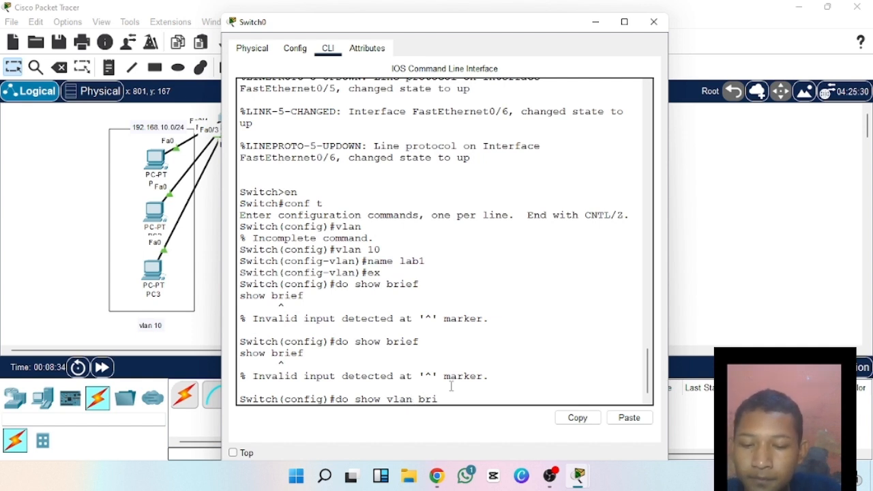
pyautogui.write('ef')
pyautogui.press('Return')
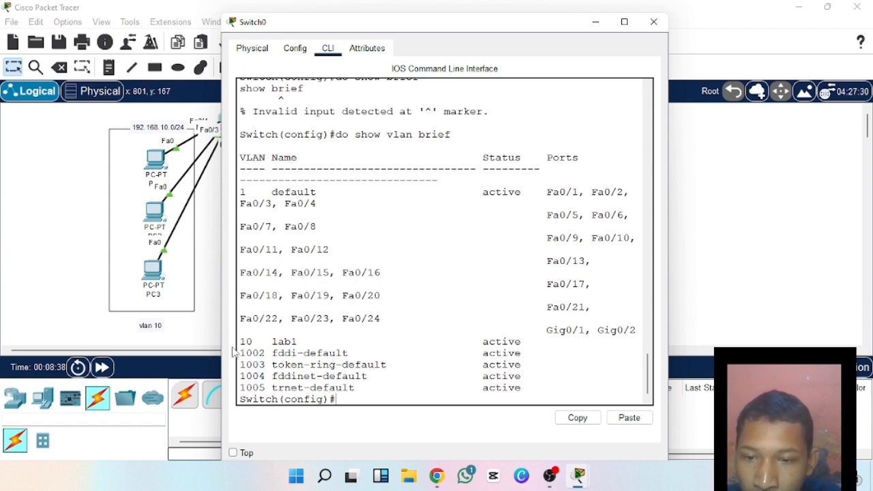
# Examine the lab1 entry for VLAN 10 and the ports assigned to default VLAN 1 in the listing.
pyautogui.moveTo(240, 340); pyautogui.dragTo(326, 339)
pyautogui.doubleClick(285, 341)
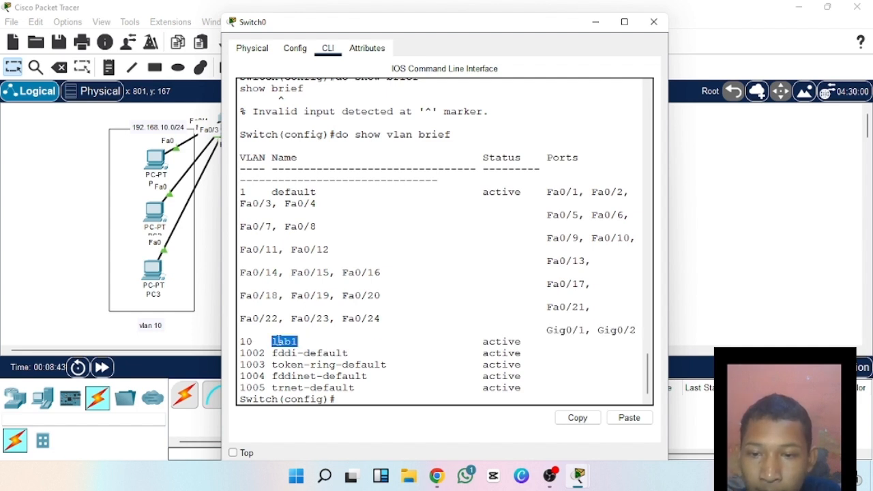
pyautogui.click(317, 353)
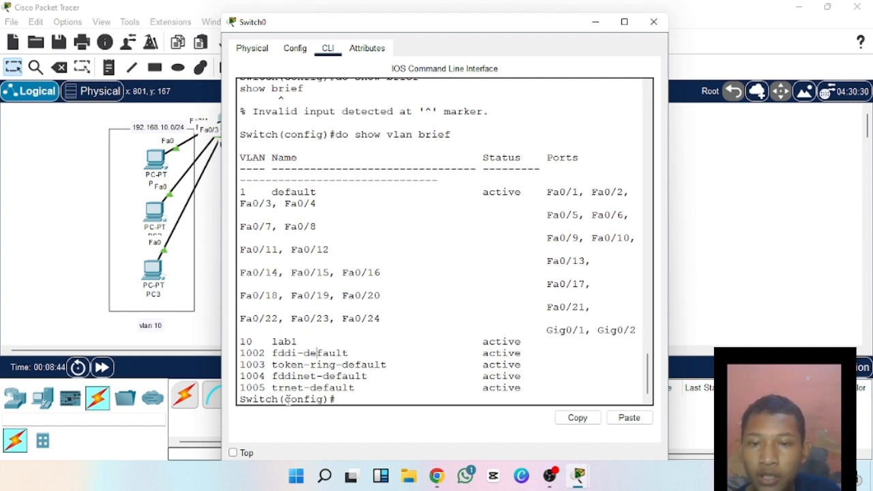
pyautogui.click(542, 343)
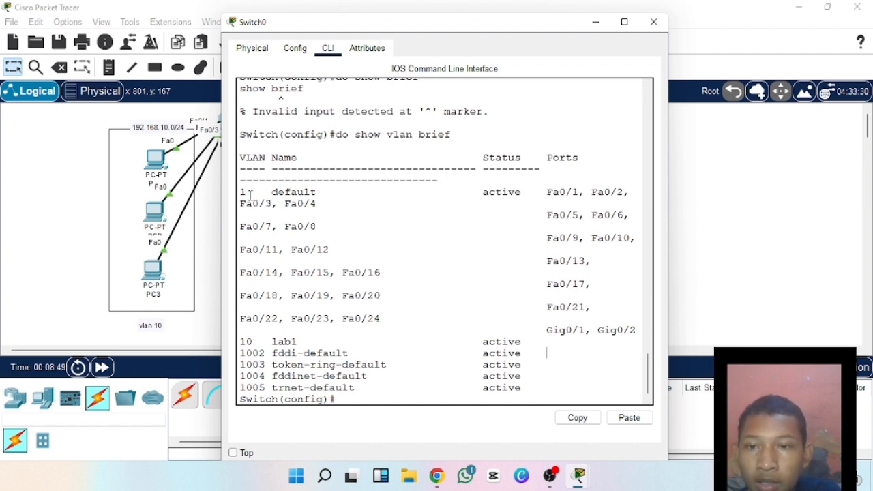
pyautogui.moveTo(241, 194); pyautogui.dragTo(443, 275)
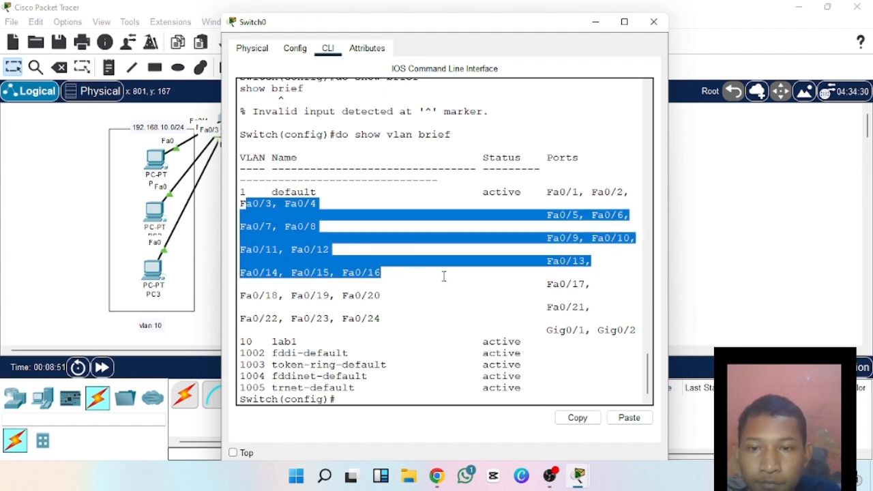
pyautogui.click(358, 229)
pyautogui.moveTo(257, 190); pyautogui.dragTo(412, 275)
pyautogui.click(524, 302)
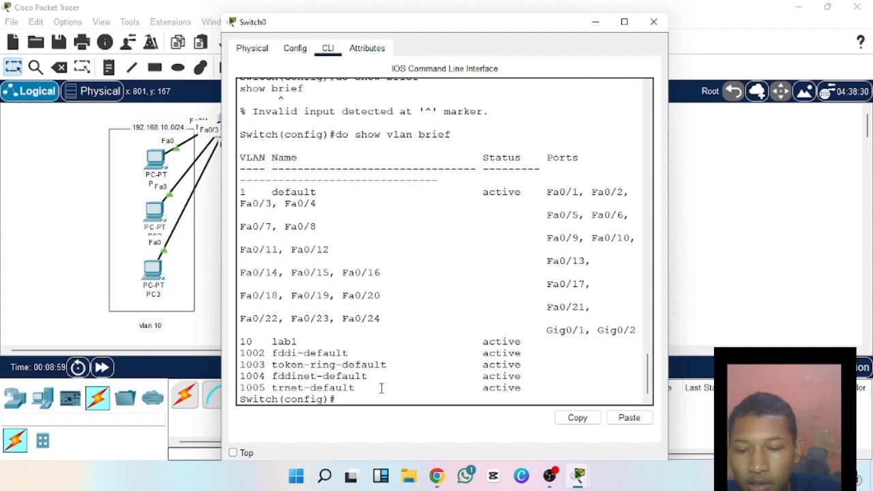
# Set switch interface fa0/1 to access mode with the commands int fa0/1 and switchport mode access.
pyautogui.press('Return')
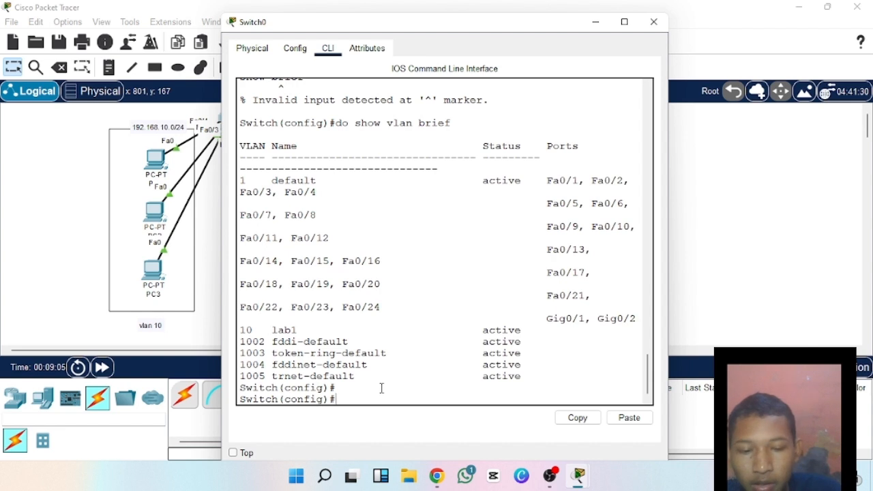
pyautogui.write('in')
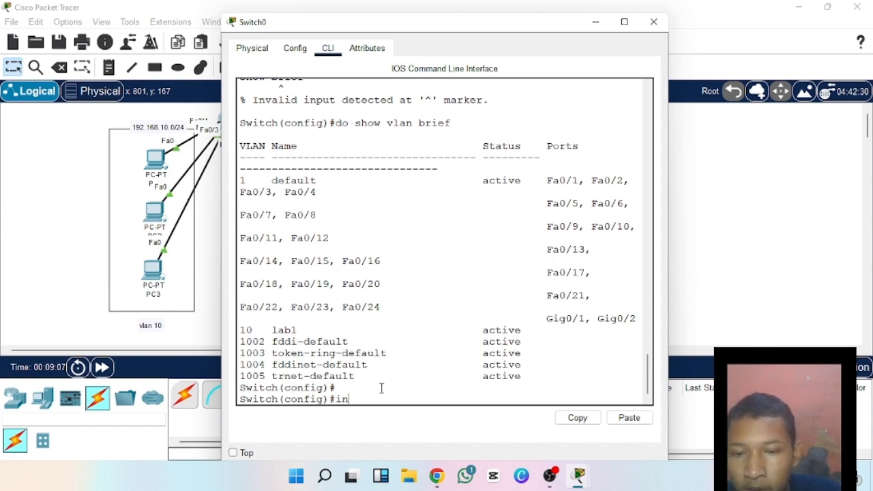
pyautogui.write('t ')
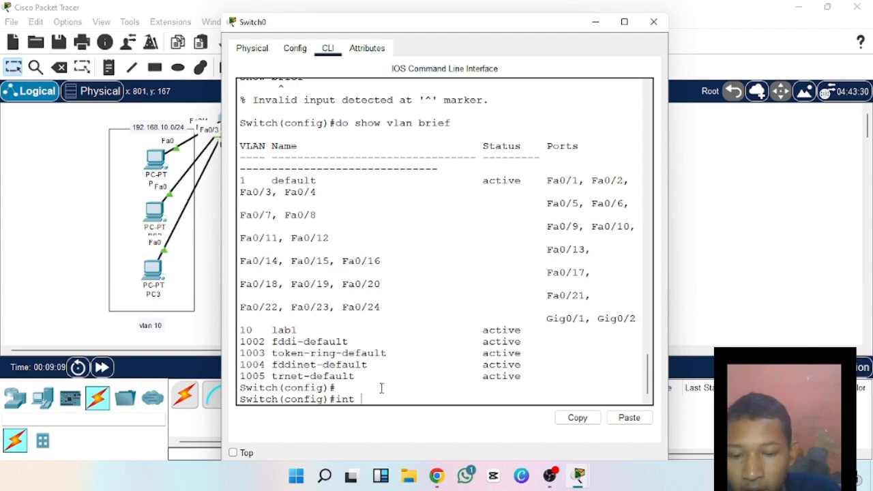
pyautogui.write('fa')
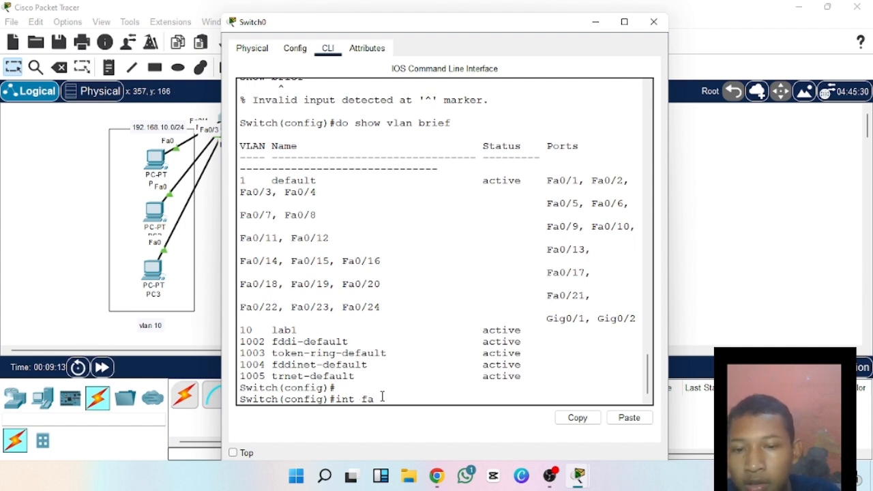
pyautogui.write('0')
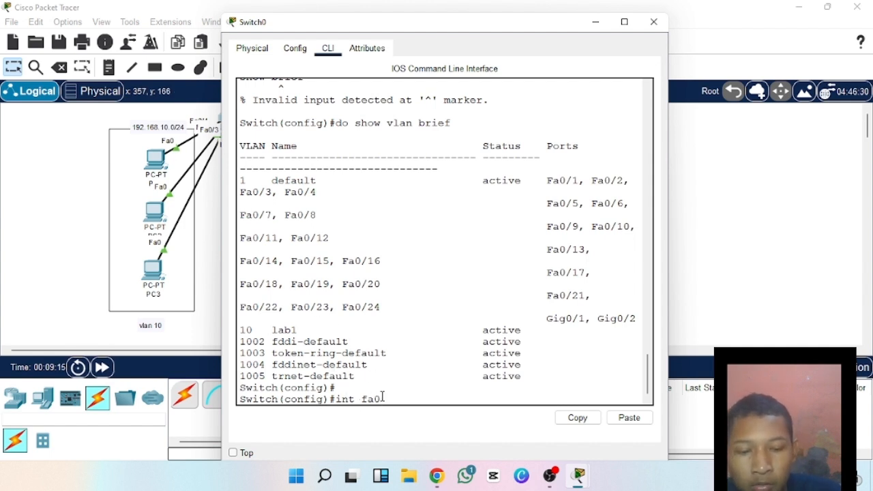
pyautogui.write('/1')
pyautogui.press('Return')
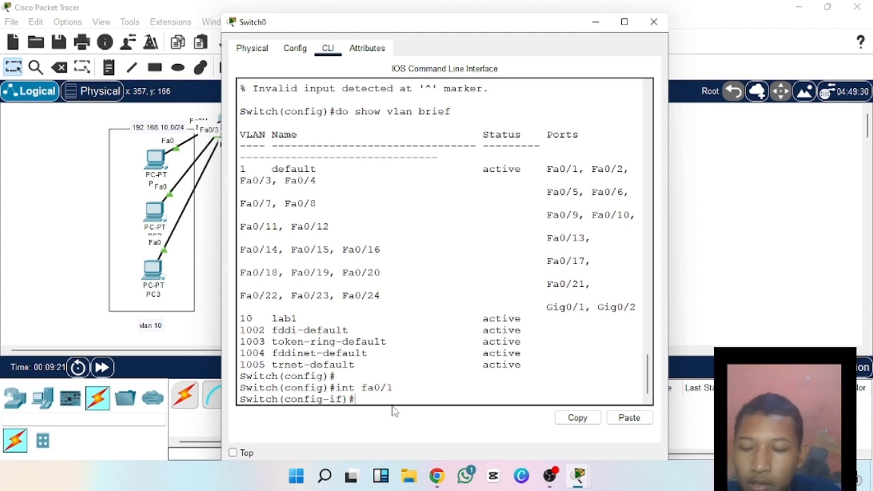
pyautogui.write('switch')
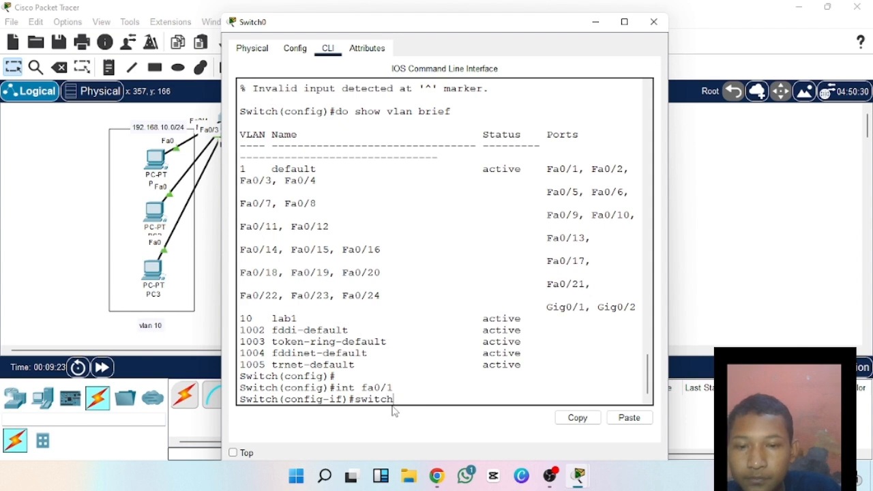
pyautogui.write('port ')
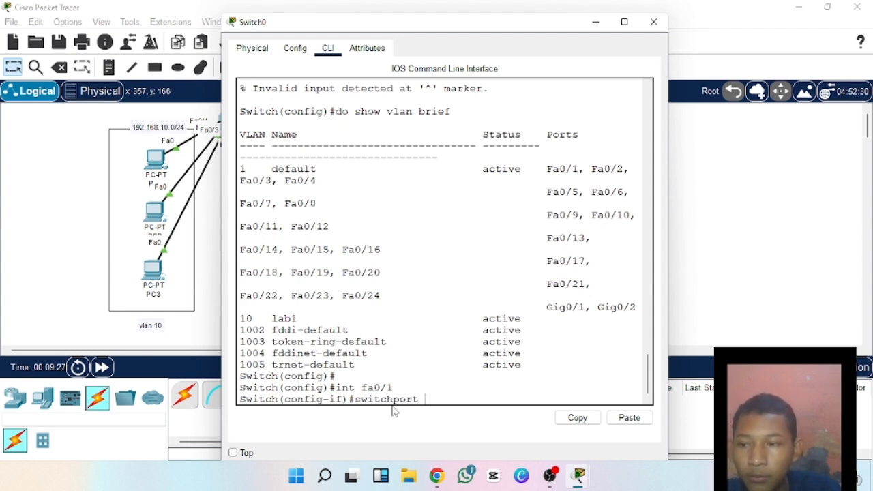
pyautogui.write('mode a')
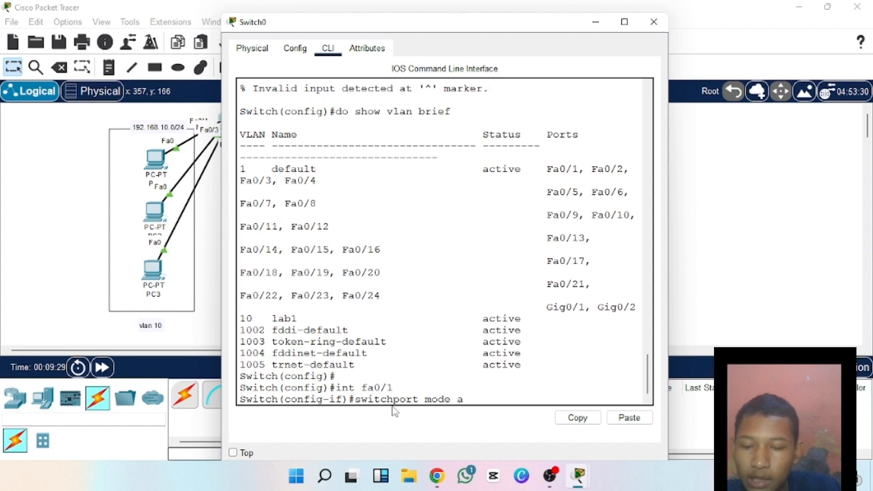
pyautogui.write('ccess')
pyautogui.press('Return')
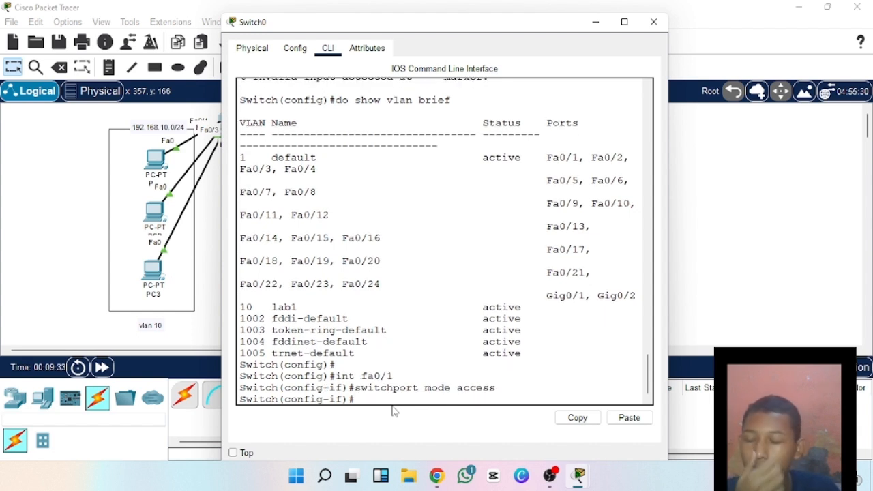
# Assign interface fa0/1 to VLAN 10 with the command switch access vlan 10, and exit interface configuration with ex.
pyautogui.write('switc')
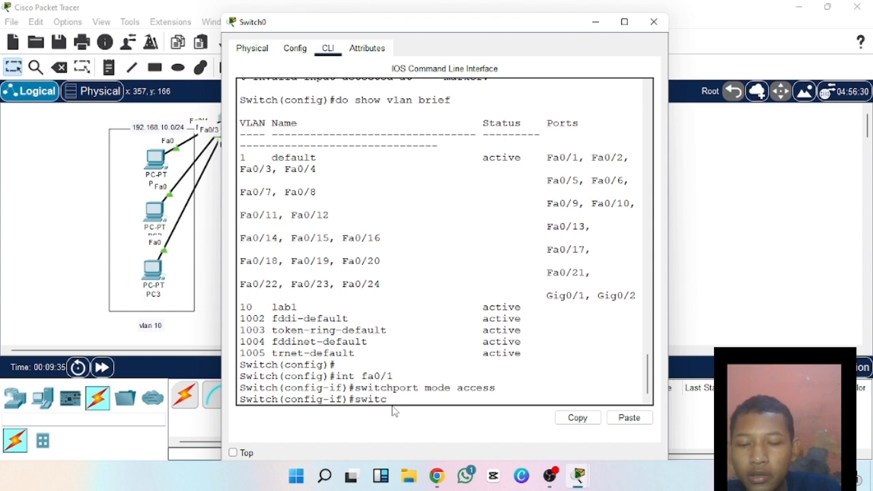
pyautogui.write('h accesc')
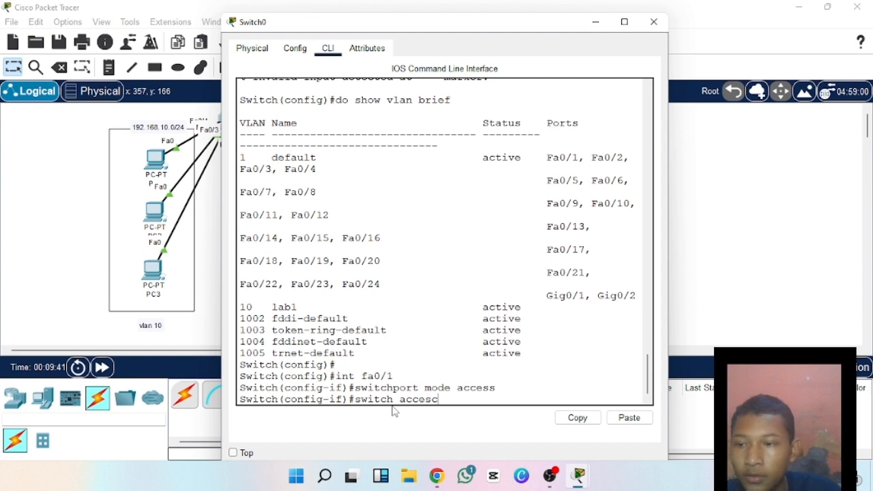
pyautogui.write('v')
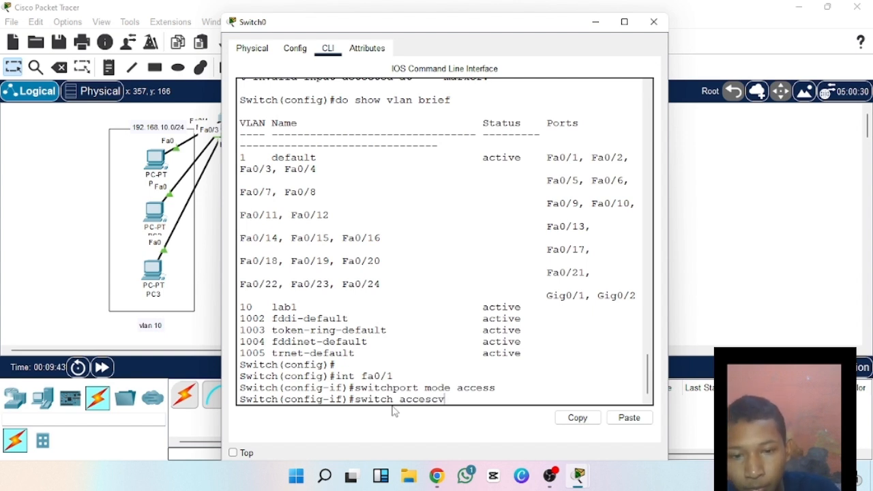
pyautogui.press('BackSpace')
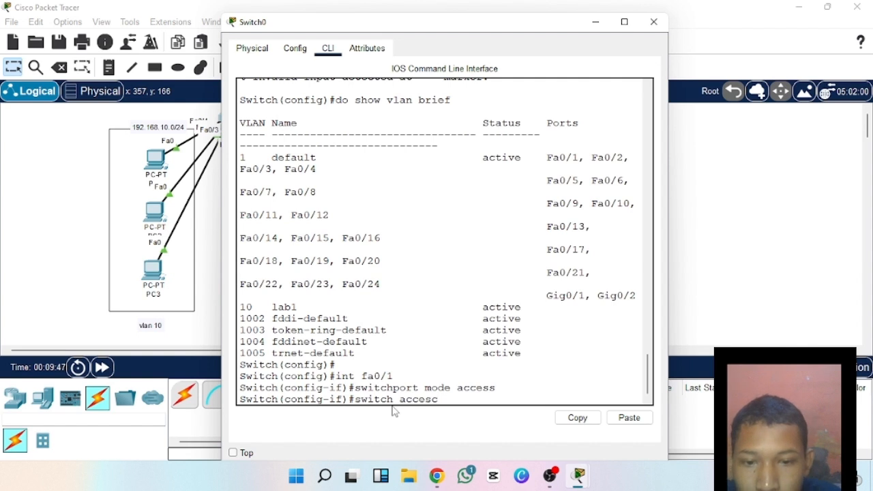
pyautogui.press('BackSpace')
pyautogui.write('s v')
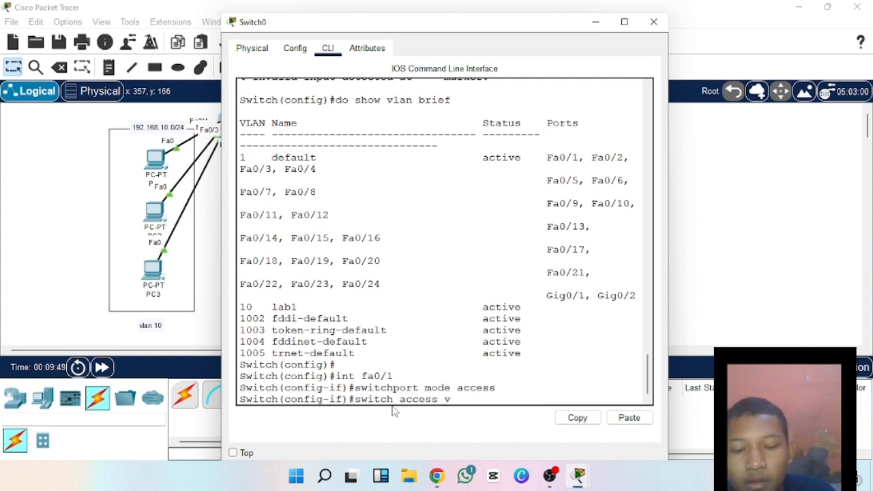
pyautogui.write('lan')
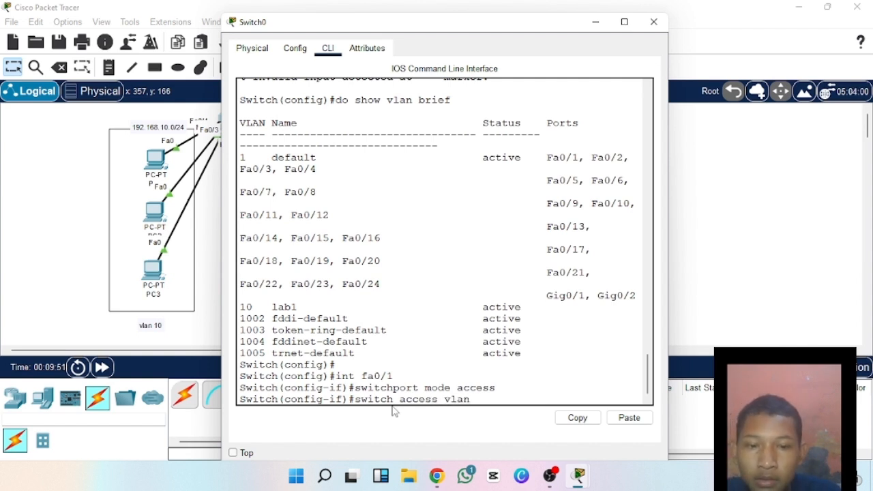
pyautogui.write(' 10')
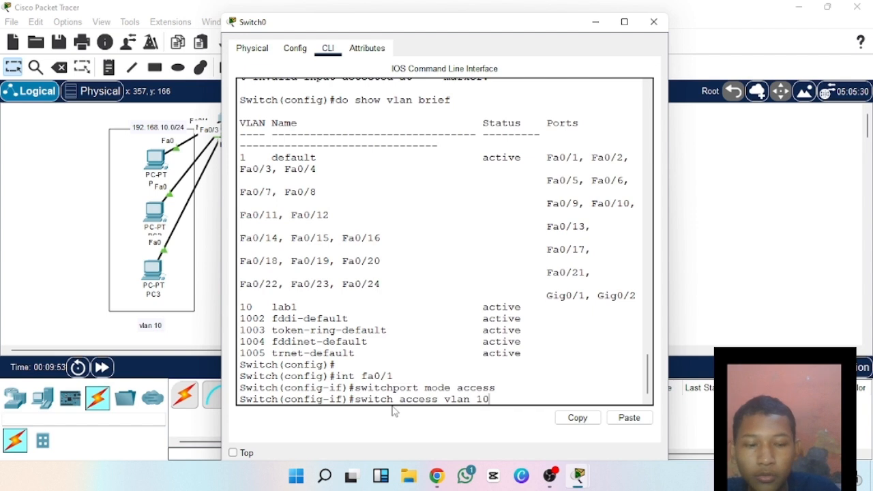
pyautogui.press('Return')
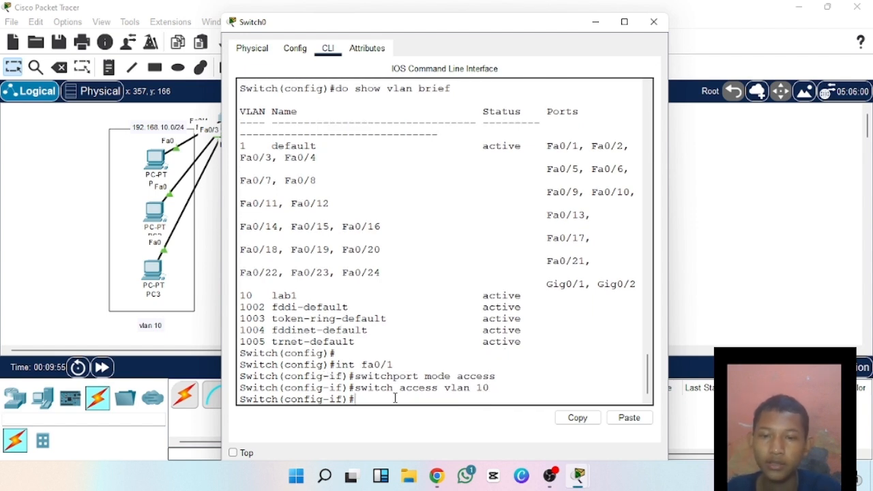
pyautogui.write('ex')
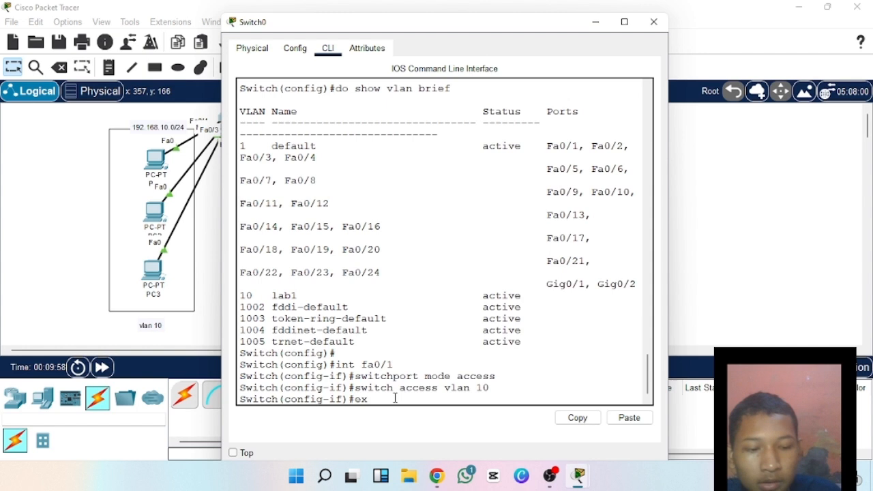
pyautogui.press('Return')
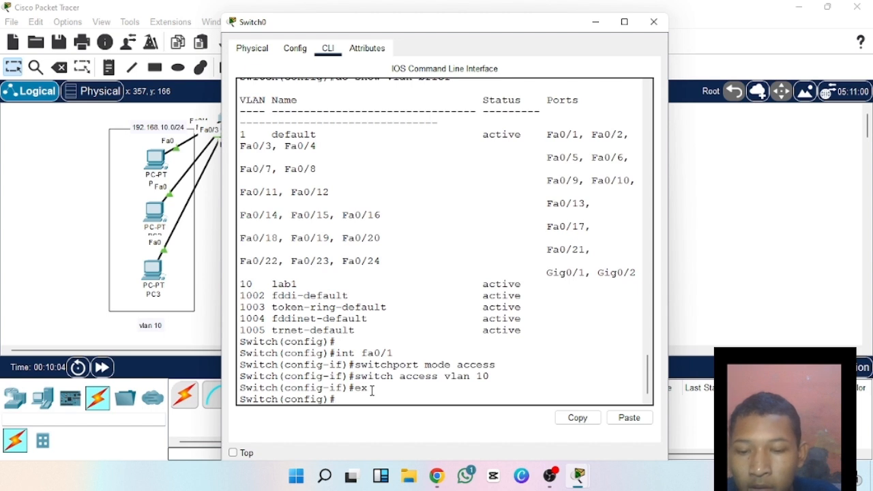
# List the switch's VLANs with the command do show vlan brief and check the port assigned to the lab1 entry of VLAN 10.
pyautogui.write('do ')
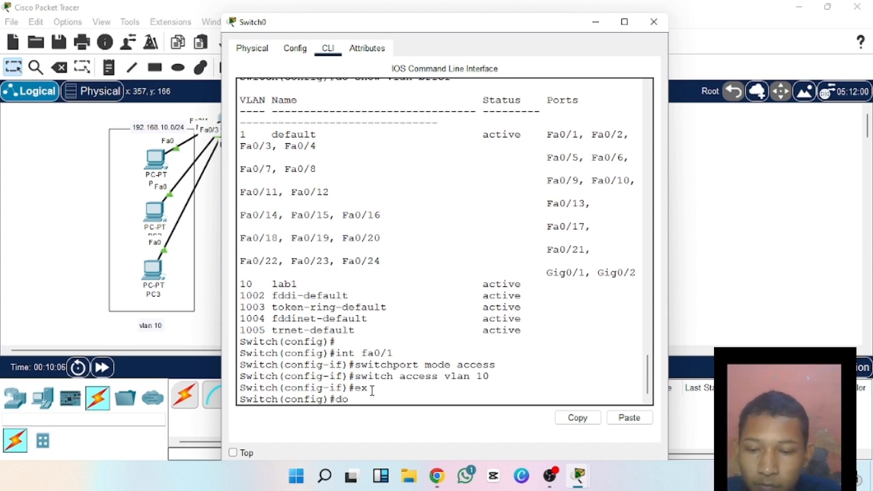
pyautogui.write('show ')
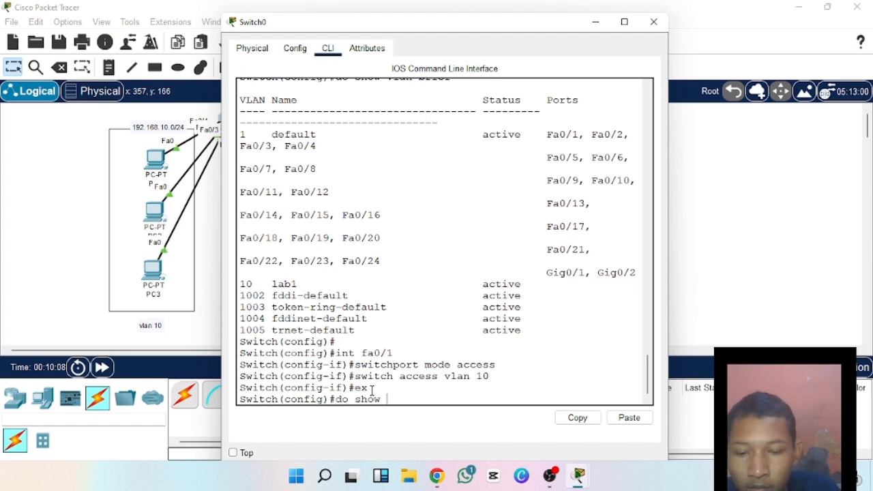
pyautogui.write('vlan')
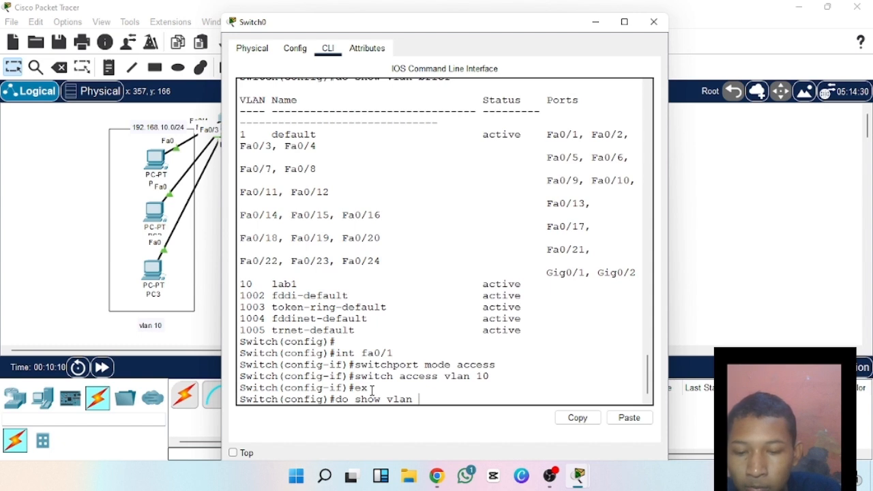
pyautogui.write(' bruef')
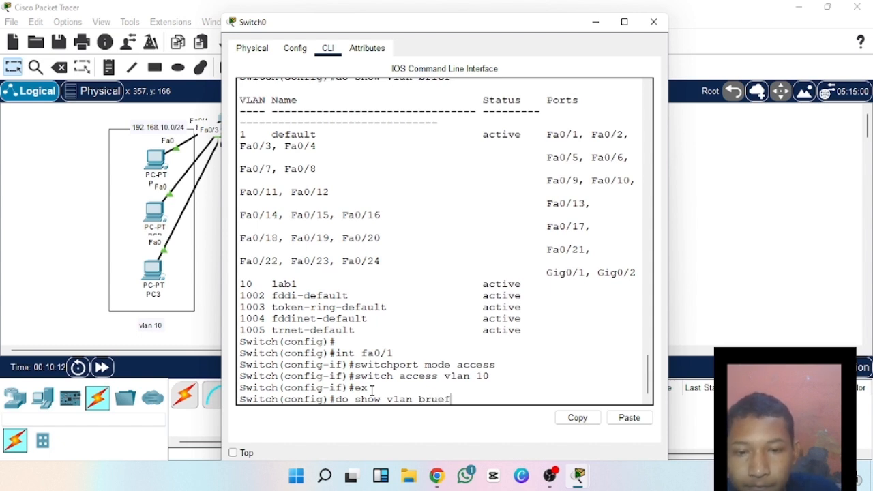
pyautogui.press('BackSpace')
pyautogui.press('BackSpace')
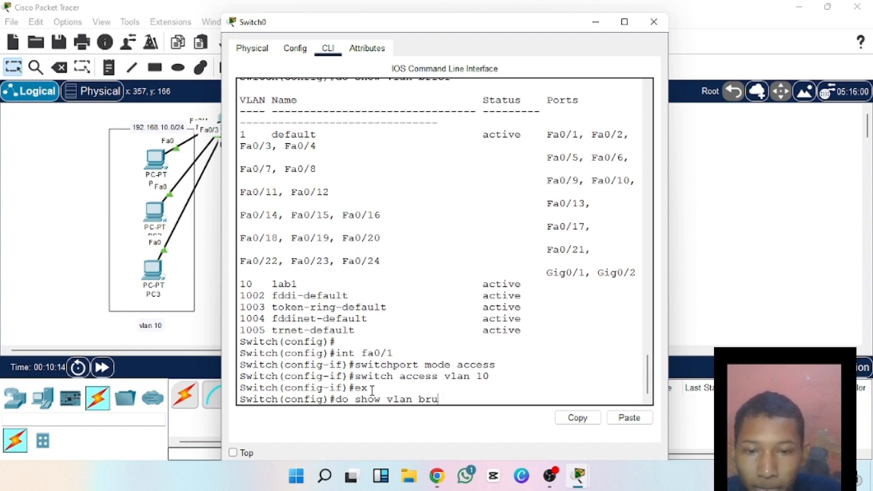
pyautogui.press('BackSpace')
pyautogui.write('i')
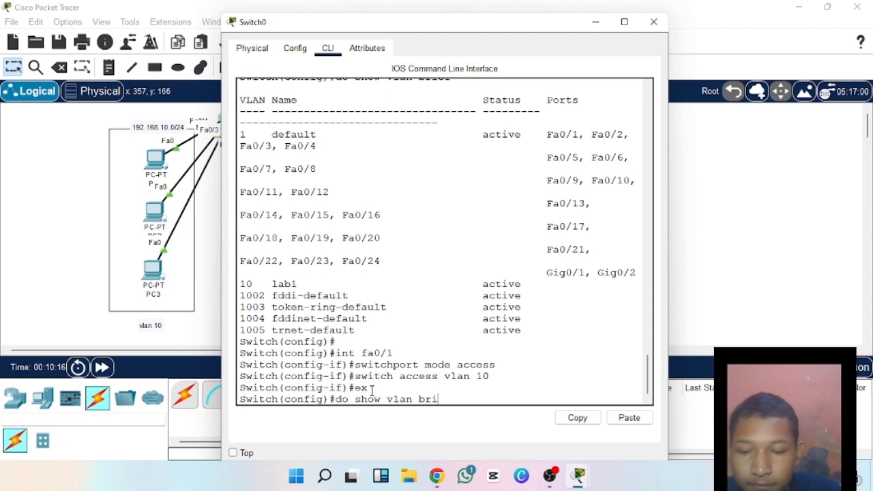
pyautogui.write('ef')
pyautogui.press('Return')
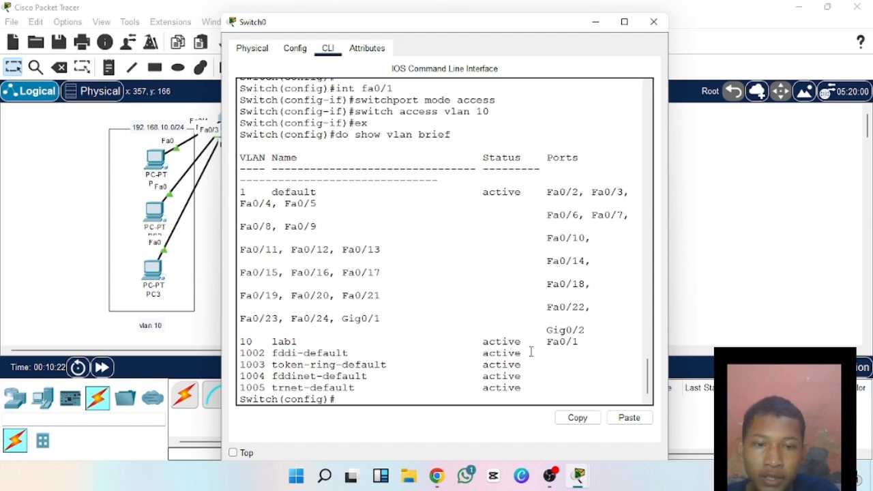
pyautogui.moveTo(531, 352); pyautogui.dragTo(574, 351)
pyautogui.click(575, 349)
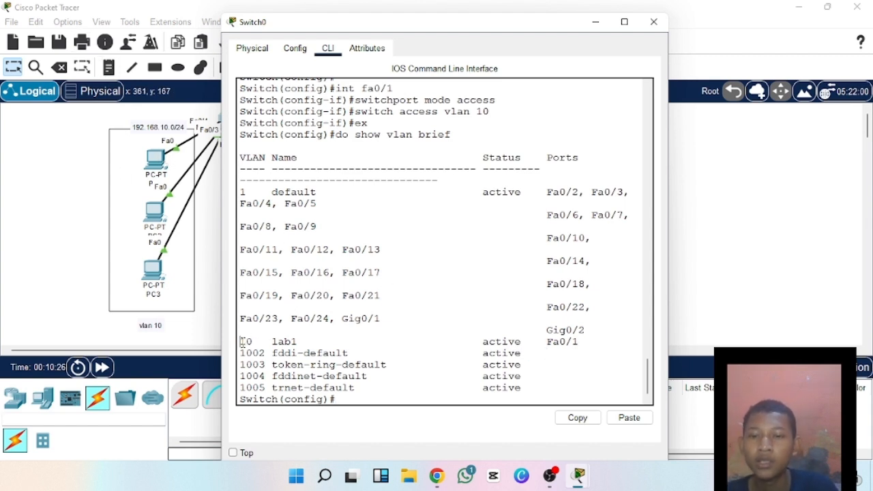
pyautogui.moveTo(241, 343); pyautogui.dragTo(304, 342)
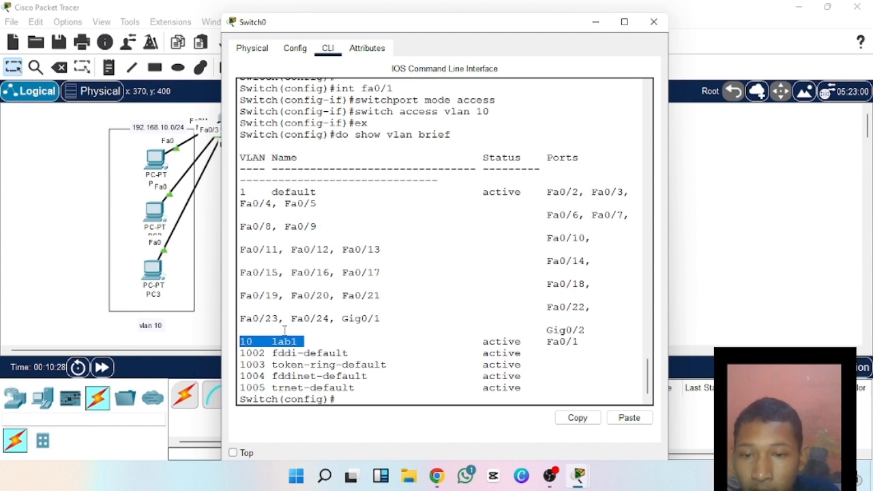
pyautogui.click(312, 339)
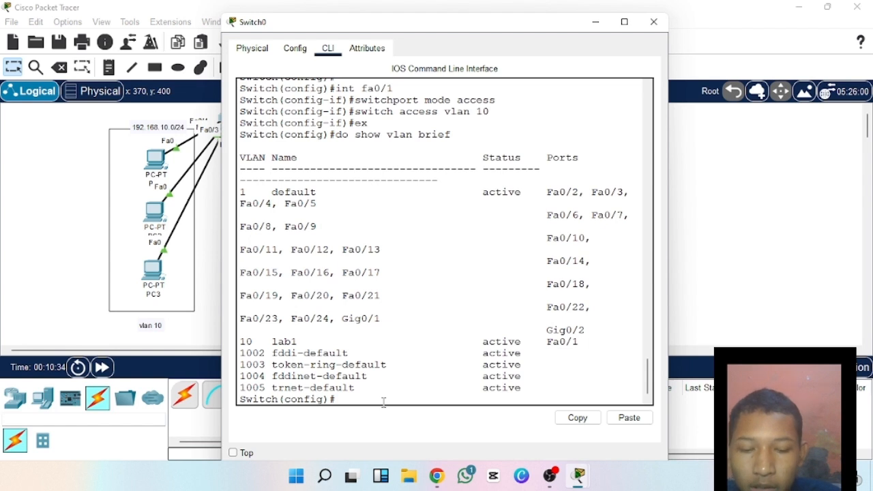
pyautogui.write('conft')
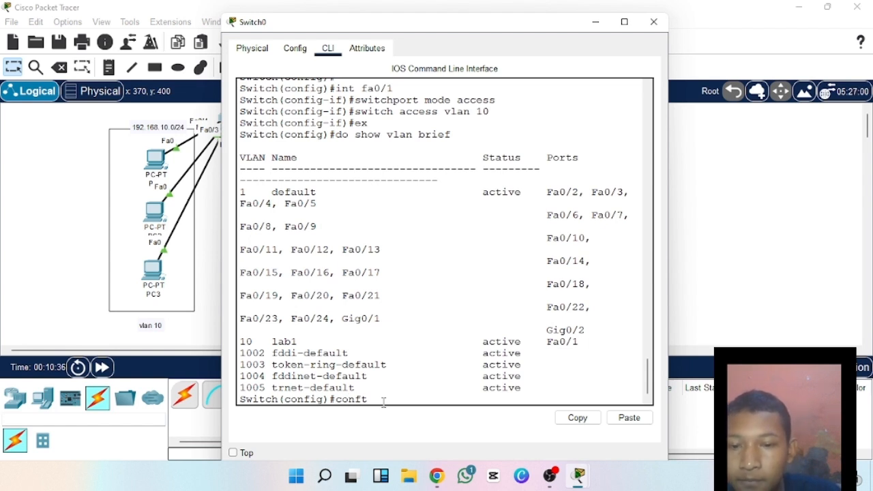
pyautogui.press('BackSpace')
pyautogui.press('BackSpace')
pyautogui.press('BackSpace')
pyautogui.press('BackSpace')
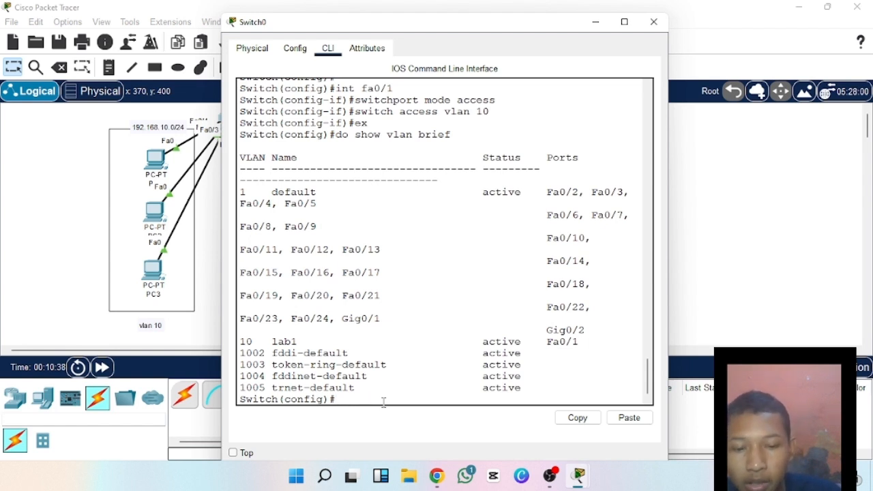
# Set switch interface fa0/2 to access mode with the commands int fa0/2 and switchport mode access.
pyautogui.write('int')
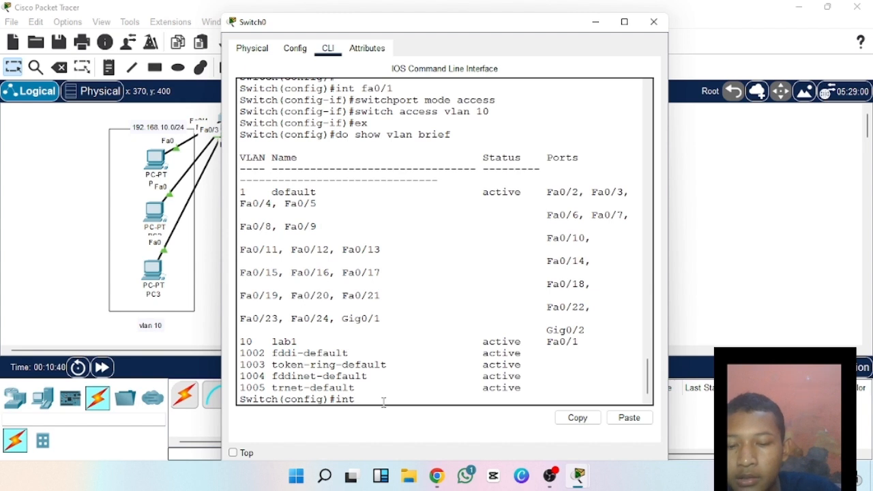
pyautogui.write(' fa')
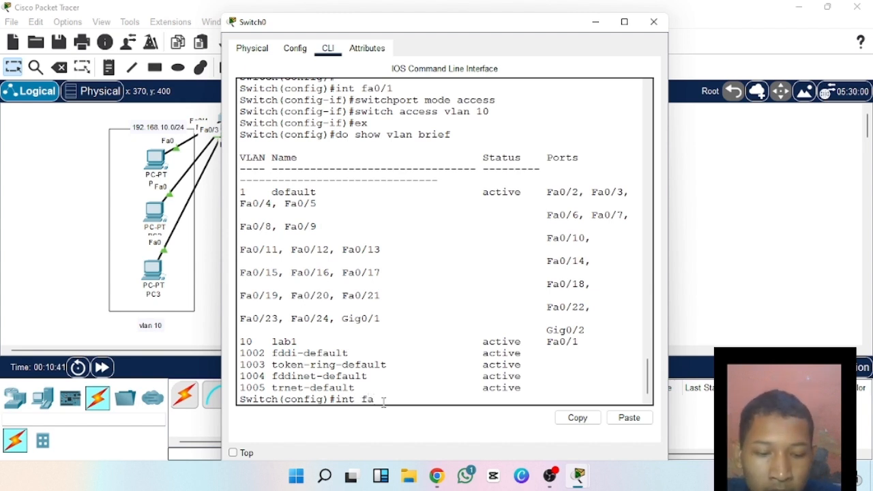
pyautogui.write('0/2')
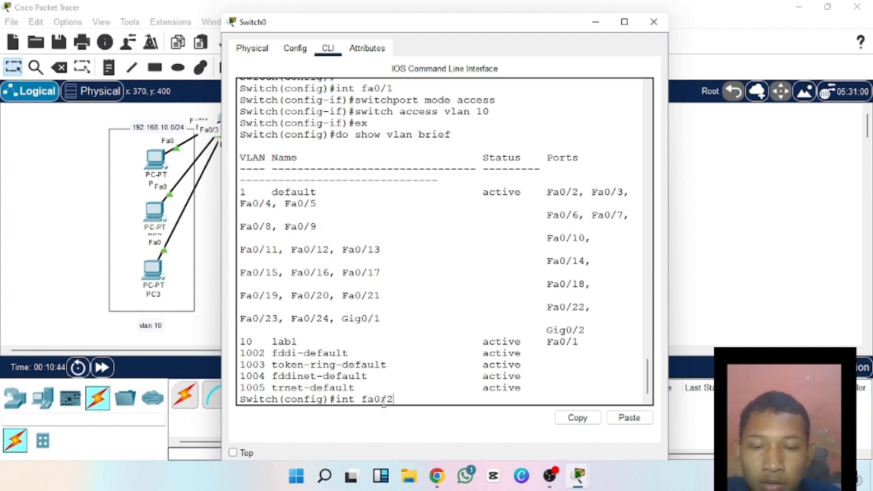
pyautogui.press('Return')
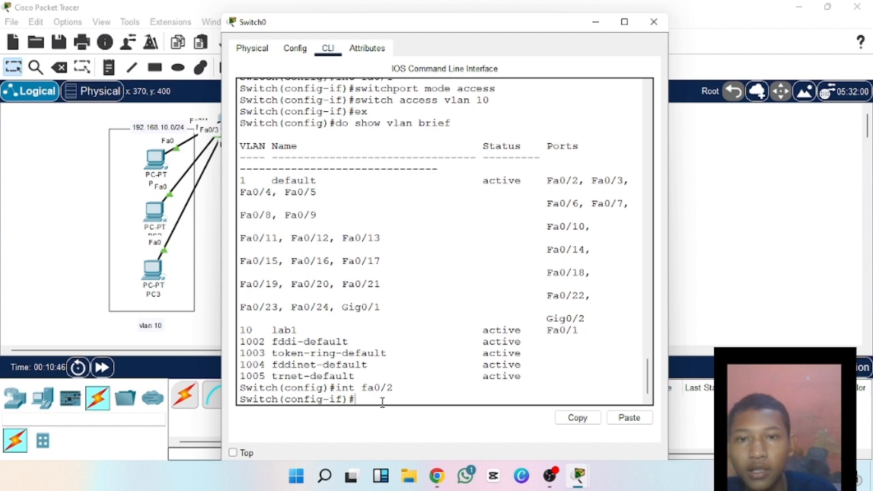
pyautogui.write('switc')
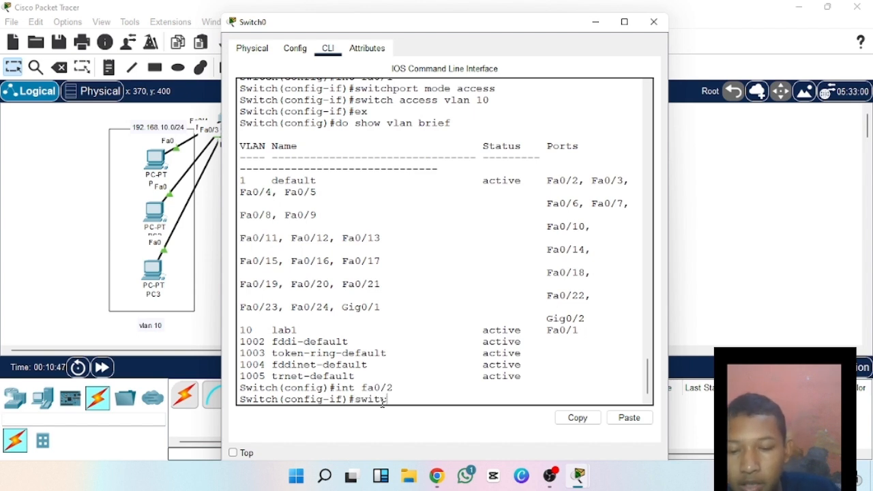
pyautogui.write('h p')
pyautogui.press('BackSpace')
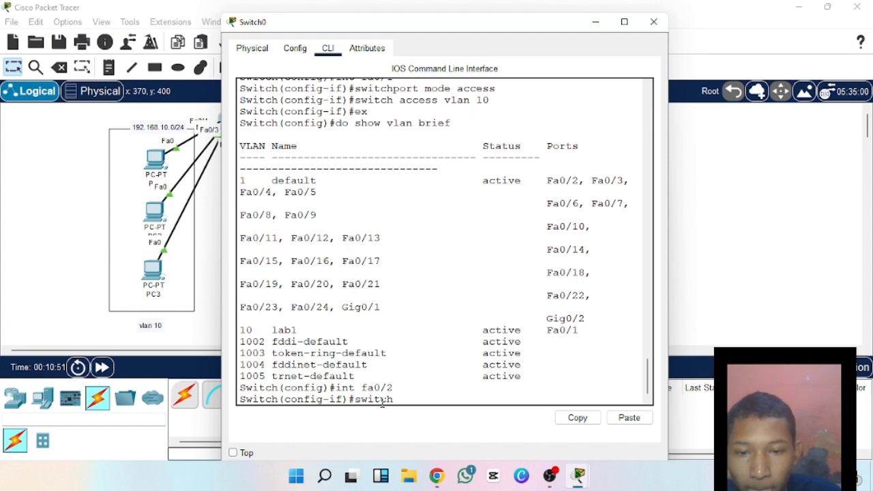
pyautogui.write('port')
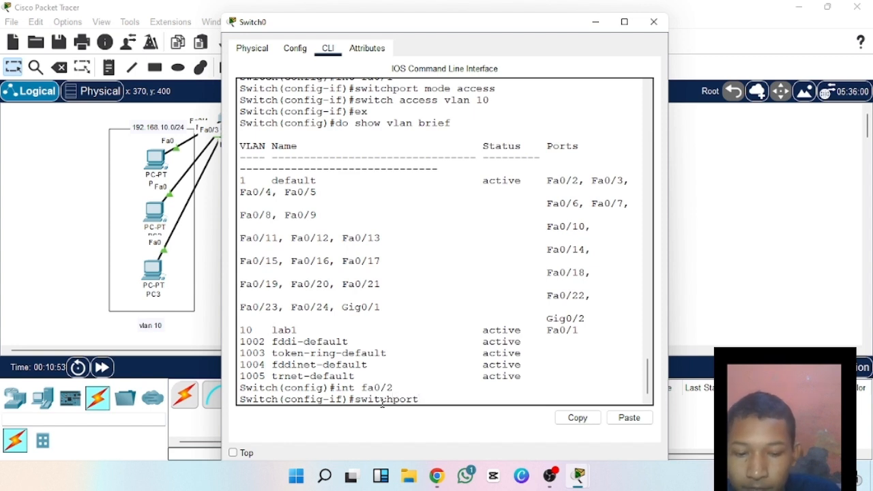
pyautogui.write(' md')
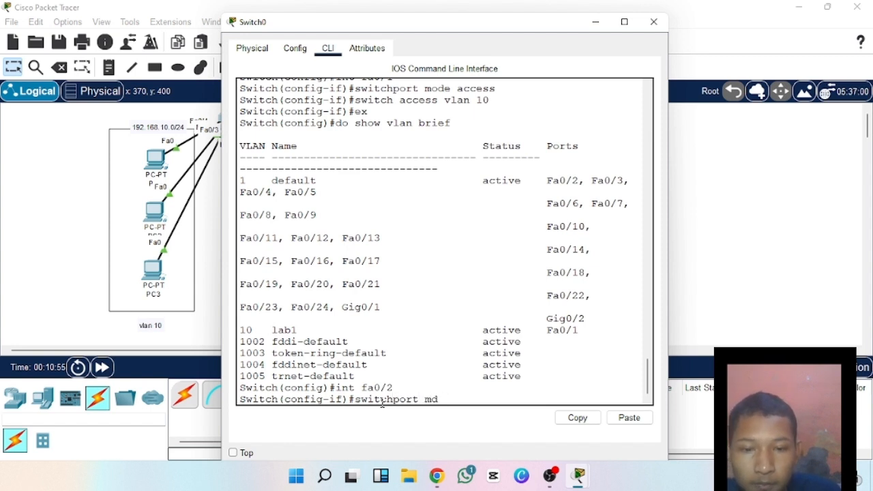
pyautogui.press('BackSpace')
pyautogui.write('ode')
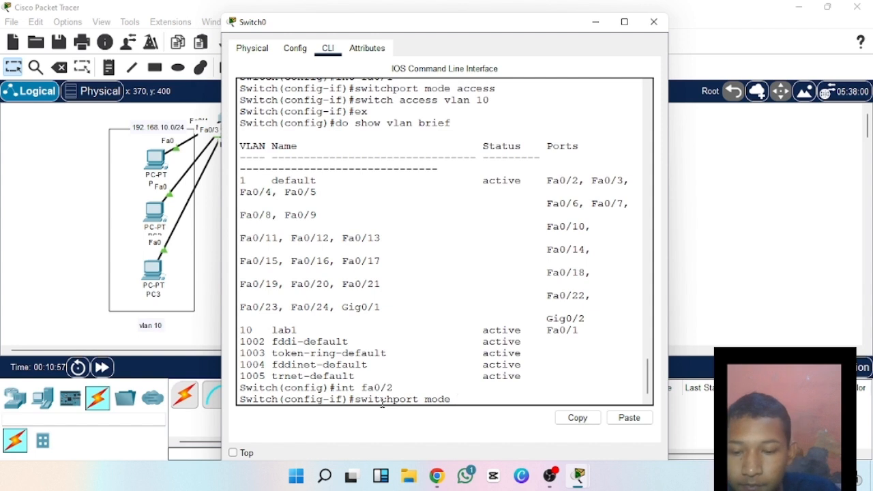
pyautogui.write(' access')
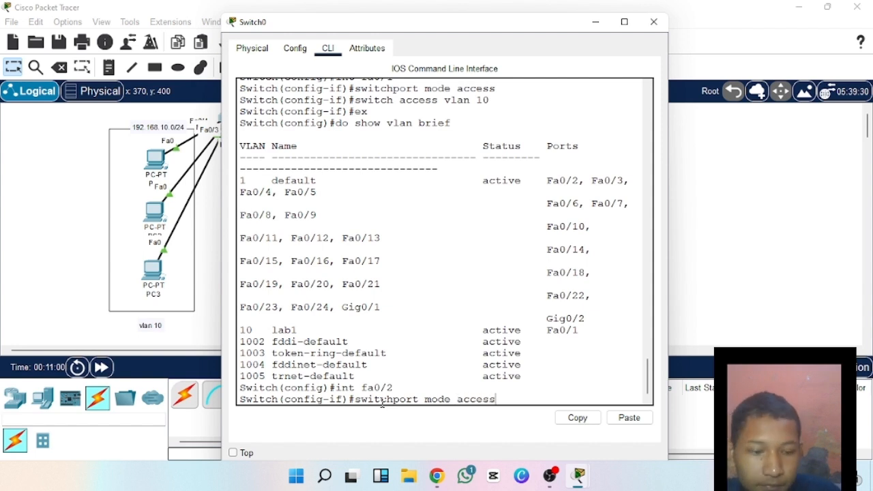
pyautogui.press('Return')
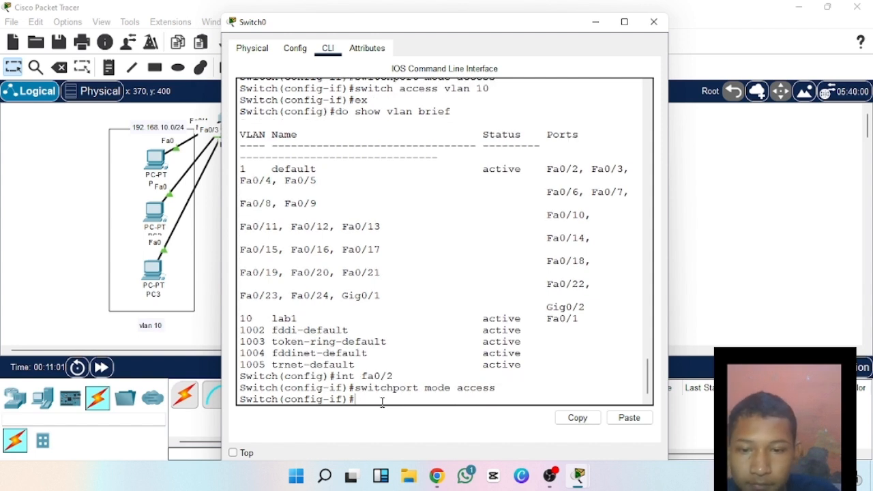
# Try the command switchport access without a VLAN number on interface fa0/2.
pyautogui.write('swi')
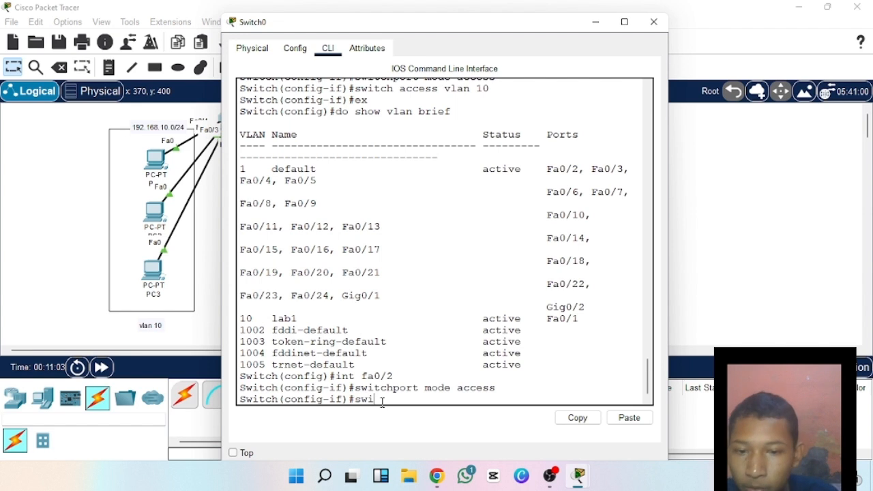
pyautogui.press('Tab')
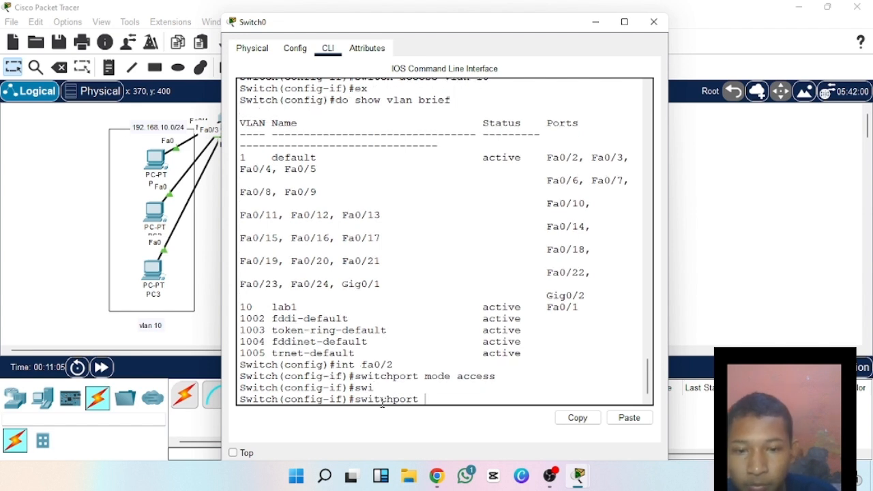
pyautogui.write('ac')
pyautogui.press('Tab')
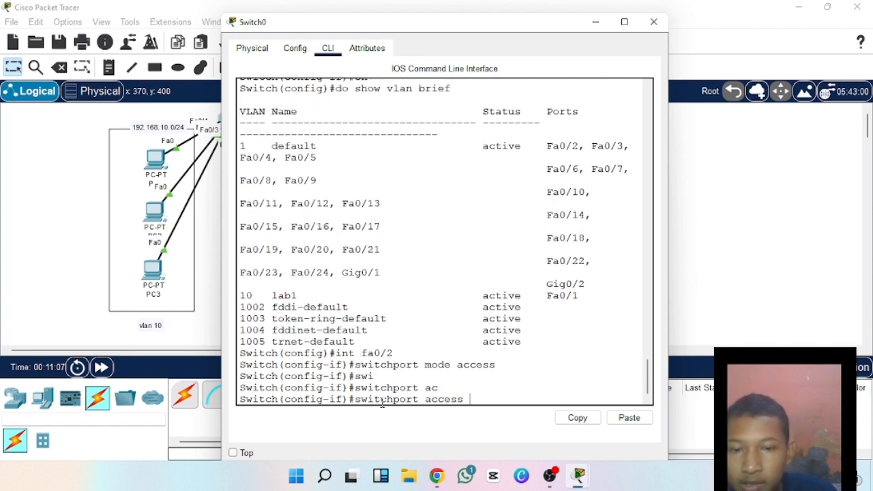
pyautogui.press('Return')
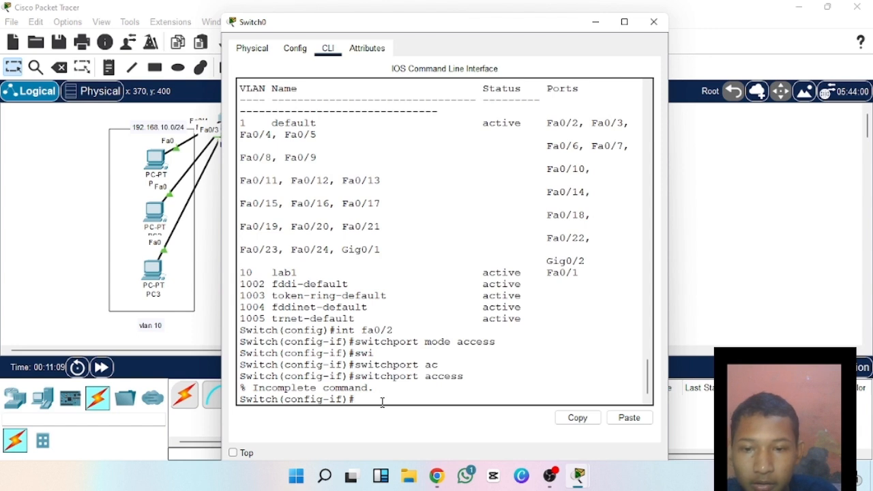
# Assign interface fa0/2 to VLAN 10 with the command switchport access vlan 10, and exit interface configuration with ex.
pyautogui.write('sw')
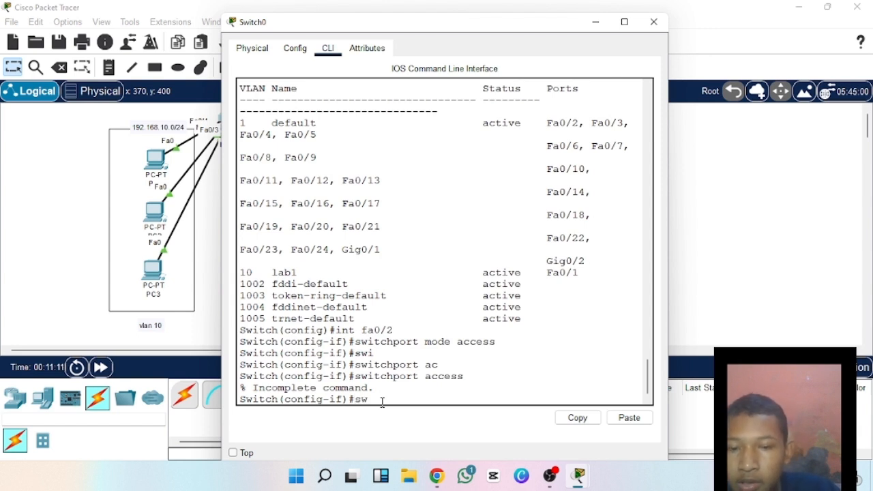
pyautogui.press('Tab')
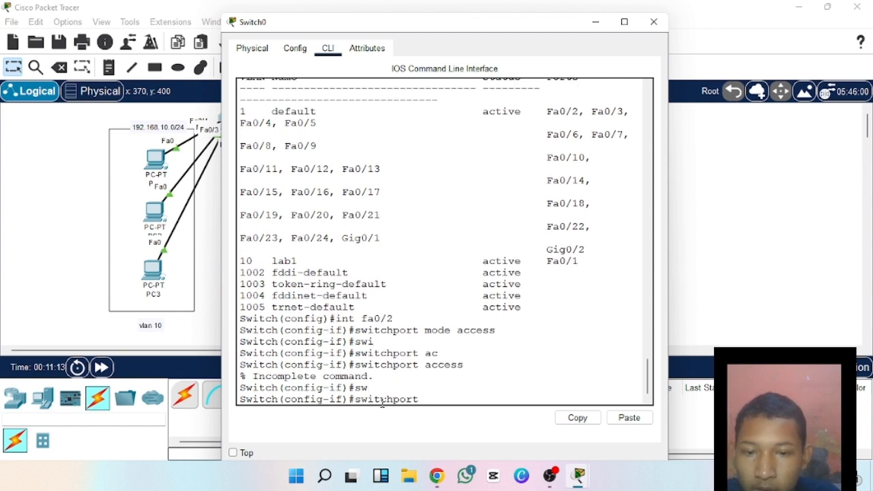
pyautogui.write('ac')
pyautogui.press('Tab')
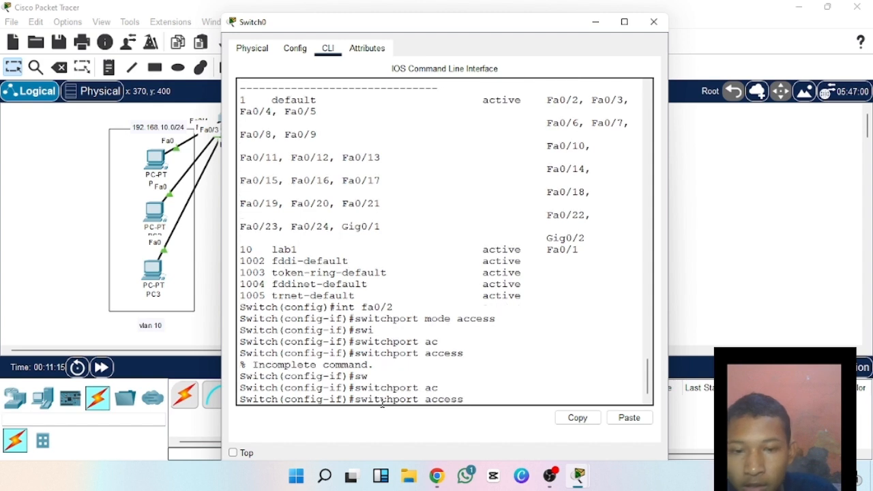
pyautogui.write('vlan 10')
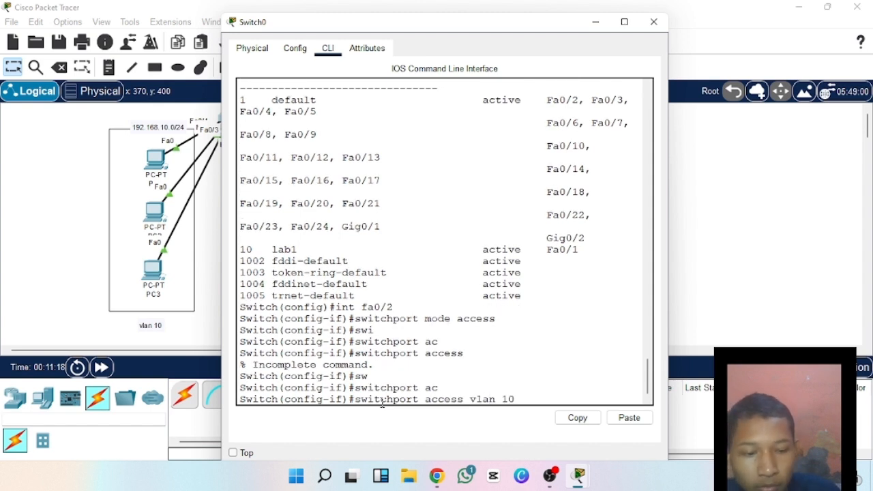
pyautogui.press('Return')
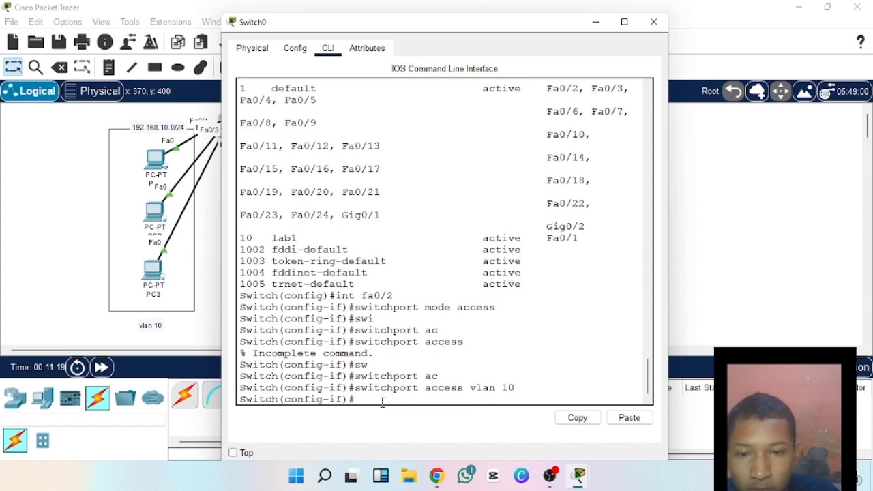
pyautogui.write('e')
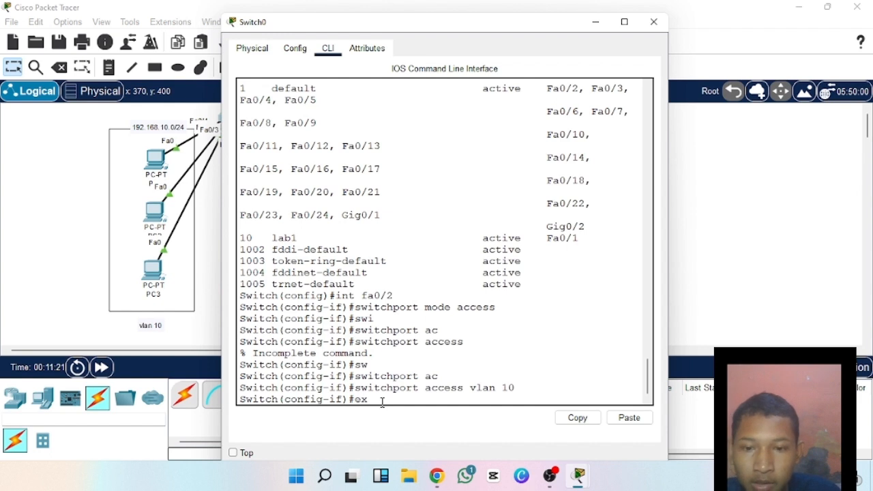
pyautogui.write('x')
pyautogui.press('Return')
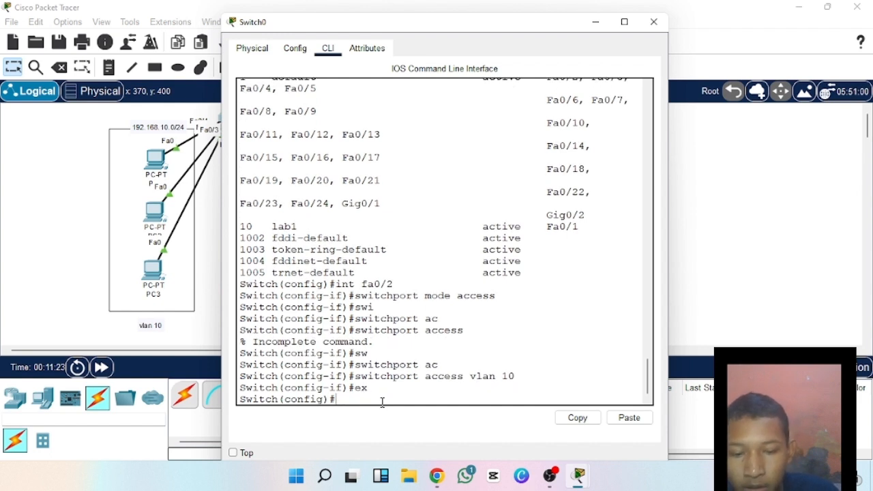
# Set switch interface fa0/3 to access mode with the commands int fa0/3 and switchport mode access.
pyautogui.write('int')
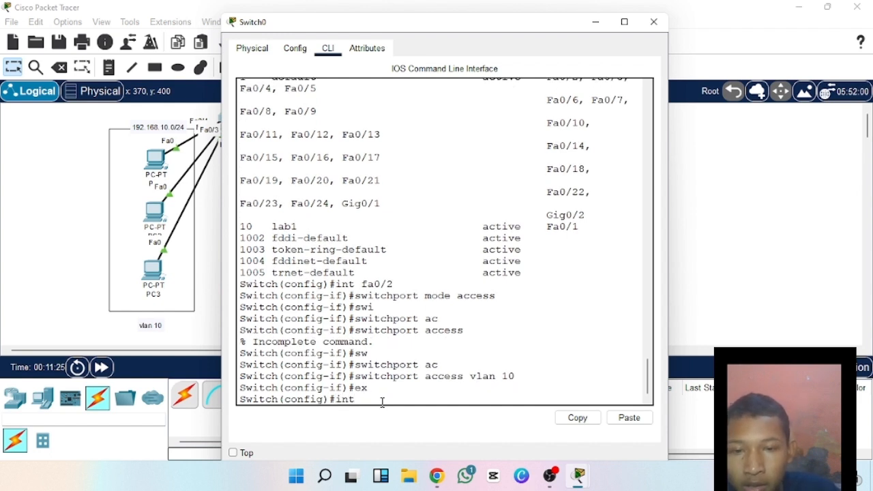
pyautogui.write(' fa0/')
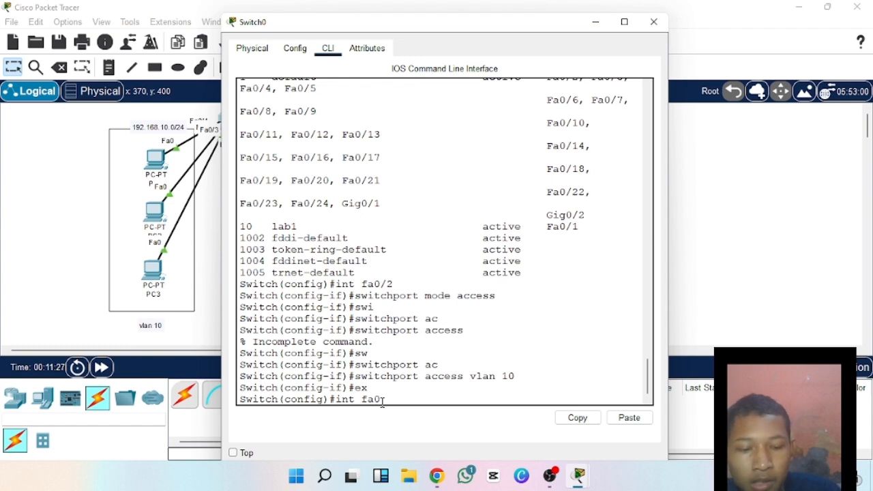
pyautogui.write('3')
pyautogui.press('Return')
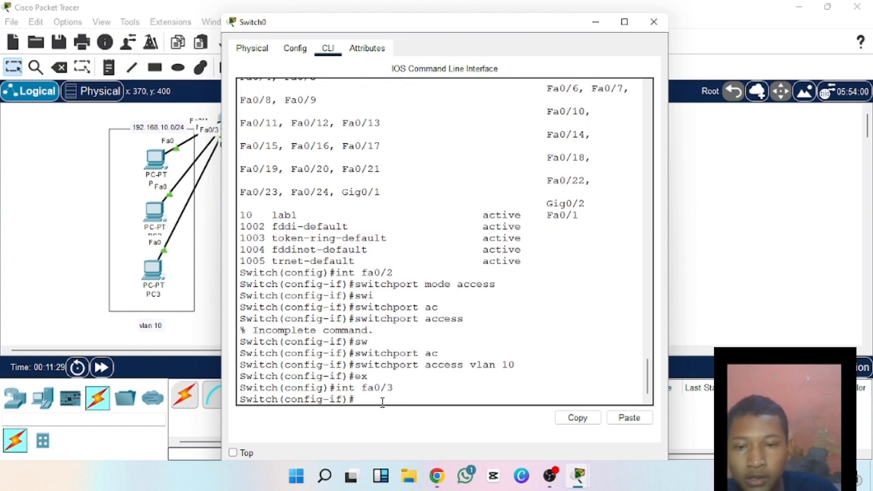
pyautogui.write('sw')
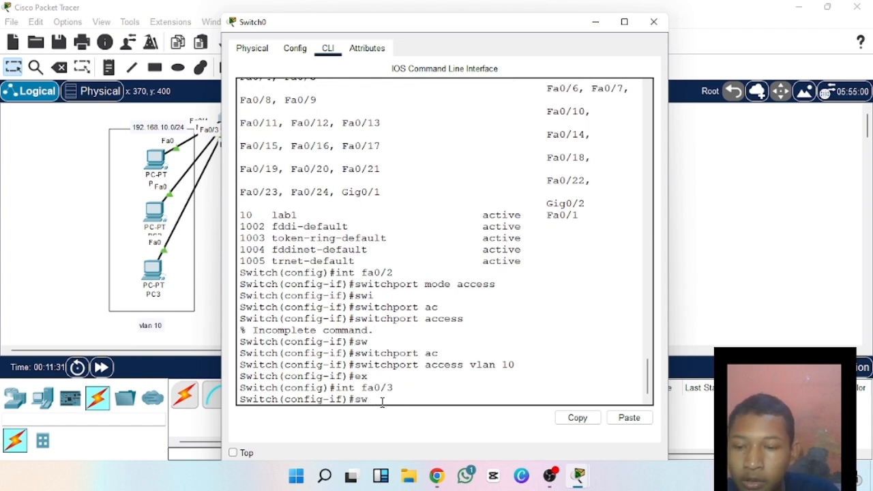
pyautogui.press('Tab')
pyautogui.write('m')
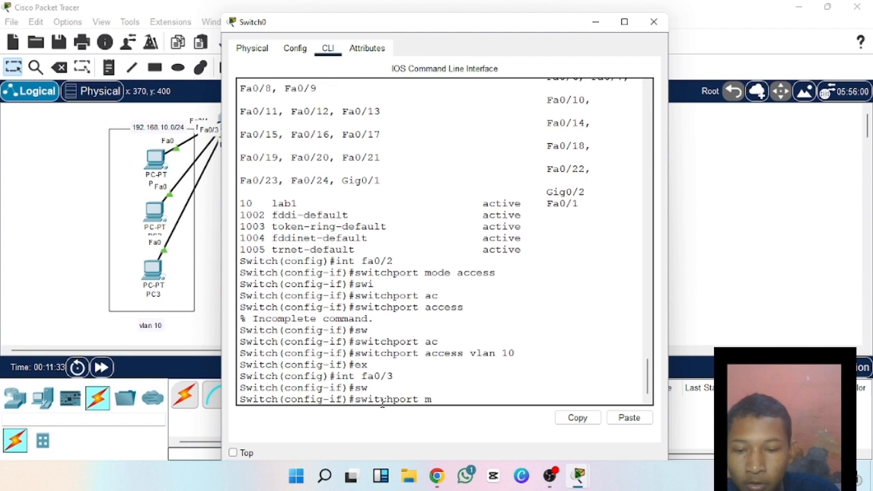
pyautogui.write('ode ac')
pyautogui.press('Tab')
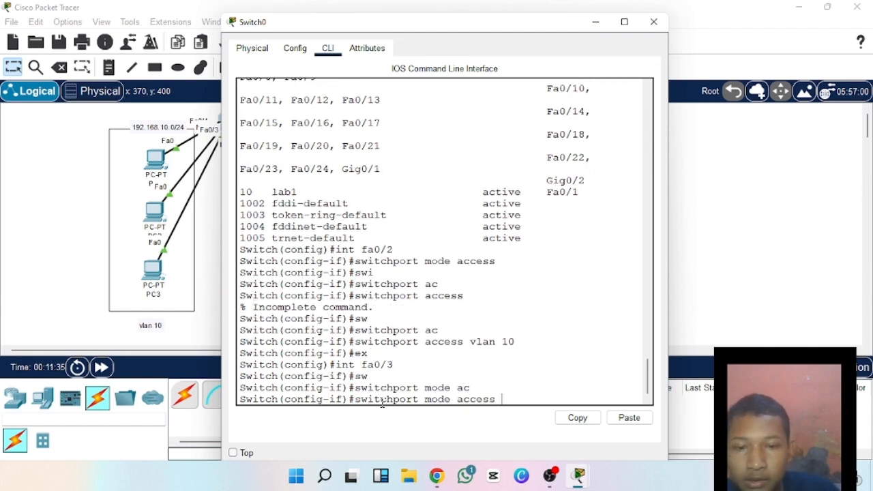
pyautogui.press('Return')
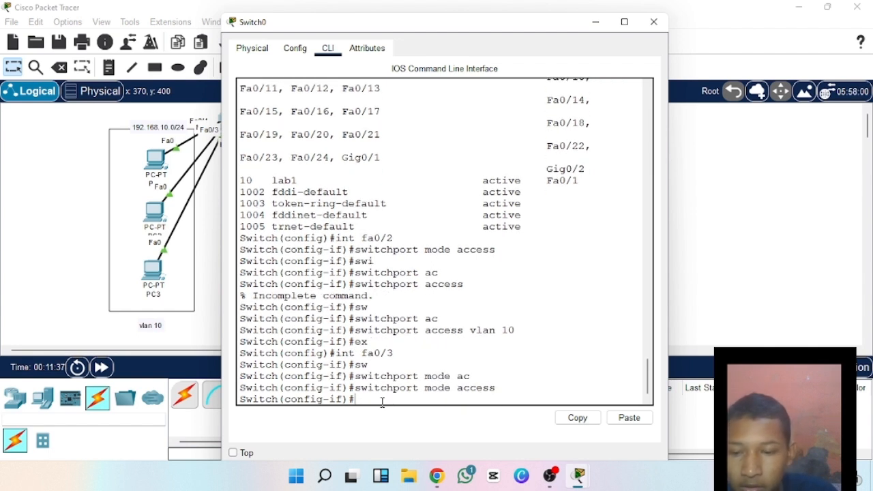
# Assign interface fa0/3 to VLAN 10 with the command switchport access vlan 10, and exit interface configuration with ex.
pyautogui.write('w')
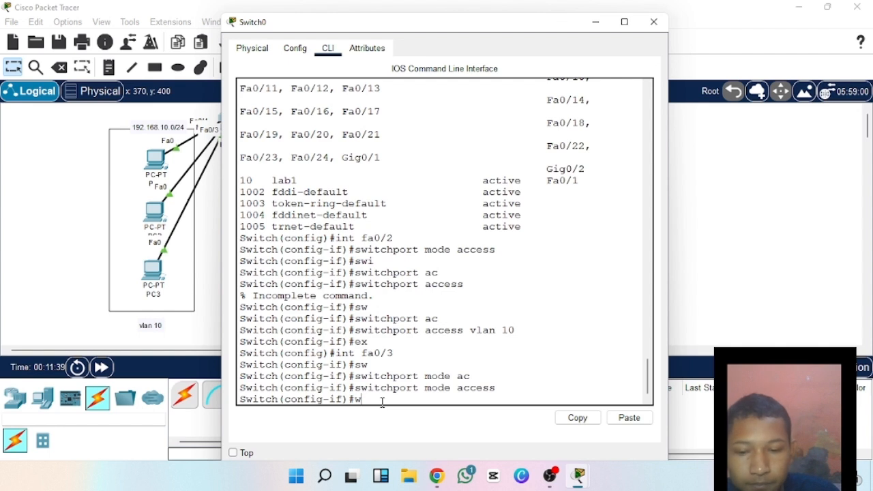
pyautogui.press('BackSpace')
pyautogui.write('sw')
pyautogui.press('Tab')
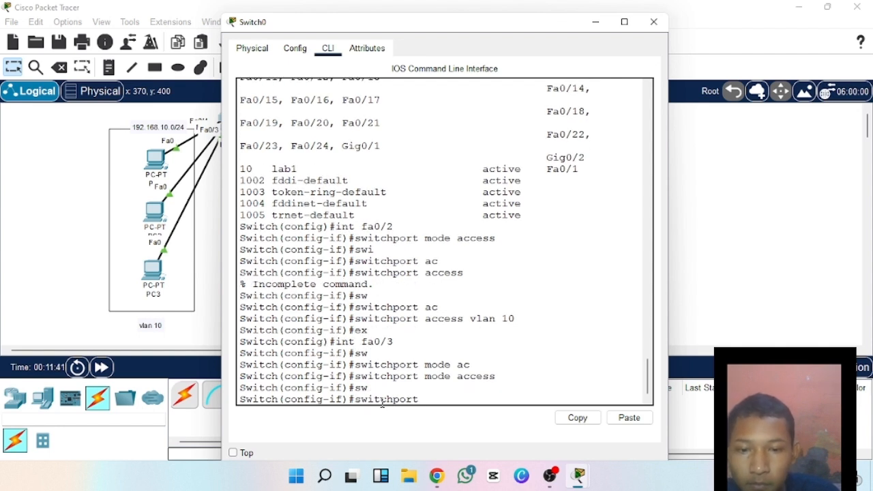
pyautogui.write('acc')
pyautogui.press('Tab')
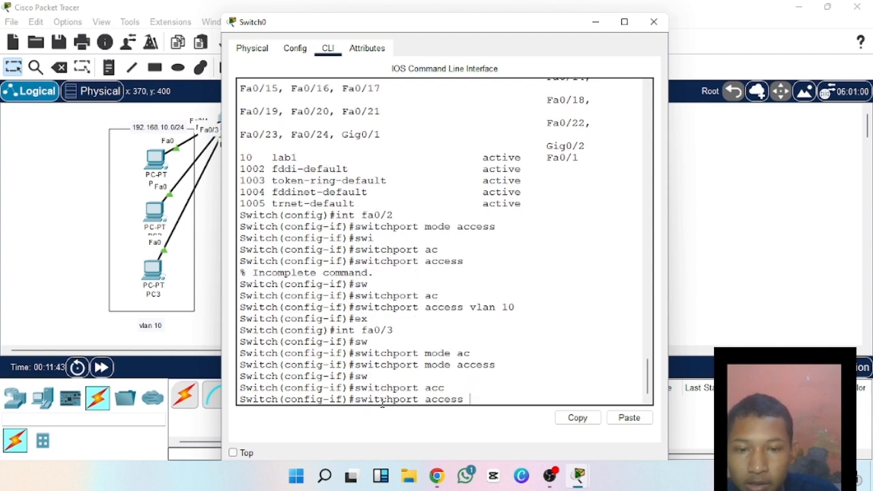
pyautogui.write('vlan')
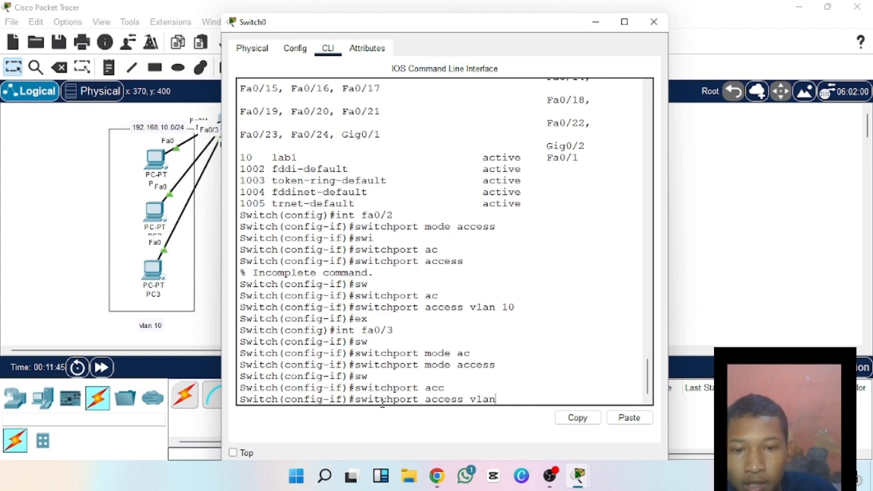
pyautogui.write(' 10')
pyautogui.press('Return')
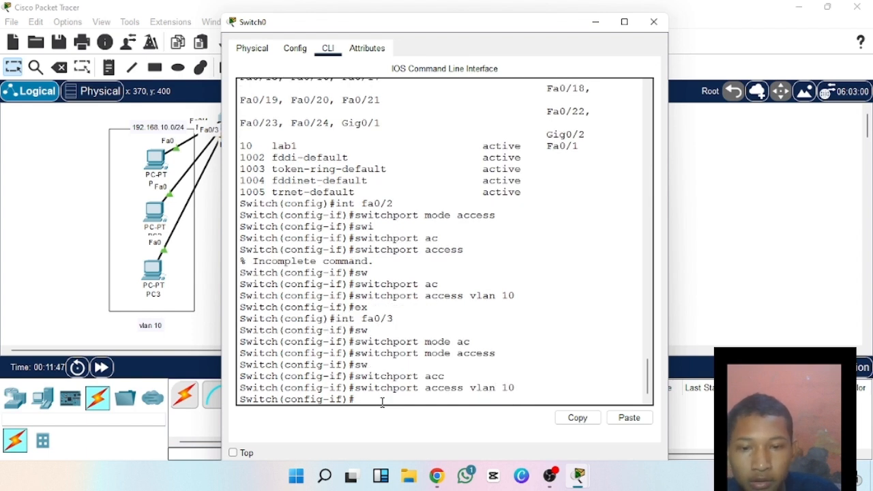
pyautogui.write('ex')
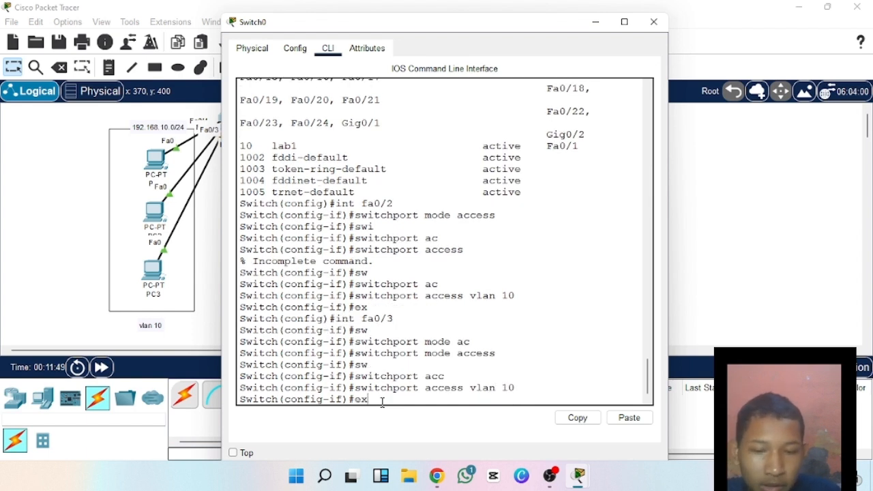
pyautogui.press('Return')
# List the switch's VLANs and their ports with the command do show vlan brief.
pyautogui.write('do')
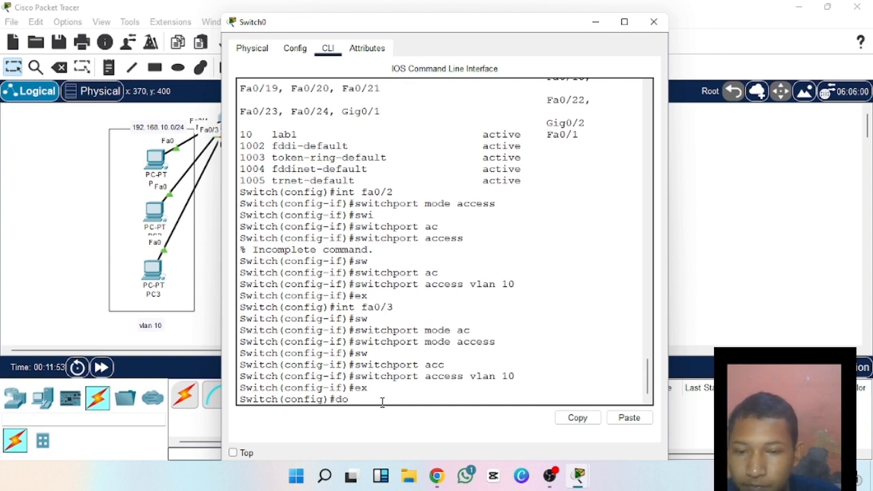
pyautogui.press('Tab')
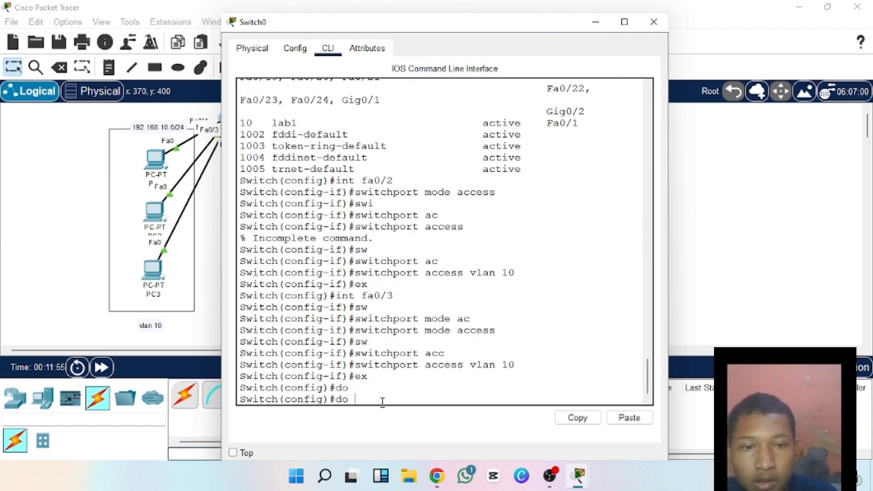
pyautogui.moveTo(646, 388)
pyautogui.mouseDown()
pyautogui.moveTo(642, 317)
pyautogui.moveTo(647, 382)
pyautogui.mouseUp()
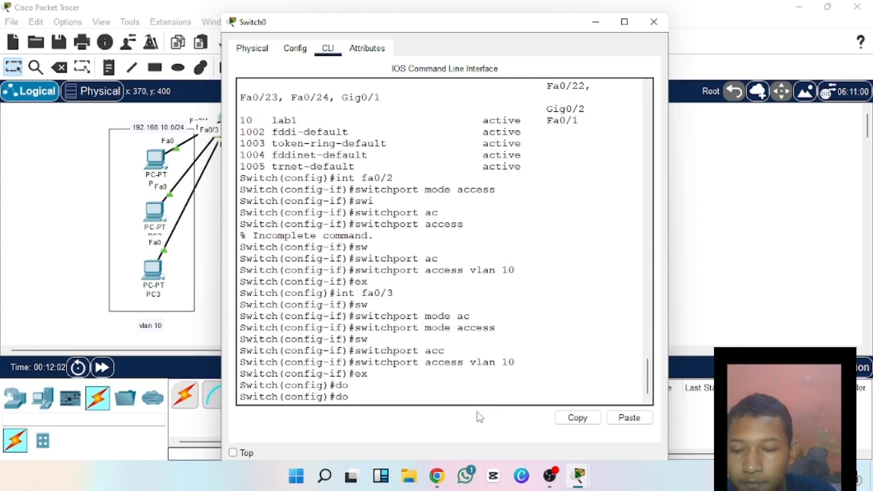
pyautogui.write('sho')
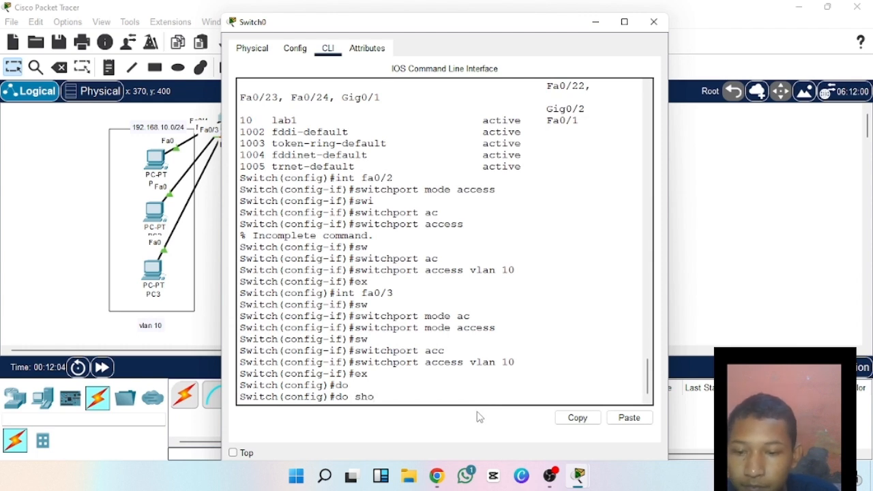
pyautogui.write('w vlan br')
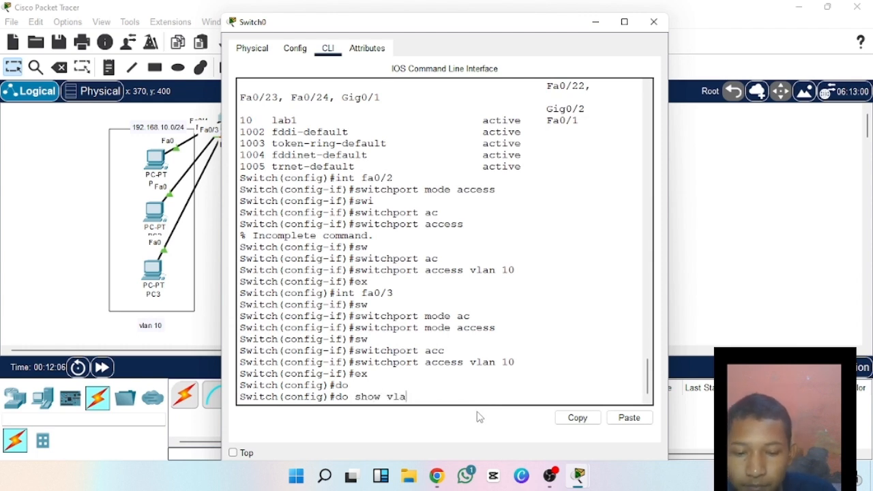
pyautogui.press('Tab')
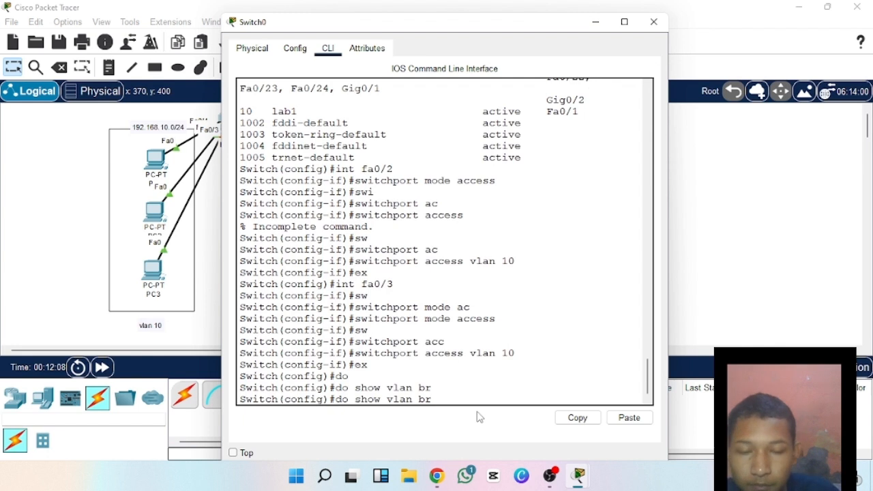
pyautogui.write('ief')
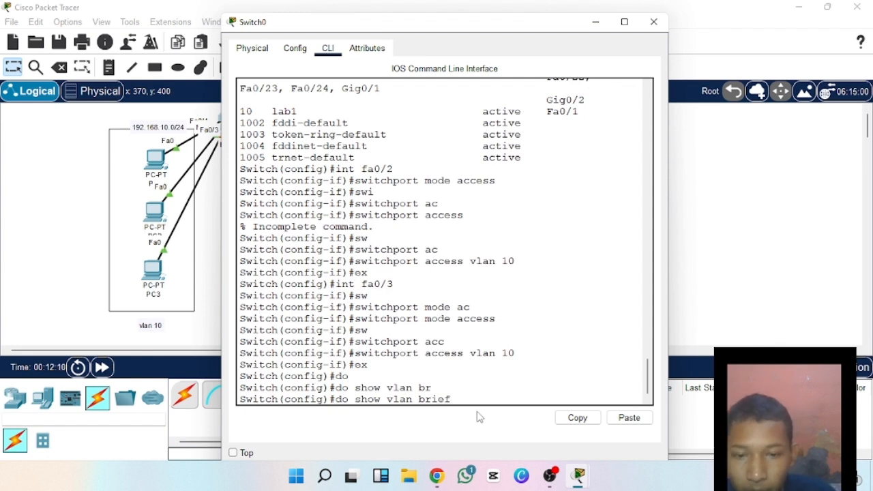
pyautogui.press('Return')
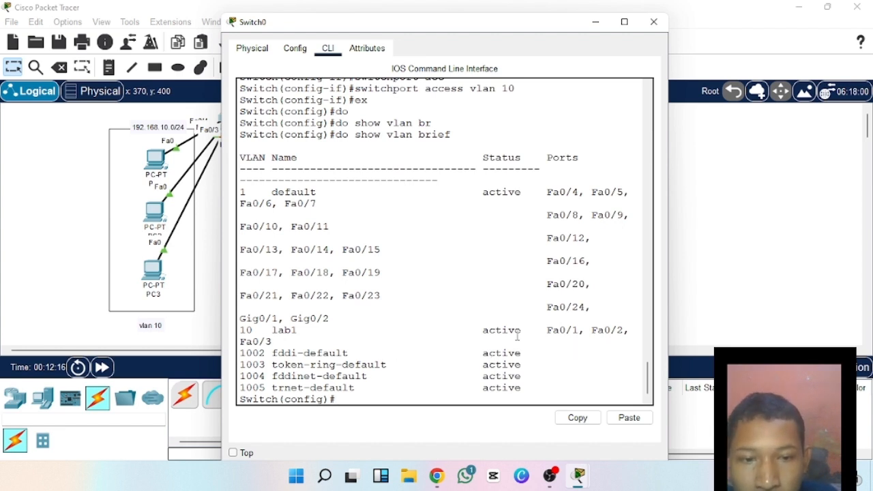
# Check which ports are assigned to the lab1 entry of VLAN 10 by highlighting them in the VLAN listing.
pyautogui.moveTo(553, 331); pyautogui.dragTo(618, 340)
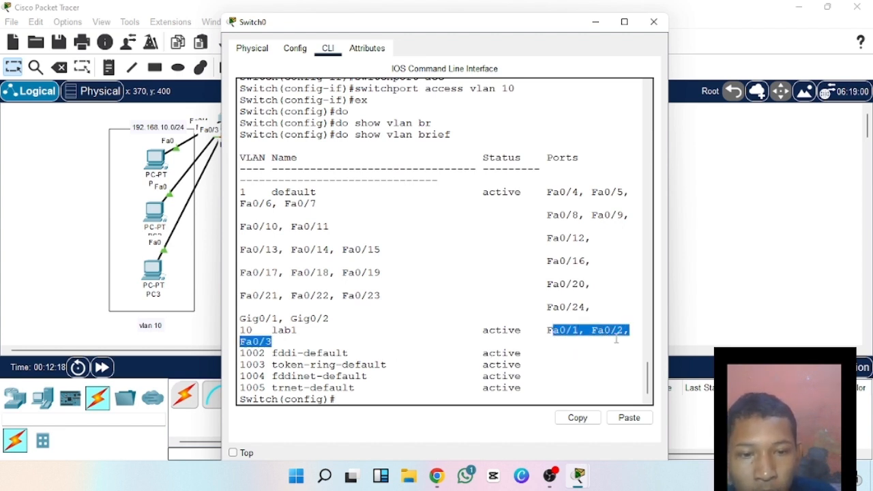
pyautogui.click(617, 339)
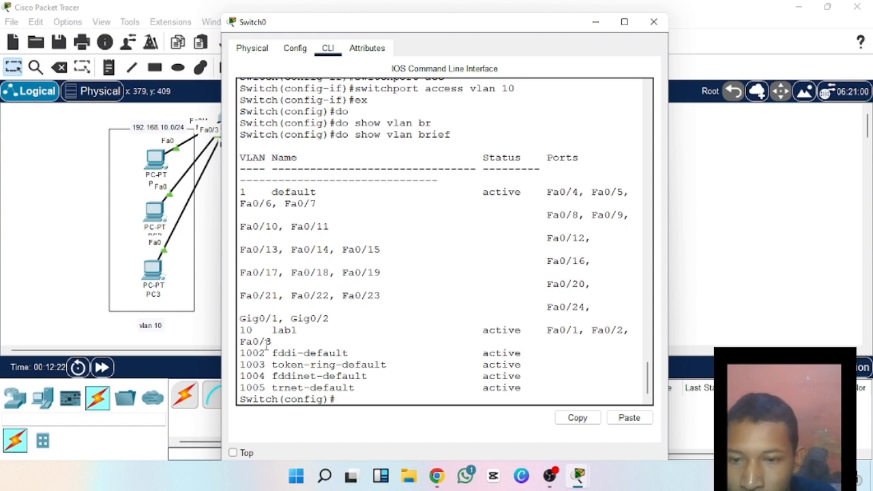
pyautogui.moveTo(274, 340); pyautogui.dragTo(242, 331)
pyautogui.click(304, 352)
pyautogui.moveTo(482, 327); pyautogui.dragTo(631, 330)
pyautogui.click(638, 344)
pyautogui.moveTo(292, 343); pyautogui.dragTo(240, 341)
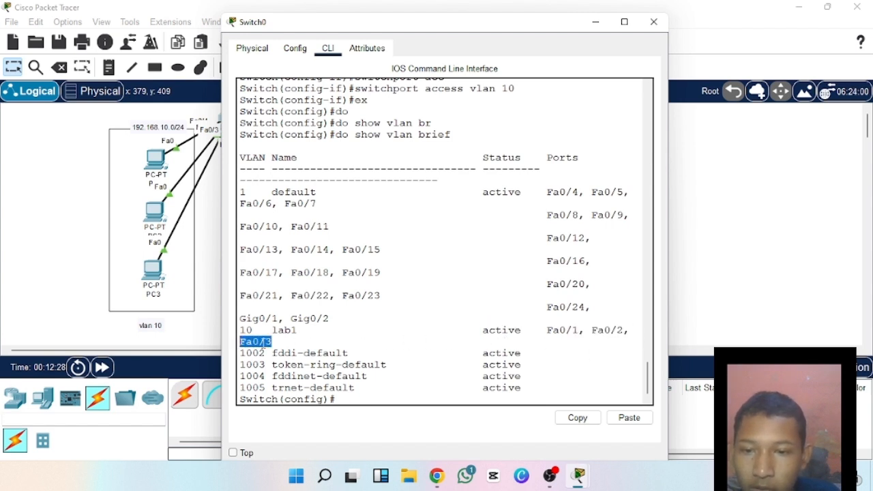
# Highlight the ports listed for VLAN 10 to review which interfaces belong to lab1.
pyautogui.click(348, 344)
pyautogui.moveTo(557, 330); pyautogui.dragTo(580, 341)
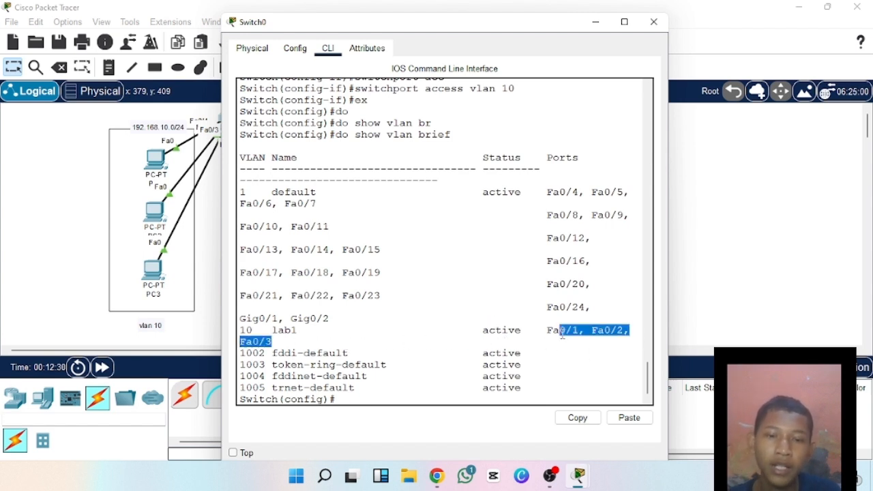
pyautogui.click(582, 335)
pyautogui.moveTo(471, 330); pyautogui.dragTo(524, 323)
pyautogui.doubleClick(532, 338)
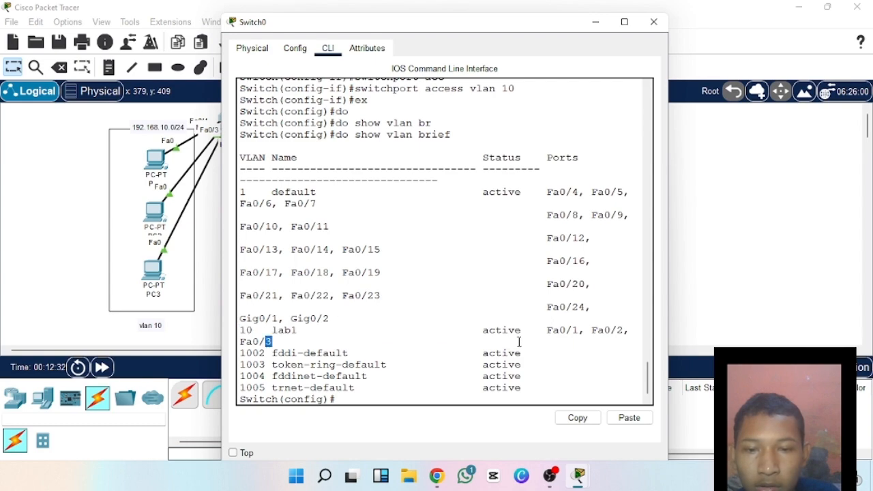
pyautogui.click(491, 339)
# Move the Switch0 window clear of the switch in the topology and create VLAN 20 with the command vlan 20.
pyautogui.moveTo(446, 27); pyautogui.dragTo(545, 2)
pyautogui.doubleClick(487, 10)
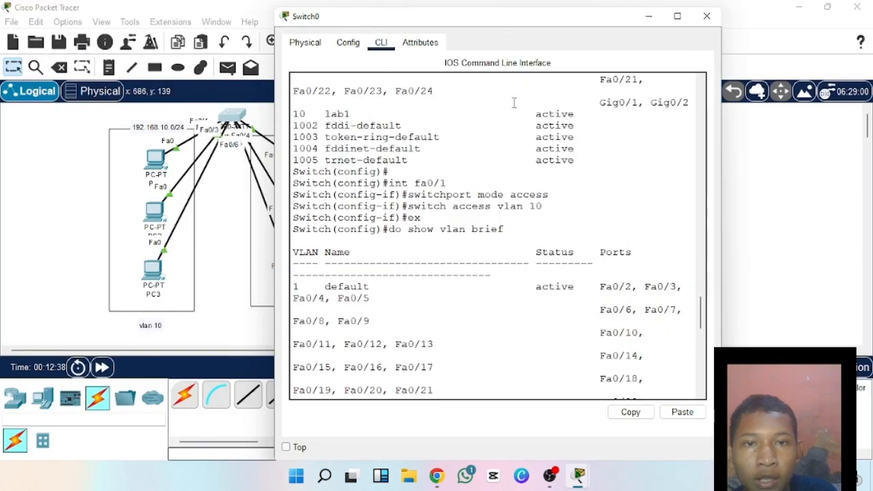
pyautogui.click(447, 393)
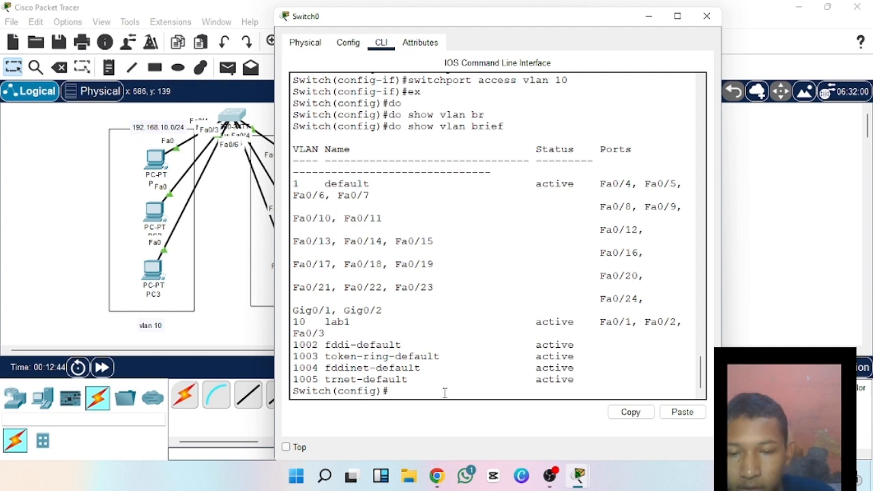
pyautogui.press('Return')
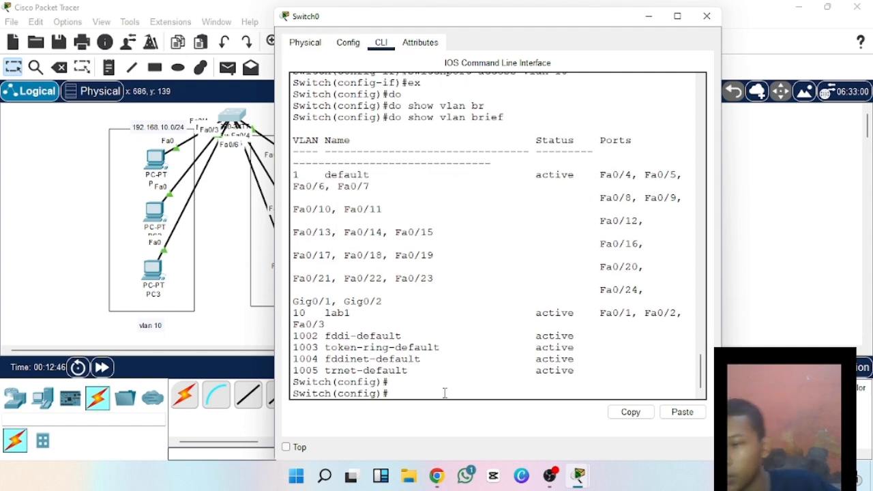
pyautogui.write('v')
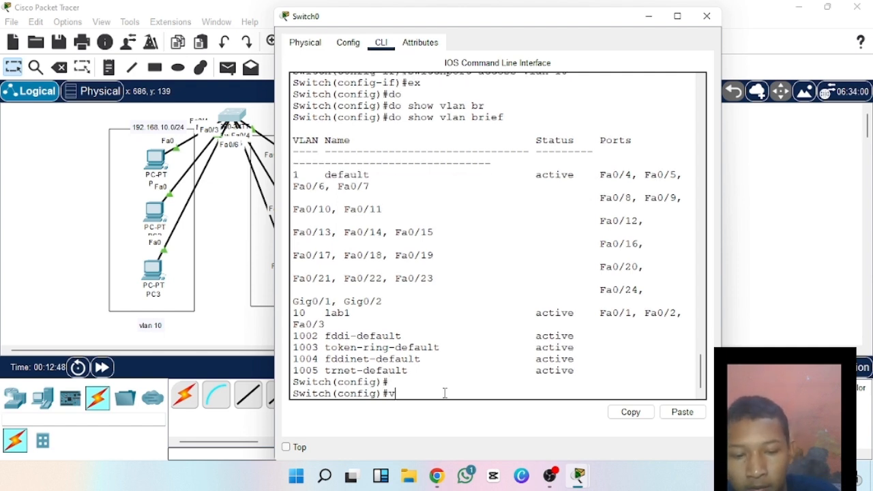
pyautogui.write('lan 20')
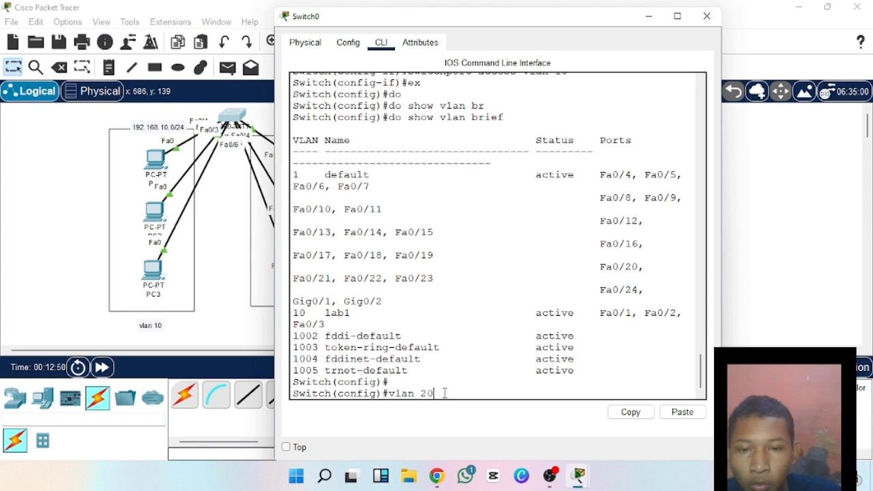
pyautogui.press('Return')
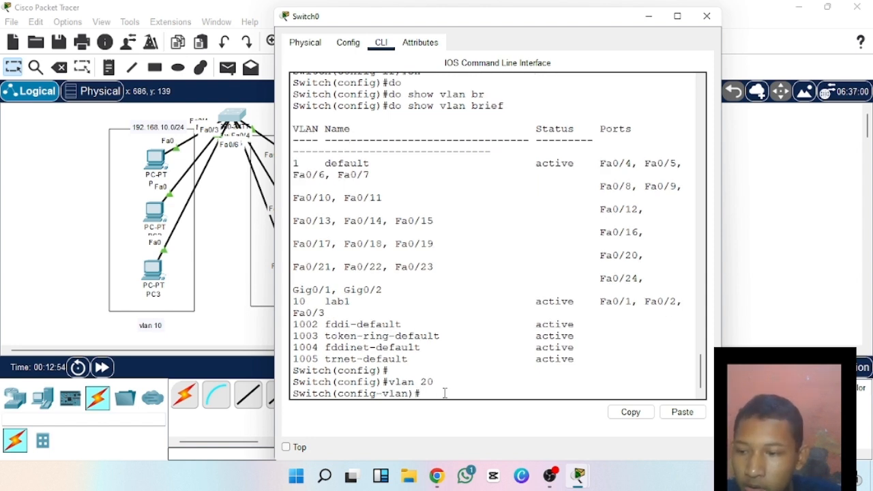
# Name VLAN 20 lab2 with the command name lab2, and exit VLAN configuration with ex.
pyautogui.write('name')
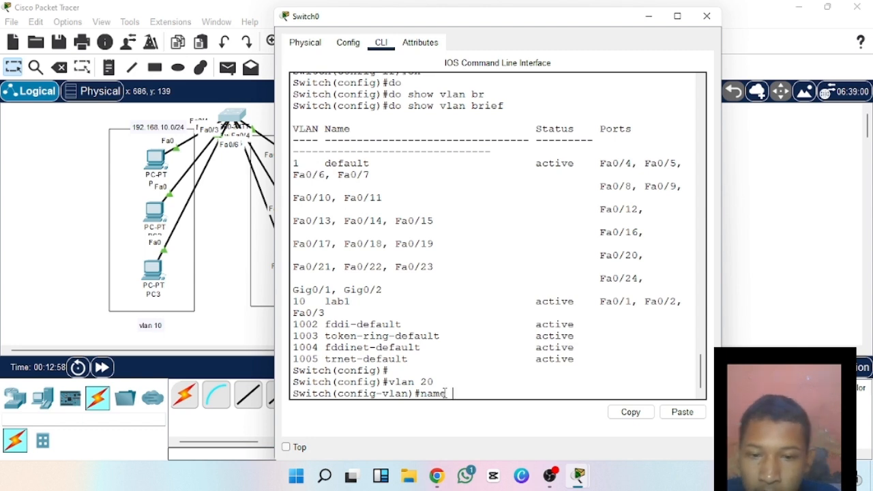
pyautogui.write(' lab2')
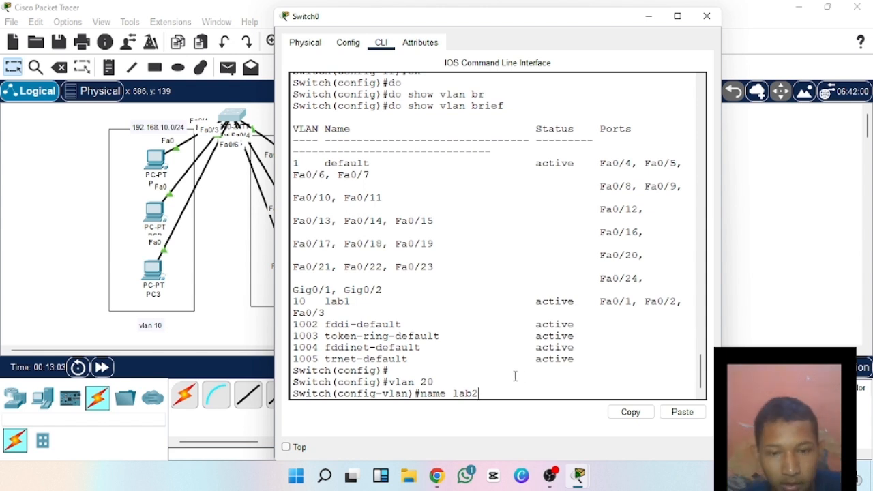
pyautogui.press('Return')
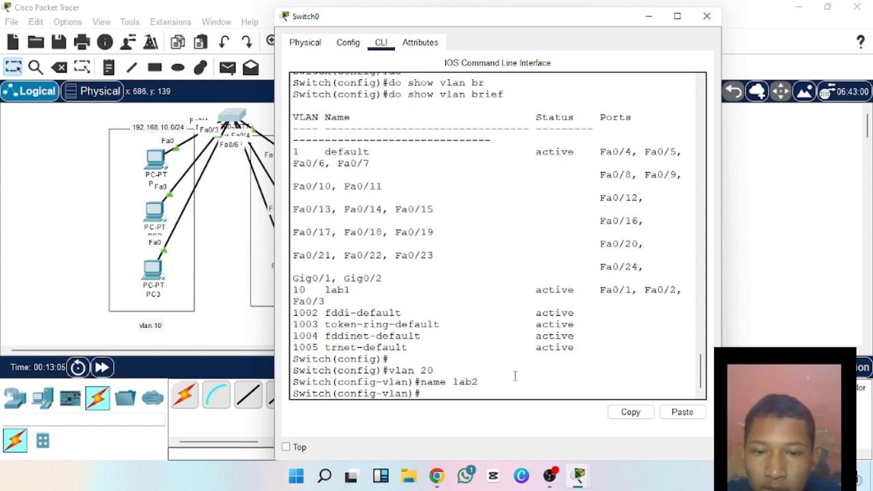
pyautogui.write('ex')
pyautogui.press('Return')
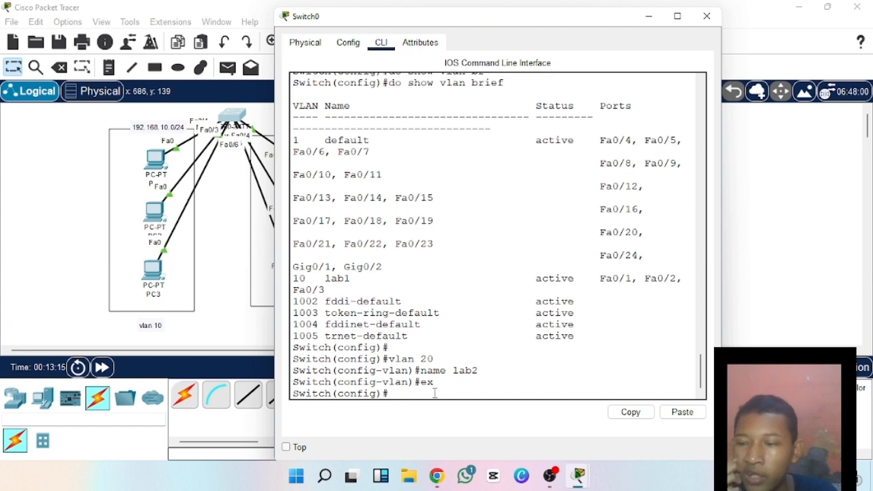
# Try to open range configuration for ports 4 to 6 with the command interface range fao/4-6.
pyautogui.write('in')
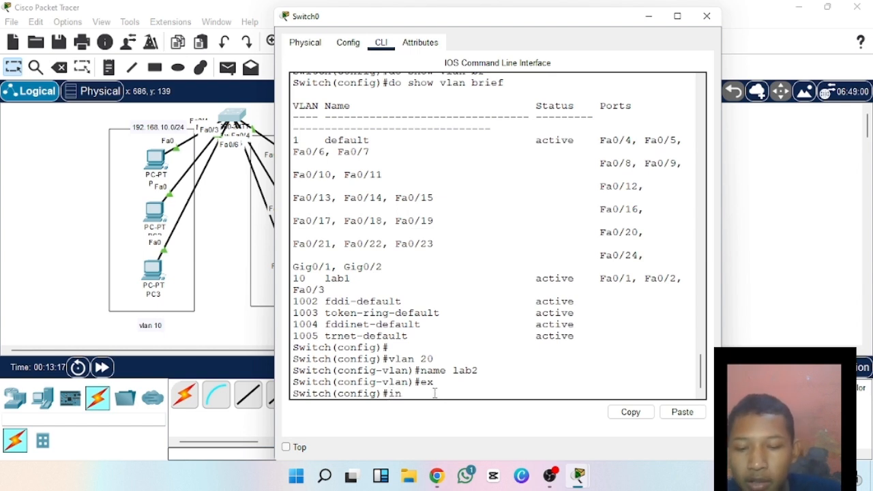
pyautogui.write('t')
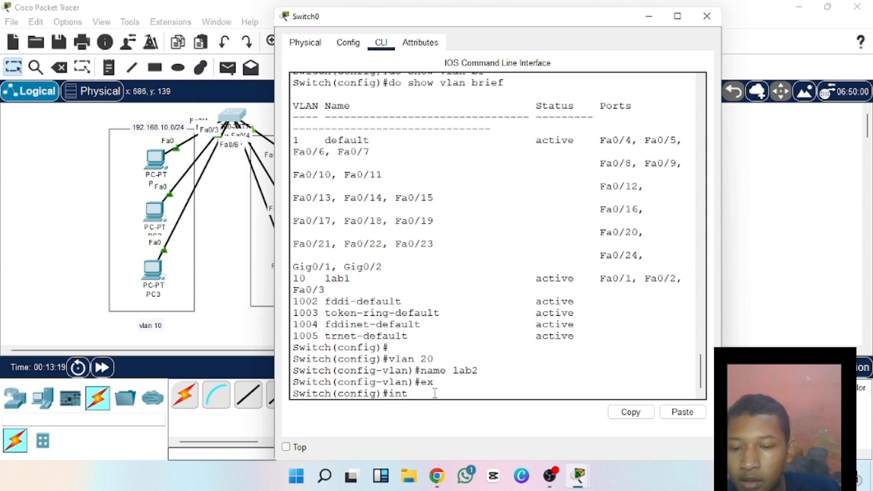
pyautogui.write('erface')
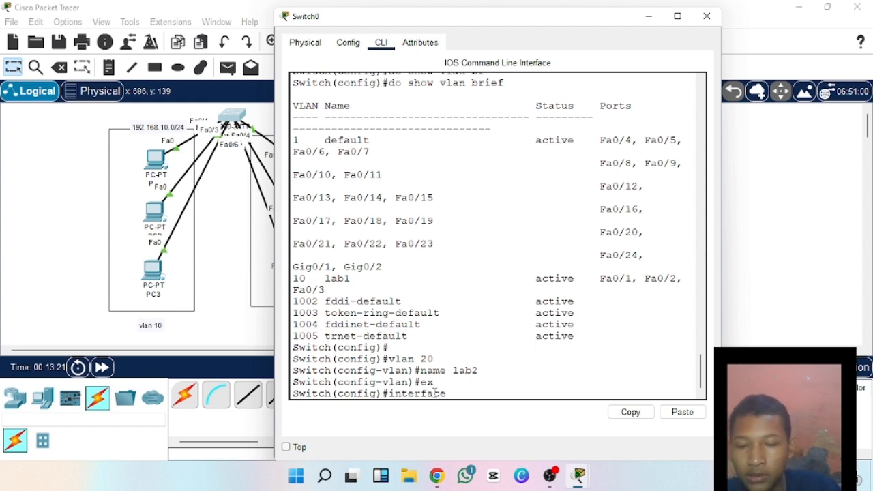
pyautogui.write(' range ')
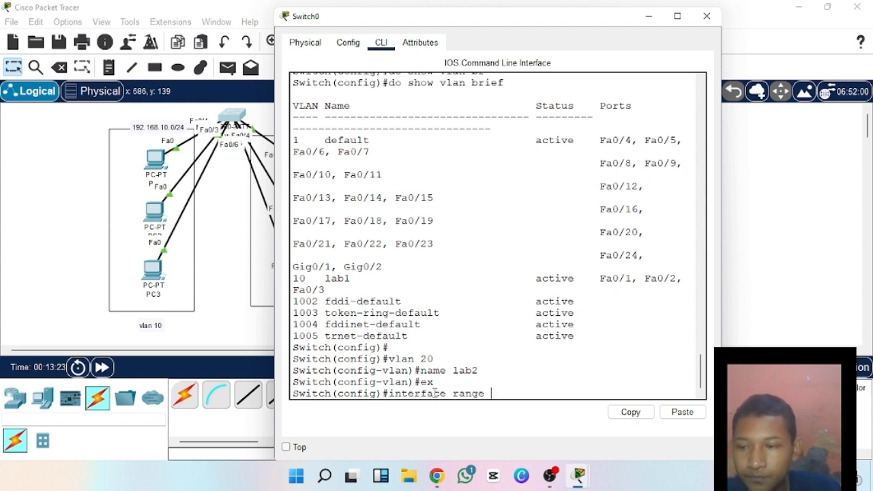
pyautogui.write('fa')
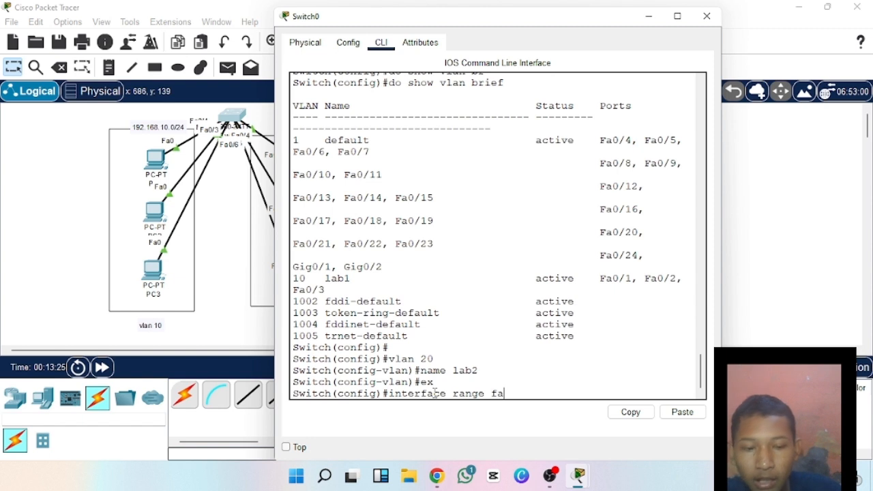
pyautogui.write('o/')
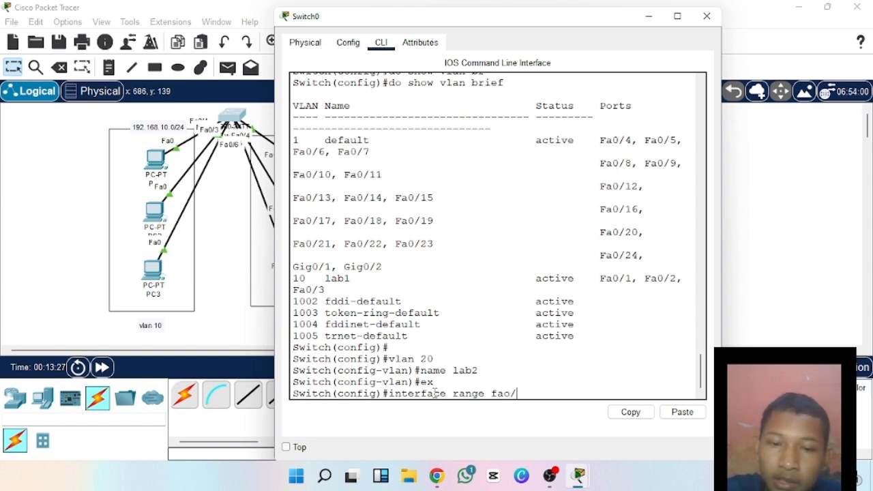
pyautogui.write('4-6')
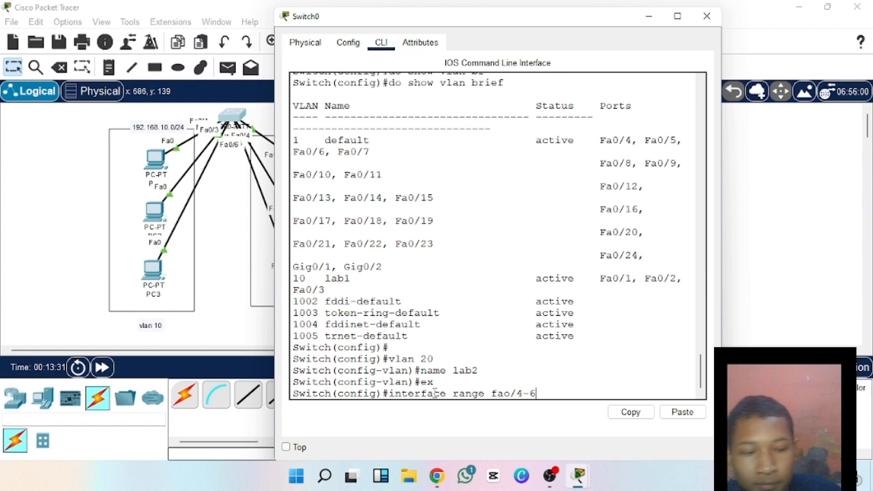
pyautogui.press('Return')
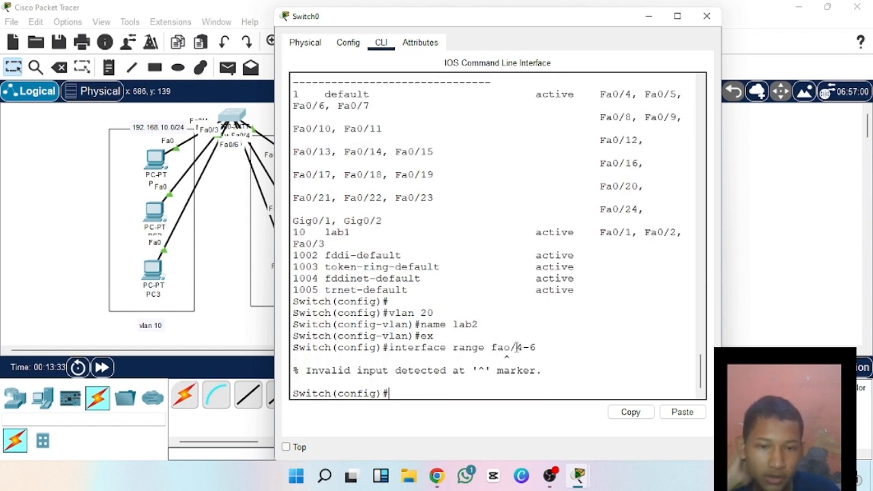
pyautogui.click(509, 347)
# Enter configuration for switch interfaces fa0/4 through fa0/6 with the command interface range fa0/4-6.
pyautogui.click(456, 390)
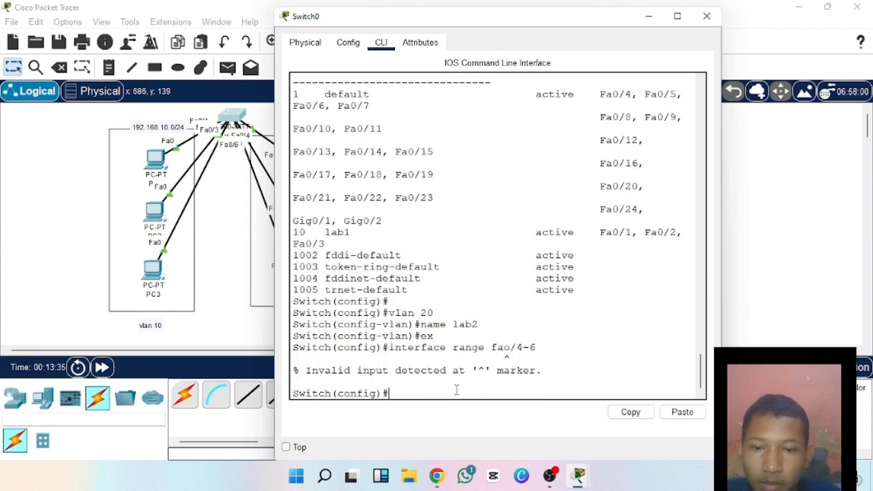
pyautogui.write('int')
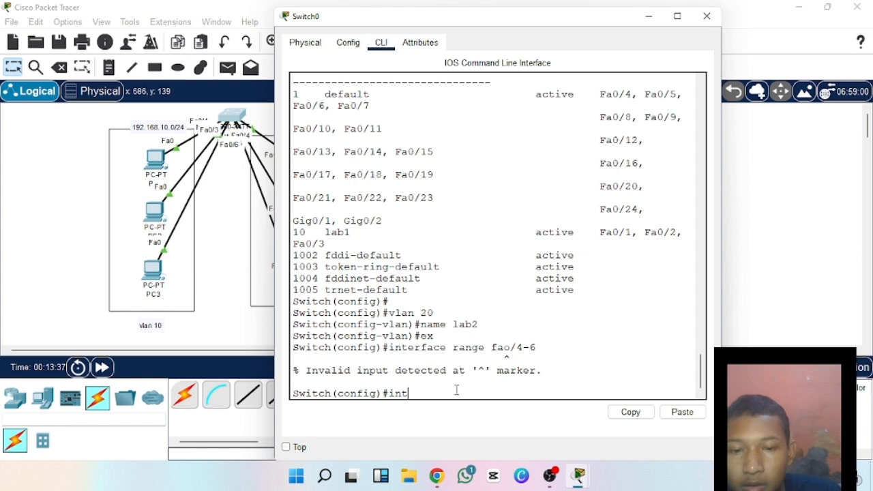
pyautogui.press('Tab')
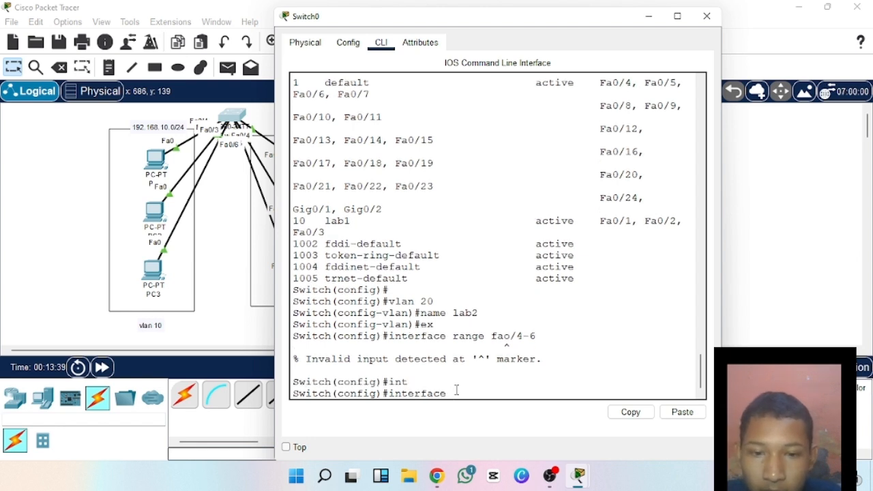
pyautogui.write('ra')
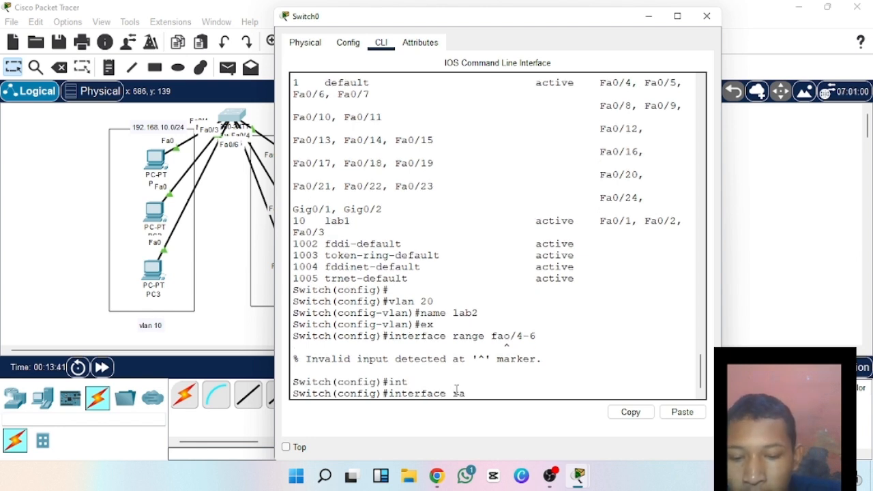
pyautogui.write('nge ')
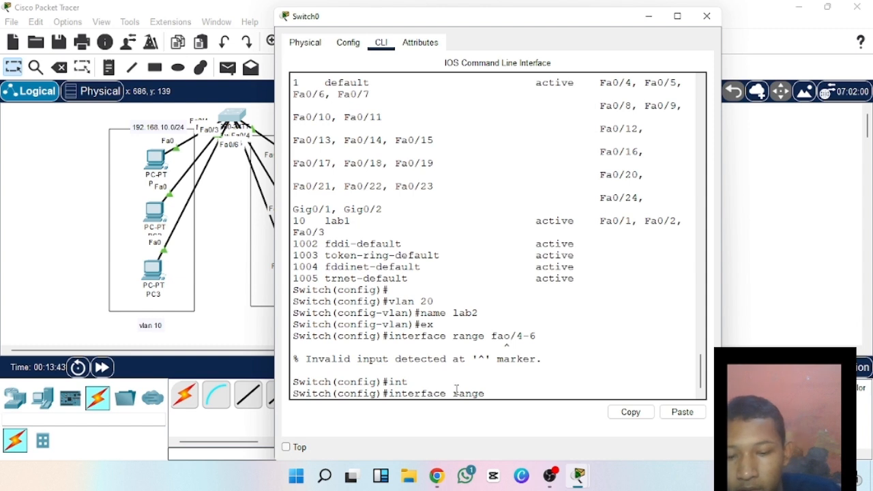
pyautogui.write('fa')
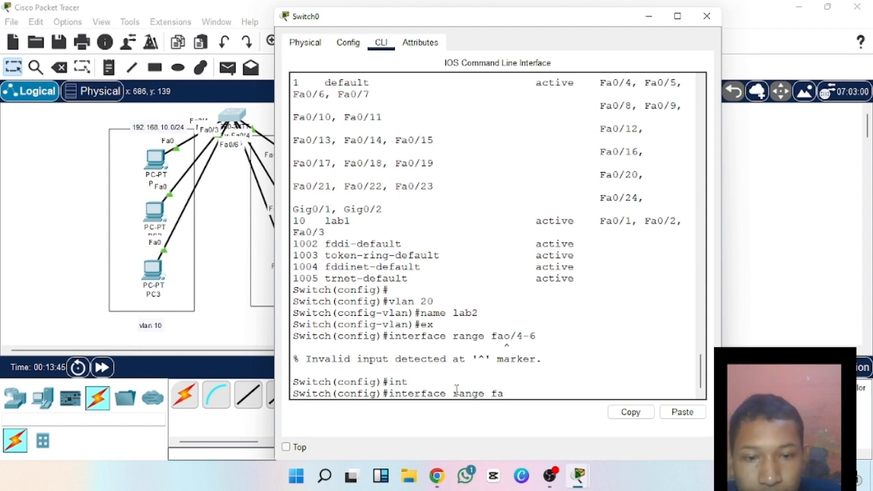
pyautogui.write('0')
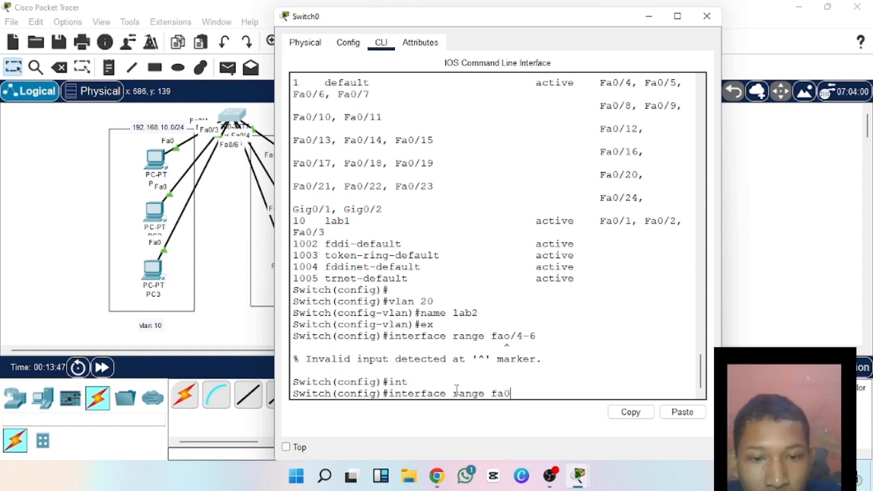
pyautogui.write('/')
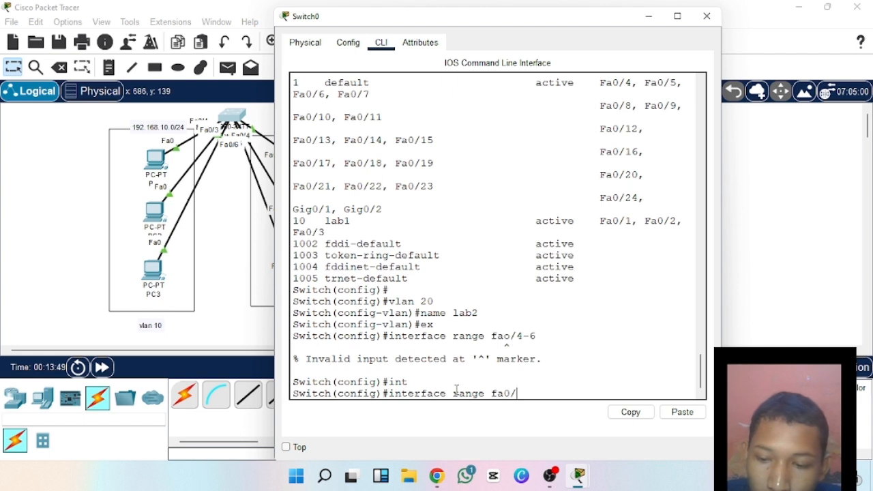
pyautogui.write('4')
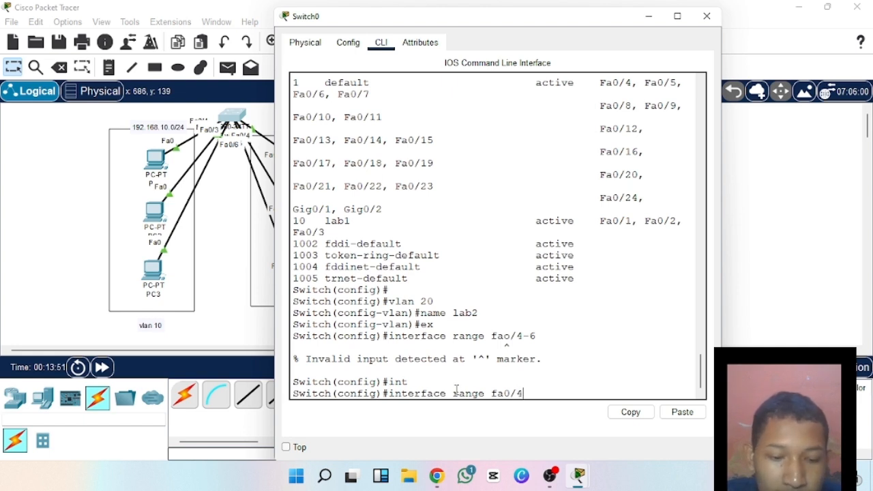
pyautogui.write('-6')
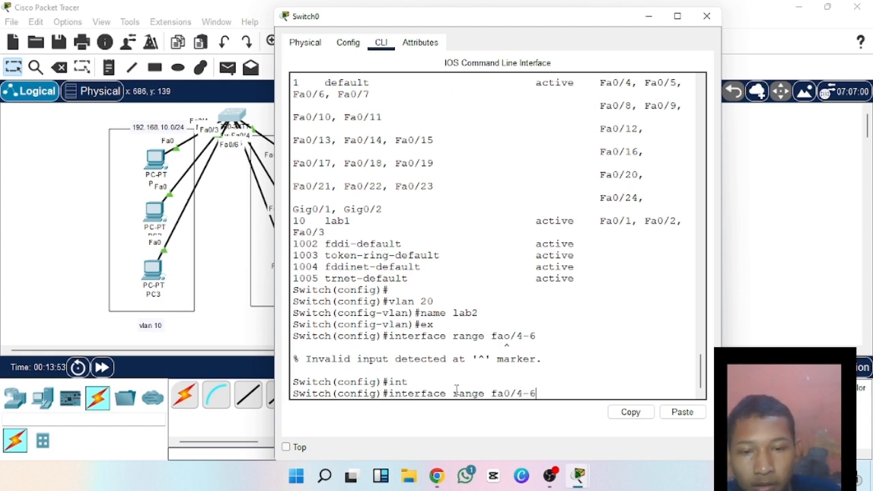
pyautogui.press('Return')
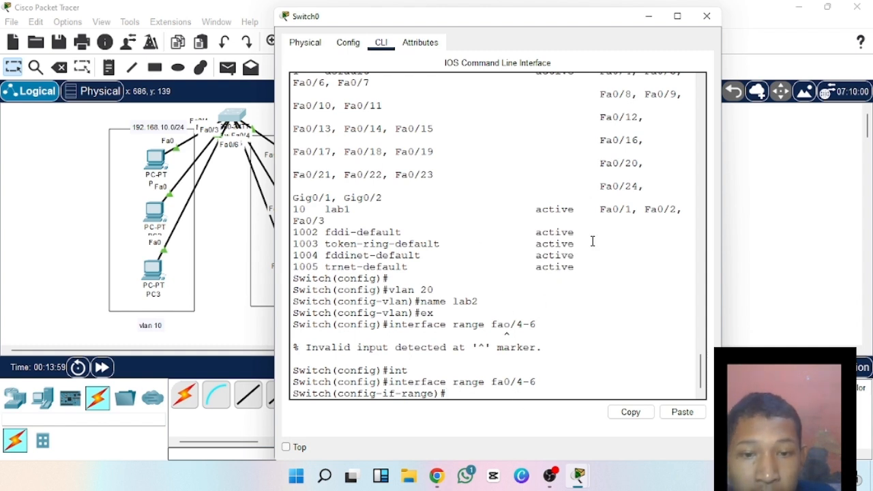
# Set switch interfaces fa0/4 through fa0/6 to access mode with the command switchport mode access.
pyautogui.moveTo(702, 363); pyautogui.dragTo(703, 391)
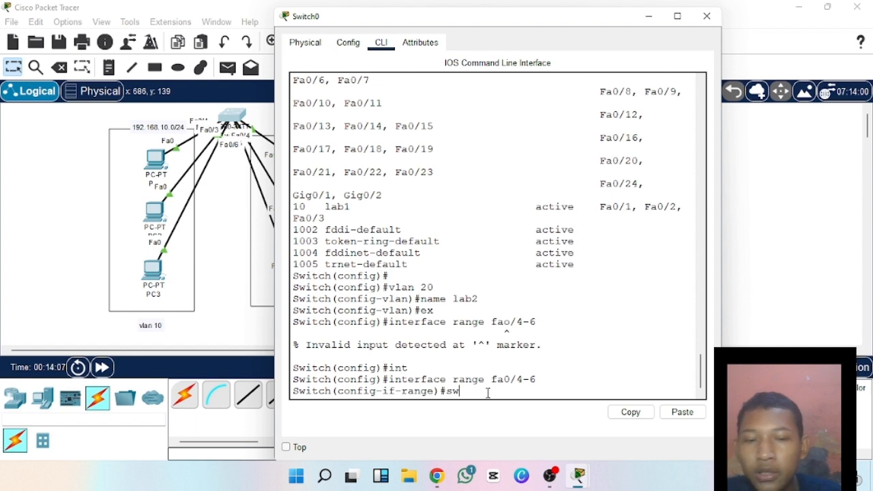
pyautogui.press('Tab')
pyautogui.write('m')
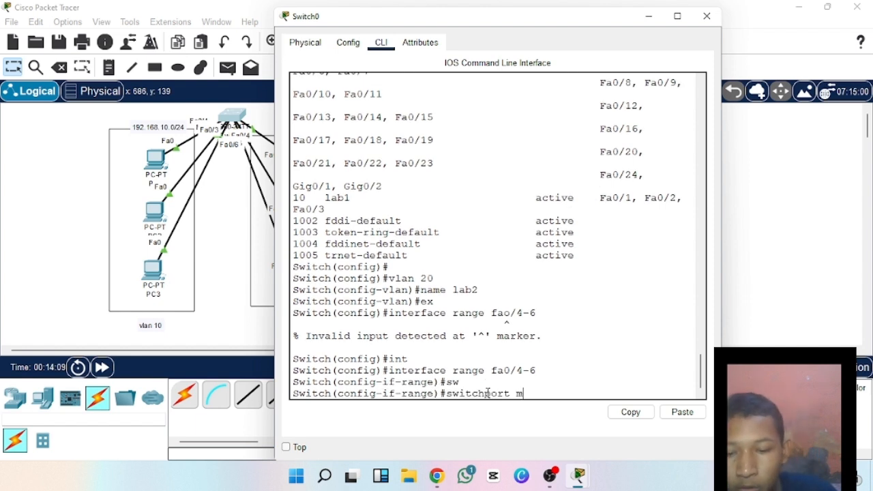
pyautogui.write('os')
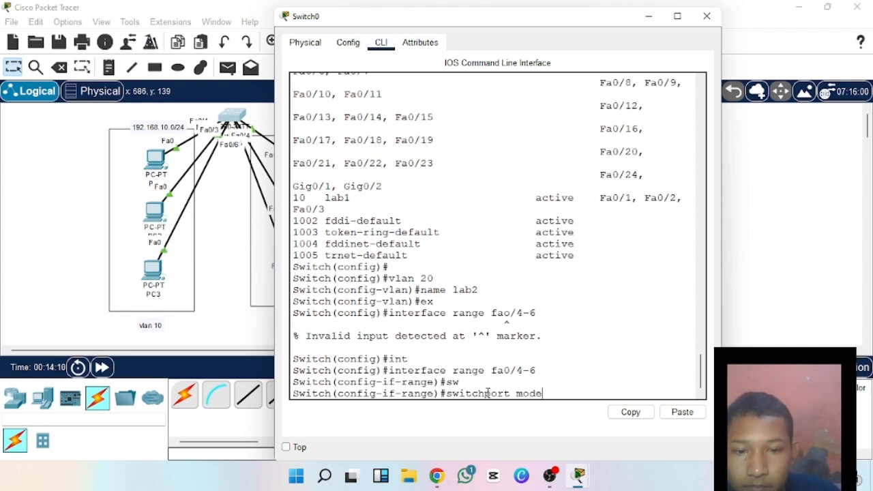
pyautogui.write(' ac')
pyautogui.press('Tab')
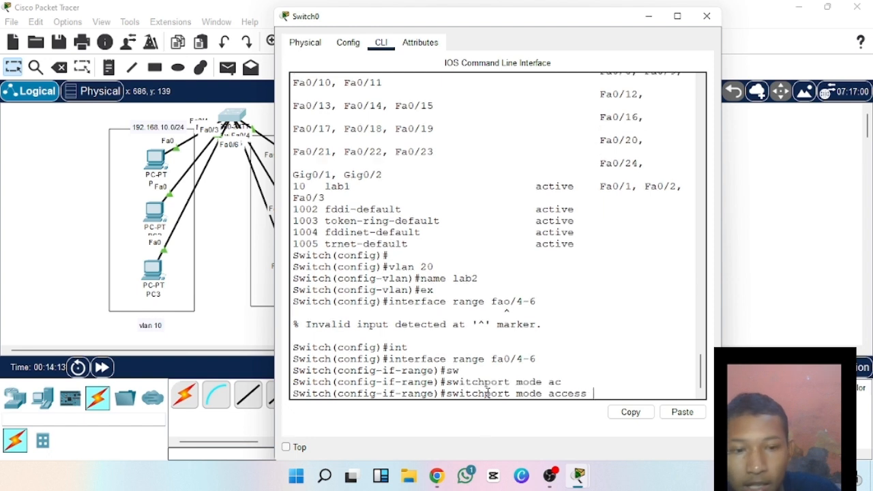
pyautogui.press('Return')
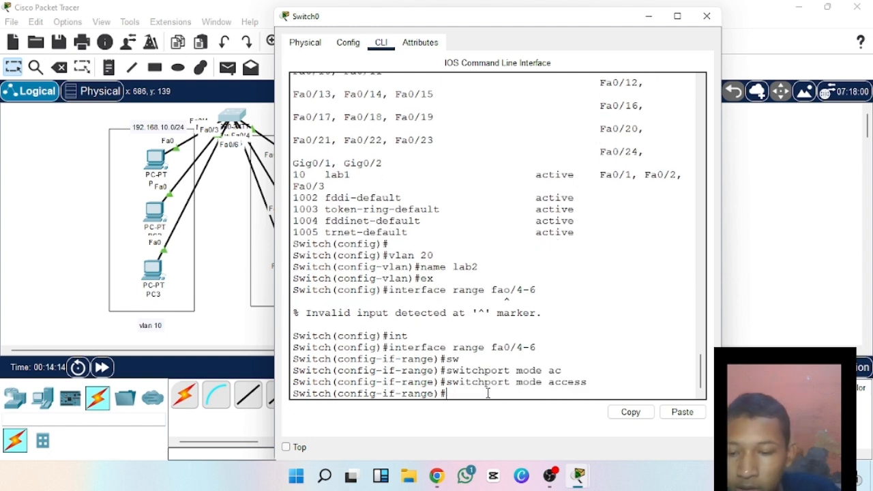
# Assign interfaces fa0/4 through fa0/6 to VLAN 20 with switchport access vlan 20, and exit range configuration with ex.
pyautogui.write('sw')
pyautogui.press('Tab')
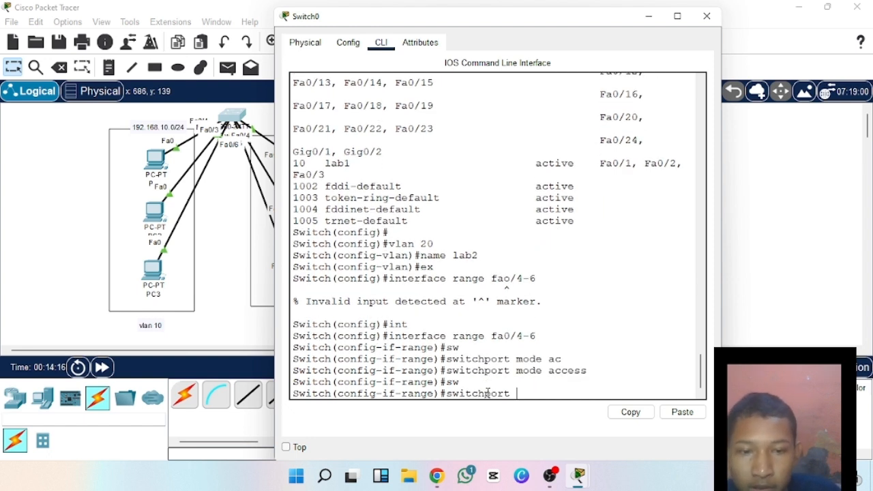
pyautogui.write('ac')
pyautogui.press('Tab')
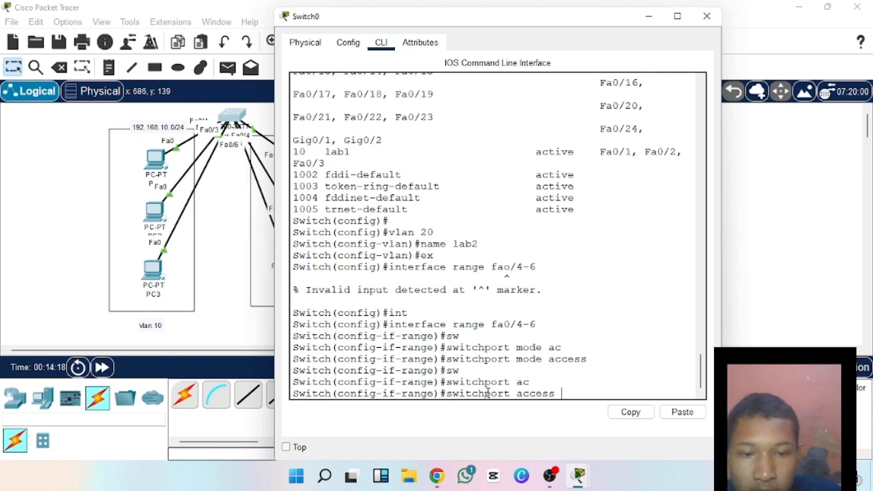
pyautogui.write('vlan')
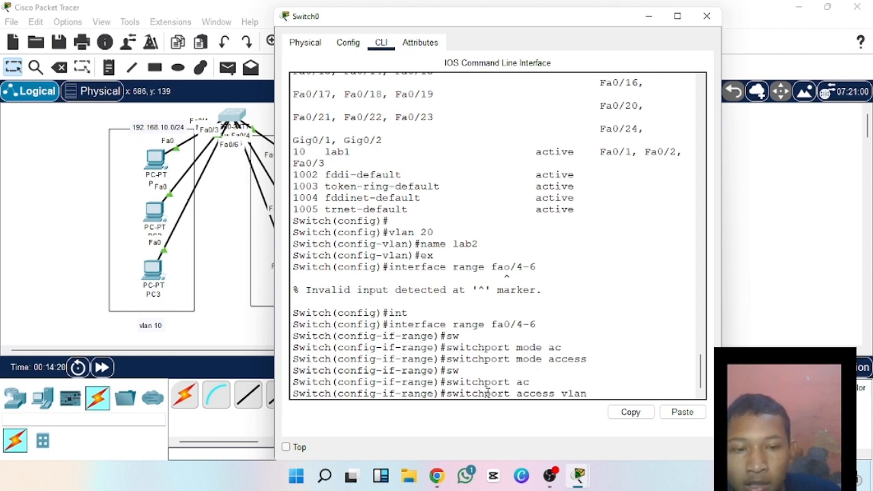
pyautogui.write(' 20')
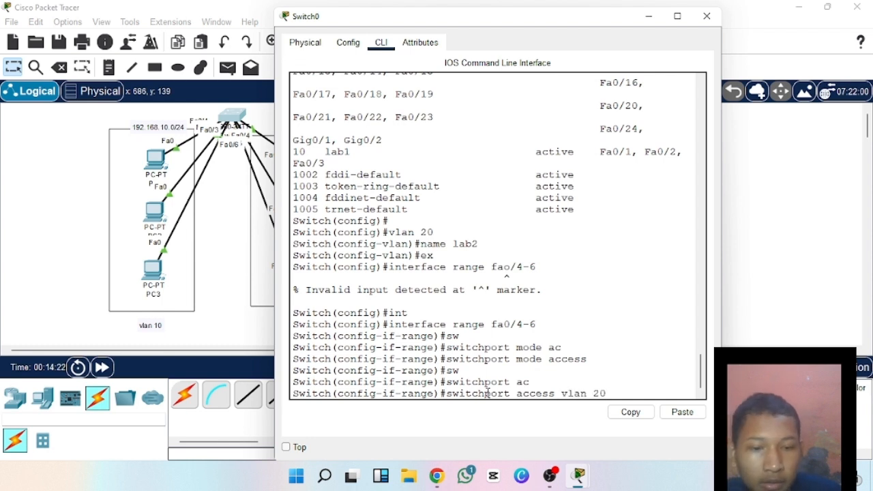
pyautogui.press('Return')
pyautogui.write('ex')
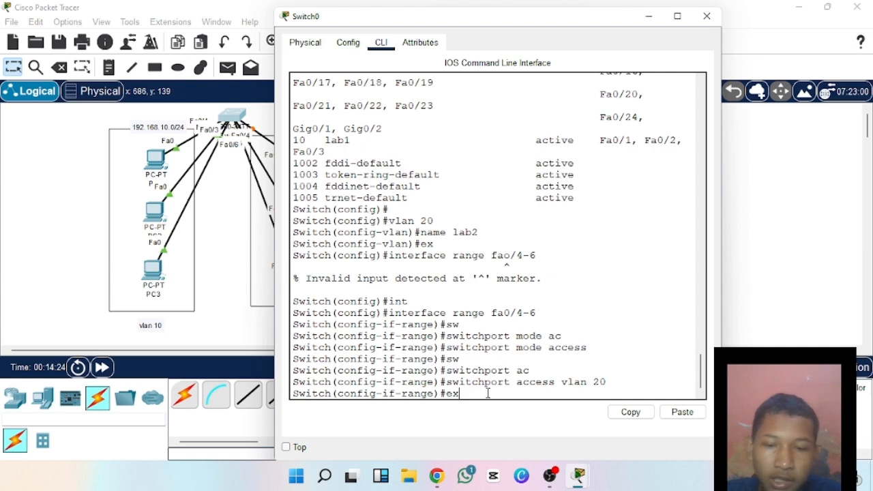
pyautogui.press('Return')
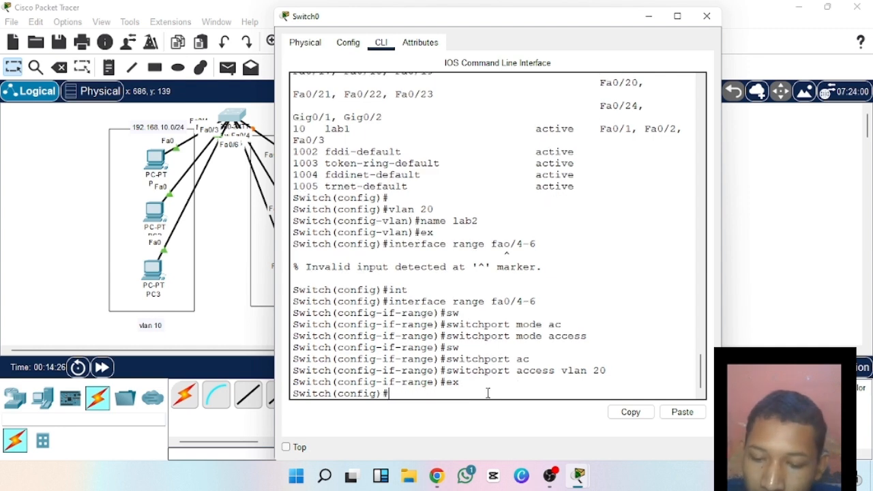
# Display the VLAN summary with the command do show vlan brief and check the name and ports listed for VLAN 20.
pyautogui.write('do show')
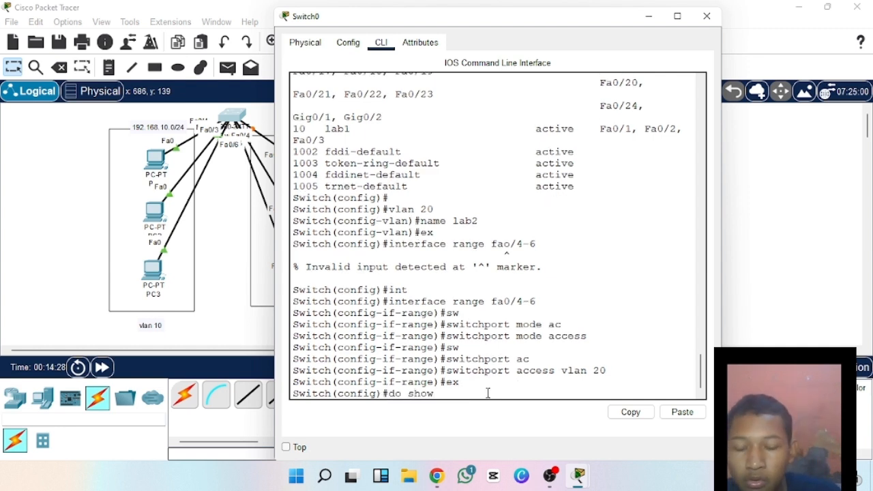
pyautogui.write(' v')
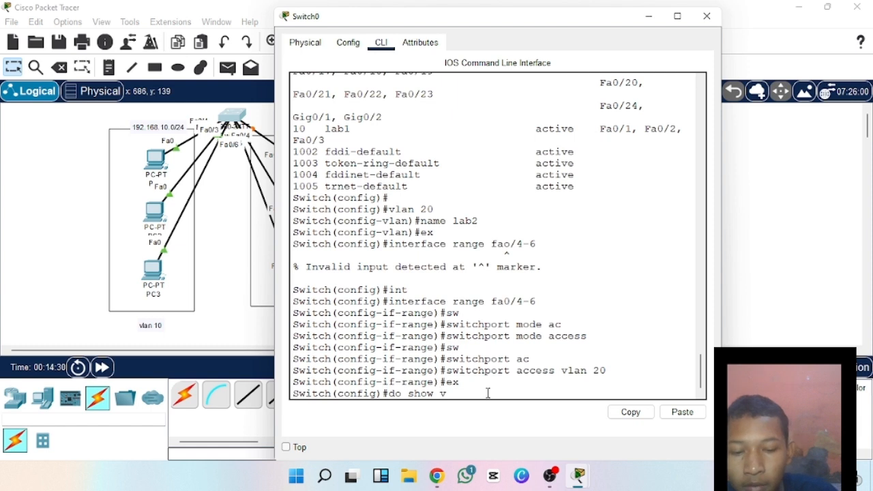
pyautogui.write('lan v')
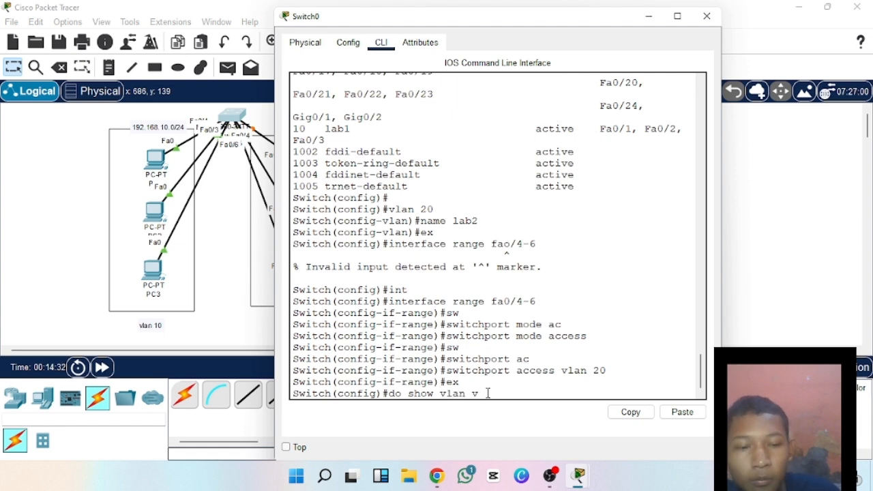
pyautogui.press('BackSpace')
pyautogui.write('bt')
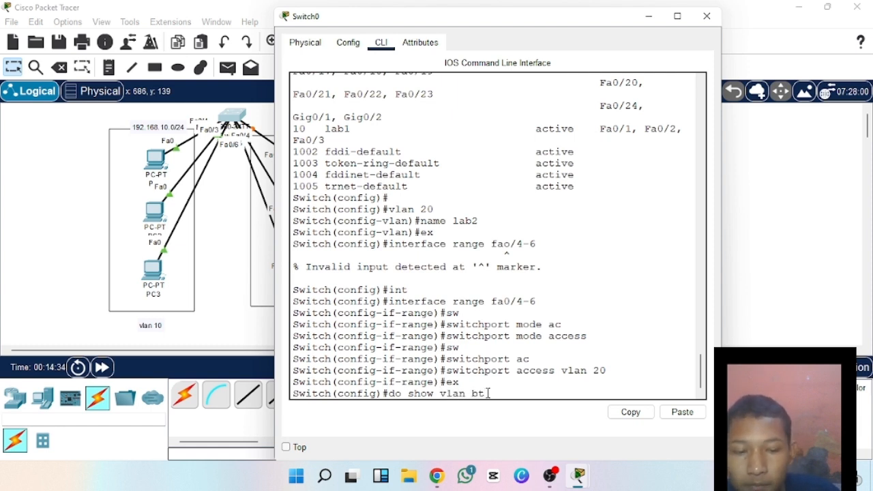
pyautogui.press('BackSpace')
pyautogui.write('rief')
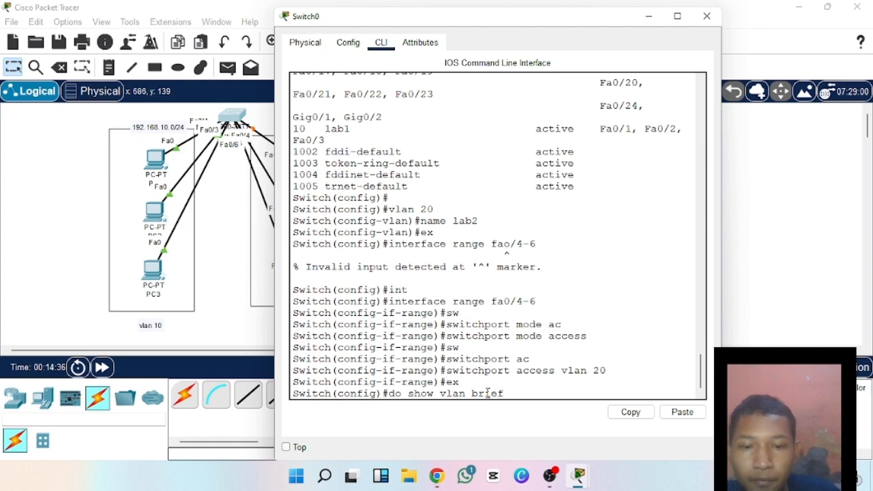
pyautogui.press('Return')
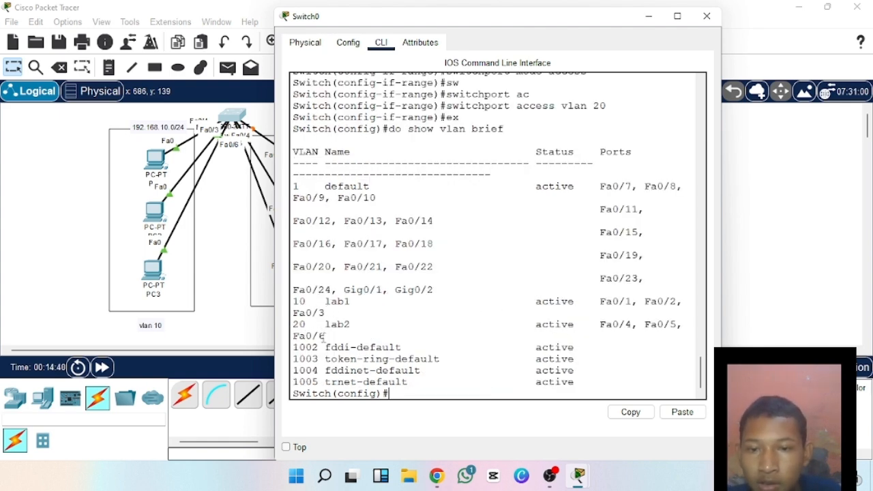
pyautogui.moveTo(305, 324); pyautogui.dragTo(362, 328)
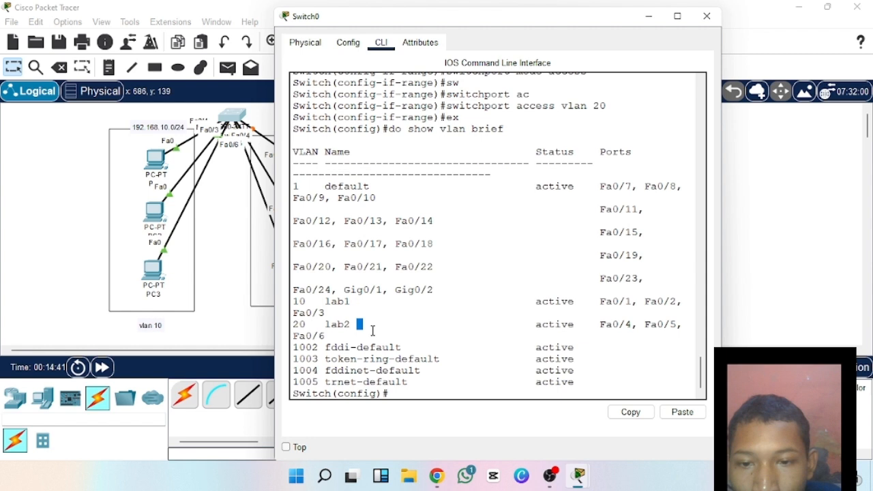
pyautogui.click(423, 317)
pyautogui.moveTo(595, 324); pyautogui.dragTo(470, 335)
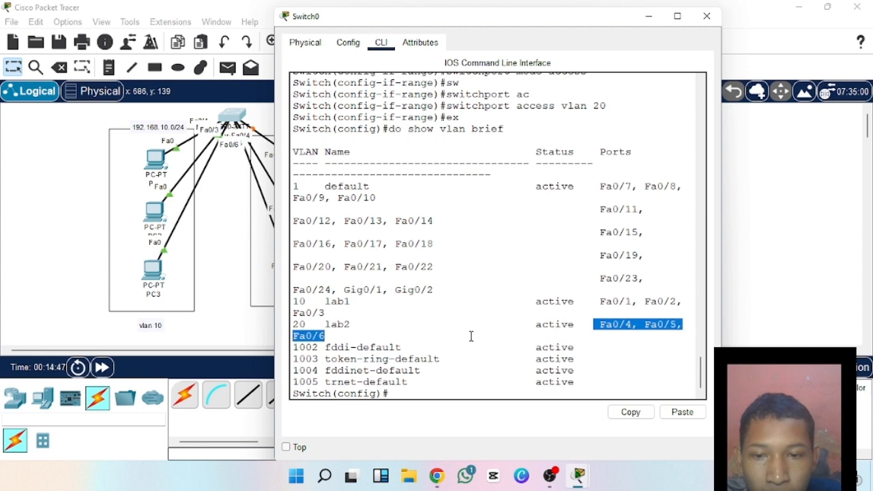
pyautogui.click(471, 335)
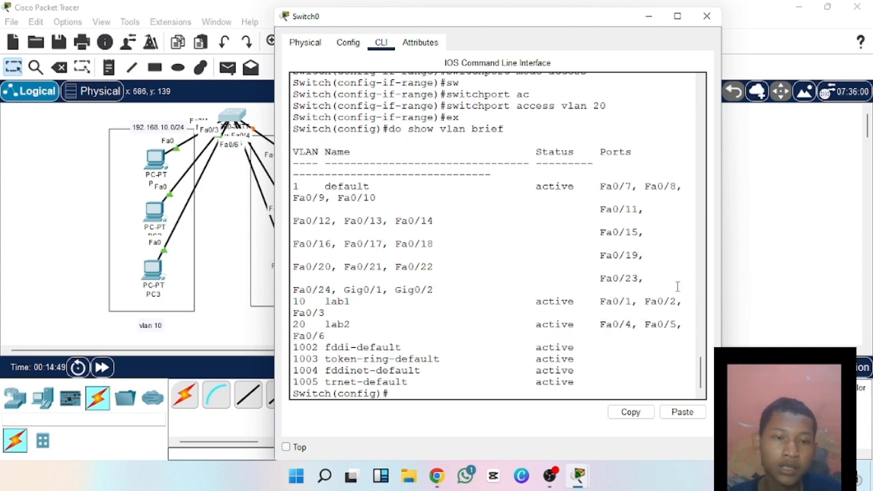
# Exit global configuration mode on the switch with the command ex.
pyautogui.moveTo(700, 369); pyautogui.dragTo(699, 399)
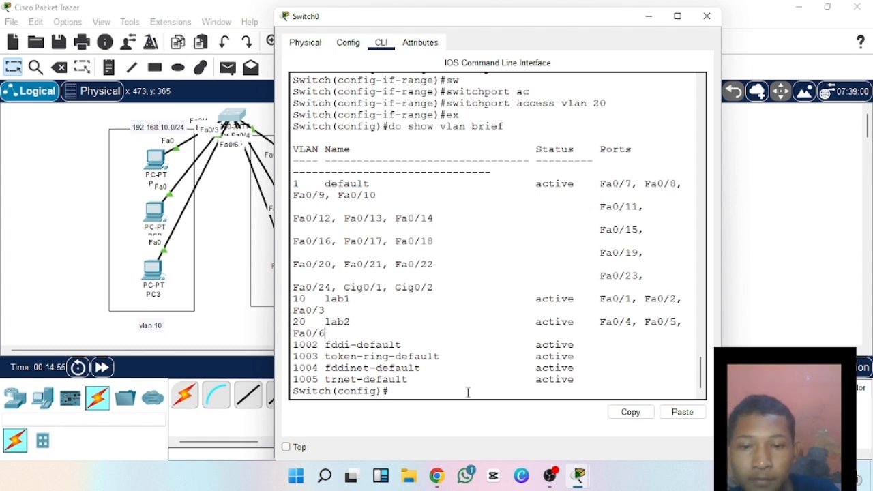
pyautogui.write('ex')
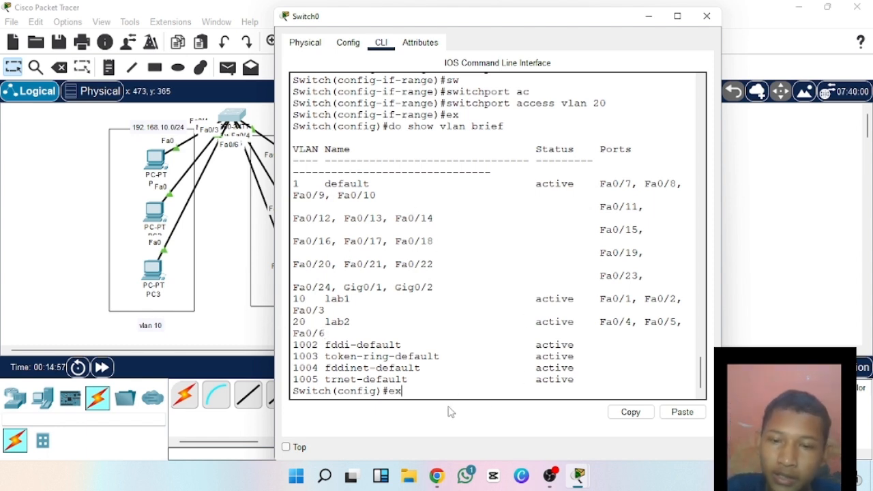
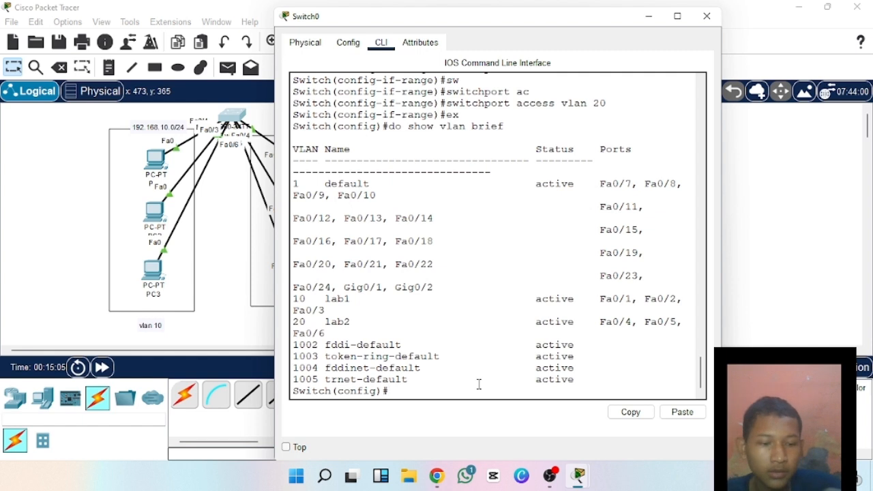
# Return the switch to privileged mode and display its MAC address table with show mac-address-table.
pyautogui.press('Return')
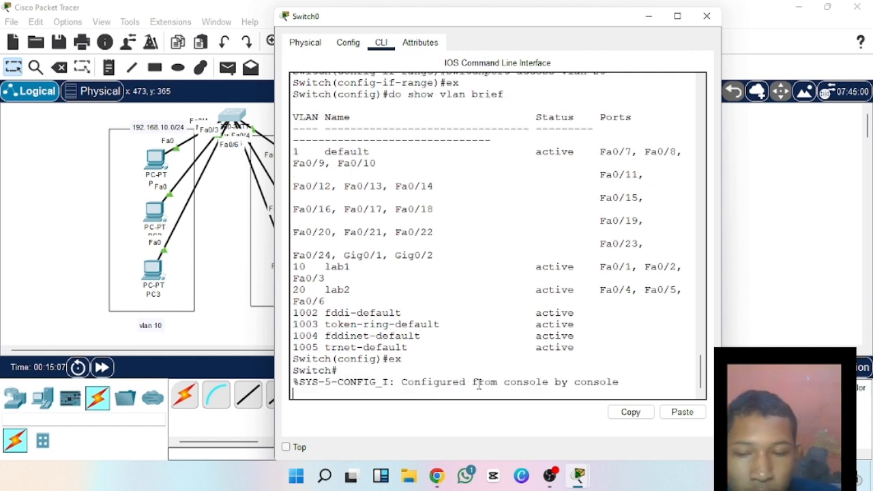
pyautogui.press('Return')
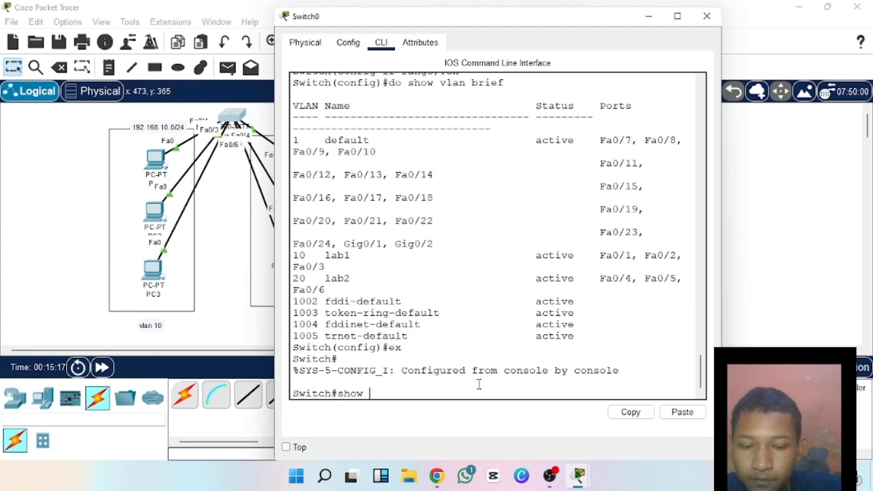
pyautogui.write('c')
pyautogui.press('Tab')
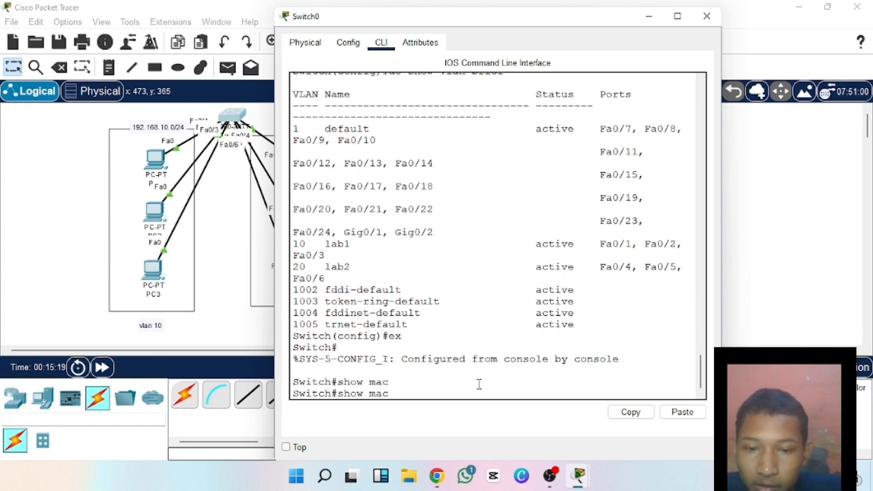
pyautogui.write('-')
pyautogui.press('Tab')
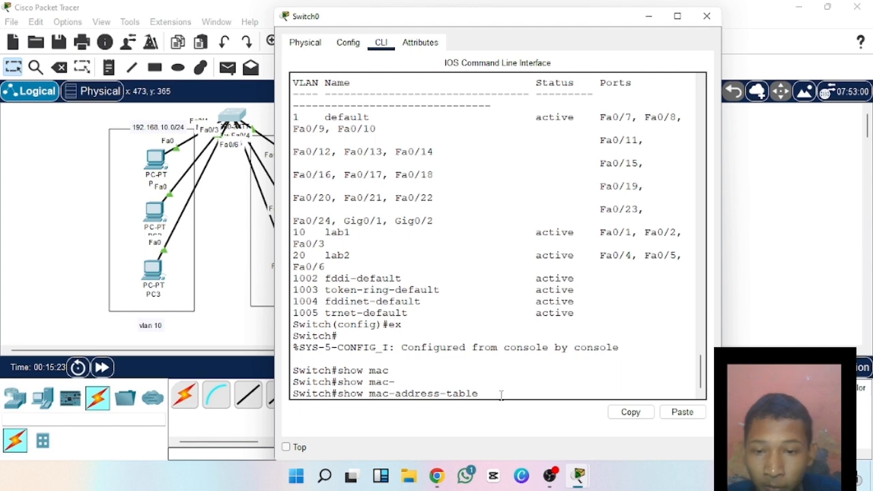
pyautogui.press('Return')
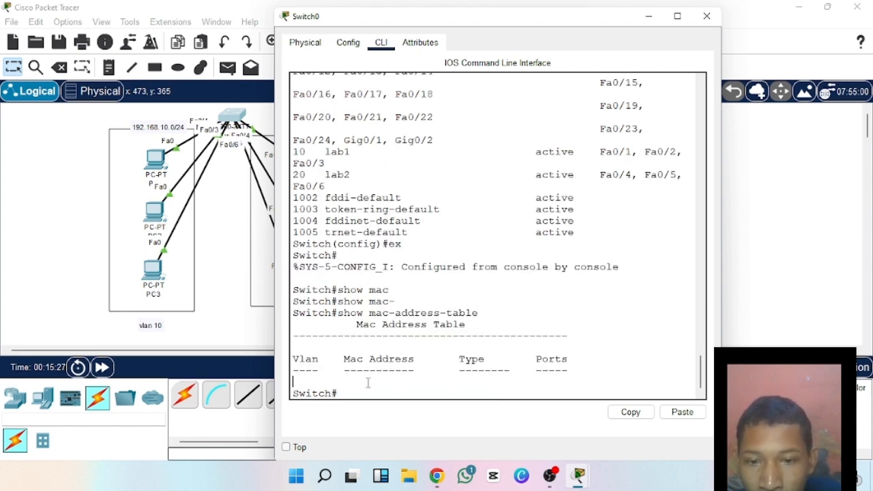
pyautogui.click(707, 16)
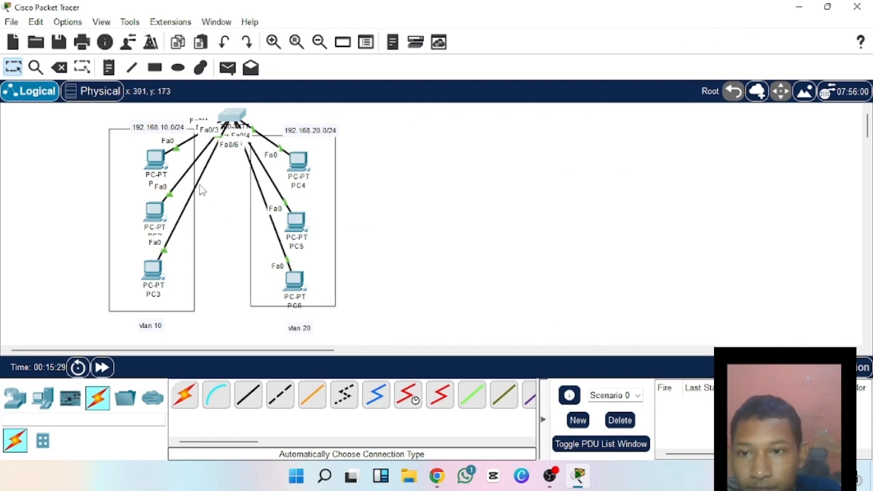
# Open PC1's command prompt and list its ARP table with the command arp -a.
pyautogui.click(154, 161)
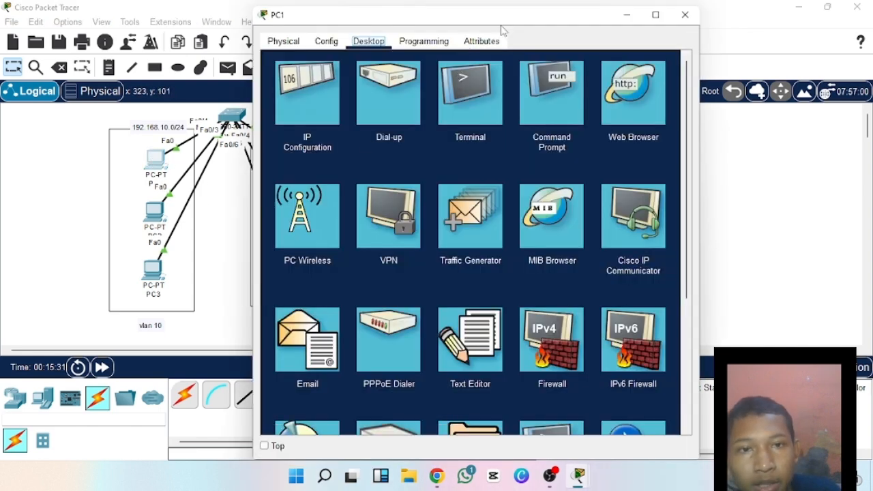
pyautogui.click(543, 88)
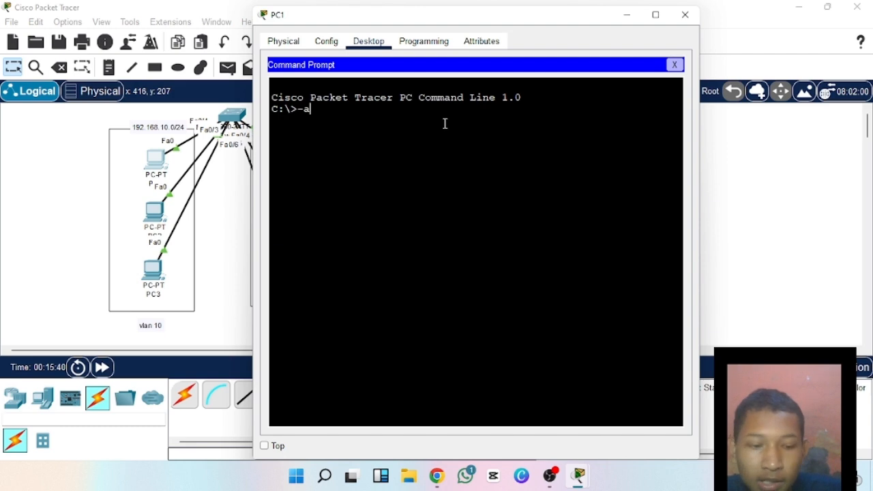
pyautogui.write('-a')
pyautogui.press('Return')
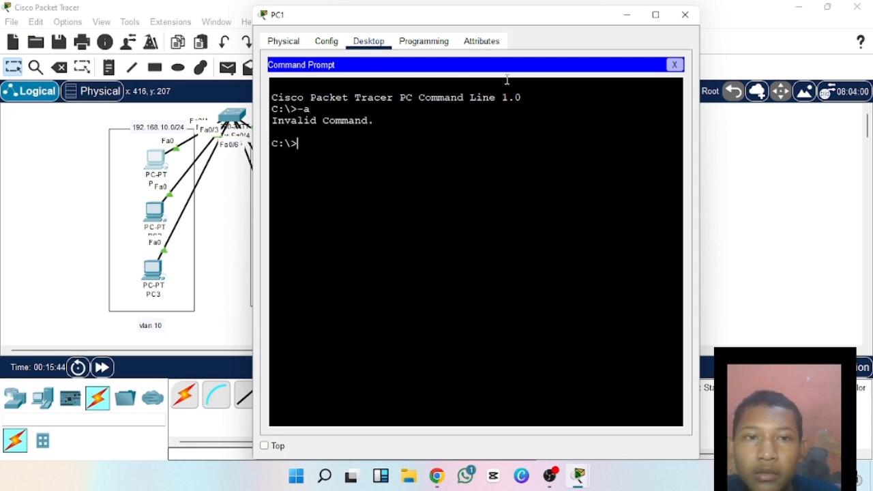
pyautogui.click(673, 64)
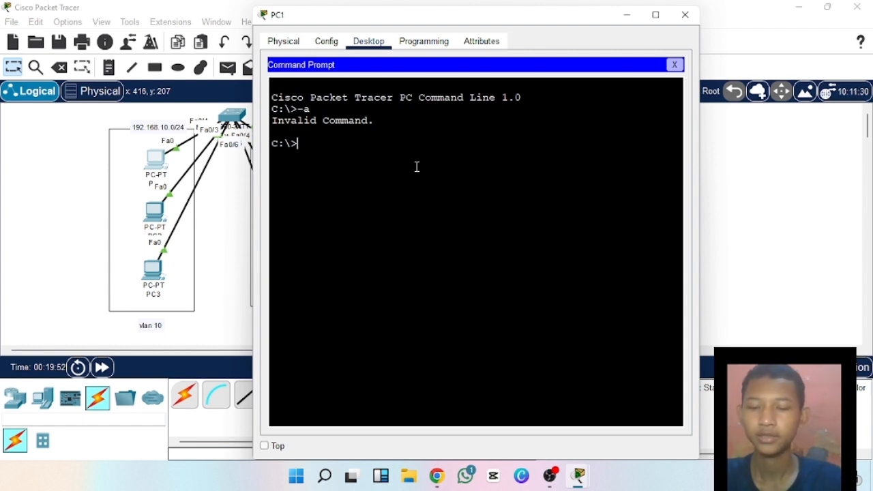
pyautogui.write('arp -a')
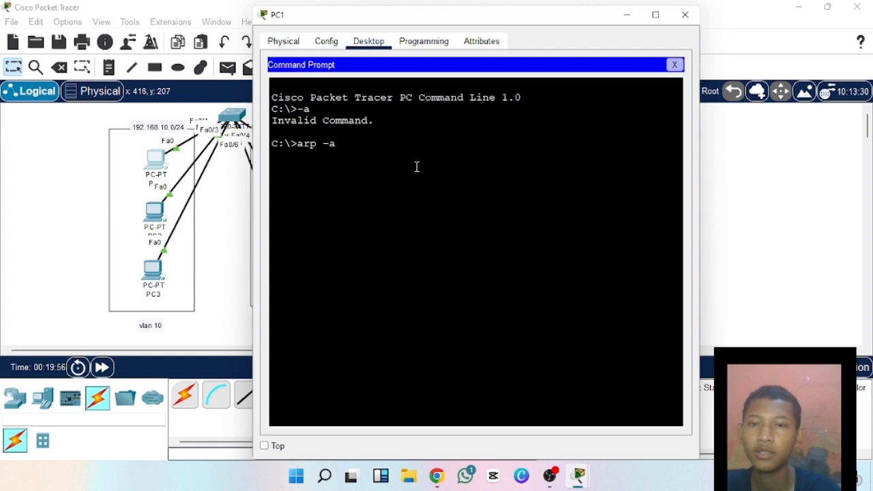
pyautogui.press('Return')
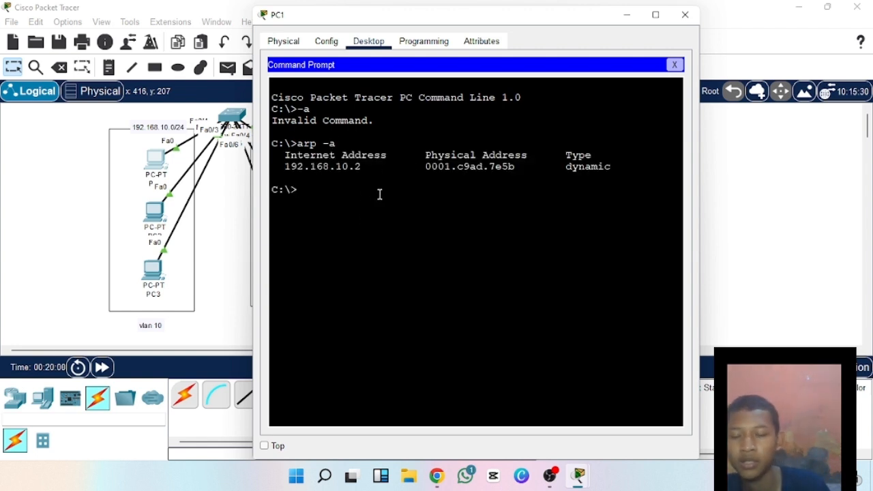
# Clear PC1's ARP table with arp -d and check it again with arp -a.
pyautogui.write('arp ')
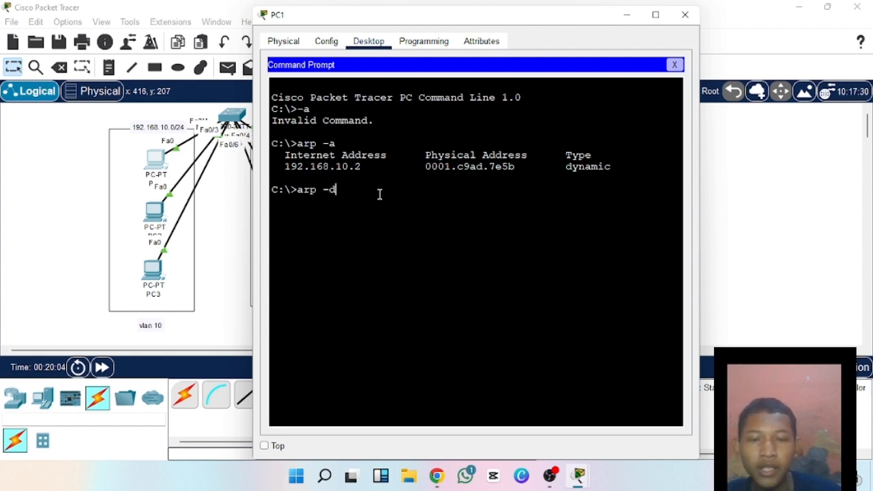
pyautogui.write('-d')
pyautogui.press('Return')
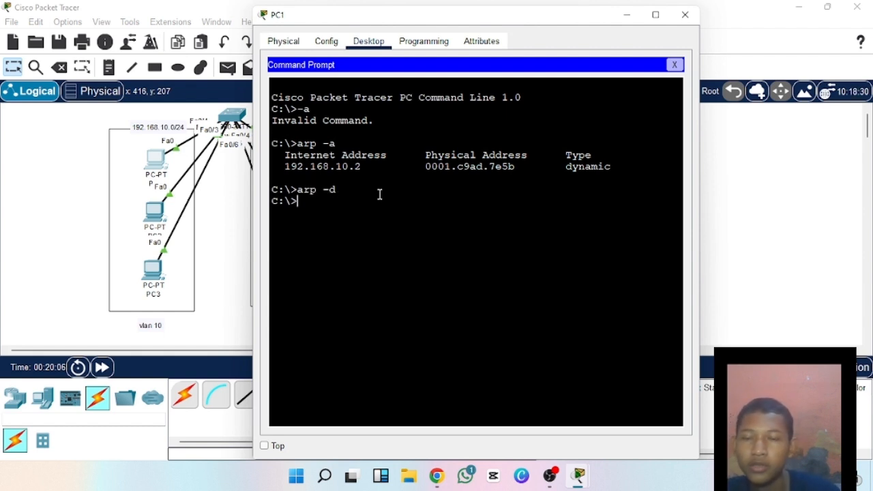
pyautogui.write('ar')
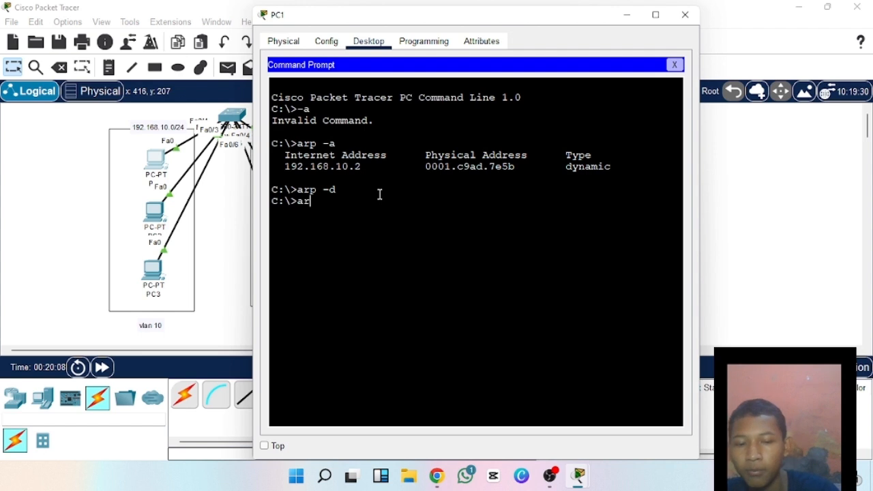
pyautogui.write('p')
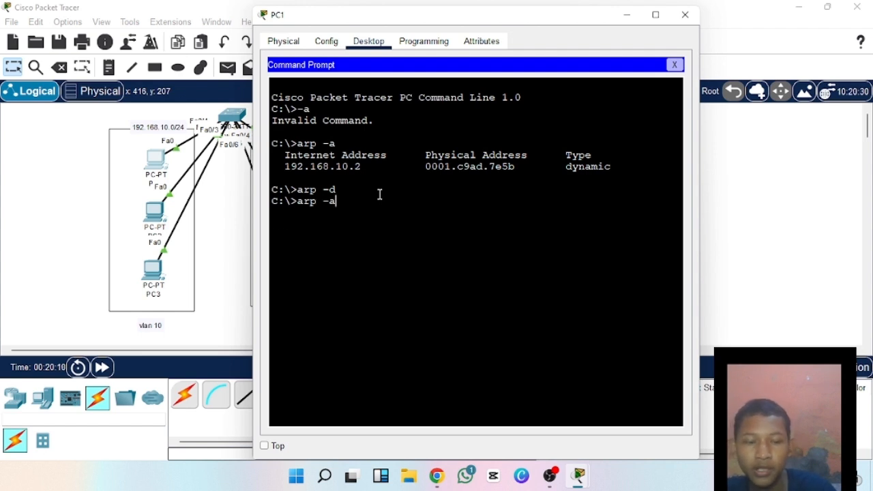
pyautogui.write(' -a')
pyautogui.press('Return')
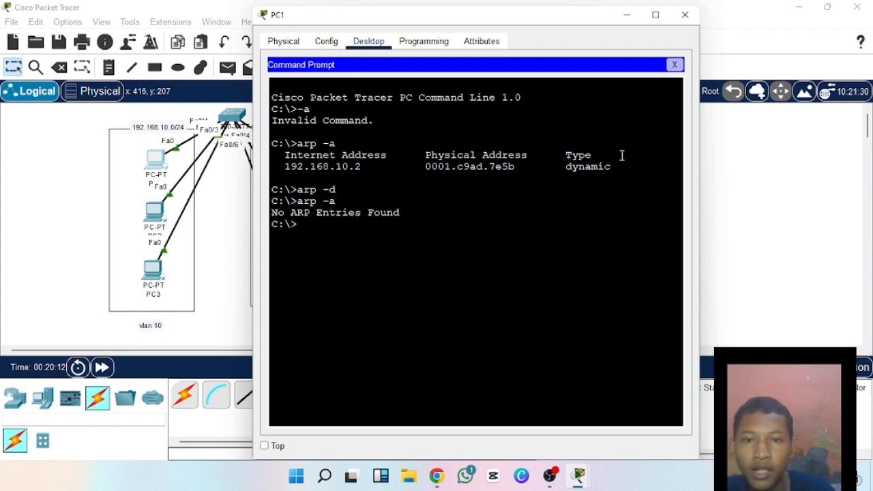
pyautogui.click(686, 14)
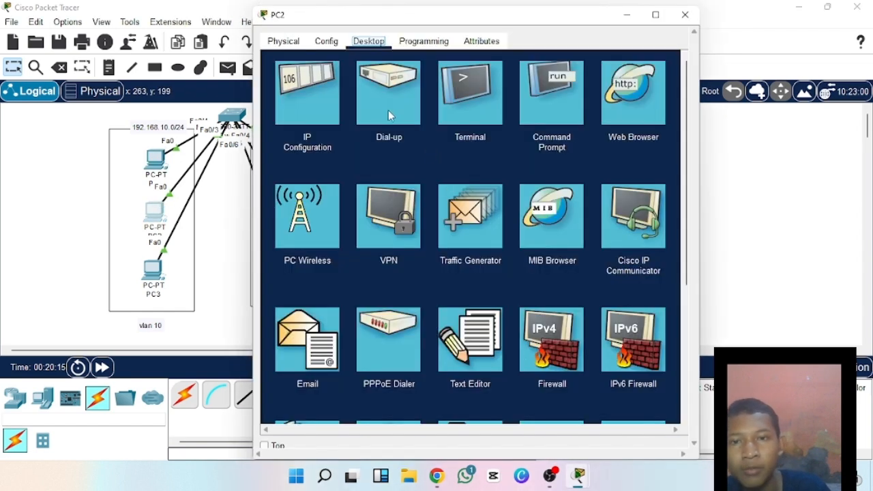
# In PC2's command prompt, list the ARP table with arp -a and clear it with arp -d.
pyautogui.click(570, 96)
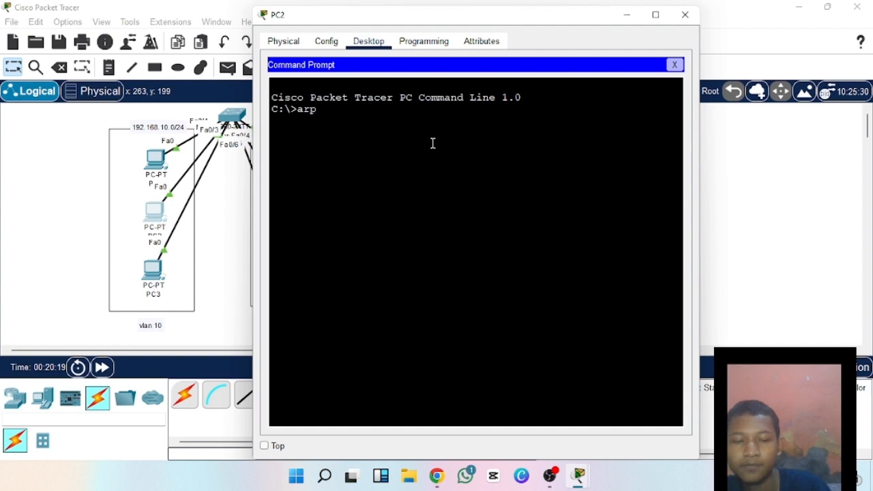
pyautogui.write('arp -a')
pyautogui.press('Return')
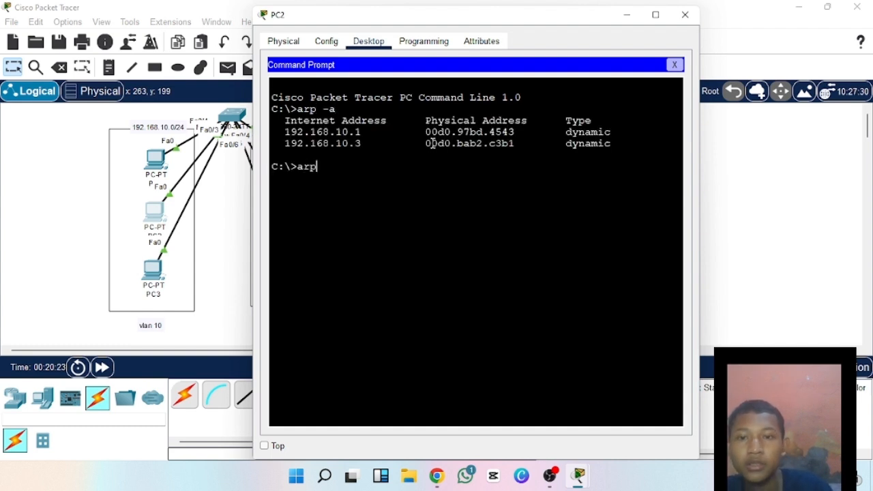
pyautogui.write('arp -d')
pyautogui.press('Return')
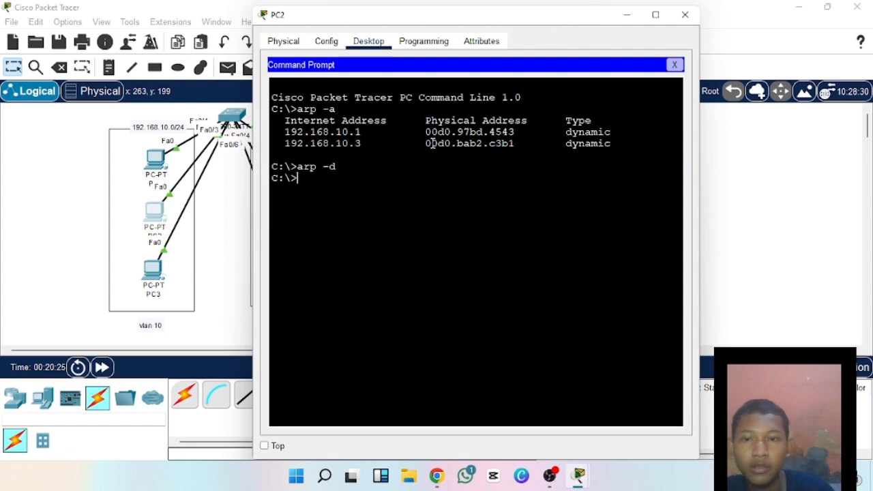
pyautogui.click(685, 14)
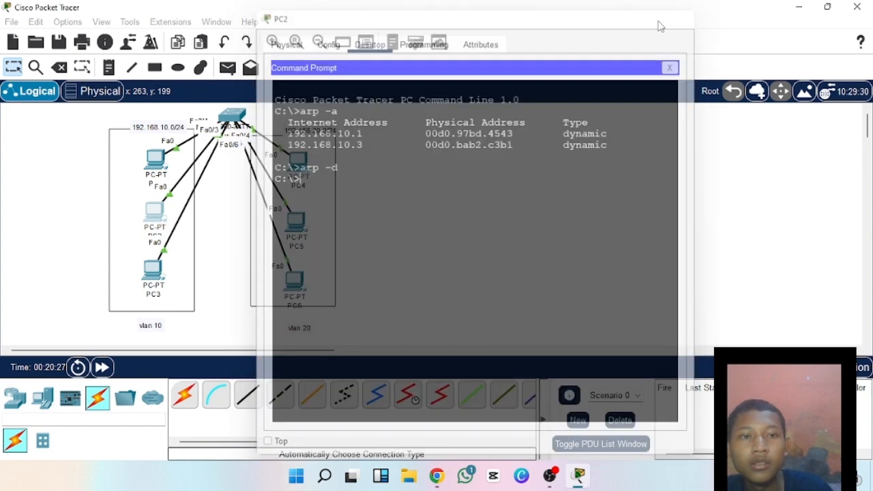
# In PC3's command prompt, list the ARP table with arp -a and clear it with arp -d.
pyautogui.click(156, 271)
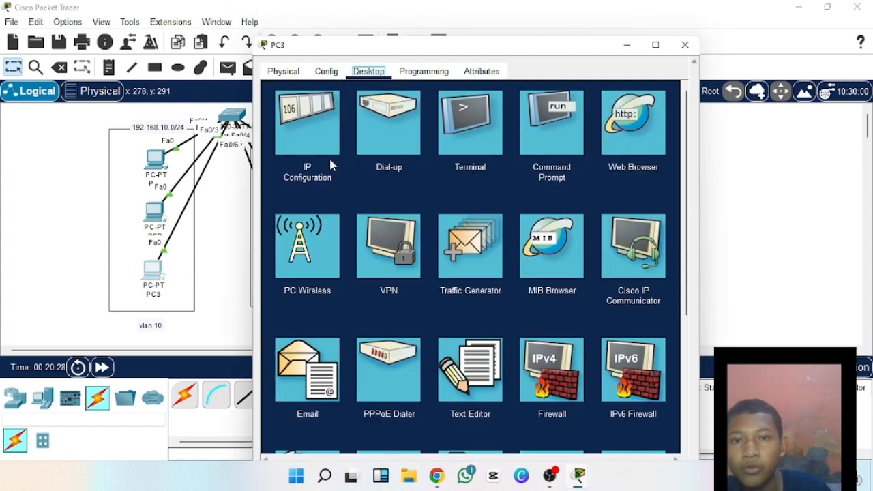
pyautogui.click(555, 102)
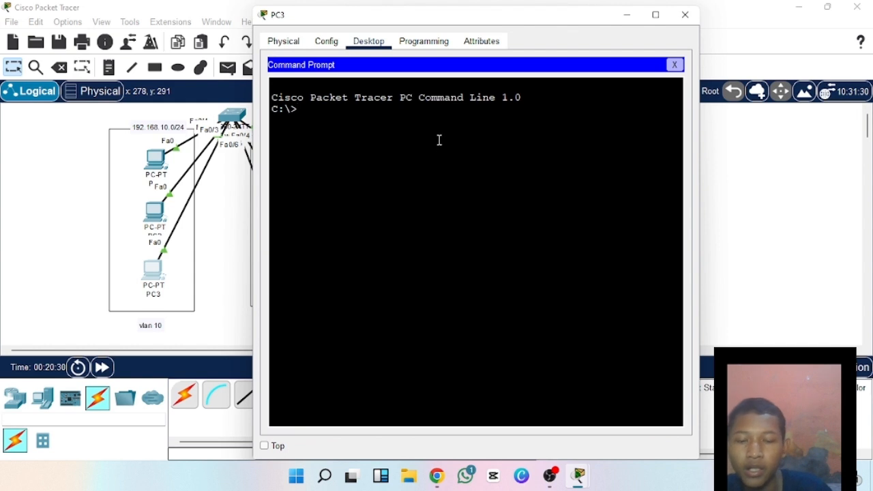
pyautogui.write('arp -a')
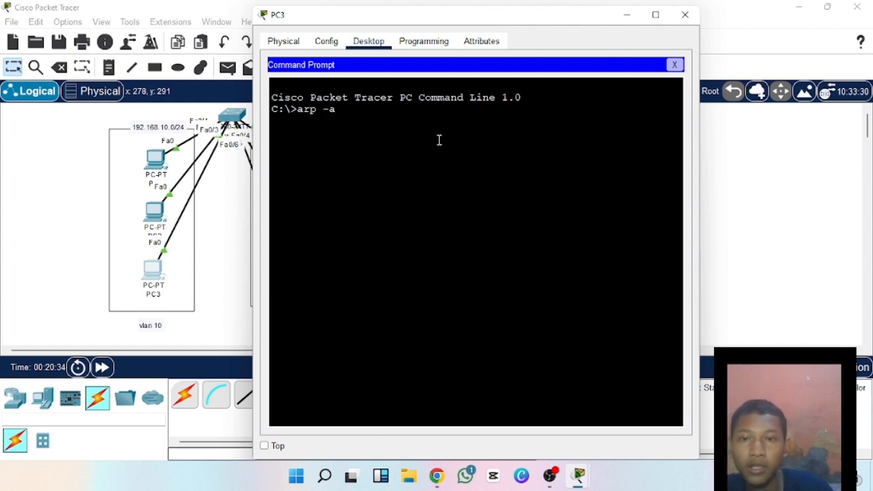
pyautogui.press('Return')
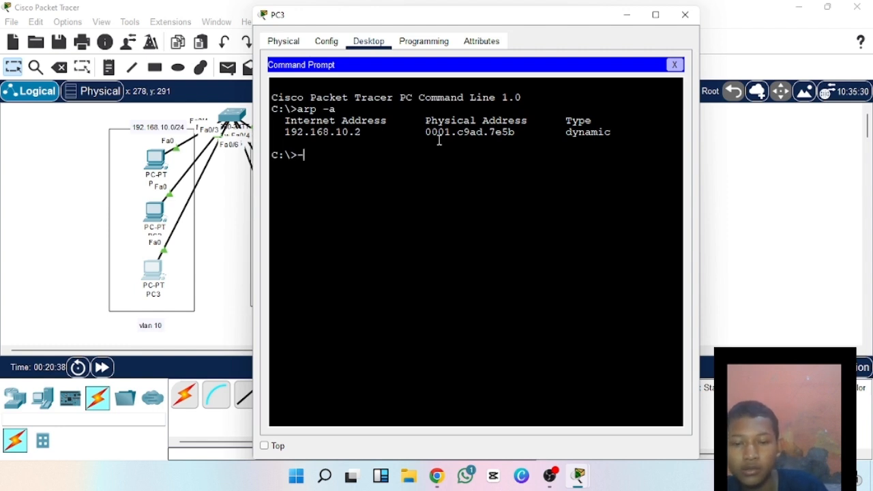
pyautogui.write('arp -')
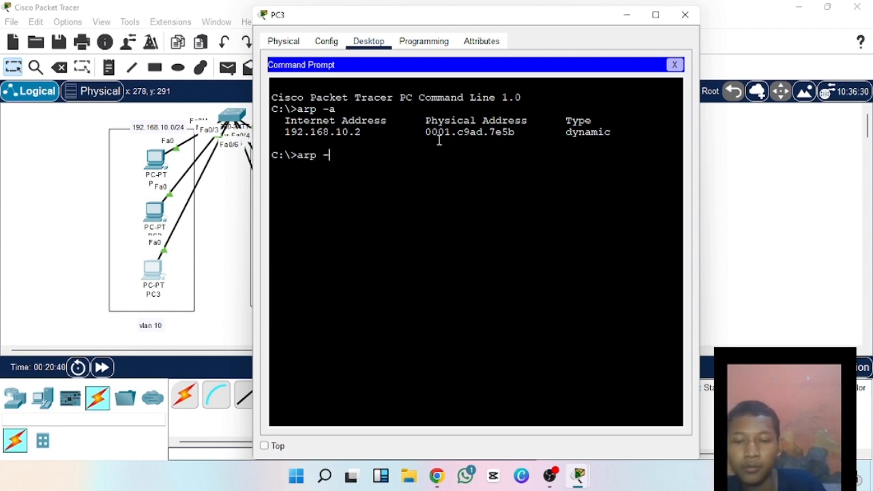
pyautogui.write('d')
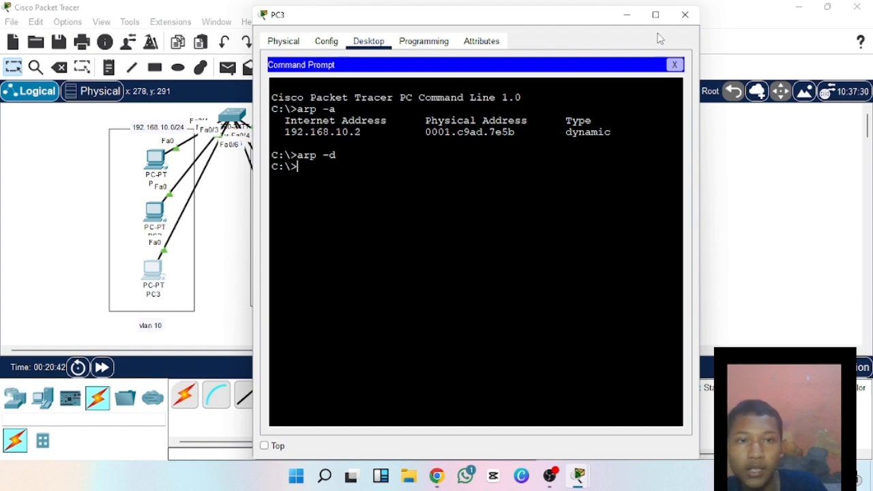
pyautogui.click(684, 14)
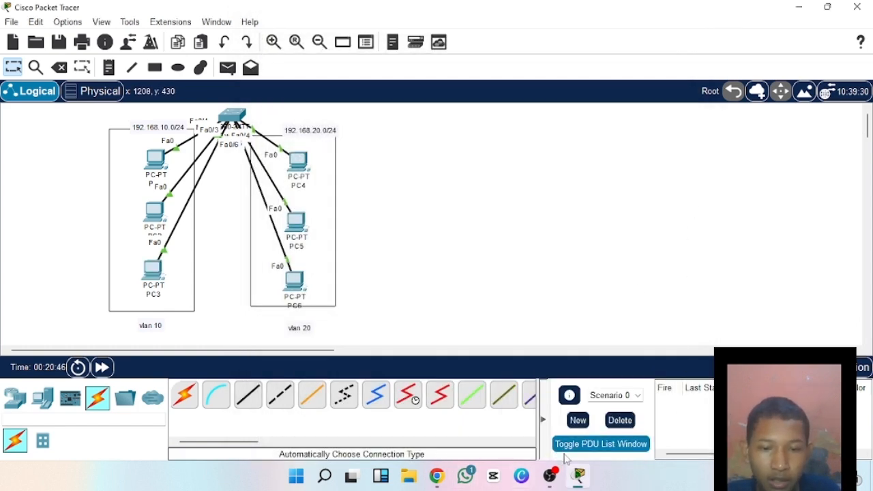
# In Simulation mode, create a simple PDU from PC1 to PC3 and widen the simulation panel.
pyautogui.moveTo(320, 350); pyautogui.dragTo(254, 349)
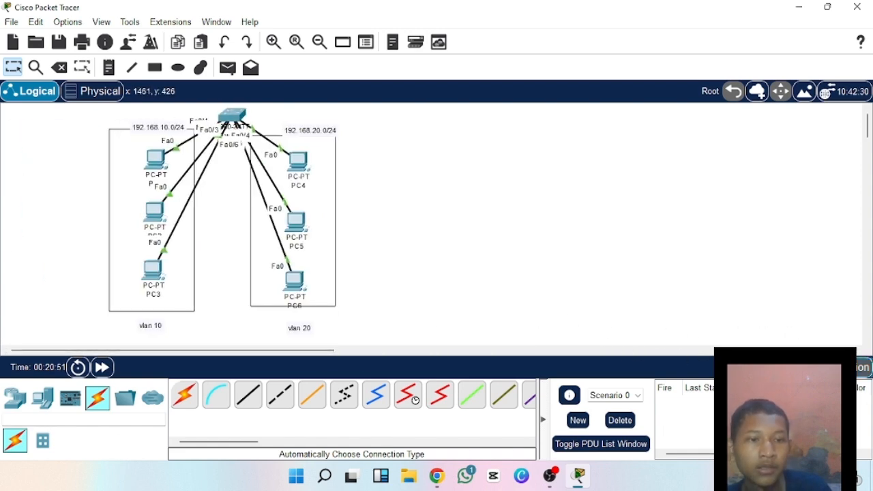
pyautogui.click(833, 367)
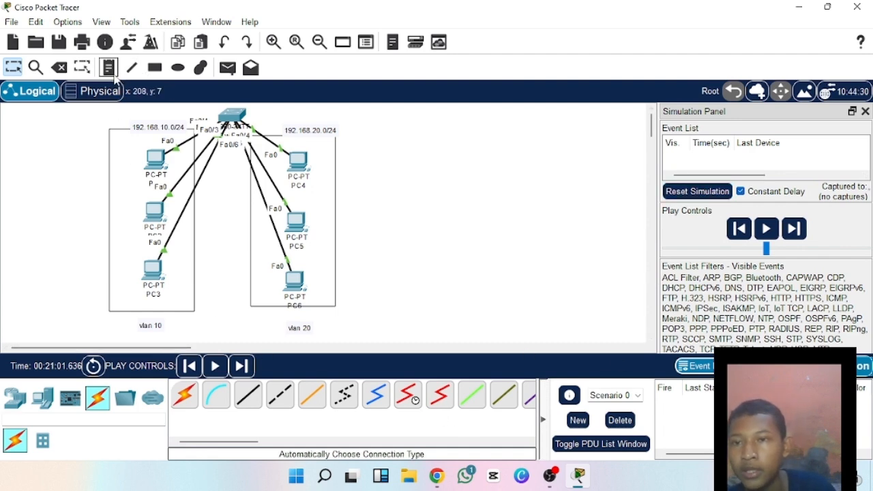
pyautogui.click(227, 67)
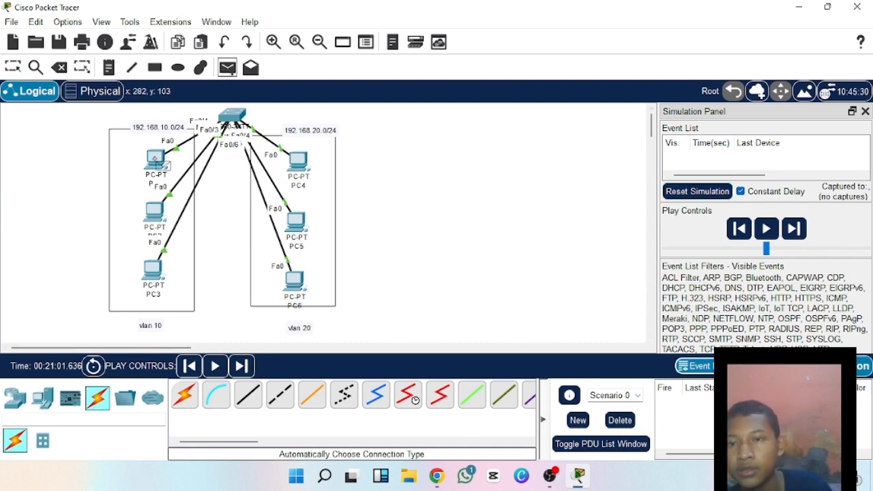
pyautogui.click(157, 161)
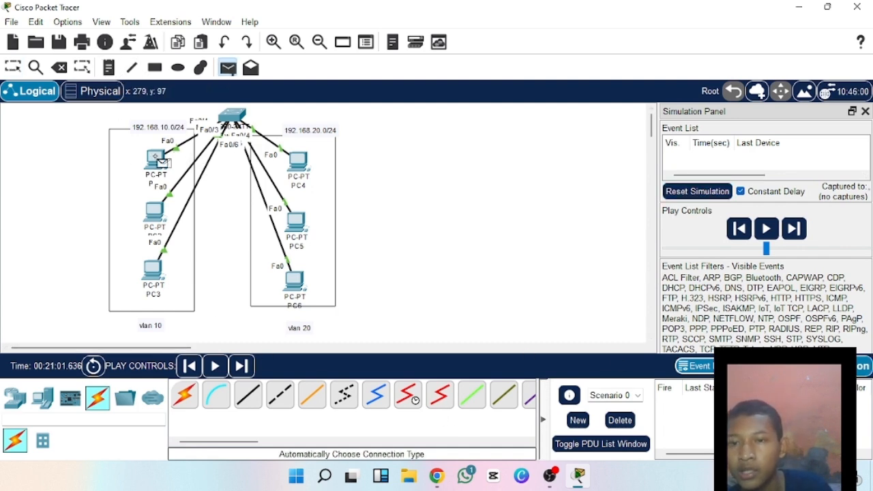
pyautogui.click(158, 273)
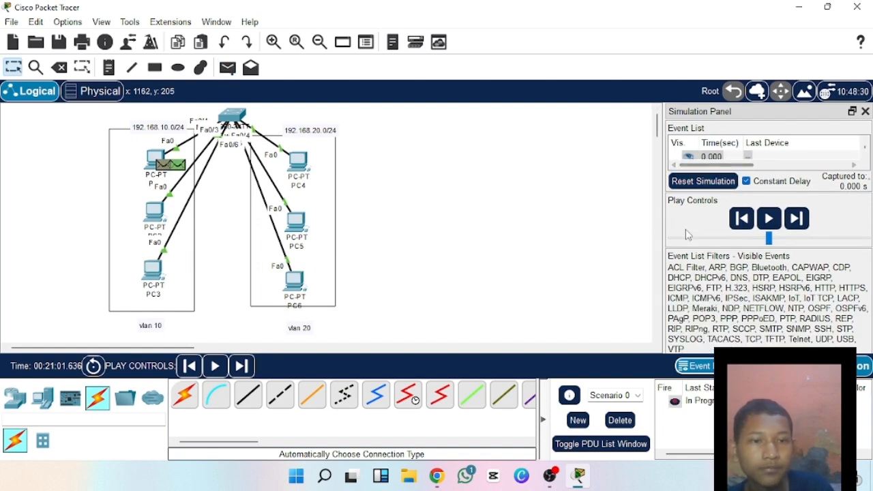
pyautogui.moveTo(664, 235); pyautogui.dragTo(627, 234)
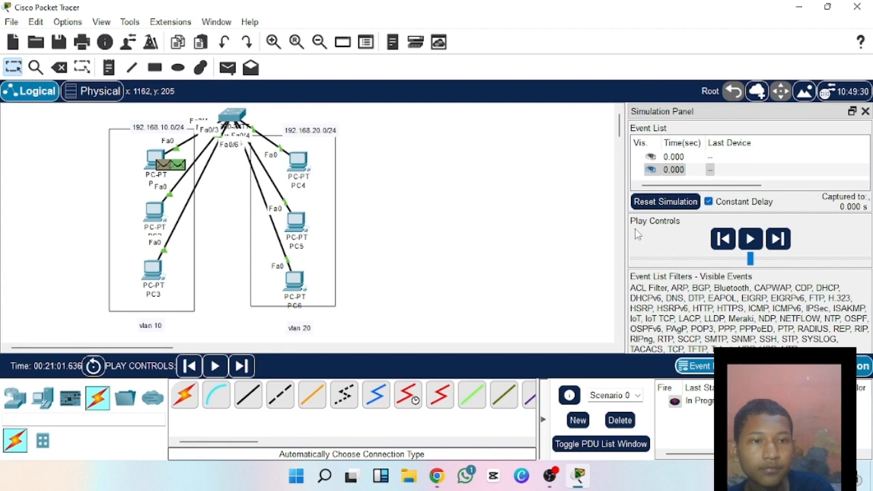
# Undock the simulation panel and examine the PDU information of PC1's ARP event, closing it when done.
pyautogui.doubleClick(760, 117)
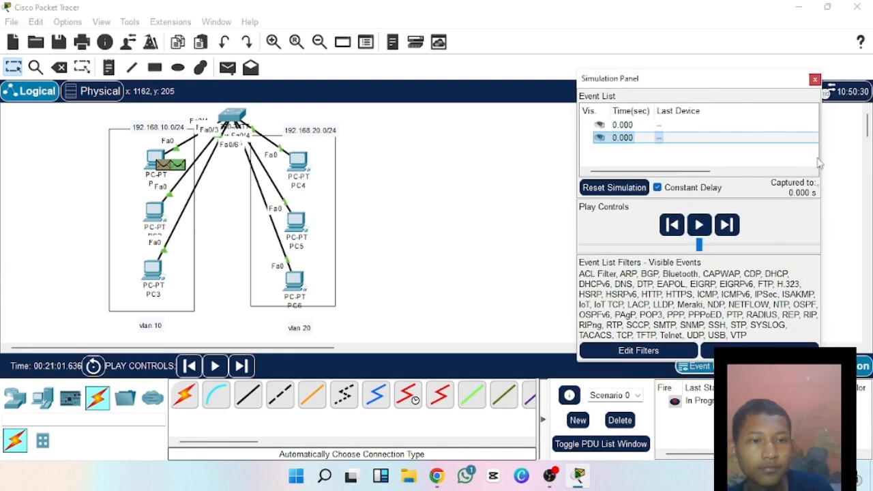
pyautogui.click(818, 193)
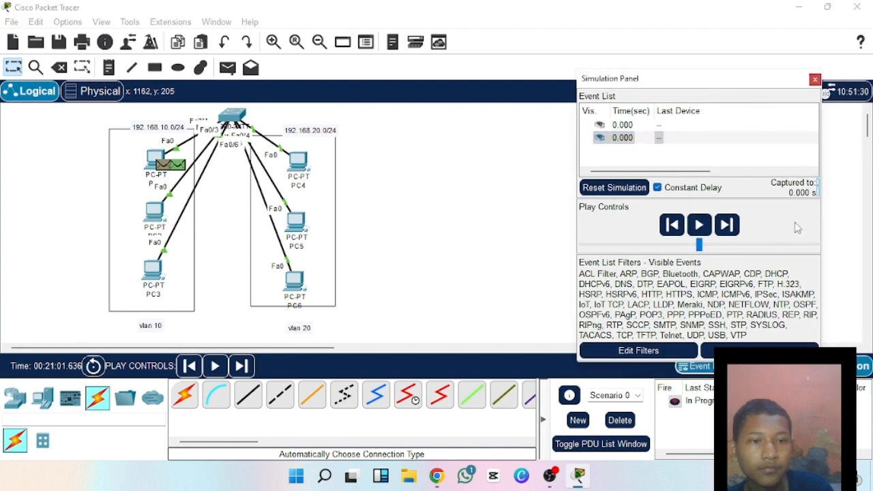
pyautogui.moveTo(702, 172); pyautogui.dragTo(802, 179)
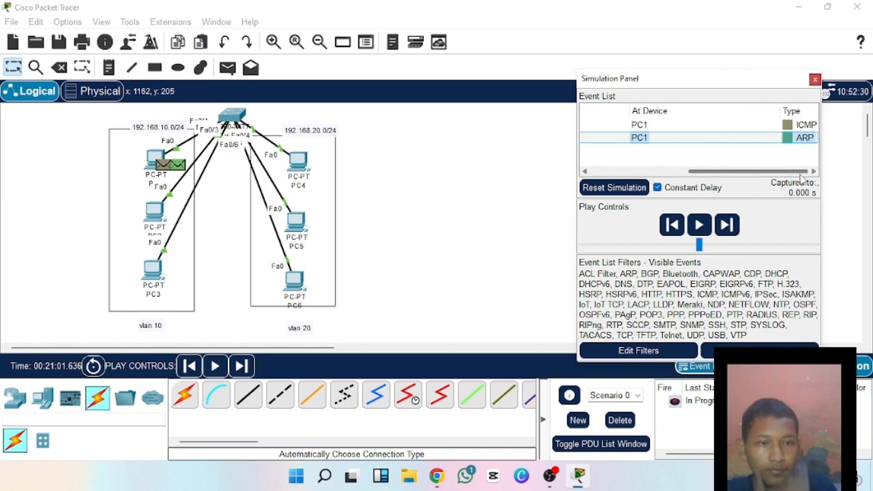
pyautogui.click(810, 138)
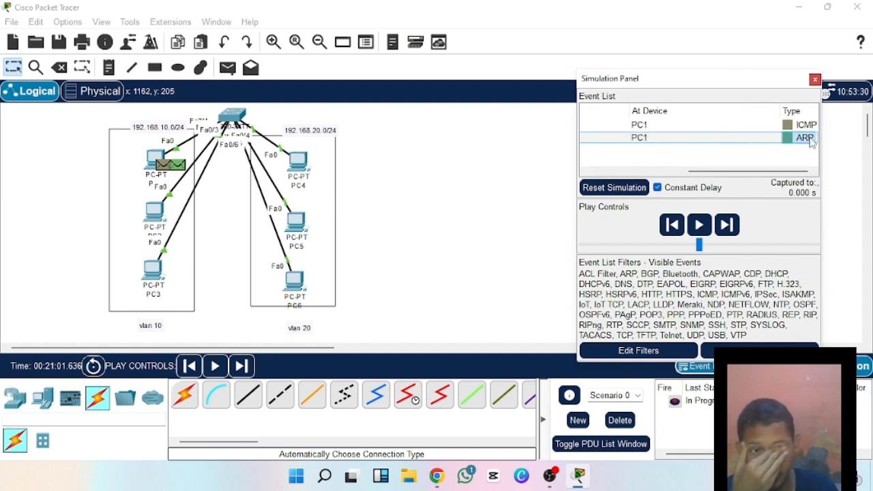
pyautogui.click(811, 139)
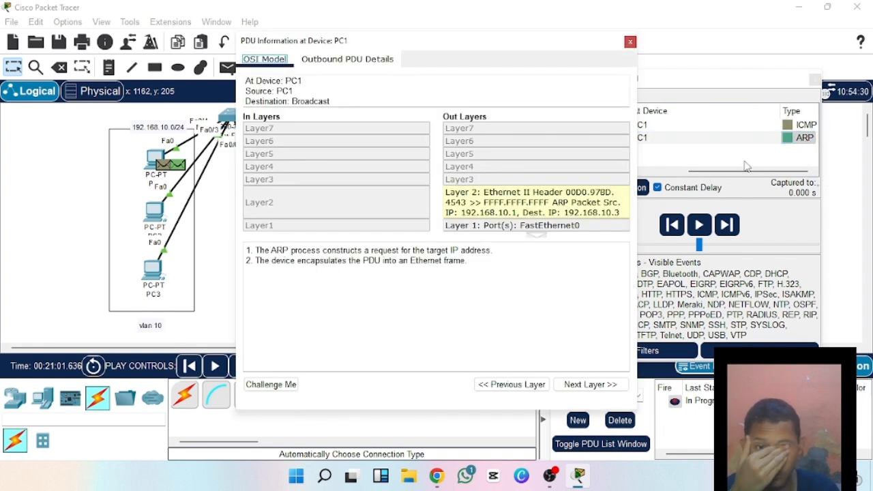
pyautogui.click(630, 42)
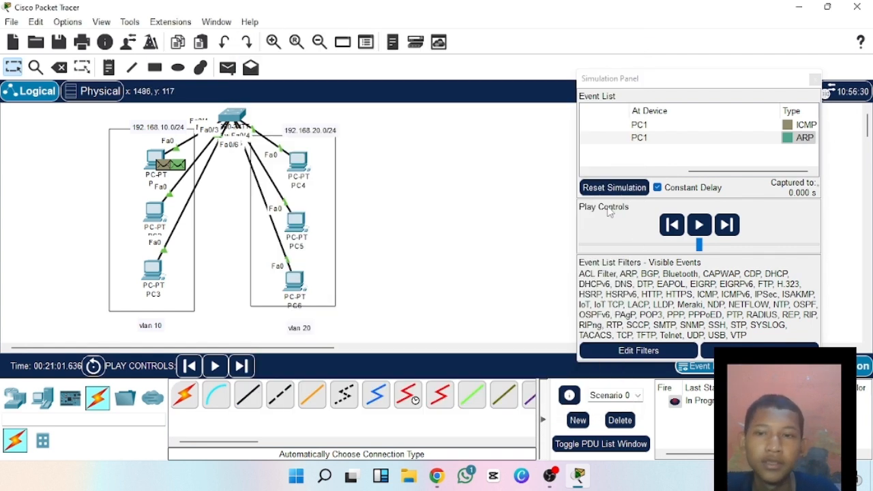
# Advance the simulation by two steps to follow PC1's ARP request through the switch, and shift the switch slightly to the left.
pyautogui.click(732, 232)
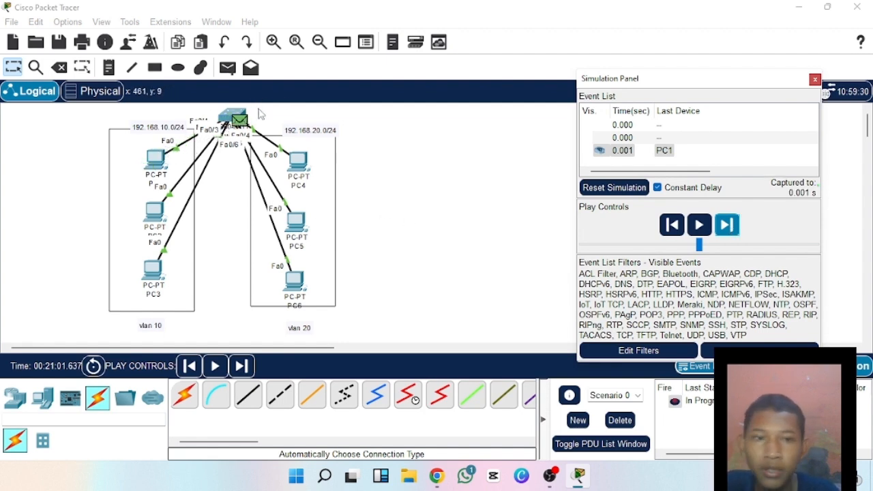
pyautogui.moveTo(707, 171); pyautogui.dragTo(808, 169)
pyautogui.click(729, 232)
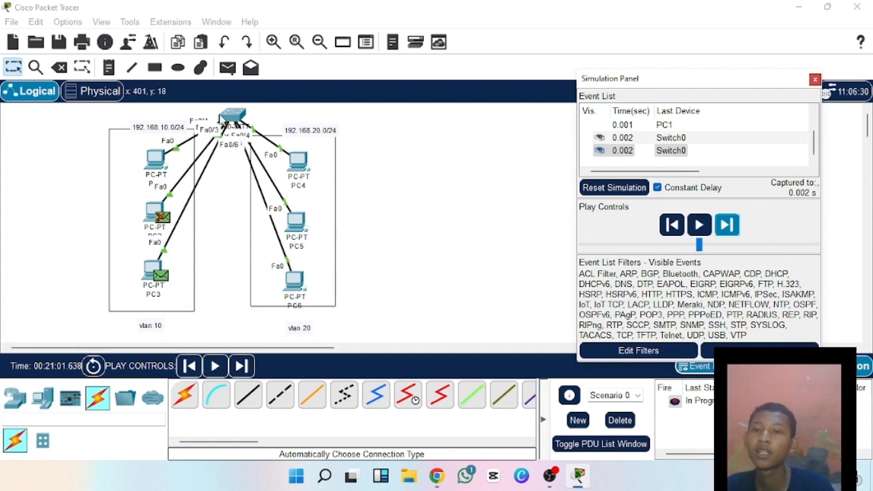
pyautogui.click(237, 115)
pyautogui.moveTo(237, 116); pyautogui.dragTo(225, 114)
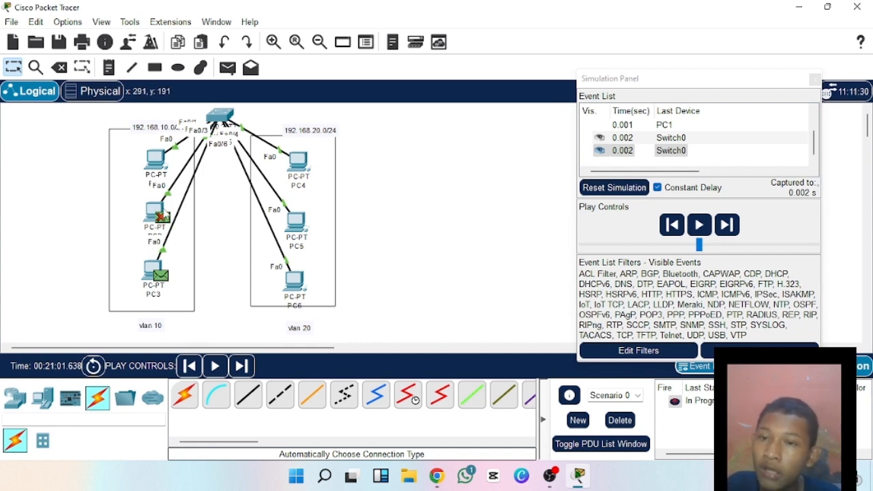
# Step the simulation forward four more times to follow the ARP reply and the ICMP packet to PC3, and close the simulation panel.
pyautogui.click(727, 225)
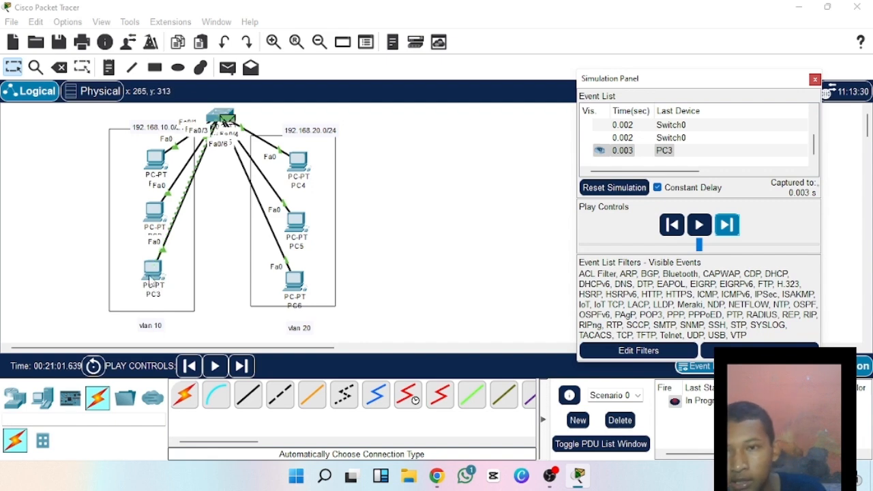
pyautogui.click(727, 225)
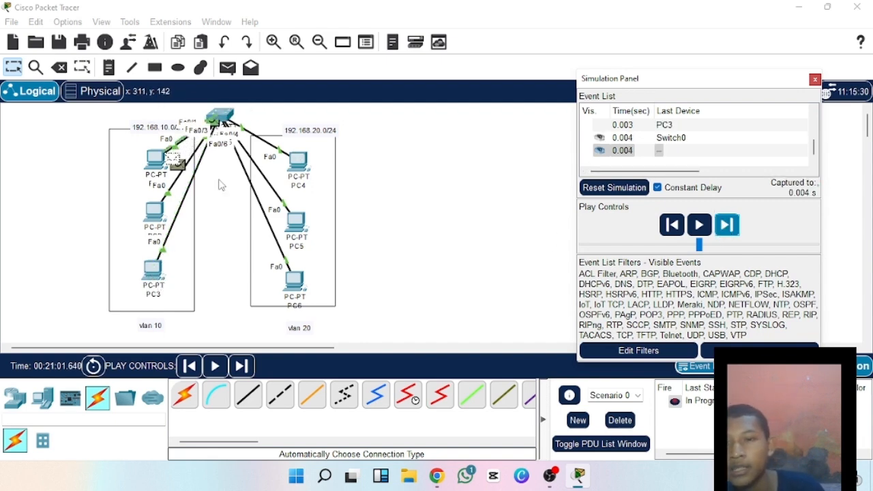
pyautogui.click(727, 225)
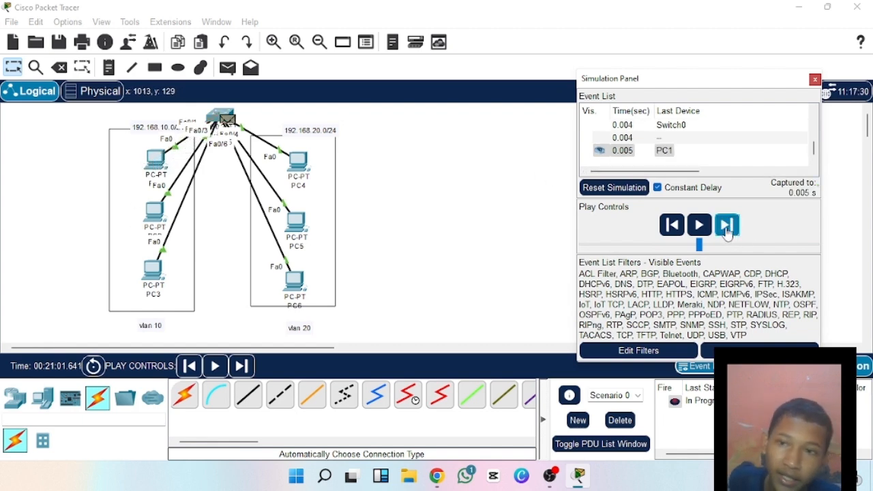
pyautogui.click(722, 232)
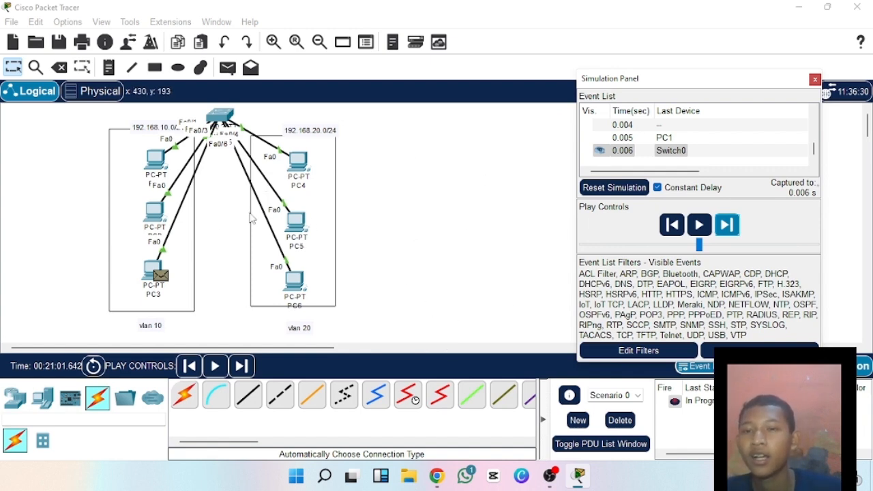
pyautogui.moveTo(556, 484)
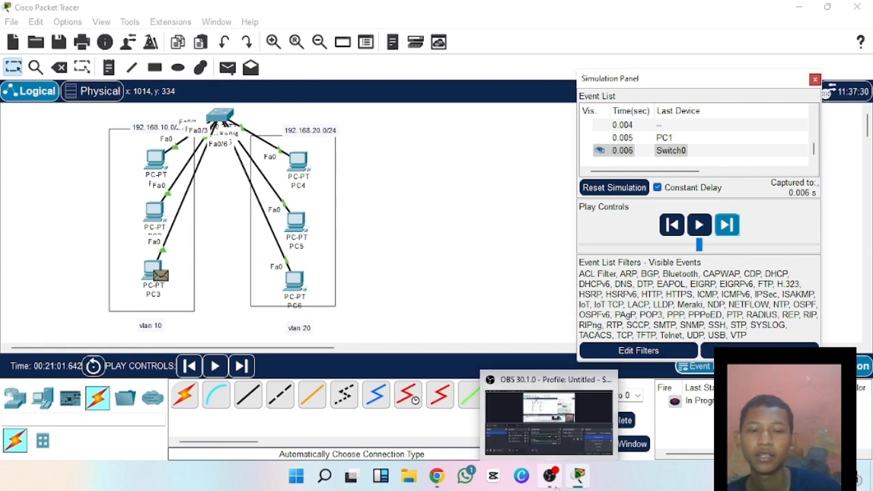
pyautogui.click(815, 80)
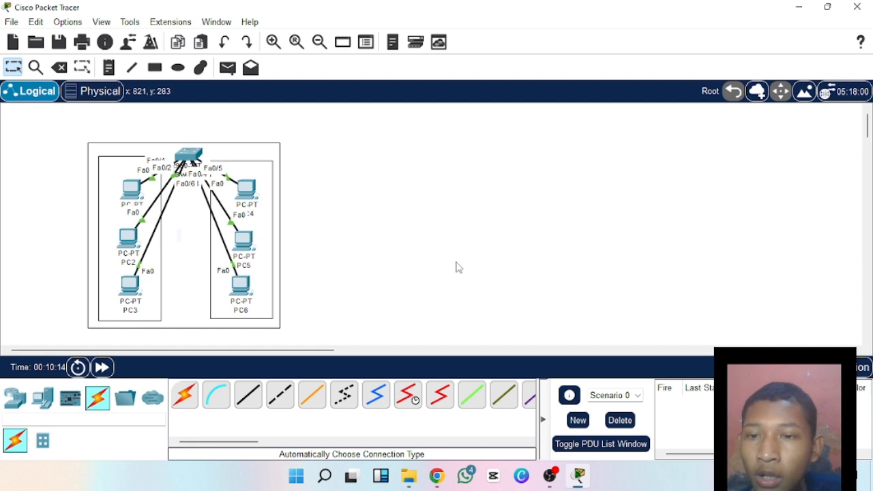
# Place six PCs in two columns of three to the right of the existing network.
pyautogui.click(42, 397)
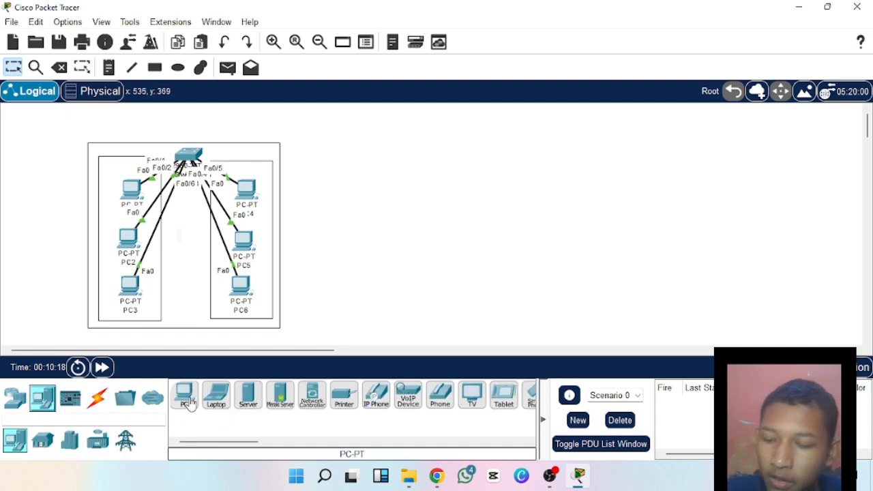
pyautogui.click(186, 399)
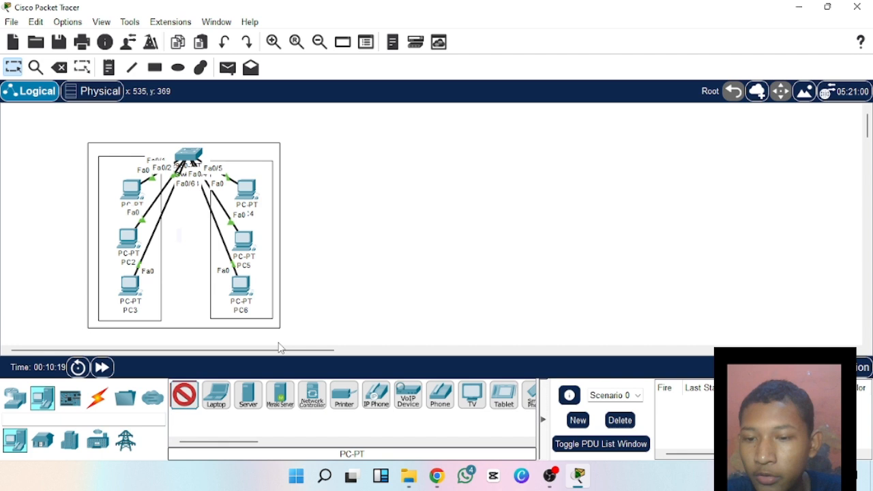
pyautogui.click(341, 178)
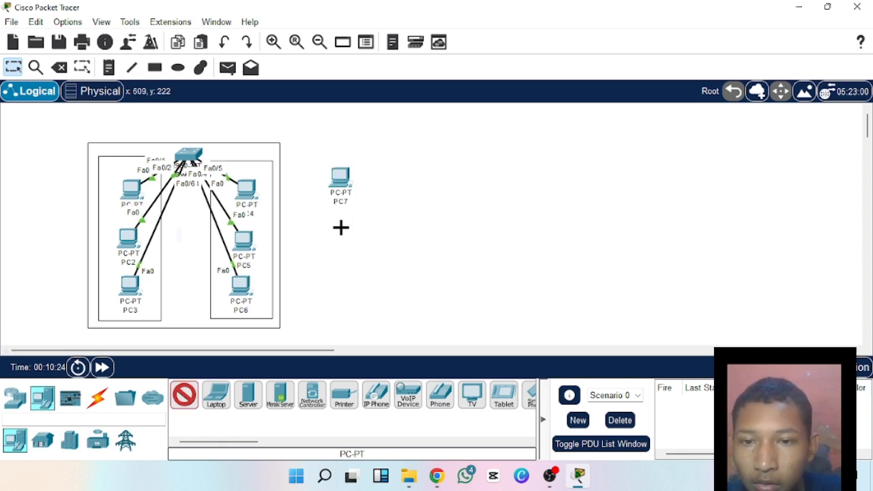
pyautogui.click(336, 234)
pyautogui.click(336, 301)
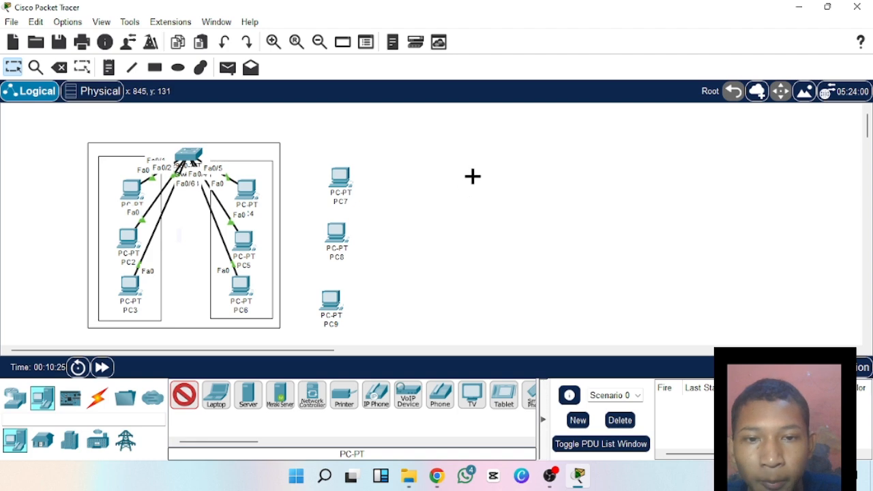
pyautogui.click(471, 177)
pyautogui.click(469, 235)
pyautogui.click(469, 304)
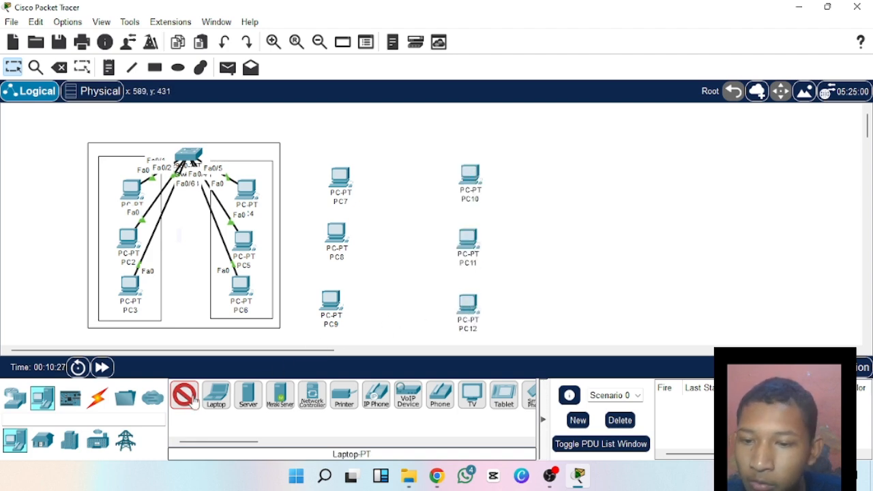
pyautogui.click(184, 394)
# Add a 2960 switch above and between the two new columns of PCs.
pyautogui.click(15, 397)
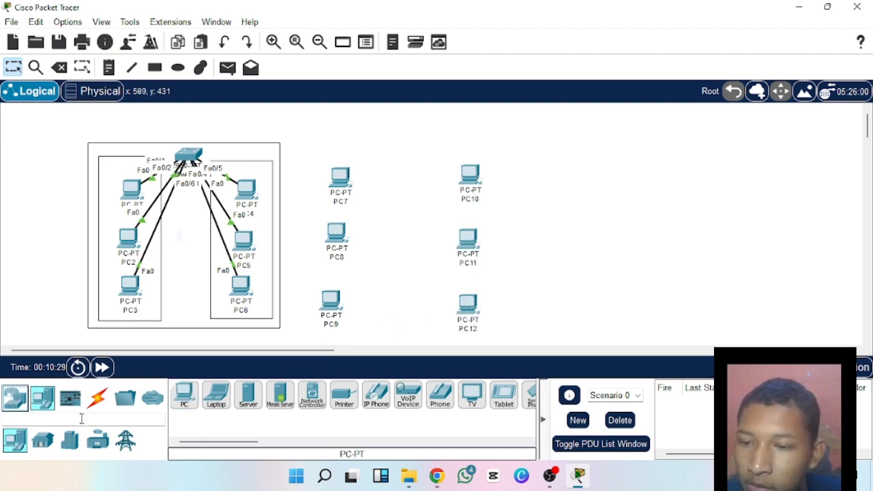
pyautogui.click(43, 440)
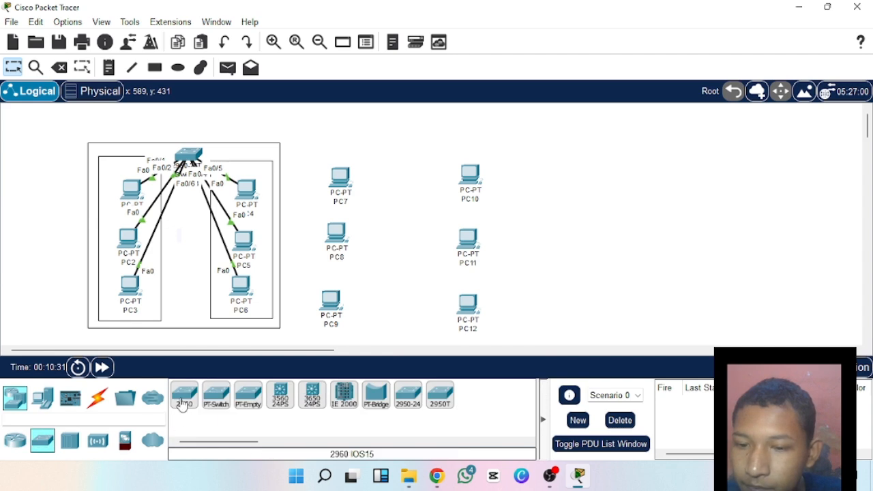
pyautogui.click(184, 396)
pyautogui.click(397, 157)
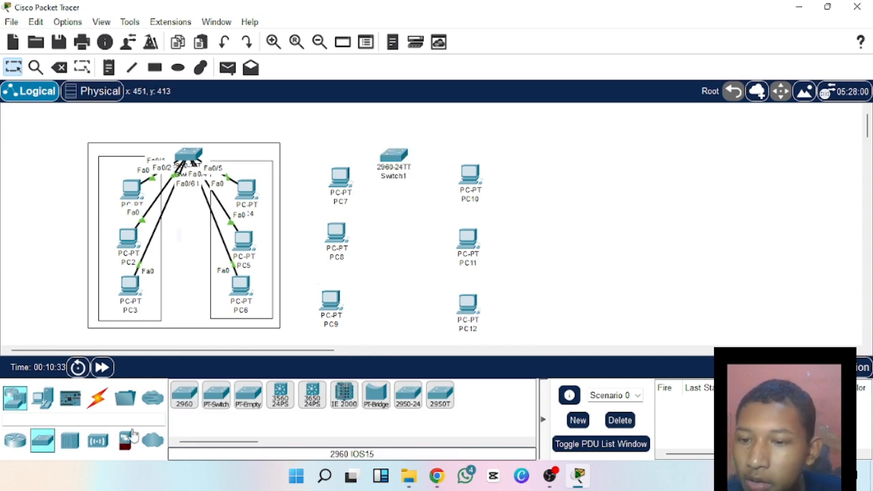
# Connect PC7, PC8 and PC9 to Switch1 using automatically chosen connection types.
pyautogui.click(97, 399)
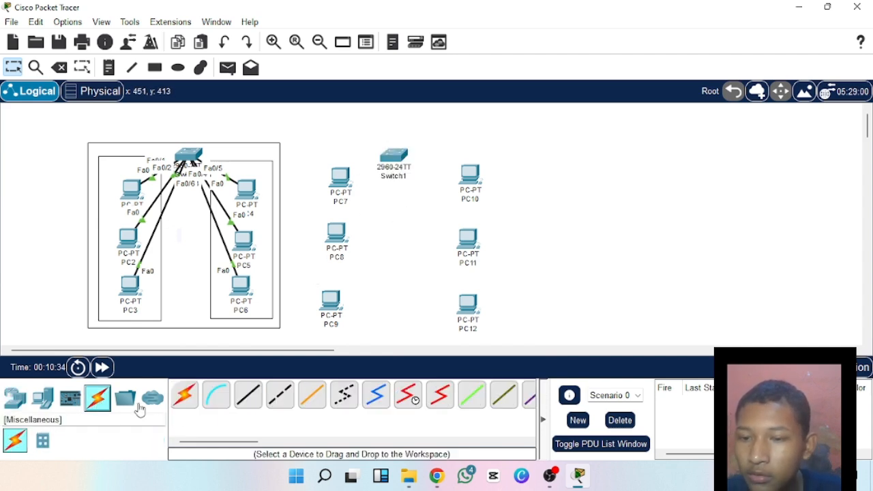
pyautogui.click(186, 397)
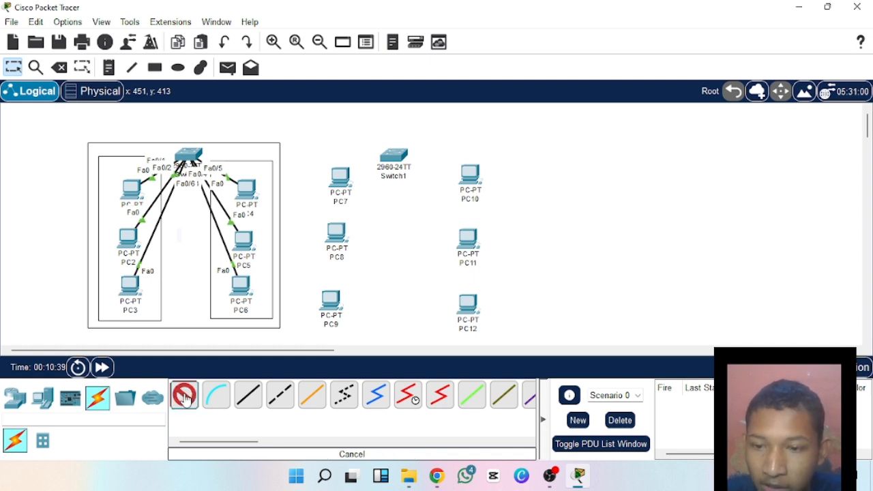
pyautogui.click(341, 178)
pyautogui.click(393, 157)
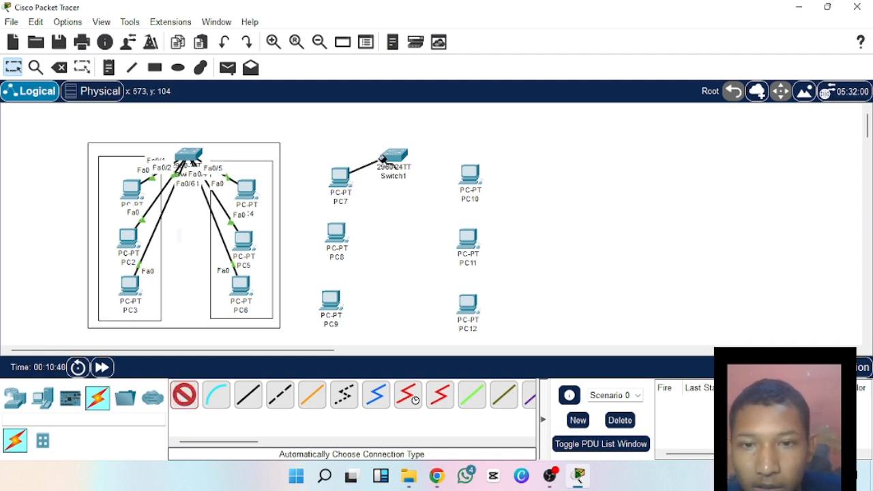
pyautogui.click(341, 232)
pyautogui.click(393, 157)
pyautogui.click(331, 300)
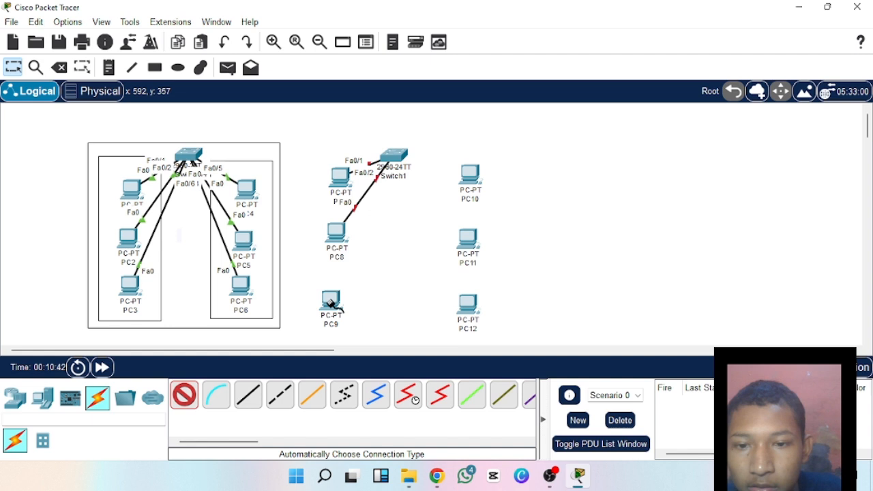
pyautogui.click(399, 183)
# Connect PC10, PC11 and PC12 to Switch1 with automatic connections and end the cabling.
pyautogui.click(470, 175)
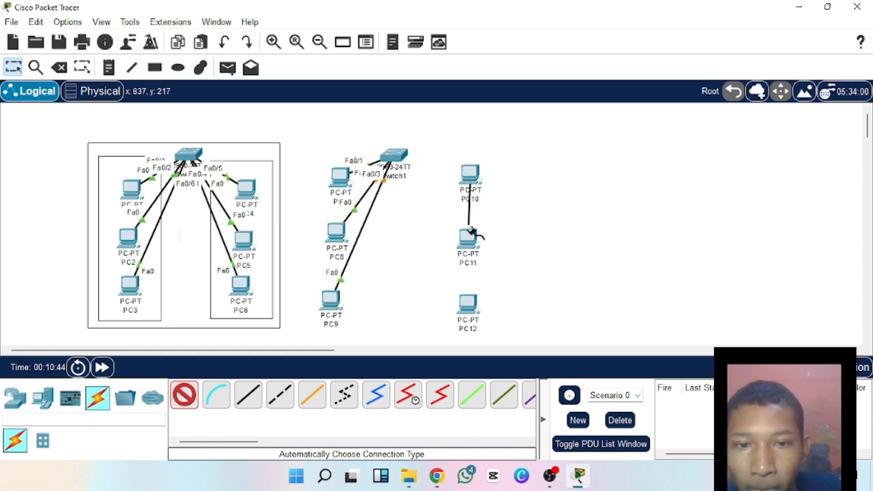
pyautogui.click(394, 156)
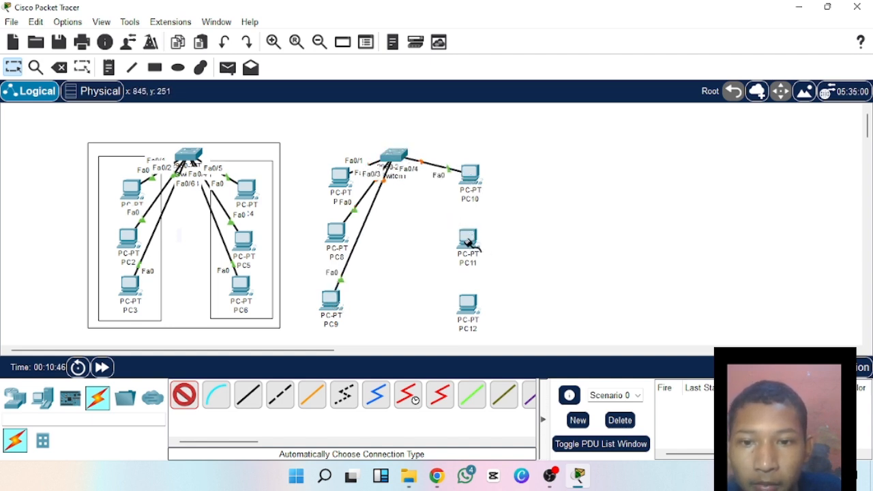
pyautogui.click(468, 240)
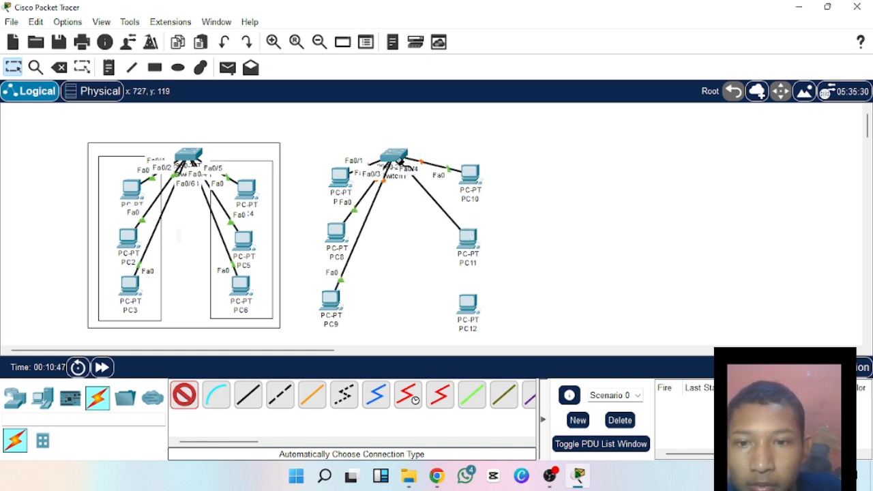
pyautogui.click(394, 176)
pyautogui.click(468, 306)
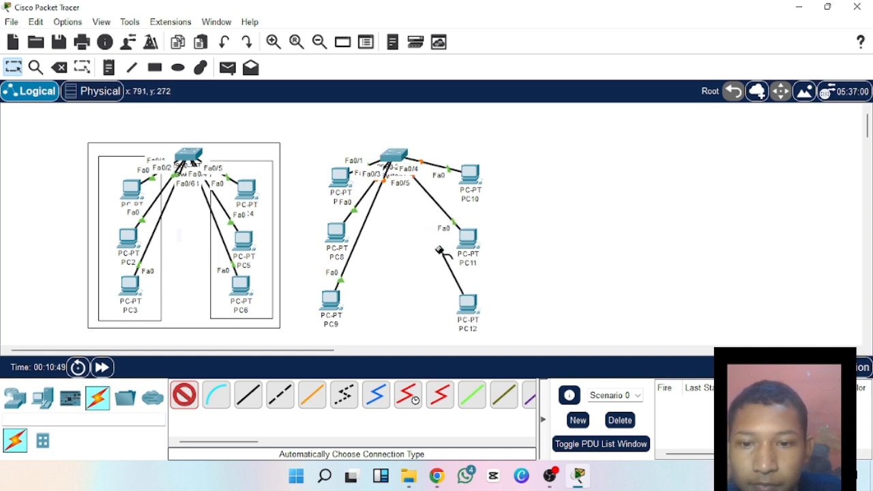
pyautogui.click(402, 171)
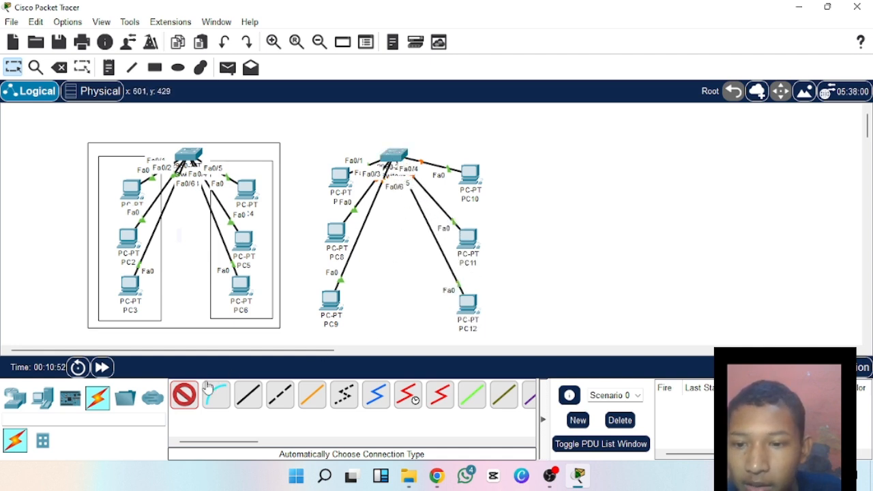
pyautogui.click(188, 394)
# Move PC7 slightly up and to the left, and PC10 slightly closer to Switch1.
pyautogui.moveTo(335, 178); pyautogui.dragTo(332, 172)
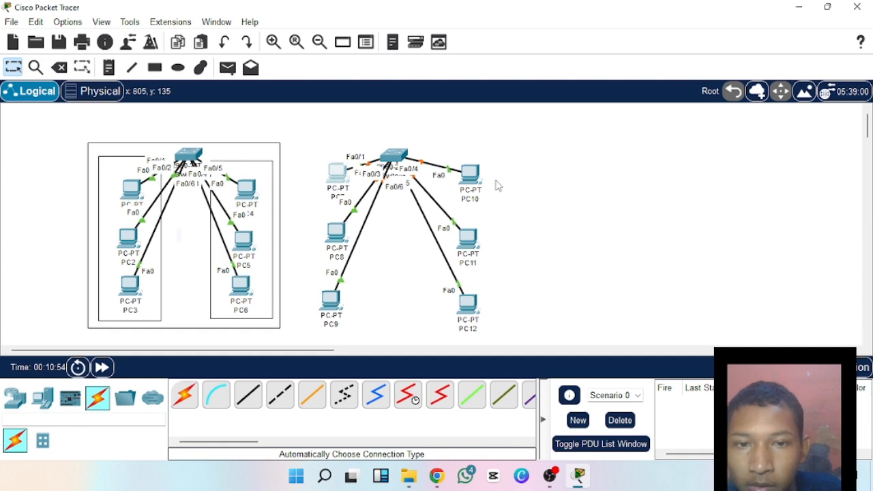
pyautogui.moveTo(481, 179); pyautogui.dragTo(465, 175)
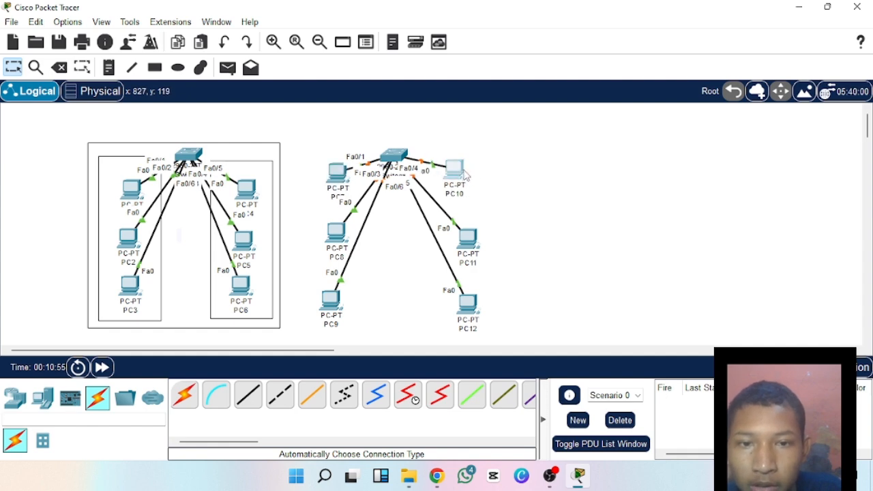
pyautogui.click(454, 169)
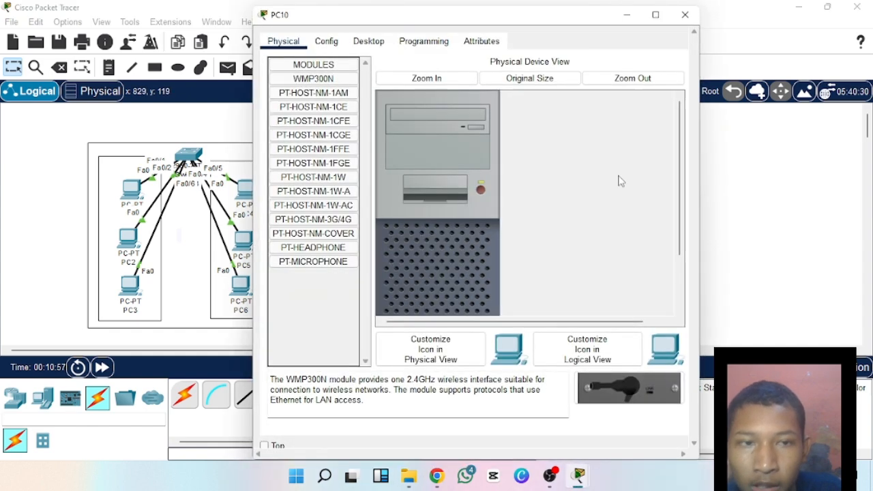
# Close the PC10 device window and move PC12 slightly closer to the column's line.
pyautogui.click(684, 15)
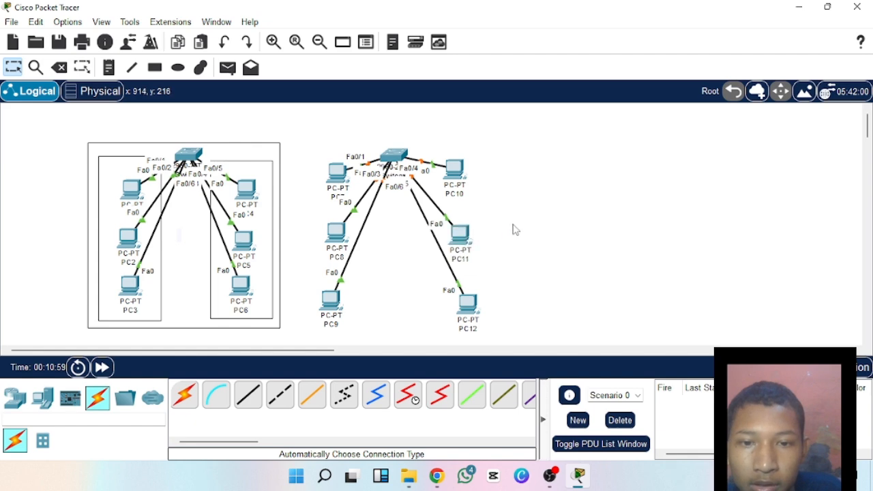
pyautogui.moveTo(477, 308); pyautogui.dragTo(472, 304)
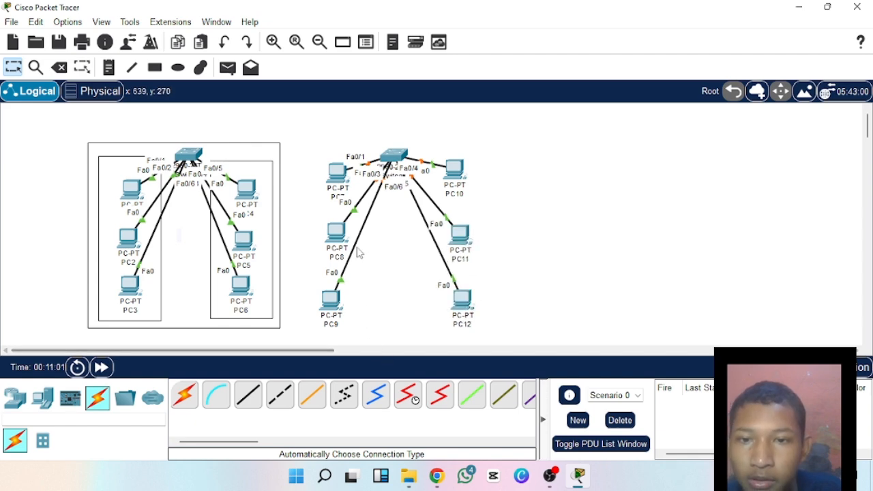
# Place the note "192.169.10.0/24" above the VLAN 10 side of the first switch group.
pyautogui.click(108, 67)
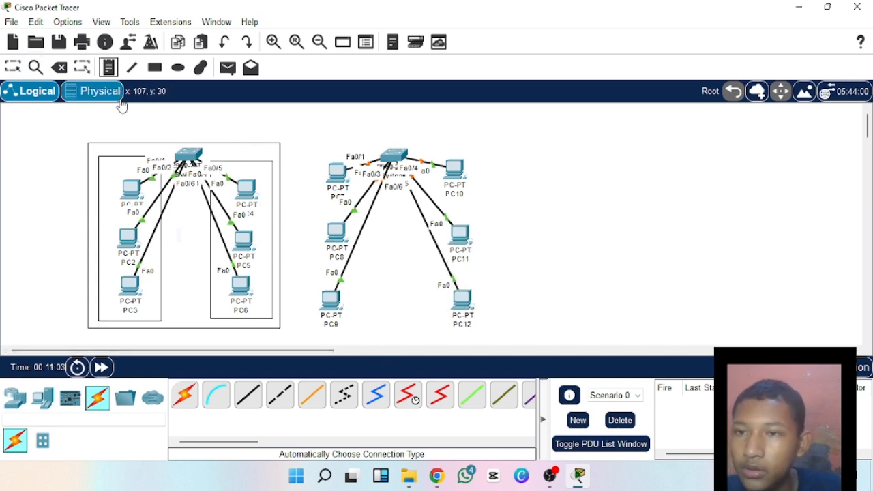
pyautogui.click(115, 117)
pyautogui.write('192.169.10.0/2')
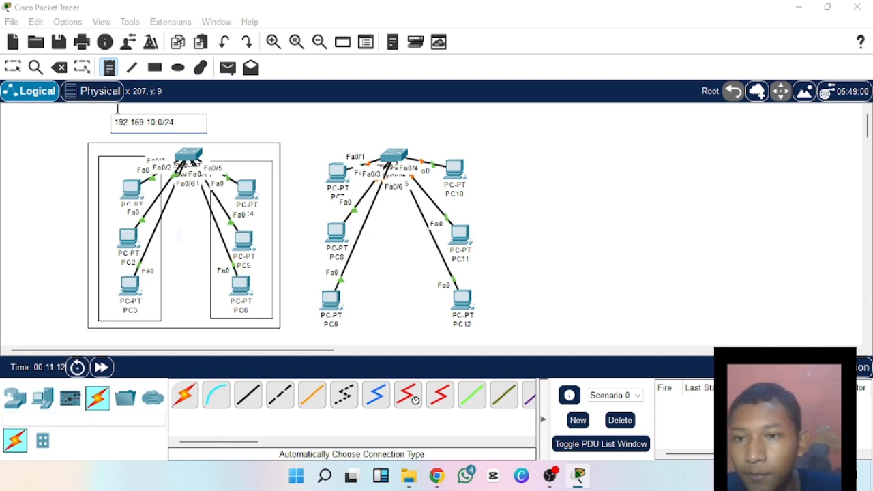
pyautogui.write('4')
# Place the note "192.168.20.0/24" above the VLAN 20 side of the first switch group.
pyautogui.click(233, 131)
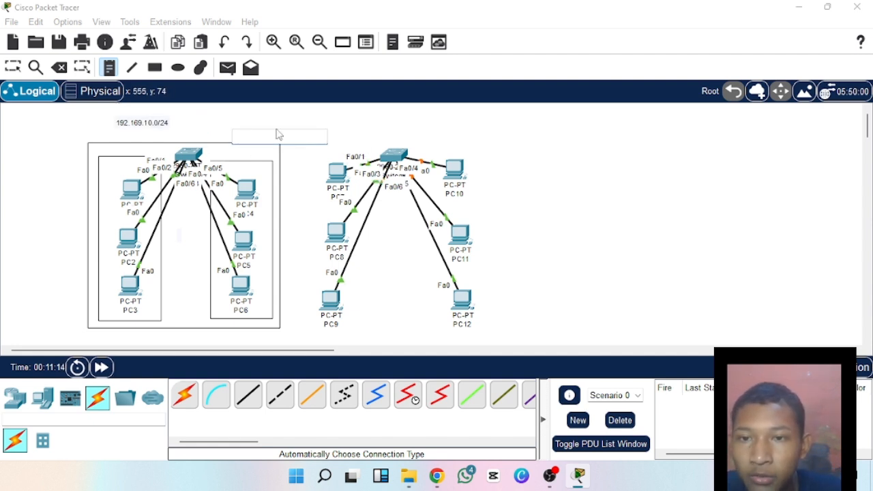
pyautogui.click(230, 120)
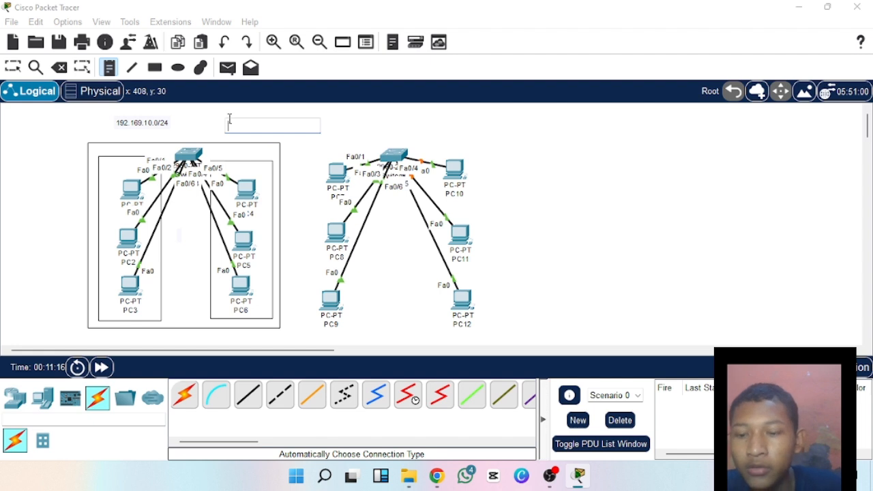
pyautogui.write('192.168.20.0/24')
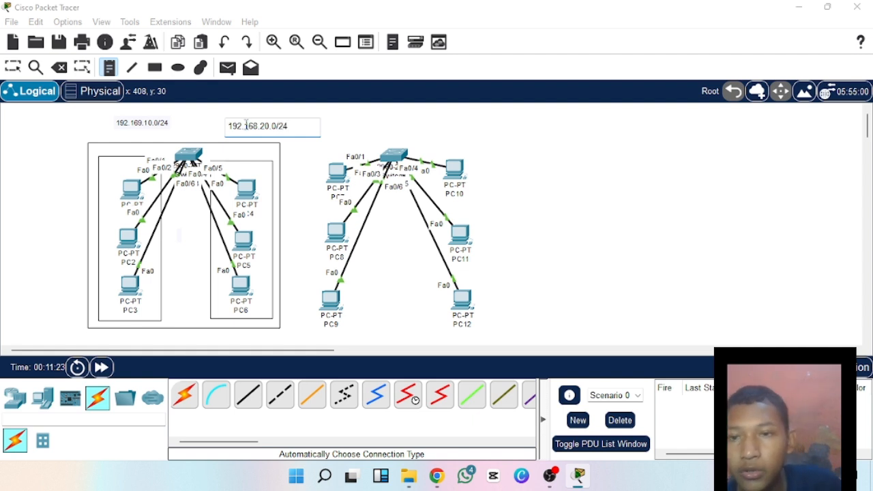
pyautogui.moveTo(259, 127); pyautogui.dragTo(272, 126)
pyautogui.click(272, 127)
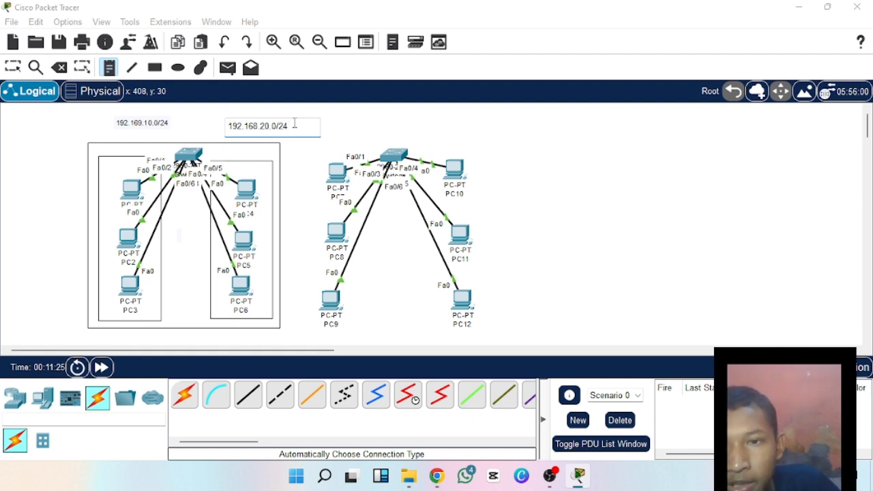
pyautogui.click(302, 103)
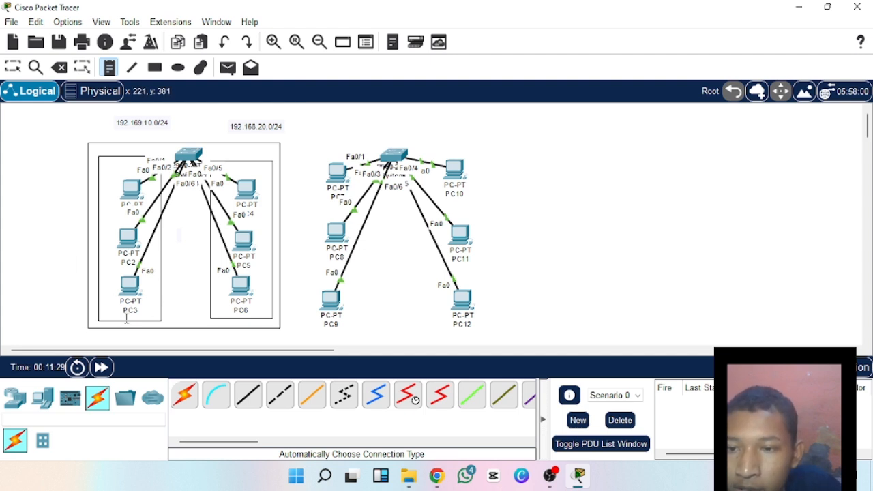
# Add the notes "vlan 10" beside PC2 and "vlan 20" beside PC5, outside the first group's frame.
pyautogui.click(24, 248)
pyautogui.write('vlan 10')
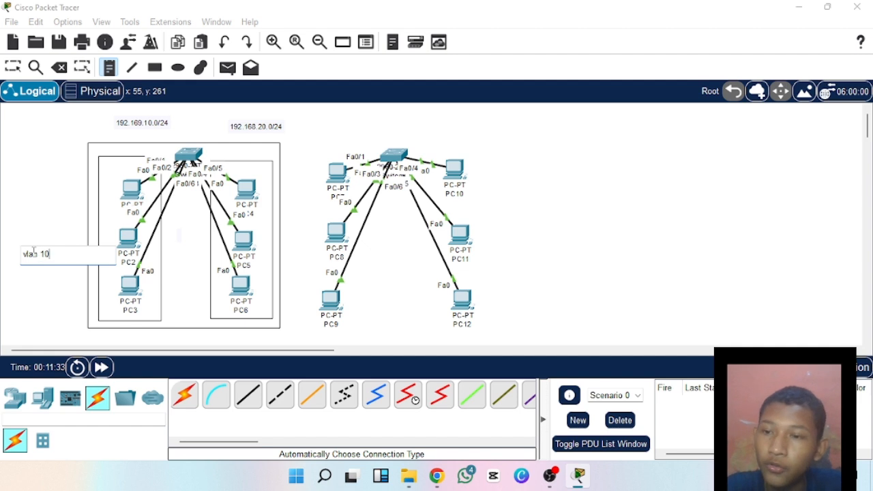
pyautogui.click(283, 255)
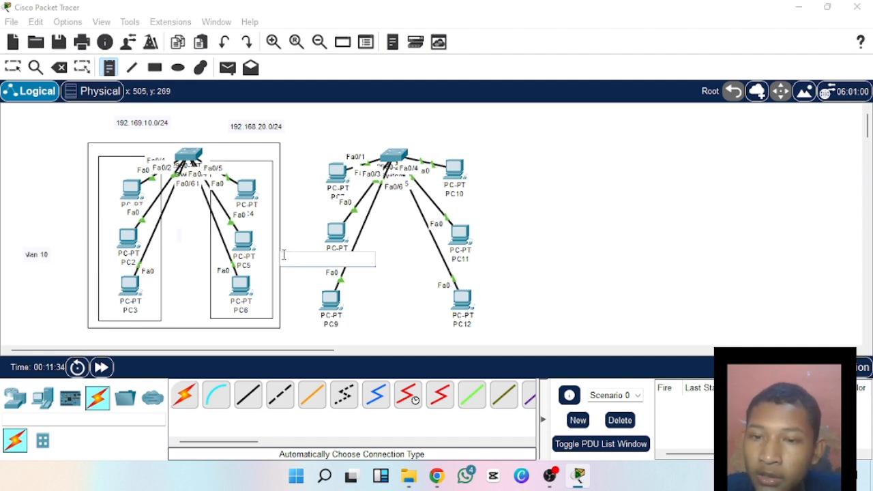
pyautogui.write('vlan 20')
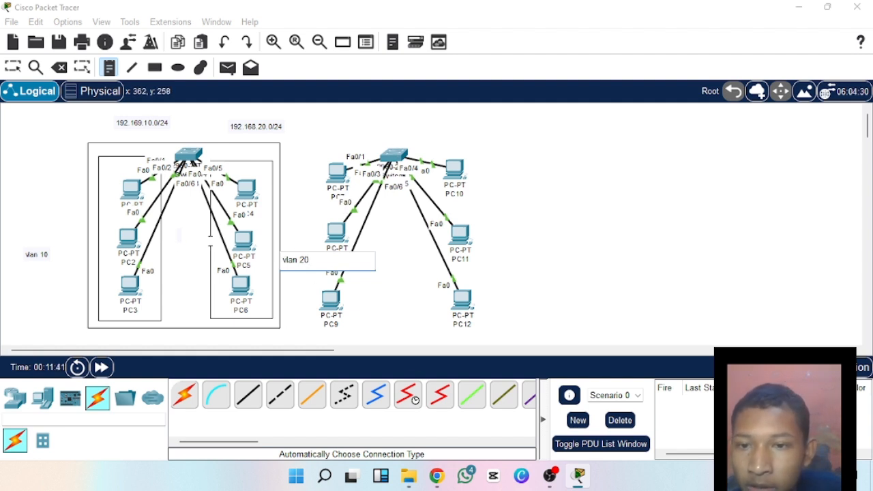
pyautogui.click(301, 293)
# Add the notes "vlan 10" above PC7 and "vlan 20" above PC10, and return to the selection tool.
pyautogui.click(333, 330)
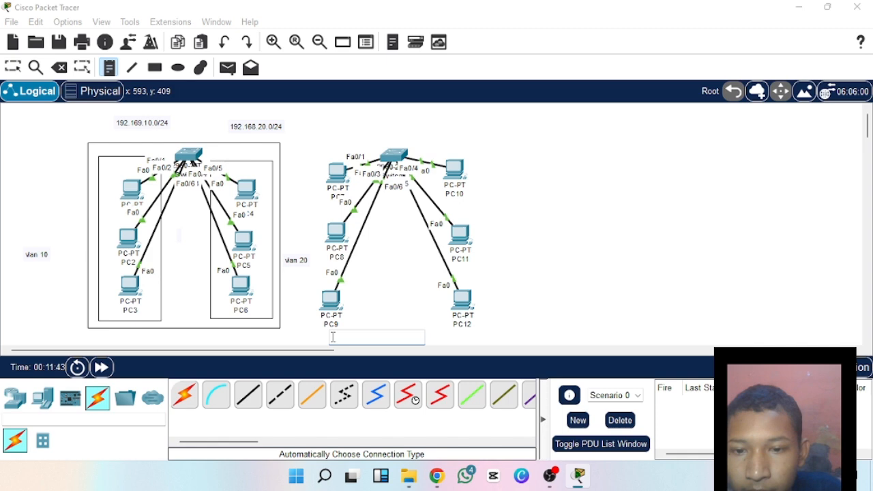
pyautogui.click(336, 147)
pyautogui.write('v')
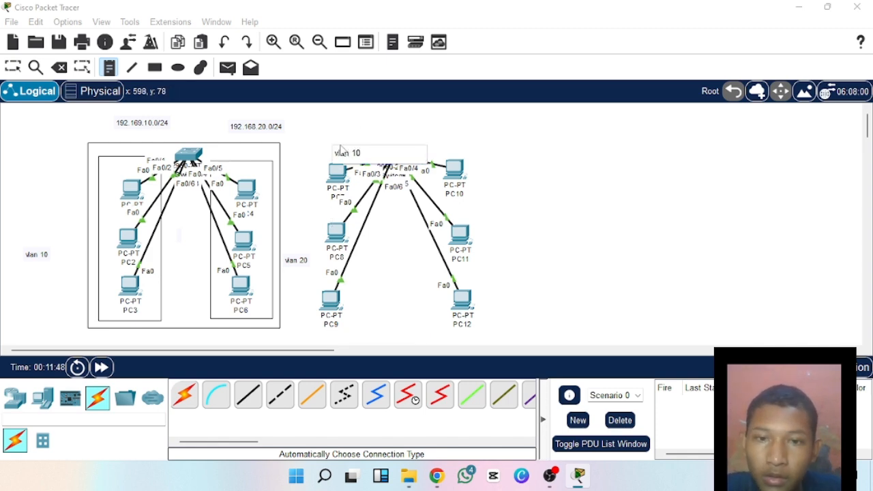
pyautogui.write('lan 10')
pyautogui.click(454, 150)
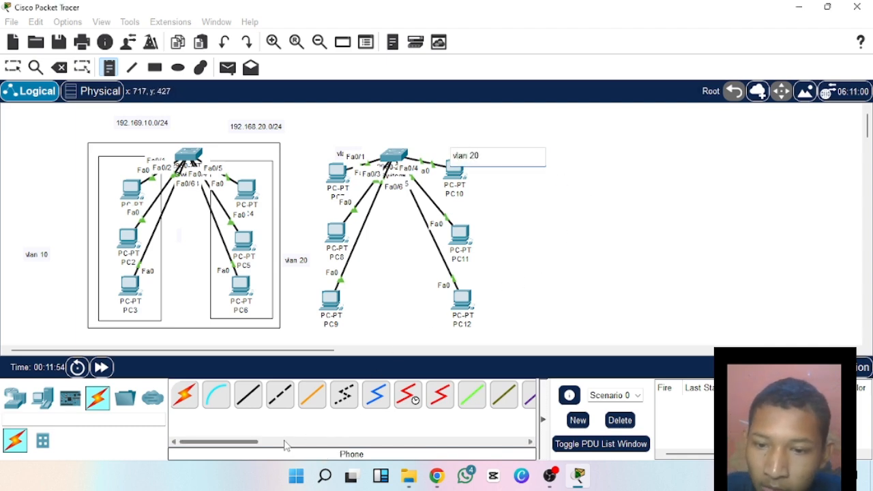
pyautogui.click(287, 444)
pyautogui.click(337, 174)
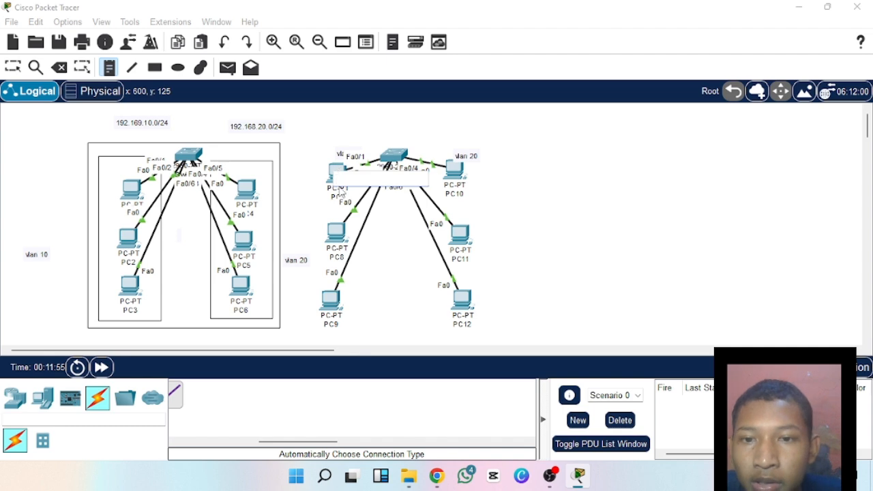
pyautogui.click(15, 397)
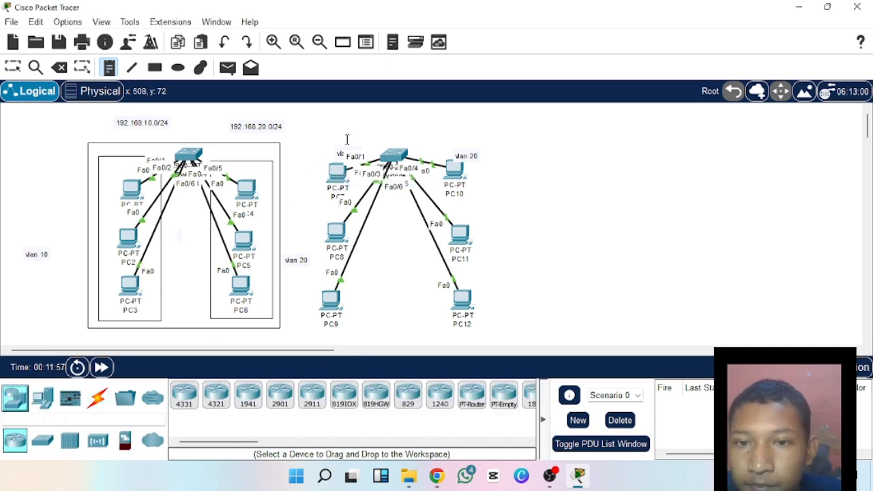
pyautogui.click(345, 173)
pyautogui.click(13, 66)
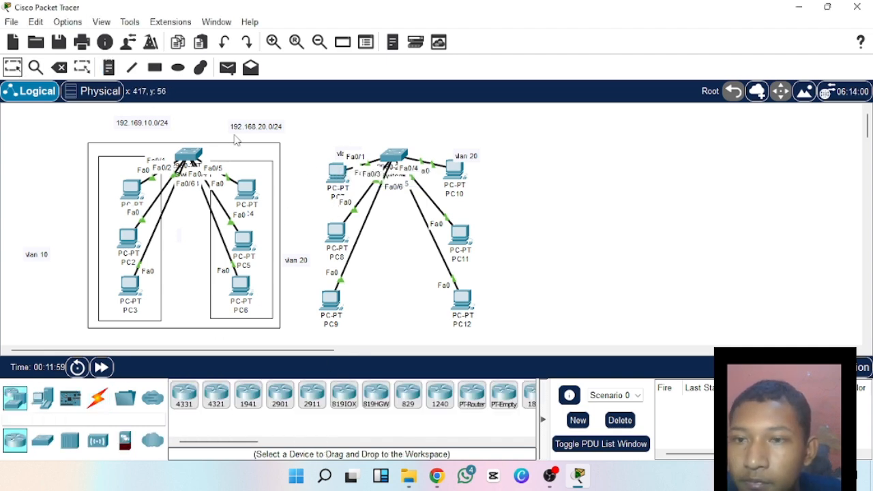
# Assign PC7 the static IPv4 address 192.168.10.4 with subnet mask 255.255.255.0.
pyautogui.click(337, 173)
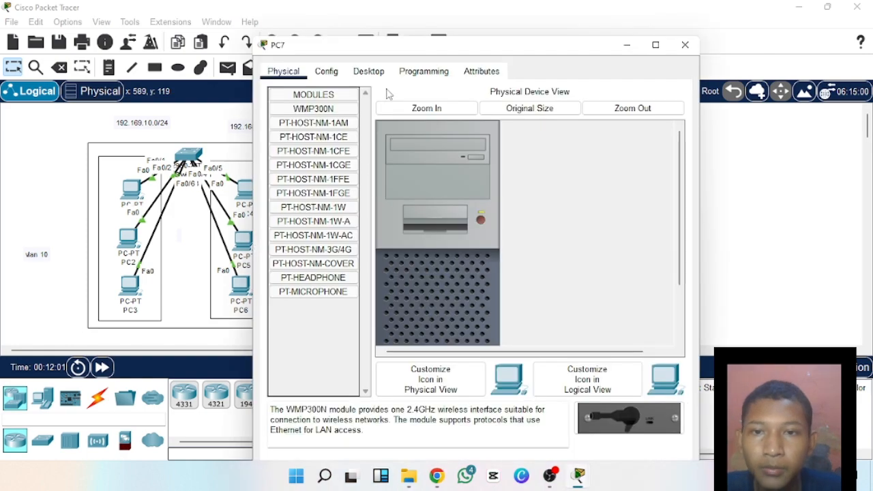
pyautogui.click(368, 71)
pyautogui.moveTo(579, 49); pyautogui.dragTo(551, 38)
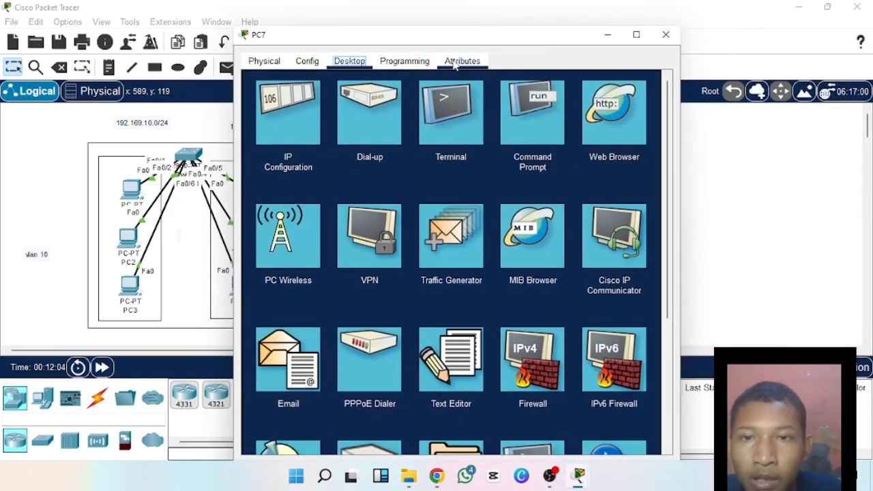
pyautogui.click(307, 97)
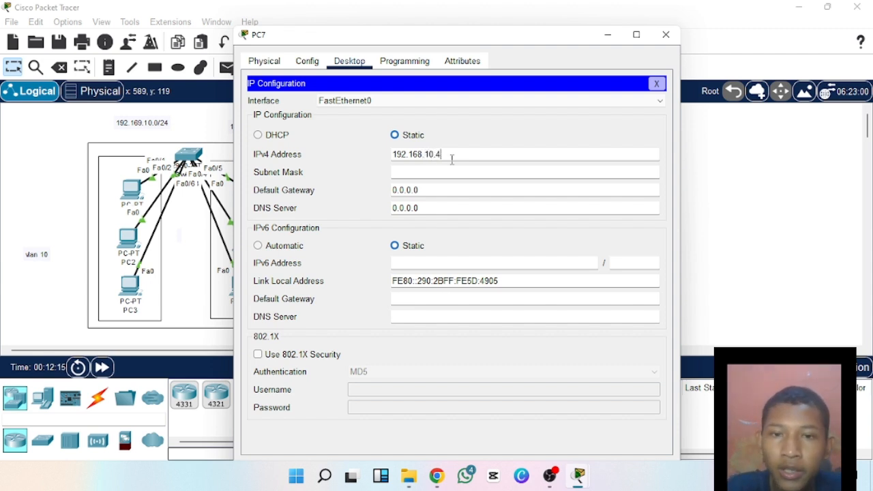
pyautogui.click(452, 173)
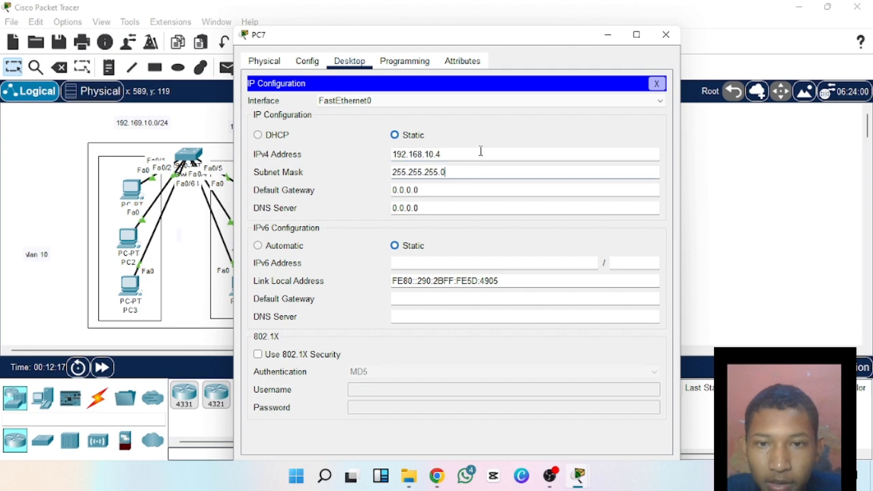
pyautogui.click(665, 34)
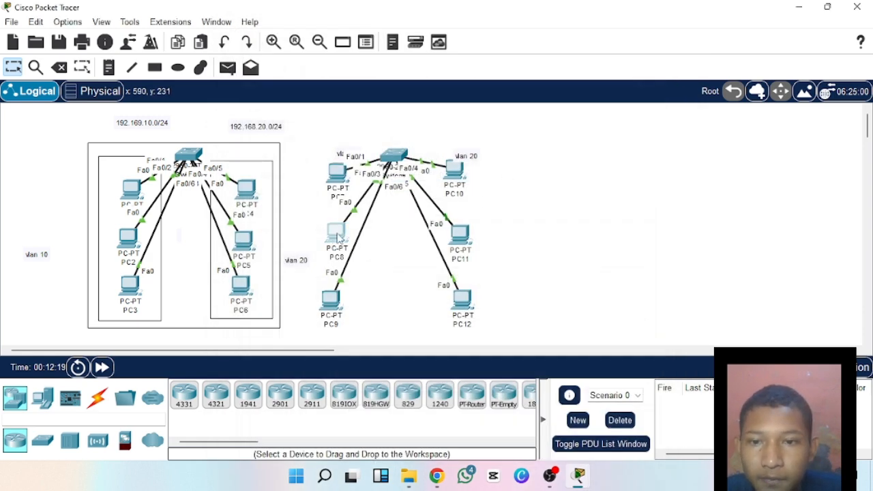
# Assign PC8 the static IPv4 address 192.168.10.5 with subnet mask 255.255.255.0, copying the address for reuse.
pyautogui.click(336, 235)
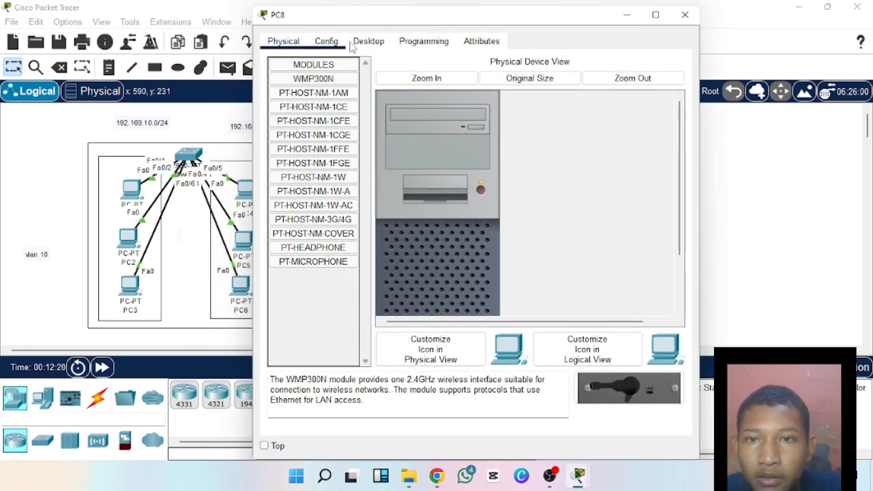
pyautogui.click(368, 41)
pyautogui.click(337, 98)
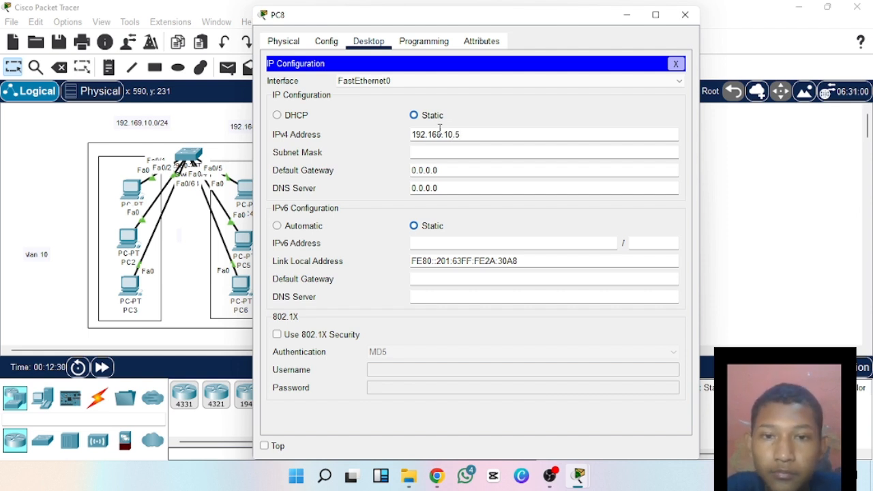
pyautogui.moveTo(459, 134); pyautogui.dragTo(406, 134)
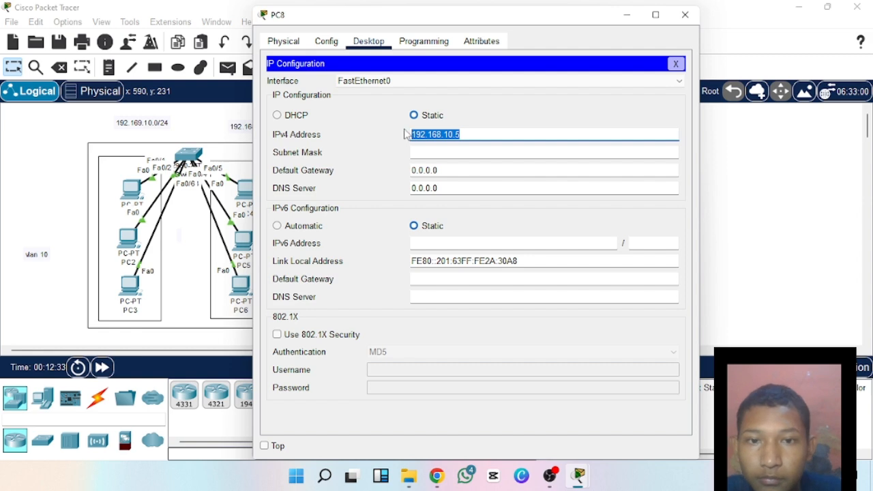
pyautogui.click(431, 152)
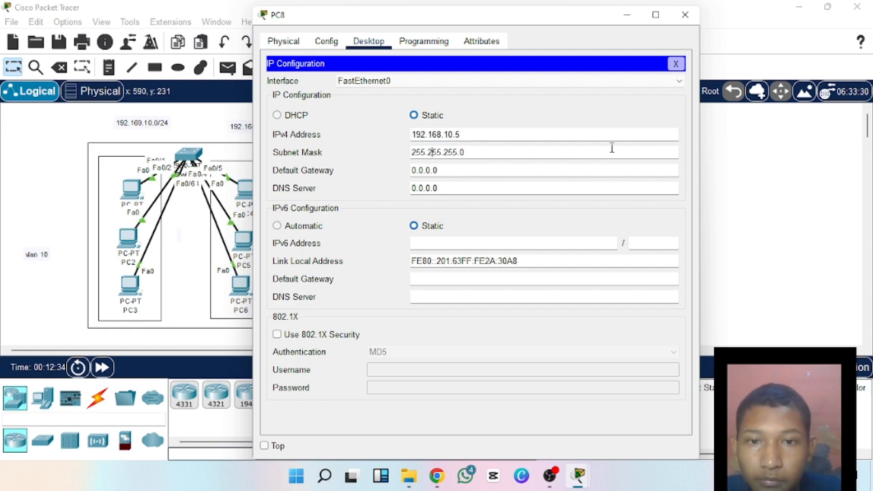
pyautogui.click(684, 15)
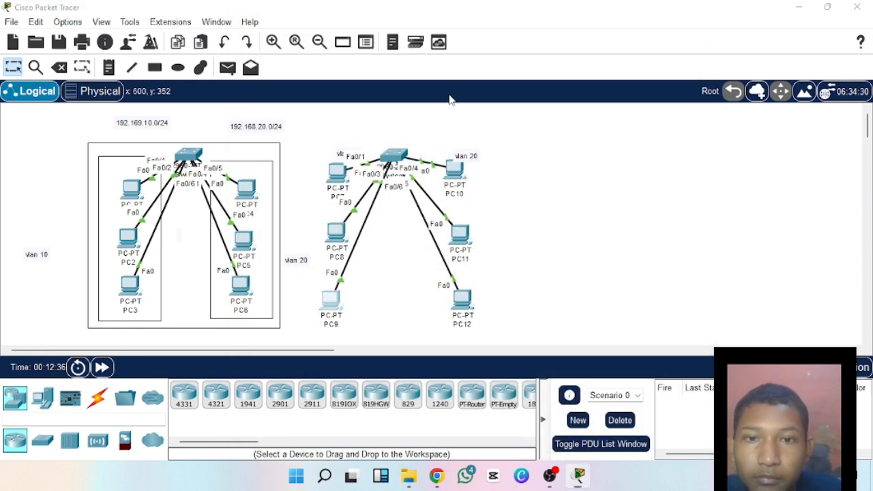
# Assign PC9 the static IPv4 address 192.168.10.6 with subnet mask 255.255.255.0.
pyautogui.click(330, 300)
pyautogui.click(368, 41)
pyautogui.click(320, 99)
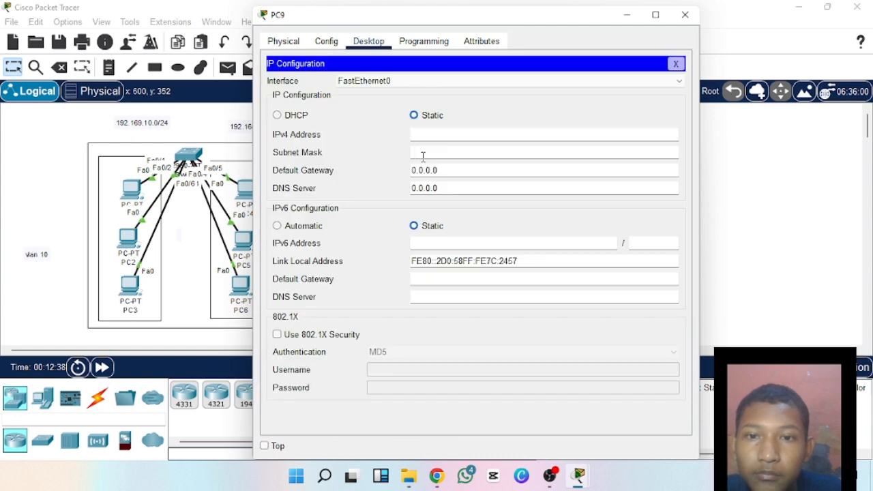
pyautogui.click(429, 133)
pyautogui.write('192.168.10.5')
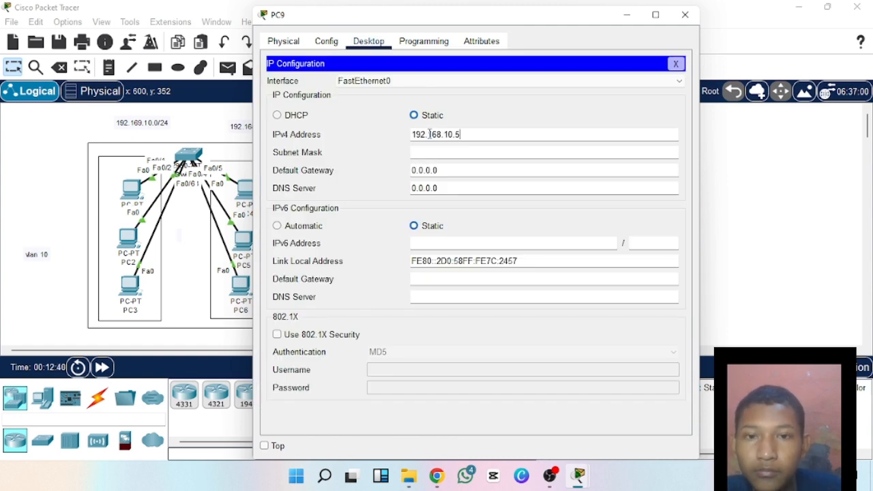
pyautogui.write('6')
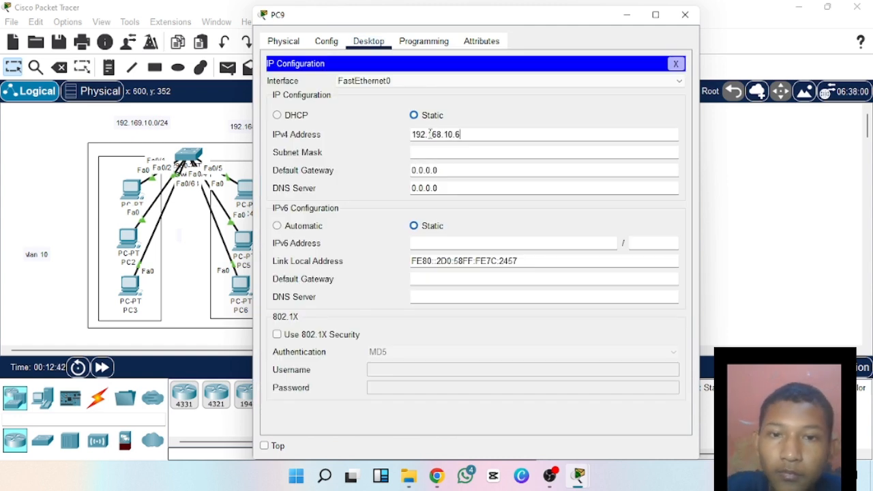
pyautogui.click(440, 151)
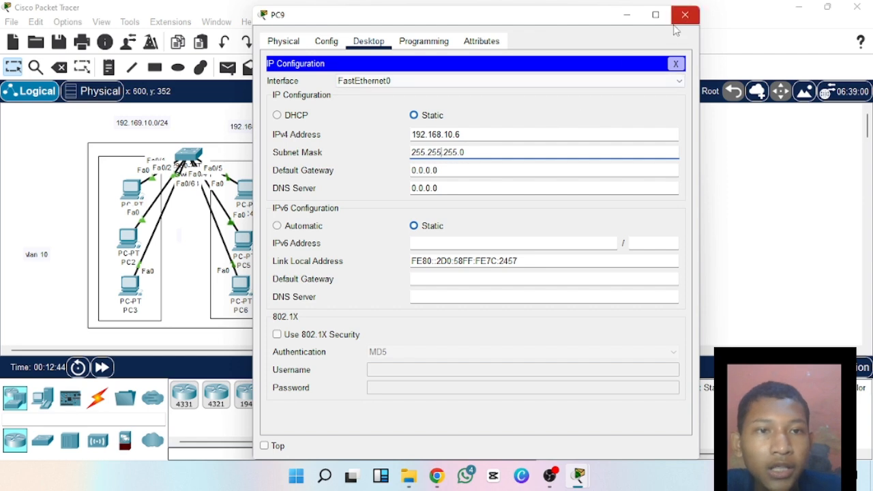
pyautogui.click(677, 23)
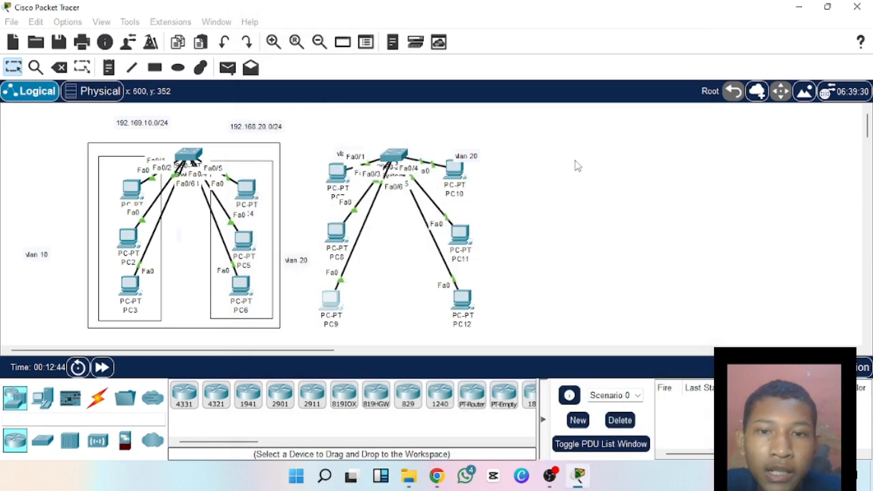
# Set PC10's static IPv4 address to 192.168.20.4 in its IP configuration.
pyautogui.click(465, 177)
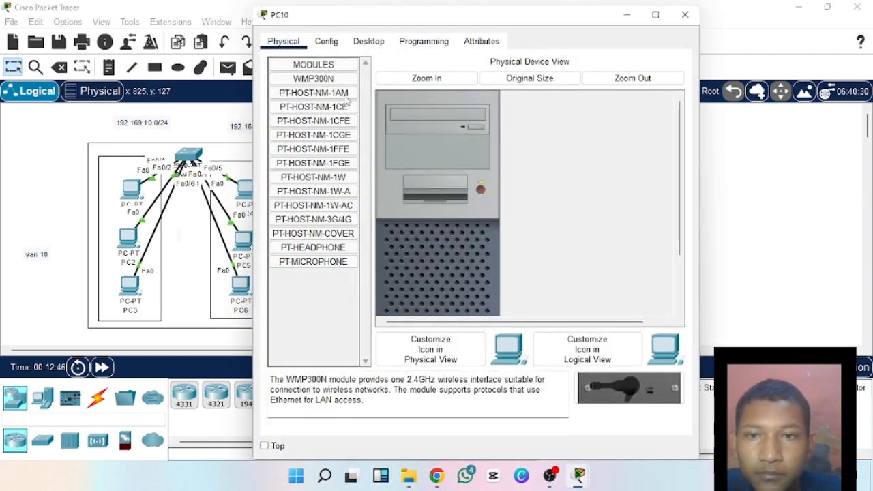
pyautogui.click(326, 42)
pyautogui.click(367, 42)
pyautogui.click(471, 135)
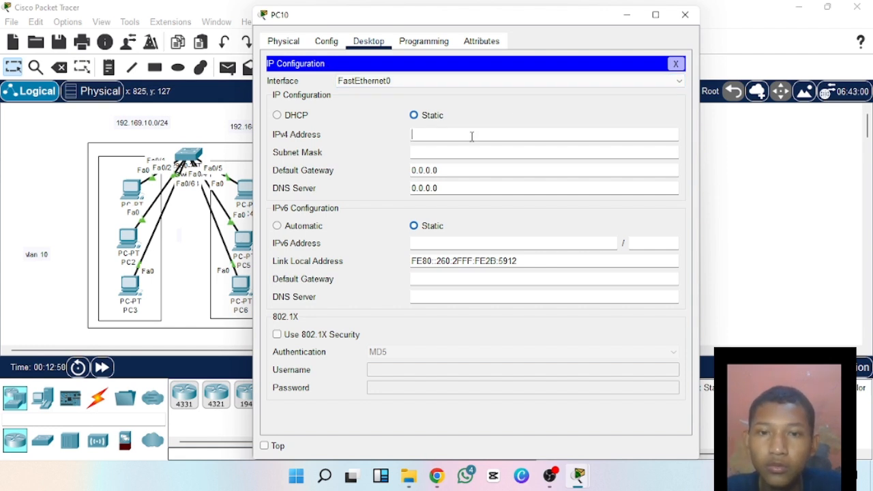
pyautogui.write('192.168.10.5')
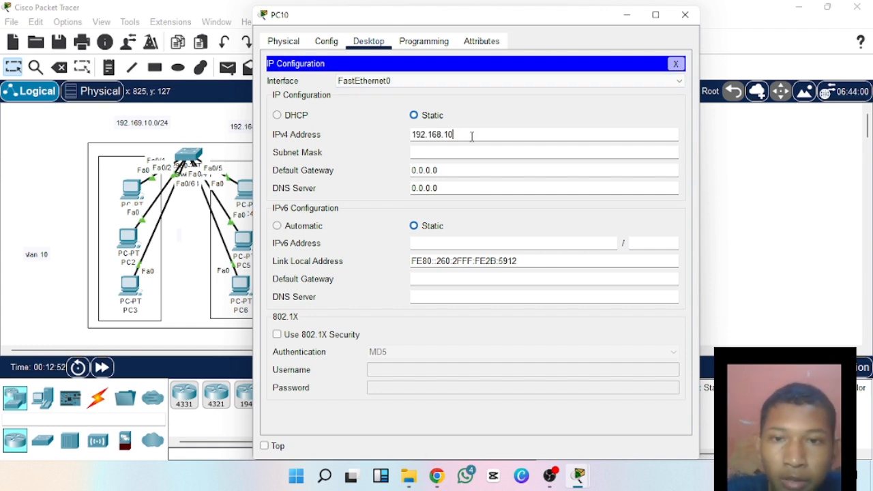
pyautogui.press('BackSpace')
pyautogui.press('BackSpace')
pyautogui.write('20')
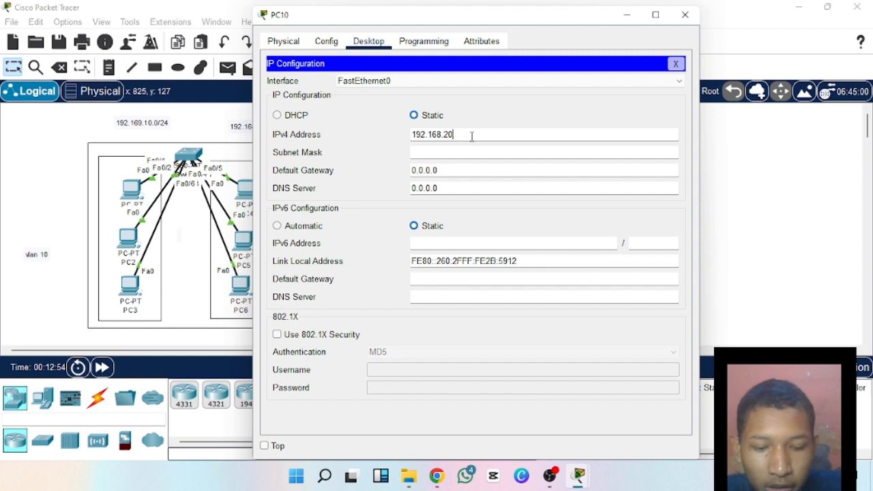
pyautogui.write('.')
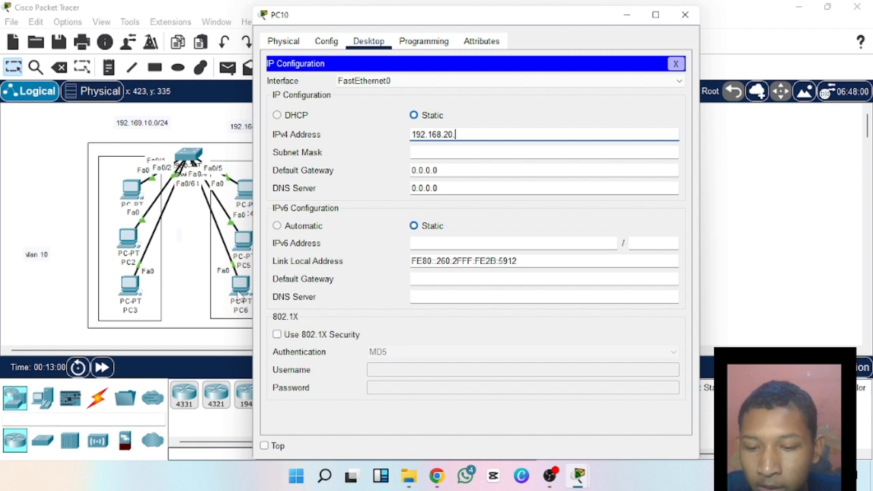
pyautogui.write('3')
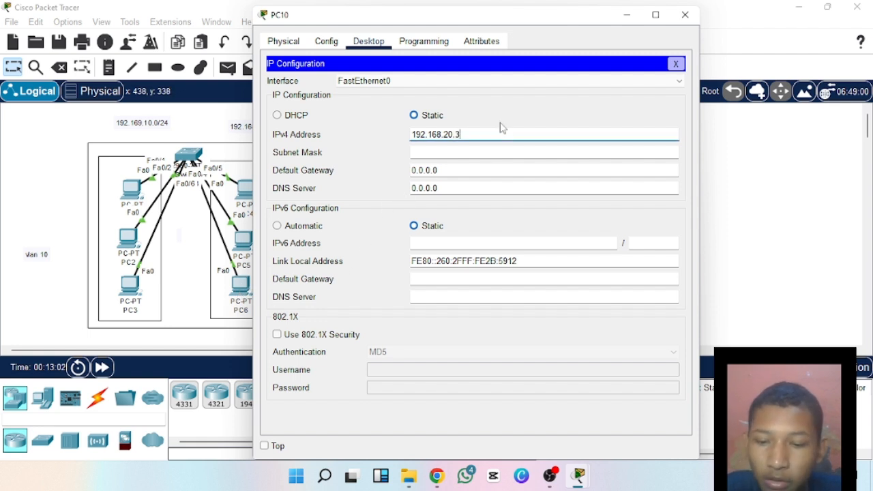
pyautogui.press('BackSpace')
pyautogui.write('4')
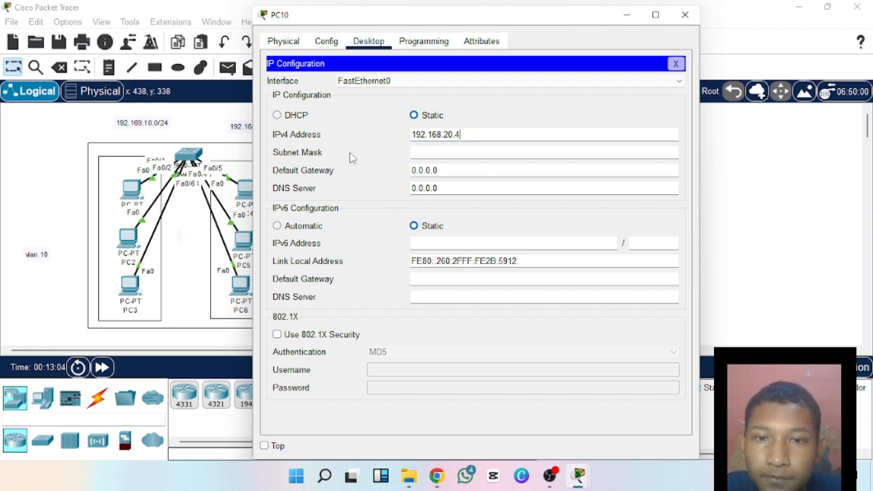
# Copy PC10's IPv4 address for reuse, fill in subnet mask 255.255.255.0, and close the PC10 window.
pyautogui.moveTo(463, 134); pyautogui.dragTo(403, 140)
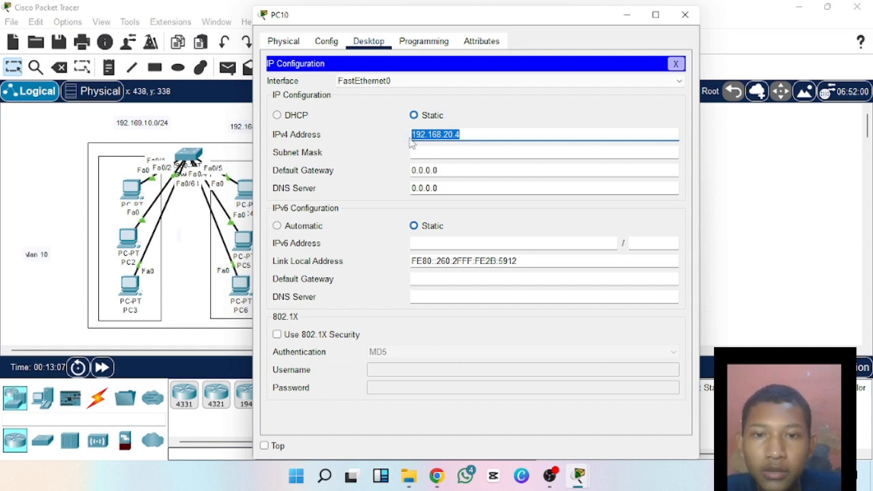
pyautogui.click(424, 150)
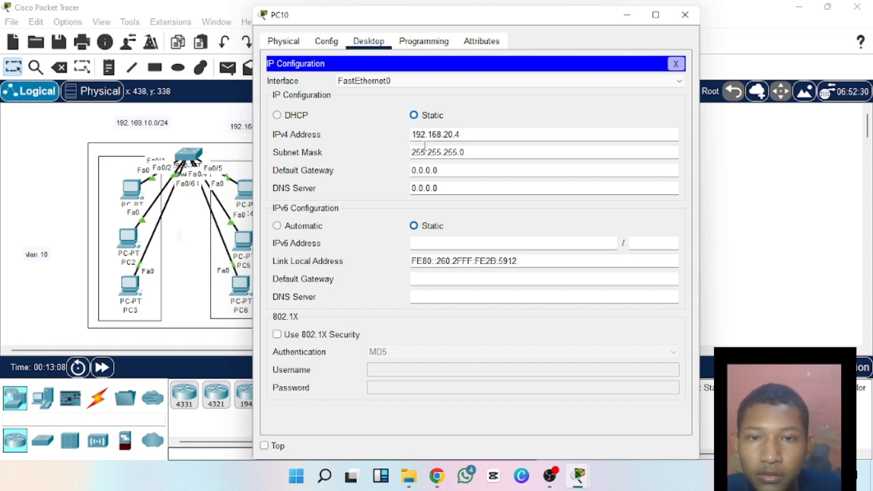
pyautogui.click(685, 15)
# Assign PC11 the static IPv4 address 192.168.20.5 with subnet mask 255.255.255.0.
pyautogui.click(459, 235)
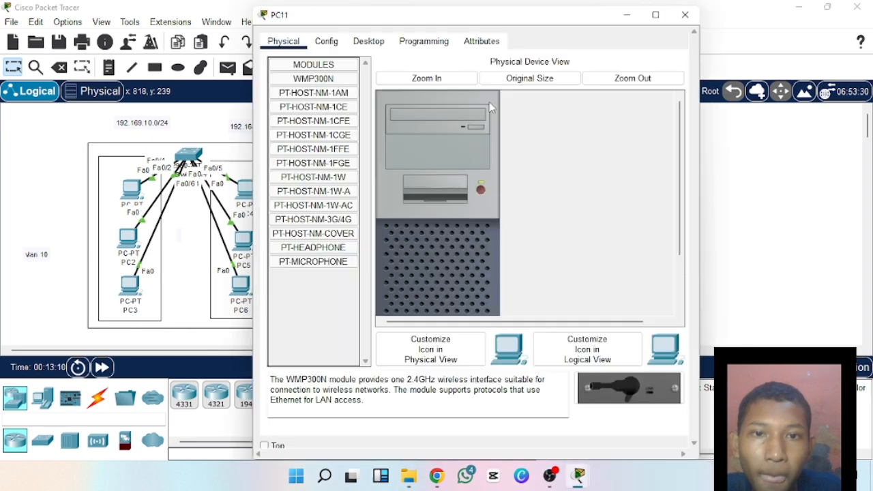
pyautogui.click(374, 42)
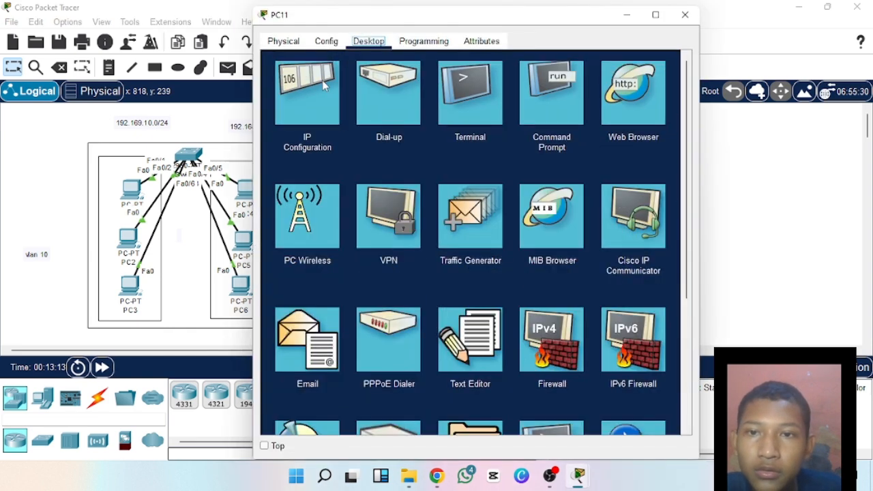
pyautogui.click(322, 80)
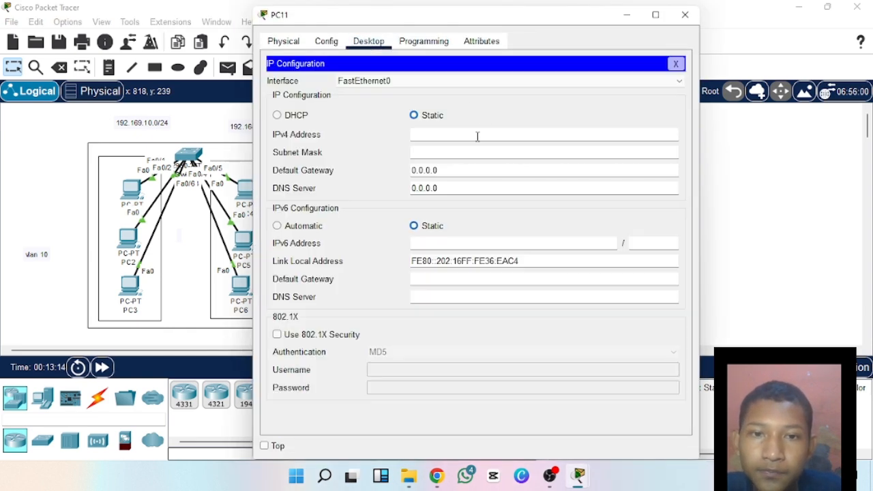
pyautogui.write('192.168.20.')
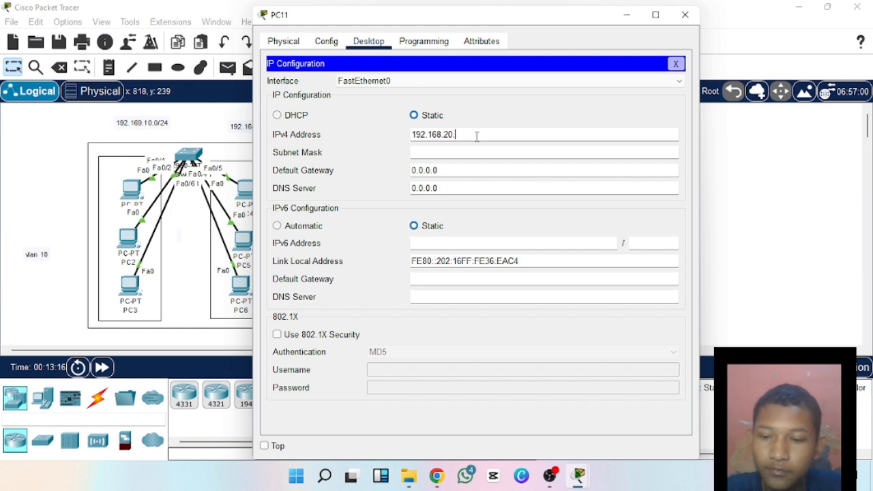
pyautogui.write('45')
pyautogui.click(477, 152)
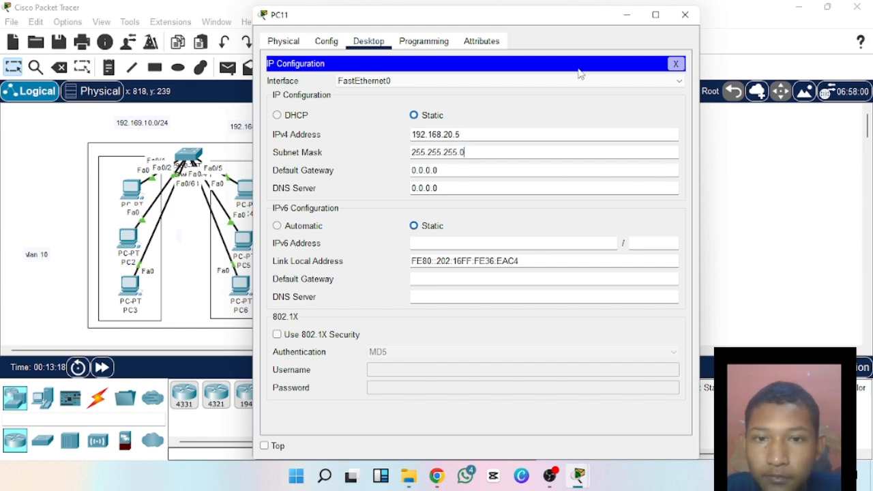
pyautogui.click(686, 12)
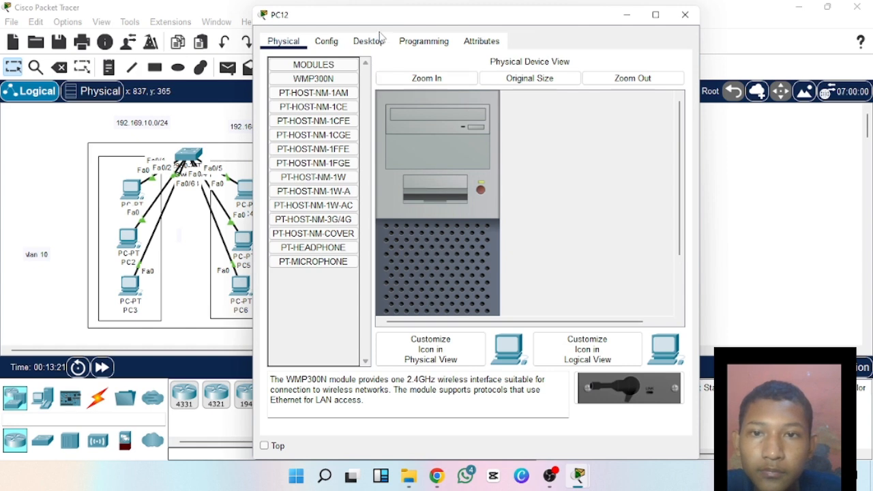
# Assign PC12 the static IPv4 address 192.168.20.6 with subnet mask 255.255.255.0.
pyautogui.click(371, 41)
pyautogui.click(317, 83)
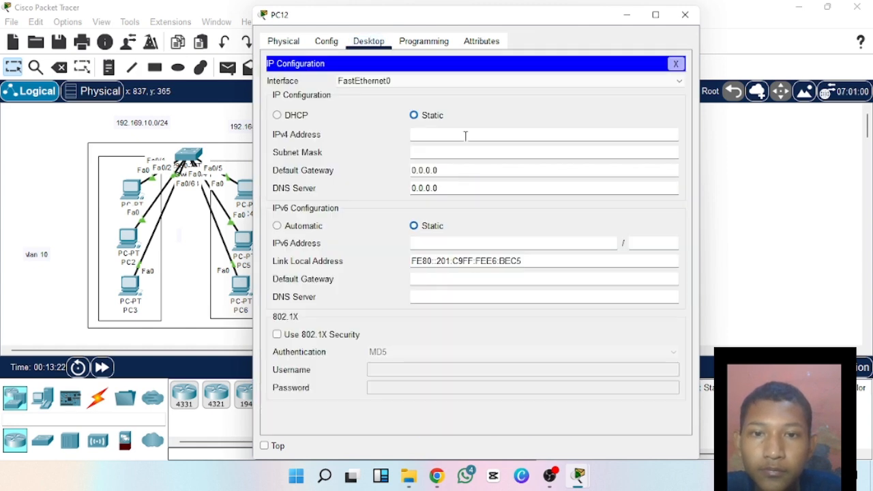
pyautogui.click(465, 136)
pyautogui.write('192.168.20.4')
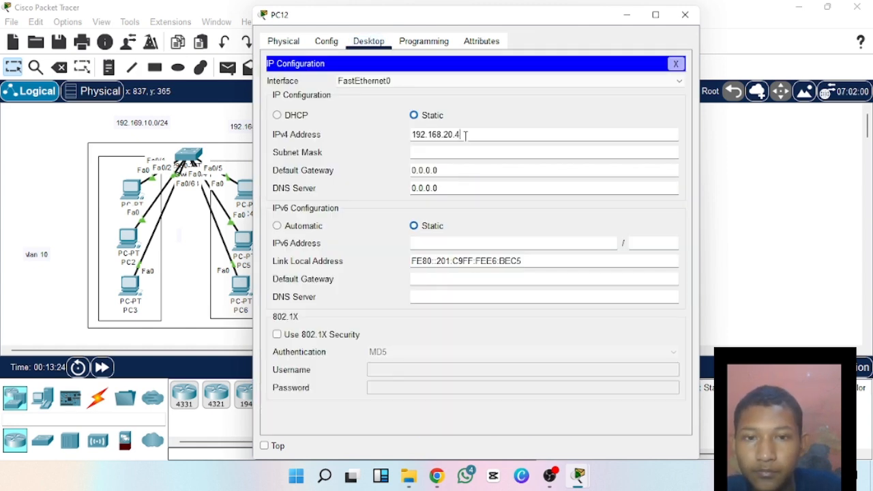
pyautogui.press('BackSpace')
pyautogui.write('6')
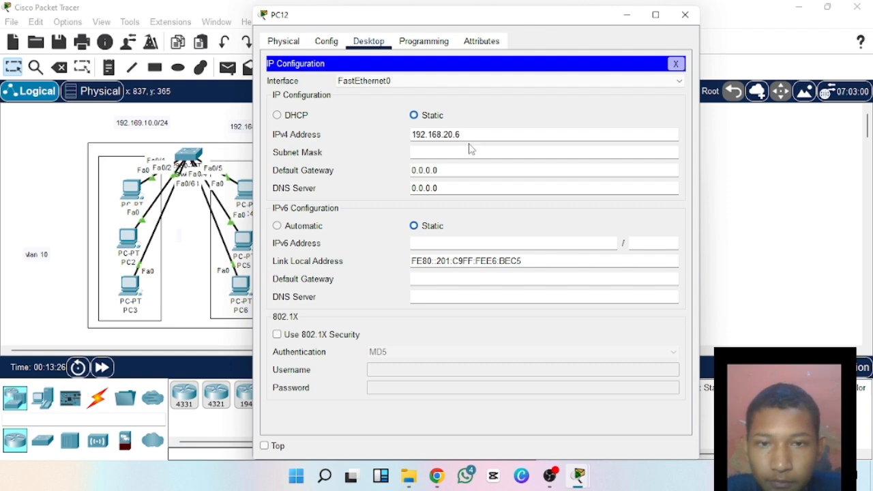
pyautogui.click(469, 150)
pyautogui.click(685, 15)
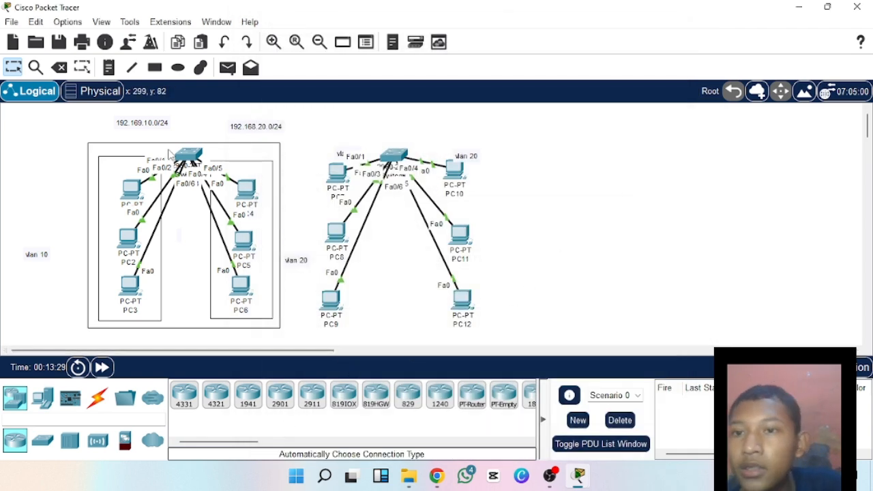
# Draw unfilled rectangles around PC7–PC9, around PC10–PC12, and around the whole second switch group, and return to the selection tool.
pyautogui.click(154, 68)
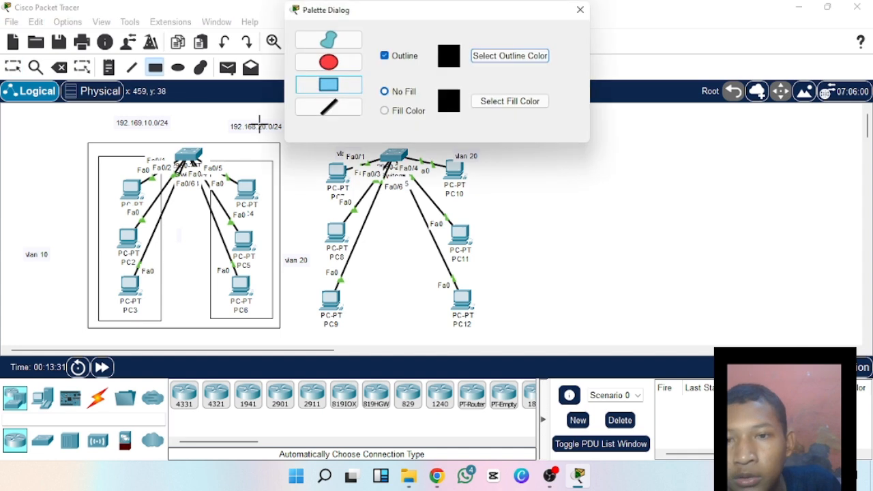
pyautogui.click(580, 10)
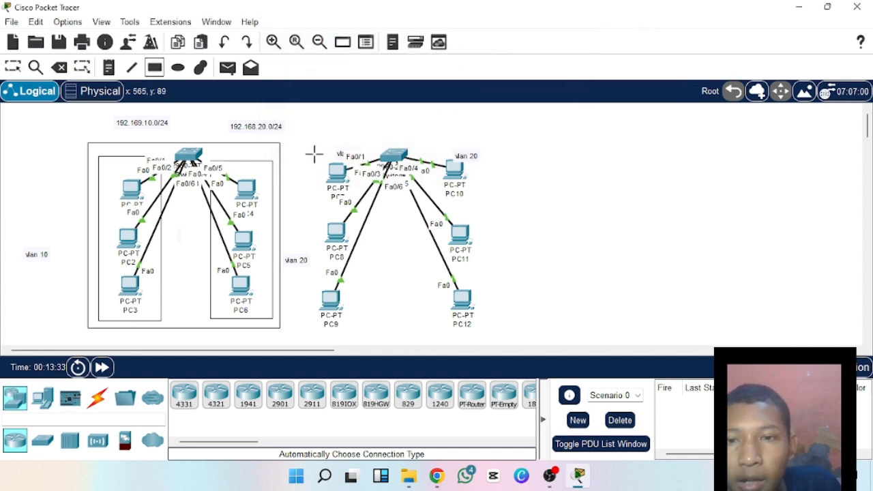
pyautogui.moveTo(311, 152)
pyautogui.mouseDown()
pyautogui.moveTo(379, 257)
pyautogui.moveTo(336, 304)
pyautogui.moveTo(374, 331)
pyautogui.mouseUp()
pyautogui.moveTo(430, 148)
pyautogui.mouseDown()
pyautogui.moveTo(472, 199)
pyautogui.moveTo(490, 339)
pyautogui.mouseUp()
pyautogui.moveTo(304, 146); pyautogui.dragTo(503, 343)
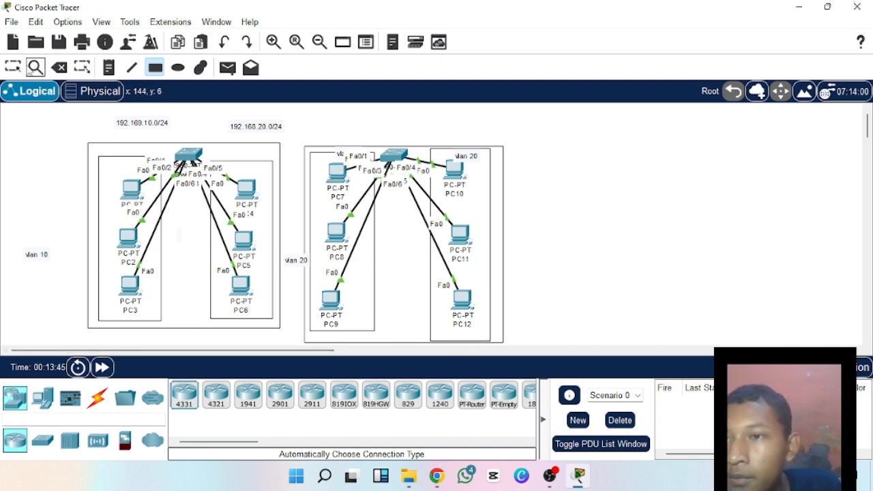
pyautogui.click(18, 71)
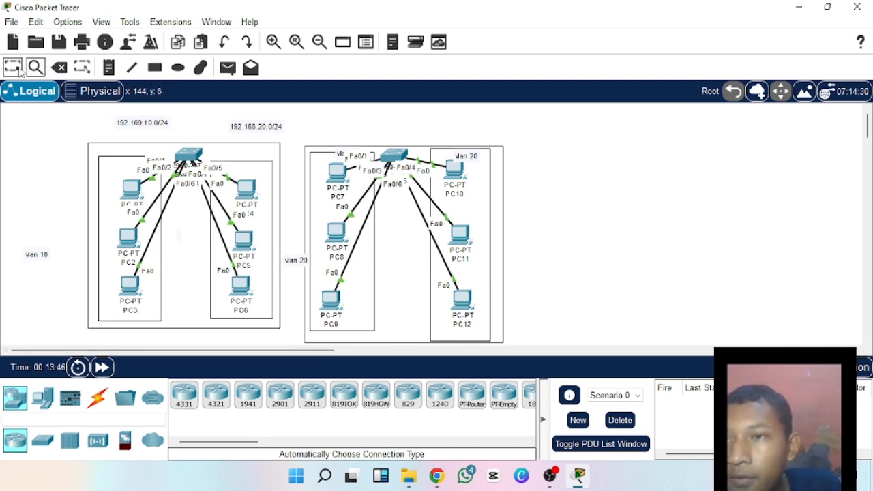
# Open Switch1's command line and enter global configuration mode with en and conf t.
pyautogui.click(394, 157)
pyautogui.click(359, 40)
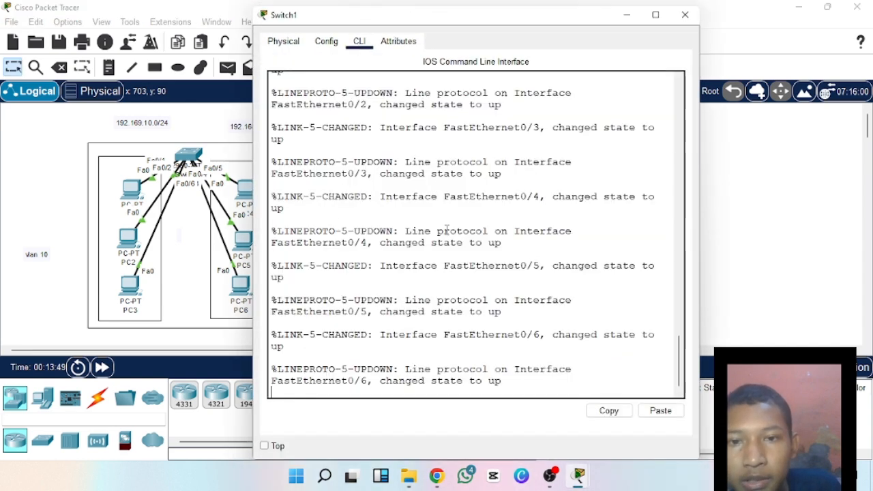
pyautogui.press('Return')
pyautogui.write('en')
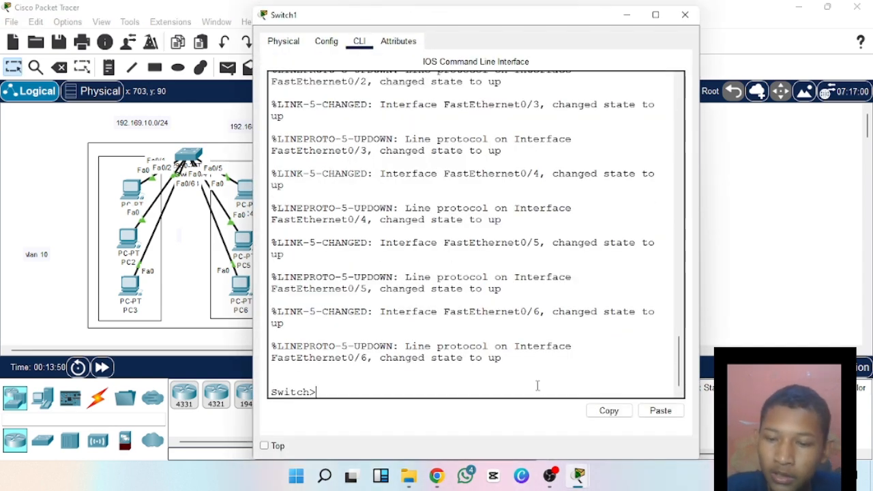
pyautogui.press('Return')
pyautogui.write('con')
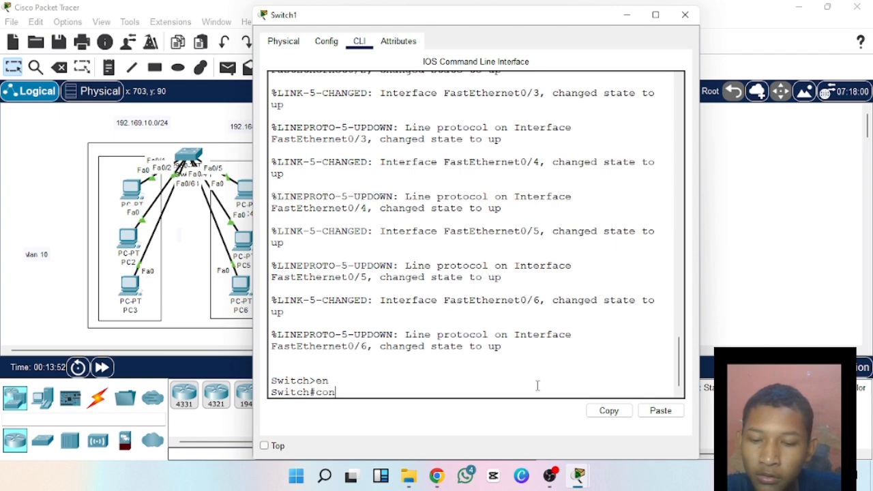
pyautogui.write('f t')
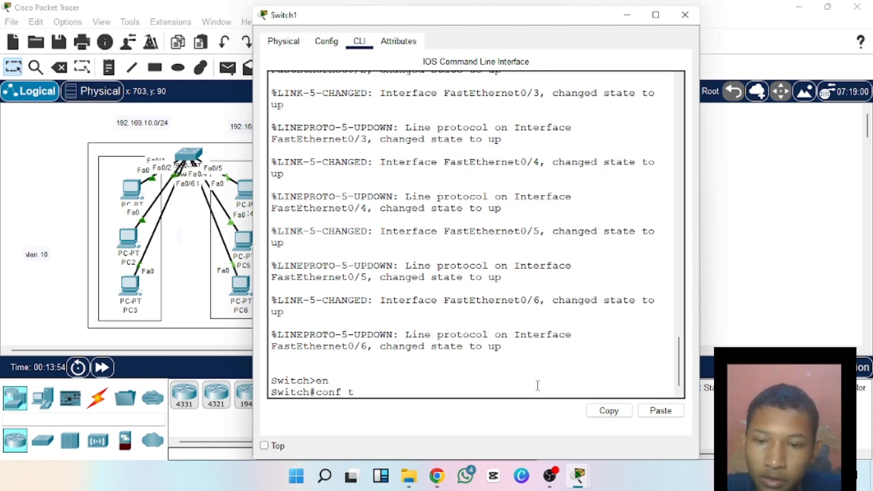
pyautogui.press('Return')
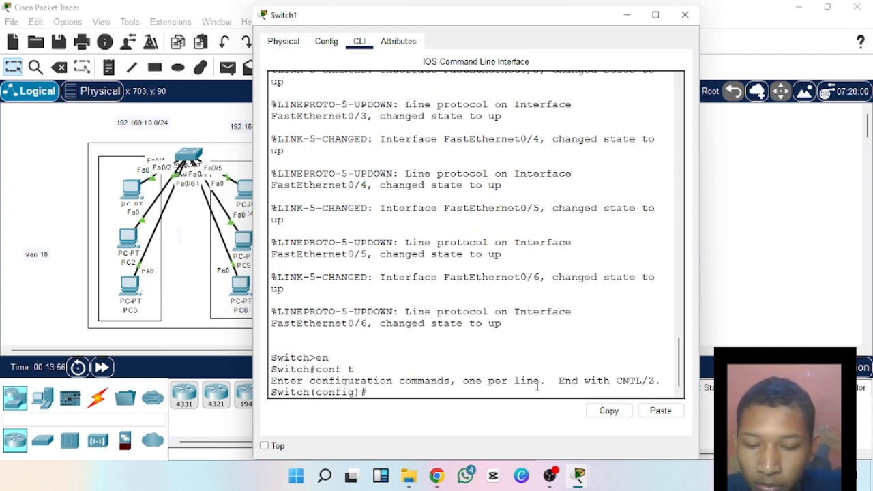
# Create VLAN 10 on Switch1 and name it lab1.
pyautogui.write('vlan 10')
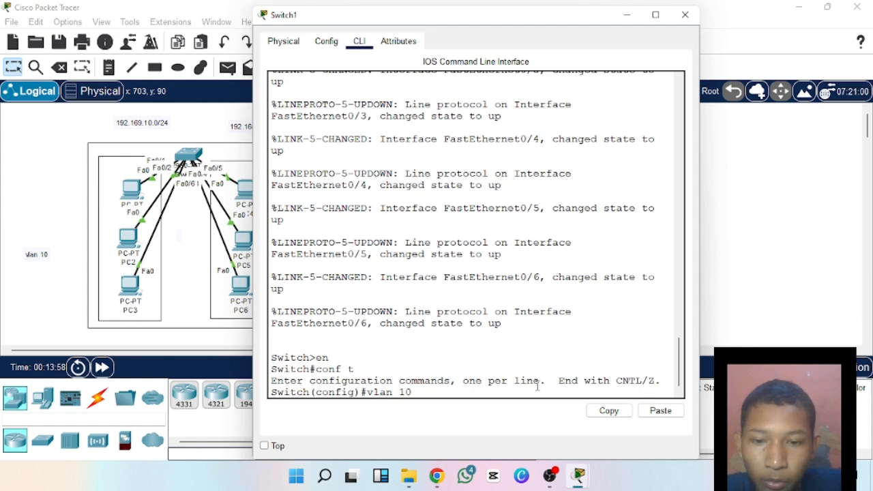
pyautogui.press('Return')
pyautogui.write('name')
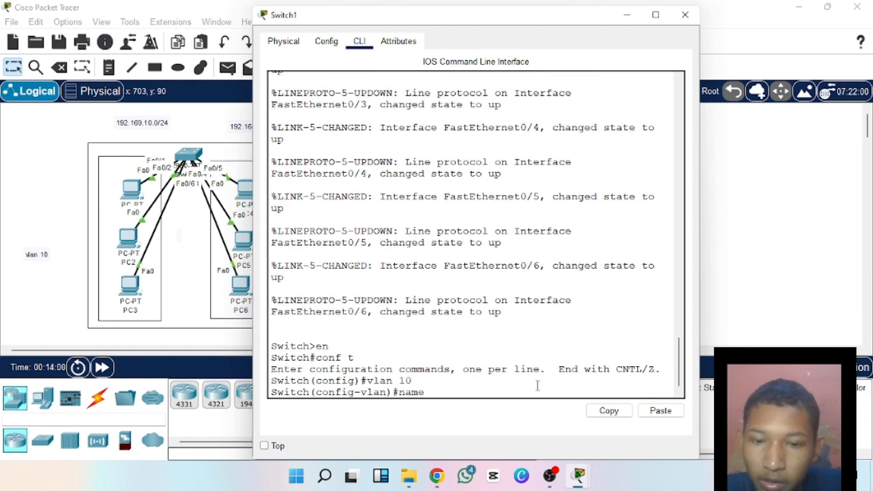
pyautogui.write(' la')
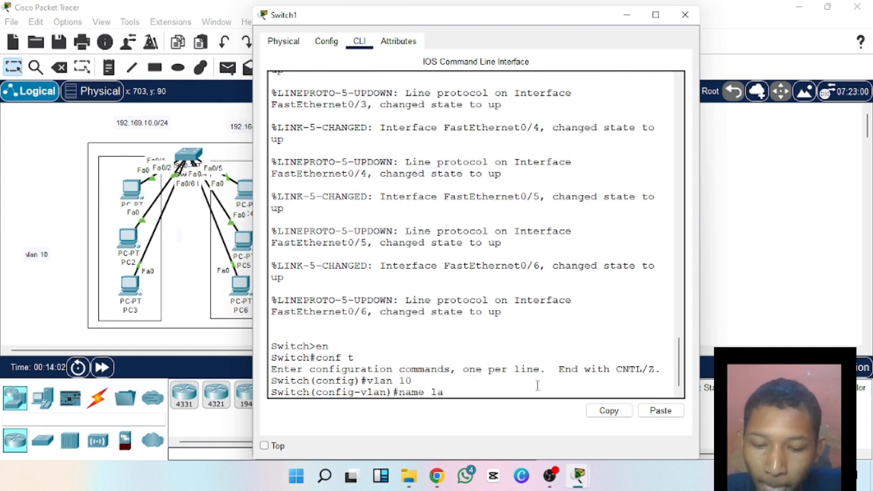
pyautogui.write('b1')
pyautogui.press('Return')
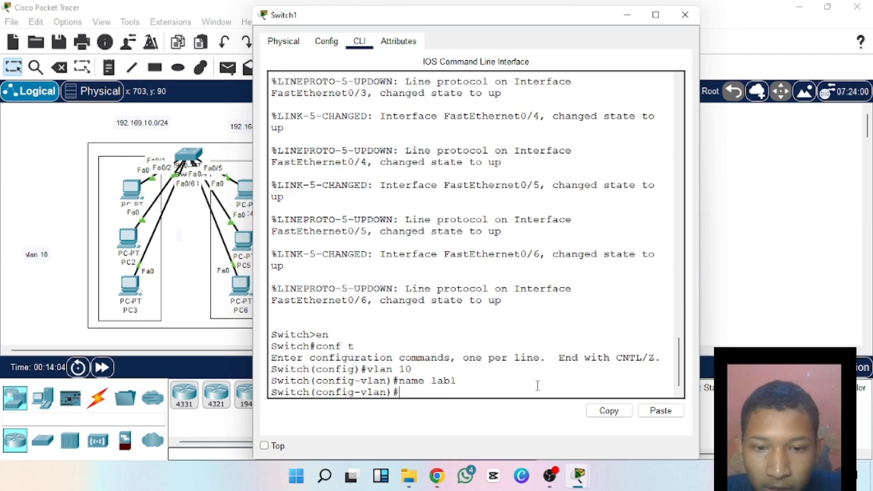
# Leave VLAN configuration on Switch1 and exit global configuration mode to the privileged EXEC prompt.
pyautogui.press('Return')
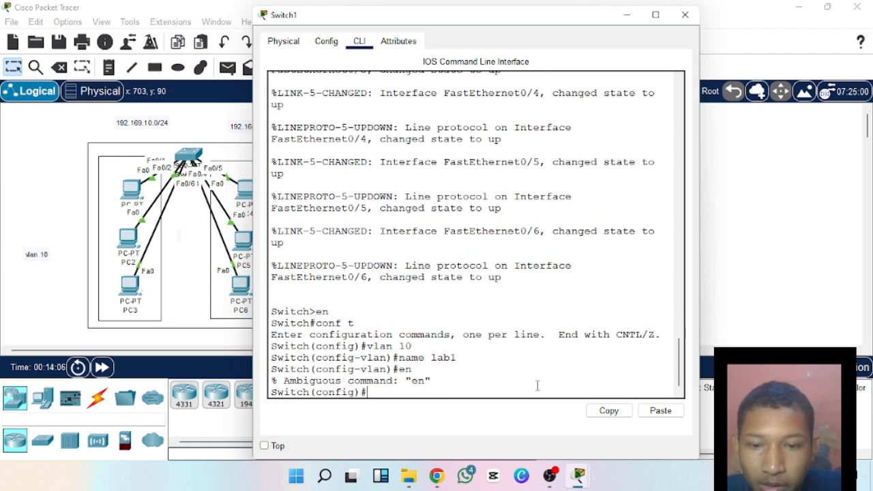
pyautogui.write('e')
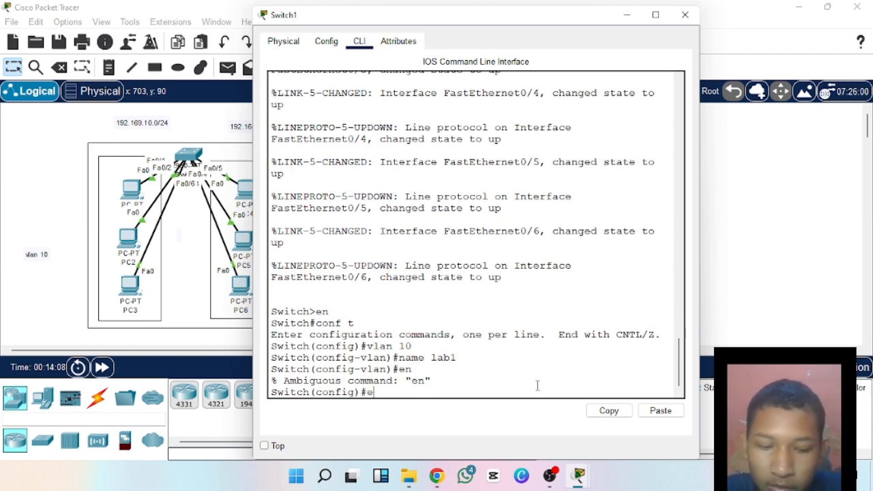
pyautogui.write('x')
pyautogui.press('Return')
pyautogui.press('Return')
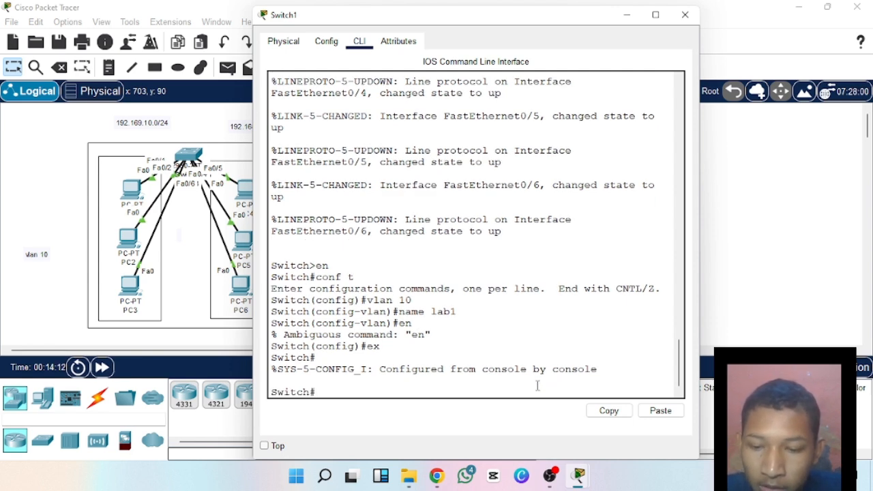
# Re-enter global configuration mode on Switch1 with conf t and begin an int range command for the fa0/ ports.
pyautogui.write('conf')
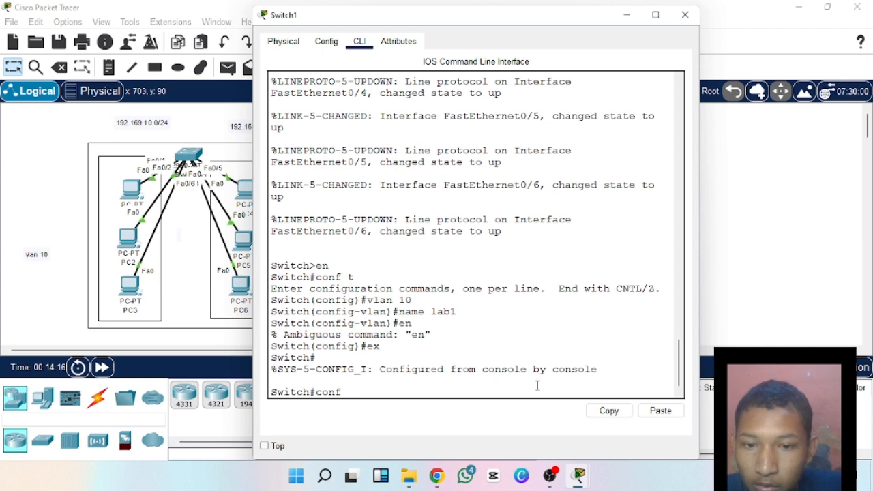
pyautogui.write(' t')
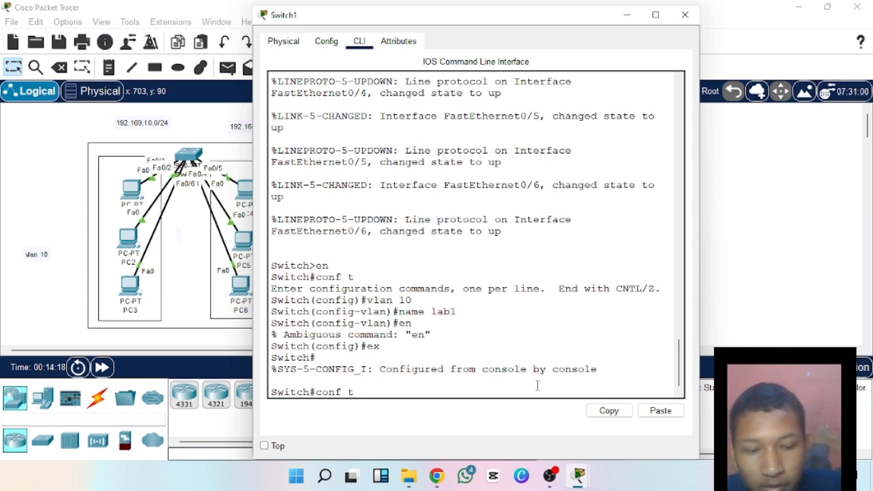
pyautogui.press('Return')
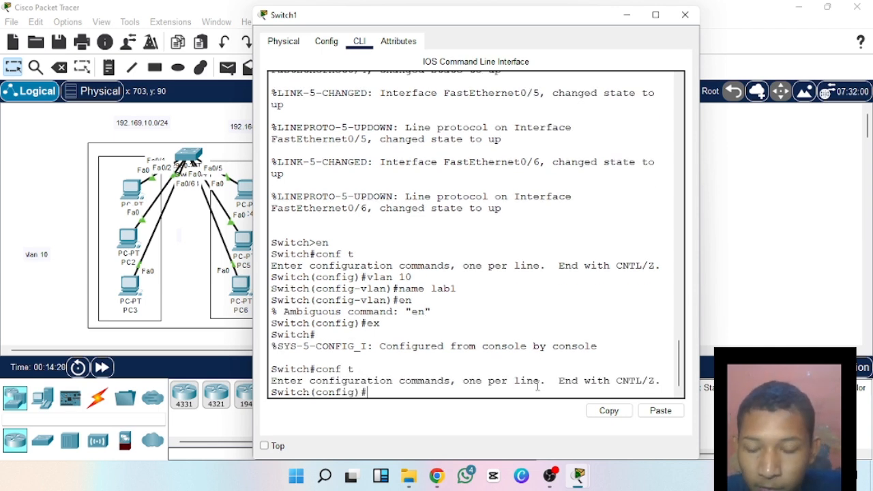
pyautogui.write('intt')
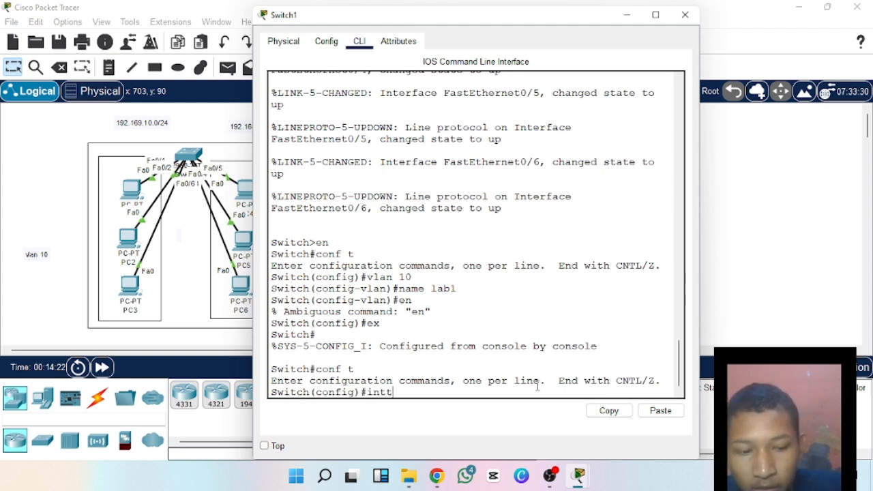
pyautogui.press('BackSpace')
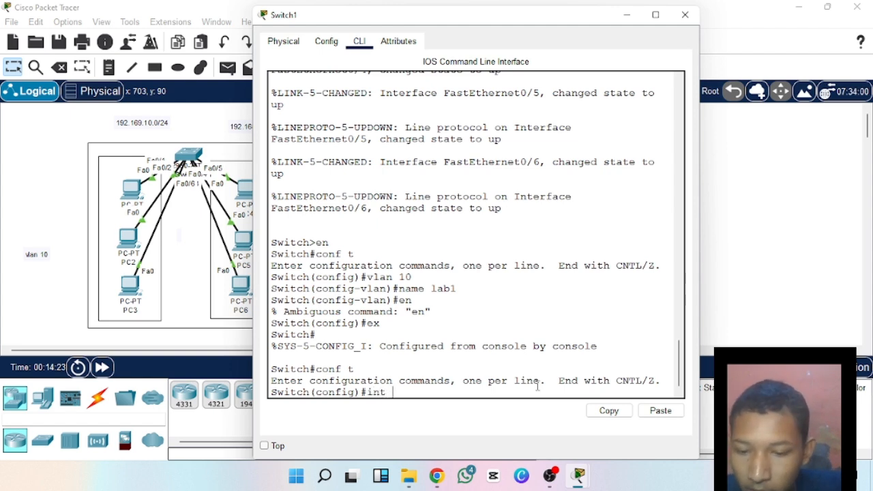
pyautogui.write('range')
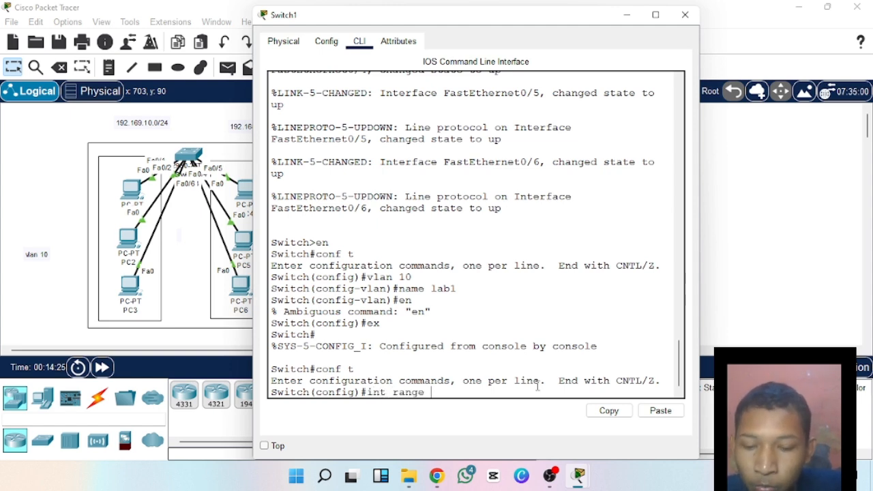
pyautogui.write(' fa')
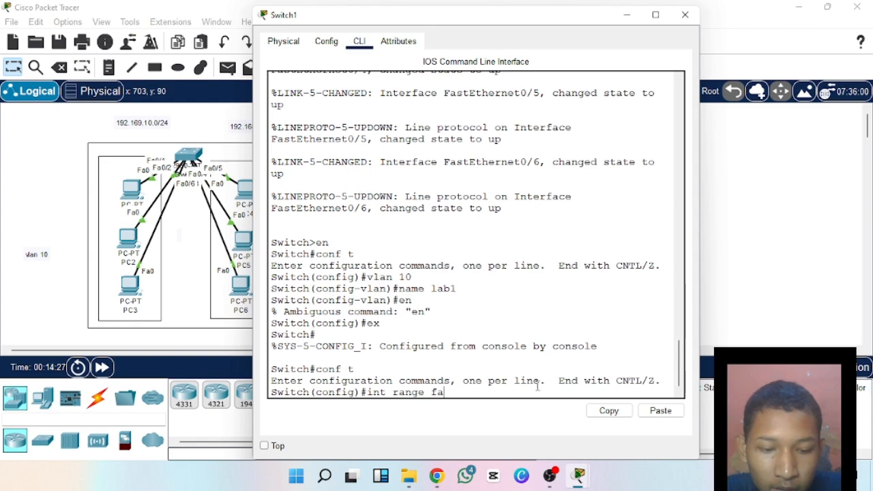
pyautogui.write('0/')
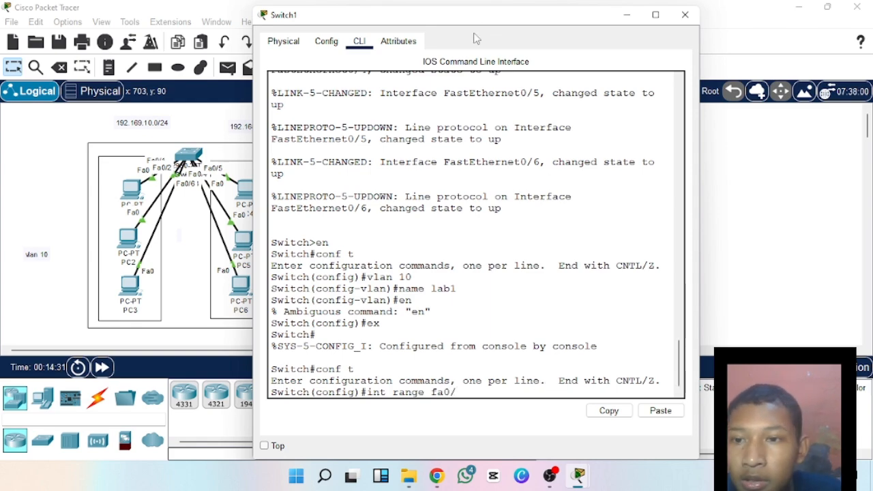
# Examine the port labels on the links between Switch1 and its PCs in the topology and return to Switch1's command line.
pyautogui.moveTo(472, 20); pyautogui.dragTo(695, 72)
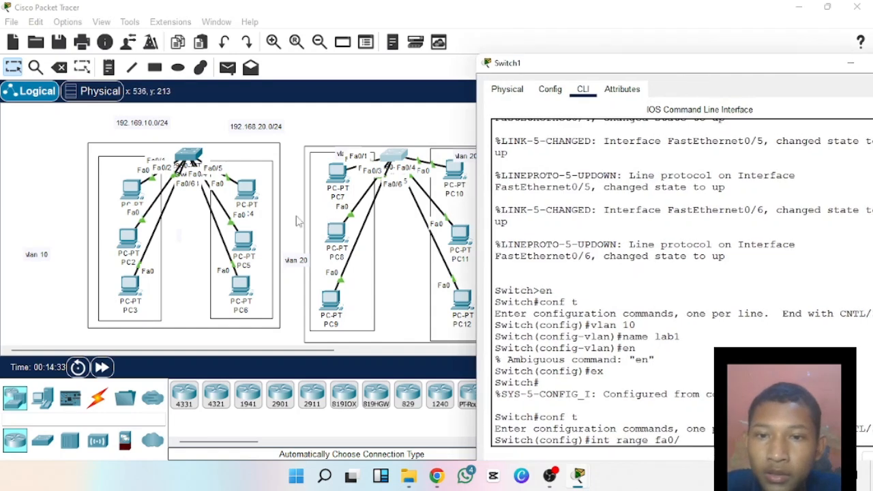
pyautogui.click(333, 175)
pyautogui.moveTo(333, 172); pyautogui.dragTo(336, 182)
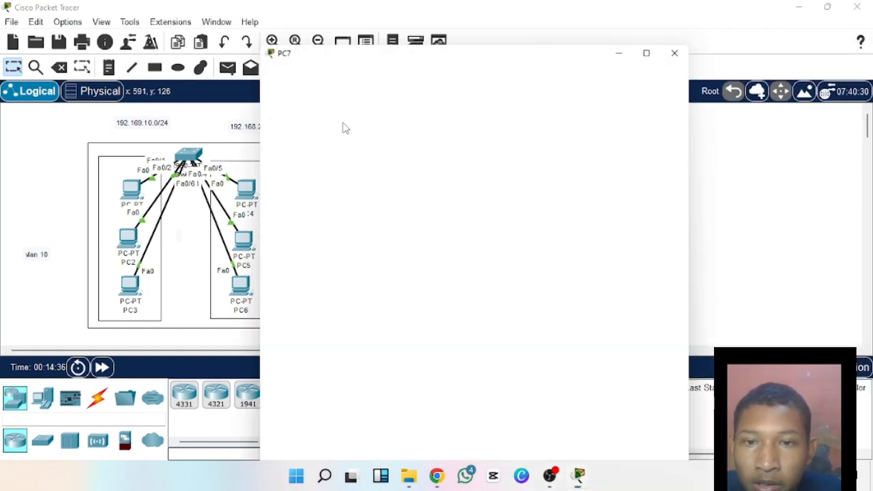
pyautogui.click(368, 41)
pyautogui.click(308, 81)
pyautogui.click(686, 17)
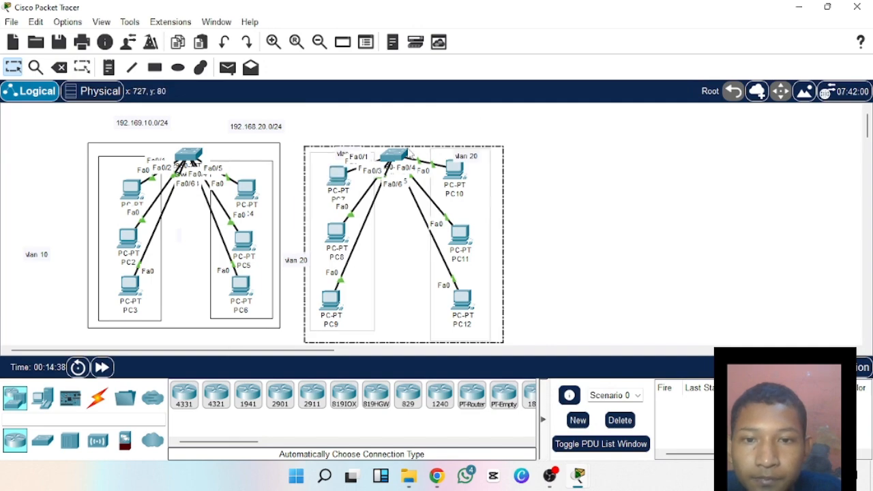
pyautogui.click(402, 155)
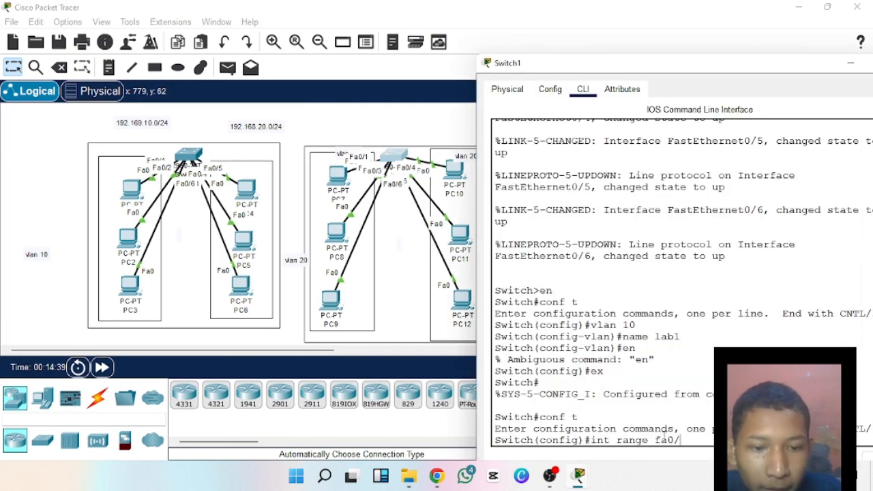
pyautogui.moveTo(709, 60); pyautogui.dragTo(437, 0)
pyautogui.moveTo(504, 7); pyautogui.dragTo(506, 24)
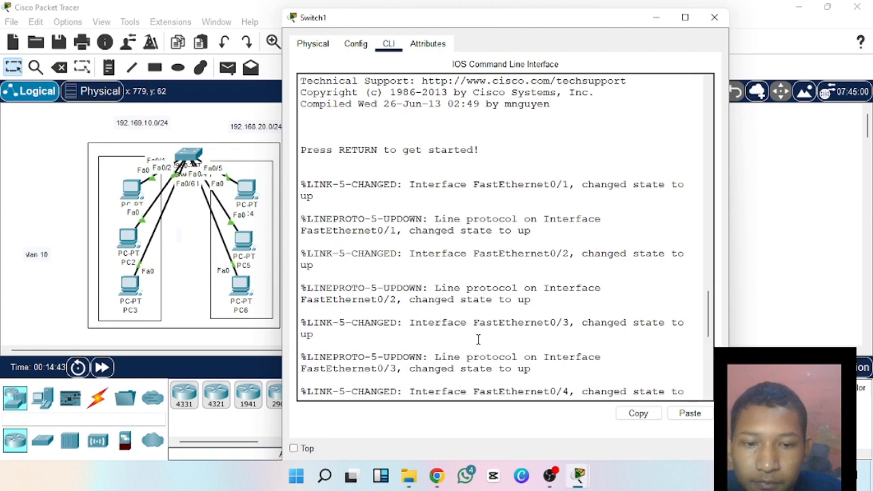
pyautogui.scroll(-10, 641, 372)
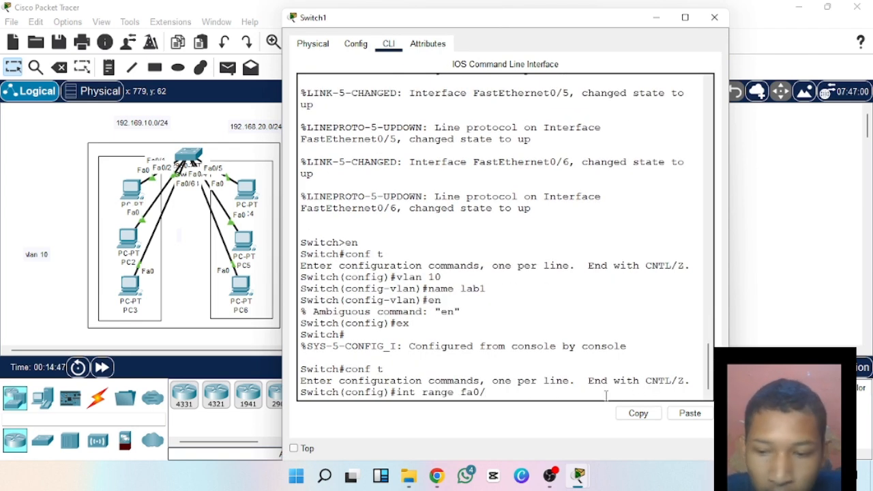
# Complete the interface range as fa0/1-3 and set those ports to switchport mode access.
pyautogui.write('1-3')
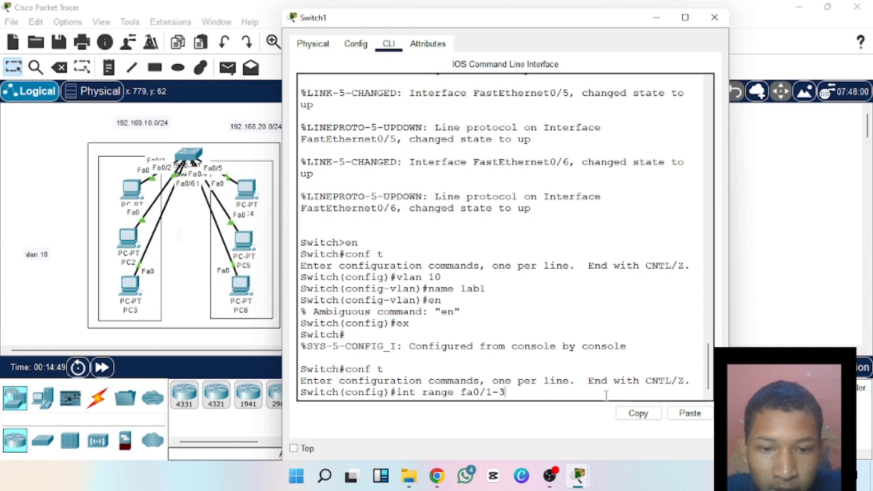
pyautogui.press('Return')
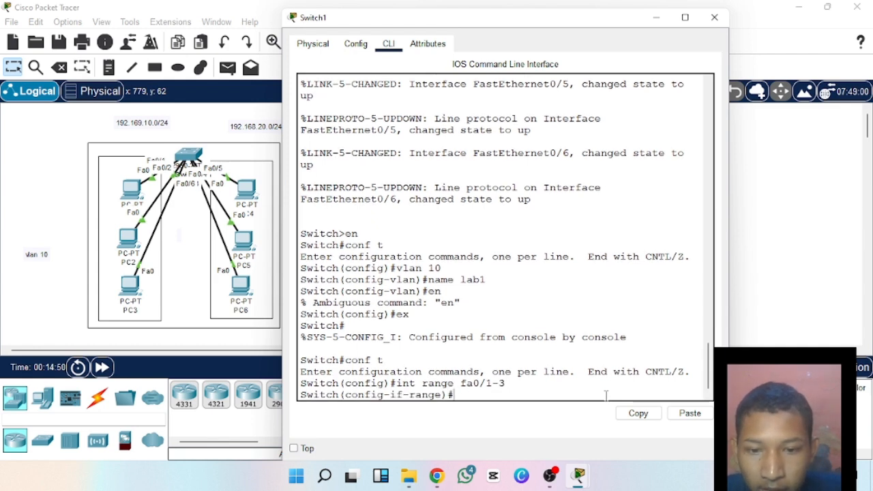
pyautogui.write('sw')
pyautogui.press('Tab')
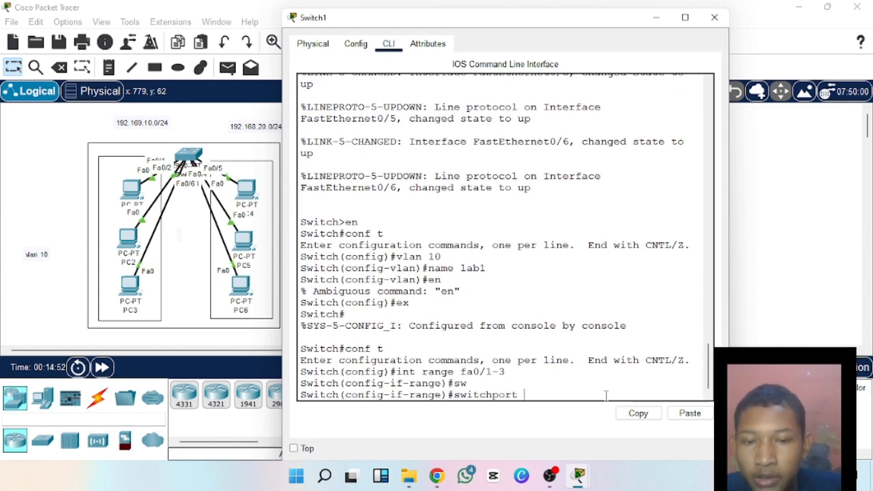
pyautogui.write('mod')
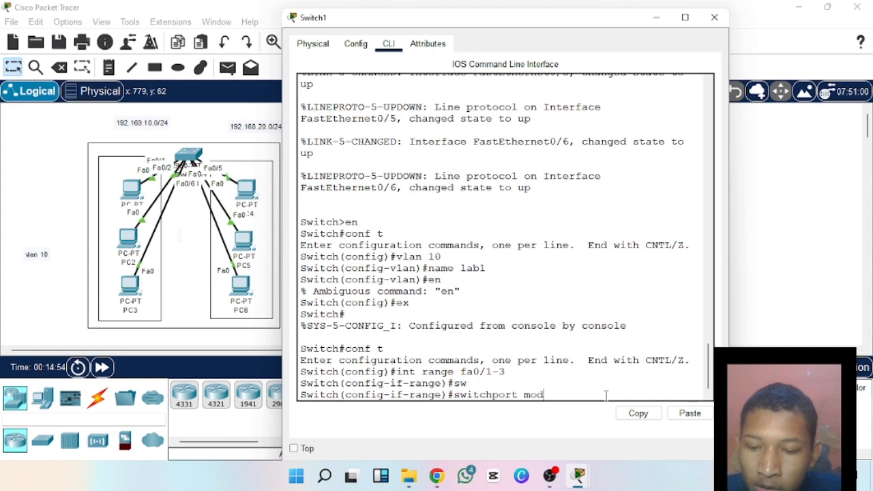
pyautogui.write('e ac')
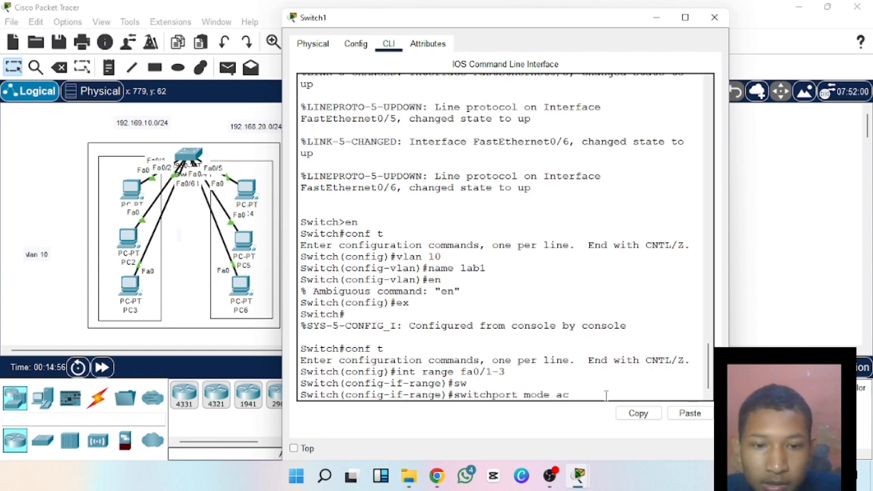
pyautogui.press('Tab')
pyautogui.press('Return')
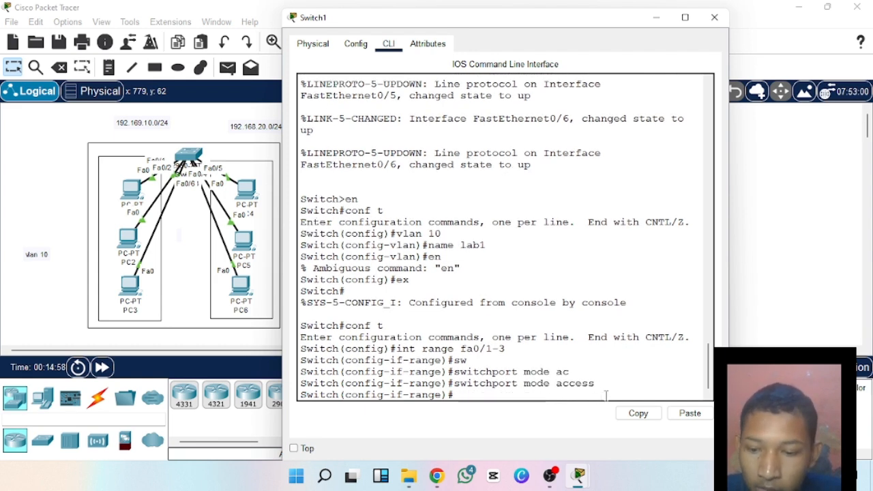
# Assign ports fa0/1-3 to access VLAN 10 and exit to global configuration mode.
pyautogui.write('sw')
pyautogui.press('Tab')
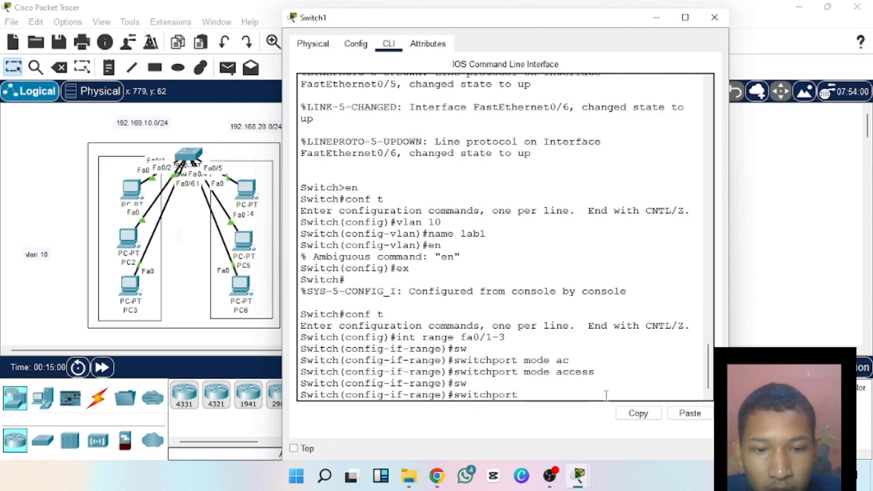
pyautogui.write('ac')
pyautogui.press('Tab')
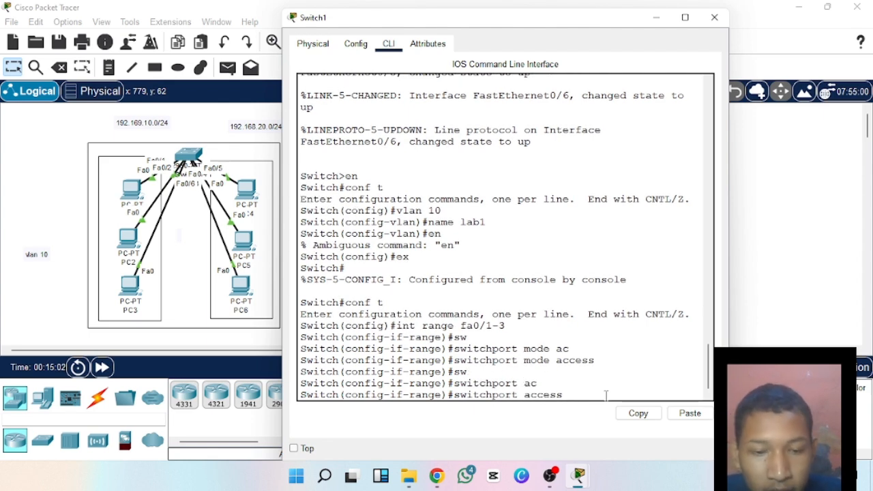
pyautogui.write('vlan ')
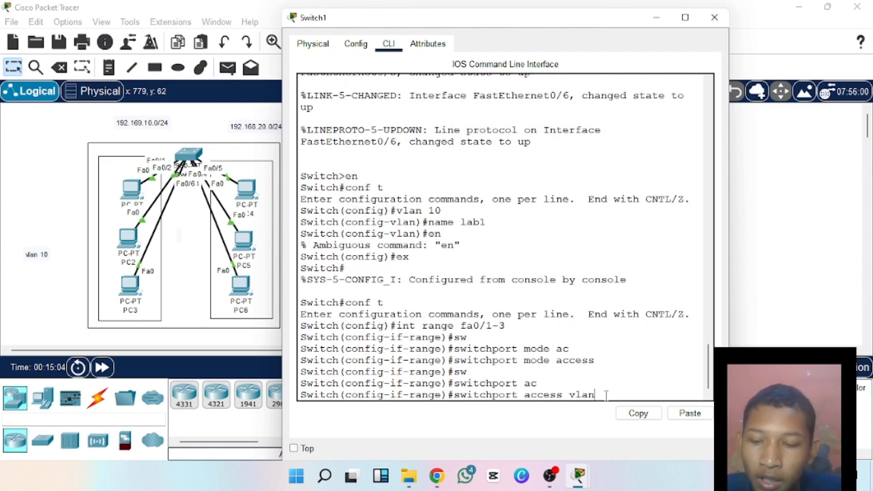
pyautogui.write('10')
pyautogui.press('Return')
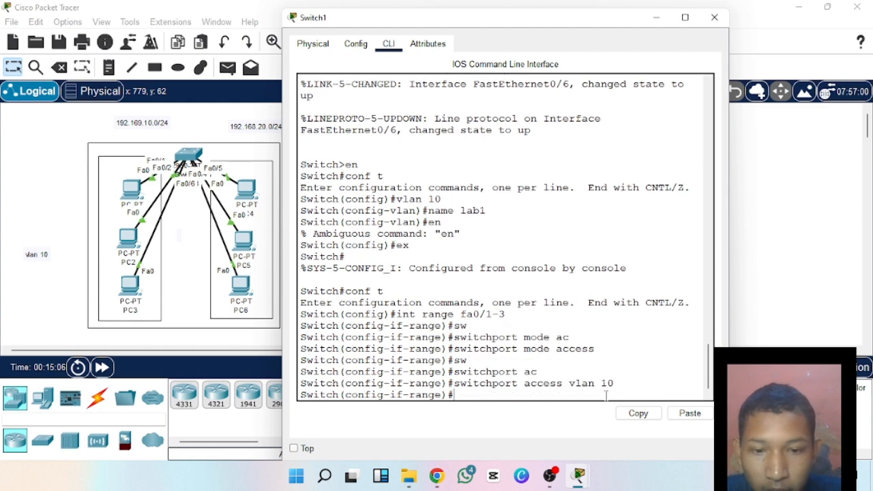
pyautogui.write('ex')
pyautogui.press('Return')
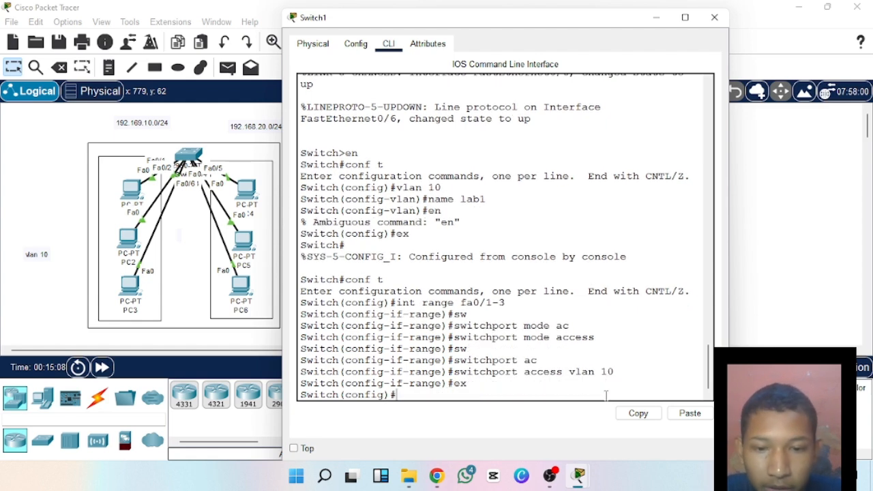
# Create VLAN 20 on Switch1, name it lab2, and exit VLAN configuration.
pyautogui.write('vlan 20')
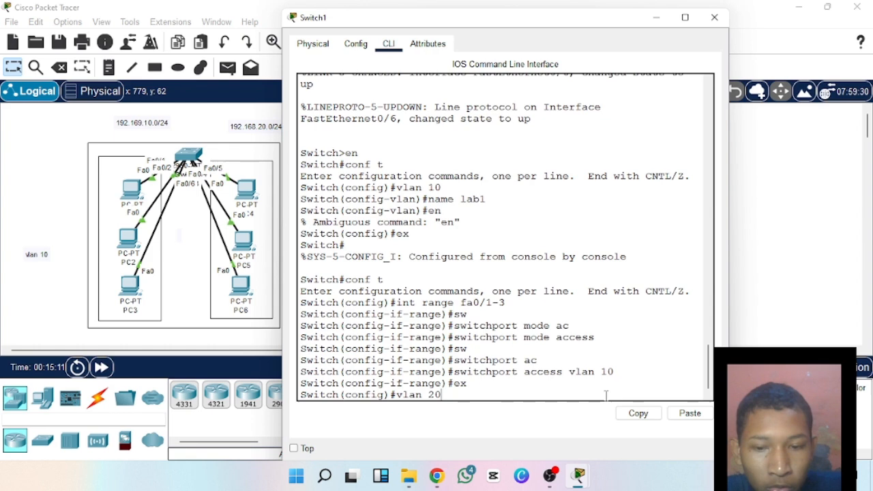
pyautogui.press('Return')
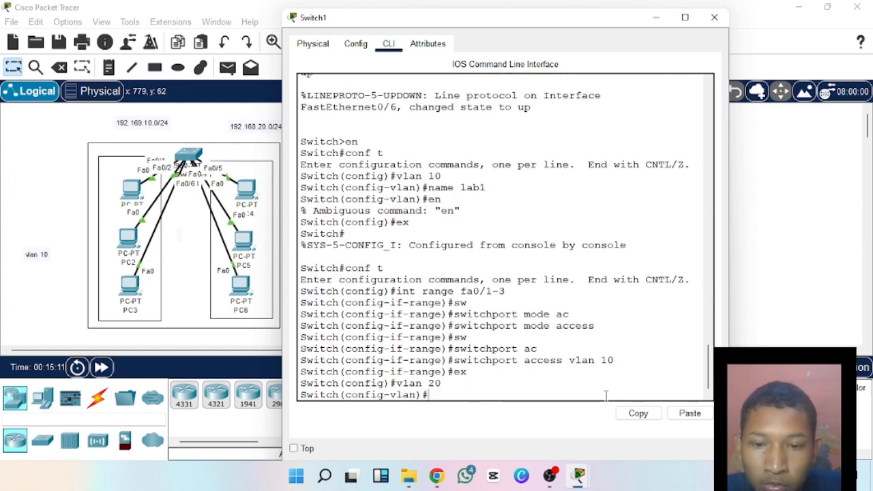
pyautogui.write('name')
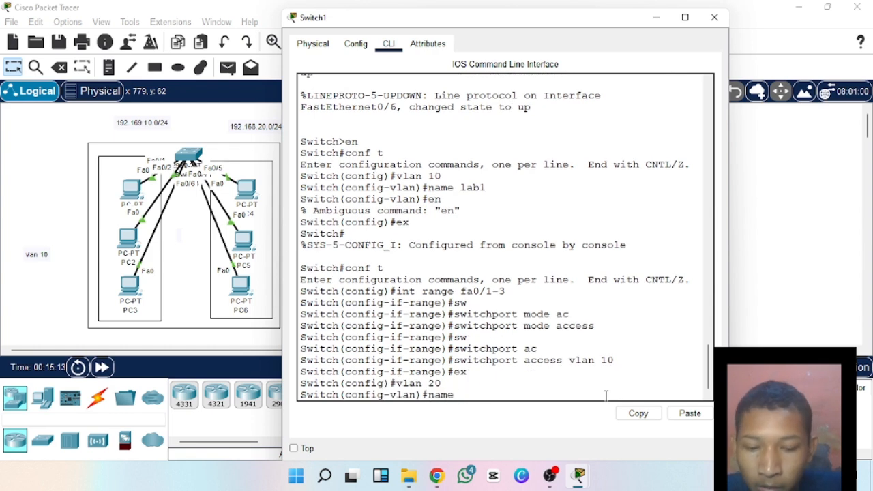
pyautogui.write(' lab2')
pyautogui.press('Return')
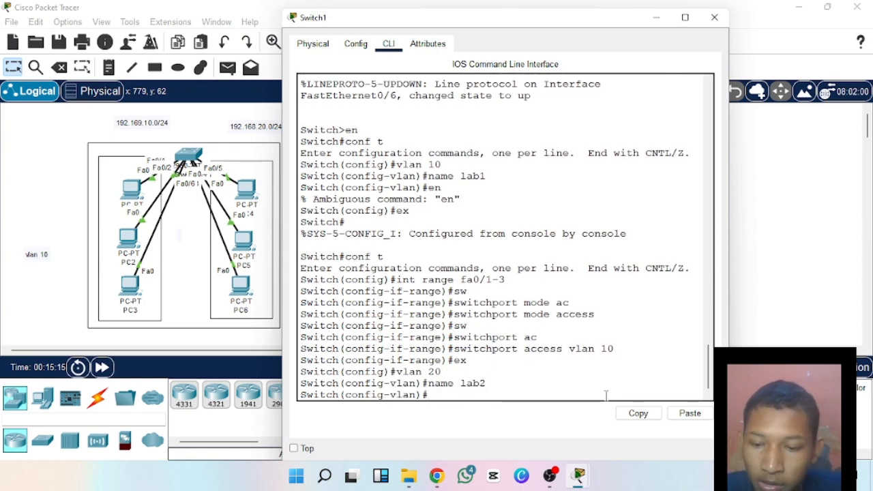
pyautogui.write('ex')
pyautogui.press('Return')
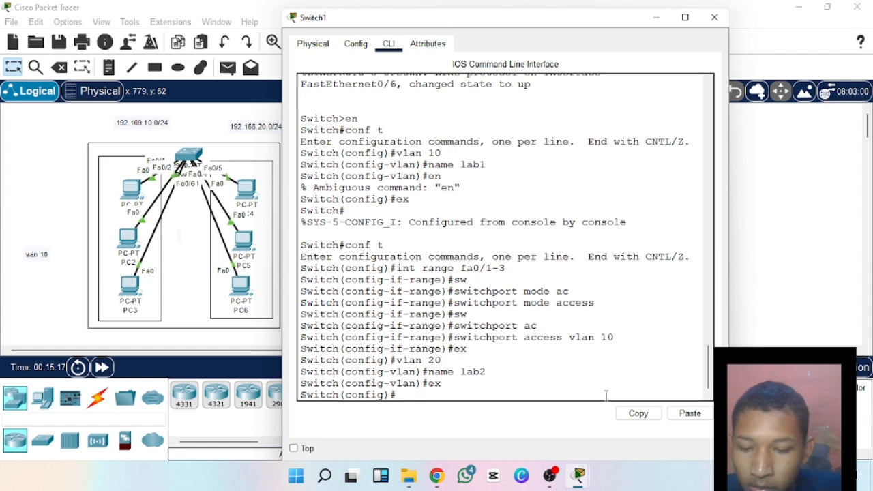
# Enter interface range configuration for fa0/4-6 on Switch1.
pyautogui.write('int')
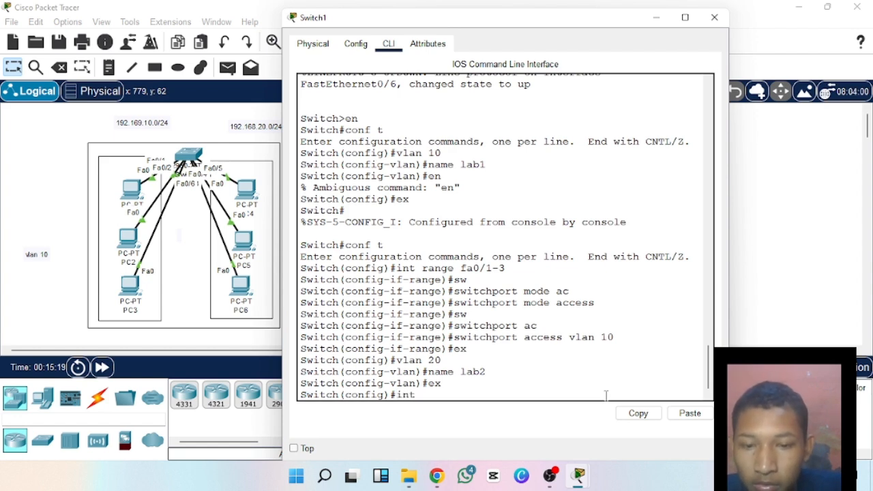
pyautogui.write(' rang')
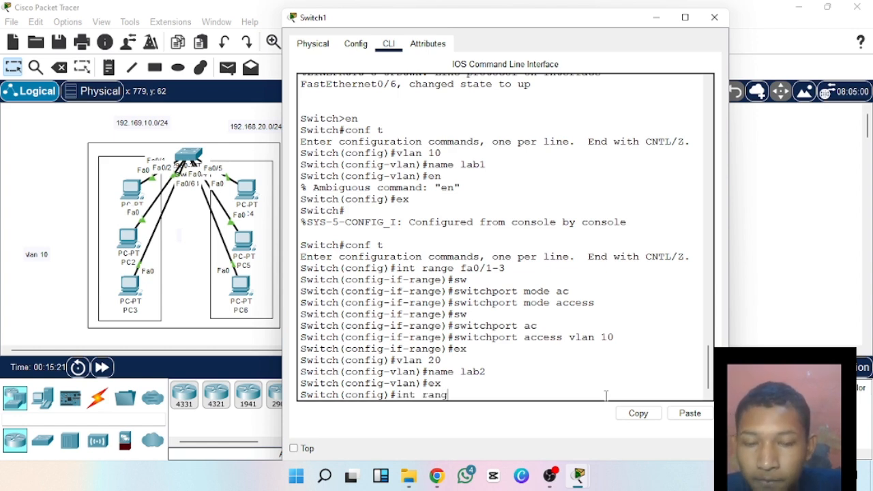
pyautogui.write('e fa0/4')
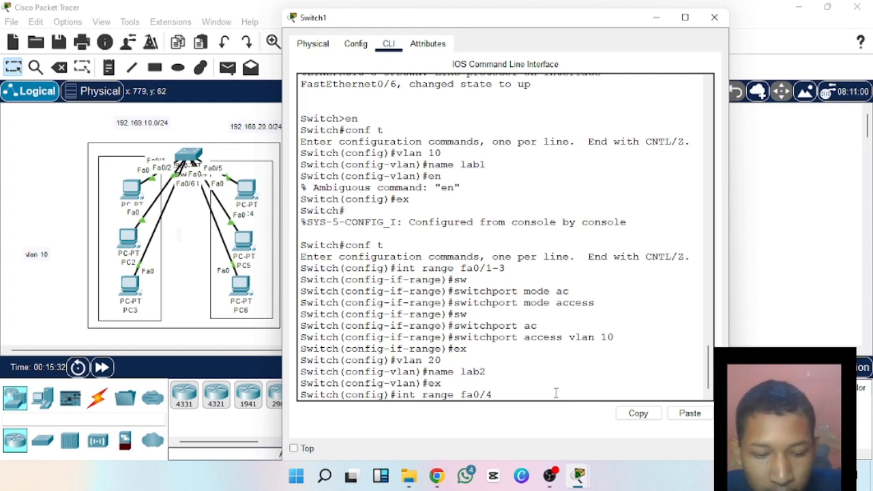
pyautogui.write('-')
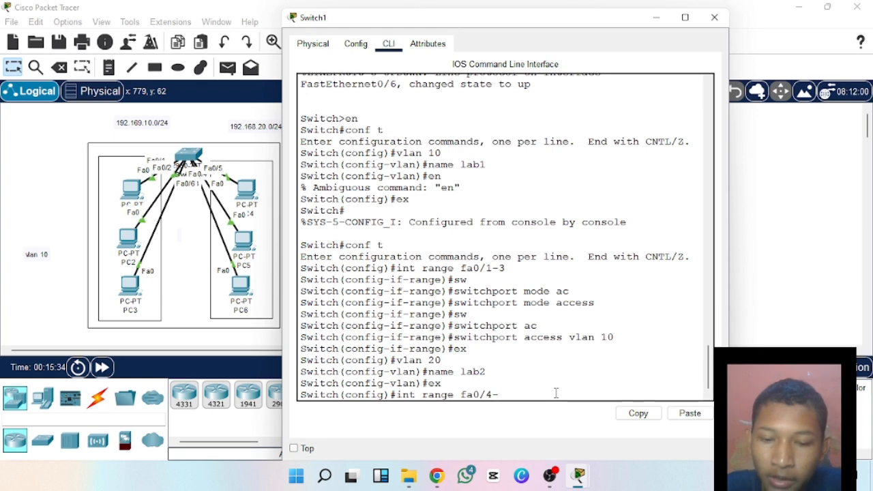
pyautogui.write('6')
pyautogui.press('Return')
# Set ports fa0/4-6 to switchport mode access.
pyautogui.write('s')
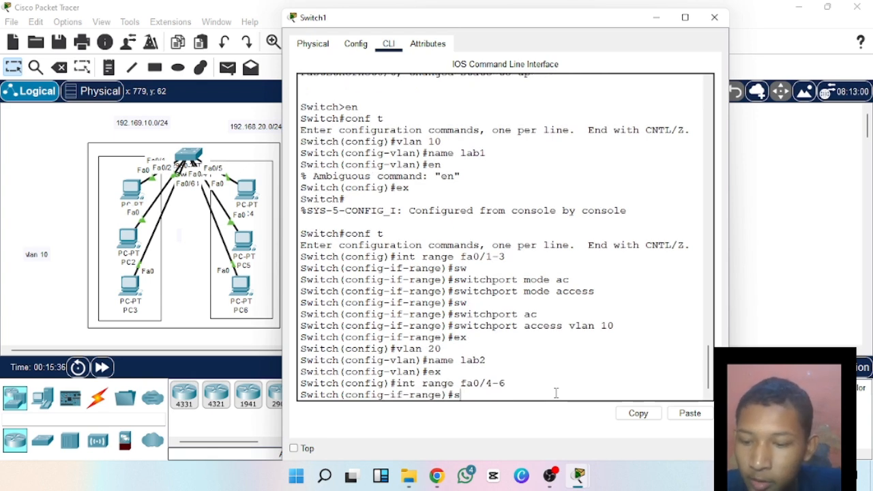
pyautogui.write('w')
pyautogui.press('Tab')
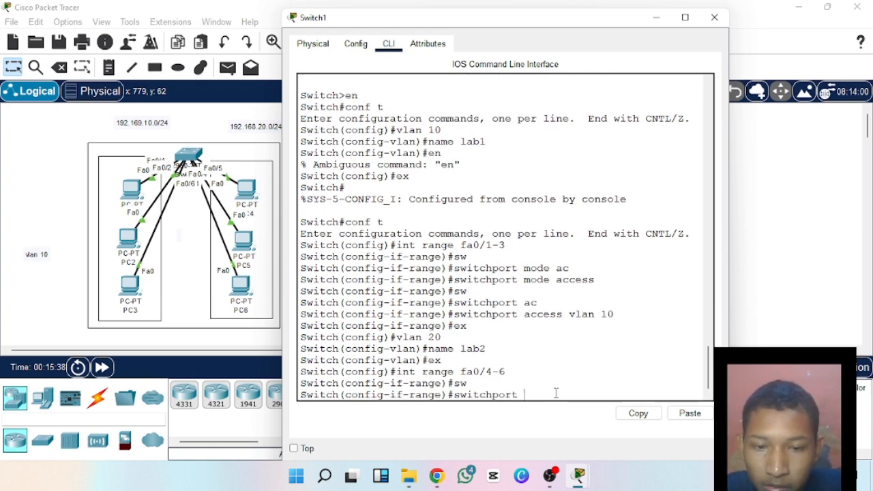
pyautogui.write('MODE')
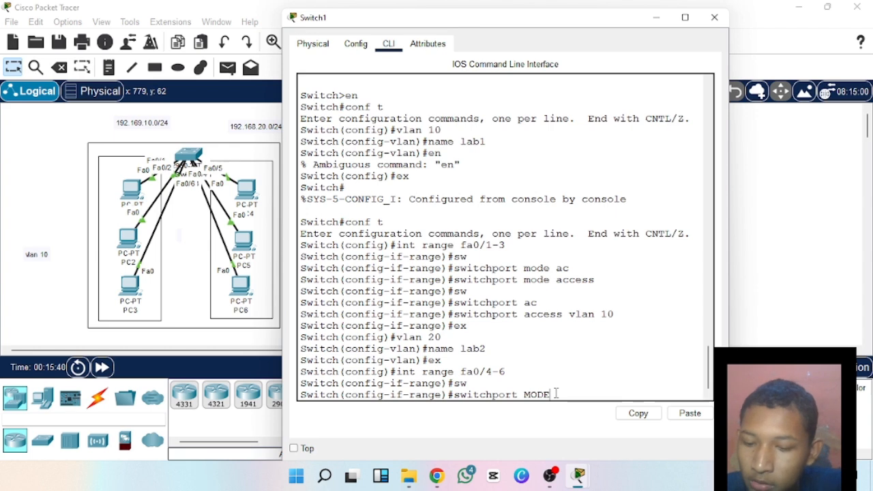
pyautogui.write('AC')
pyautogui.press('Tab')
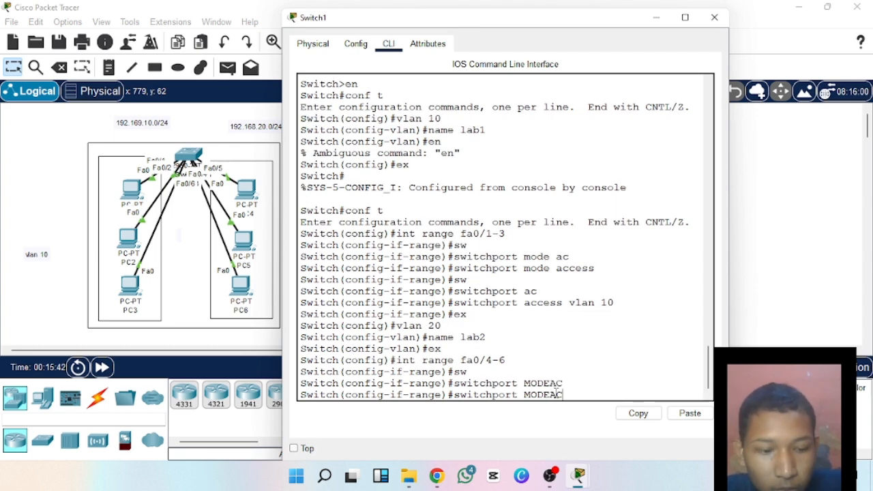
pyautogui.press('BackSpace')
pyautogui.press('BackSpace')
pyautogui.press('BackSpace')
pyautogui.press('BackSpace')
pyautogui.press('BackSpace')
pyautogui.press('BackSpace')
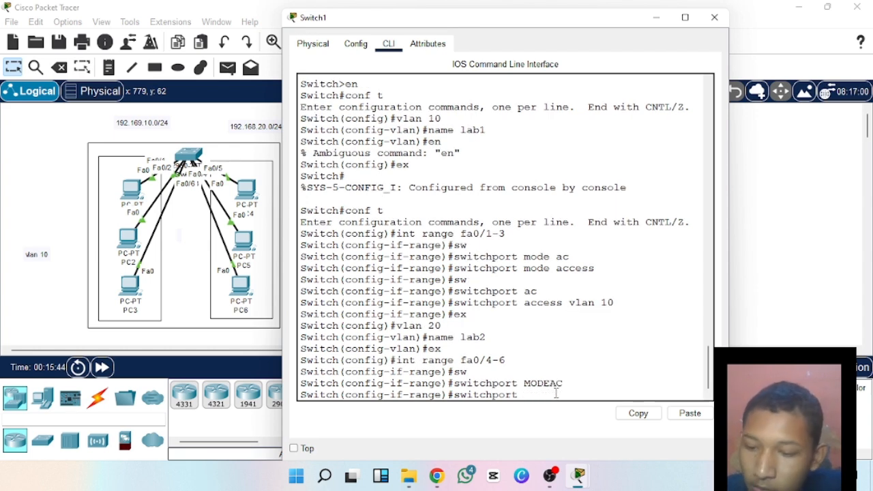
pyautogui.write('mode ')
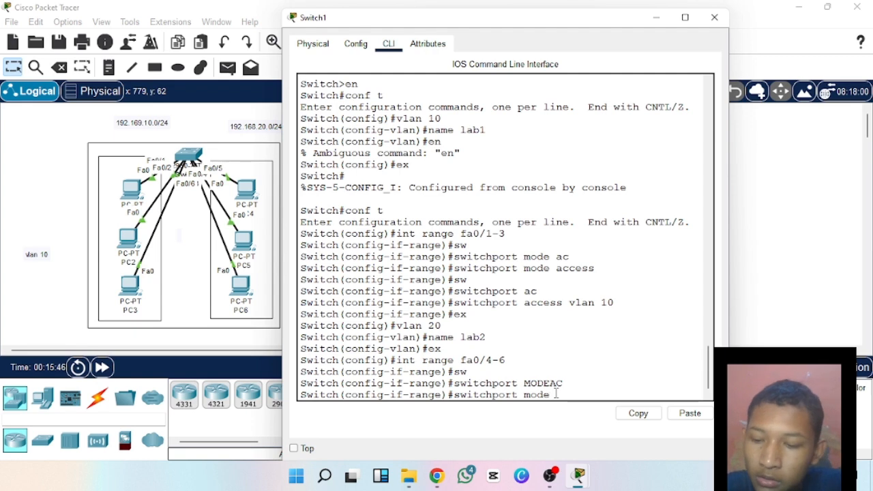
pyautogui.write('ac')
pyautogui.press('Tab')
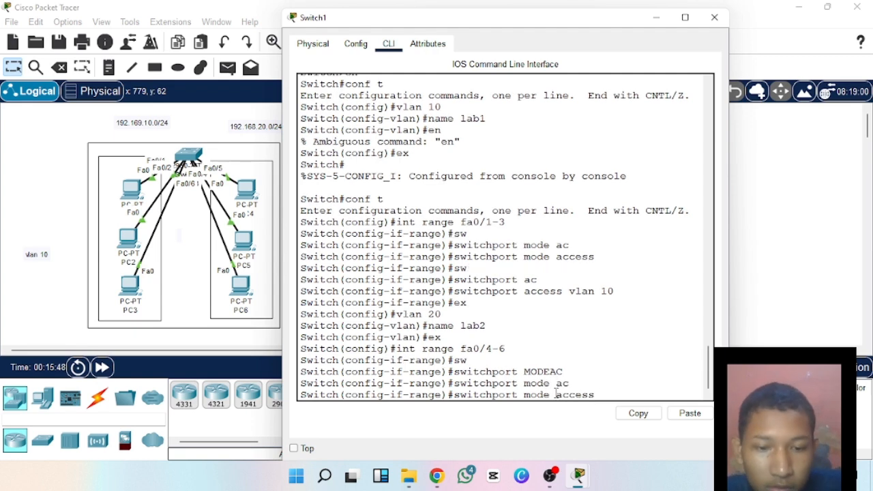
pyautogui.press('Return')
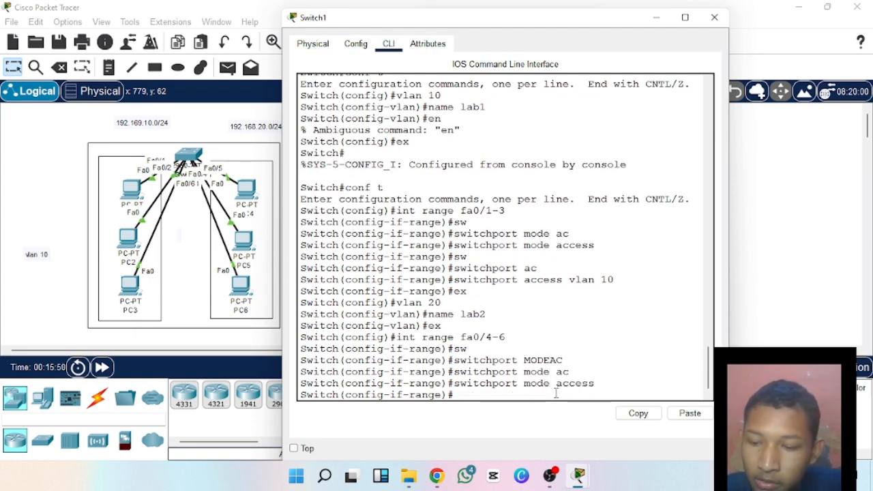
# Assign ports fa0/4-6 to access VLAN 20 and exit to global configuration mode.
pyautogui.write('sw')
pyautogui.press('Tab')
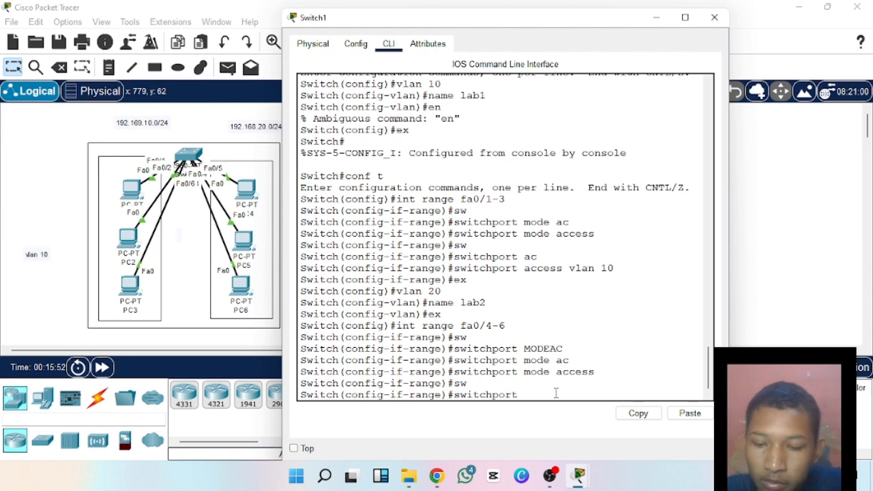
pyautogui.write('ac')
pyautogui.press('Tab')
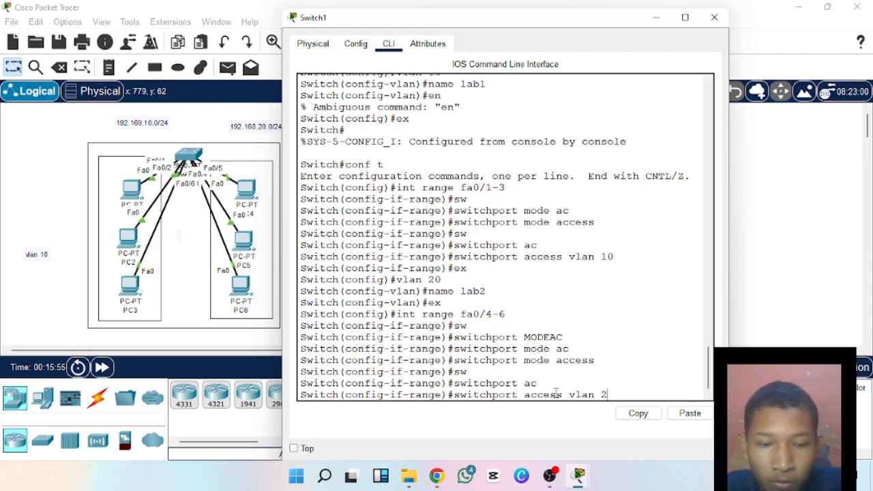
pyautogui.press('Return')
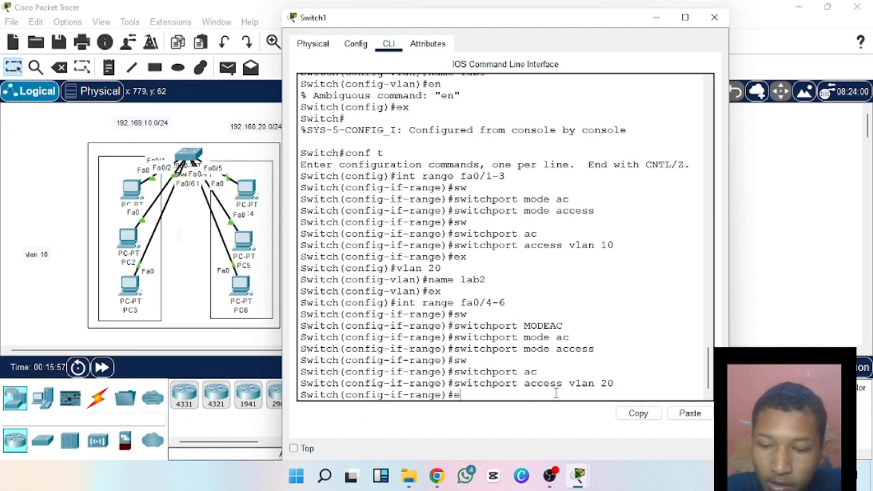
pyautogui.write('ex')
pyautogui.press('Return')
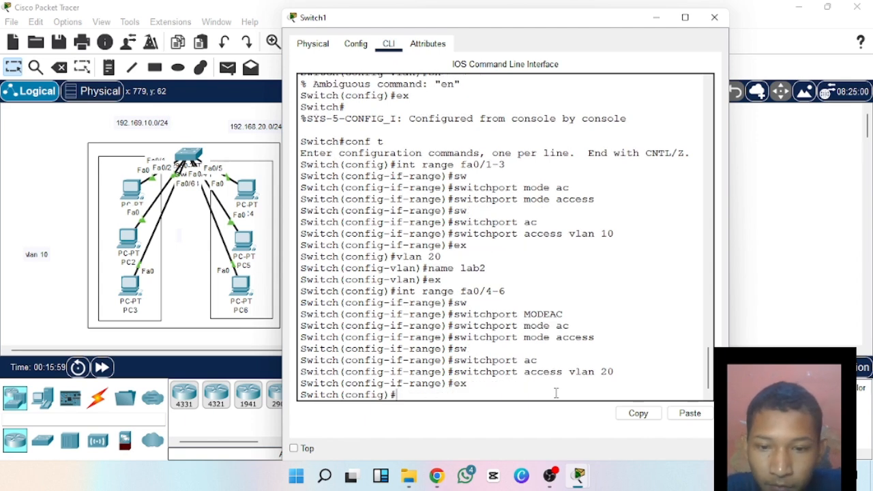
# Run do show vlan brief on Switch1 to check the ports assigned to lab1 and lab2, and close the switch's window.
pyautogui.write('do ')
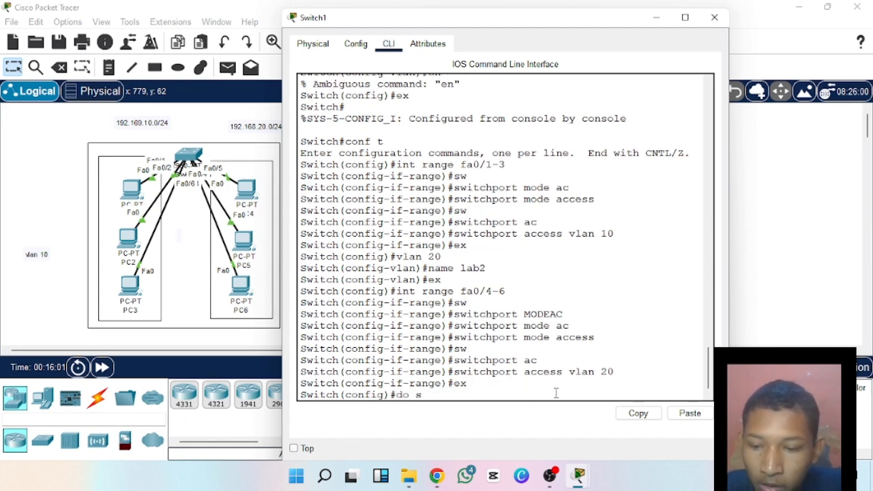
pyautogui.write('show')
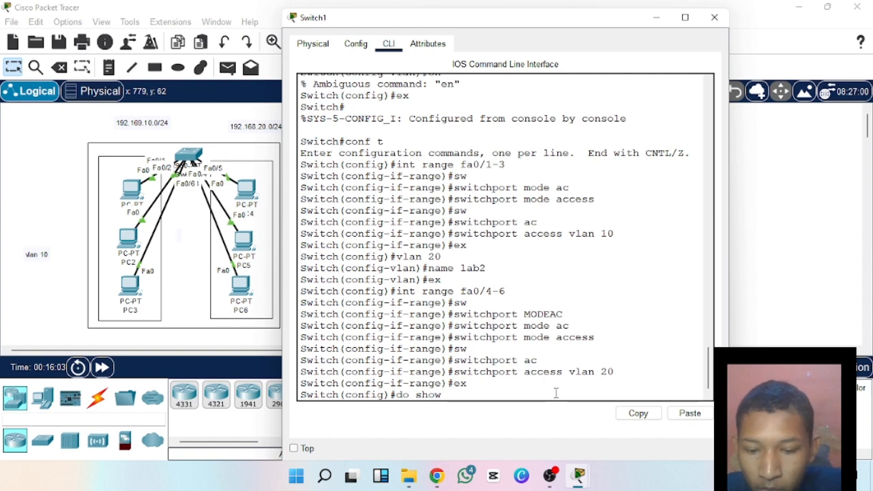
pyautogui.write(' vlan b')
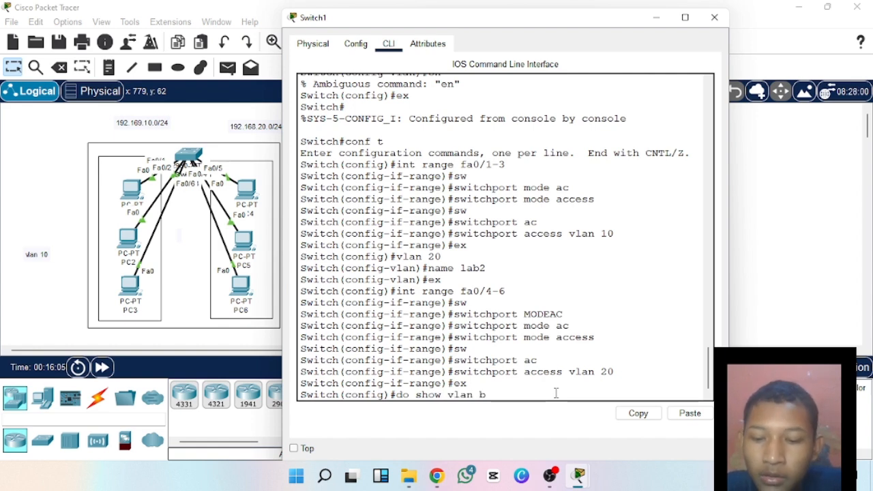
pyautogui.write('re')
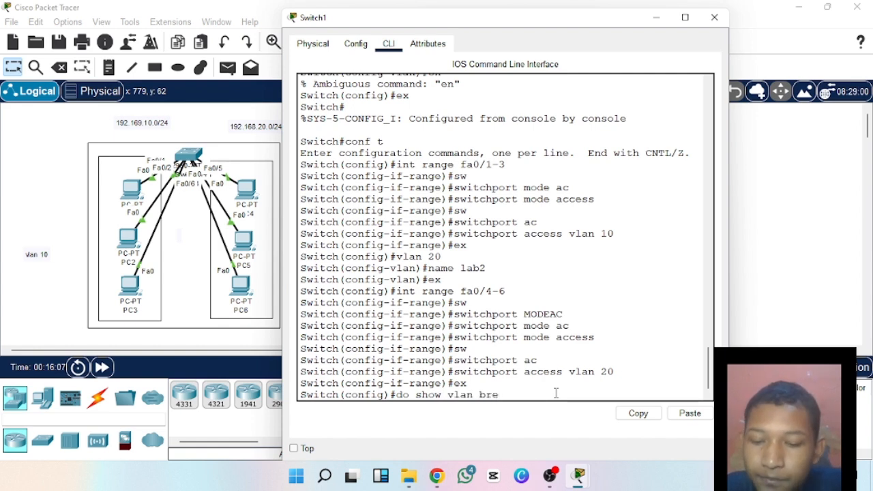
pyautogui.press('BackSpace')
pyautogui.press('BackSpace')
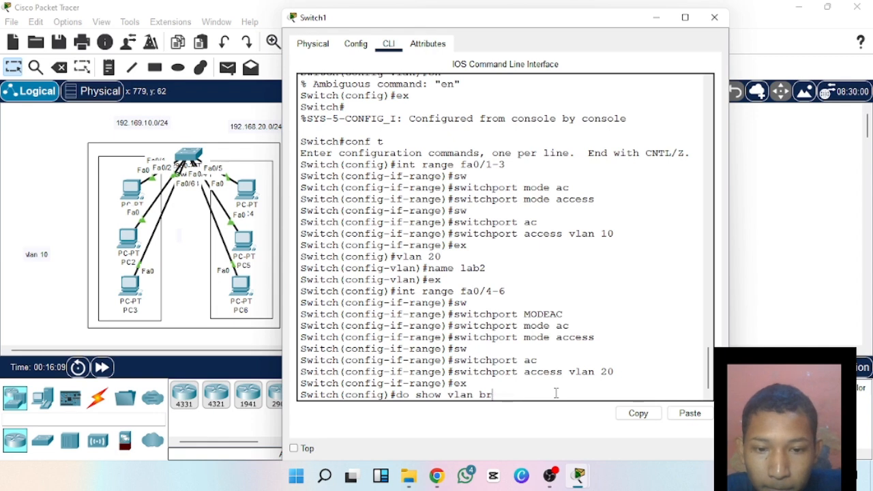
pyautogui.write('ief')
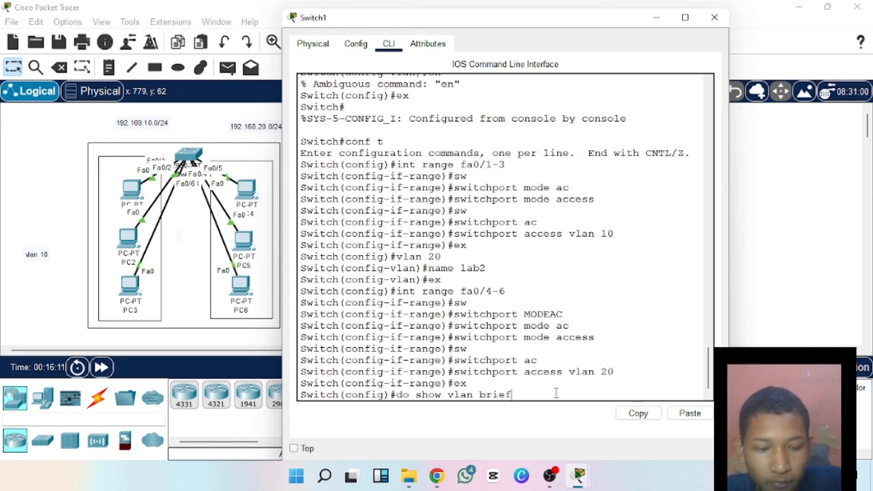
pyautogui.press('Return')
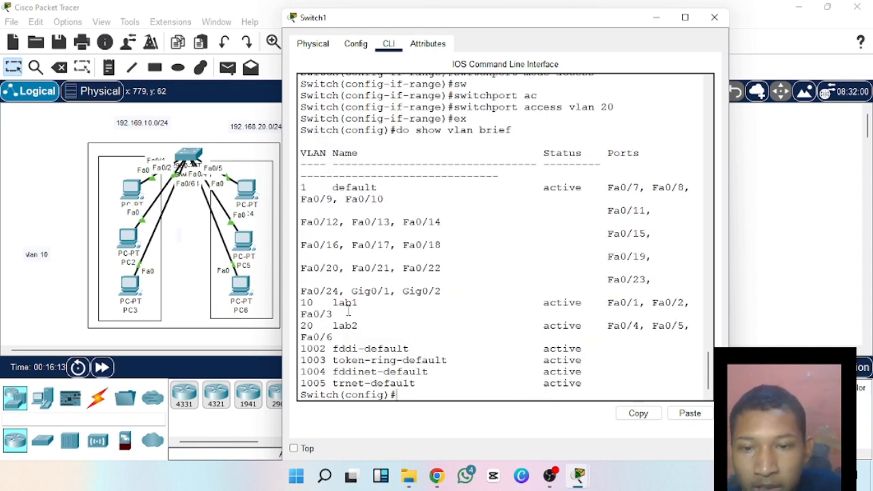
pyautogui.moveTo(308, 314); pyautogui.dragTo(415, 306)
pyautogui.click(428, 310)
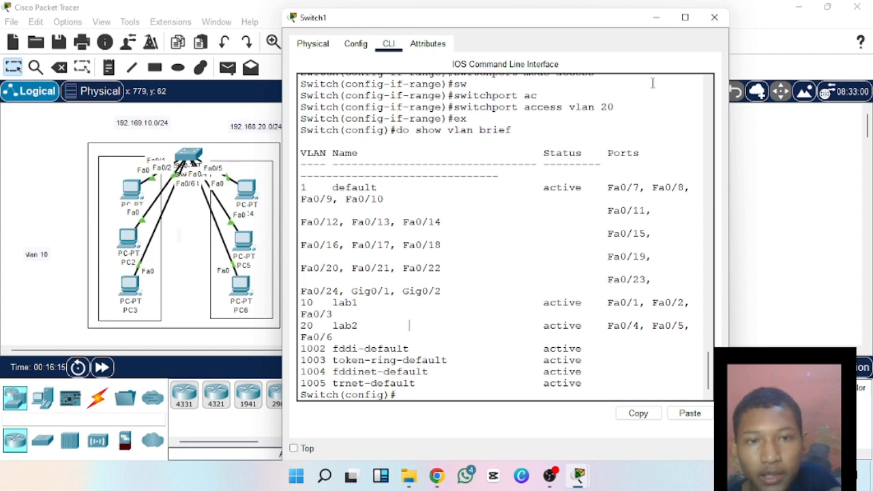
pyautogui.click(713, 19)
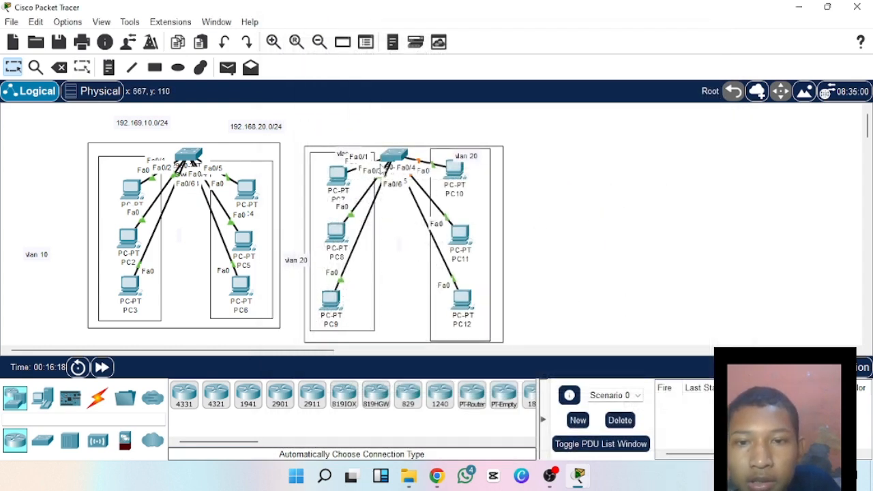
# Link the two switches with an automatically chosen connection type and end the cabling mode.
pyautogui.moveTo(402, 157)
pyautogui.mouseDown()
pyautogui.moveTo(414, 159)
pyautogui.moveTo(405, 157)
pyautogui.mouseUp()
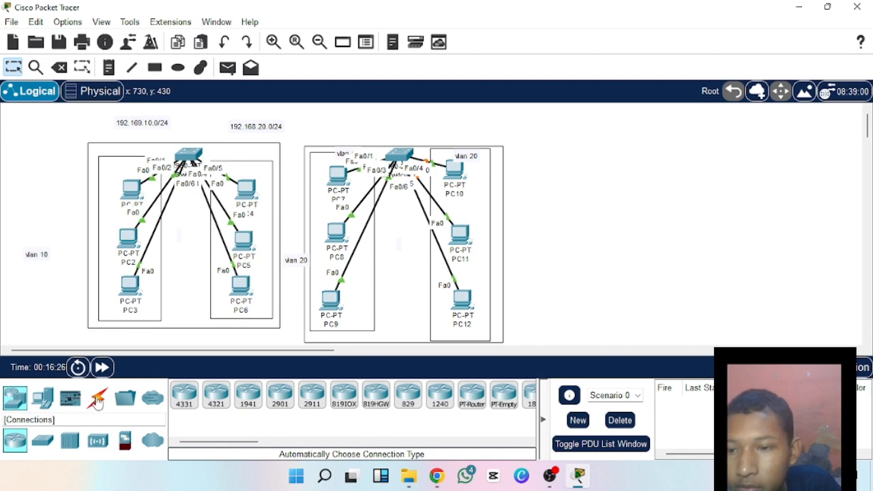
pyautogui.click(97, 401)
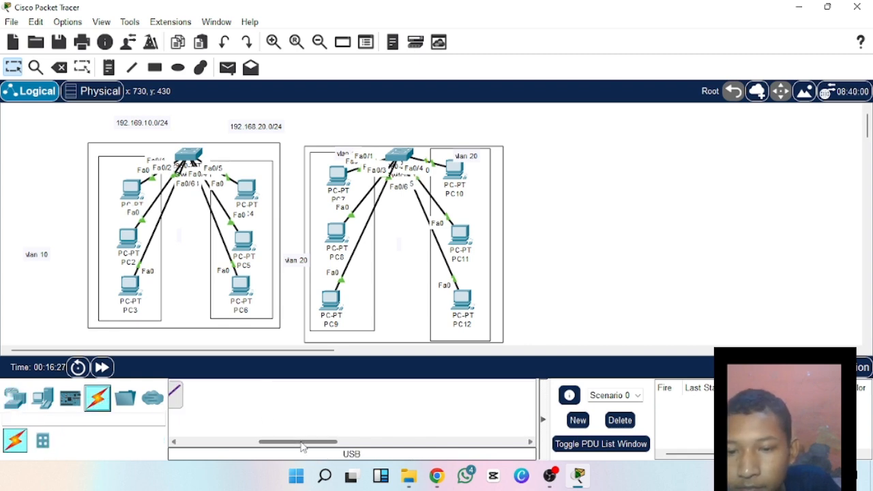
pyautogui.moveTo(302, 447); pyautogui.dragTo(198, 449)
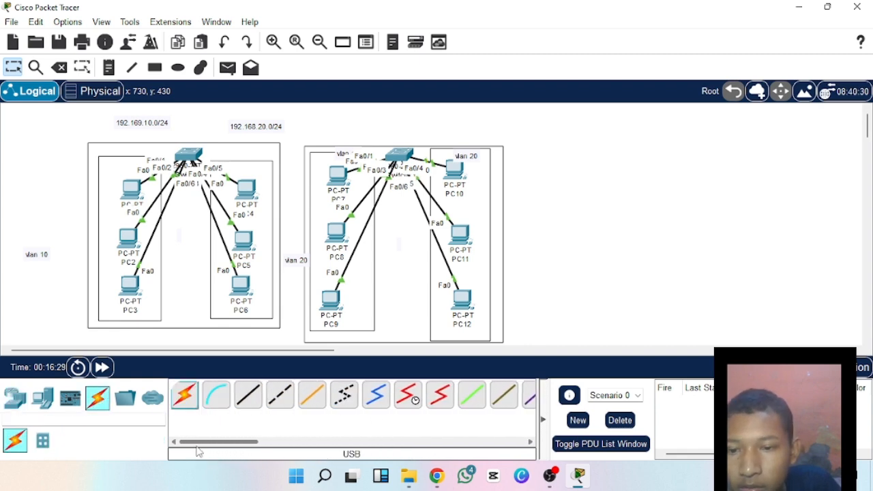
pyautogui.click(186, 399)
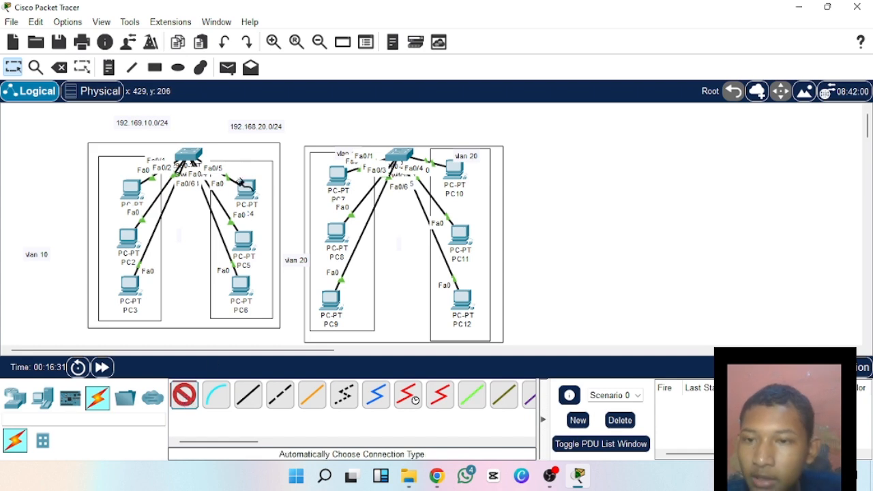
pyautogui.click(191, 156)
pyautogui.click(396, 156)
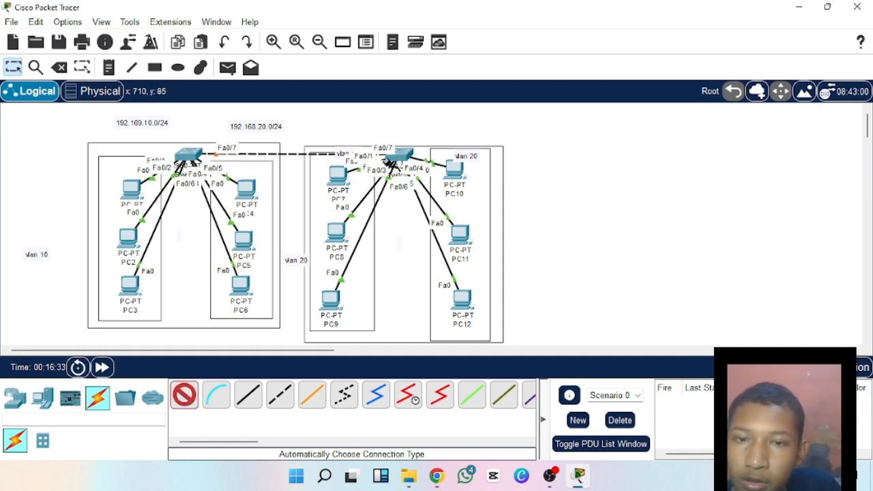
pyautogui.click(185, 399)
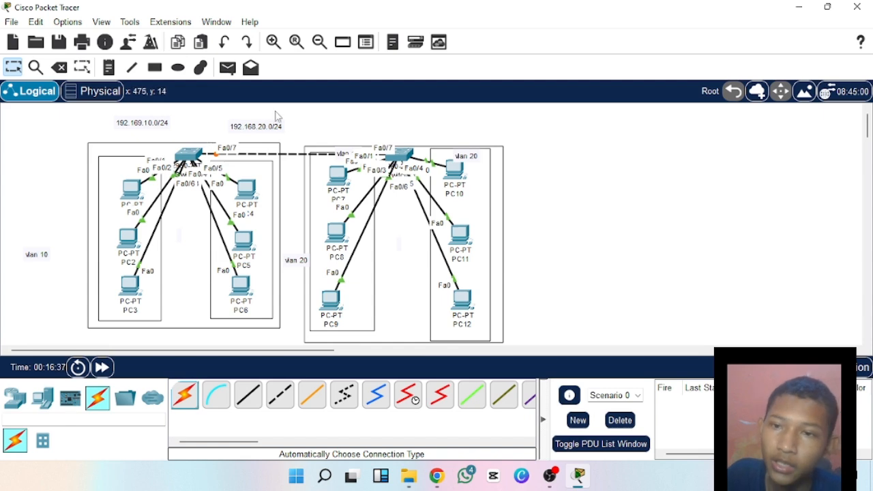
# Move both switches up above their group rectangles and shift the vlan 10 label closer to the first PC group.
pyautogui.moveTo(399, 154); pyautogui.dragTo(395, 135)
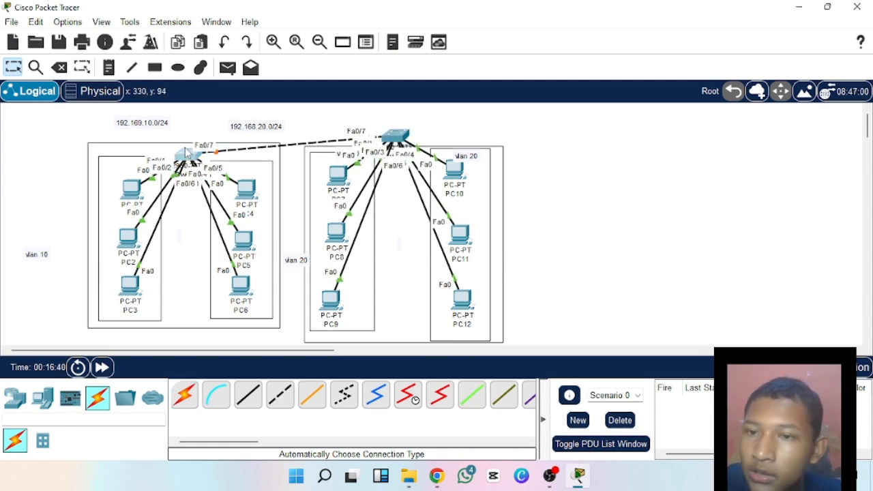
pyautogui.moveTo(187, 153); pyautogui.dragTo(184, 137)
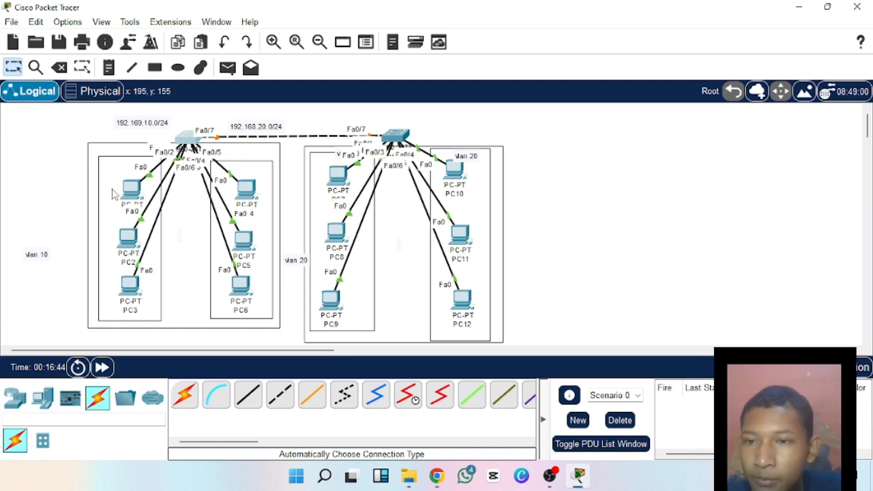
pyautogui.moveTo(36, 258); pyautogui.dragTo(61, 250)
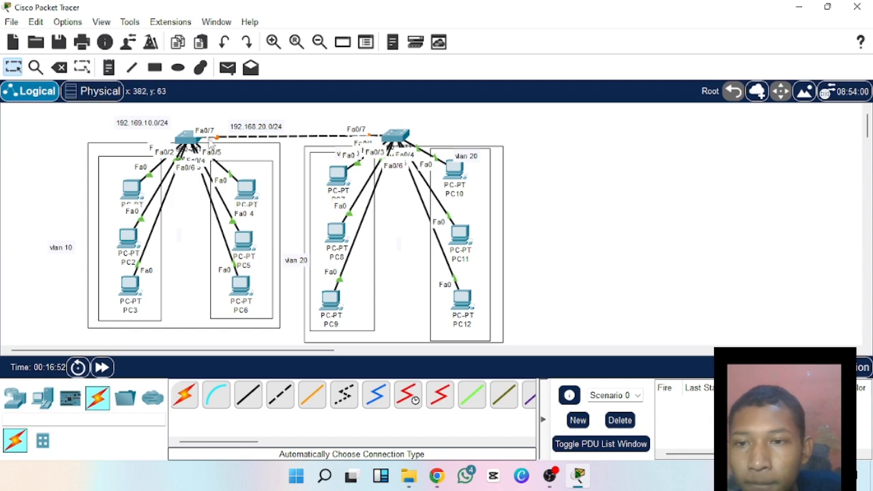
pyautogui.moveTo(182, 135); pyautogui.dragTo(182, 128)
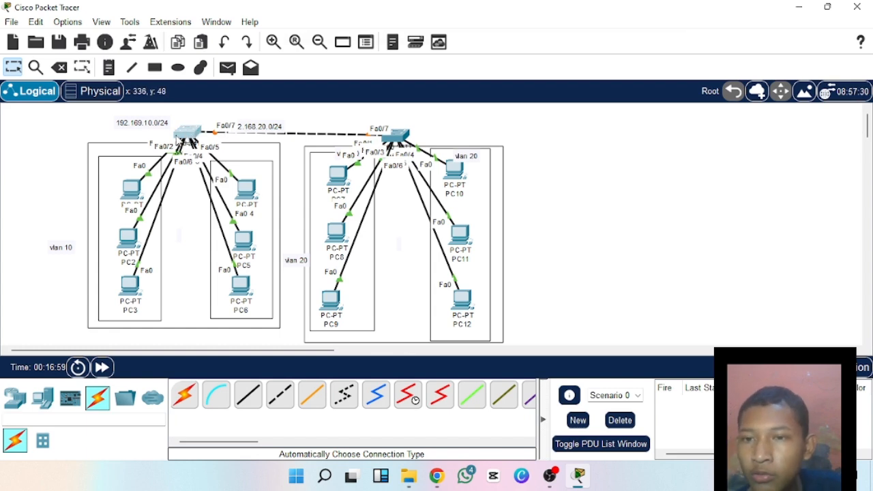
# Open Switch0's command line, exit global configuration mode and re-enter it with conf t.
pyautogui.click(187, 133)
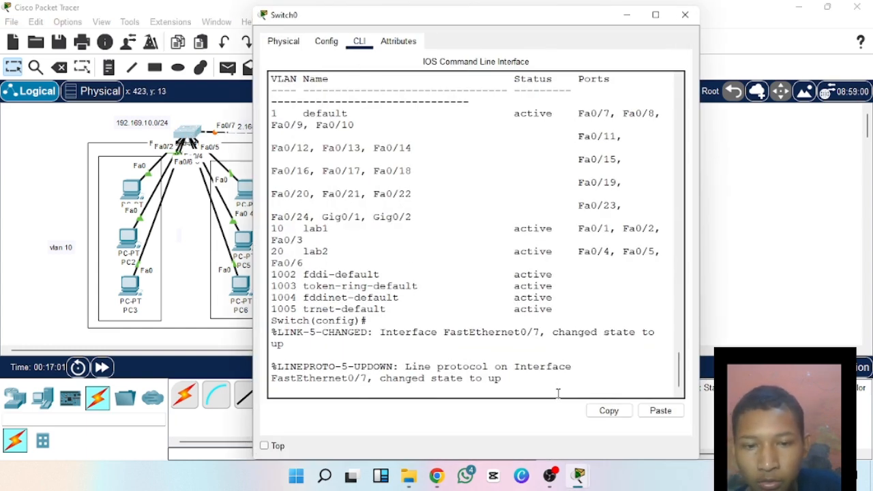
pyautogui.press('Return')
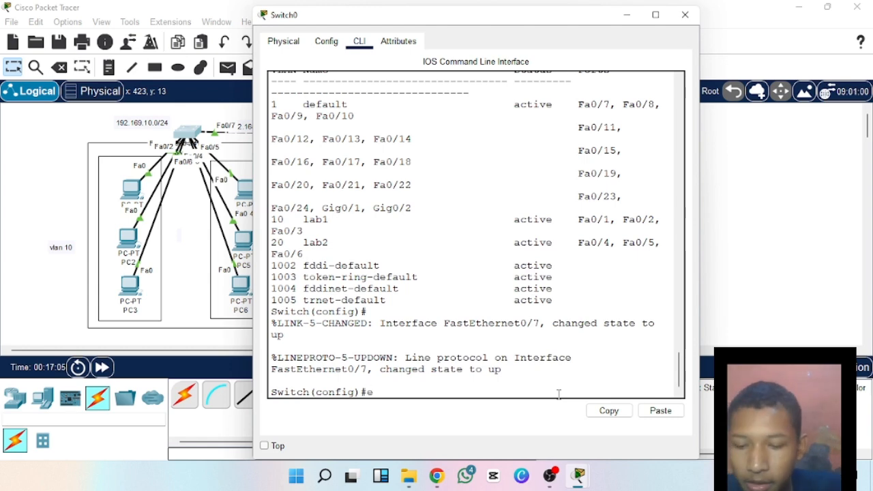
pyautogui.write('ex')
pyautogui.press('Return')
pyautogui.press('Return')
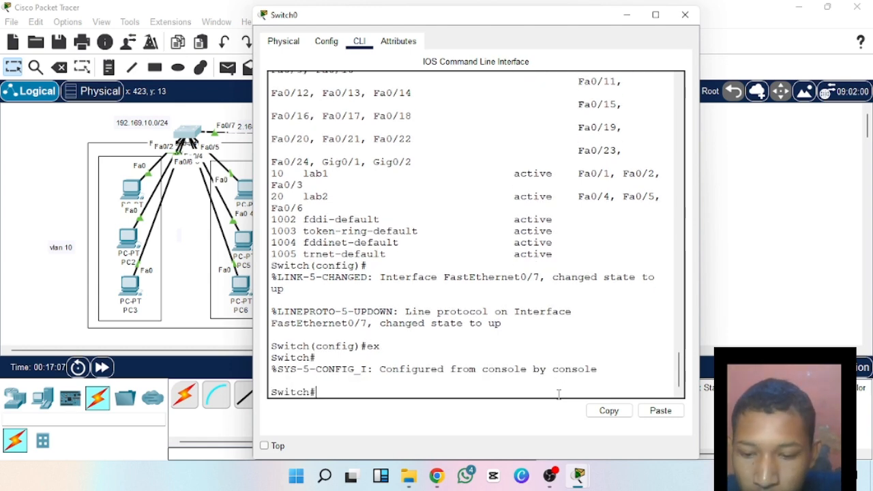
pyautogui.write('con')
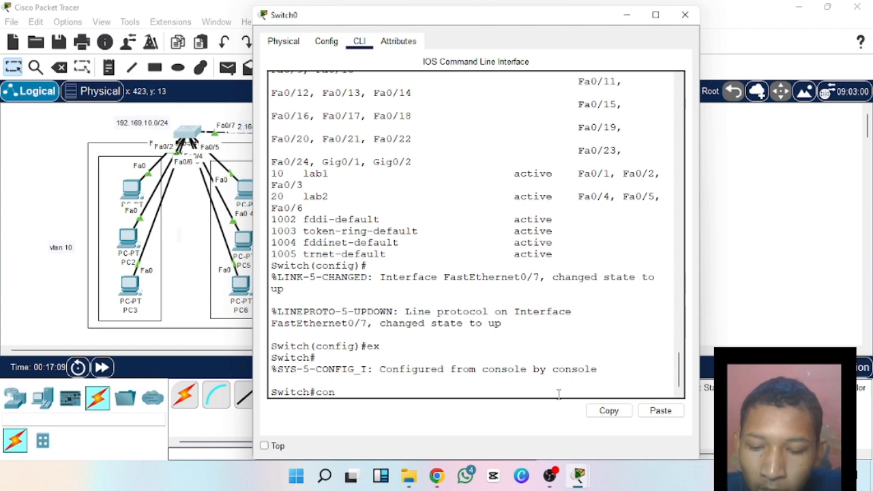
pyautogui.write('f t')
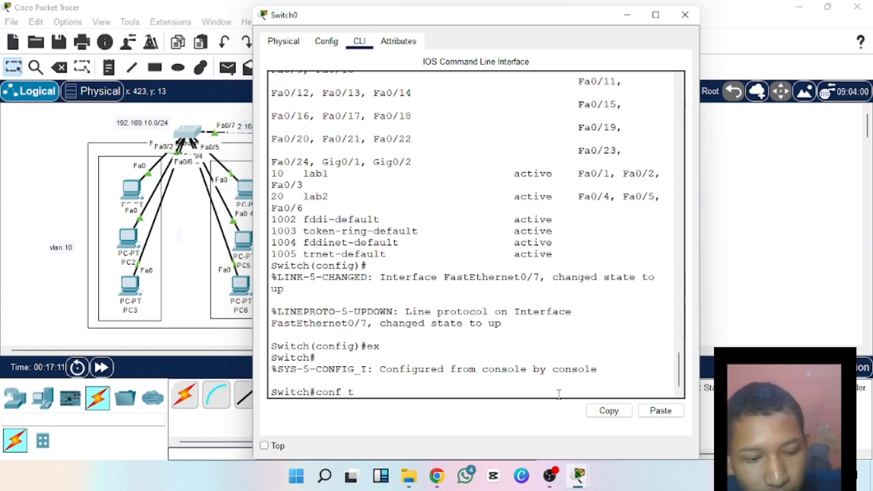
pyautogui.press('Return')
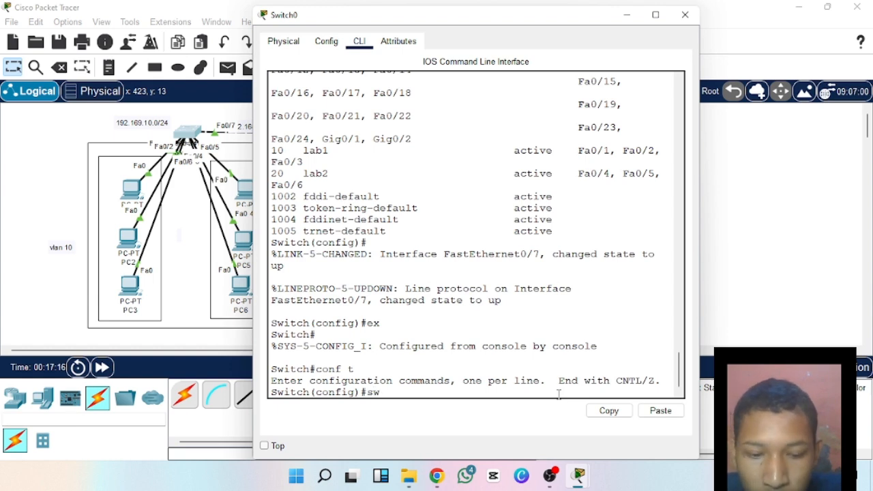
pyautogui.press('Tab')
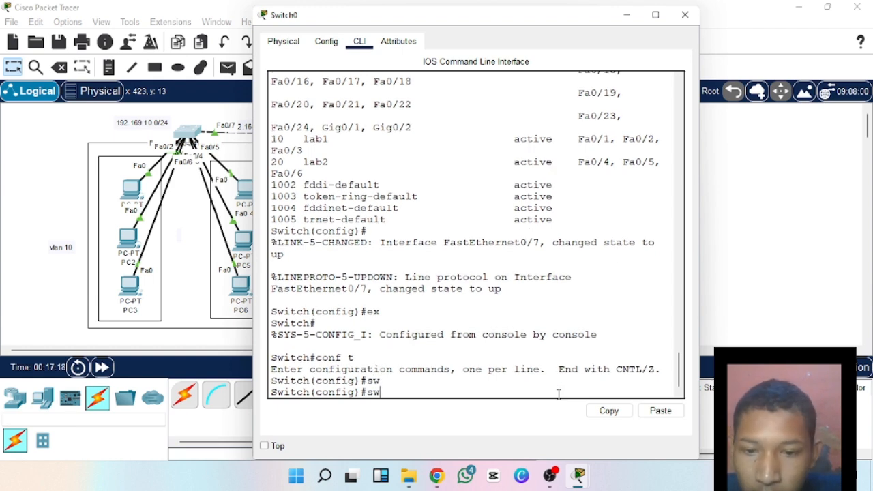
pyautogui.write('sswi')
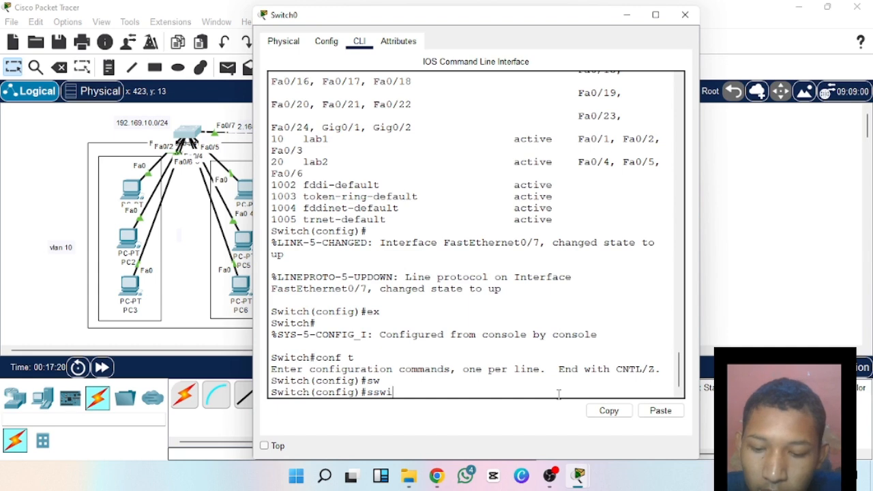
pyautogui.write('tc')
pyautogui.press('BackSpace')
pyautogui.press('BackSpace')
pyautogui.press('BackSpace')
pyautogui.press('BackSpace')
pyautogui.press('BackSpace')
pyautogui.press('BackSpace')
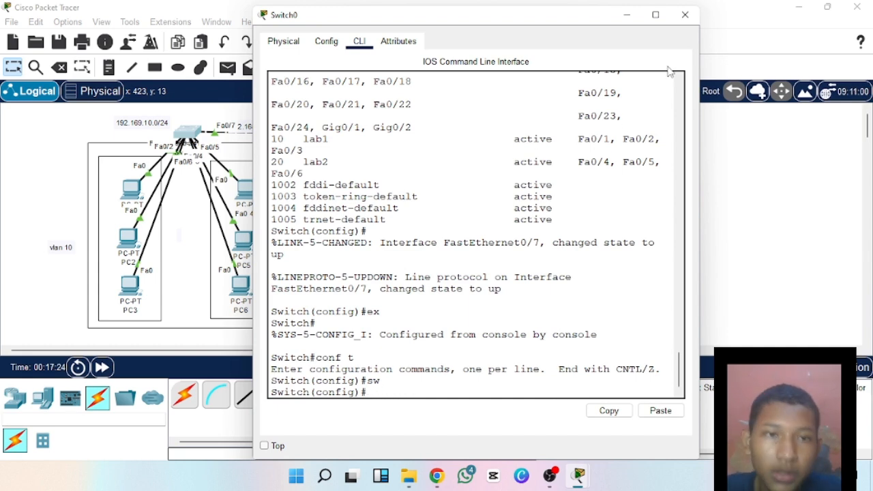
pyautogui.click(684, 14)
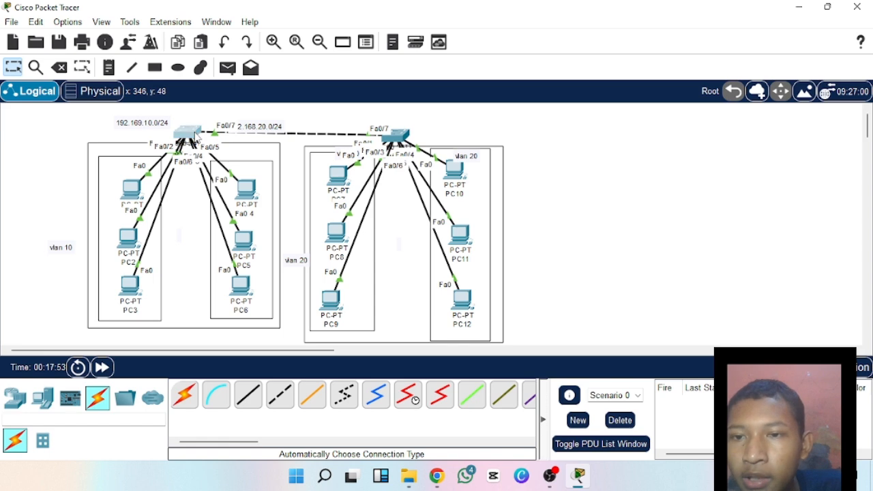
# Set interface fa0/7 on Switch0 to switchport mode trunk.
pyautogui.click(194, 135)
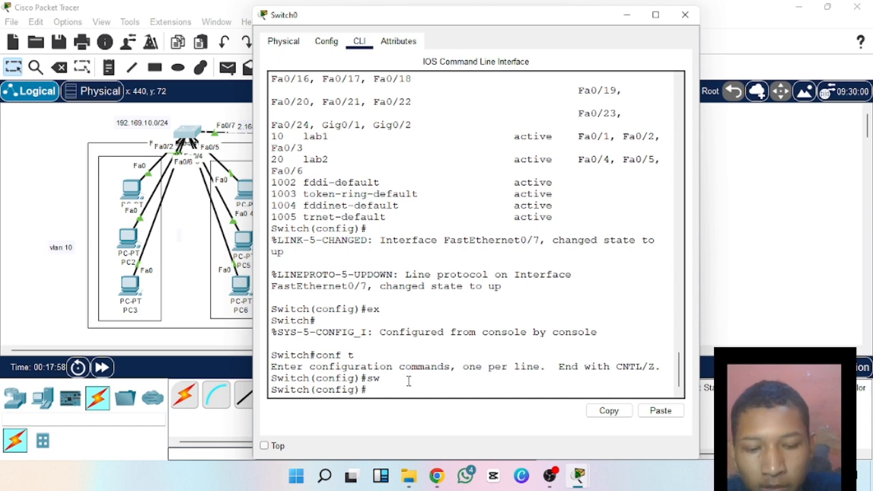
pyautogui.write('int fa')
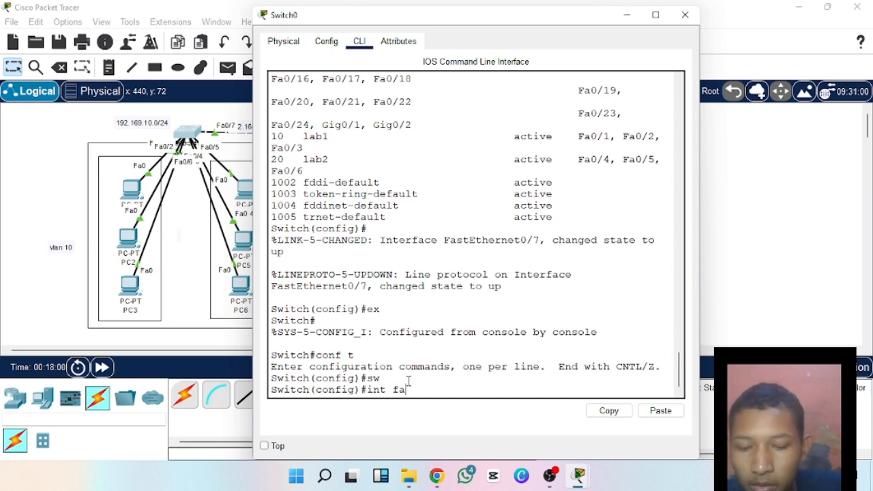
pyautogui.write('0')
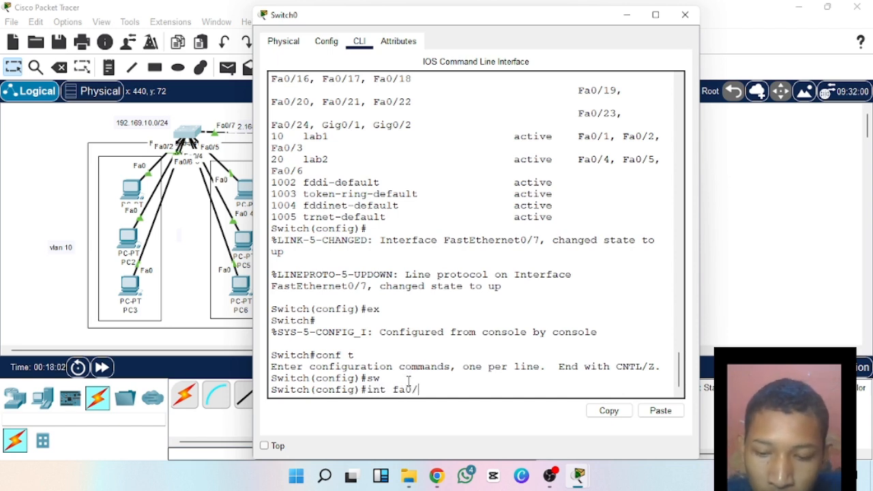
pyautogui.write('/7')
pyautogui.press('Return')
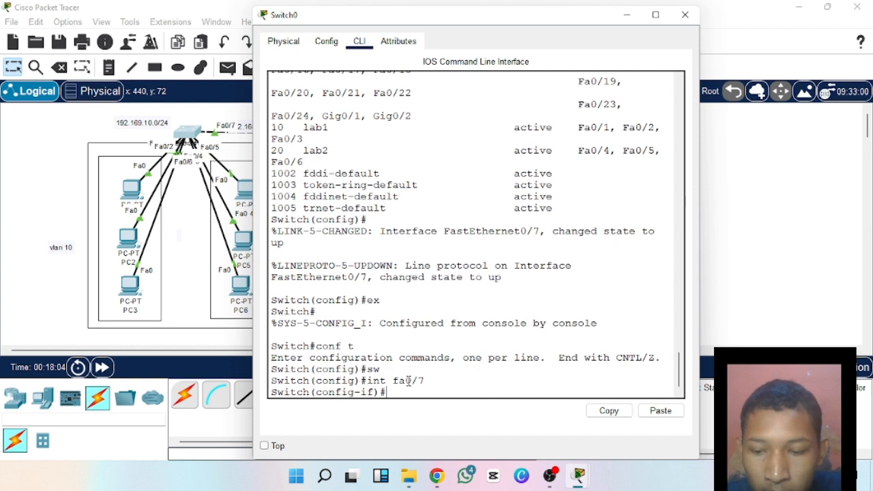
pyautogui.write('sw')
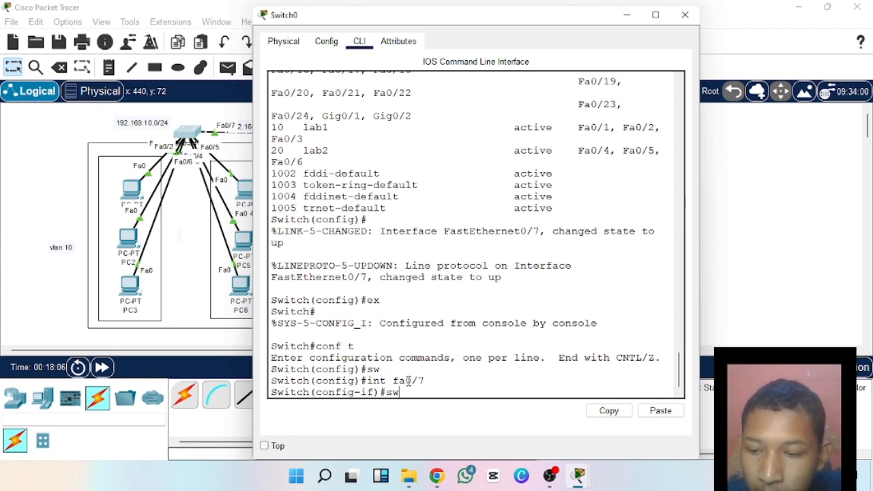
pyautogui.press('Tab')
pyautogui.write('mo')
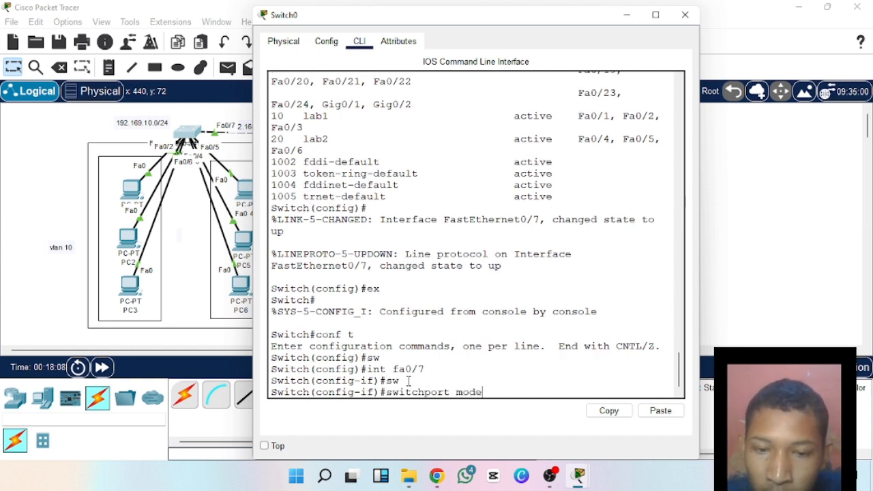
pyautogui.write('de')
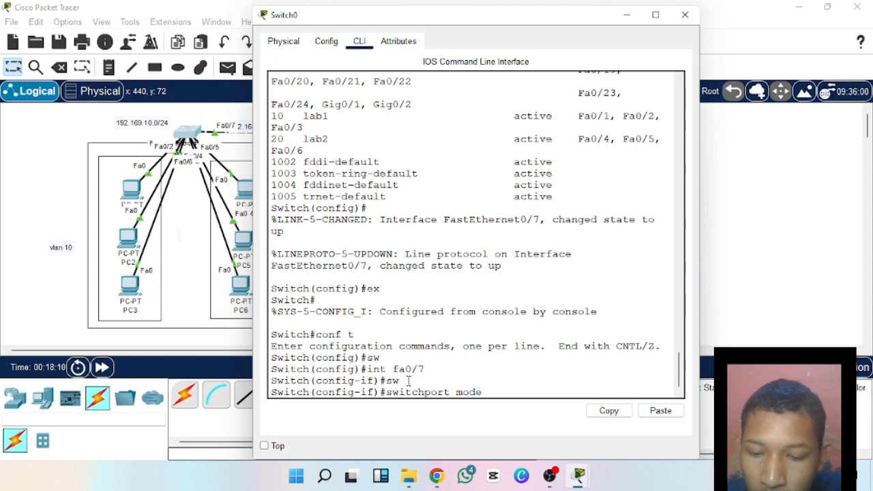
pyautogui.write(' tr')
pyautogui.press('Tab')
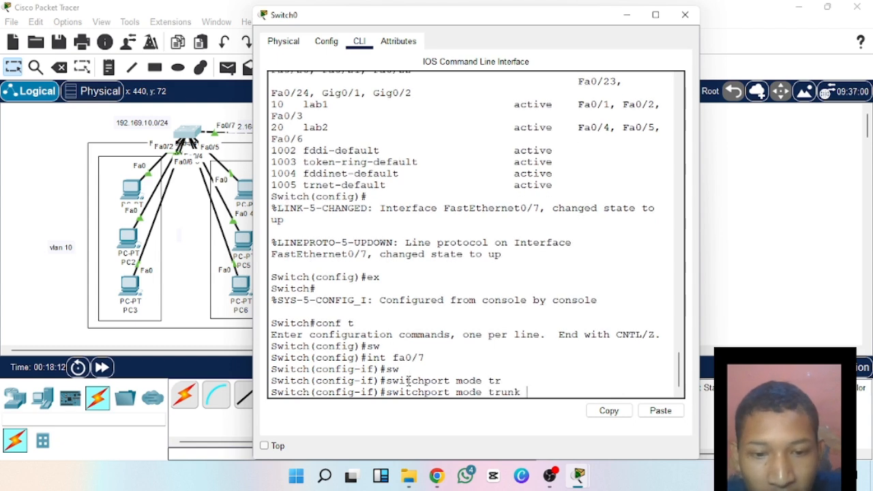
pyautogui.press('Return')
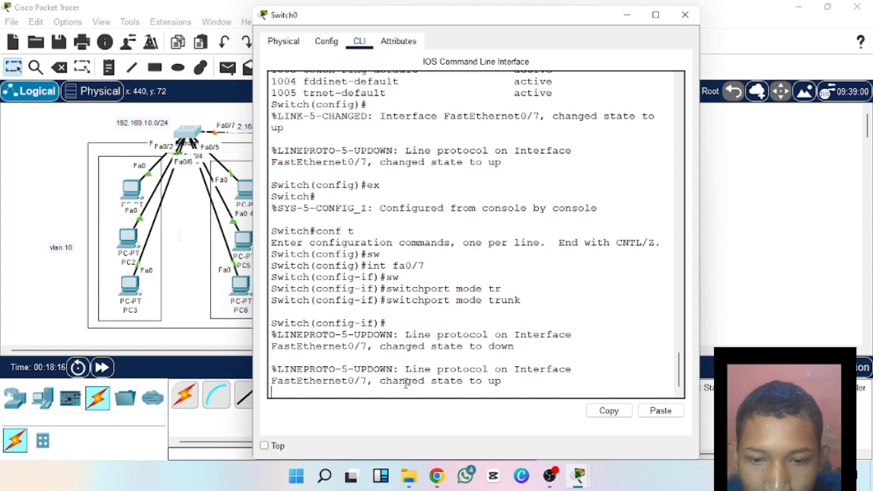
# Exit the fa0/7 interface configuration on Switch0 back to global configuration mode.
pyautogui.moveTo(431, 382); pyautogui.dragTo(522, 382)
pyautogui.click(508, 382)
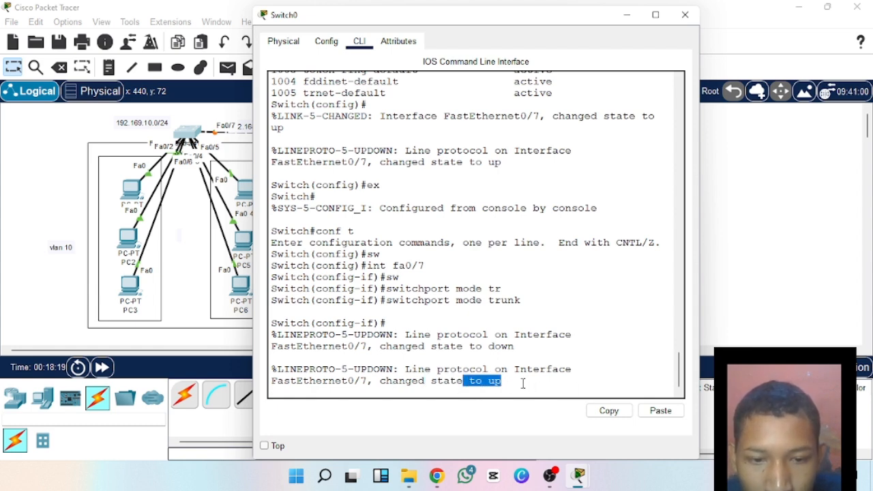
pyautogui.click(523, 384)
pyautogui.press('Return')
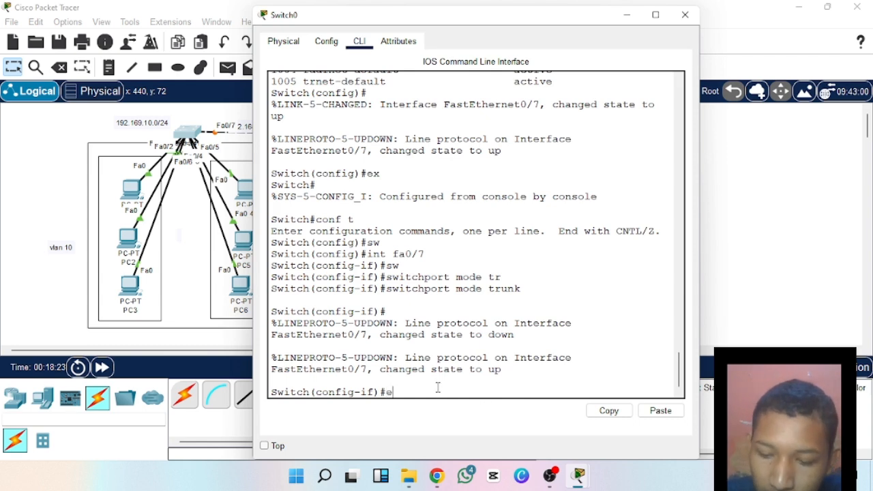
pyautogui.write('ex')
pyautogui.press('Return')
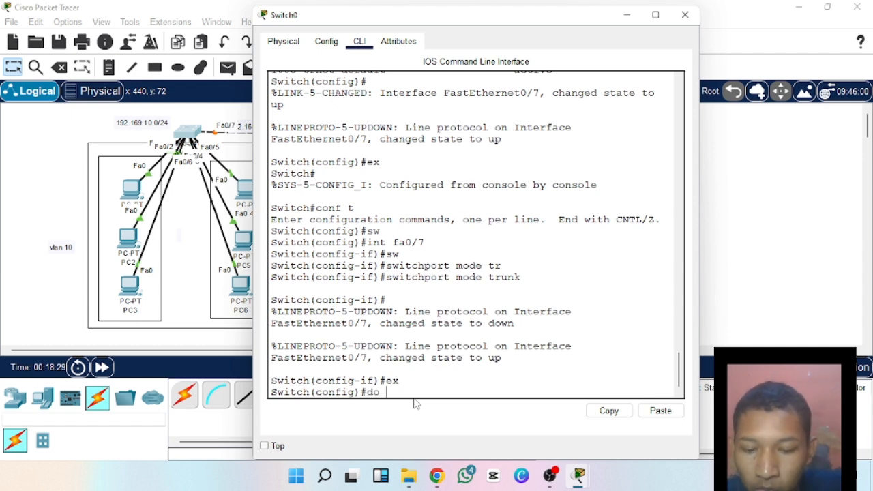
# Try to display the trunk information with do show vlan trunk, and close Switch0's window.
pyautogui.write('do vlan')
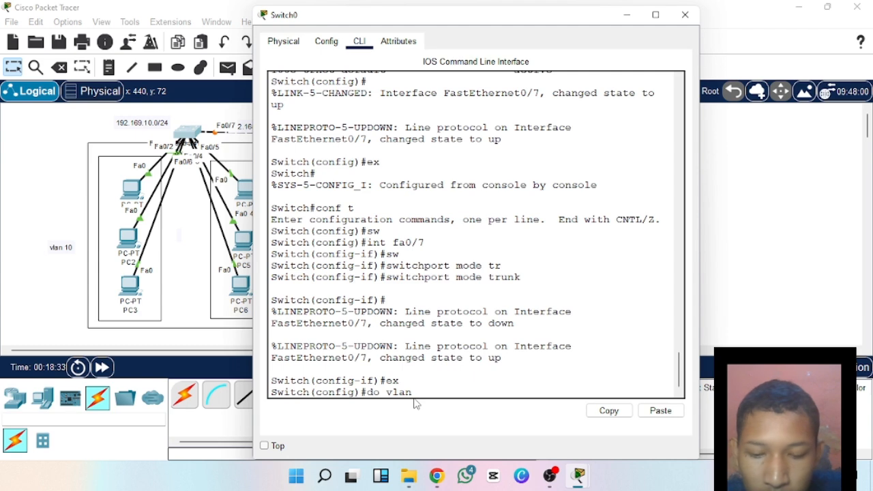
pyautogui.write(' trunk')
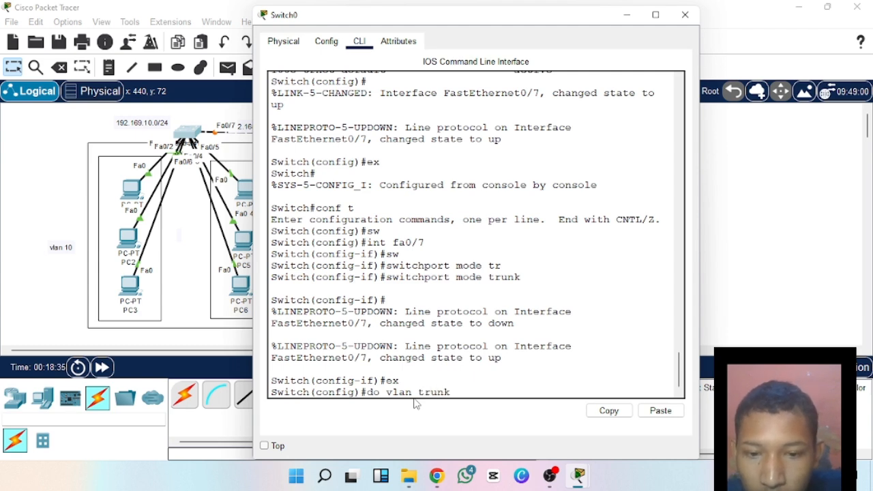
pyautogui.press('BackSpace')
pyautogui.press('BackSpace')
pyautogui.press('BackSpace')
pyautogui.press('BackSpace')
pyautogui.press('BackSpace')
pyautogui.press('BackSpace')
pyautogui.press('BackSpace')
pyautogui.press('BackSpace')
pyautogui.press('BackSpace')
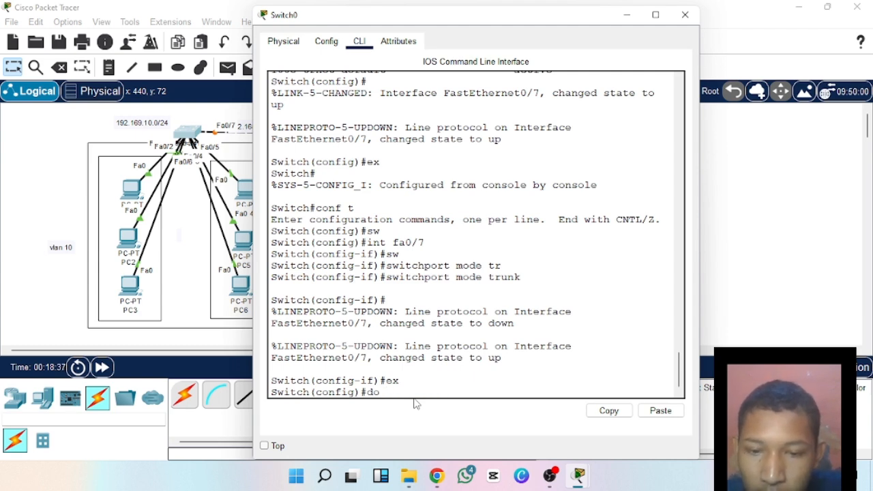
pyautogui.write('sho')
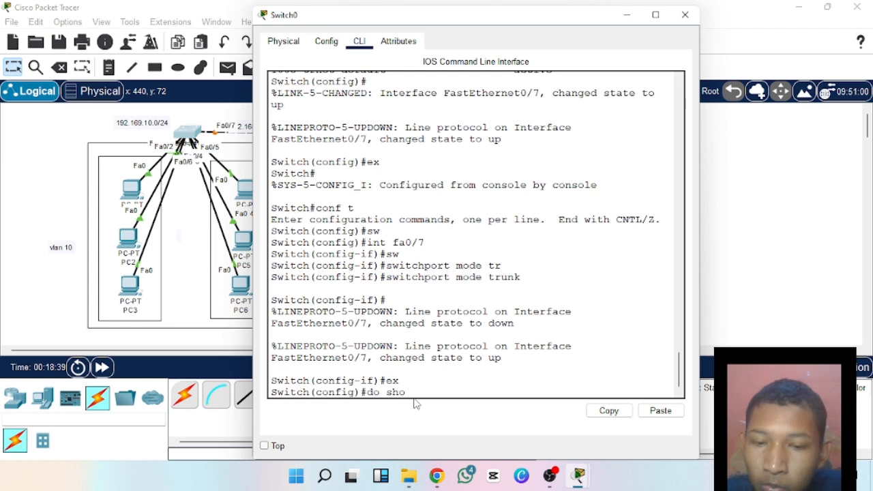
pyautogui.write('w vlan')
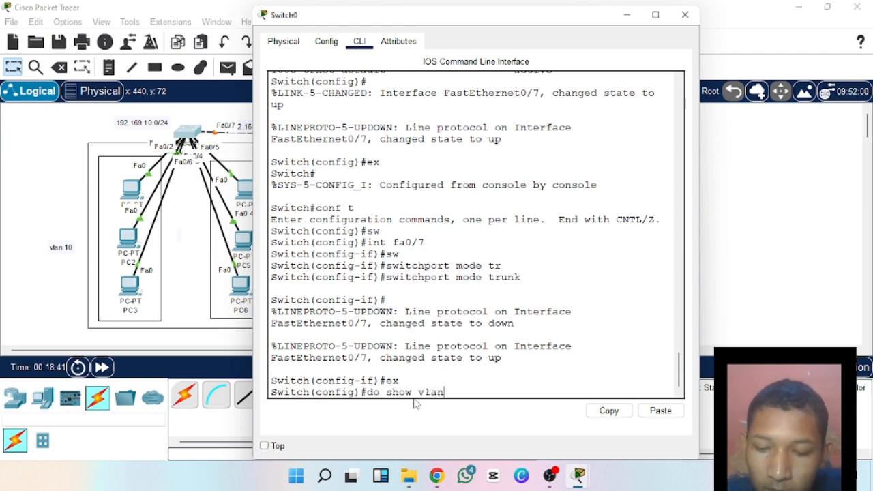
pyautogui.write(' trunk')
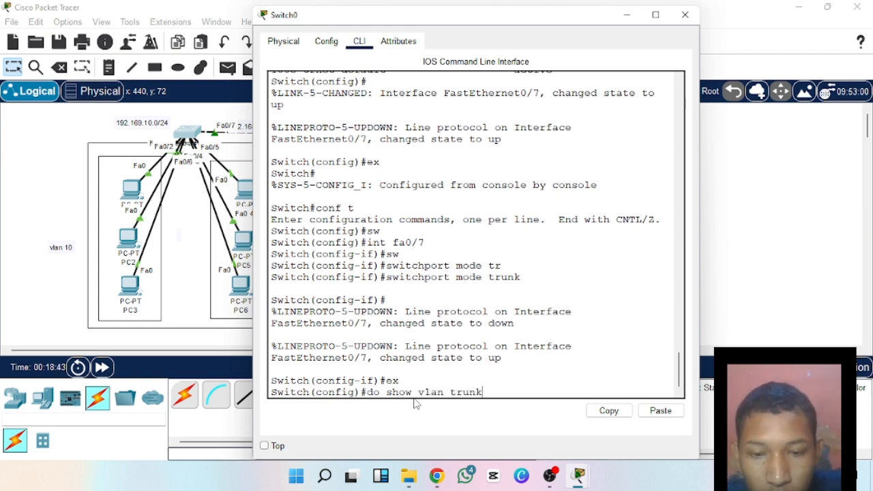
pyautogui.press('Return')
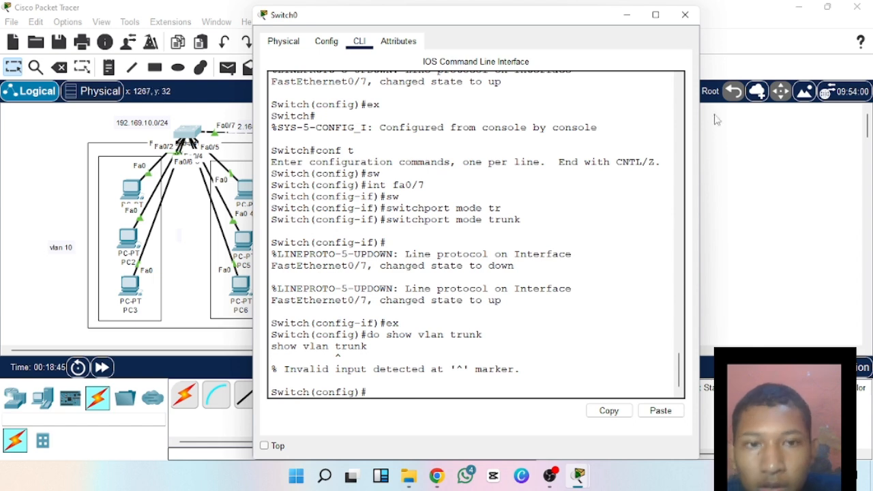
pyautogui.click(684, 14)
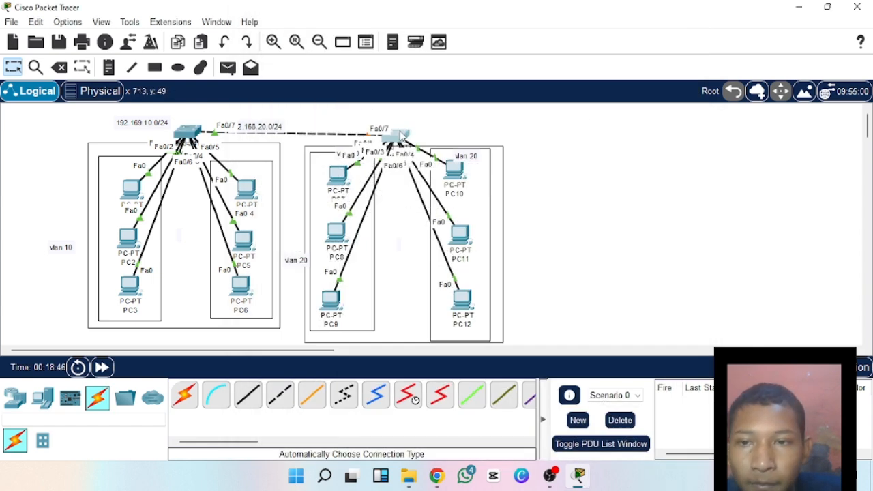
# Open Switch1's command line and enter interface configuration for fa0/7.
pyautogui.click(401, 138)
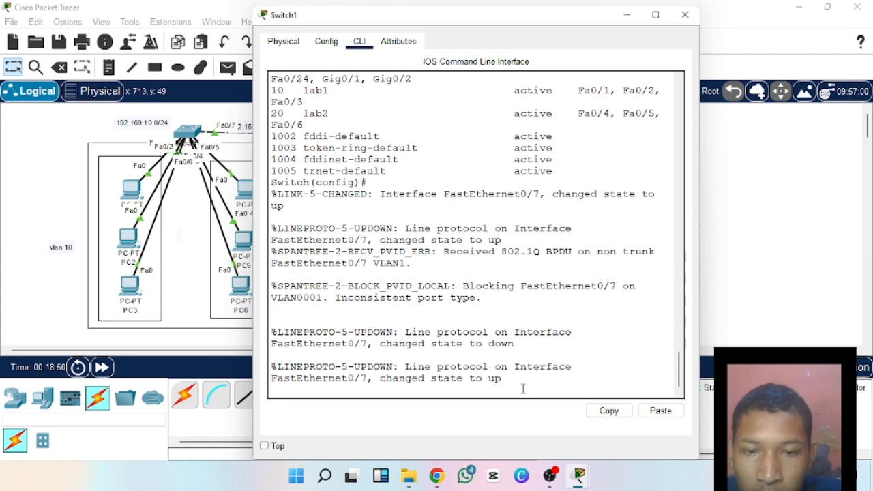
pyautogui.press('Return')
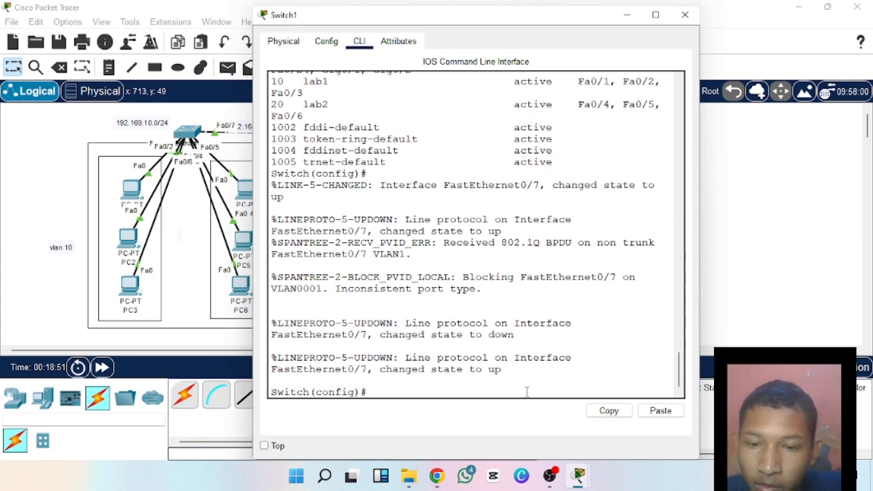
pyautogui.write('in')
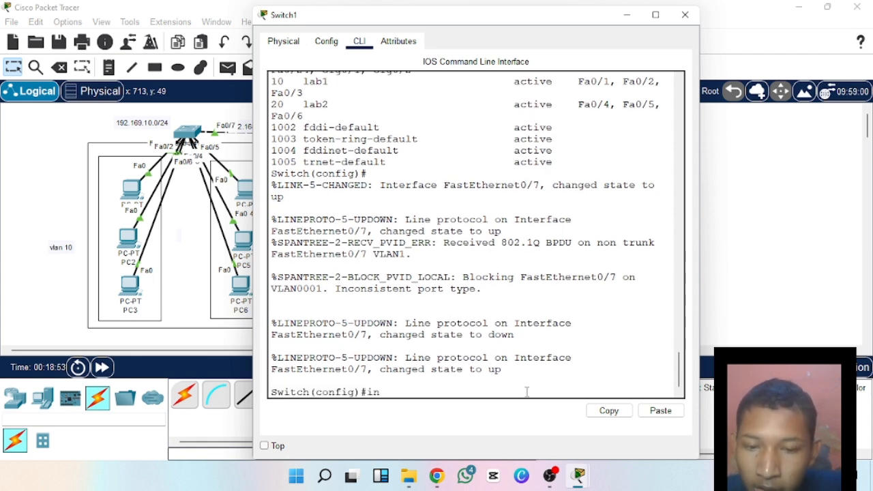
pyautogui.write('t fa0/')
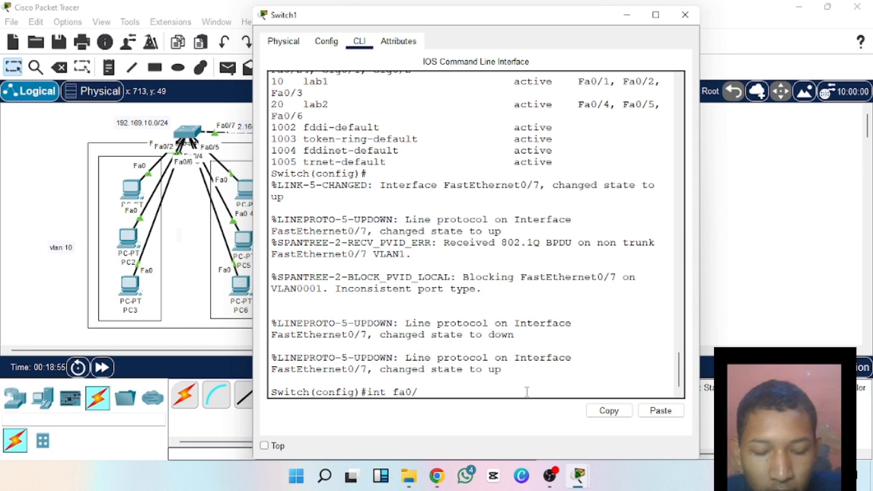
pyautogui.write('7')
pyautogui.press('Return')
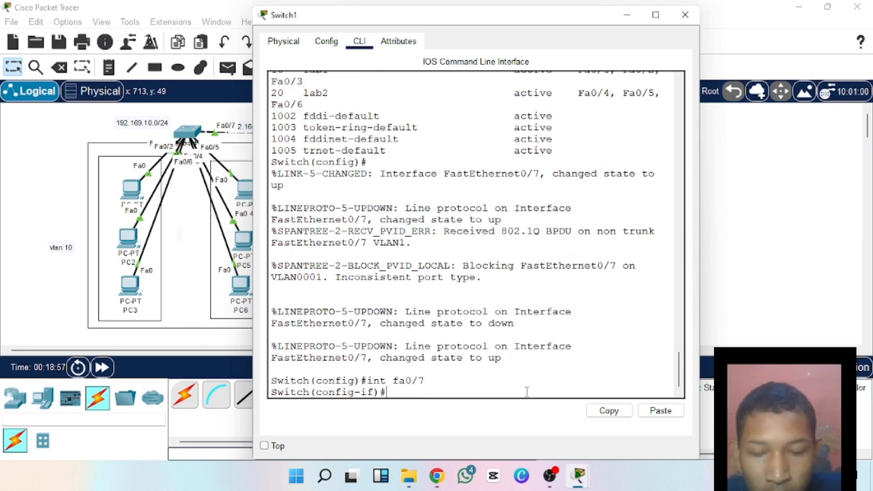
# Set interface fa0/7 on Switch1 to switchport mode trunk.
pyautogui.write('sw')
pyautogui.press('Tab')
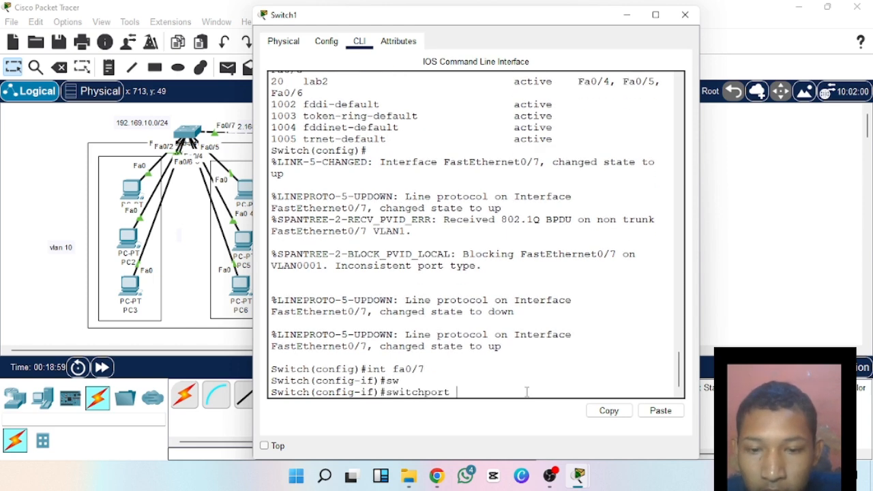
pyautogui.write('mode')
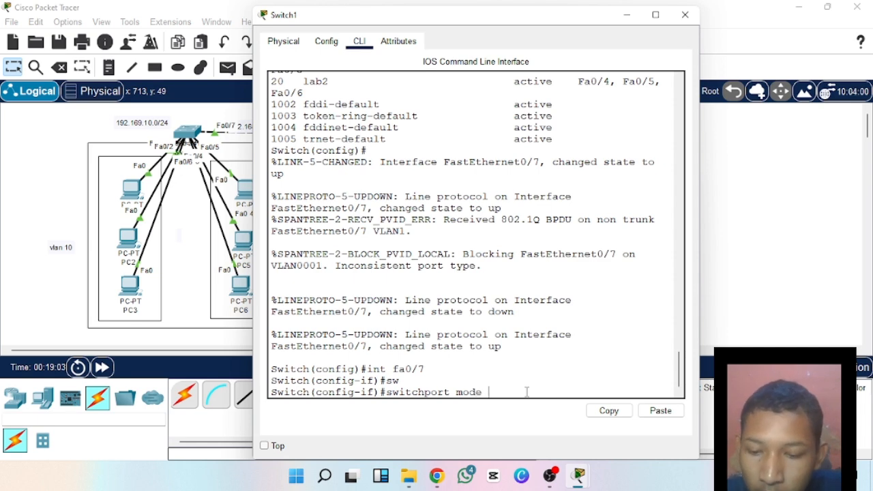
pyautogui.write(' tr')
pyautogui.press('Tab')
pyautogui.press('Return')
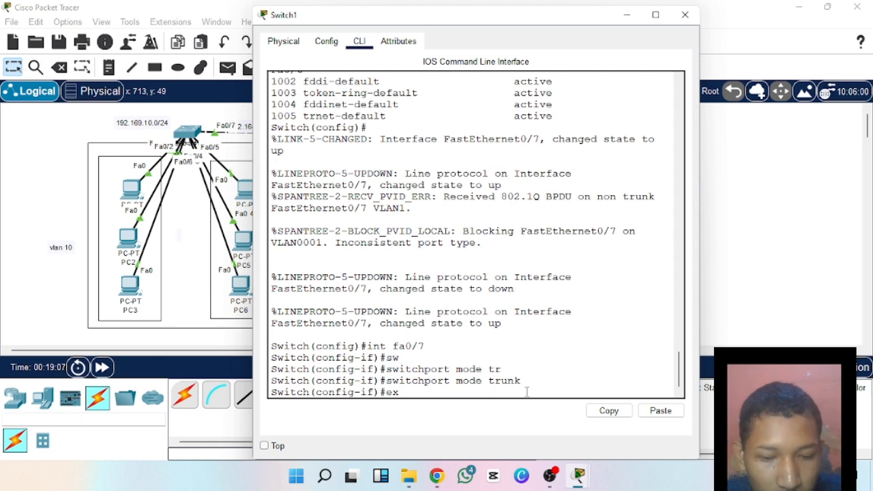
# Exit the fa0/7 interface configuration on Switch1 and close the switch's window.
pyautogui.write('ex')
pyautogui.press('Return')
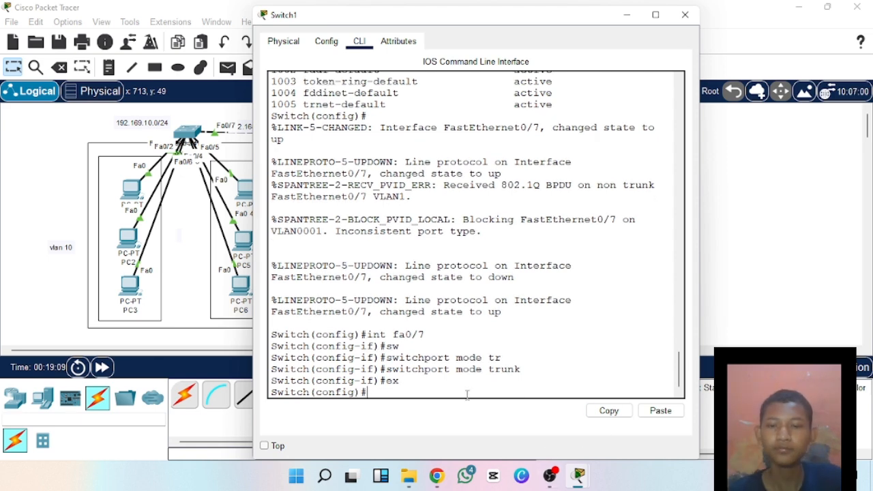
pyautogui.click(685, 15)
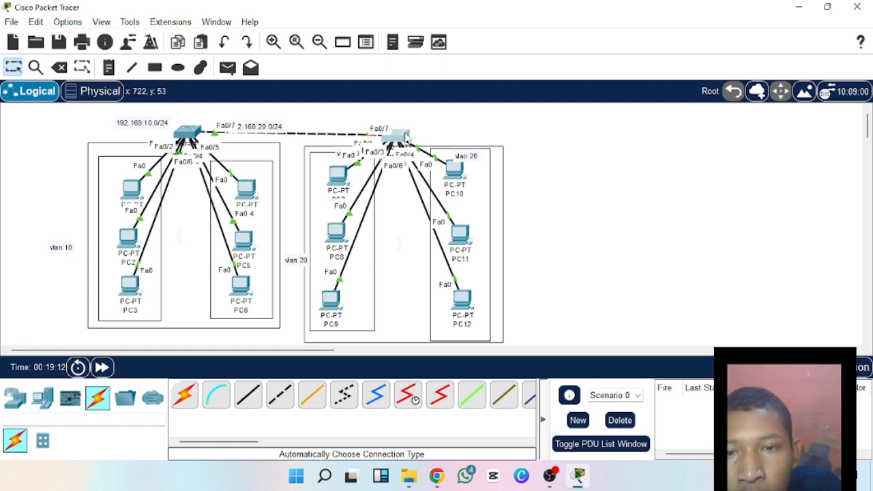
# Move Switch1 slightly upward in the workspace to line it up with Switch0.
pyautogui.moveTo(406, 137); pyautogui.dragTo(404, 134)
pyautogui.moveTo(404, 133)
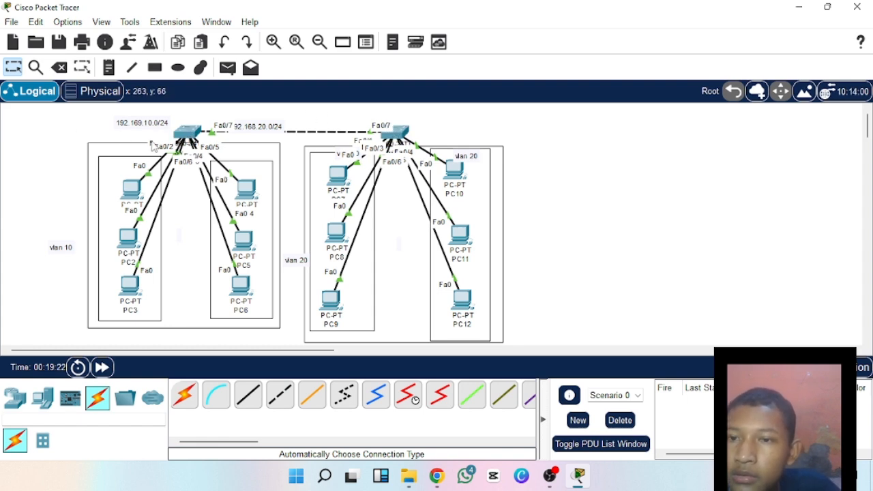
pyautogui.moveTo(183, 132)
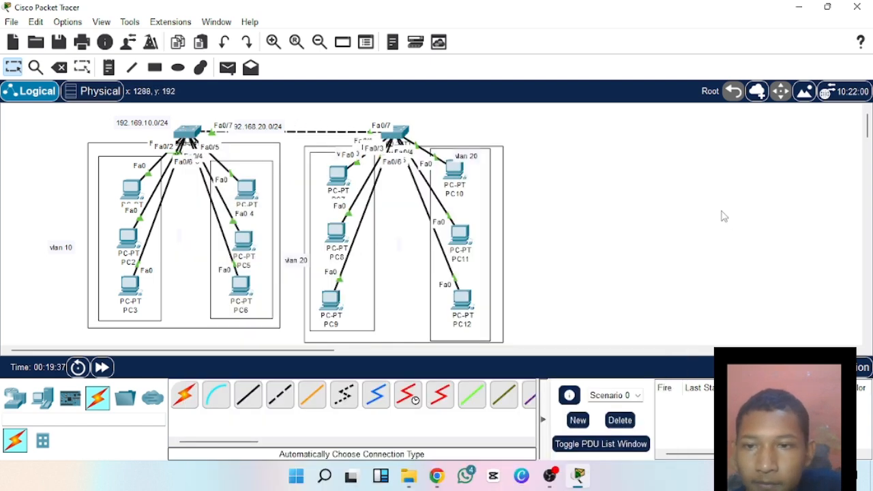
# Switch the workspace to simulation mode and enlarge the Simulation Panel to widen its event list.
pyautogui.click(227, 68)
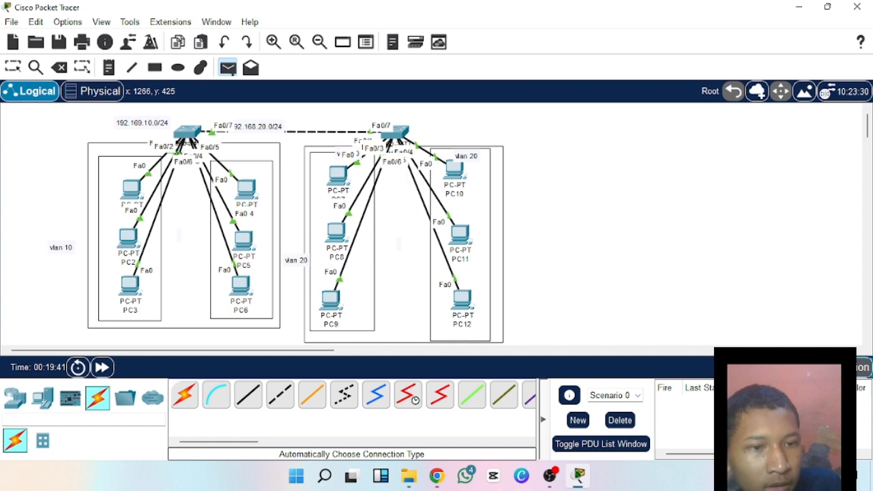
pyautogui.click(850, 367)
pyautogui.moveTo(740, 111); pyautogui.dragTo(592, 67)
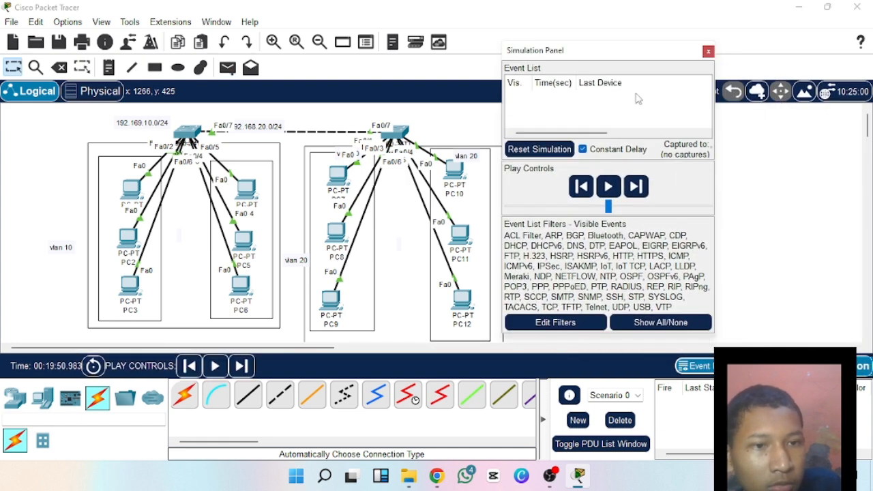
pyautogui.moveTo(716, 208); pyautogui.dragTo(871, 208)
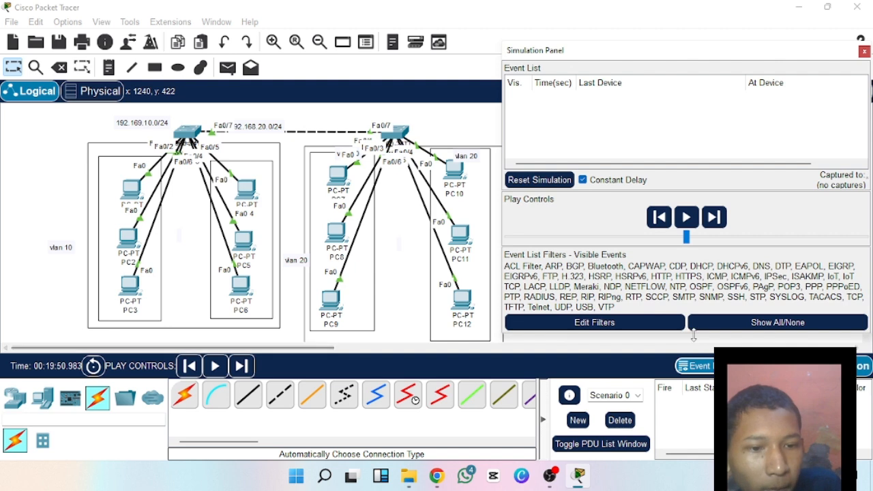
pyautogui.moveTo(694, 341); pyautogui.dragTo(694, 407)
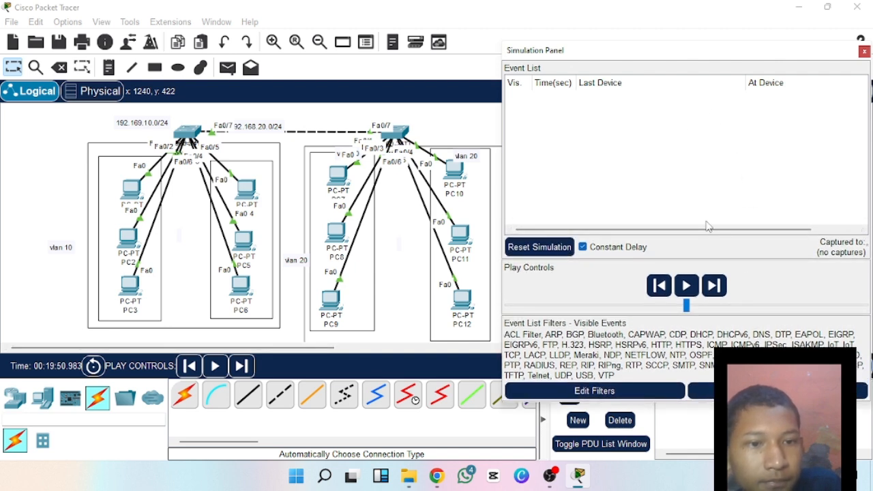
pyautogui.moveTo(707, 232); pyautogui.dragTo(791, 242)
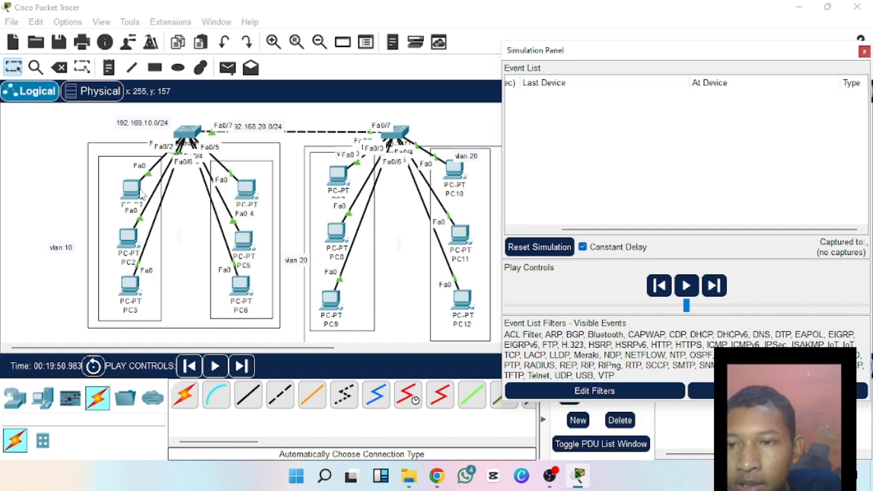
# Add a simple PDU from PC1 to PC9.
pyautogui.click(227, 66)
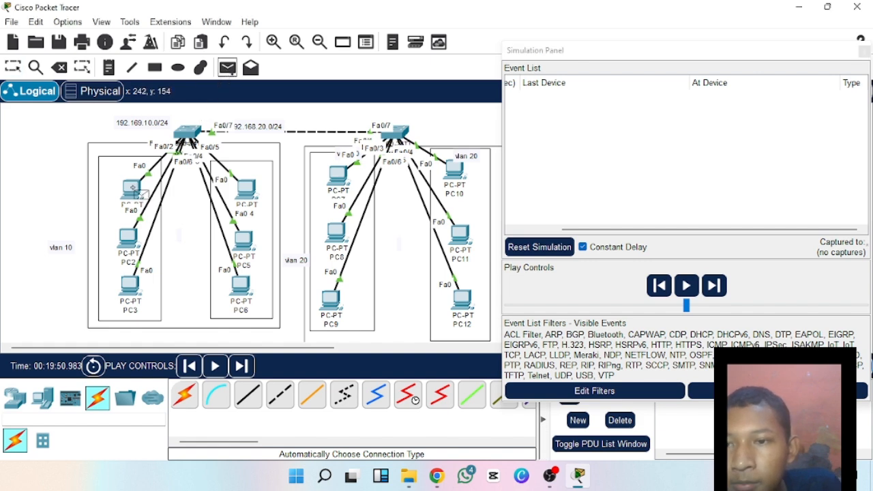
pyautogui.click(134, 187)
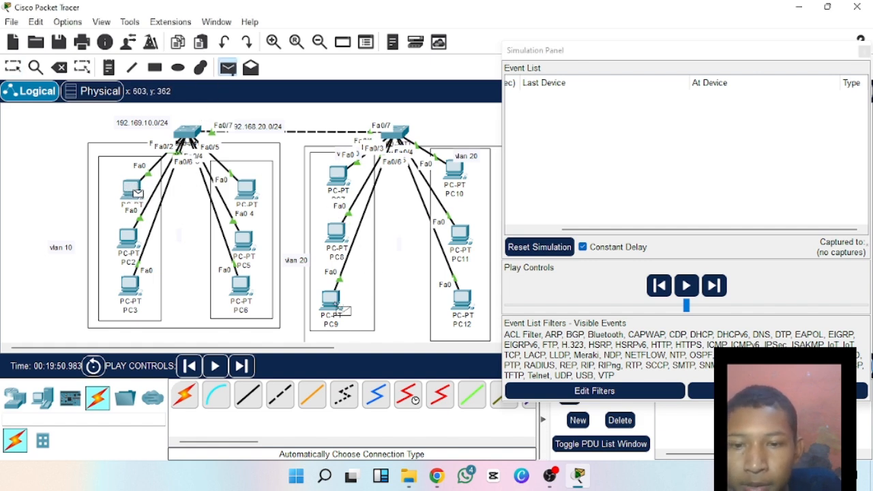
pyautogui.click(332, 302)
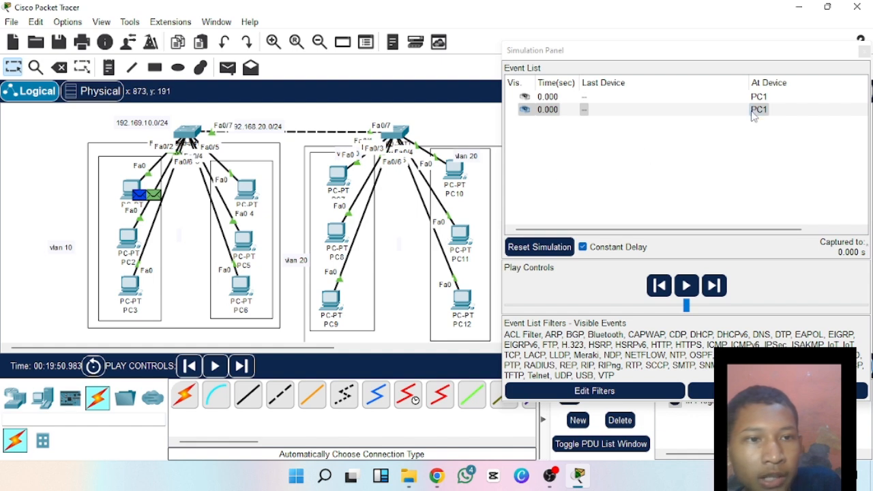
# Bring the event list's Type column into view, then narrow the Simulation Panel and place it clear of the topology.
pyautogui.moveTo(711, 230); pyautogui.dragTo(767, 231)
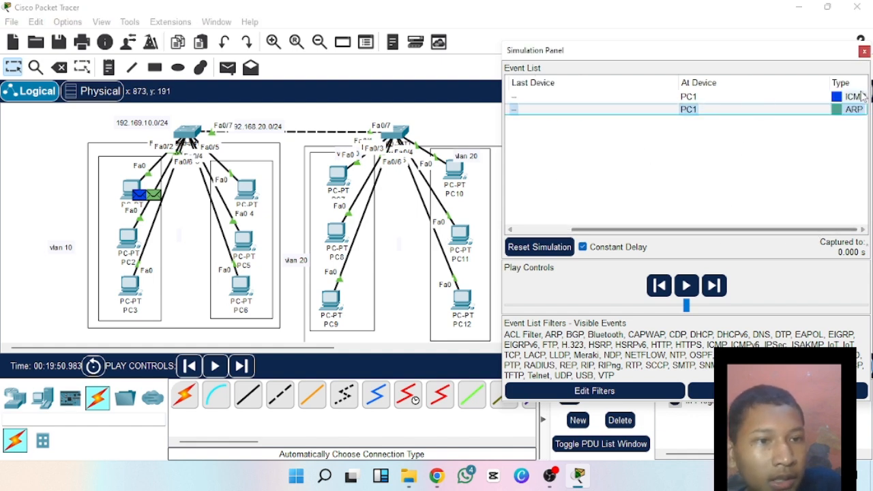
pyautogui.moveTo(790, 53); pyautogui.dragTo(781, 52)
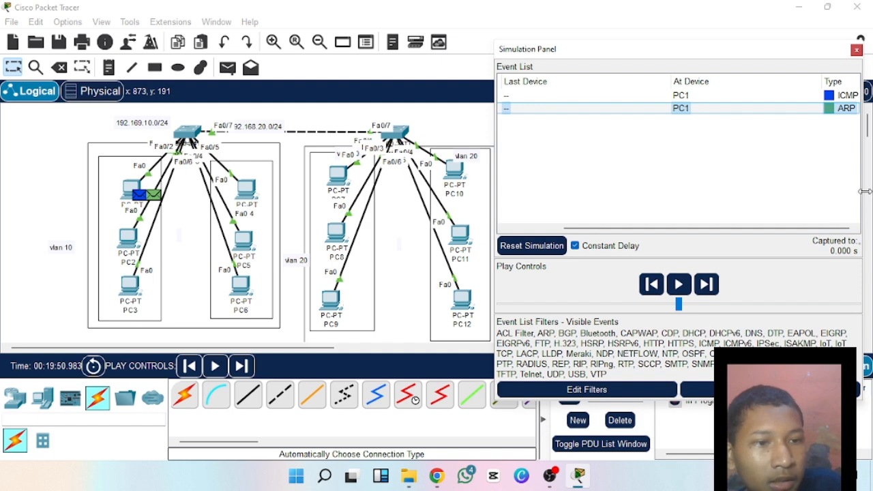
pyautogui.moveTo(864, 191); pyautogui.dragTo(702, 205)
pyautogui.moveTo(641, 195); pyautogui.dragTo(702, 197)
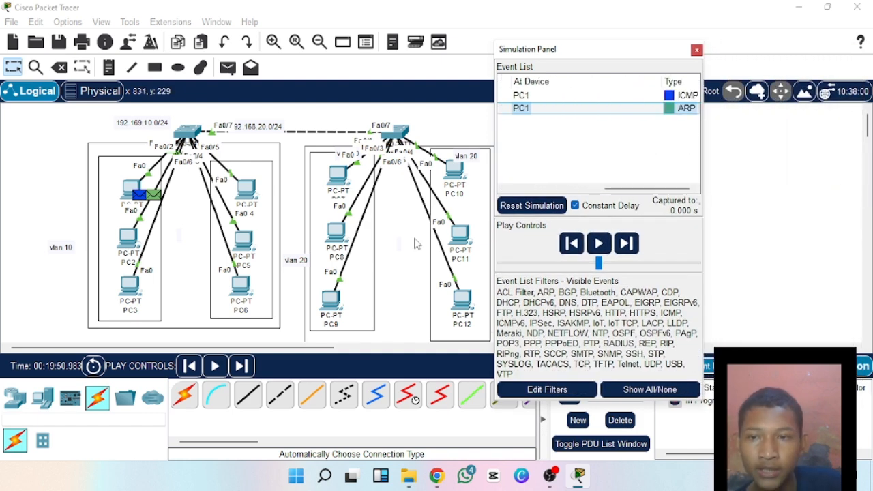
pyautogui.moveTo(596, 51); pyautogui.dragTo(633, 44)
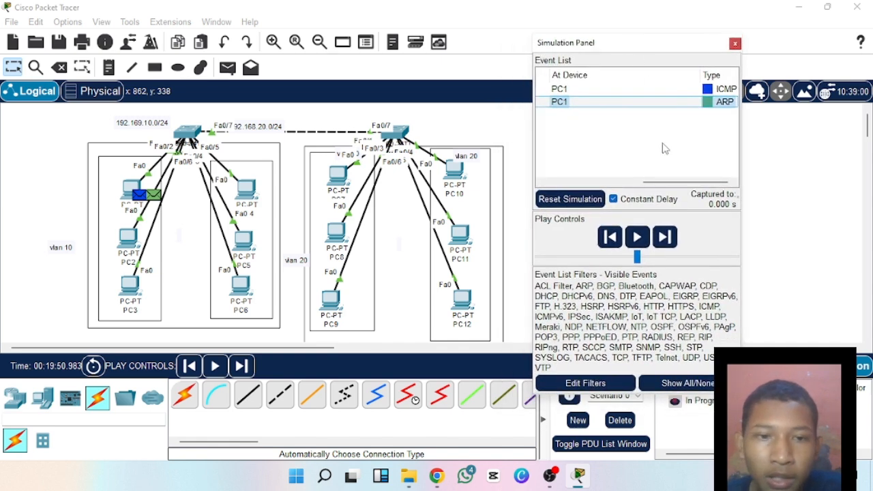
# Advance the simulation two captures forward to follow the packet from PC1 through Switch0 toward Switch1.
pyautogui.click(665, 239)
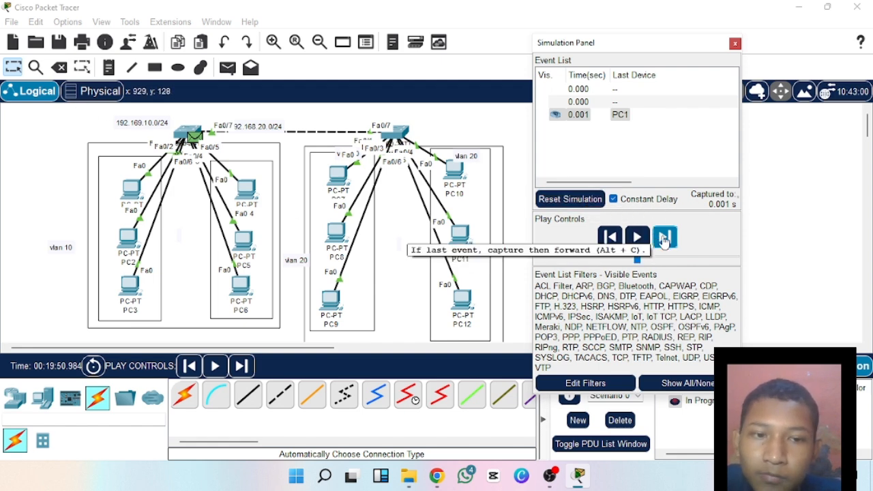
pyautogui.click(664, 238)
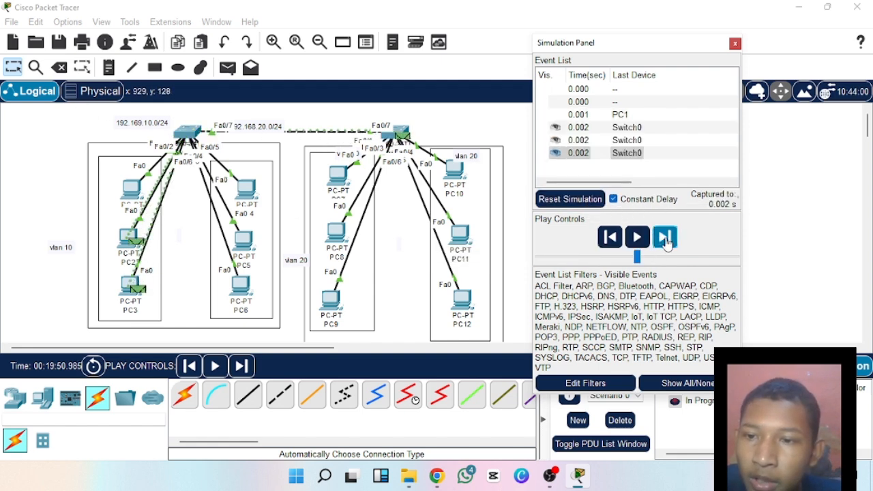
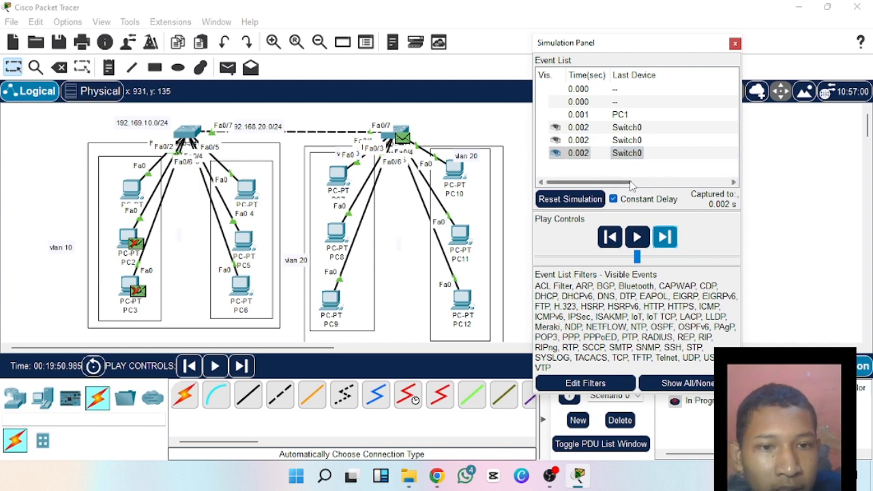
# Check the event types, then advance the simulation four captures to follow the ARP exchange from Switch1 to PC9 and back to PC1.
pyautogui.moveTo(648, 182); pyautogui.dragTo(757, 188)
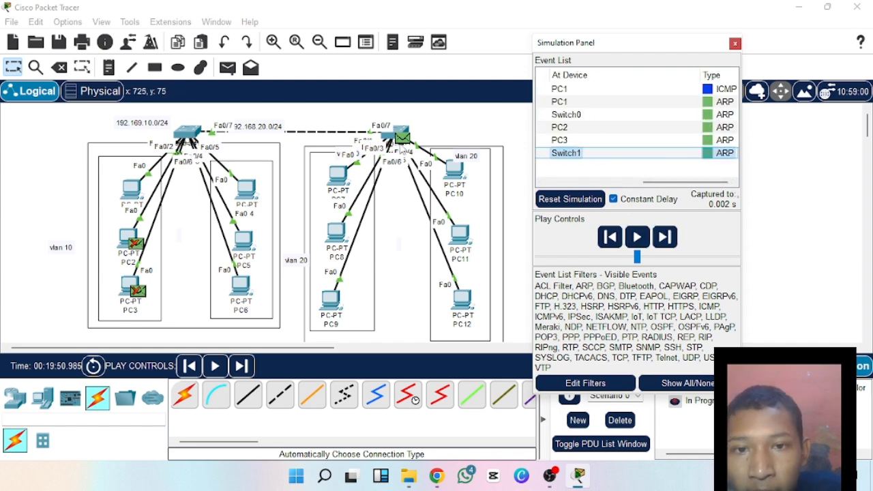
pyautogui.click(665, 236)
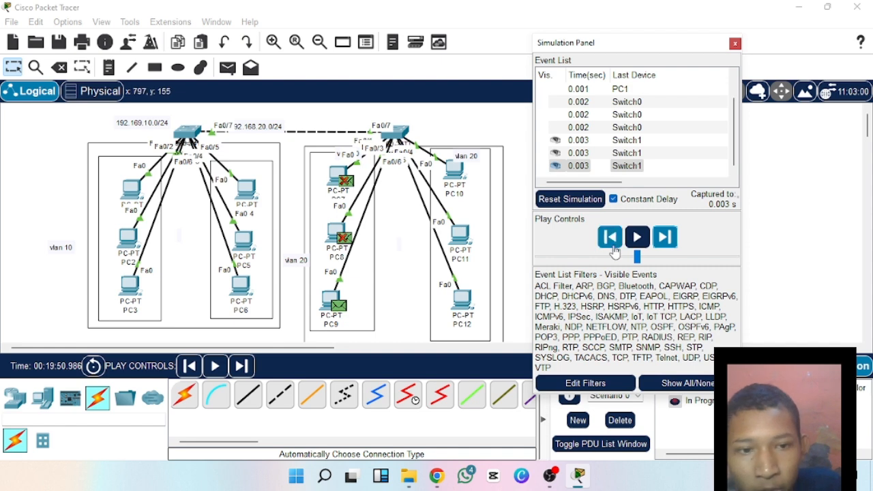
pyautogui.click(664, 237)
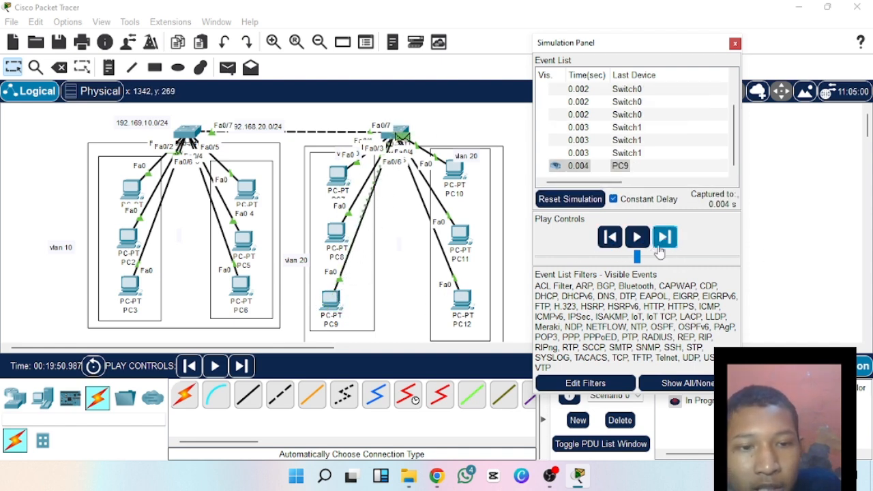
pyautogui.click(665, 239)
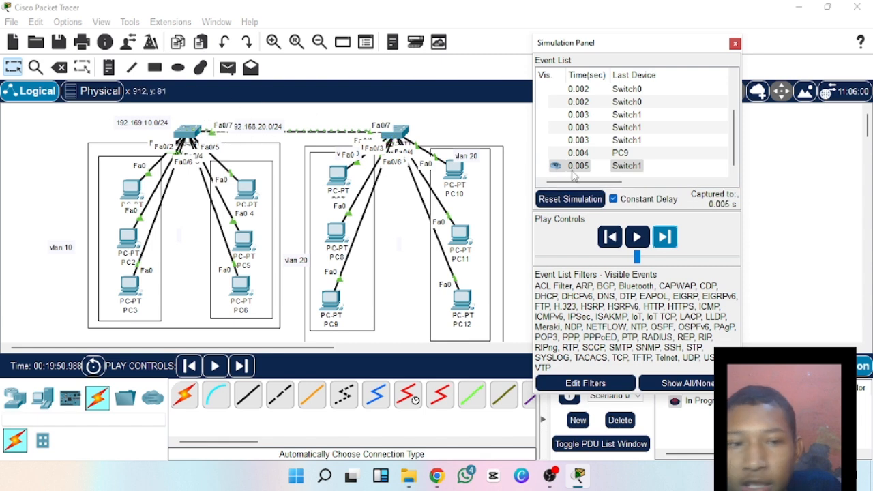
pyautogui.click(675, 236)
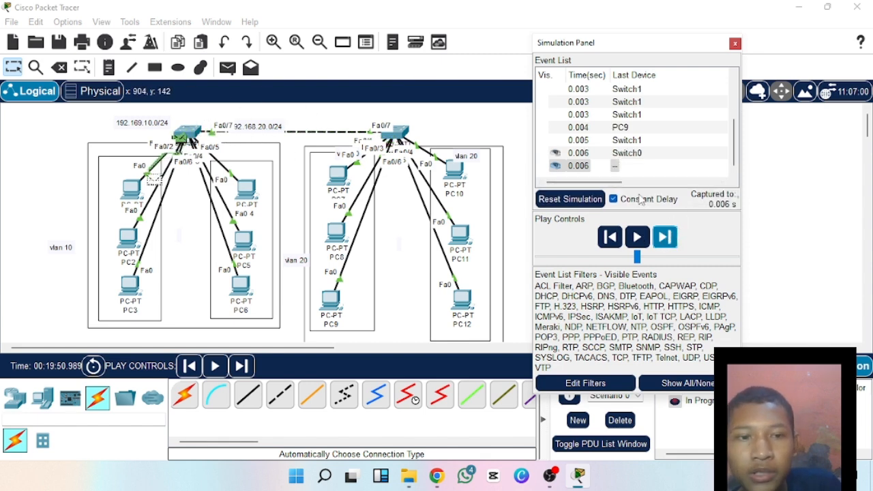
# Advance the simulation three captures to carry the ICMP packet from PC1 to PC9, then close the Simulation Panel.
pyautogui.moveTo(617, 182); pyautogui.dragTo(723, 179)
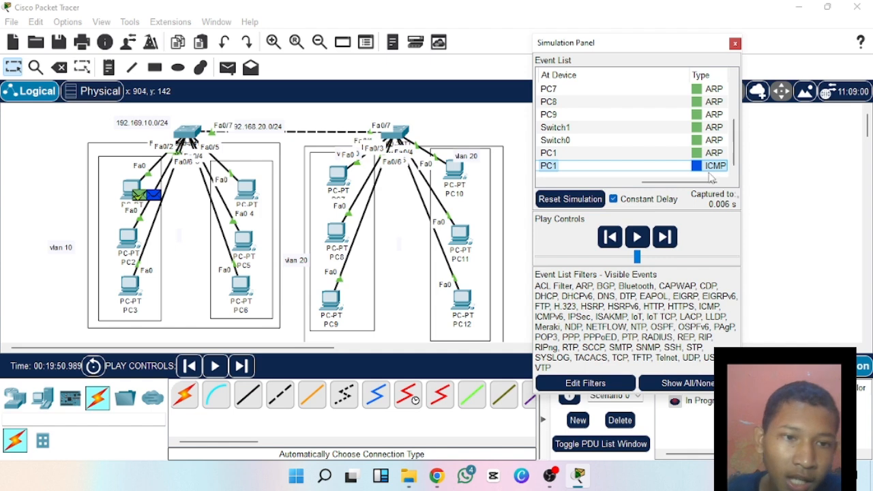
pyautogui.click(672, 236)
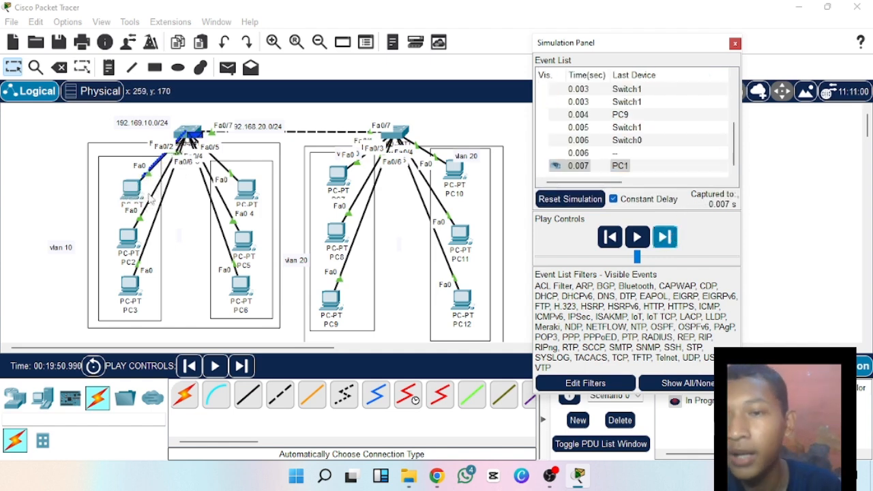
pyautogui.click(668, 239)
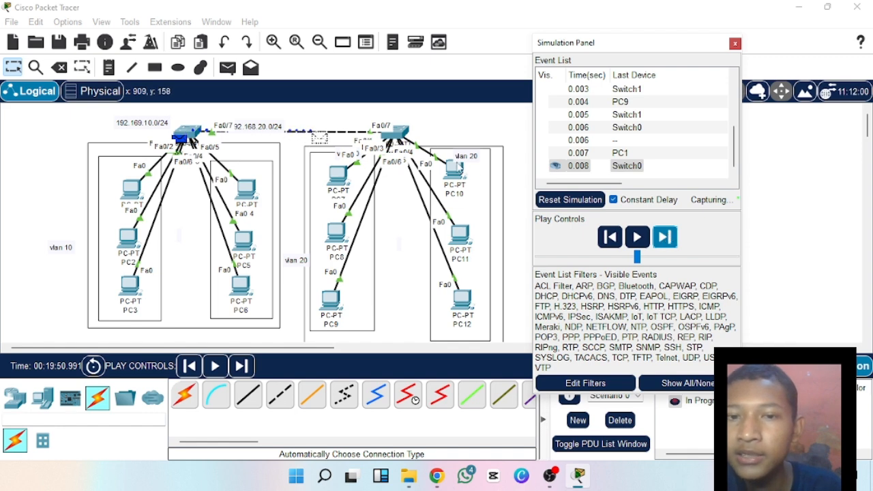
pyautogui.click(668, 238)
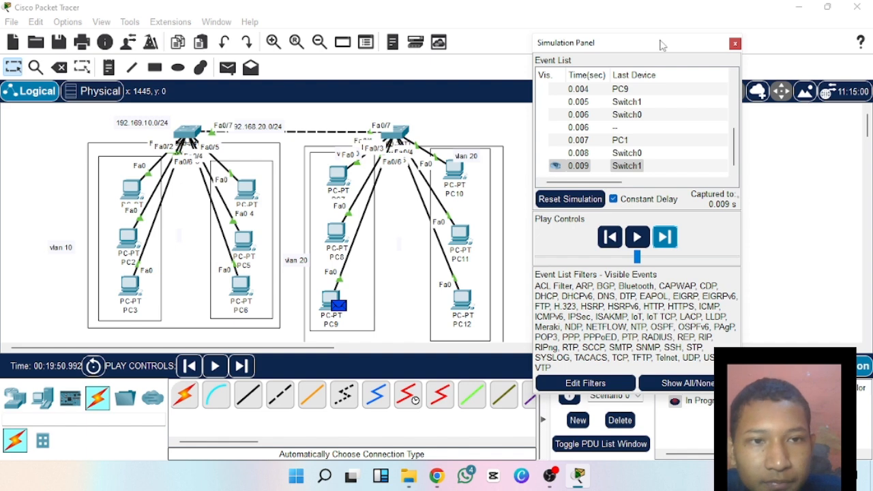
pyautogui.moveTo(660, 43); pyautogui.dragTo(712, 17)
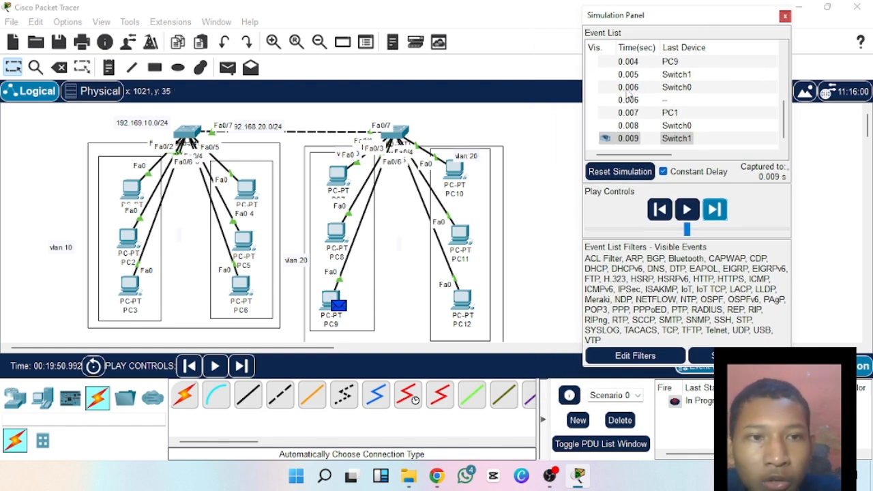
pyautogui.click(786, 16)
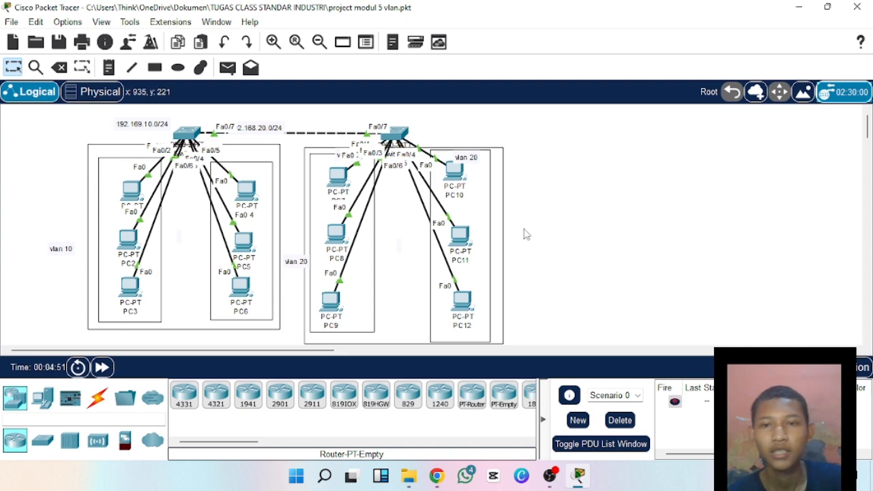
# Move Switch1 with its PCs, labels and boxes farther from the Switch0 group, roughly level with Switch0.
pyautogui.moveTo(294, 125); pyautogui.dragTo(519, 347)
pyautogui.moveTo(394, 131); pyautogui.dragTo(515, 124)
pyautogui.click(726, 177)
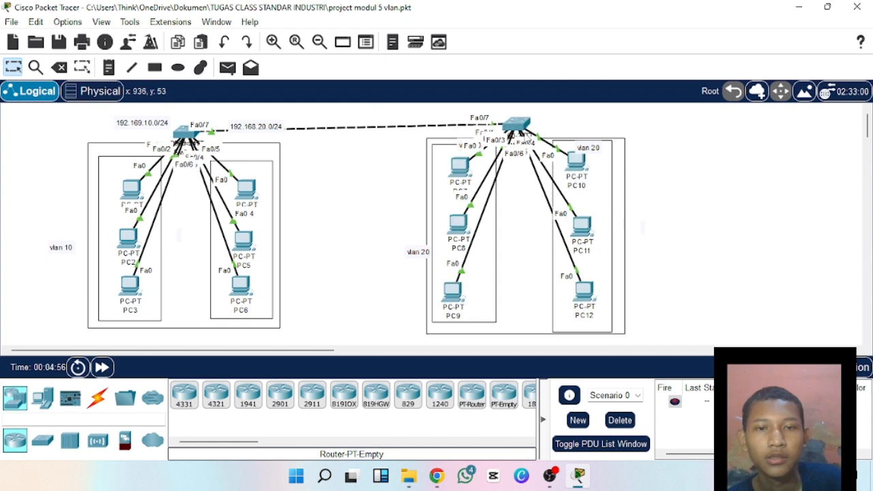
pyautogui.moveTo(406, 112); pyautogui.dragTo(665, 344)
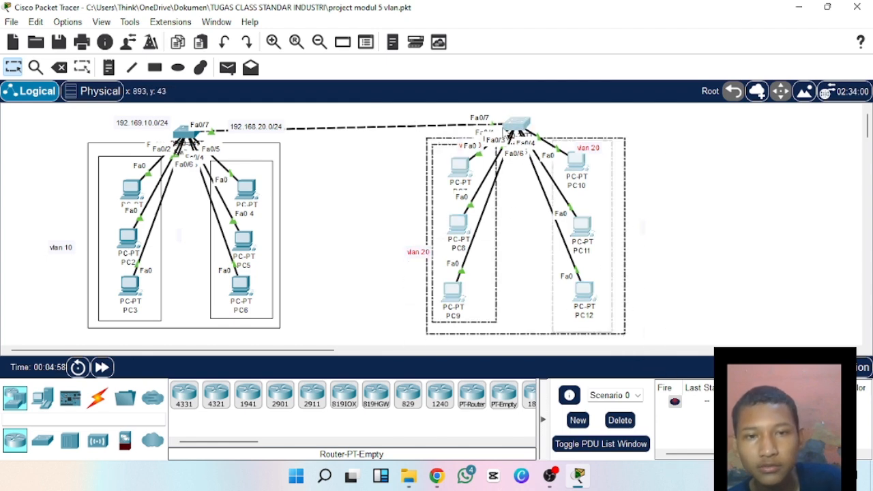
pyautogui.moveTo(514, 127); pyautogui.dragTo(531, 139)
pyautogui.click(657, 154)
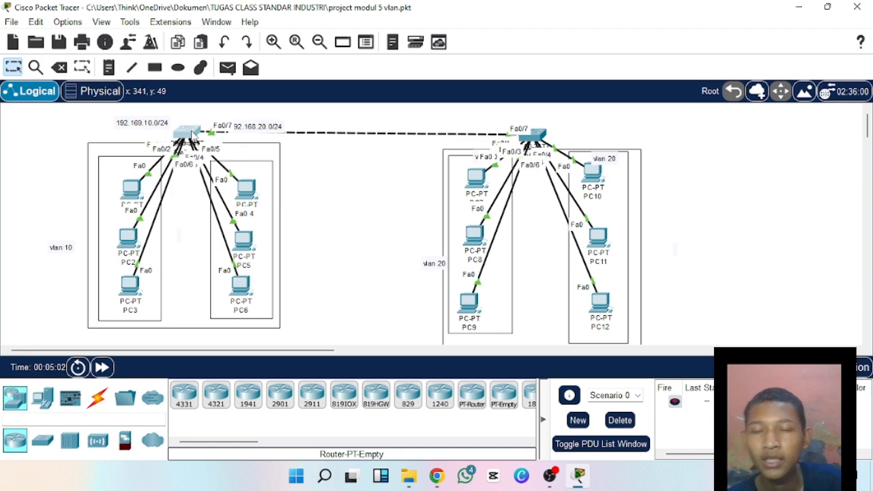
# Open Switch0's command line and enter global configuration mode with en and conf t.
pyautogui.click(191, 137)
pyautogui.click(357, 42)
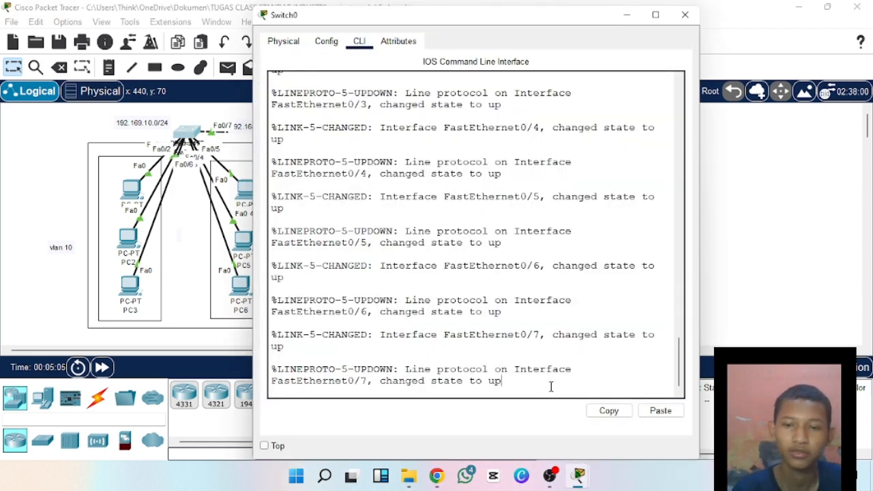
pyautogui.press('Return')
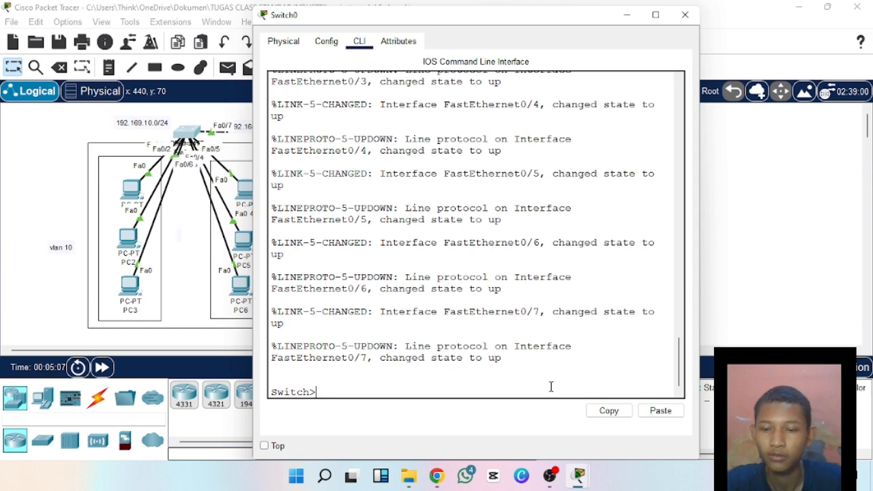
pyautogui.write('en')
pyautogui.press('Return')
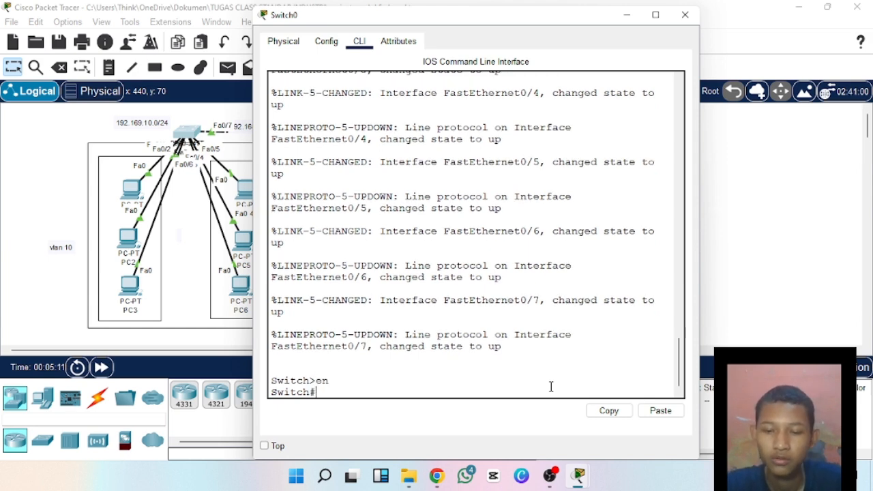
pyautogui.write('conf')
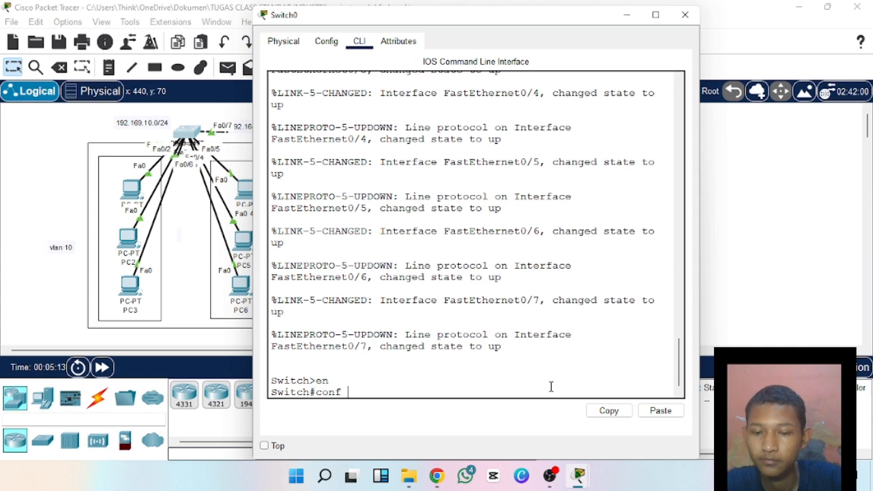
pyautogui.write(' t')
pyautogui.press('Return')
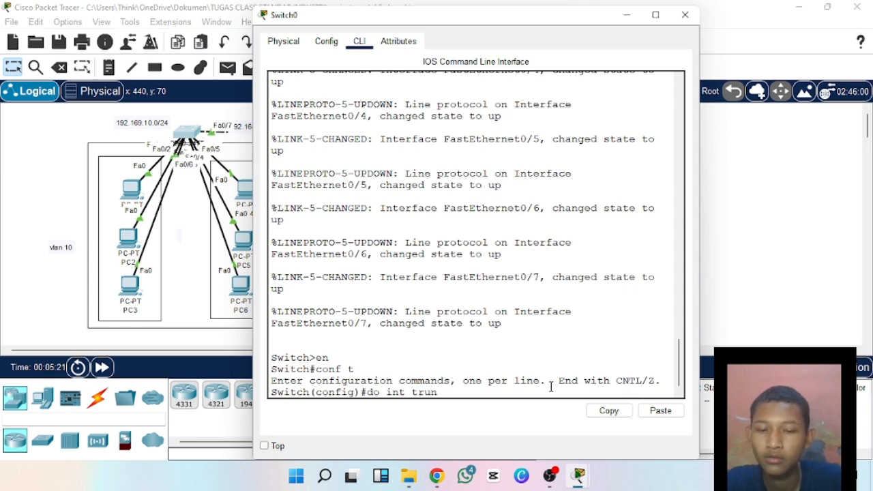
# Try to list Switch0's trunk information with do int trunk and do interface trunk.
pyautogui.write('do int trunk')
pyautogui.press('Return')
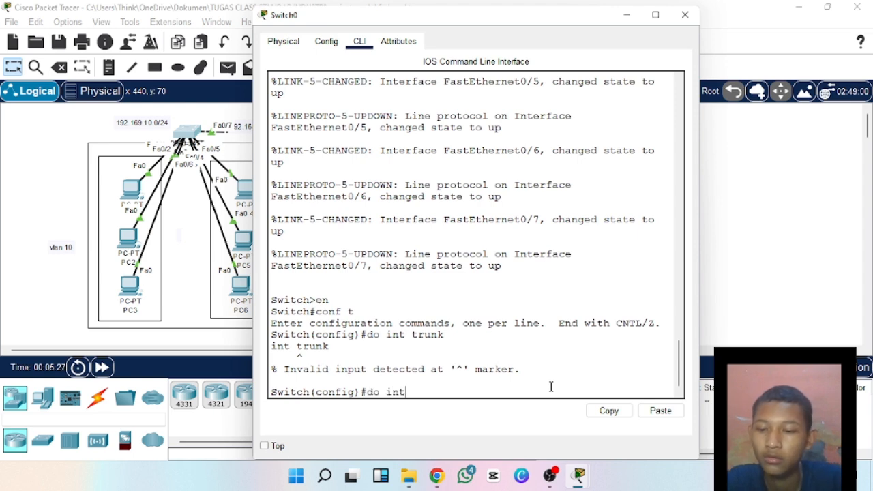
pyautogui.press('Tab')
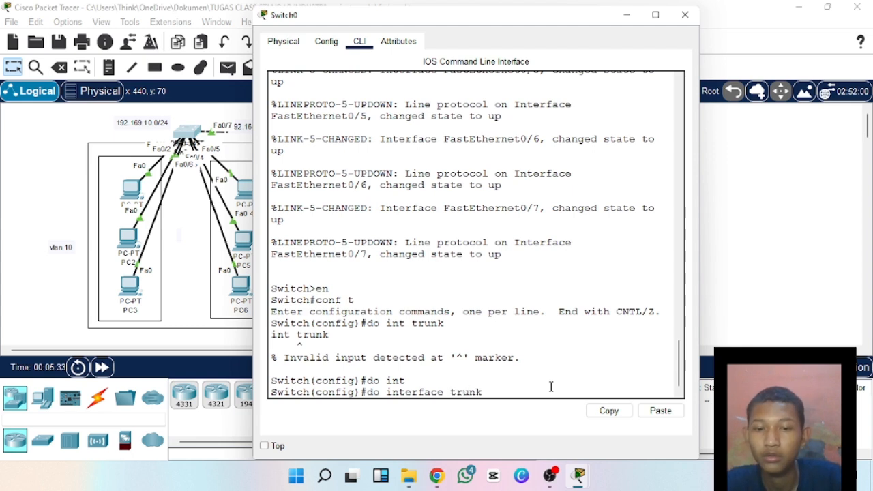
pyautogui.press('Return')
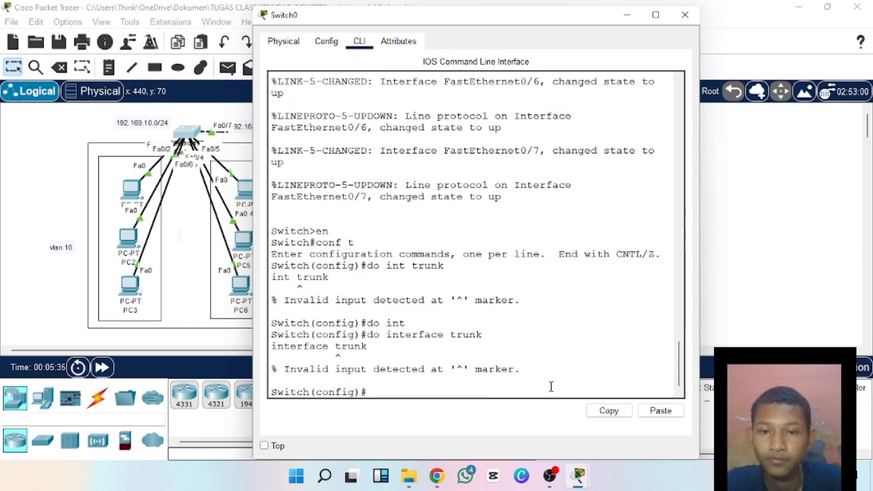
# Run do show interface trunk on Switch0 and examine the VLANs allowed and active on Fa0/7.
pyautogui.write('do show interface trunk')
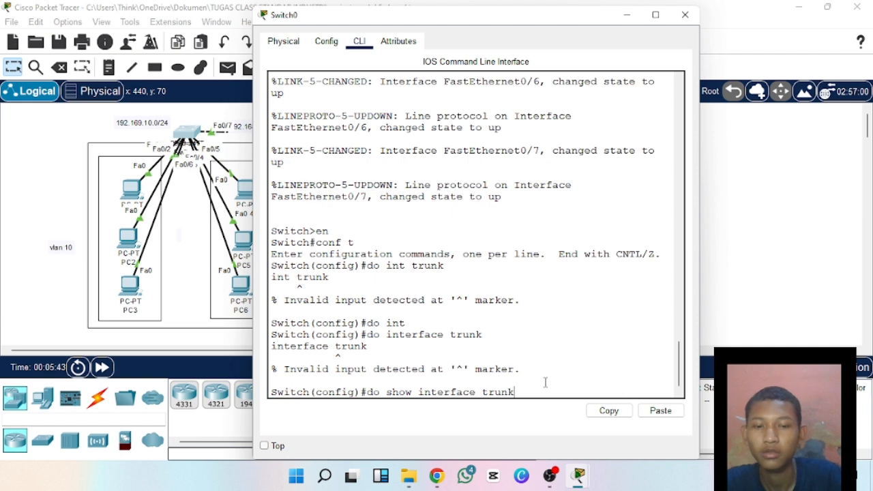
pyautogui.press('Return')
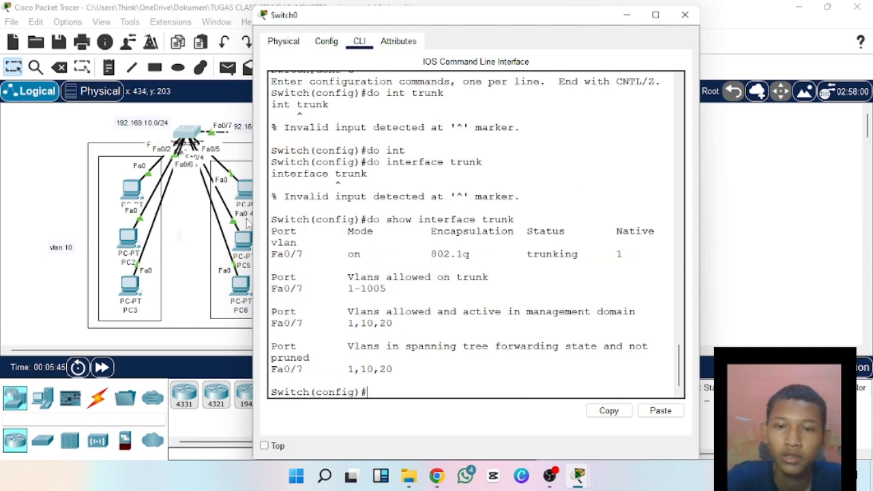
pyautogui.moveTo(349, 288); pyautogui.dragTo(489, 322)
pyautogui.click(403, 290)
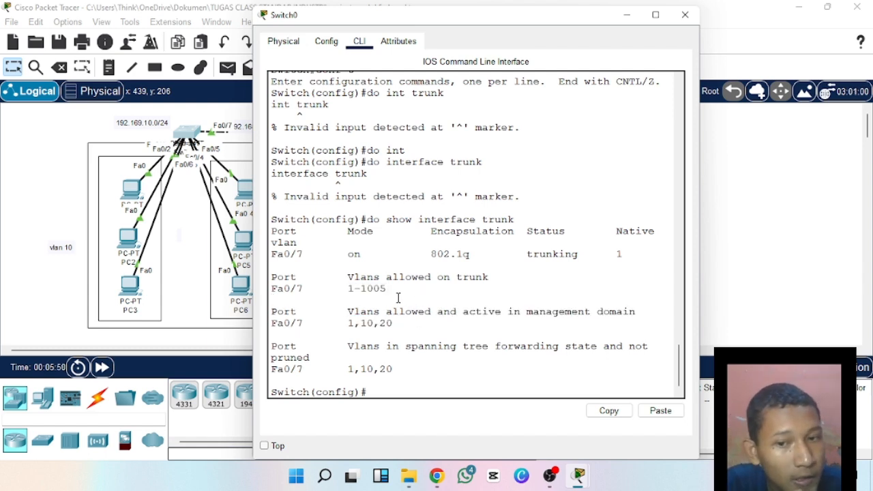
pyautogui.moveTo(345, 289); pyautogui.dragTo(392, 297)
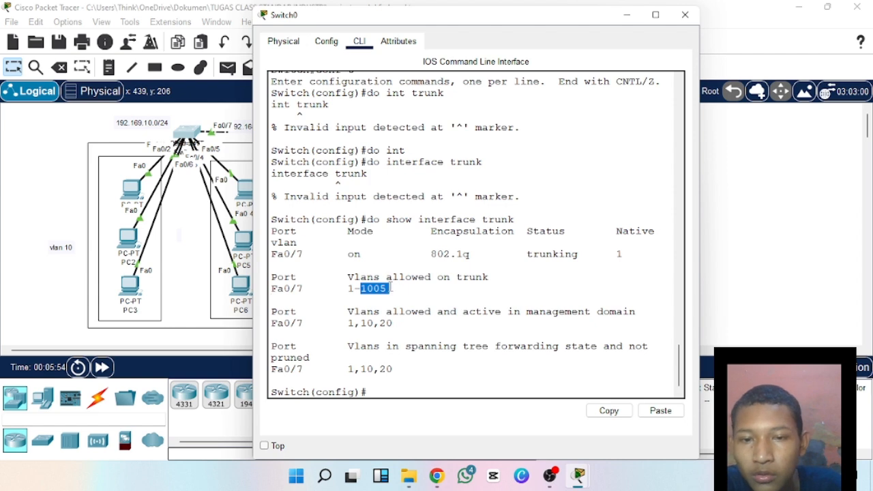
pyautogui.click(396, 288)
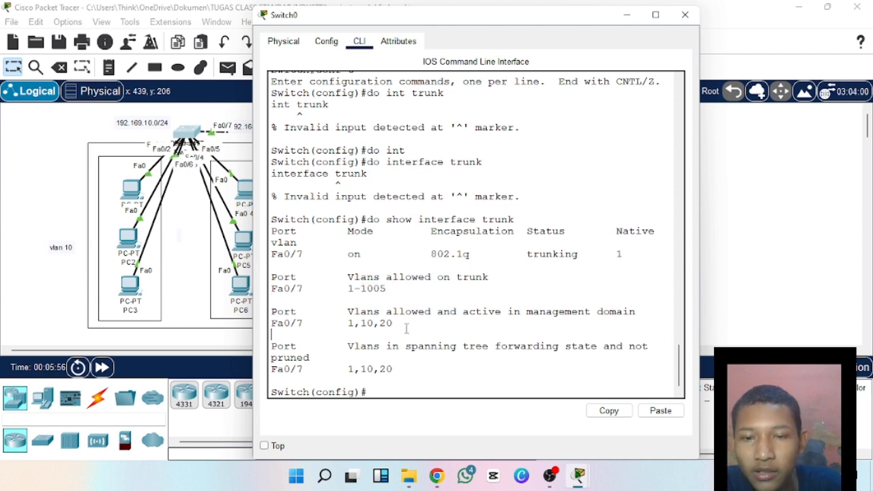
pyautogui.moveTo(342, 325); pyautogui.dragTo(441, 328)
pyautogui.click(433, 316)
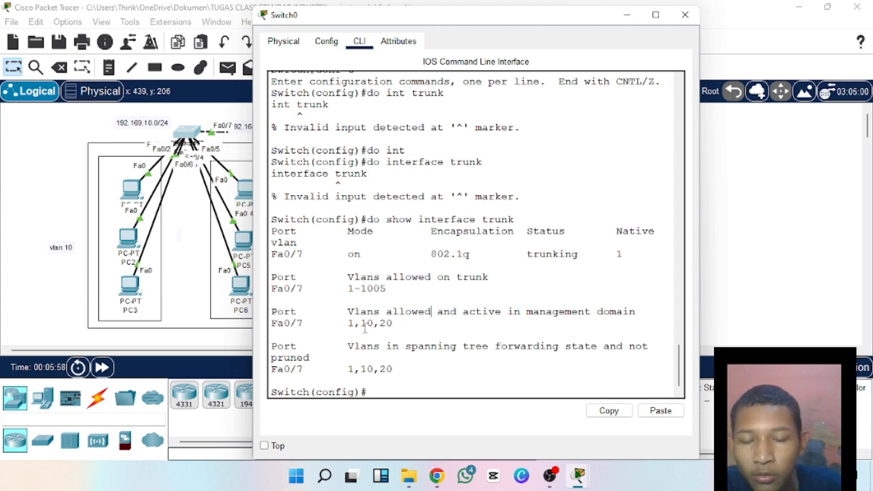
pyautogui.moveTo(349, 326); pyautogui.dragTo(378, 326)
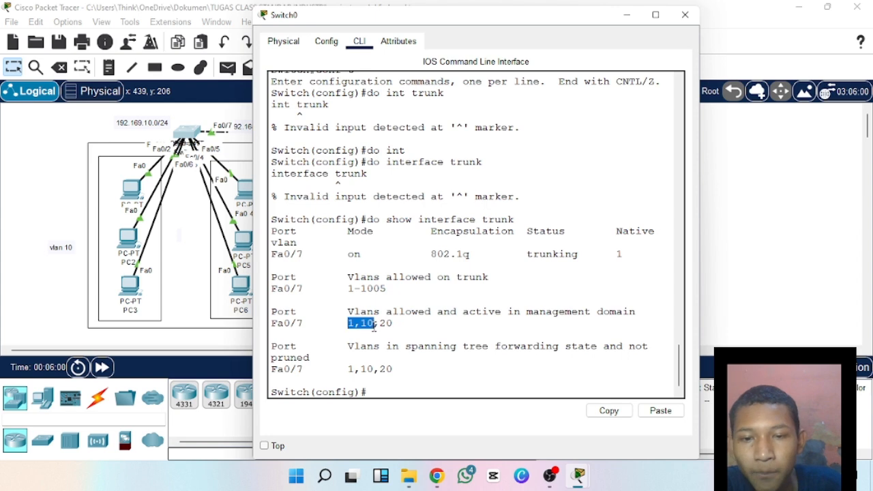
pyautogui.click(400, 322)
# Move the Switch0 window clear of the VLAN 10 topology and compare Fa0/7's active VLANs with its allowed range.
pyautogui.moveTo(456, 21); pyautogui.dragTo(515, 22)
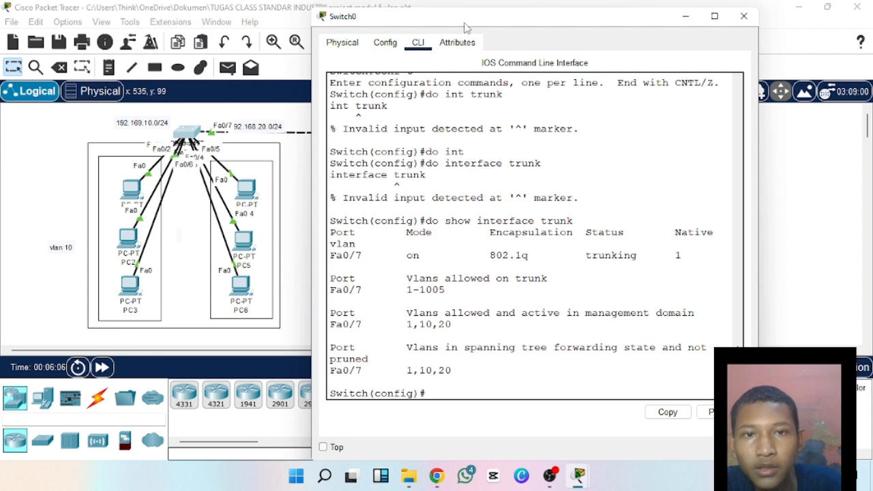
pyautogui.moveTo(467, 21); pyautogui.dragTo(511, 26)
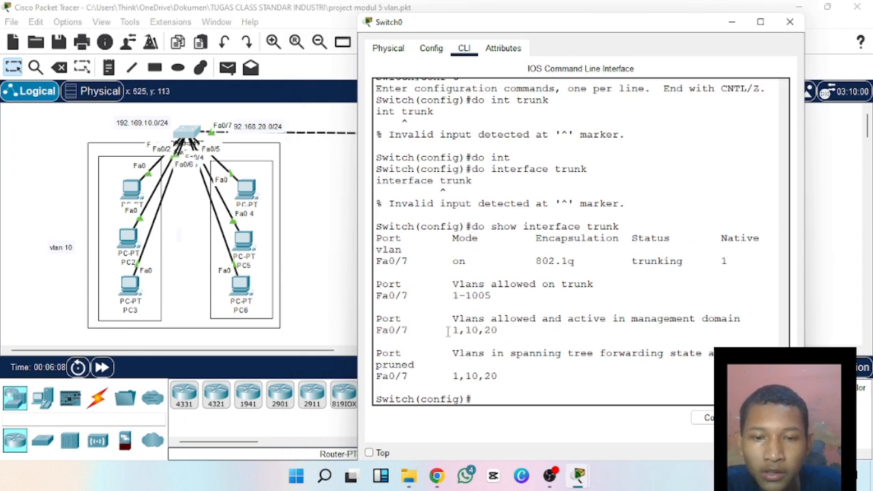
pyautogui.moveTo(448, 332); pyautogui.dragTo(510, 331)
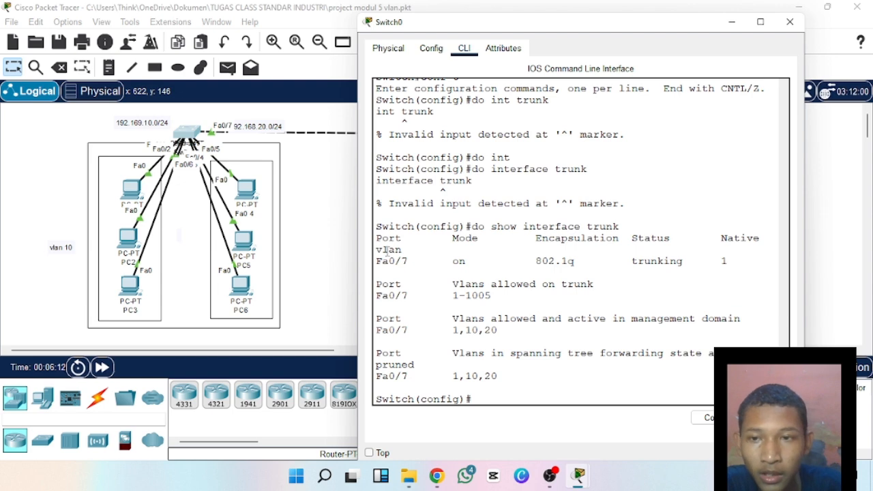
pyautogui.moveTo(450, 330); pyautogui.dragTo(500, 331)
pyautogui.click(492, 332)
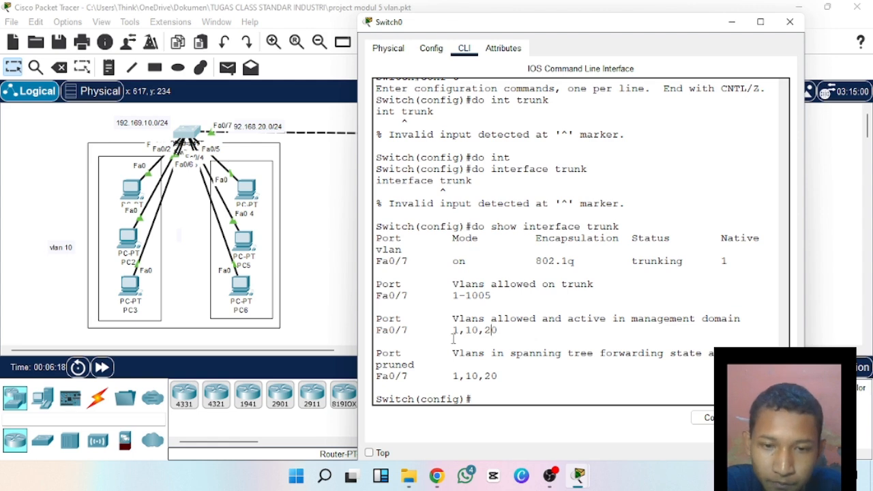
pyautogui.moveTo(452, 330); pyautogui.dragTo(479, 330)
pyautogui.click(480, 330)
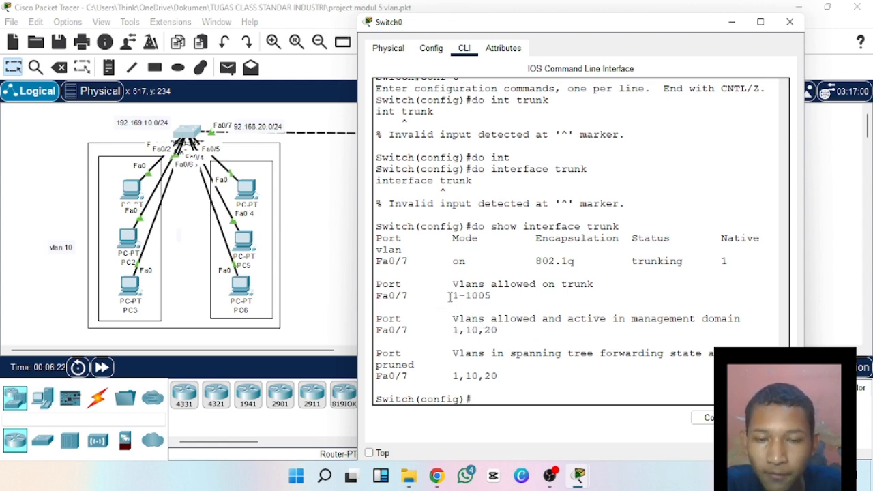
pyautogui.moveTo(450, 297); pyautogui.dragTo(530, 307)
pyautogui.click(518, 295)
pyautogui.moveTo(452, 297); pyautogui.dragTo(478, 297)
pyautogui.click(488, 296)
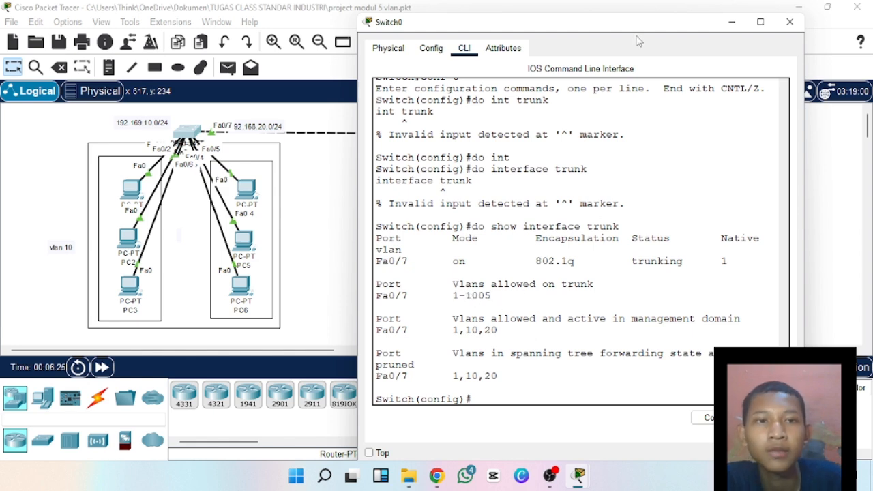
# Reposition the Switch0 window slightly and examine Fa0/7's VLANs allowed and active in the management domain.
pyautogui.moveTo(635, 23); pyautogui.dragTo(624, 15)
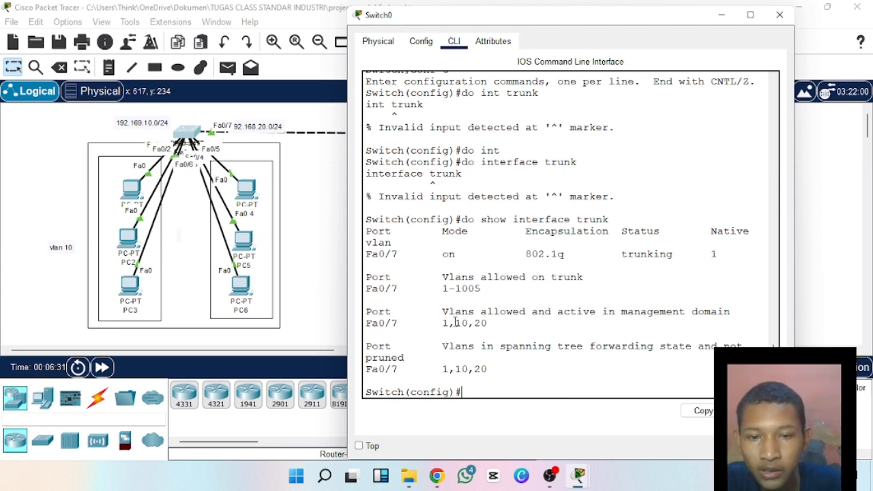
pyautogui.moveTo(456, 323); pyautogui.dragTo(489, 323)
pyautogui.click(467, 323)
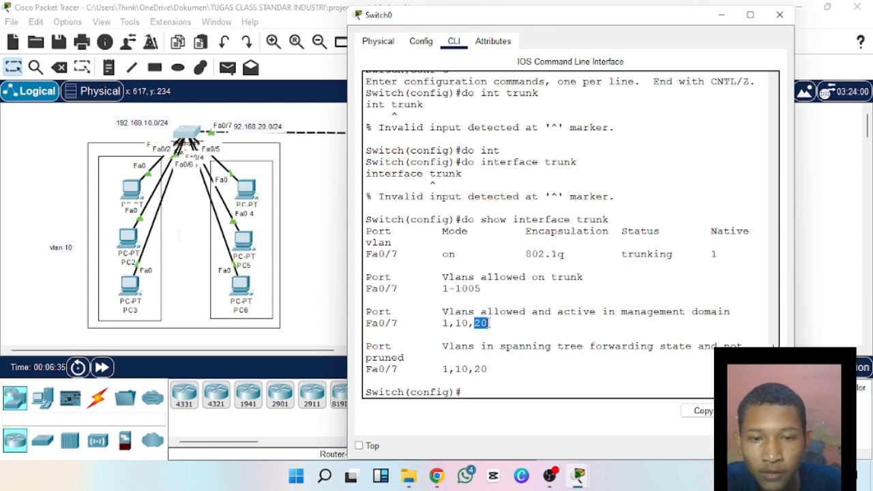
pyautogui.click(490, 324)
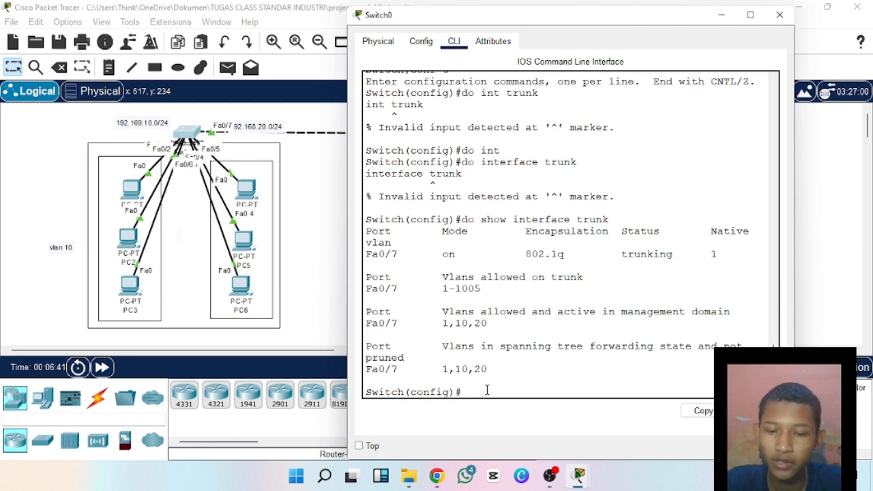
# Enter interface configuration mode for Switch0's trunk port with int fa0/7.
pyautogui.write('t fa')
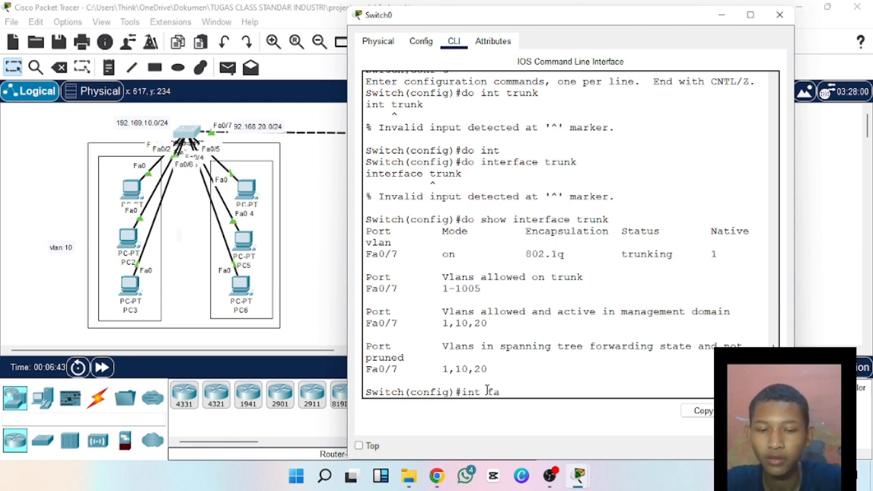
pyautogui.write('0/7')
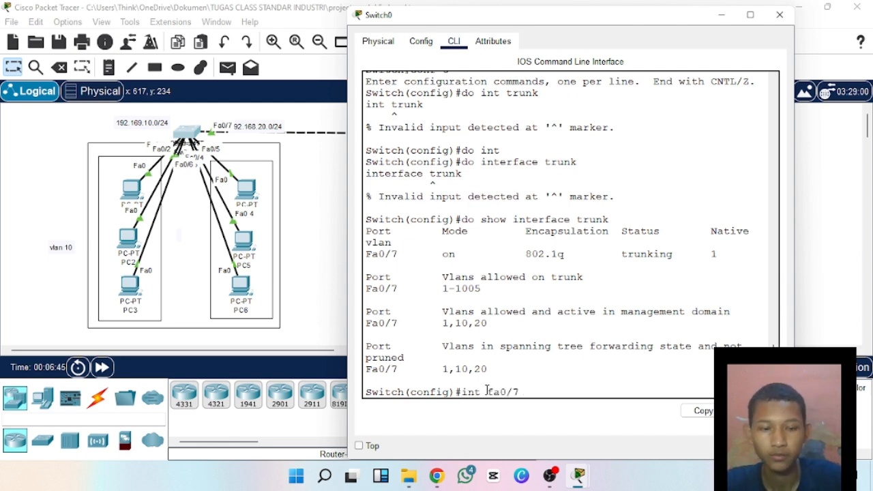
pyautogui.press('Return')
# Try to define the allowed VLANs on Fa0/7 with switchport mode allow.
pyautogui.write('swi')
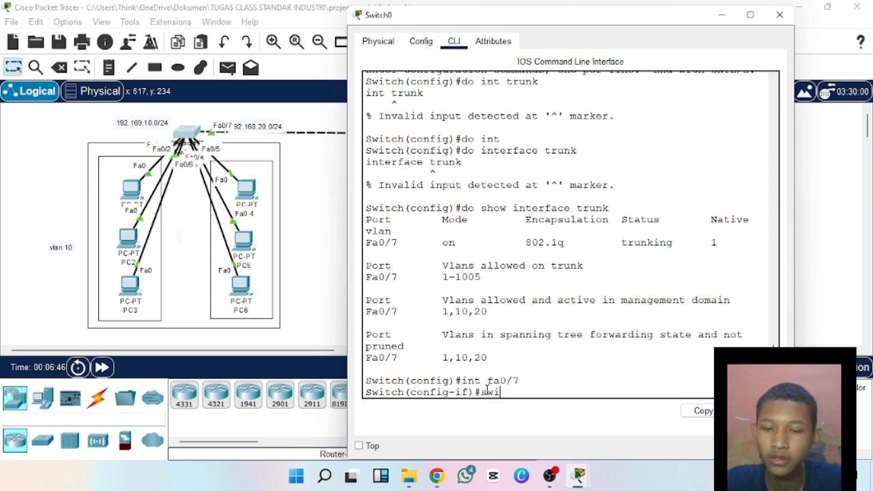
pyautogui.write('t')
pyautogui.press('Tab')
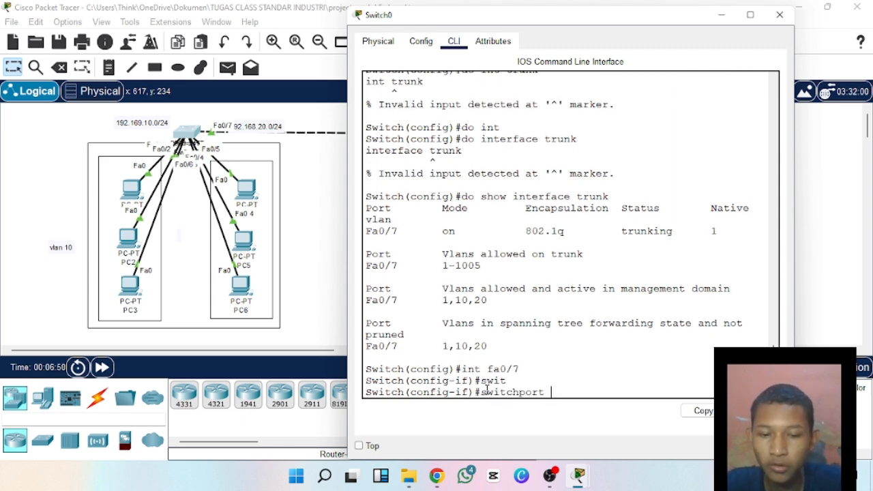
pyautogui.write('mode')
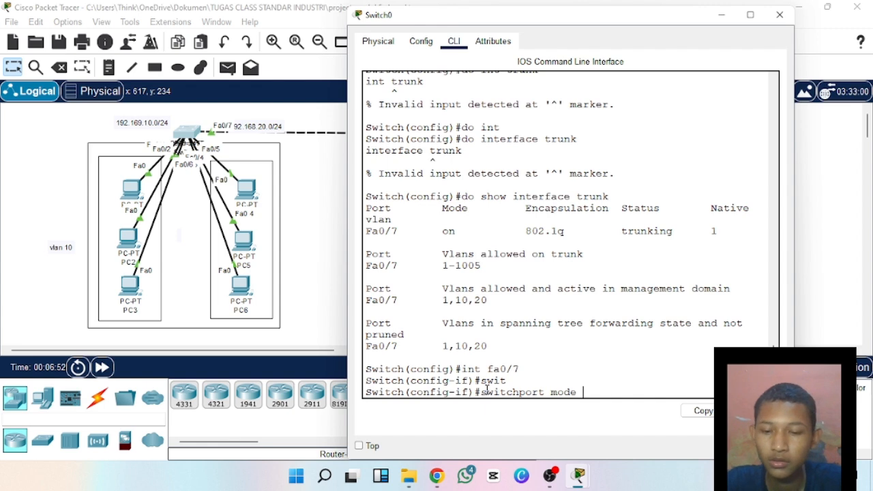
pyautogui.write(' allow')
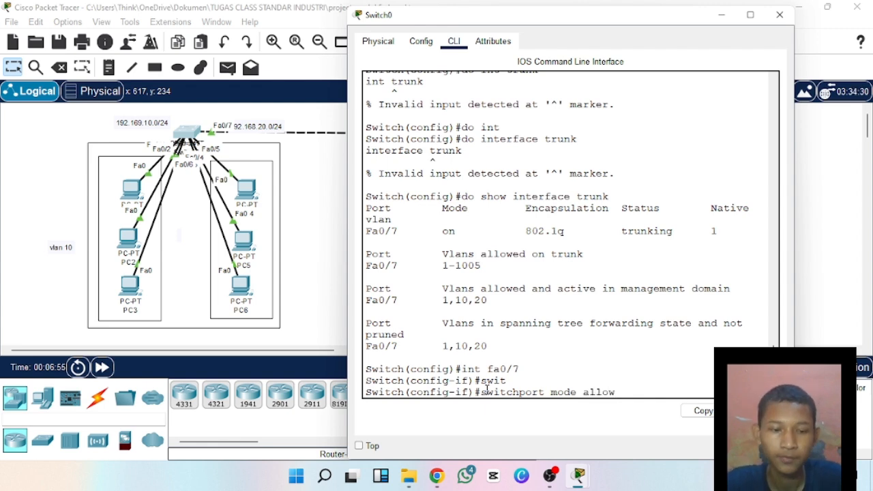
pyautogui.press('Return')
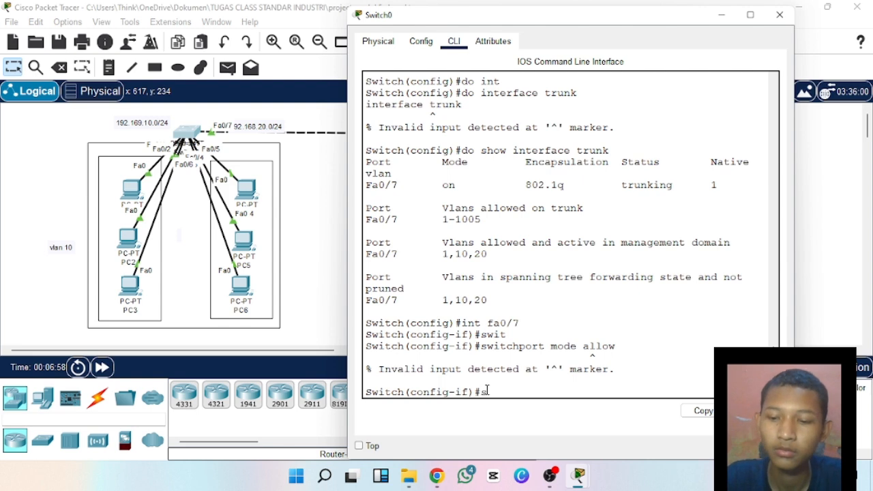
# Try the allowed-VLAN setting on Fa0/7 again by re-entering the switchport mode command.
pyautogui.write('switc')
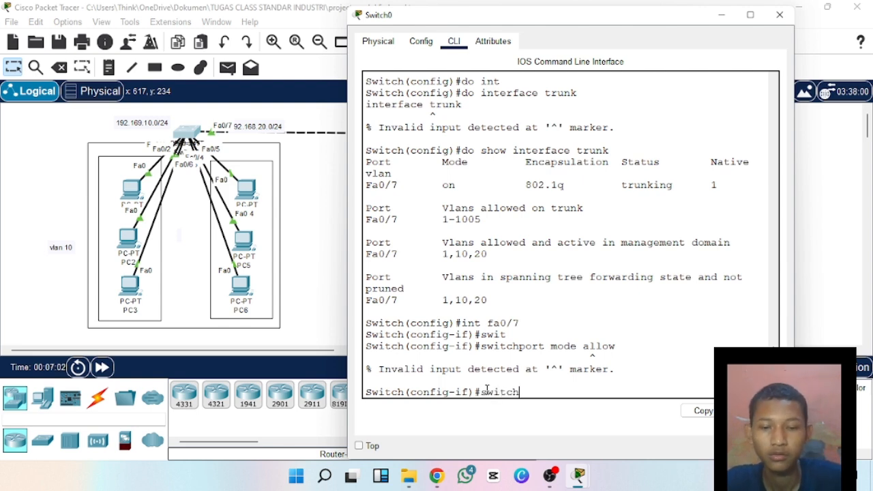
pyautogui.write('h')
pyautogui.press('Tab')
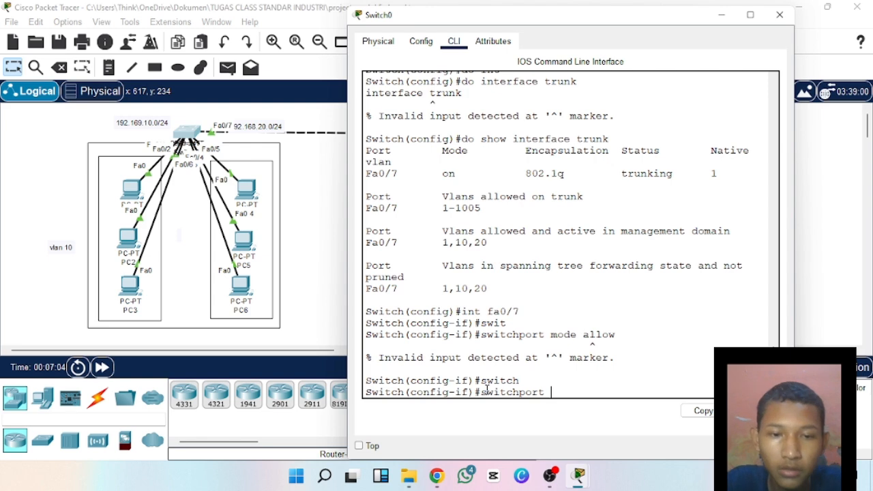
pyautogui.write('mode')
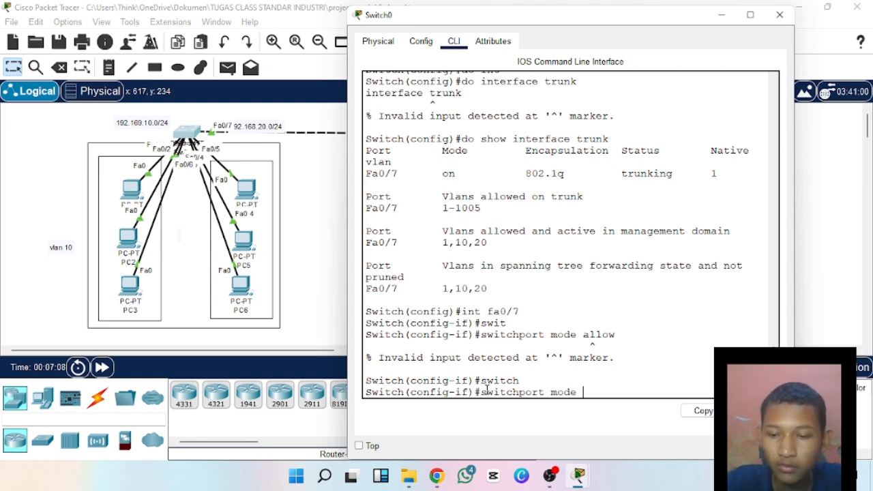
pyautogui.write(' al')
pyautogui.press('Tab')
pyautogui.write('l')
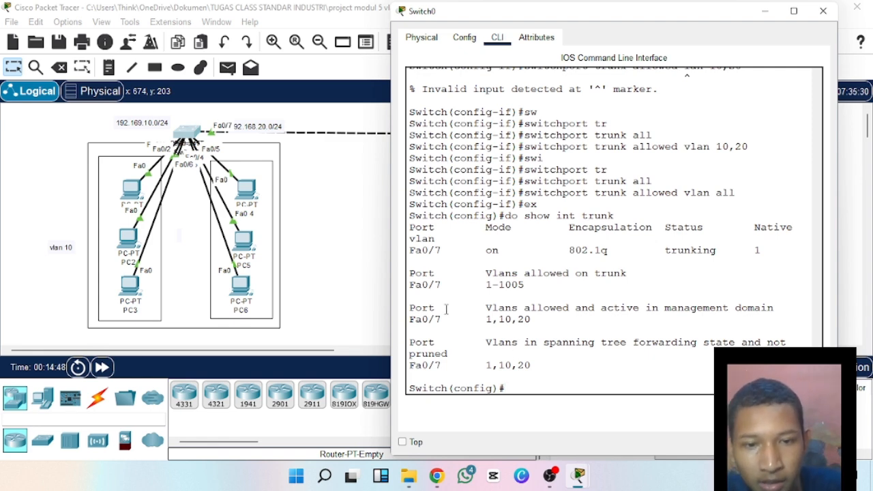
# Compare the VLANs allowed on Fa0/7's trunk with those active in the management domain in the show int trunk output.
pyautogui.doubleClick(538, 287)
pyautogui.moveTo(478, 283); pyautogui.dragTo(532, 294)
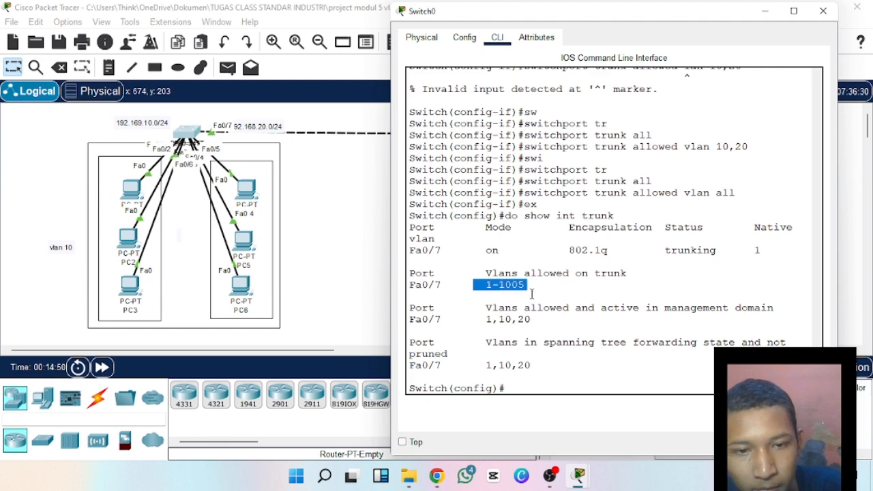
pyautogui.click(532, 294)
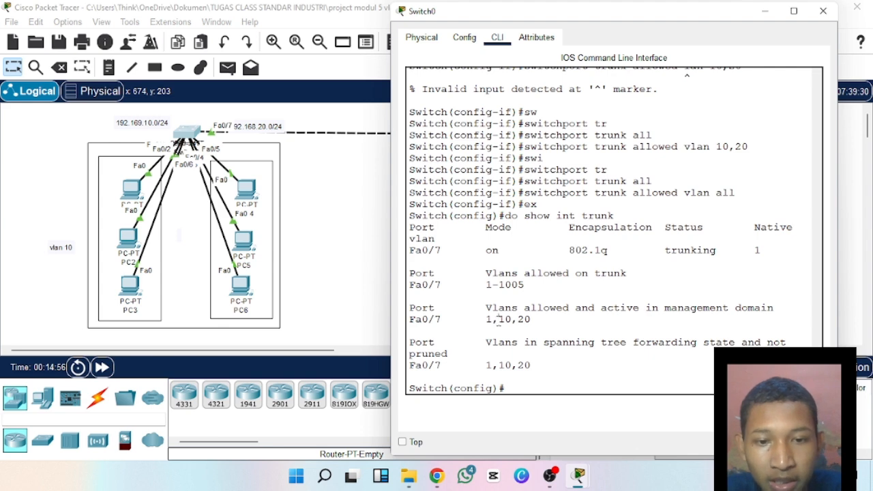
pyautogui.moveTo(498, 318); pyautogui.dragTo(531, 321)
pyautogui.click(530, 319)
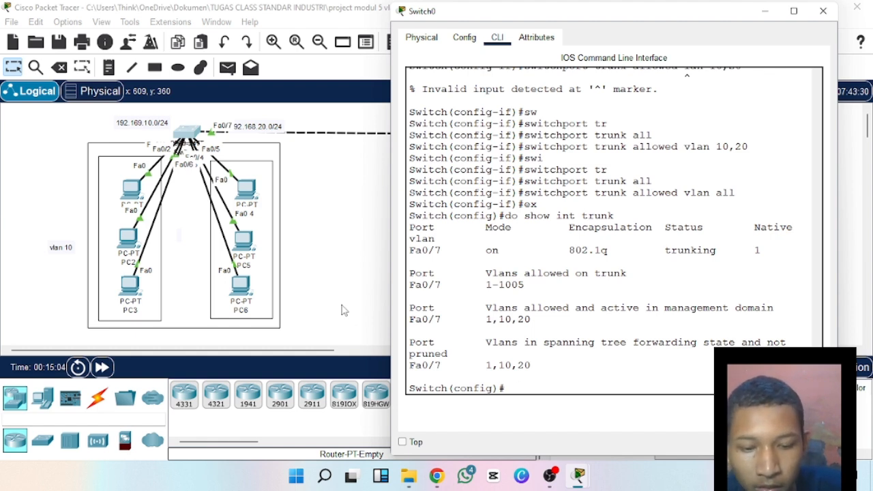
# Enter Fa0/7's interface configuration and restrict its trunk to VLANs 10 and 20 with switchport trunk allowed vlan 10,20.
pyautogui.write('int fa0')
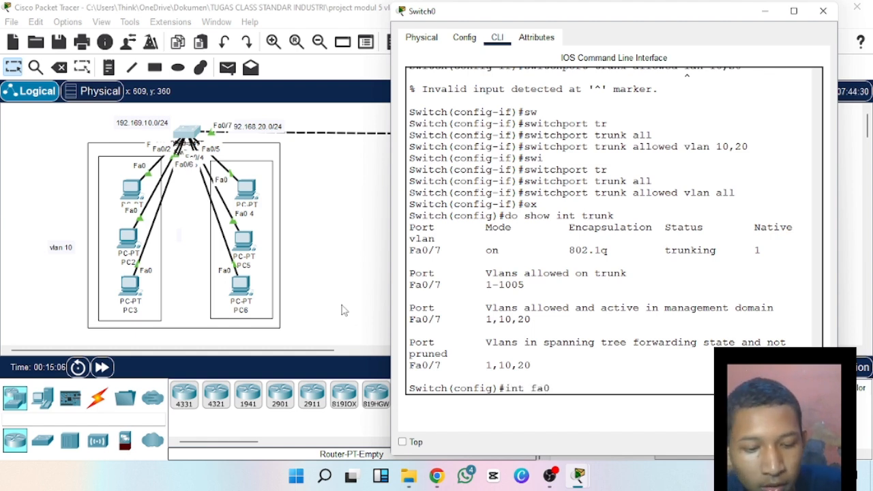
pyautogui.write('/7')
pyautogui.press('Return')
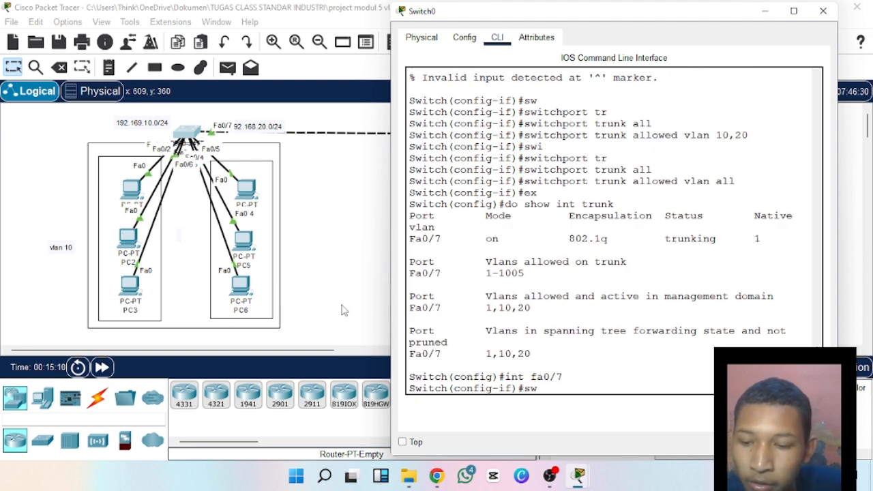
pyautogui.write('sw')
pyautogui.press('Tab')
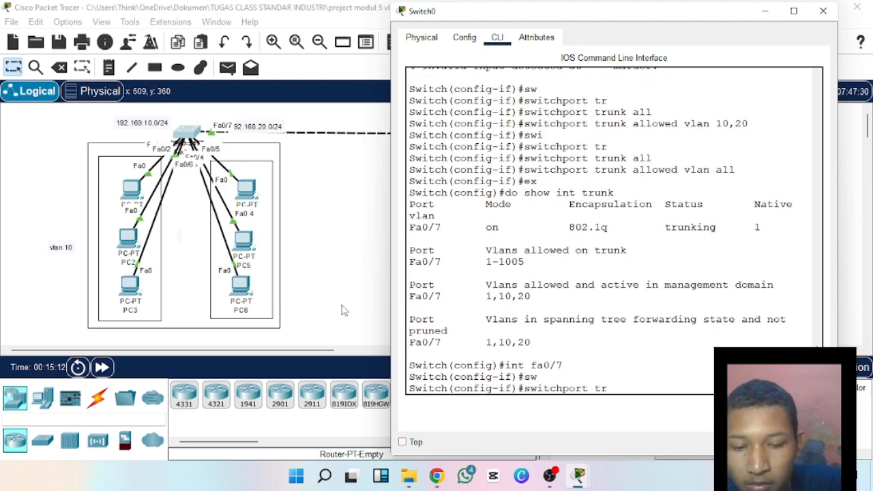
pyautogui.write('tru')
pyautogui.press('Tab')
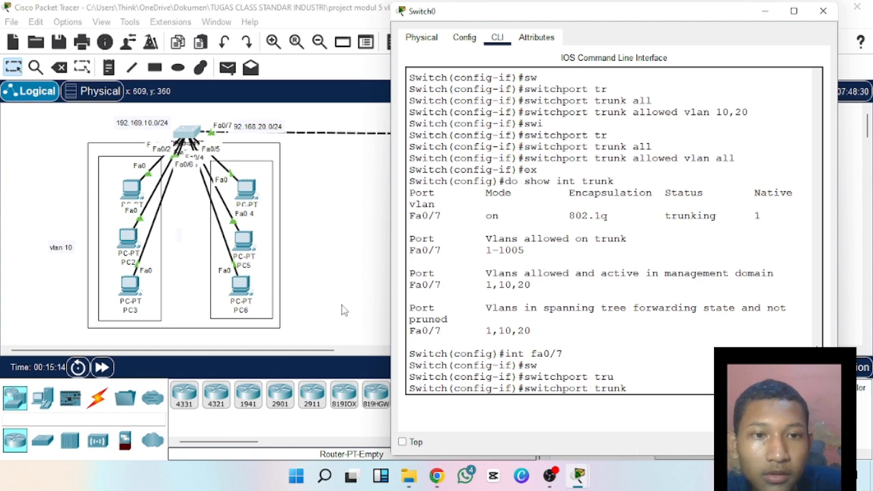
pyautogui.write('allo')
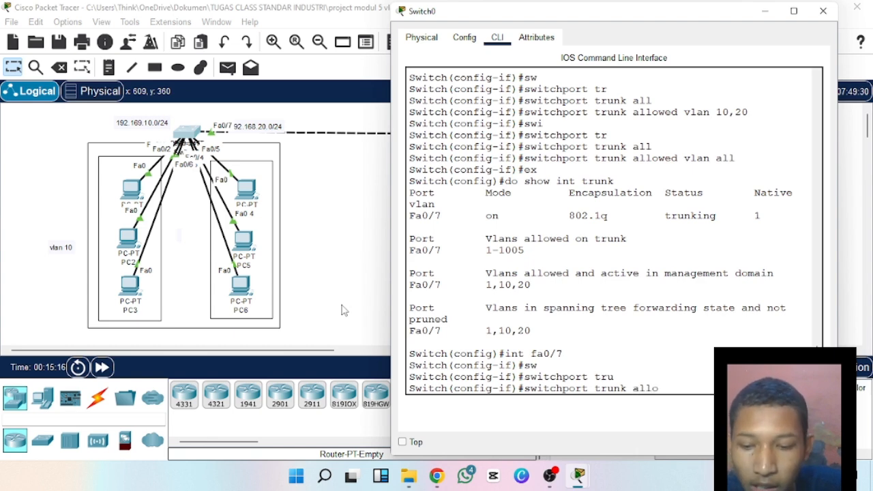
pyautogui.write('wed')
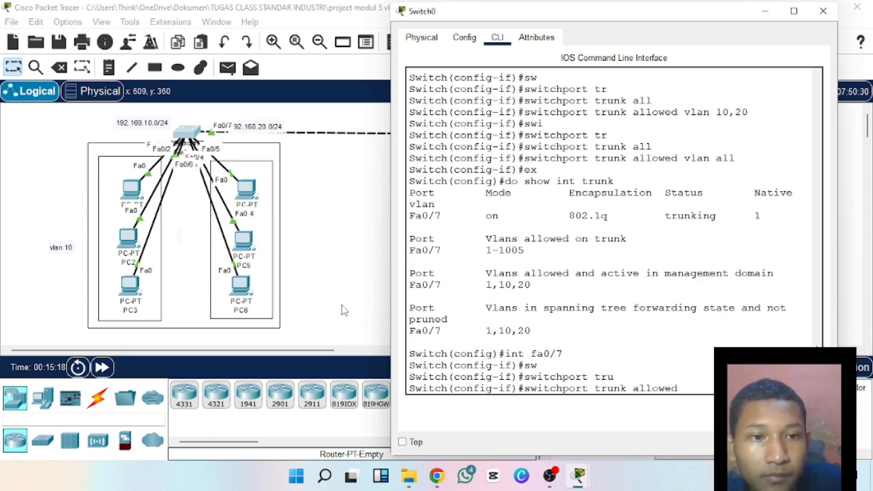
pyautogui.write(' vlan')
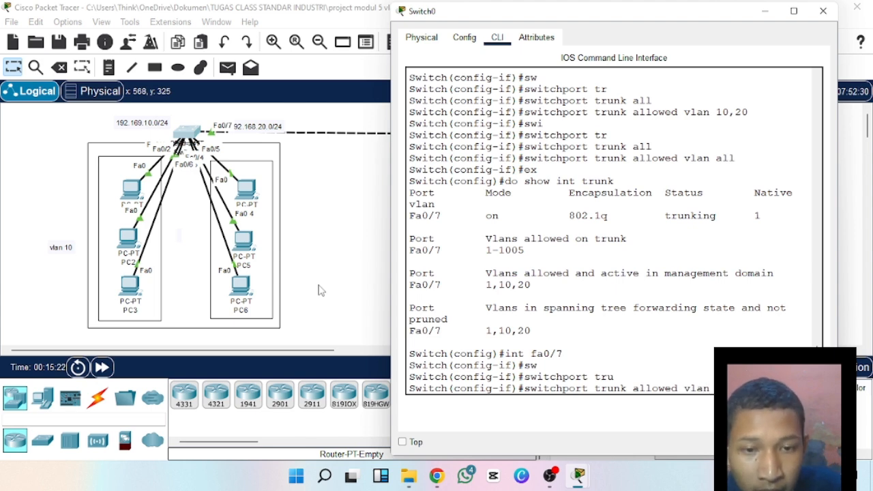
pyautogui.moveTo(497, 285); pyautogui.dragTo(531, 285)
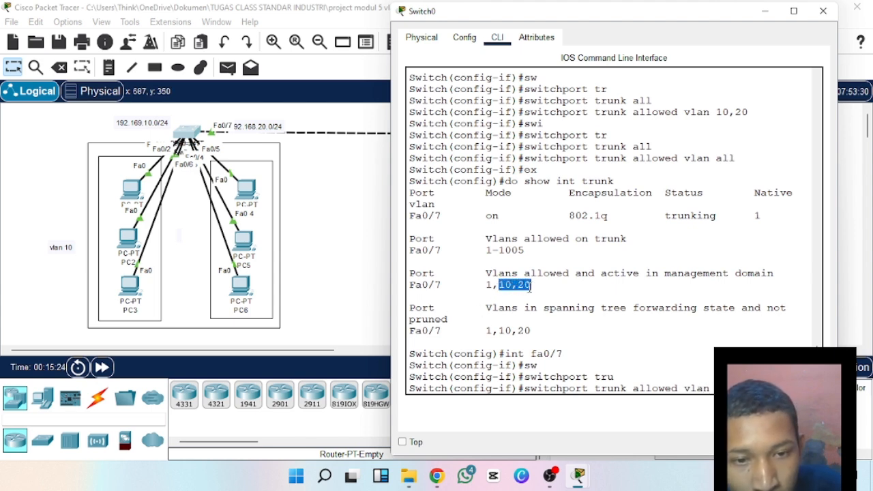
pyautogui.click(531, 285)
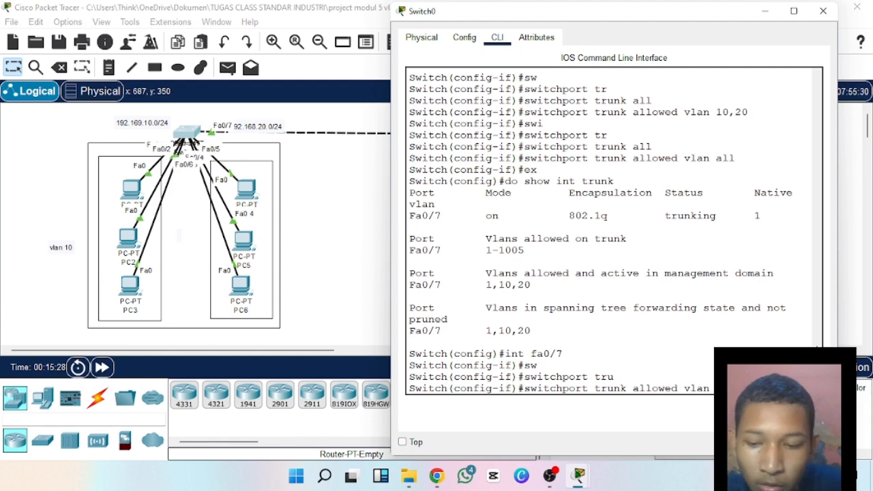
pyautogui.press('Return')
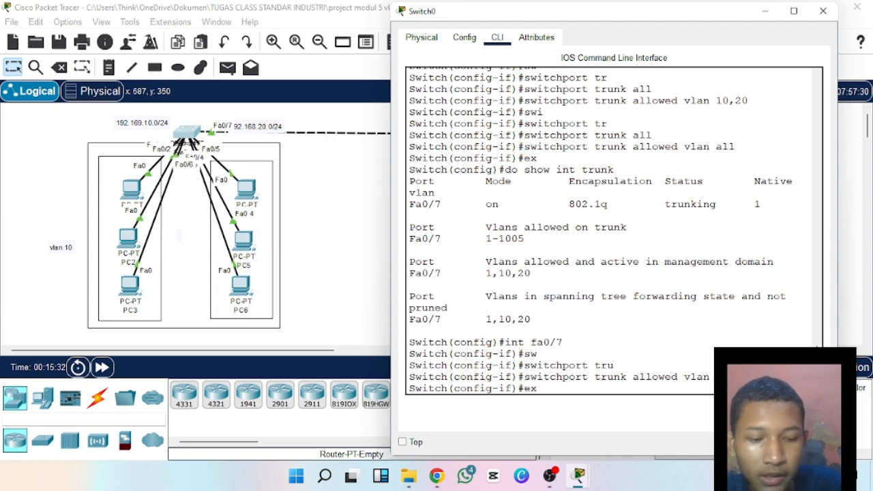
# Exit interface configuration and run do show int trunk to check the VLANs allowed on Fa0/7 against the entered command.
pyautogui.press('Return')
pyautogui.write('do ')
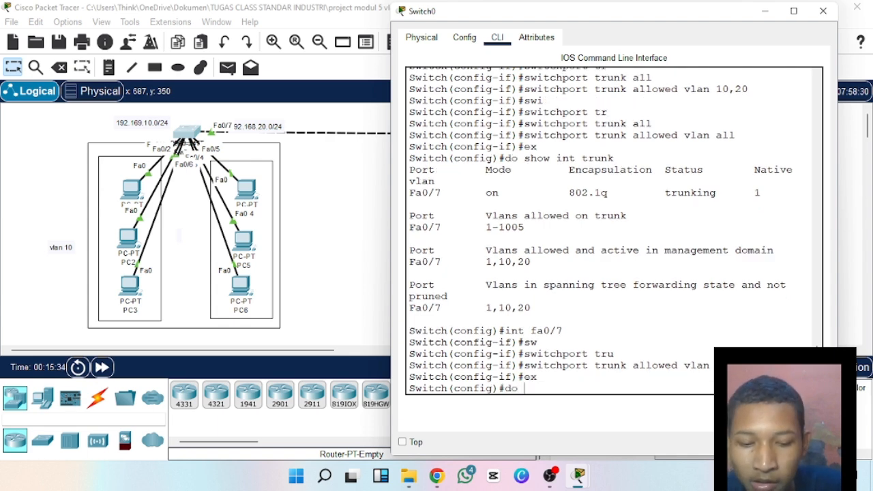
pyautogui.write('sh')
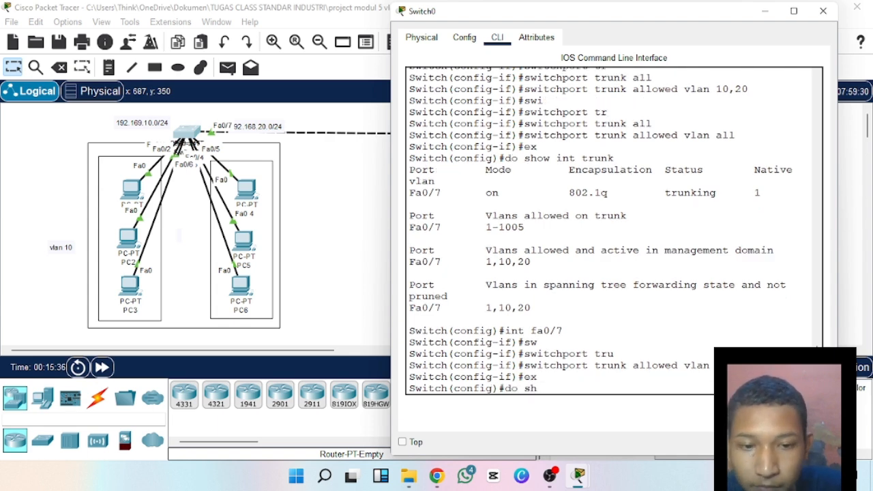
pyautogui.write('ow')
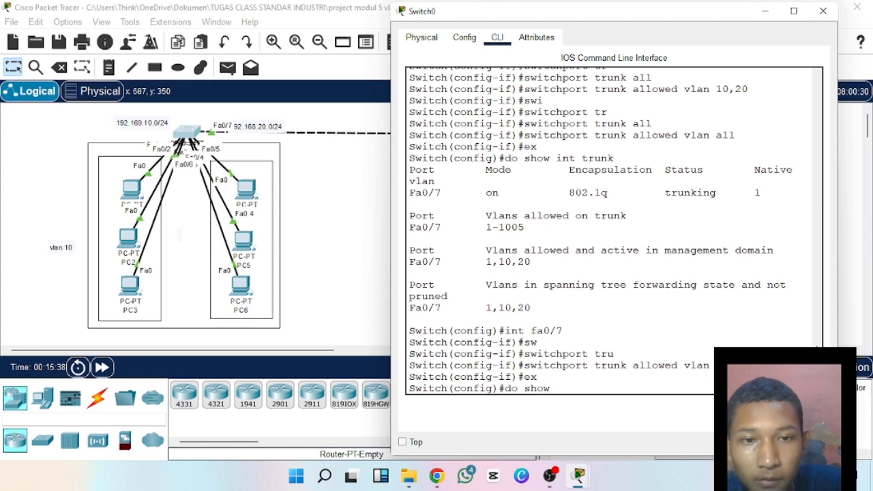
pyautogui.write(' int')
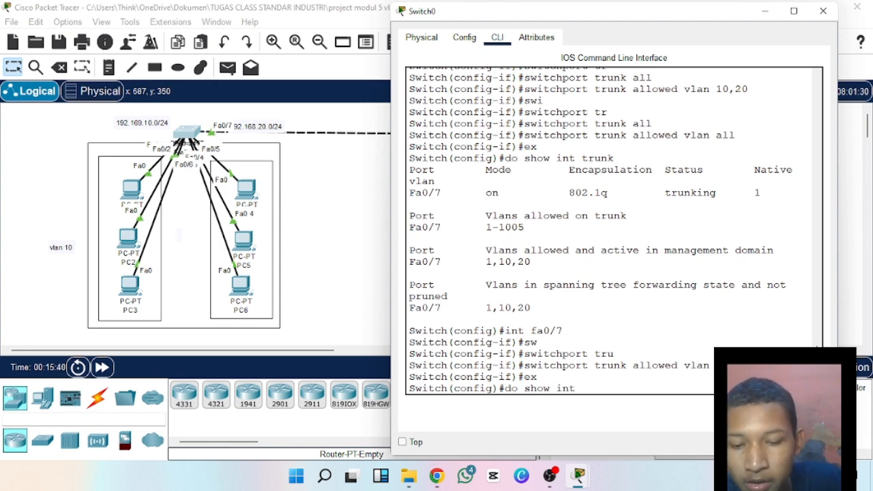
pyautogui.write(' trunk')
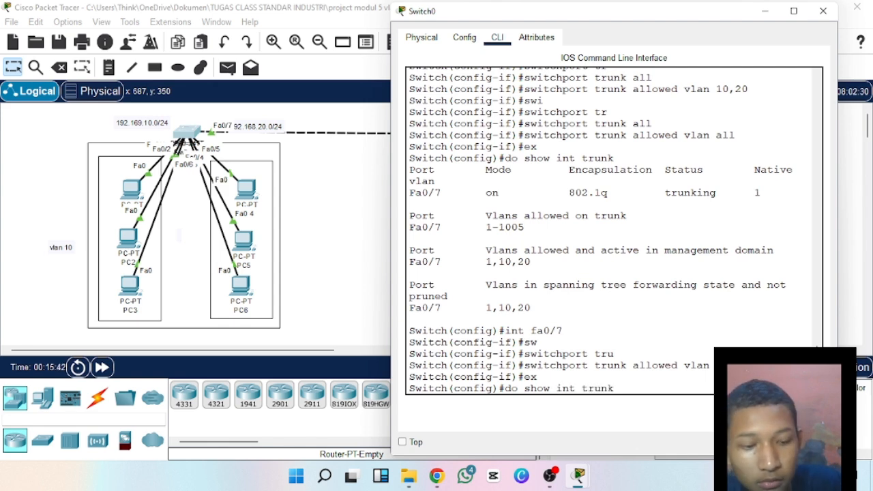
pyautogui.press('Return')
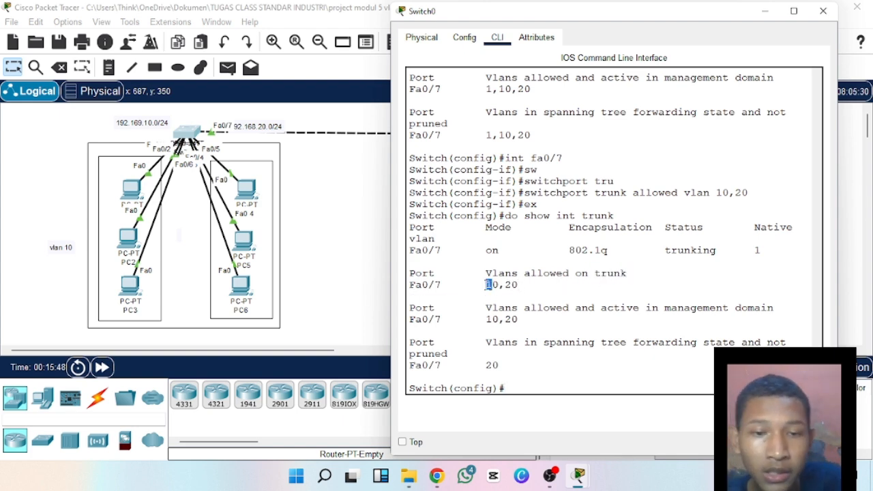
pyautogui.moveTo(483, 285); pyautogui.dragTo(568, 295)
pyautogui.click(567, 295)
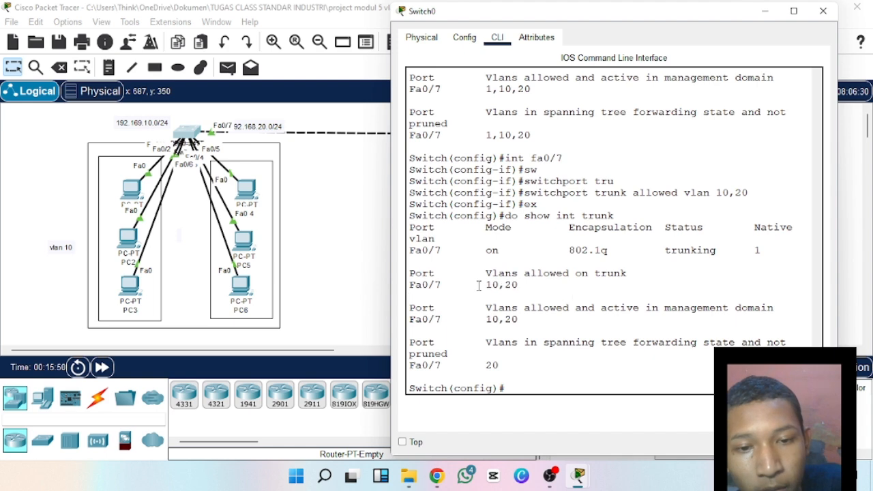
pyautogui.moveTo(537, 174); pyautogui.dragTo(588, 181)
pyautogui.click(595, 174)
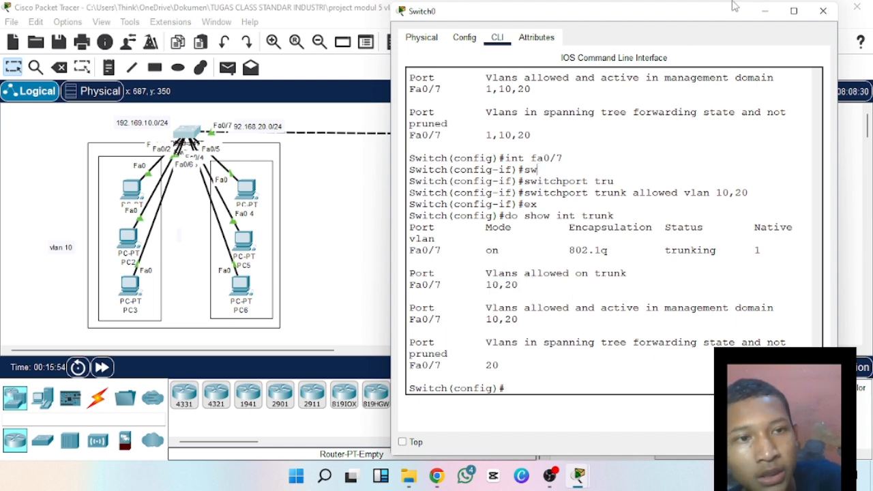
# Close the Switch0 window and send a simple PDU from the PC above PC2 to the PC above PC8.
pyautogui.moveTo(710, 13); pyautogui.dragTo(540, 198)
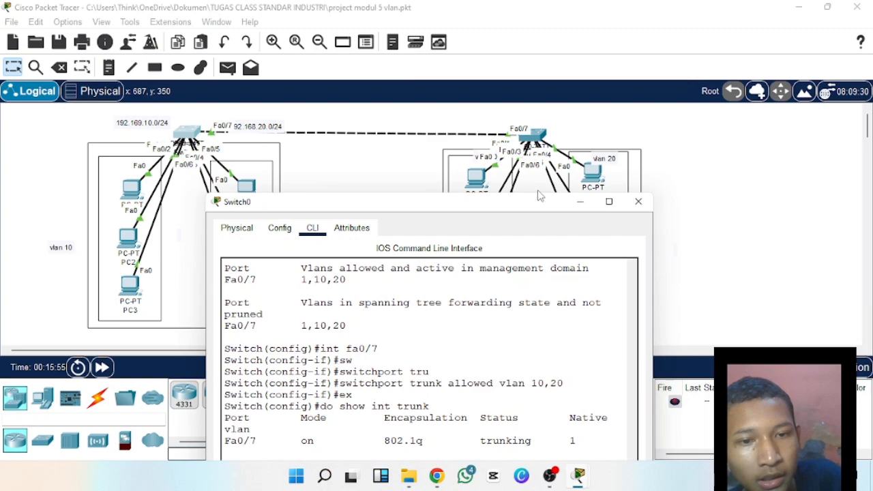
pyautogui.click(635, 201)
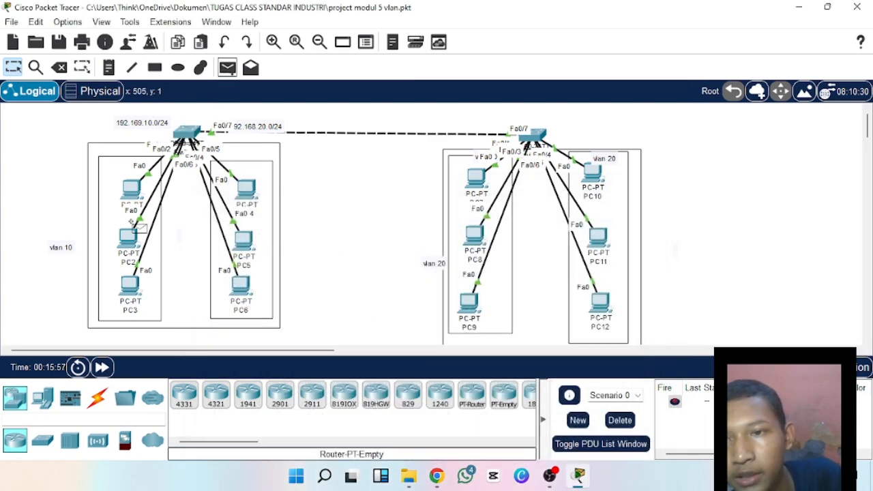
pyautogui.click(228, 66)
pyautogui.click(130, 190)
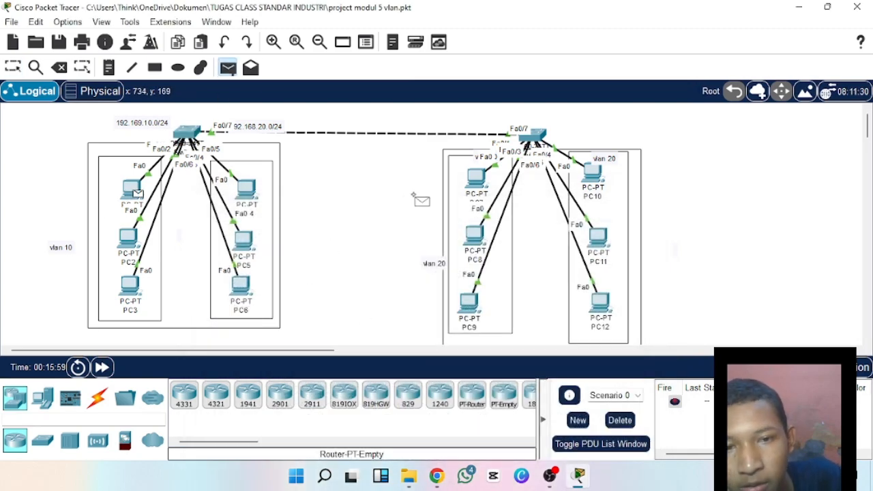
pyautogui.click(480, 182)
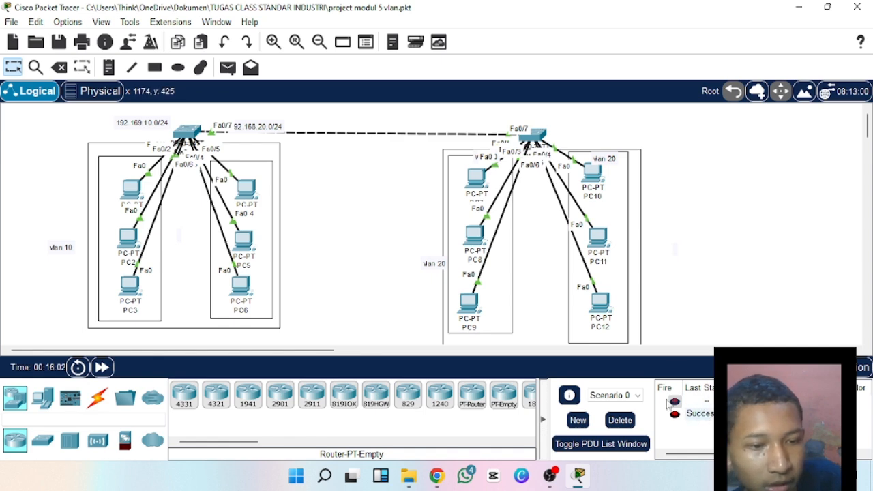
# Send simple PDUs from PC4 to PC10 and from PC6 to PC12 to test connectivity across the trunk.
pyautogui.click(227, 67)
pyautogui.click(248, 190)
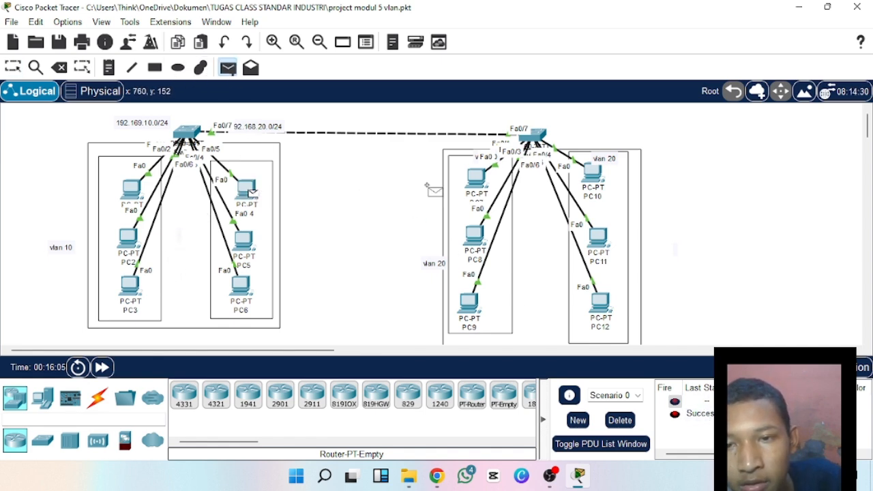
pyautogui.click(589, 176)
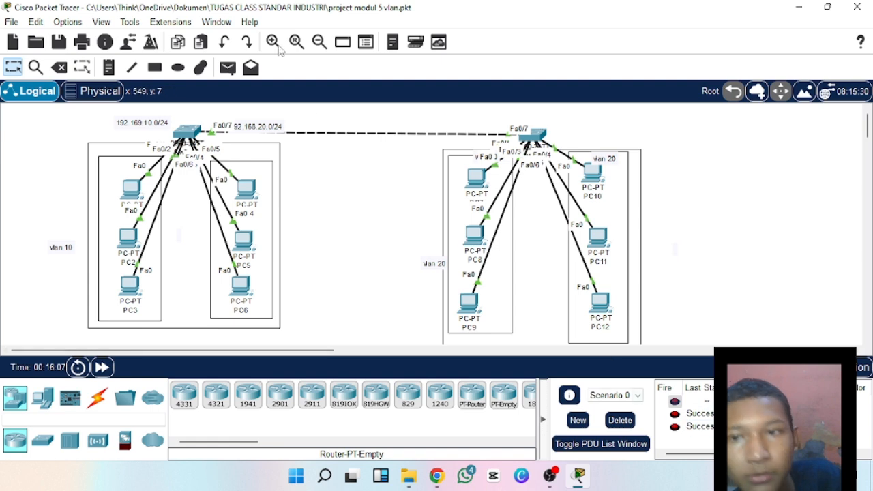
pyautogui.click(228, 67)
pyautogui.click(242, 285)
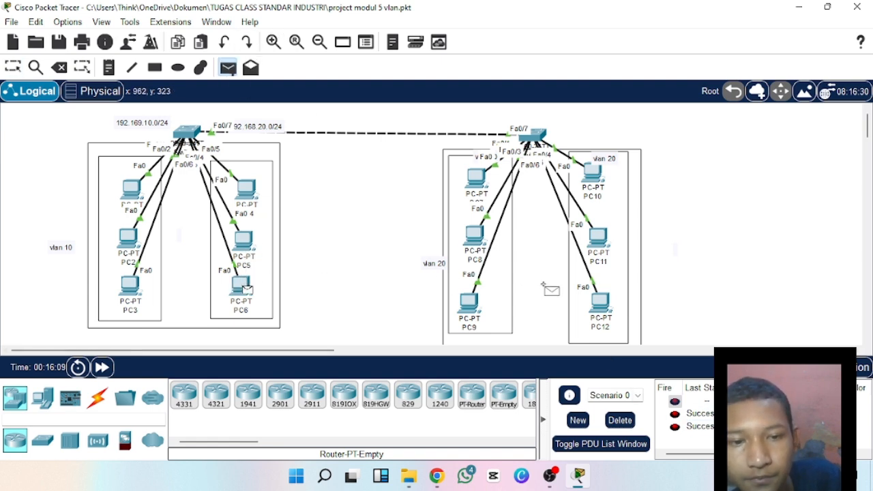
pyautogui.click(600, 304)
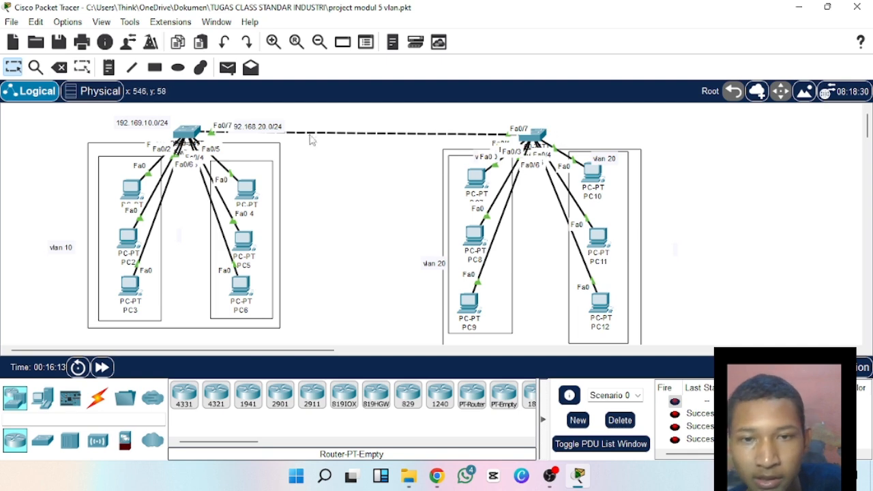
# Move the second switch with its PCs, boxes and VLAN labels closer to the first switch's group.
pyautogui.moveTo(344, 121); pyautogui.dragTo(661, 363)
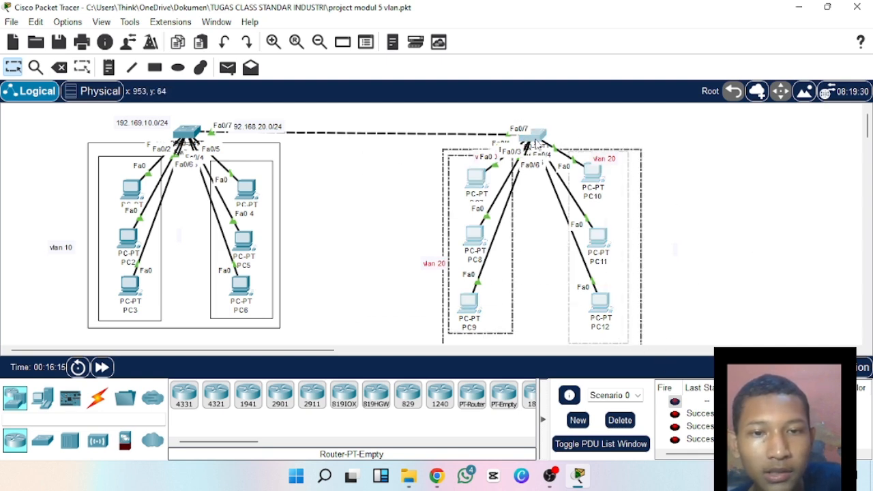
pyautogui.moveTo(539, 140); pyautogui.dragTo(460, 137)
pyautogui.click(696, 184)
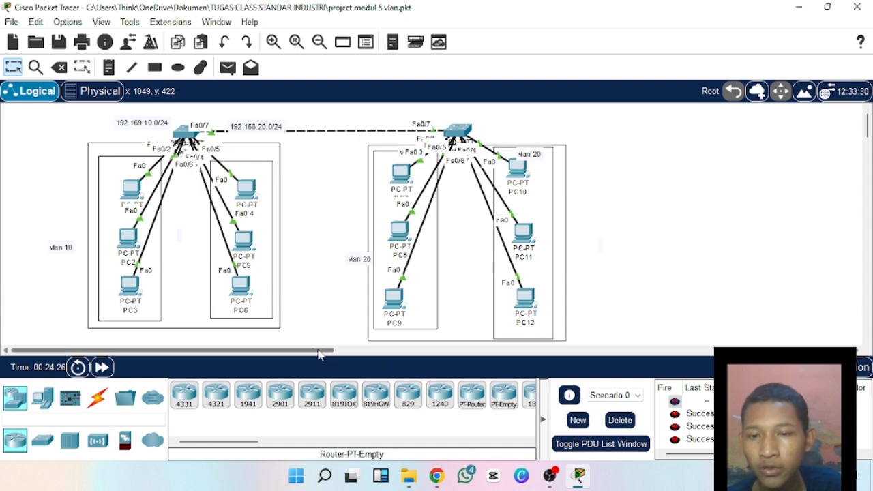
# Place three PCs in a vertical column in the empty workspace beyond PC10 to PC12.
pyautogui.moveTo(315, 352); pyautogui.dragTo(406, 372)
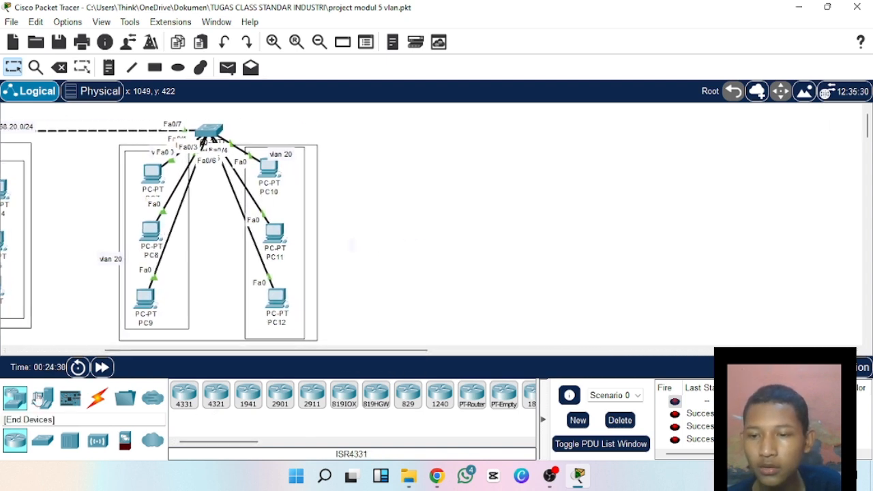
pyautogui.click(42, 398)
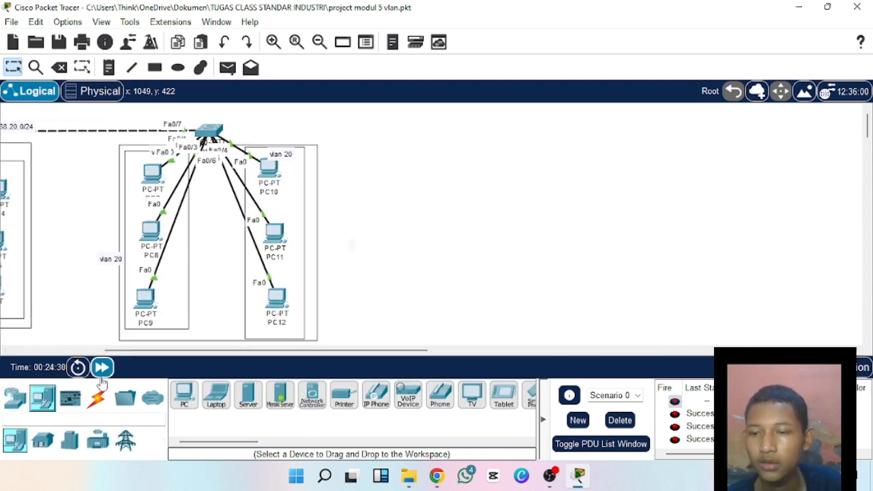
pyautogui.click(182, 396)
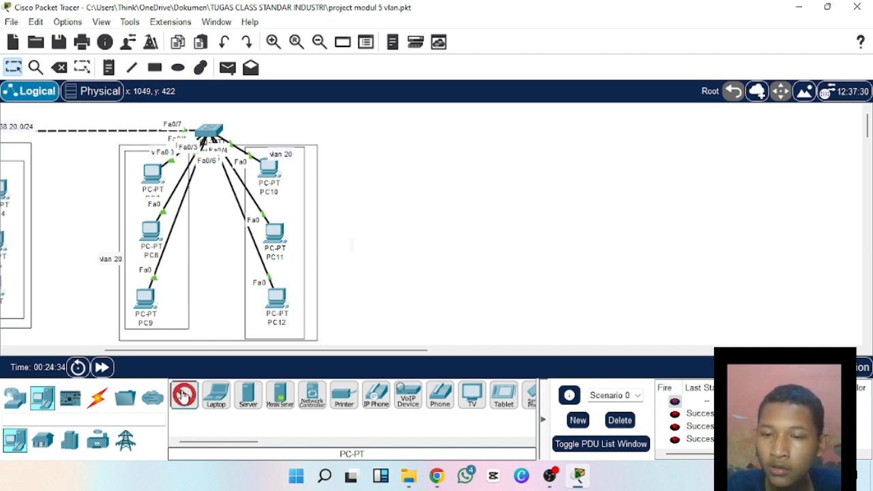
pyautogui.click(458, 165)
pyautogui.click(452, 225)
pyautogui.click(454, 298)
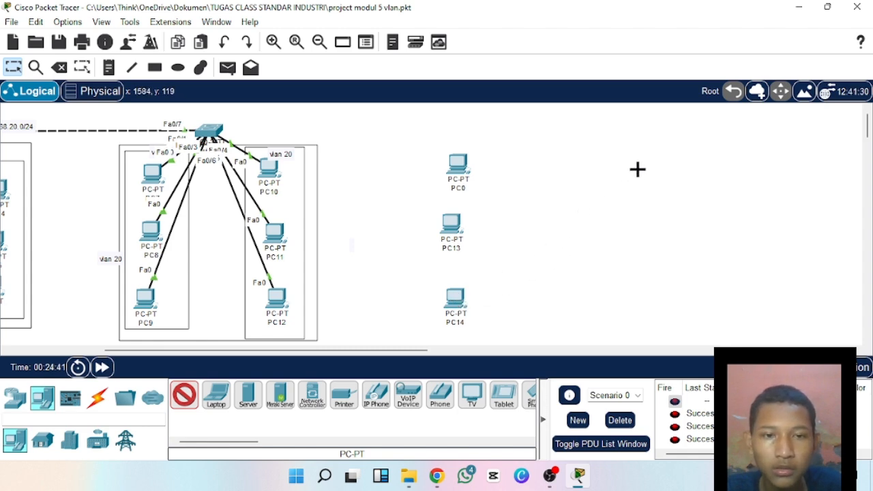
# Place four more PCs as a second group beside the new column: three stacked and one next to the lowest.
pyautogui.click(634, 170)
pyautogui.click(631, 228)
pyautogui.click(637, 300)
pyautogui.click(670, 303)
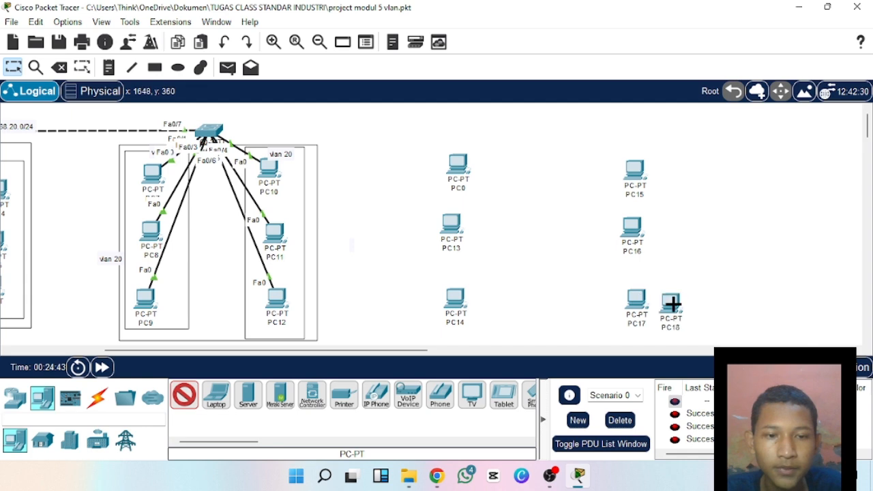
pyautogui.click(186, 395)
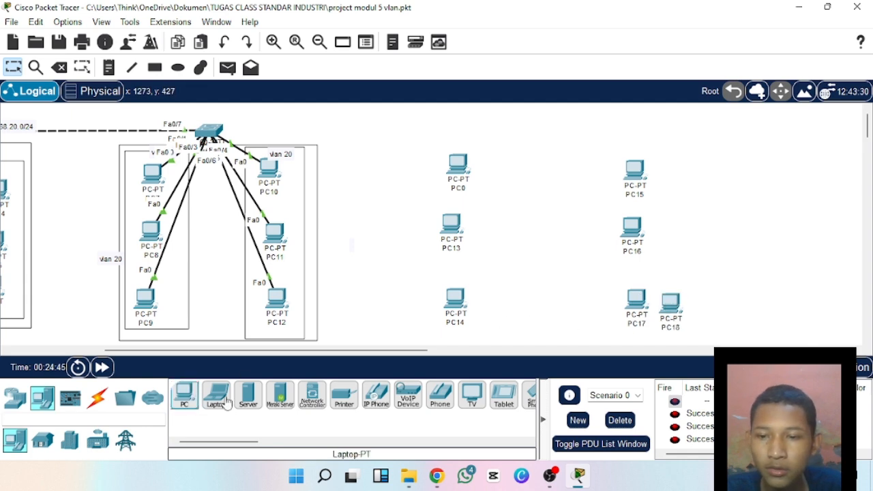
# Delete PC0 from the new PC column.
pyautogui.click(459, 170)
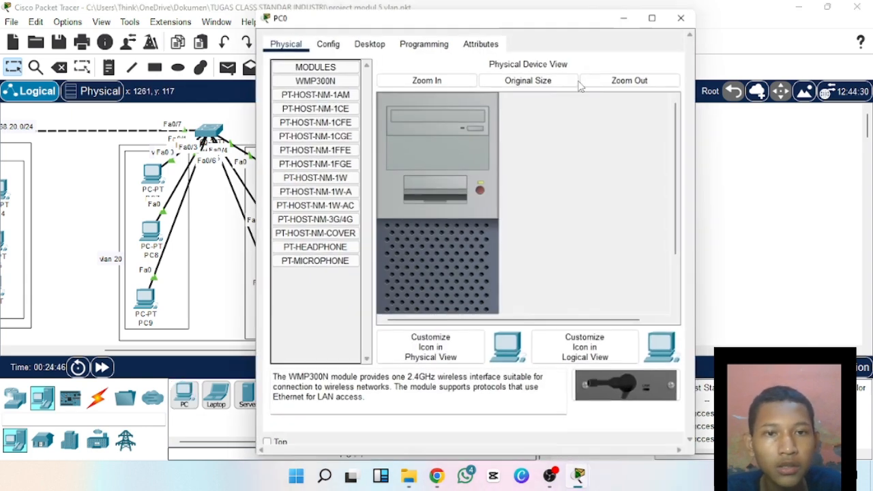
pyautogui.click(683, 13)
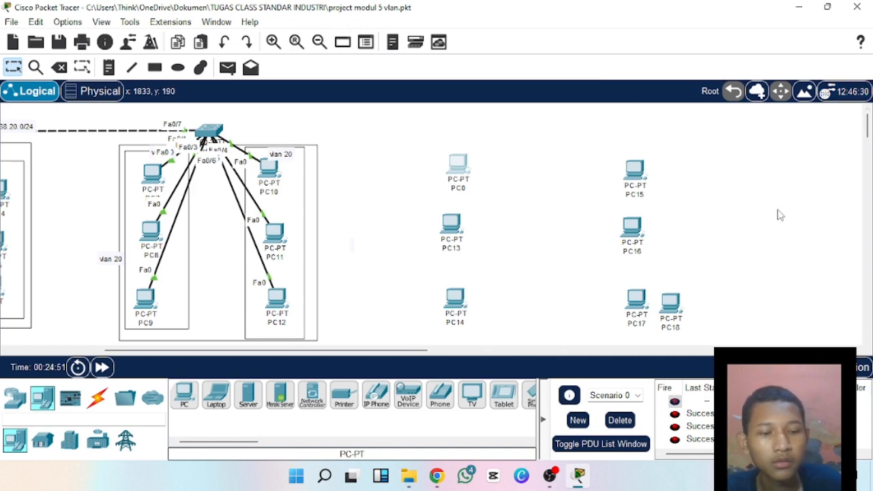
pyautogui.press('Delete')
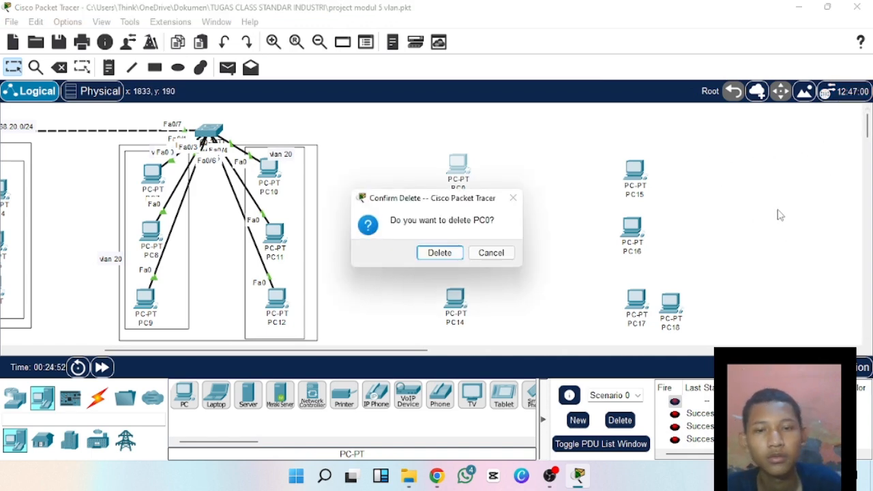
pyautogui.click(447, 256)
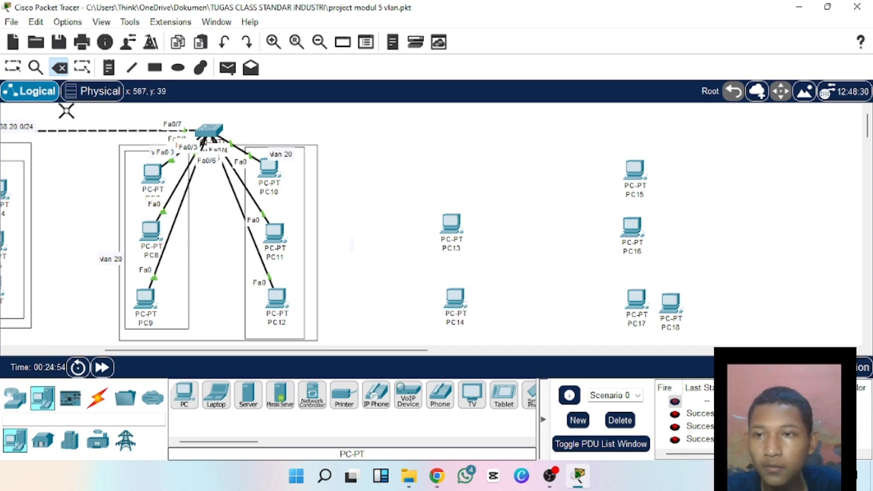
# Arrange the new PCs into two parallel columns, PC13 to PC15 in one and PC16 to PC18 in the other.
pyautogui.click(13, 66)
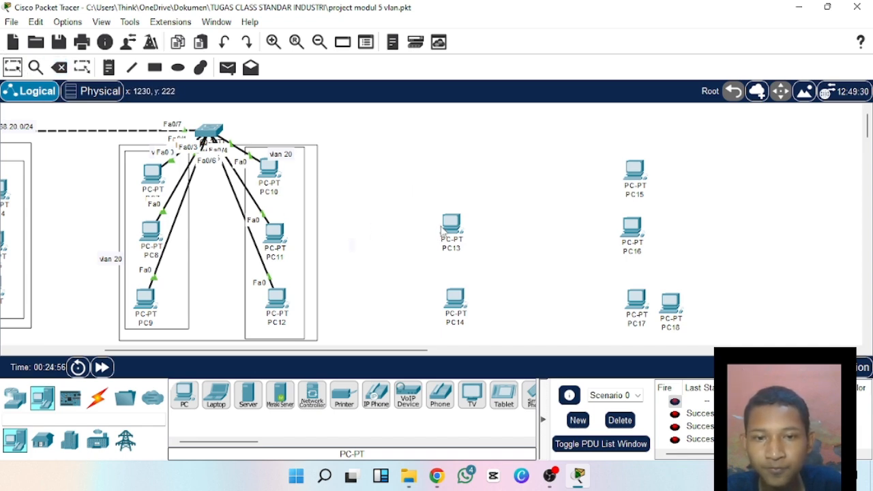
pyautogui.moveTo(441, 232); pyautogui.dragTo(441, 183)
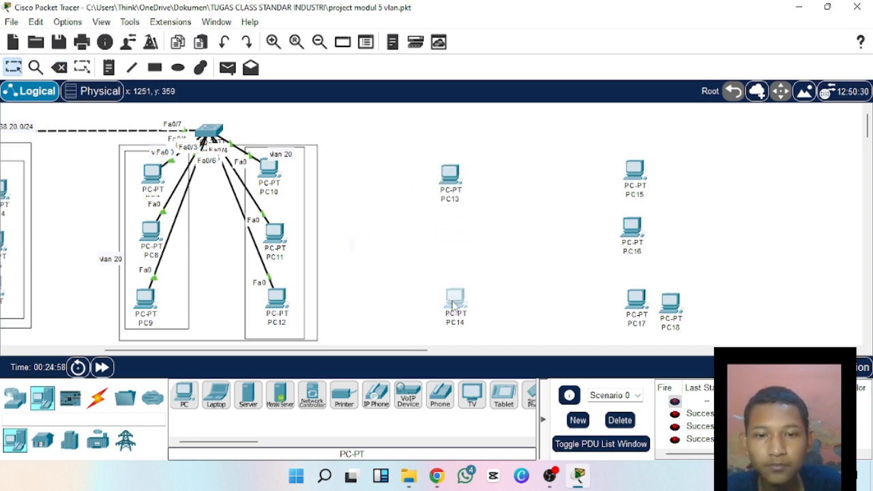
pyautogui.moveTo(452, 305); pyautogui.dragTo(452, 244)
pyautogui.moveTo(634, 172); pyautogui.dragTo(451, 302)
pyautogui.moveTo(620, 234); pyautogui.dragTo(615, 198)
pyautogui.moveTo(631, 314); pyautogui.dragTo(634, 244)
pyautogui.moveTo(669, 303); pyautogui.dragTo(631, 304)
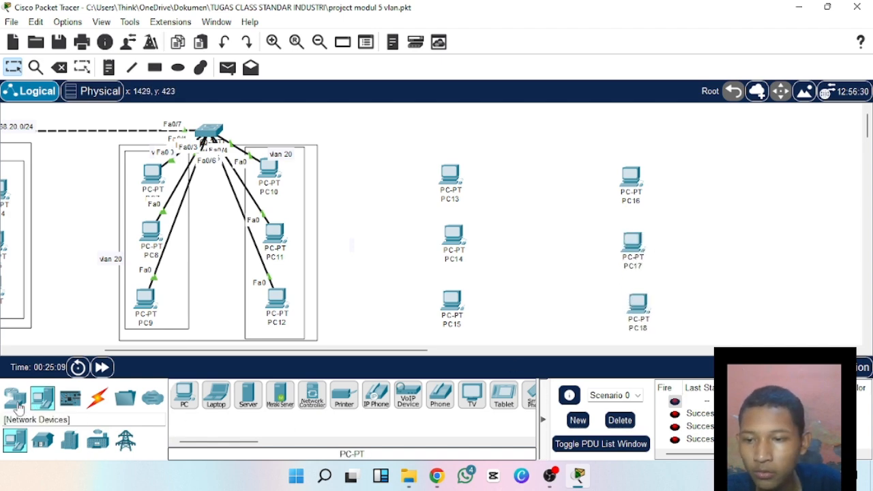
# Place a 2960 switch between the tops of the PC13 and PC16 columns.
pyautogui.click(15, 398)
pyautogui.click(42, 440)
pyautogui.click(408, 395)
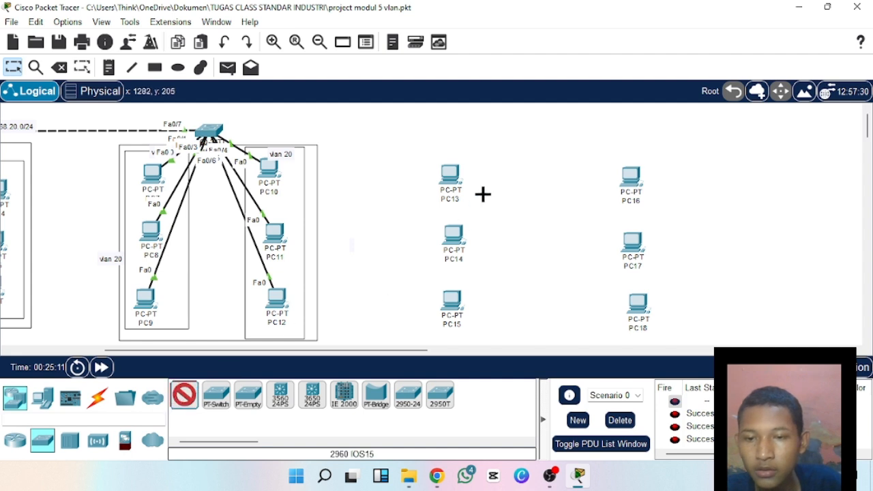
pyautogui.click(540, 157)
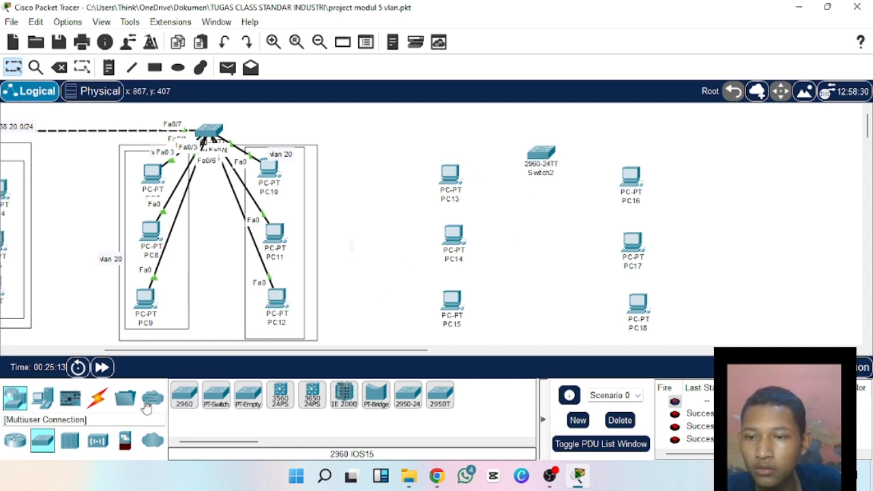
# Connect PC13, PC14 and PC15 to Switch2 with the automatically chosen connection type.
pyautogui.click(98, 398)
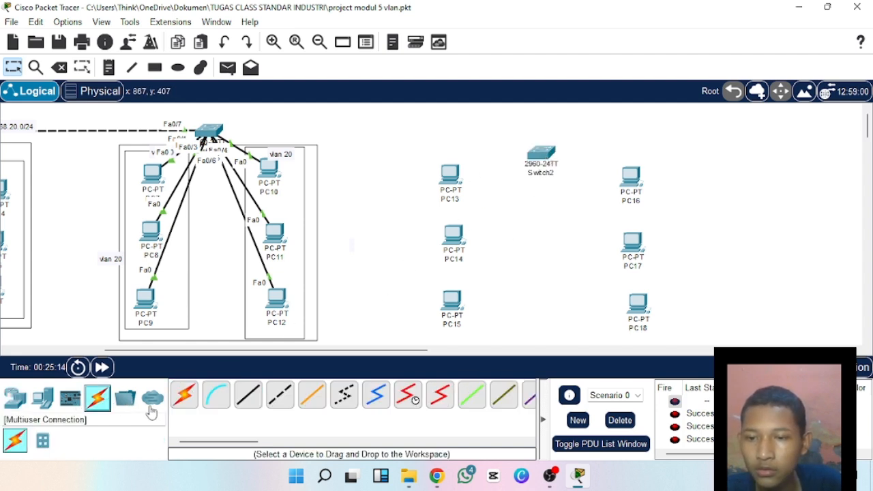
pyautogui.click(185, 395)
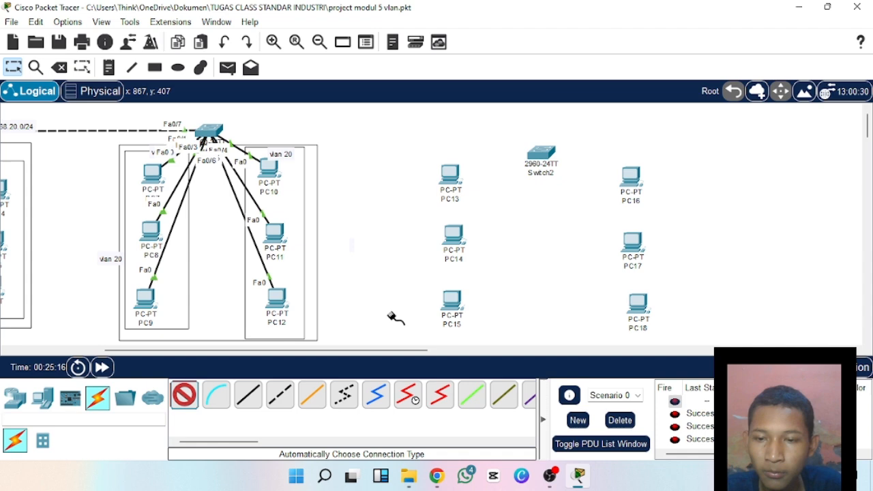
pyautogui.click(447, 179)
pyautogui.click(538, 155)
pyautogui.click(454, 235)
pyautogui.click(538, 154)
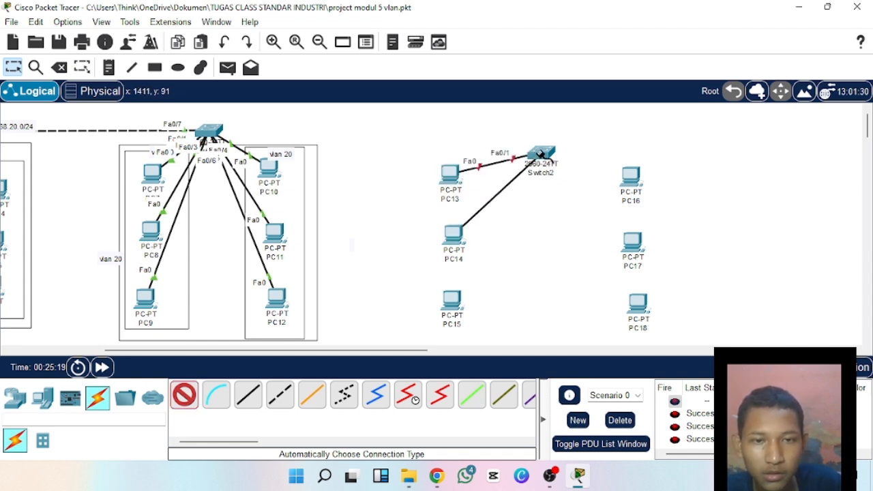
pyautogui.click(453, 305)
pyautogui.click(539, 157)
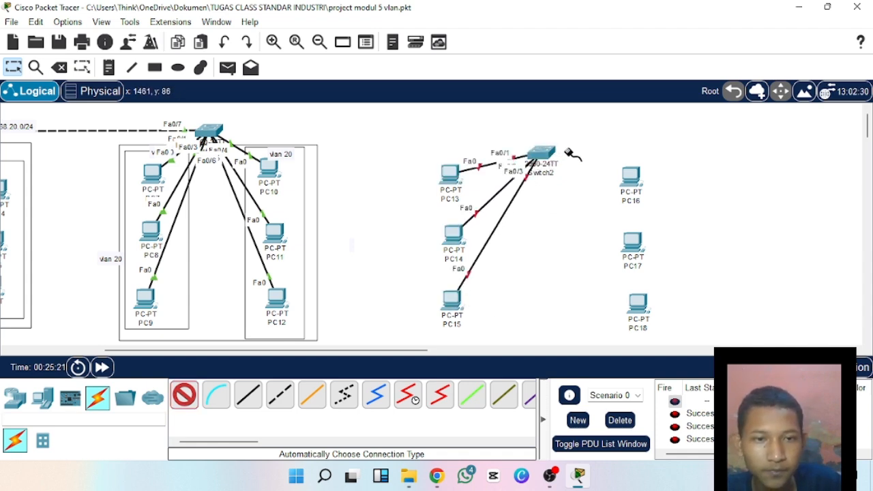
# Connect PC16, PC17 and PC18 to Switch2 with automatic cabling and leave connection mode.
pyautogui.click(628, 179)
pyautogui.click(543, 153)
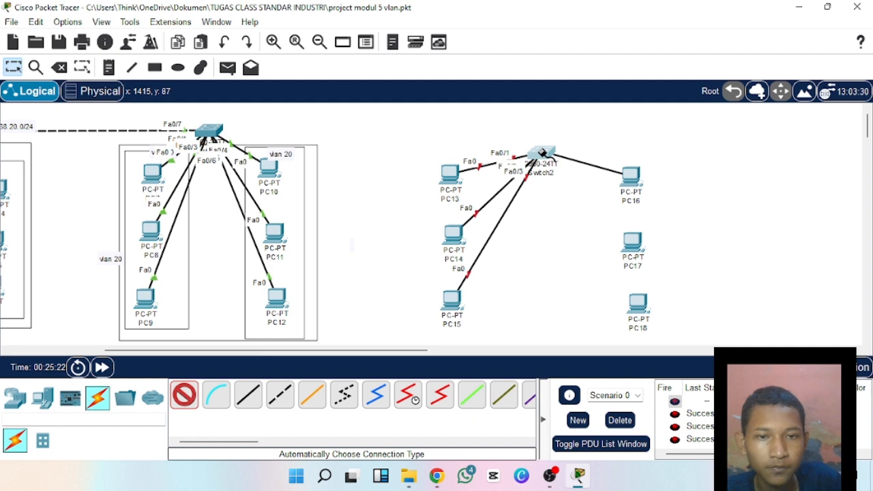
pyautogui.click(641, 237)
pyautogui.click(542, 155)
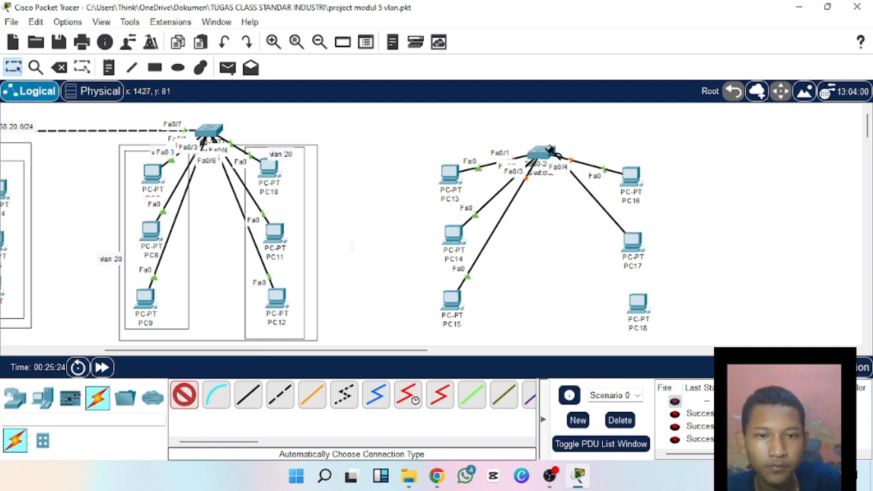
pyautogui.click(639, 305)
pyautogui.click(543, 156)
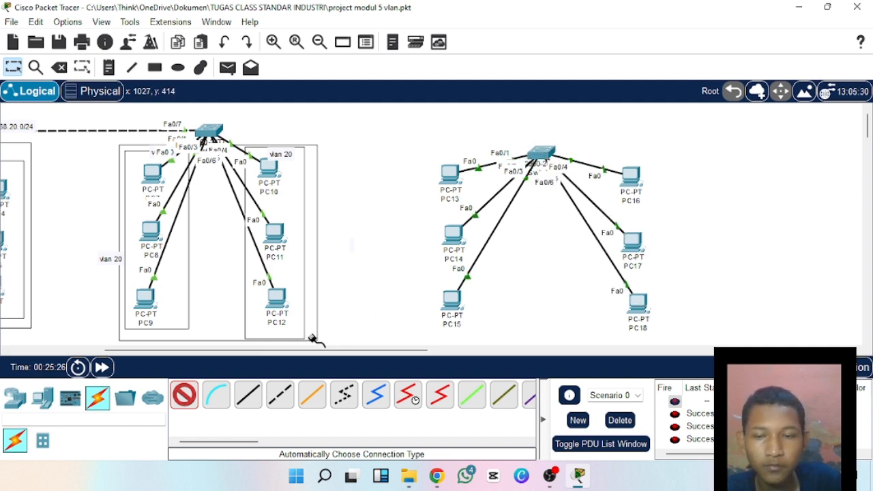
pyautogui.click(189, 395)
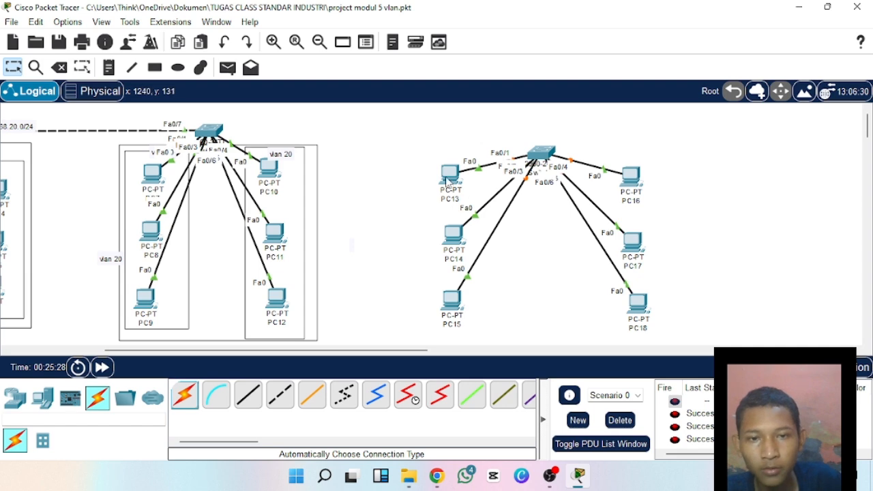
# Give PC13 the static IPv4 address 192.168.10.7 with subnet mask 255.255.255.0 and close its configuration window.
pyautogui.click(447, 180)
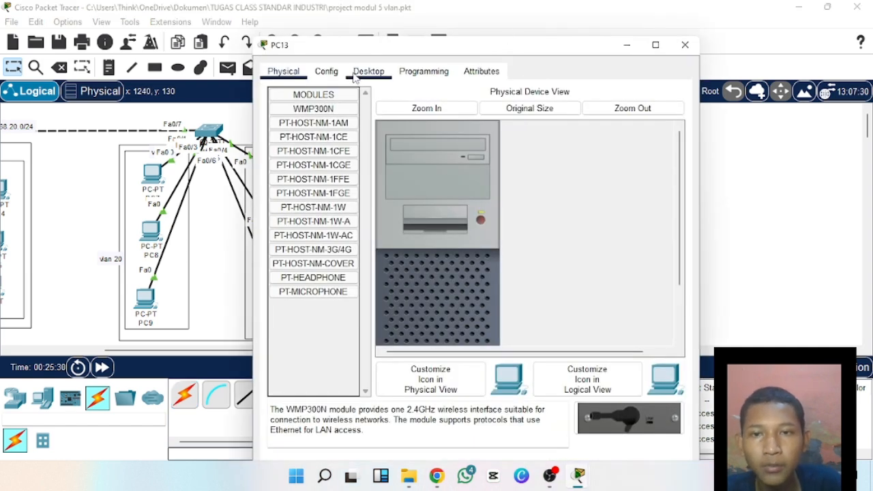
pyautogui.click(354, 77)
pyautogui.click(326, 113)
pyautogui.click(452, 165)
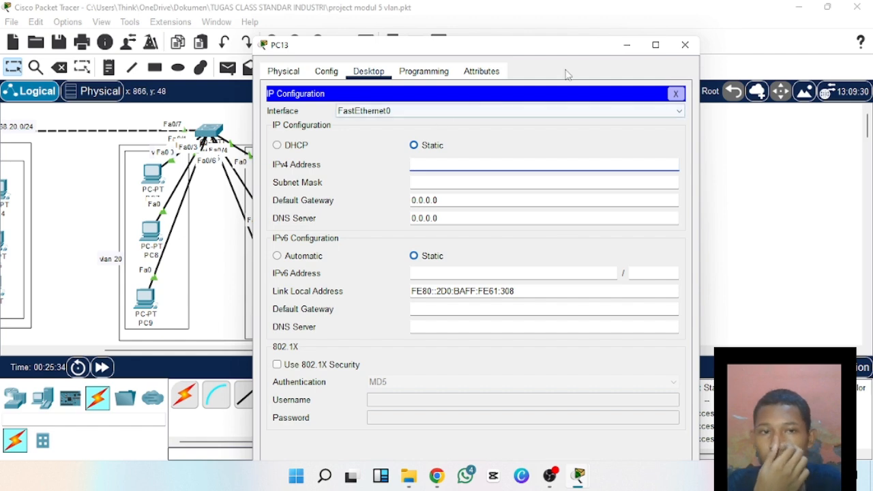
pyautogui.click(627, 46)
pyautogui.moveTo(278, 351); pyautogui.dragTo(63, 280)
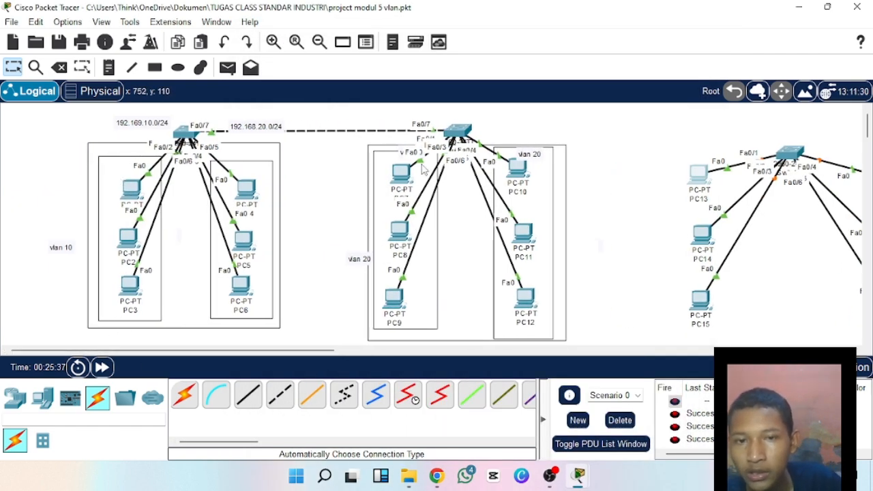
pyautogui.moveTo(305, 354); pyautogui.dragTo(452, 352)
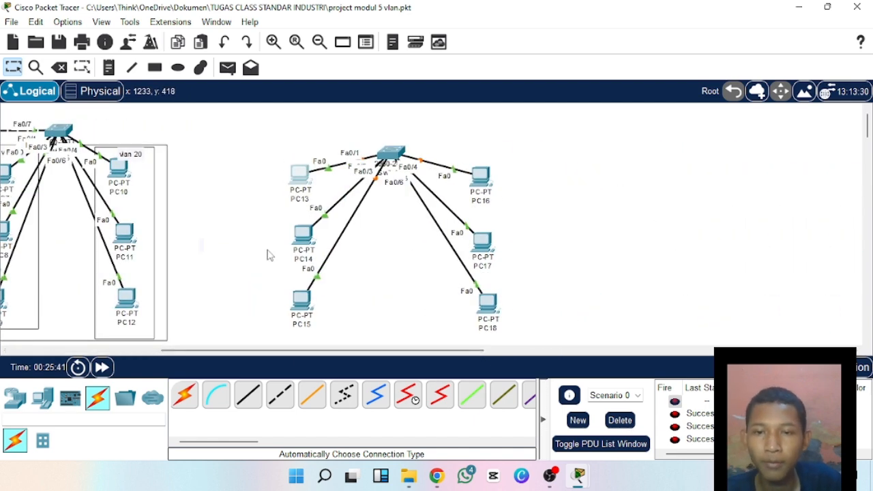
pyautogui.click(299, 173)
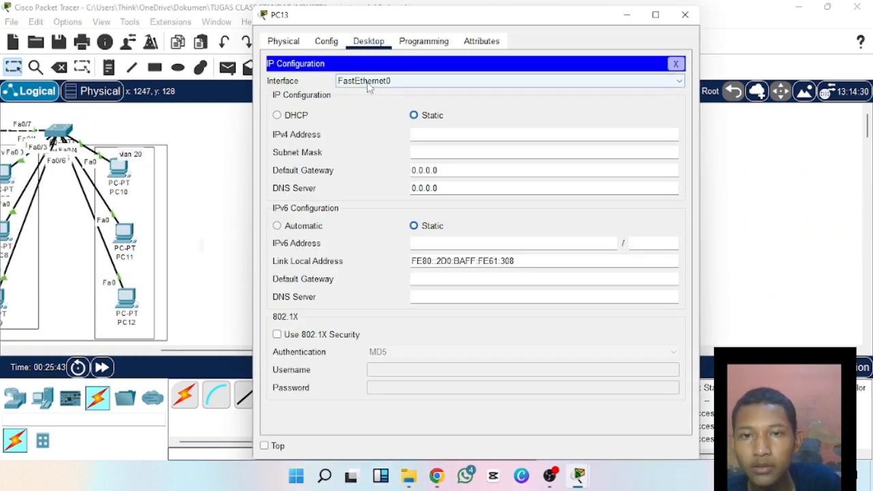
pyautogui.click(417, 135)
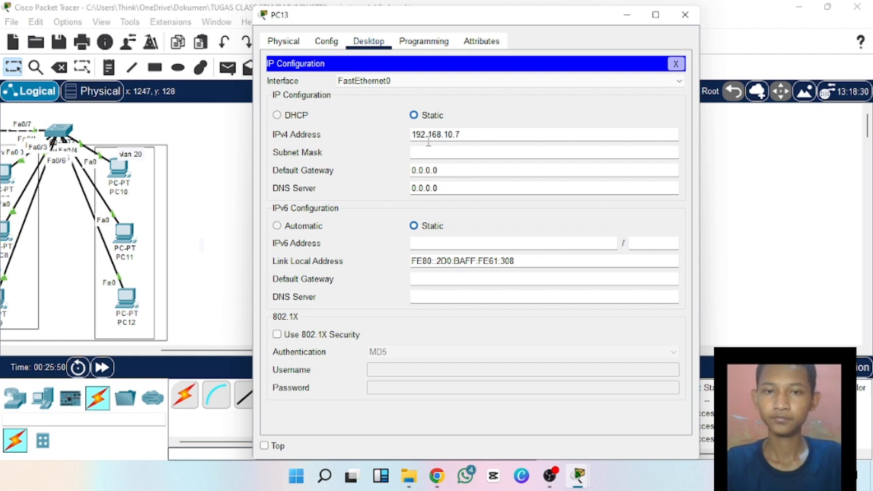
pyautogui.write('192.168.10.7')
pyautogui.moveTo(412, 134); pyautogui.dragTo(452, 137)
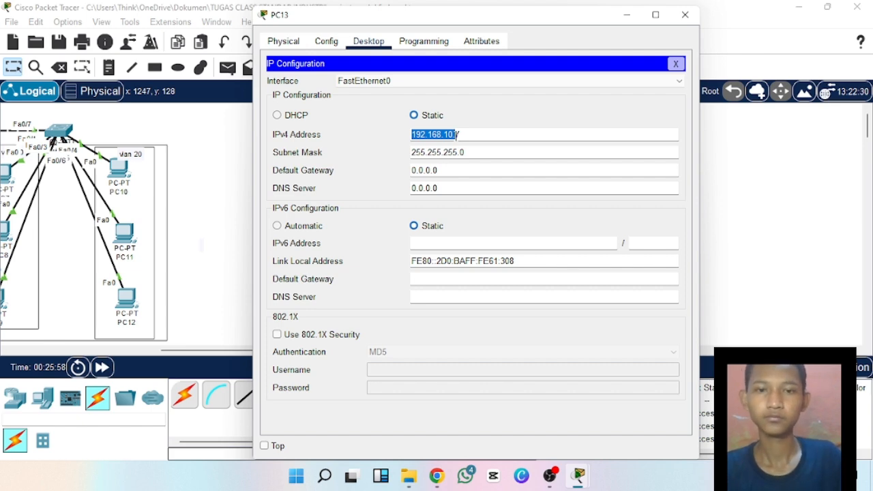
pyautogui.click(684, 14)
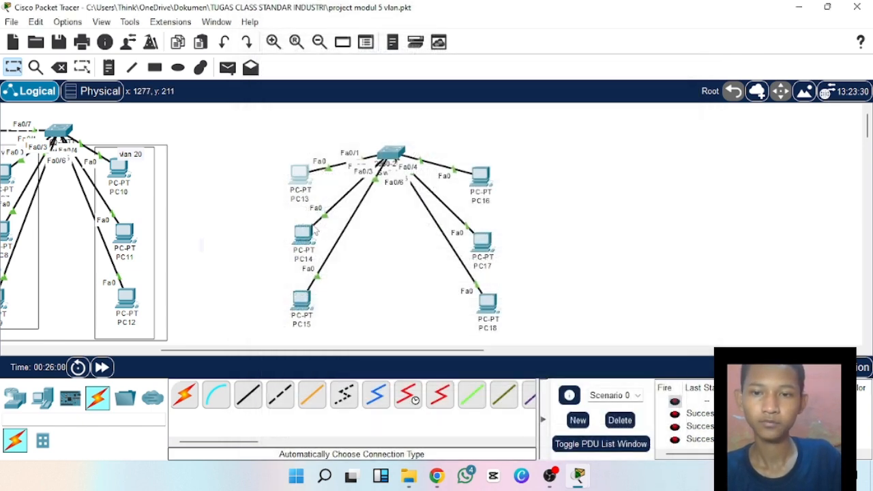
# Give PC14 the static IPv4 address 192.168.10.8 with the default subnet mask and close its configuration window.
pyautogui.click(304, 233)
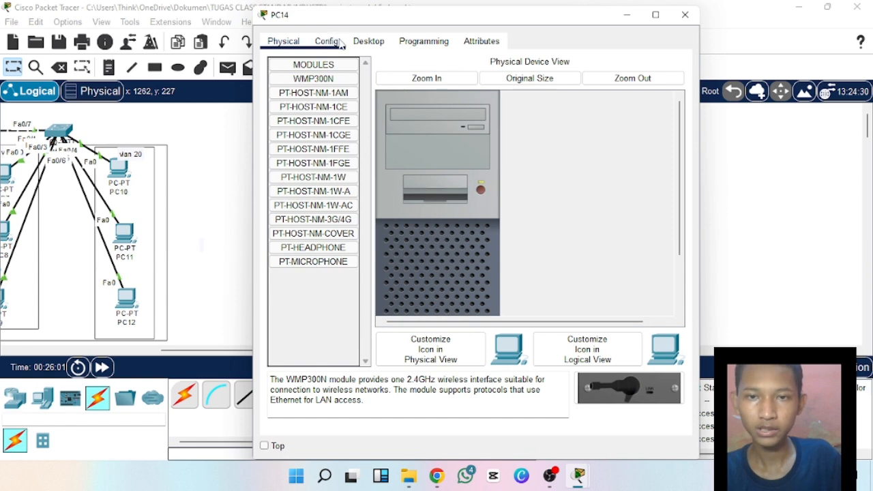
pyautogui.click(327, 40)
pyautogui.click(368, 41)
pyautogui.click(310, 96)
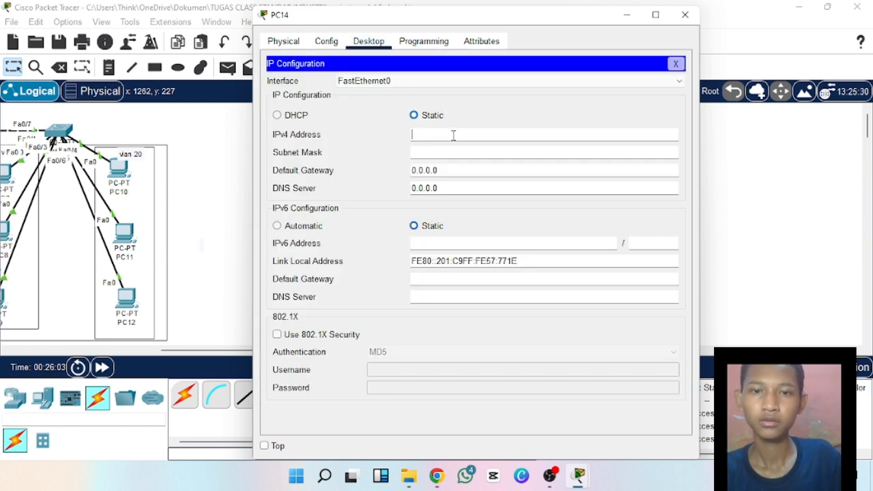
pyautogui.click(453, 134)
pyautogui.write('192.168.10.8')
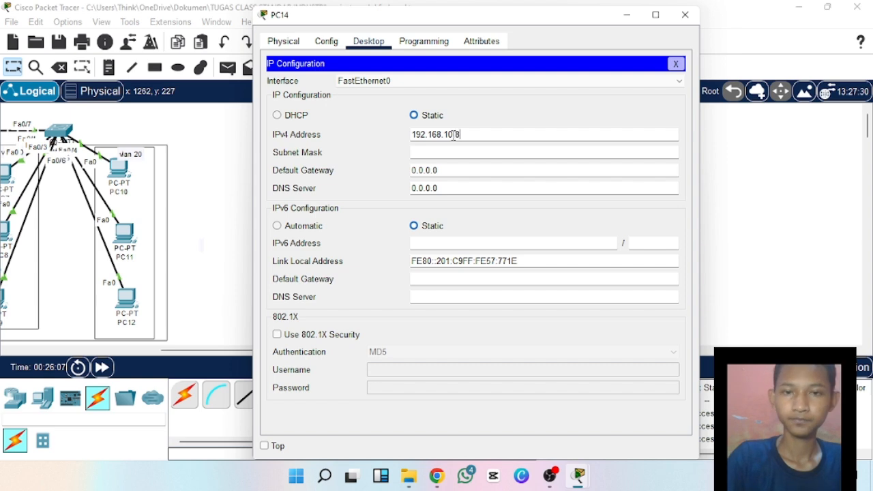
pyautogui.click(458, 153)
pyautogui.click(685, 14)
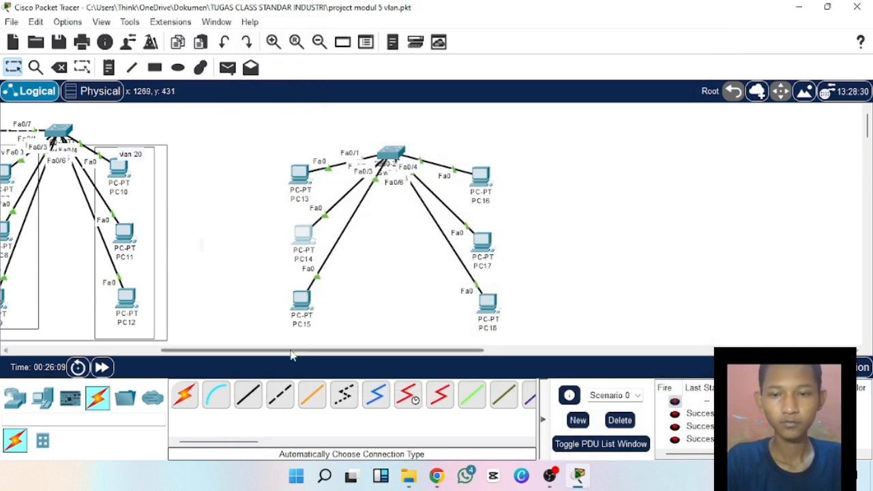
# Give PC15 the static IPv4 address 192.168.10.9 with subnet mask 255.255.255.0 and close its configuration window.
pyautogui.click(303, 297)
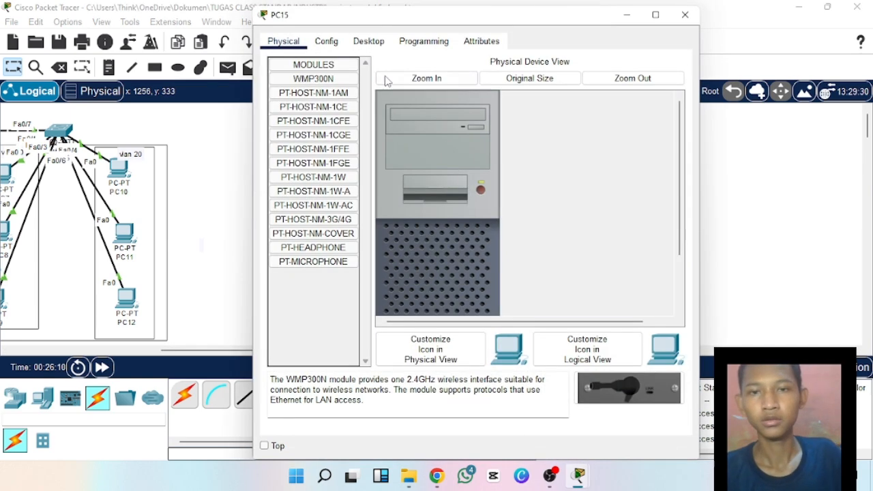
pyautogui.click(368, 41)
pyautogui.click(311, 102)
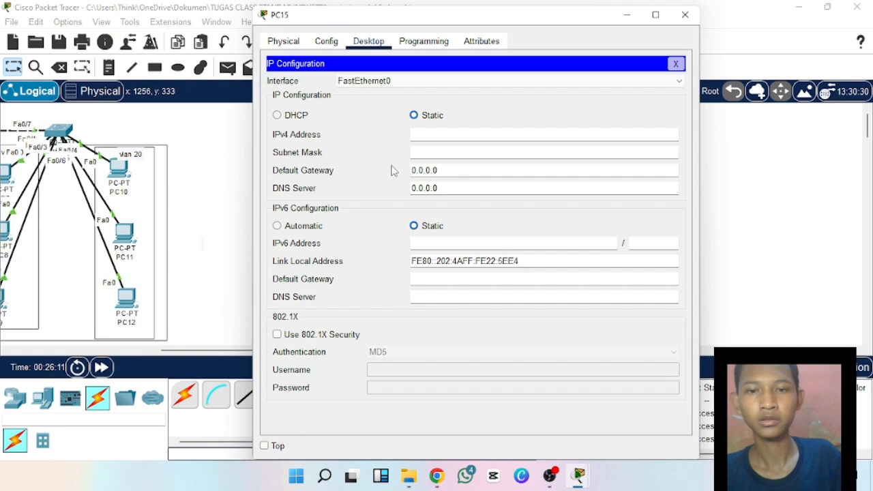
pyautogui.click(431, 136)
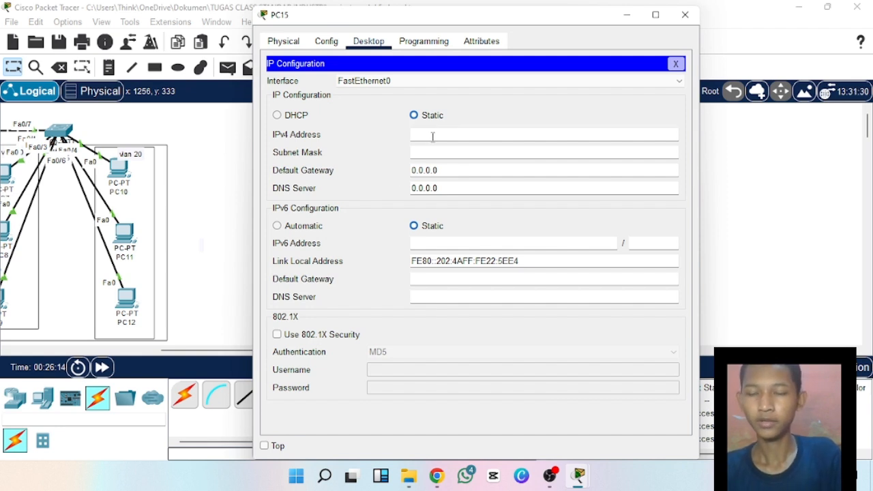
pyautogui.write('192.168.10.')
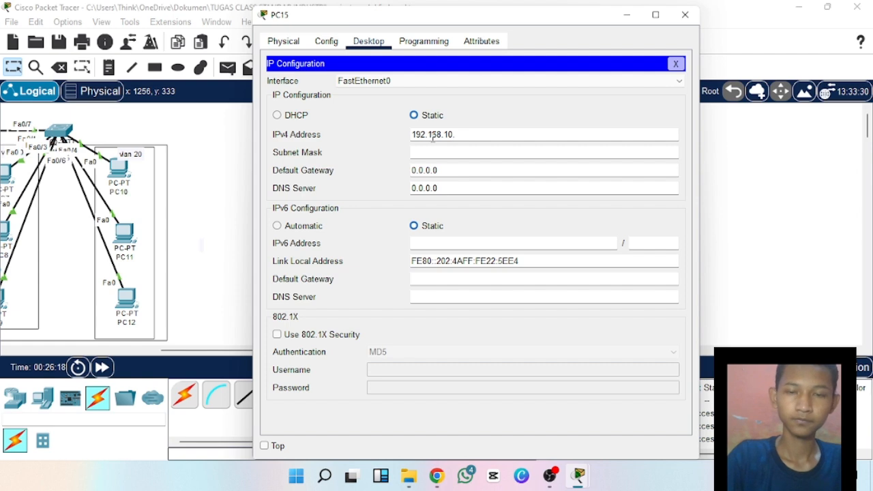
pyautogui.write('9')
pyautogui.click(456, 151)
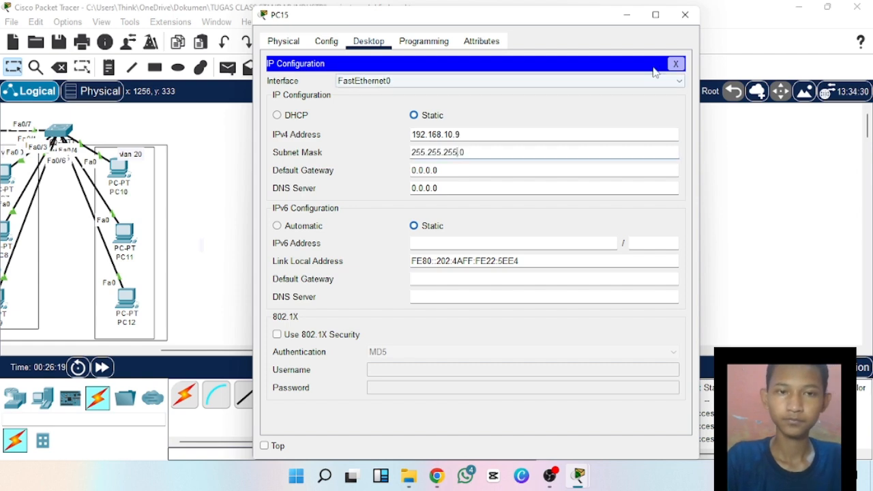
pyautogui.click(684, 15)
# Give PC16 the static IPv4 address 192.168.20.7 with the default subnet mask and close its configuration window.
pyautogui.click(480, 176)
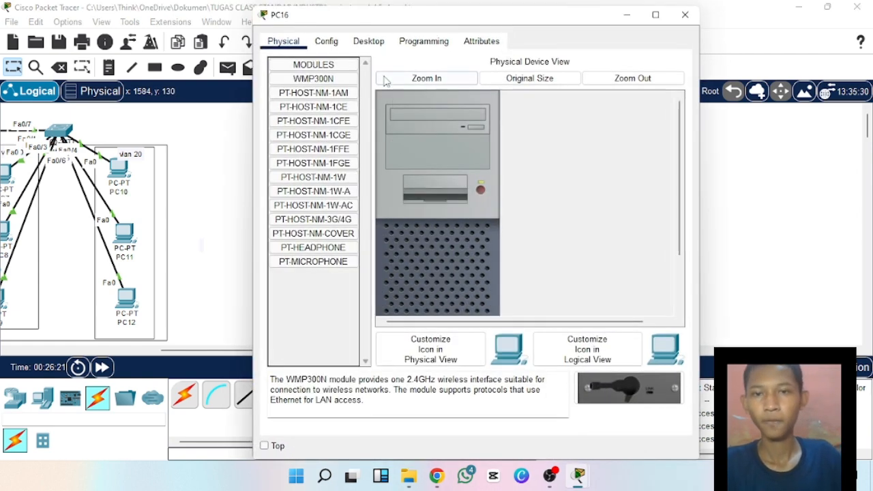
pyautogui.click(373, 45)
pyautogui.click(312, 85)
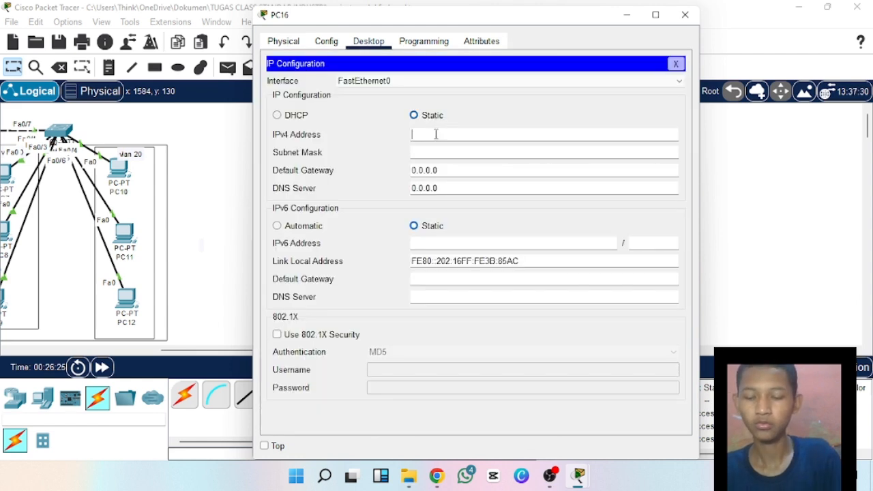
pyautogui.write('192.168.10.')
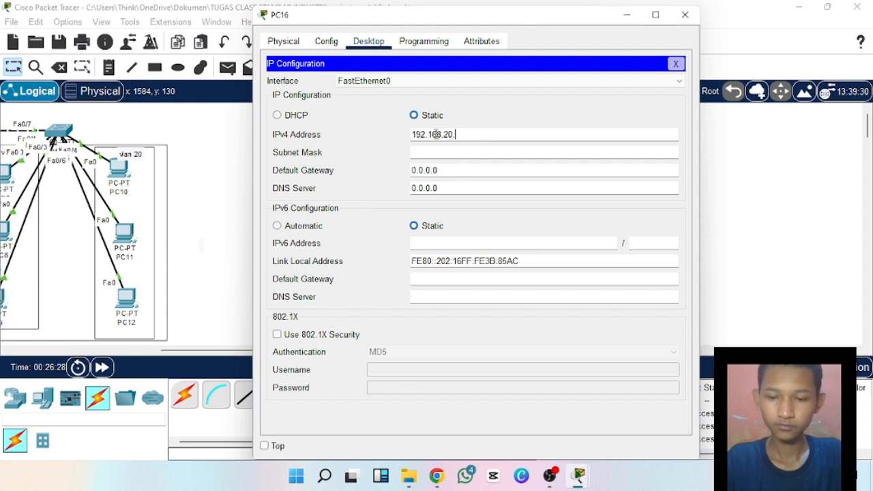
pyautogui.hotkey('ctrl', 'a')
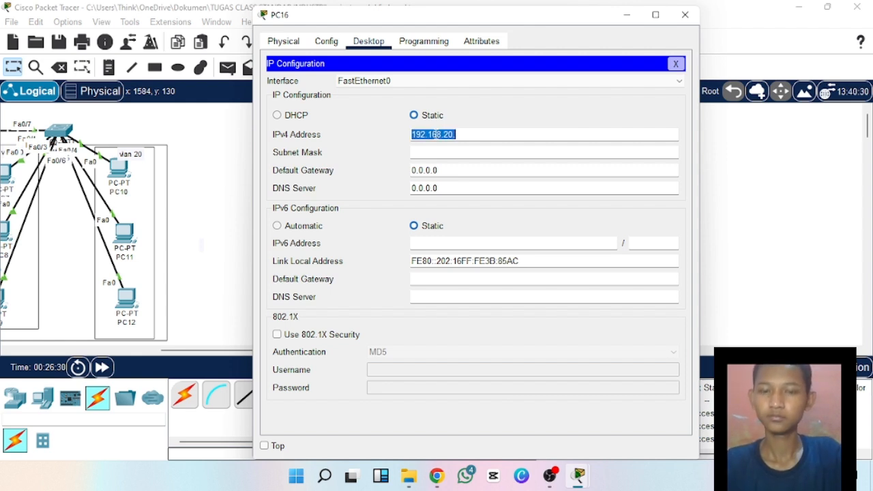
pyautogui.click(456, 136)
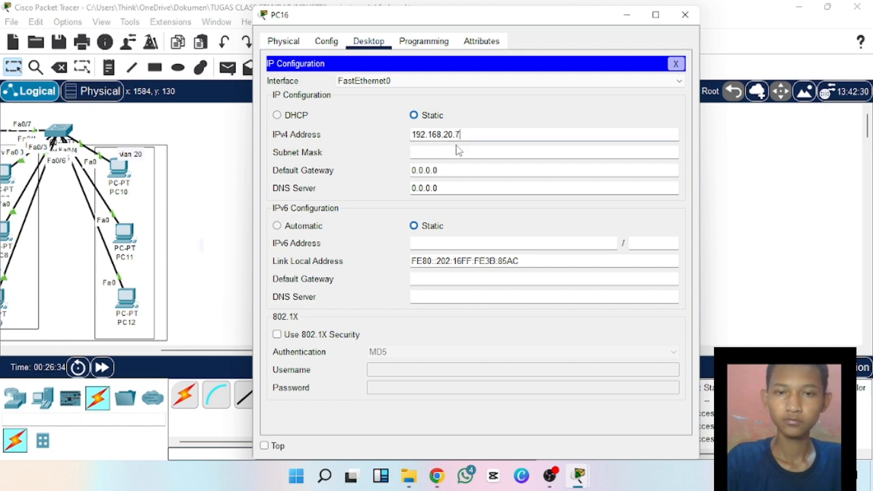
pyautogui.click(458, 151)
pyautogui.click(684, 14)
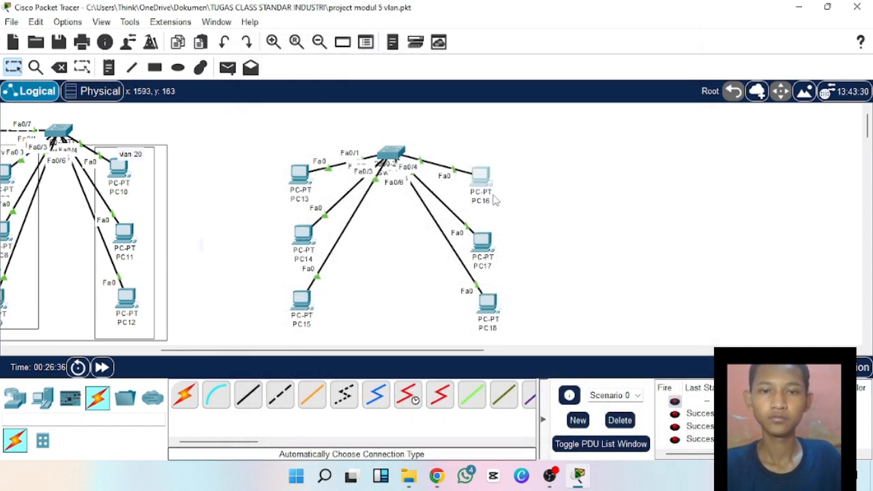
# Give PC17 the static IPv4 address 192.168.20.8 with subnet mask 255.255.255.0 and close its configuration window.
pyautogui.click(481, 242)
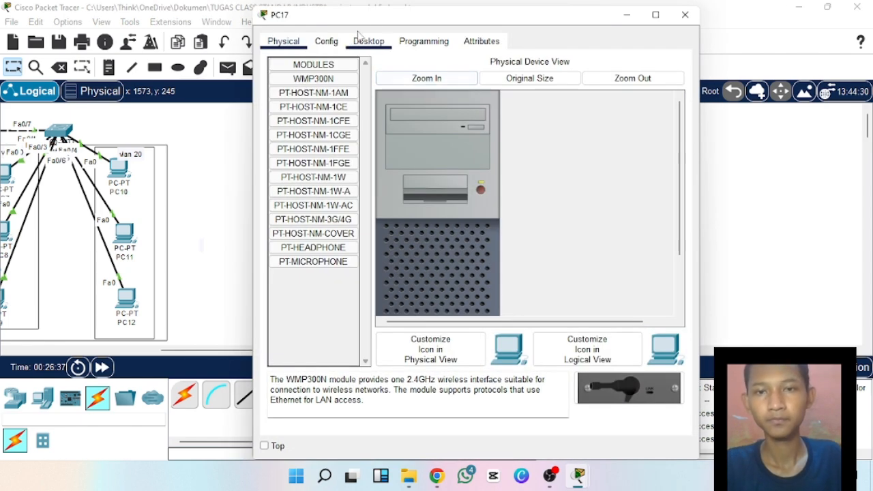
pyautogui.click(367, 41)
pyautogui.click(302, 103)
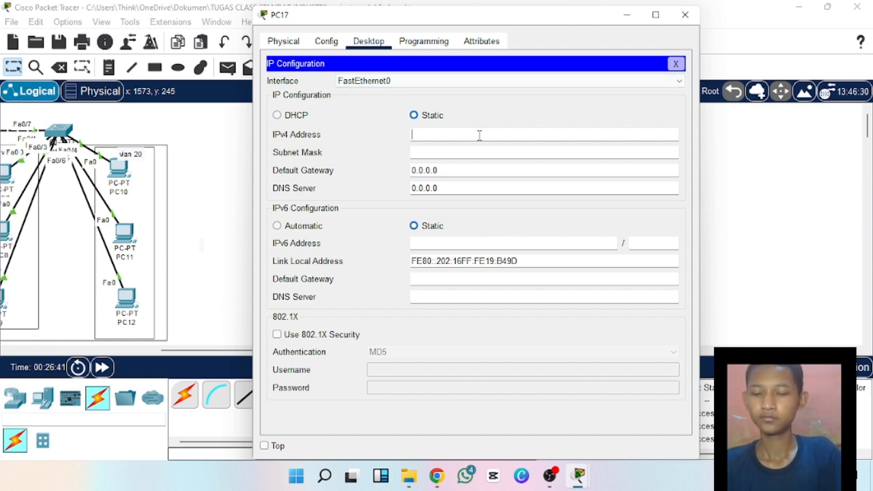
pyautogui.write('192.168.20.8')
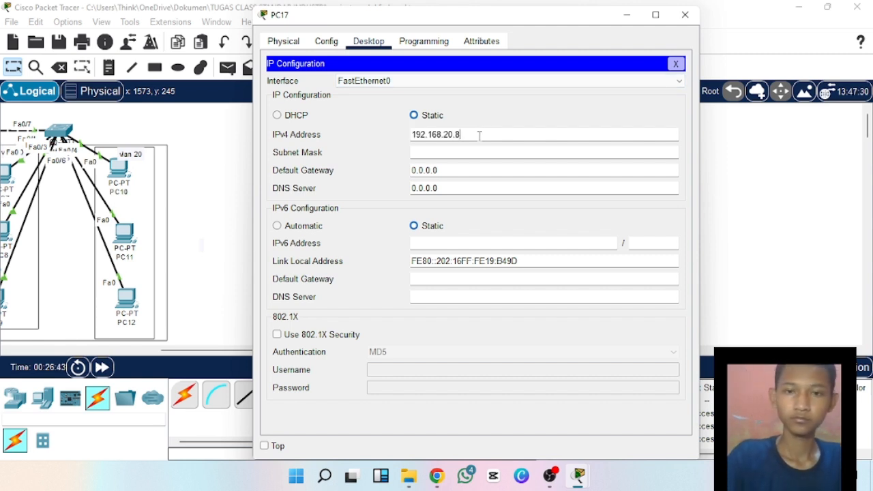
pyautogui.click(474, 154)
pyautogui.click(686, 14)
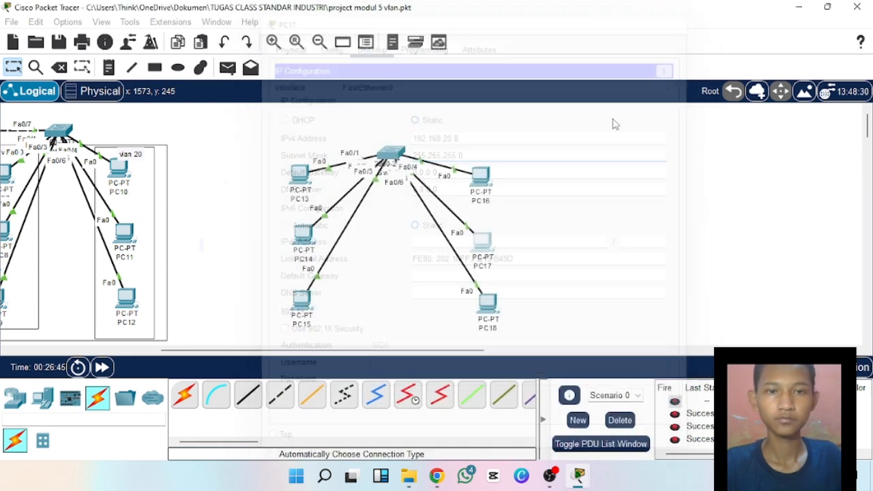
# Give PC18 the static IPv4 address 192.168.20.9 with the default subnet mask and close its configuration window.
pyautogui.click(489, 305)
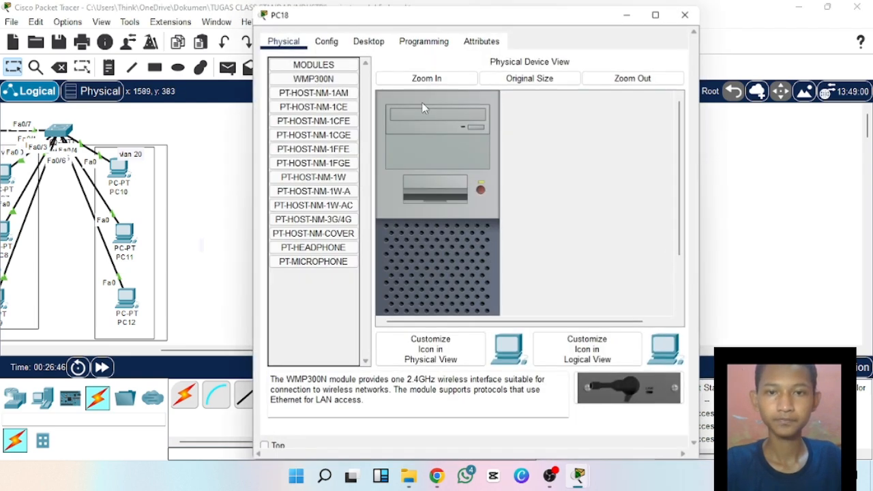
pyautogui.click(384, 43)
pyautogui.click(300, 116)
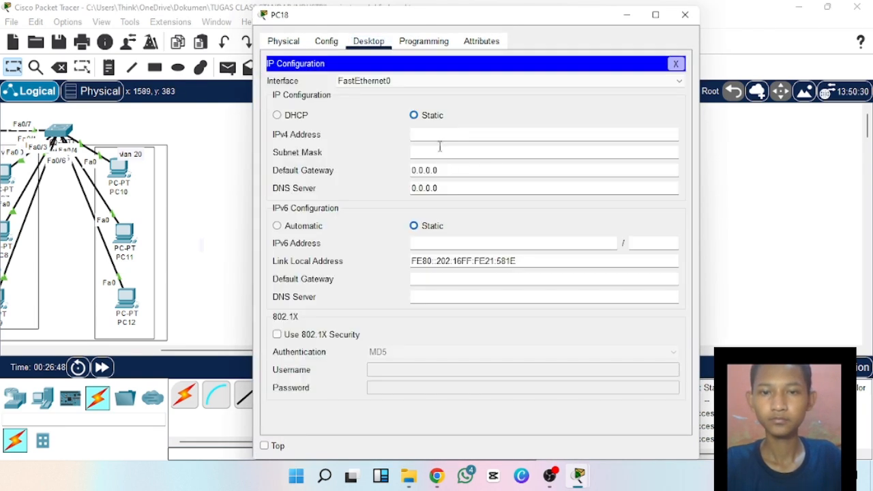
pyautogui.click(437, 134)
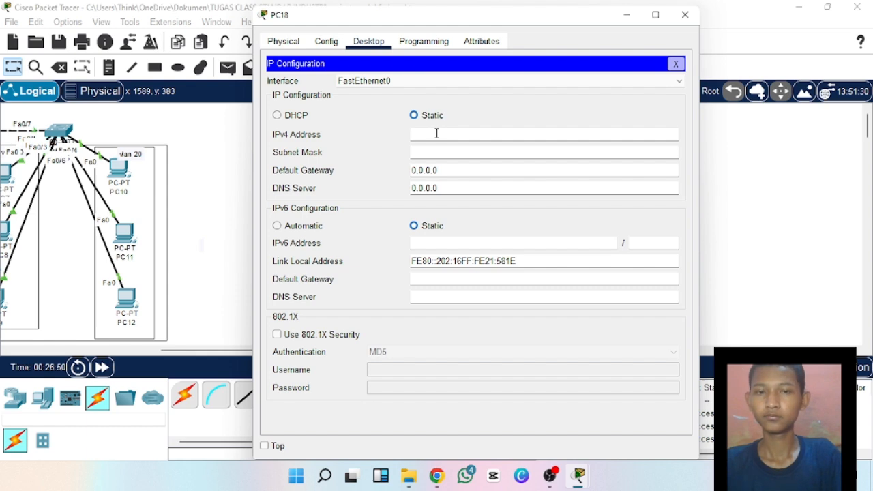
pyautogui.write('192.168.20.9')
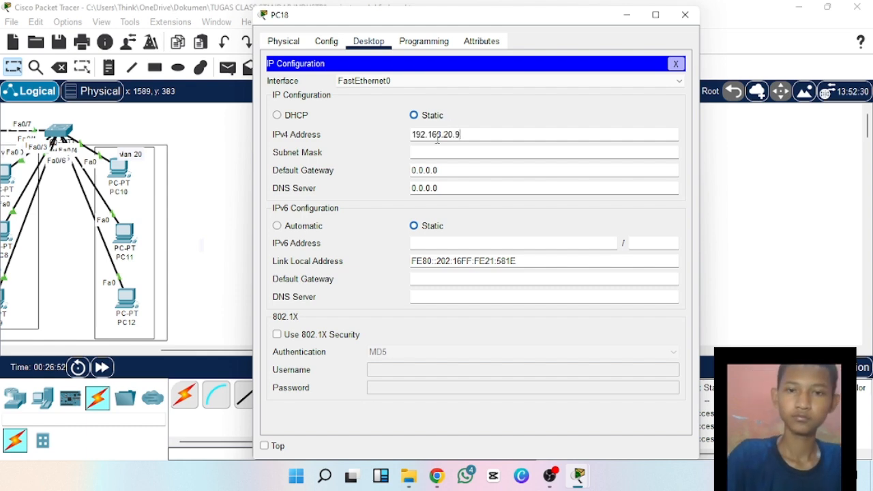
pyautogui.click(452, 152)
pyautogui.click(684, 15)
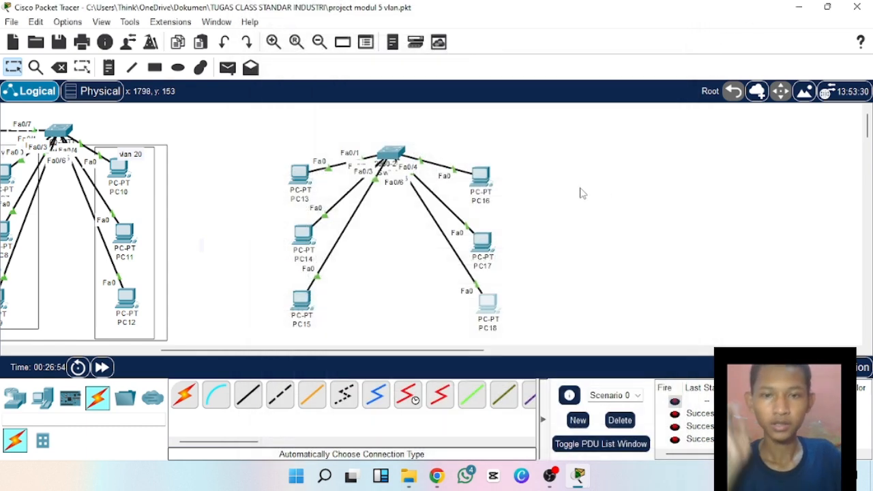
# Open Switch2's command line and enter global configuration mode with en and conf t.
pyautogui.click(387, 153)
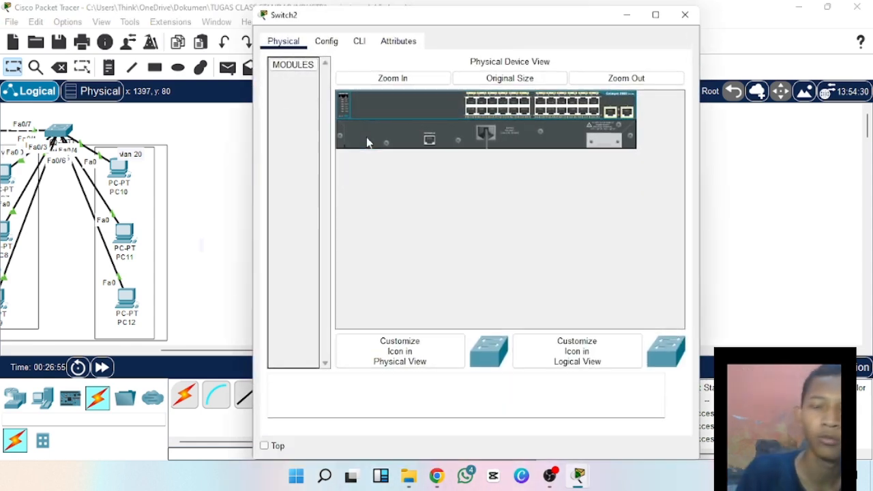
pyautogui.click(359, 43)
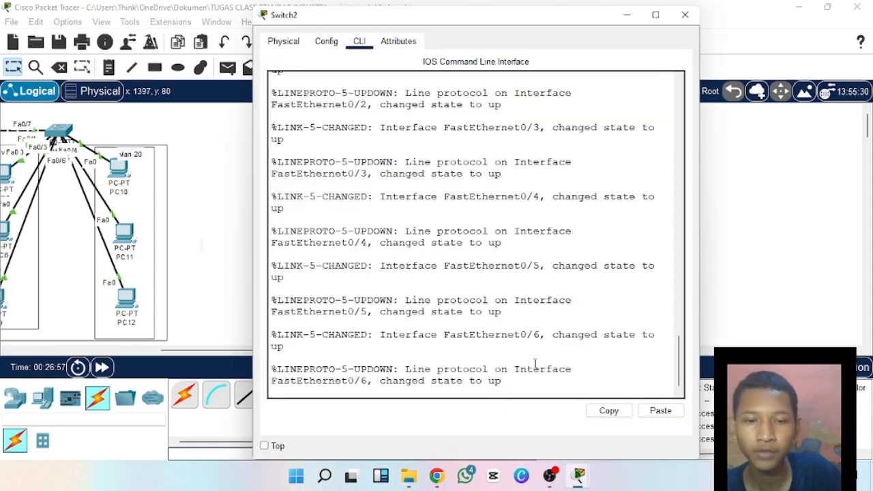
pyautogui.press('Return')
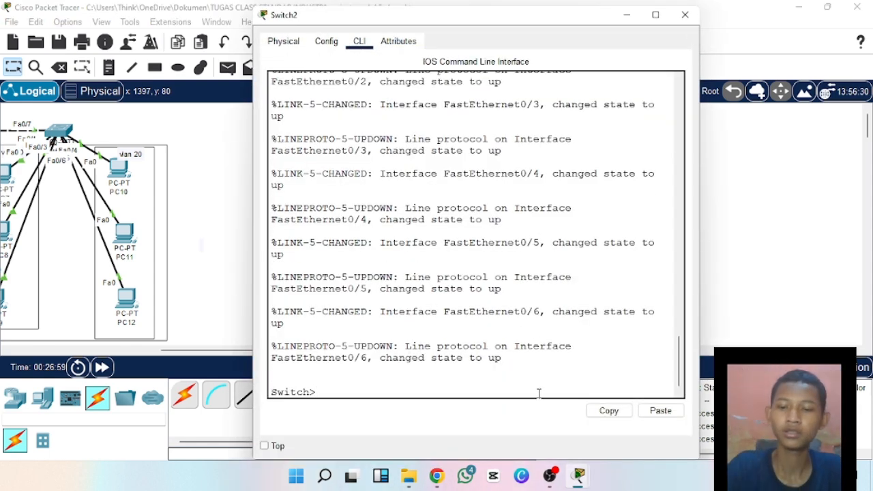
pyautogui.write('en')
pyautogui.press('Return')
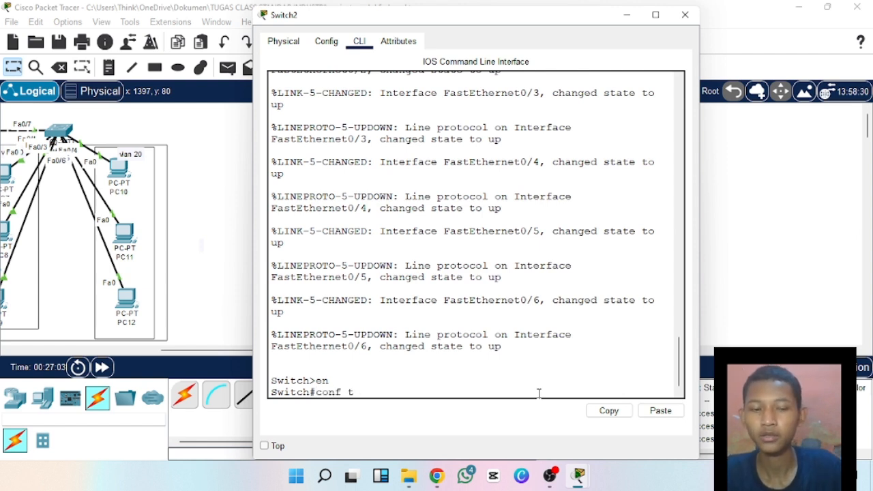
pyautogui.write('conf t')
pyautogui.press('Return')
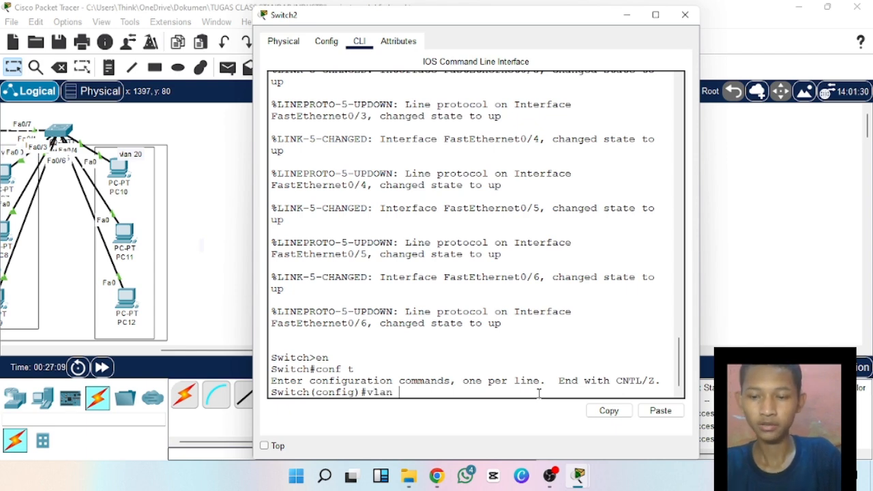
# Create VLAN 10 on Switch2, name it lab1 and exit VLAN configuration.
pyautogui.write('vlan 10')
pyautogui.press('Return')
pyautogui.write('na')
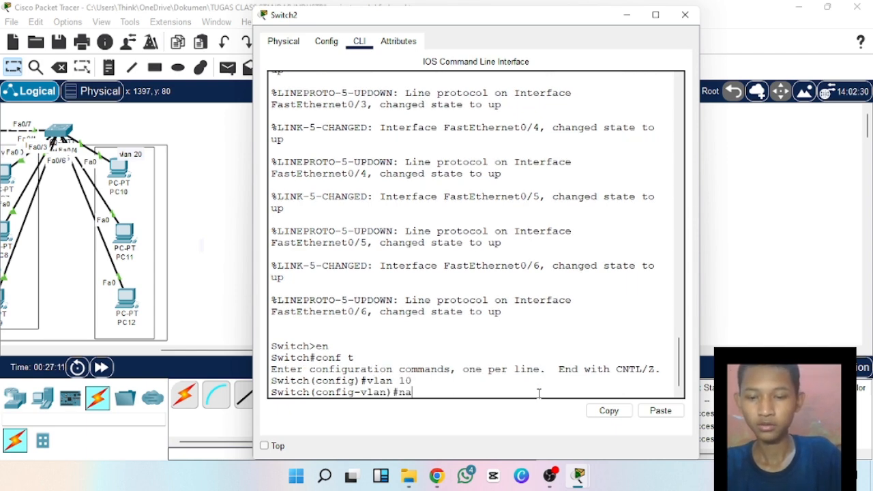
pyautogui.write('me ')
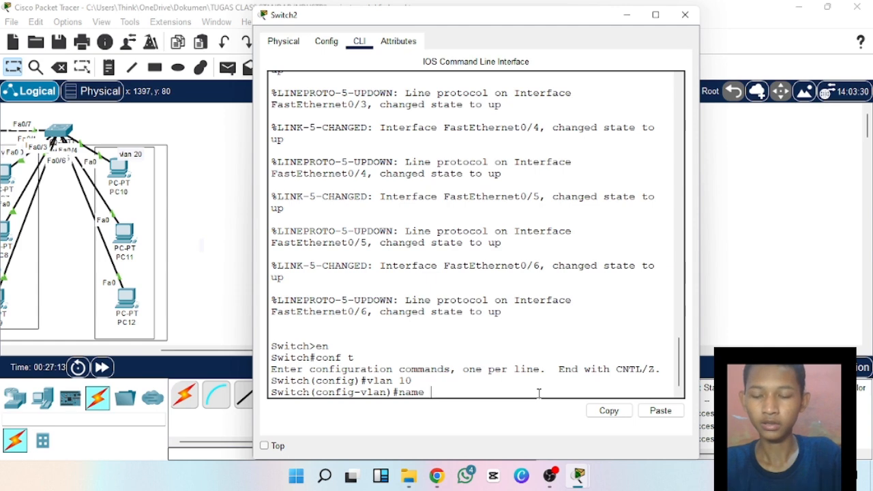
pyautogui.write('lab1')
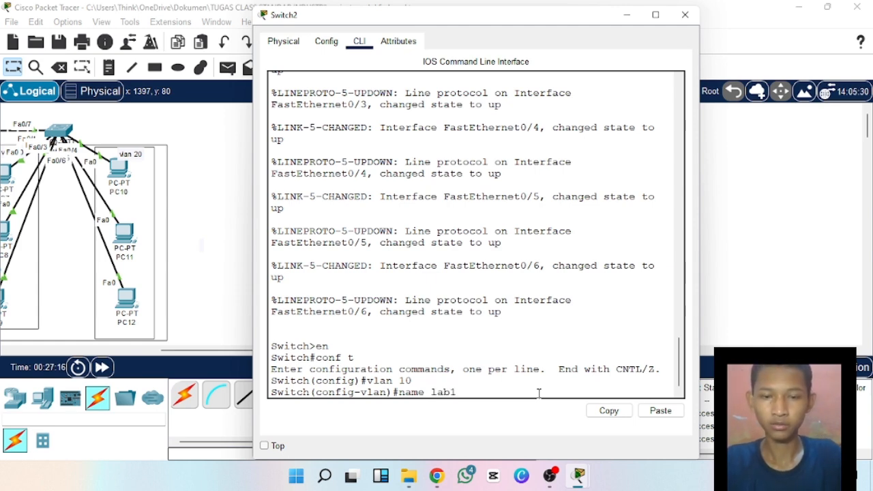
pyautogui.press('Return')
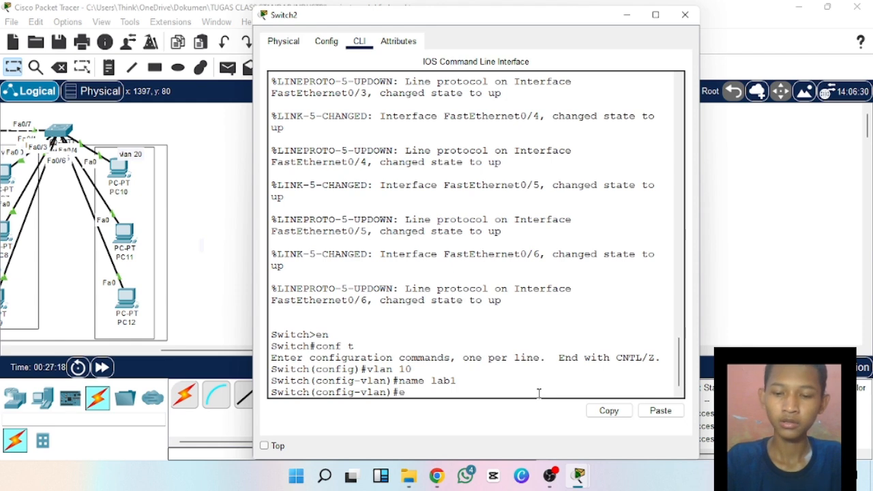
pyautogui.write('ex')
pyautogui.press('Return')
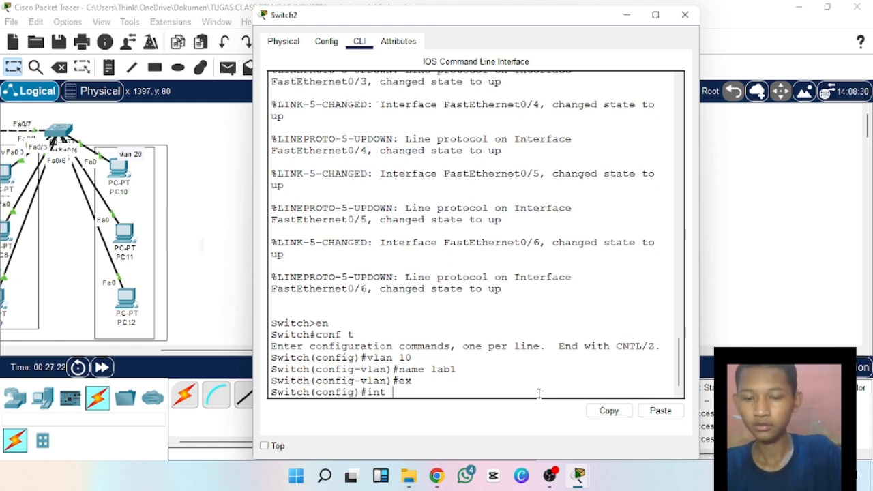
# Enter interface range configuration for ports fa0/1-3 on Switch2.
pyautogui.write('int range')
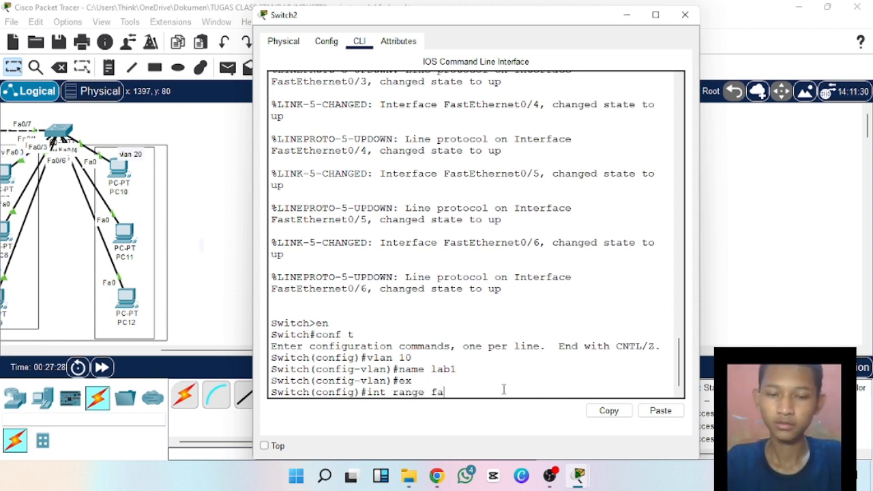
pyautogui.write('fa0/1')
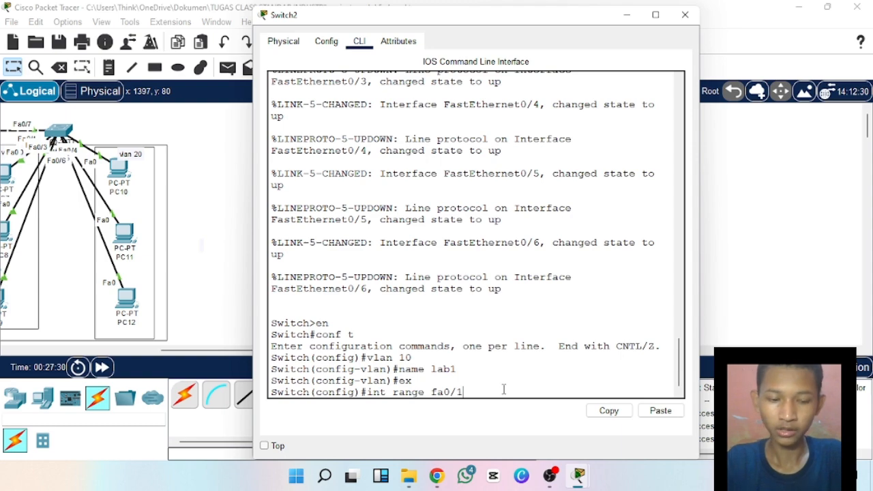
pyautogui.press('BackSpace')
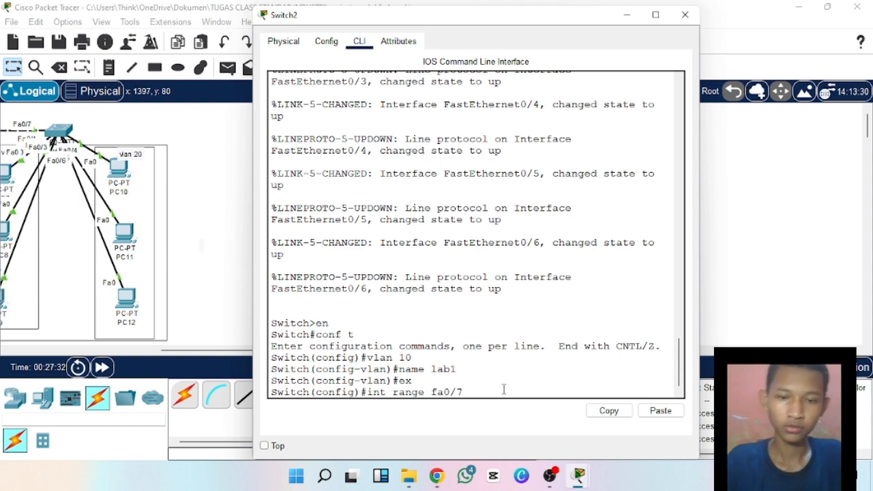
pyautogui.moveTo(447, 24); pyautogui.dragTo(489, 32)
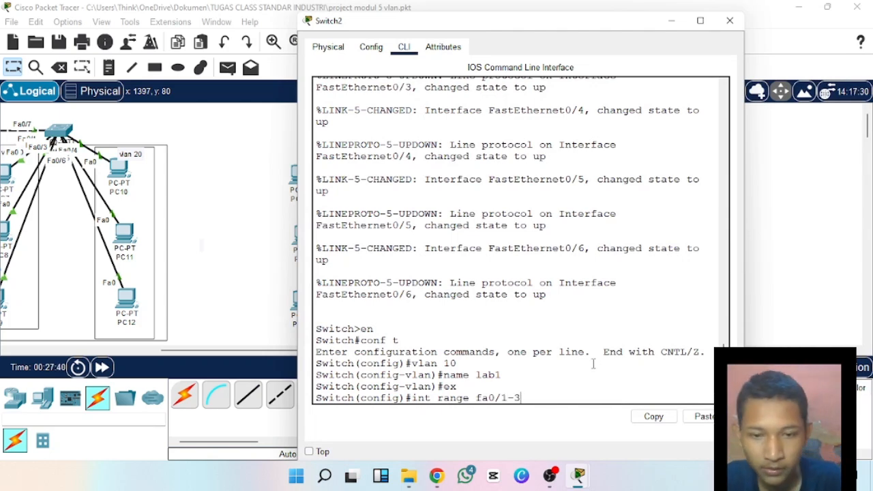
pyautogui.press('Return')
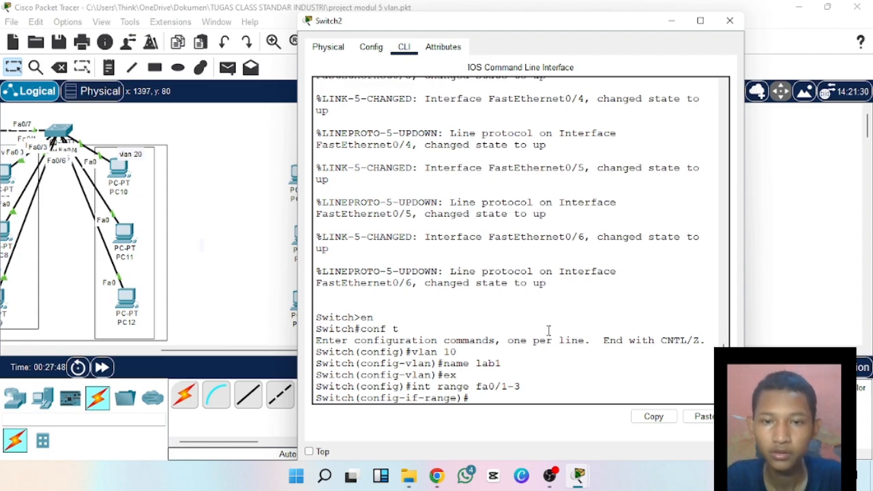
pyautogui.doubleClick(512, 26)
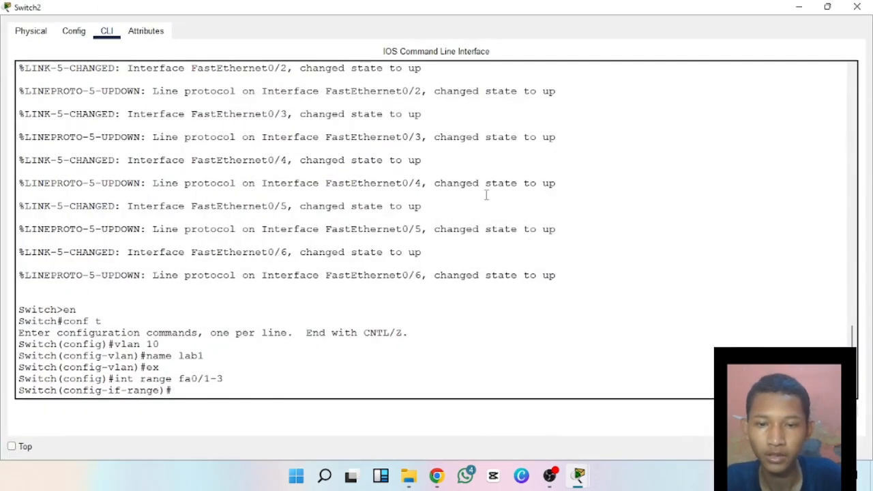
pyautogui.moveTo(489, 2)
pyautogui.mouseDown()
pyautogui.moveTo(493, 27)
pyautogui.moveTo(502, 2)
pyautogui.mouseUp()
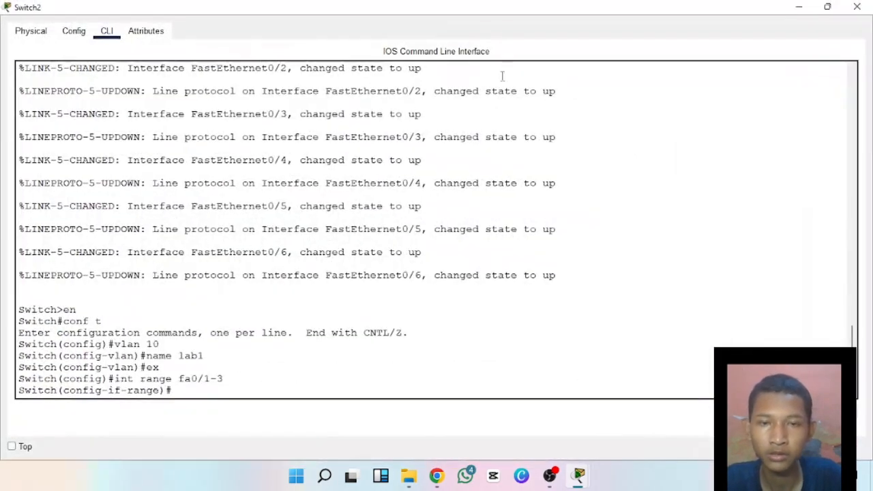
pyautogui.doubleClick(502, 9)
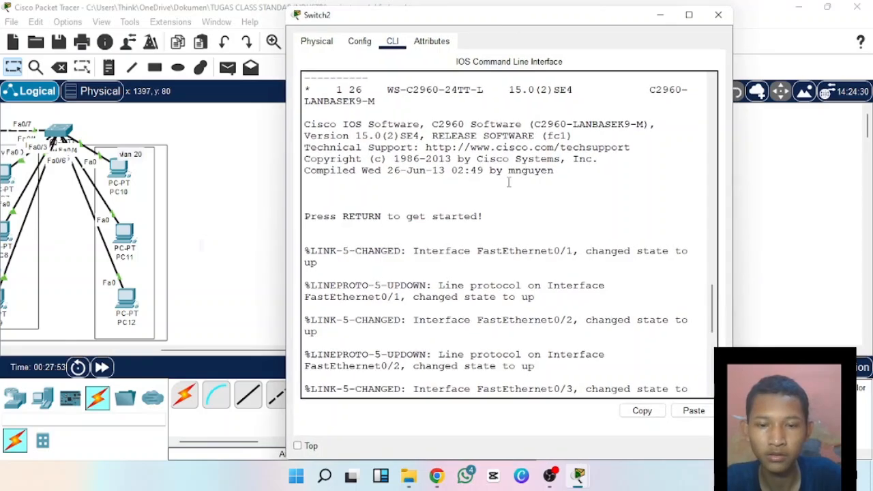
pyautogui.scroll(-10, 577, 355)
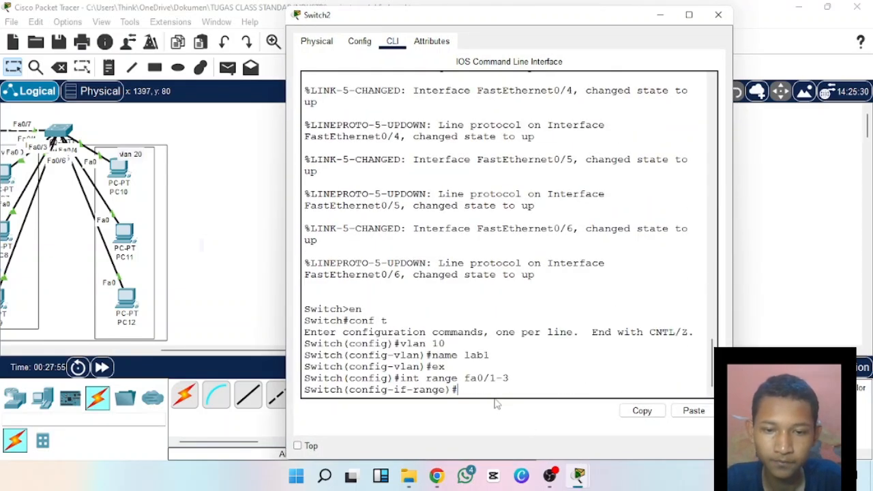
# Try to run the command valn 10 in the interface range configuration.
pyautogui.write('ala')
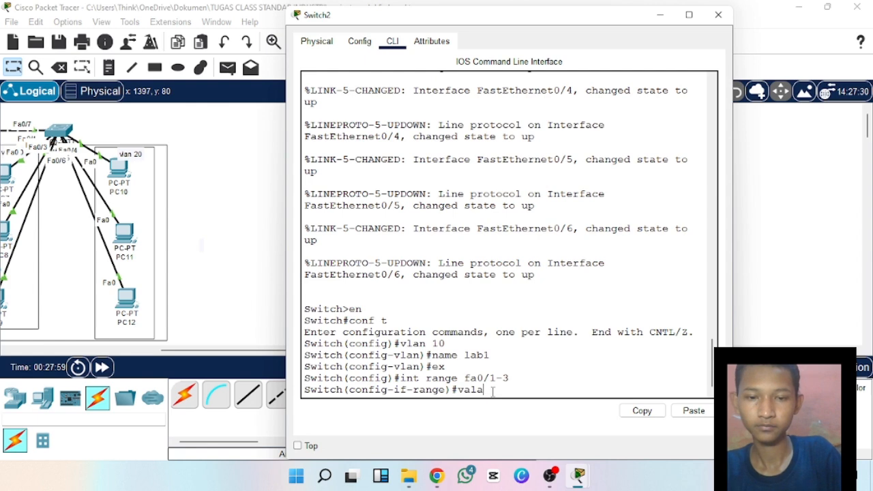
pyautogui.press('BackSpace')
pyautogui.write('n ')
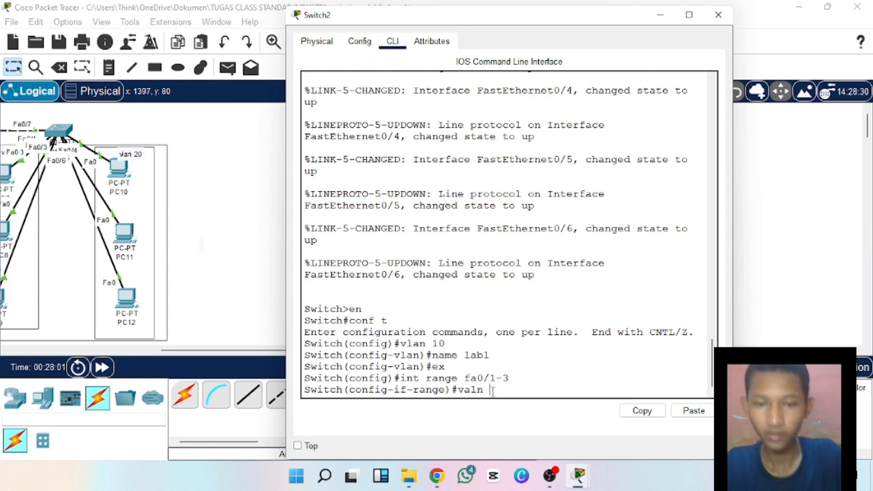
pyautogui.write('10')
pyautogui.press('Return')
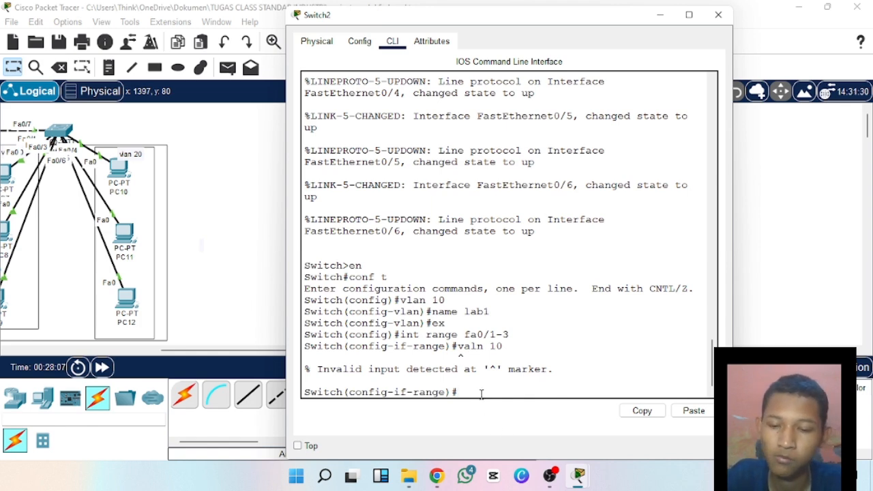
# Set ports fa0/1-3 to access mode with switchport mode access.
pyautogui.write('sw')
pyautogui.press('Tab')
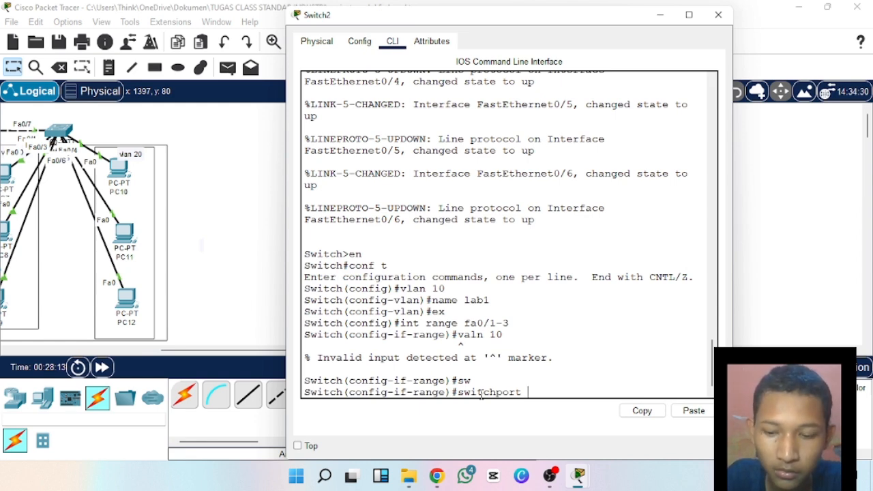
pyautogui.write('mode acc')
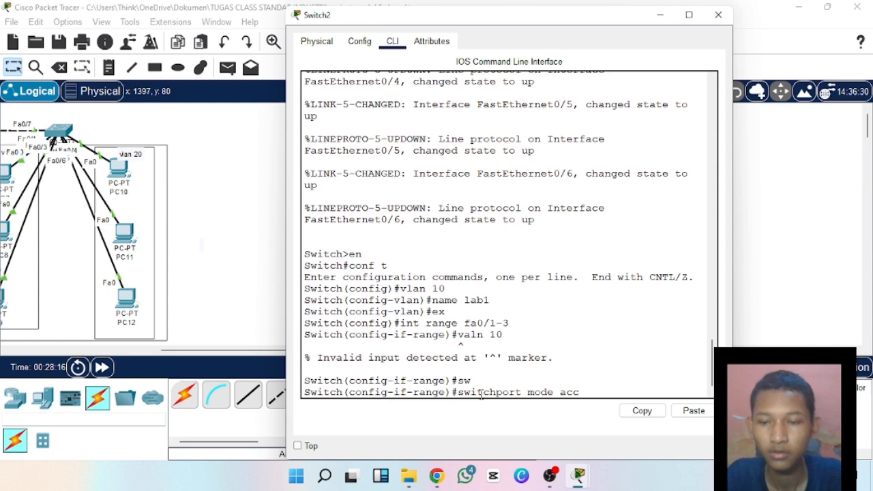
pyautogui.press('Tab')
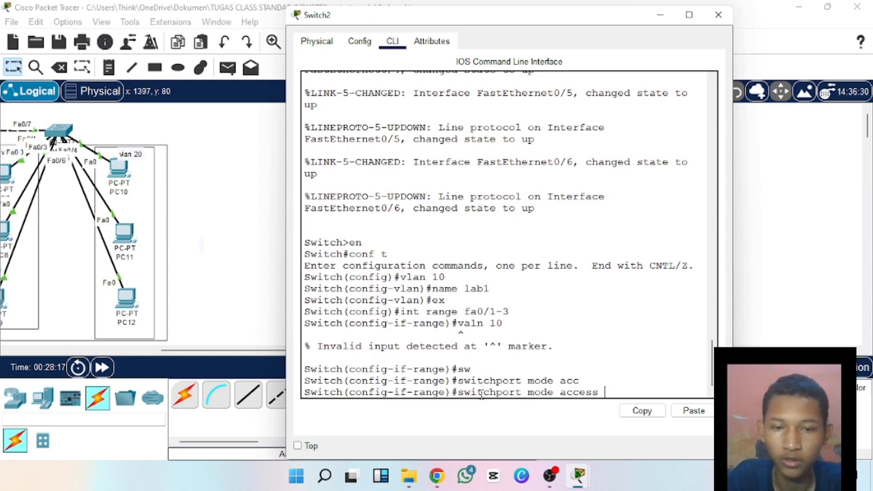
pyautogui.press('Return')
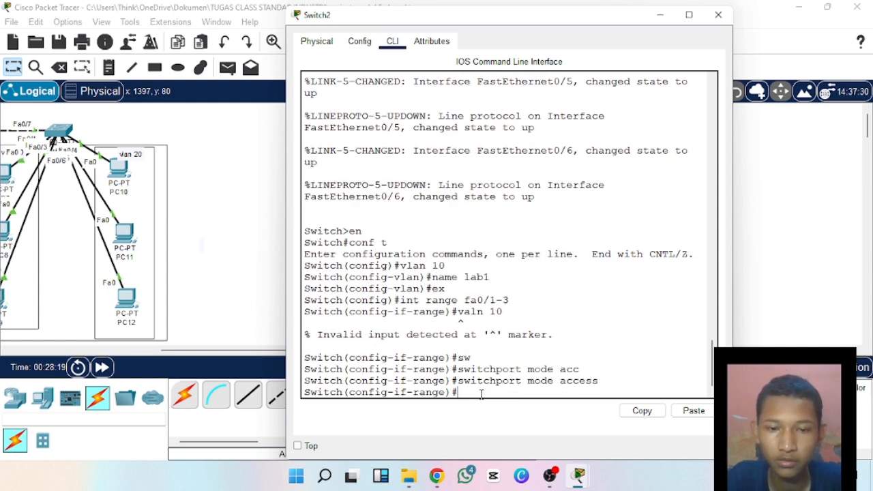
# Assign ports fa0/1-3 to VLAN 10 with switchport access vlan 10 and exit to global configuration mode.
pyautogui.write('sw')
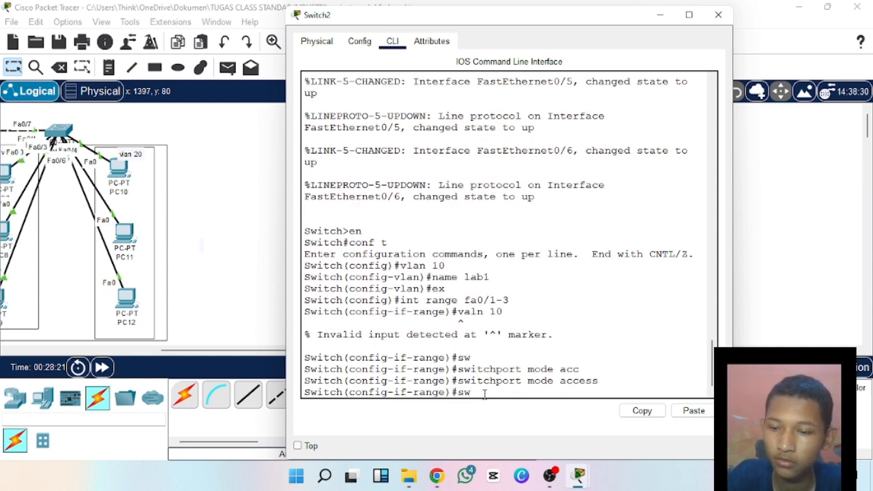
pyautogui.press('Tab')
pyautogui.write('a')
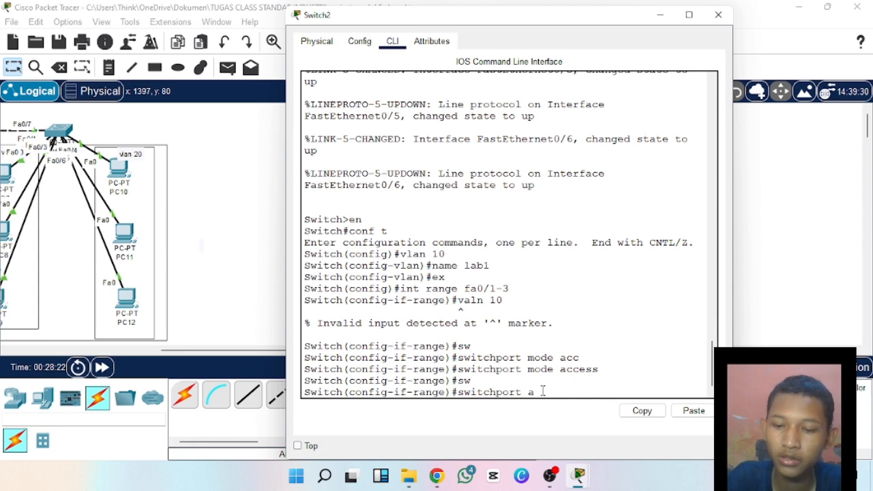
pyautogui.write('cc')
pyautogui.press('Tab')
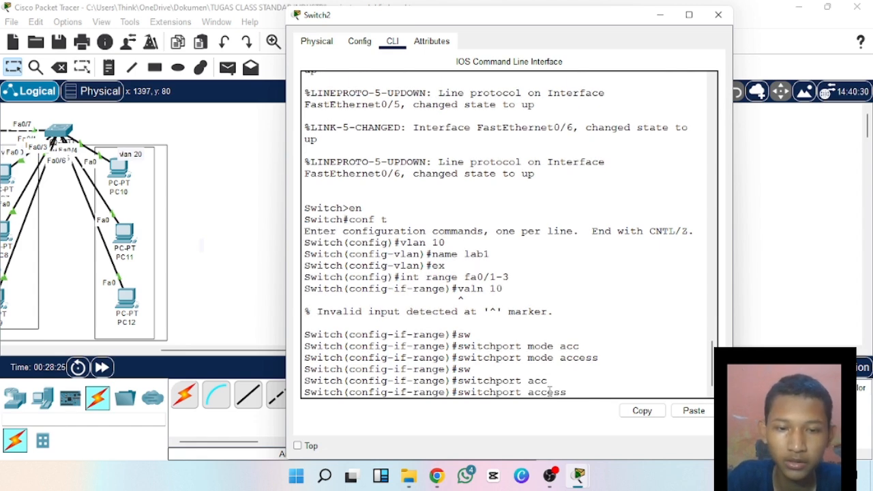
pyautogui.write('vlab')
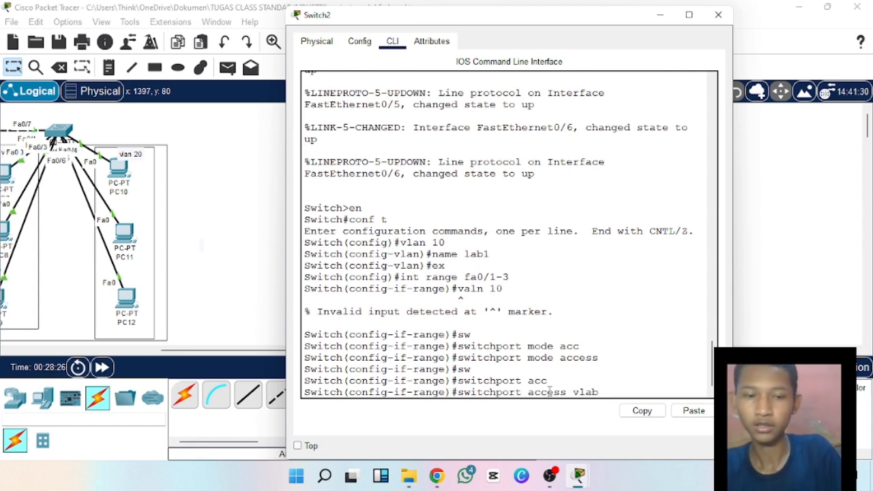
pyautogui.press('BackSpace')
pyautogui.write('n 10')
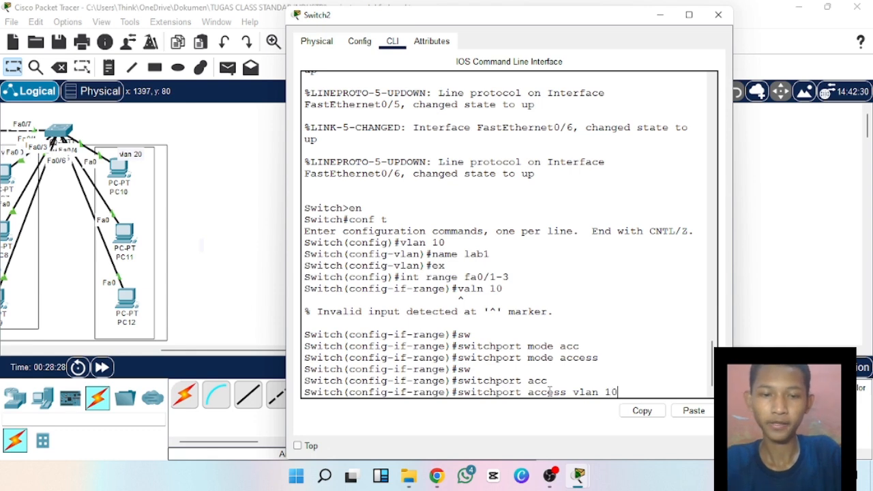
pyautogui.press('Return')
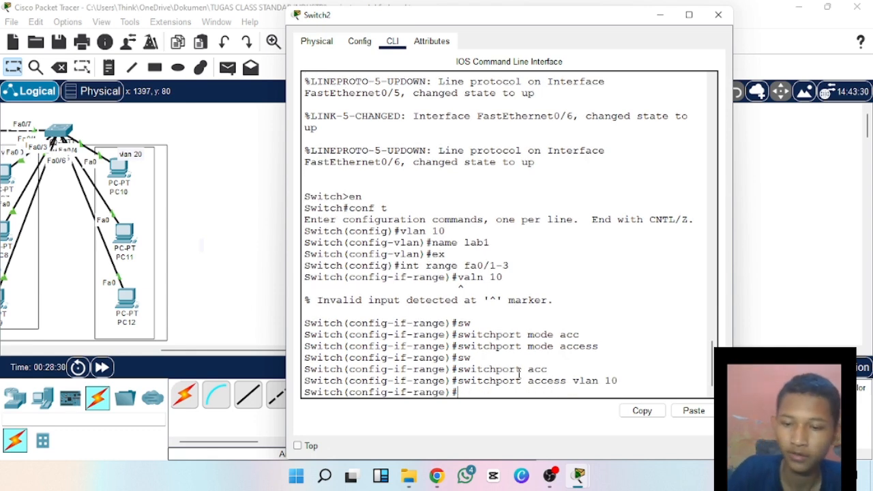
pyautogui.write('ex')
pyautogui.press('Return')
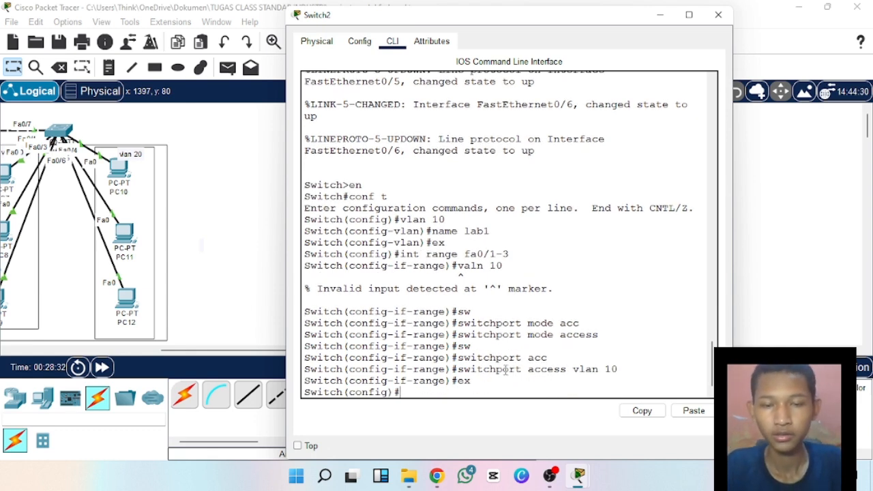
# Create VLAN 20 on Switch2 with the command vlan 20.
pyautogui.write('v')
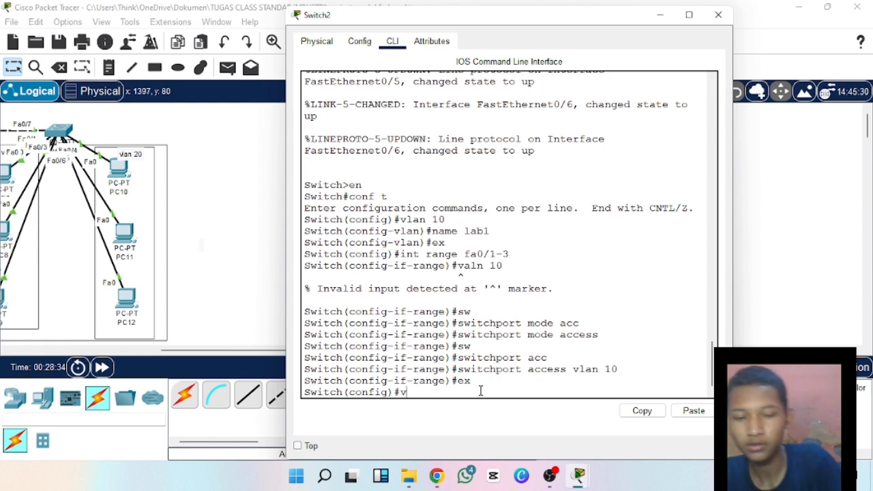
pyautogui.write('lan 2')
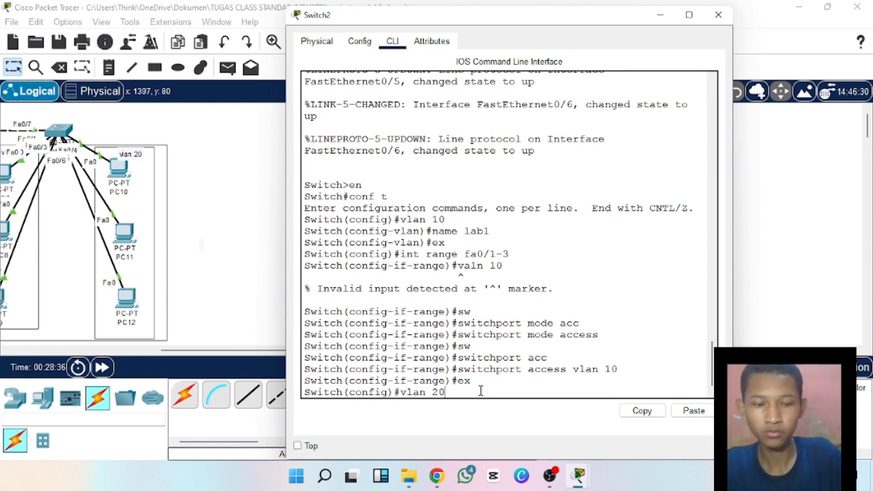
pyautogui.write('0')
pyautogui.press('Return')
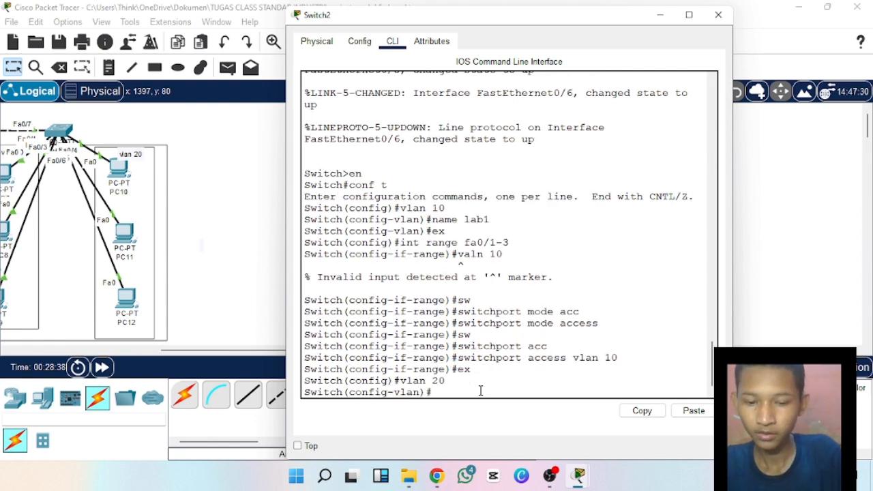
# Try to name VLAN 20 with the command name lab 2.
pyautogui.write('name lab')
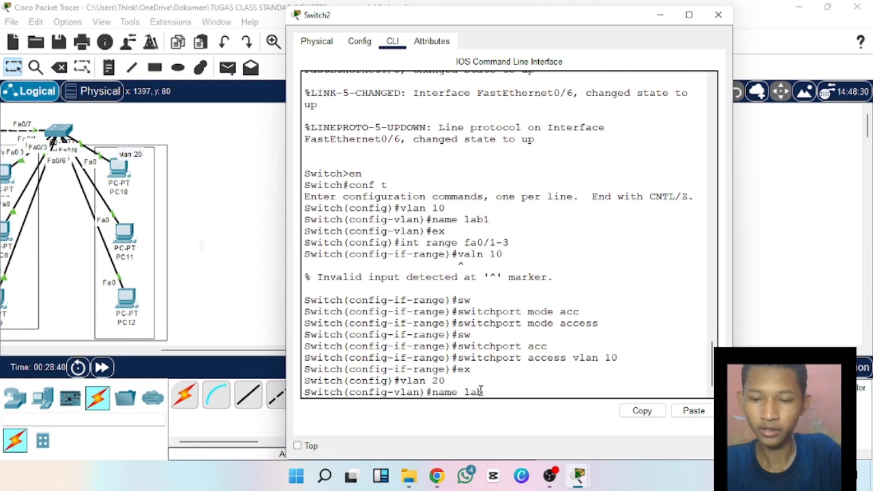
pyautogui.write(' 2')
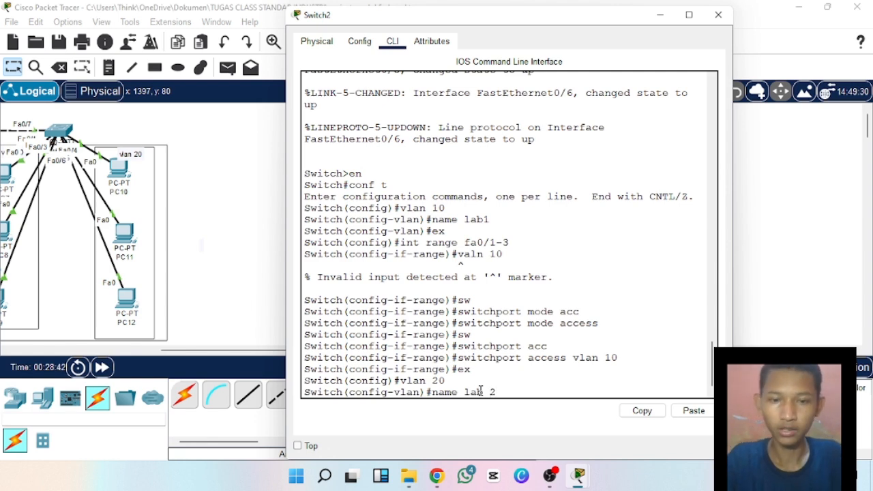
pyautogui.press('Return')
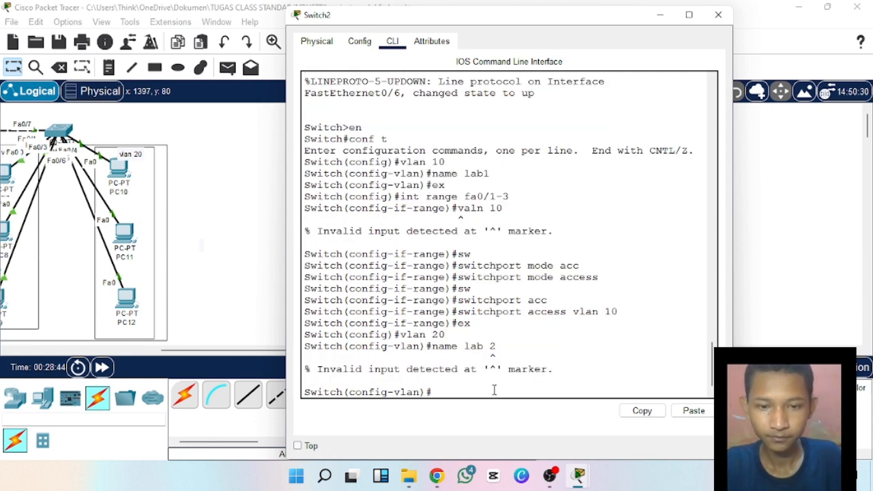
# Name VLAN 20 lab2 and exit to global configuration mode.
pyautogui.write('name ')
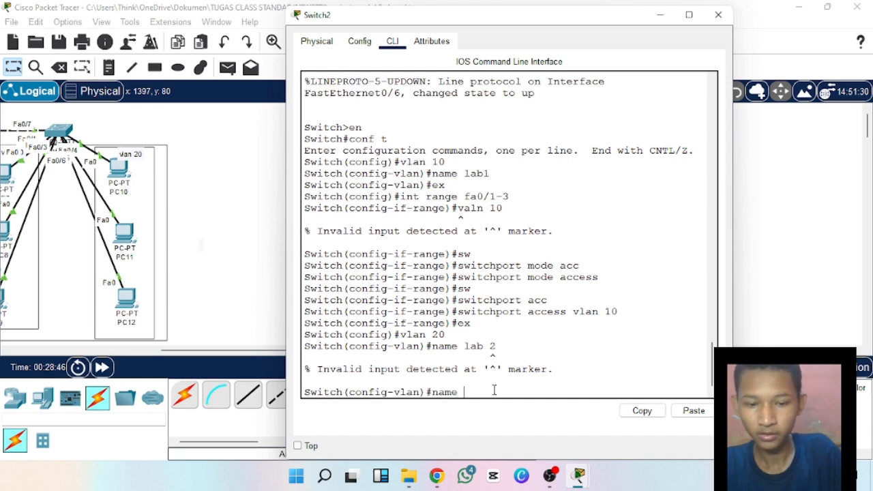
pyautogui.write('a')
pyautogui.write('la')
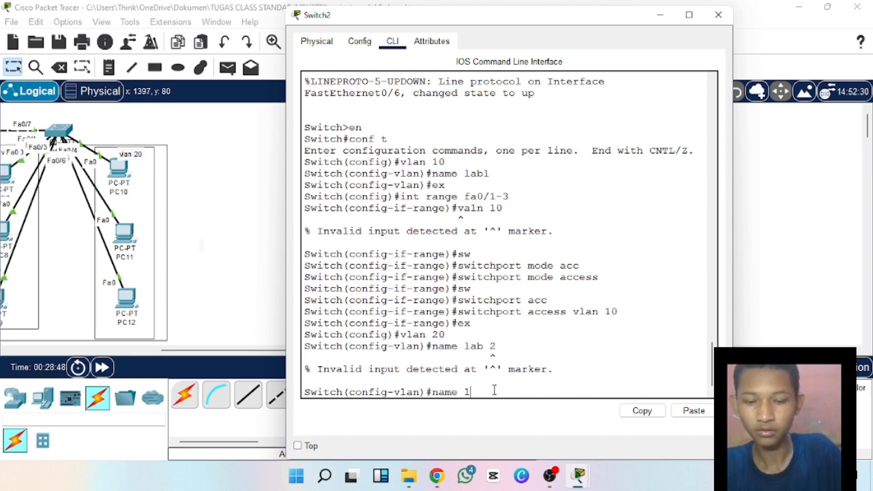
pyautogui.write('b2')
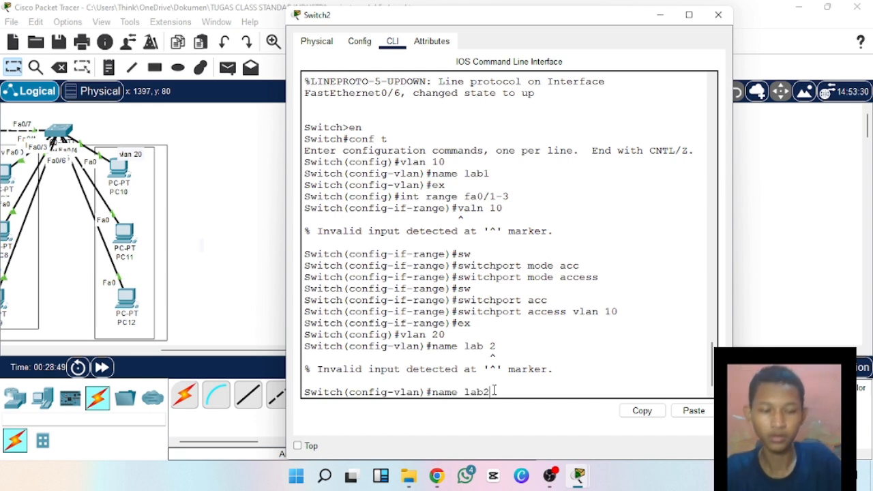
pyautogui.press('Return')
pyautogui.write('e')
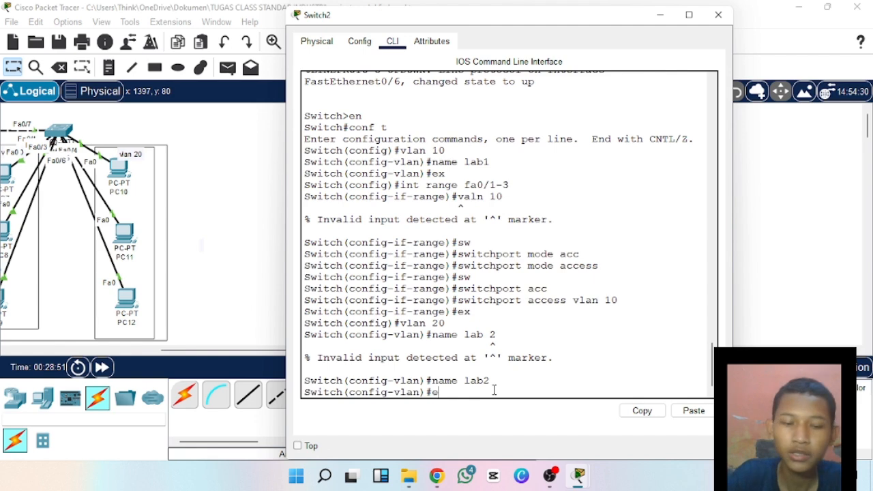
pyautogui.write('x')
pyautogui.press('Return')
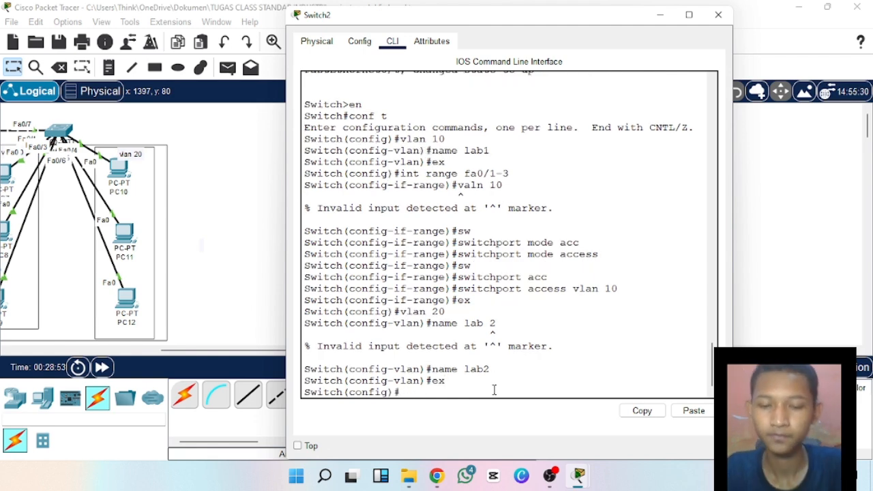
# Enter interface range configuration for ports fa0/4-6 on Switch2.
pyautogui.write('in')
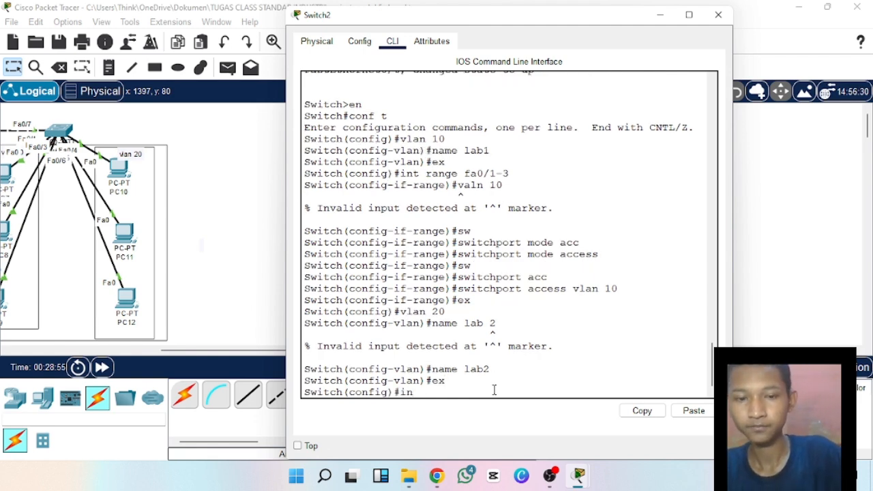
pyautogui.write('t r')
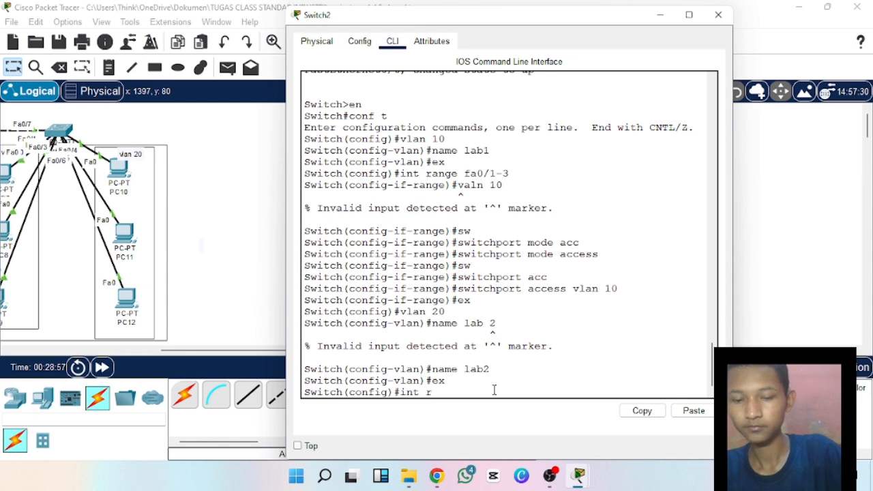
pyautogui.write('ange ')
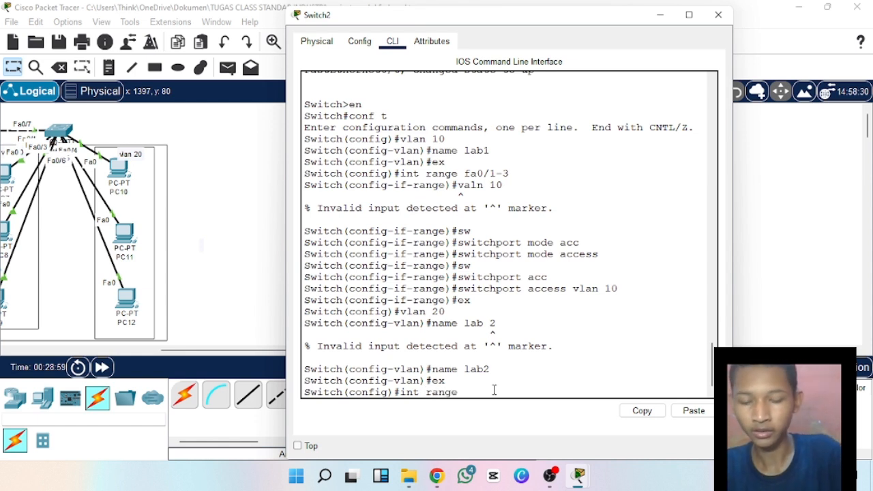
pyautogui.write('fa0/')
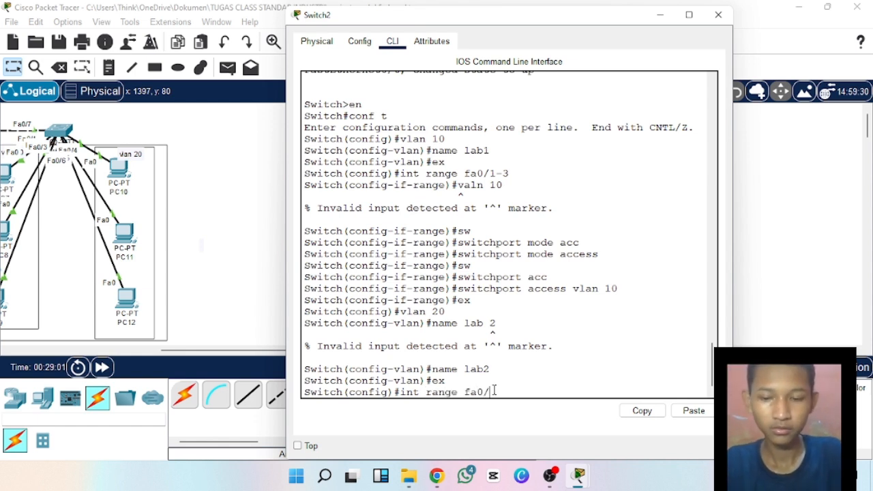
pyautogui.write('4-')
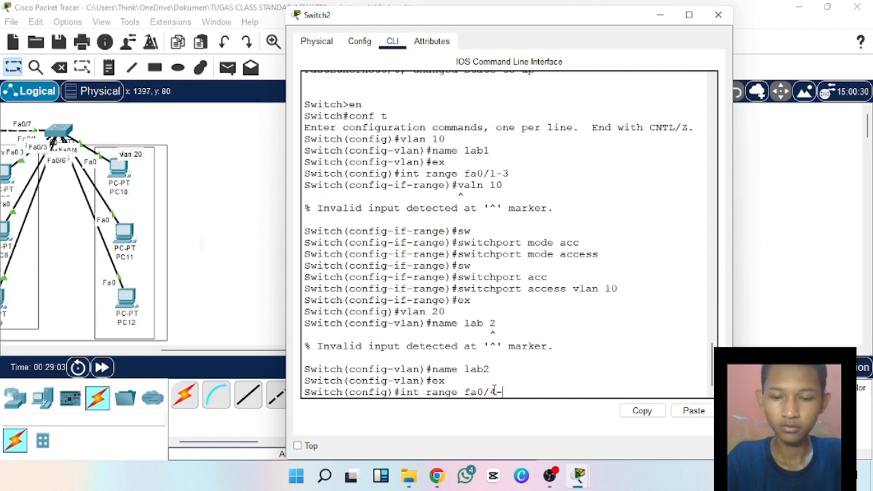
pyautogui.write('6')
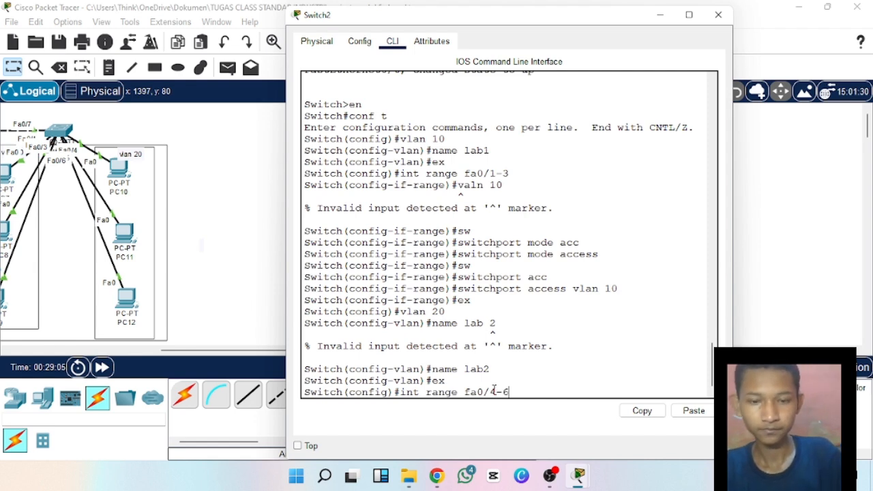
pyautogui.press('Return')
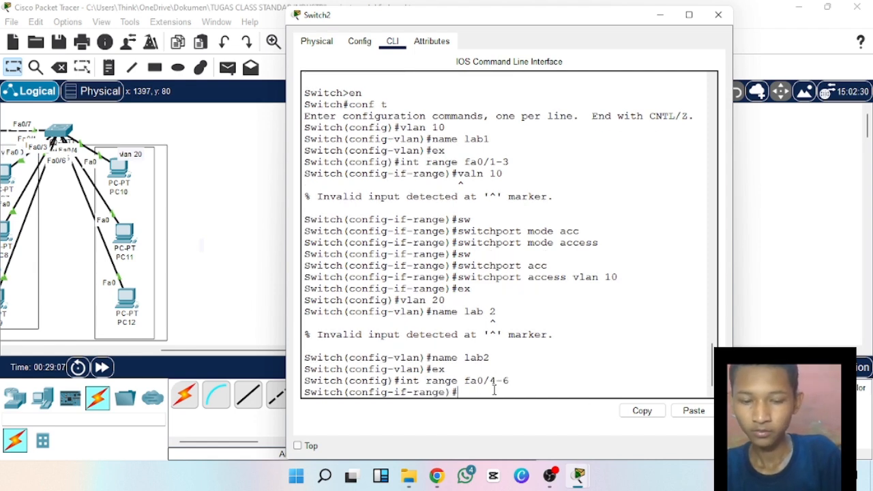
# Set ports fa0/4-6 to access mode with switchport mode access.
pyautogui.write('sw')
pyautogui.press('Tab')
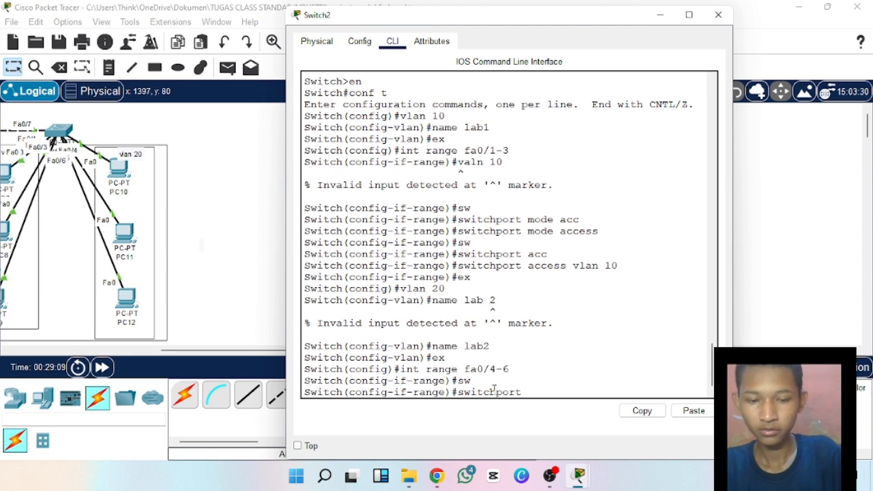
pyautogui.write('mode')
pyautogui.press('Tab')
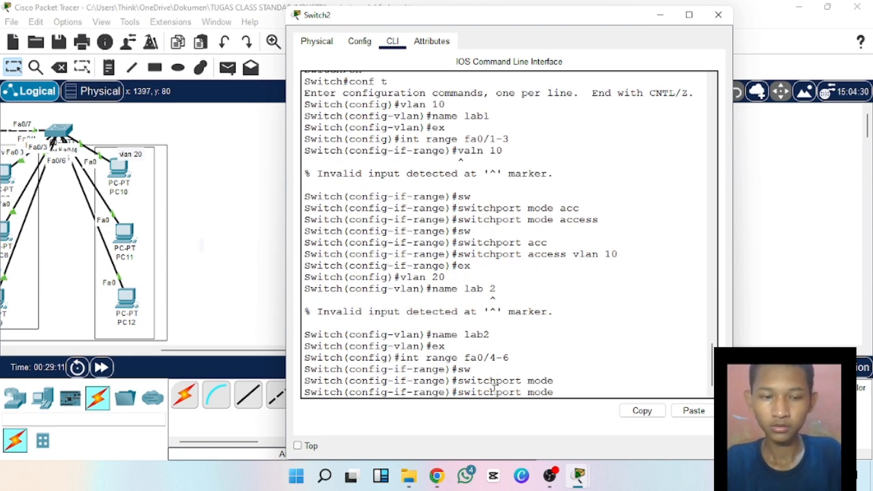
pyautogui.write('ac')
pyautogui.press('Tab')
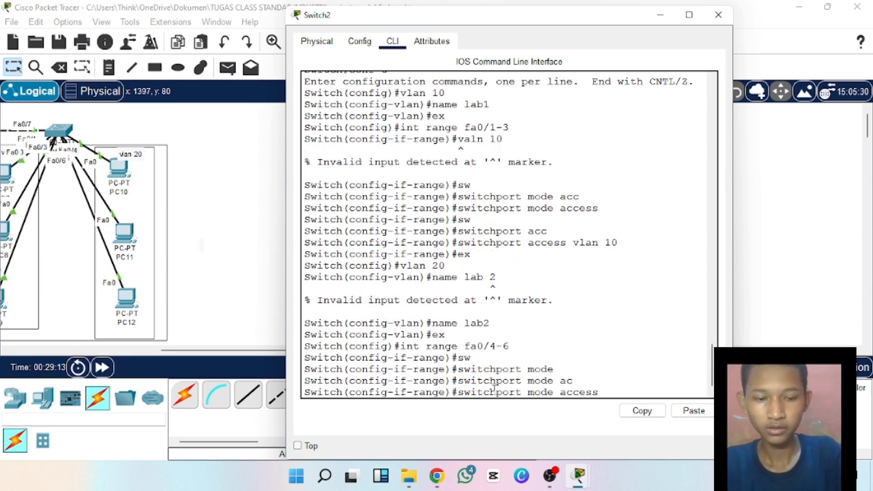
pyautogui.press('Return')
# Assign ports fa0/4-6 to VLAN 20 with switchport access vlan 20 and exit to global configuration mode.
pyautogui.write('sw')
pyautogui.press('Tab')
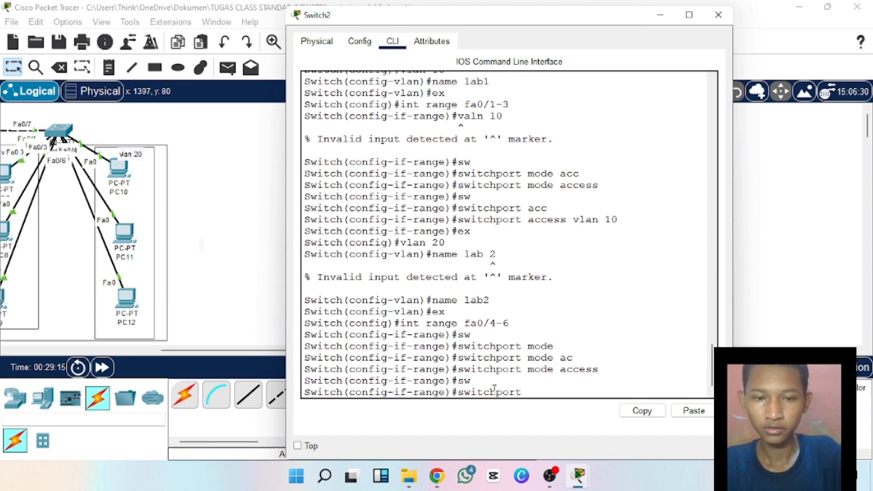
pyautogui.write('acc')
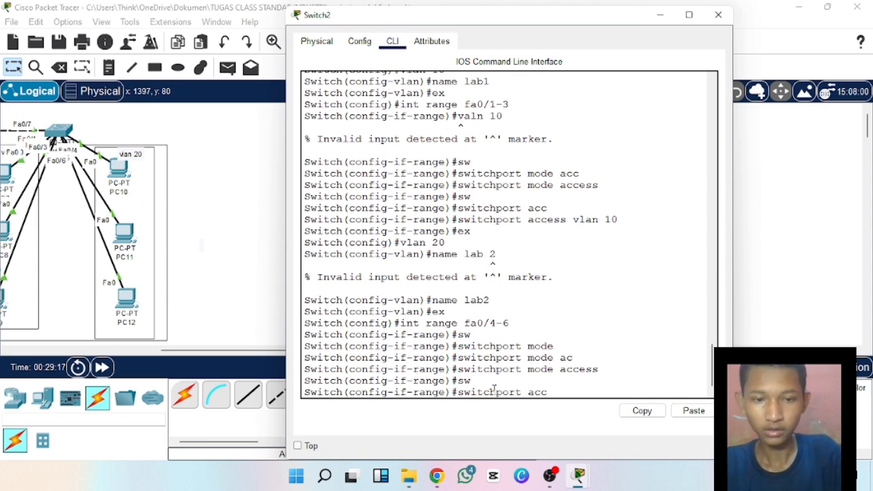
pyautogui.press('Tab')
pyautogui.write('v')
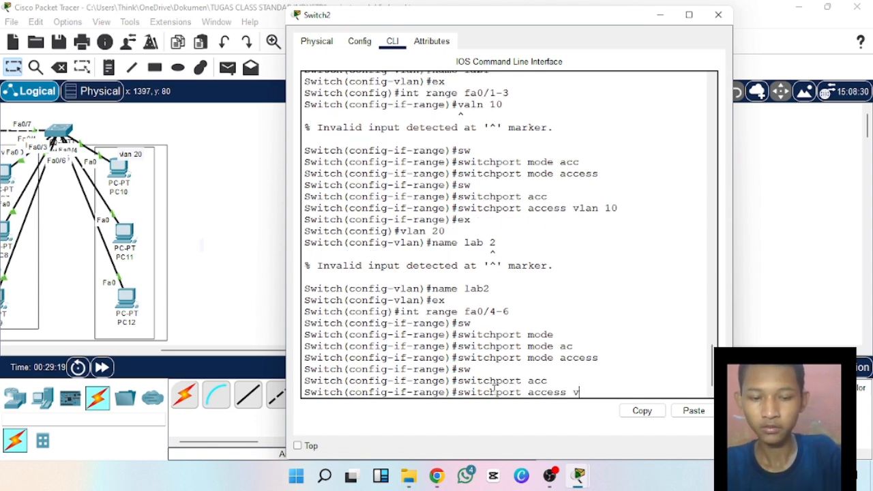
pyautogui.write('lan 20')
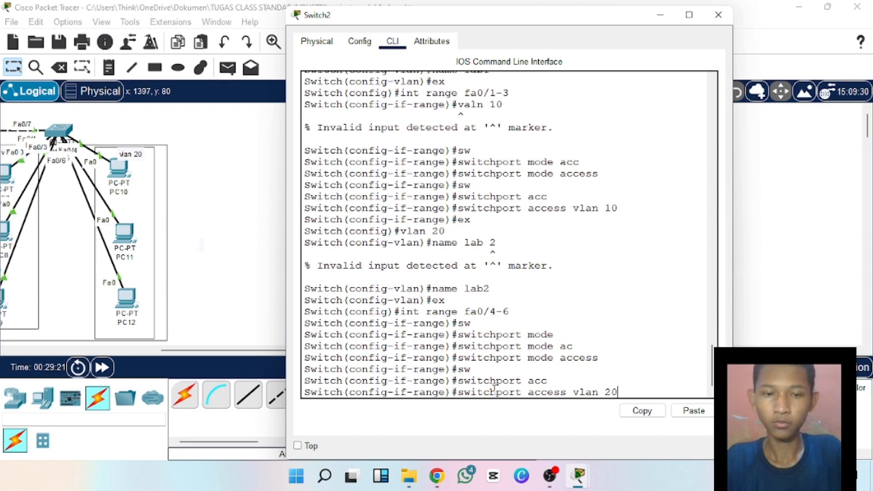
pyautogui.press('Return')
pyautogui.write('e)#e')
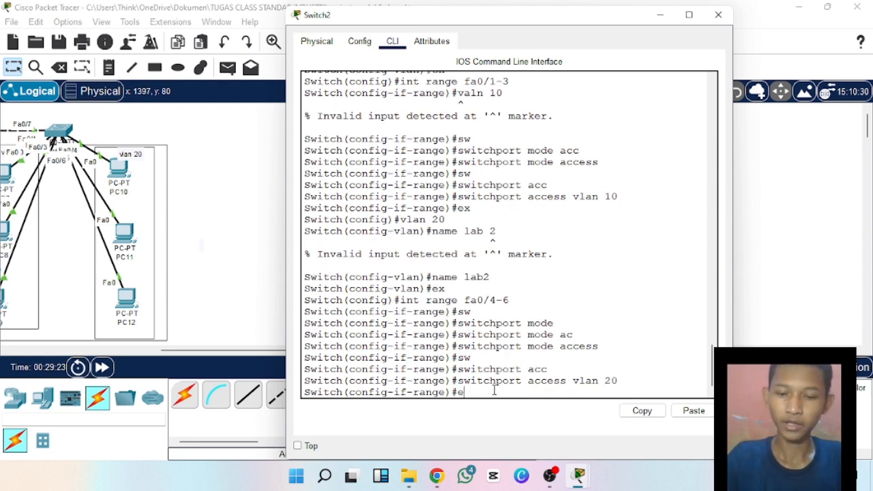
pyautogui.write('x')
pyautogui.press('Return')
# Check Switch2's trunk interfaces with the command do show int trunk.
pyautogui.write('do')
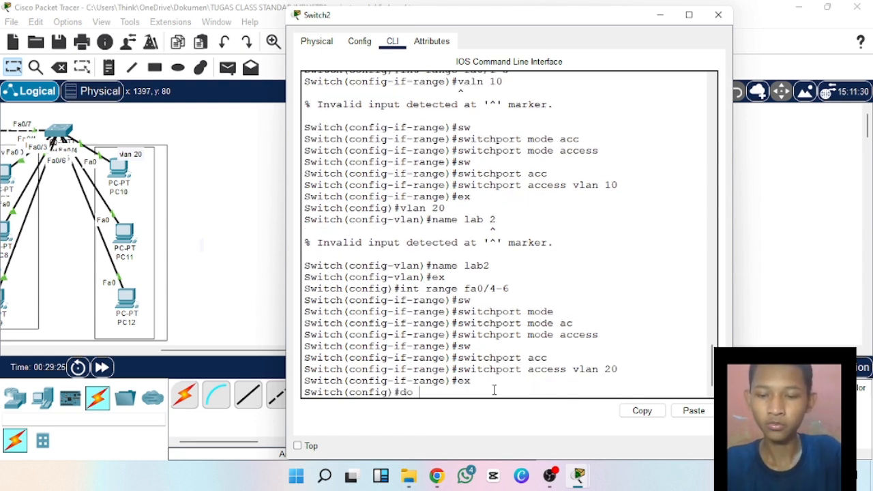
pyautogui.write(' show')
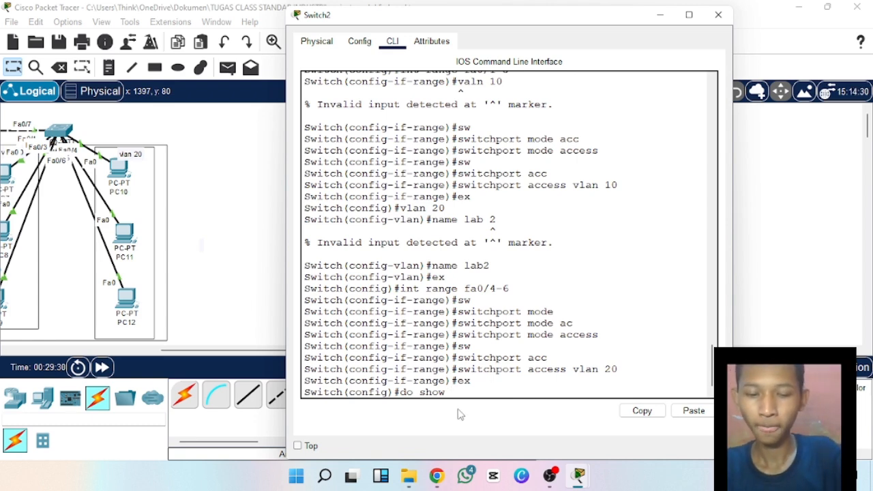
pyautogui.write('int')
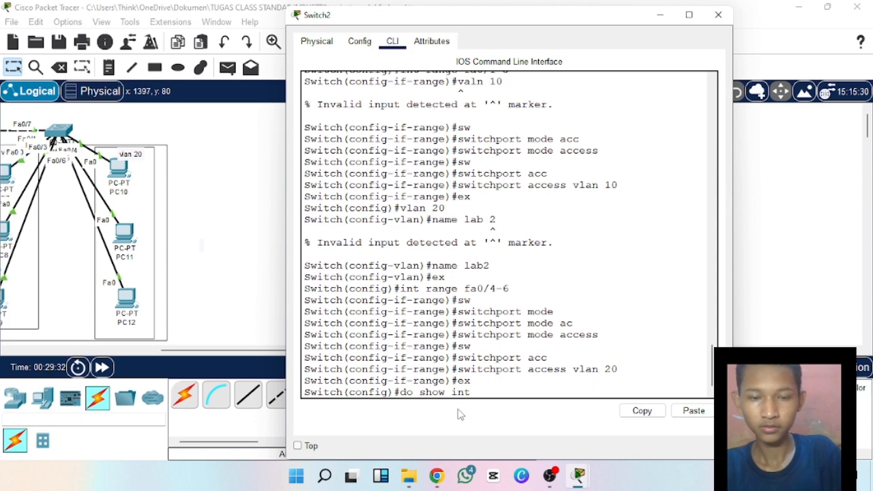
pyautogui.press('BackSpace')
pyautogui.press('BackSpace')
pyautogui.press('BackSpace')
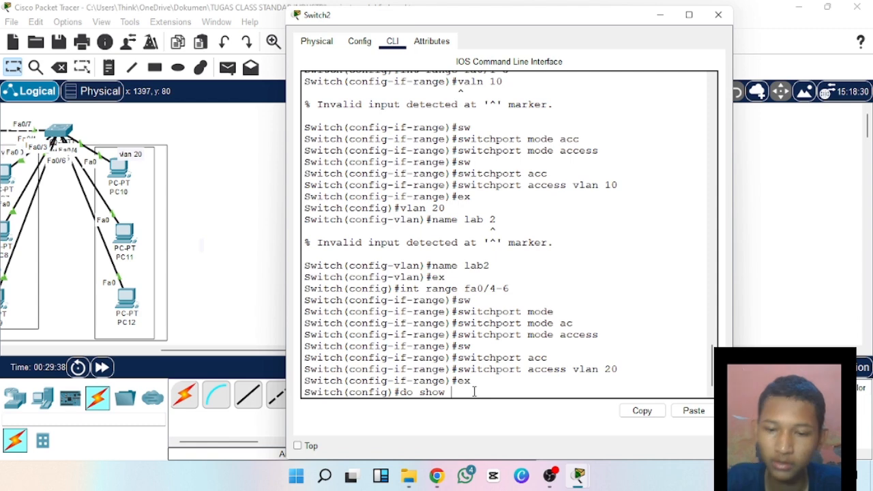
pyautogui.write('nt')
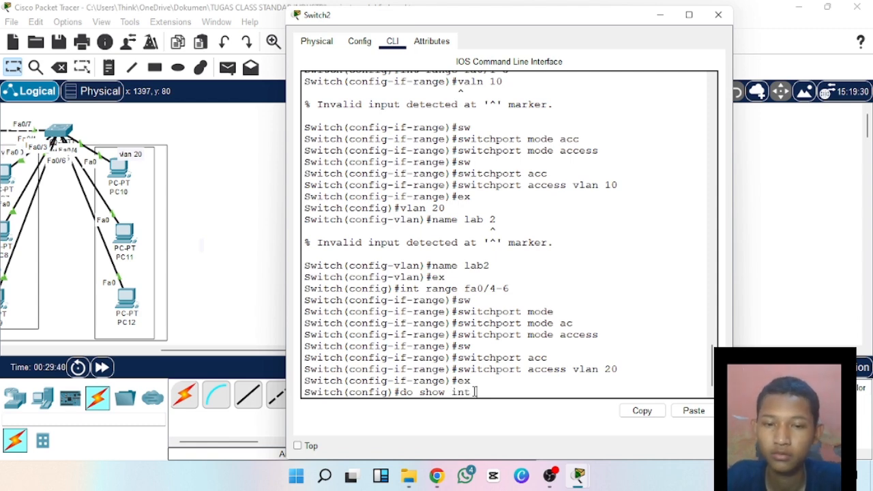
pyautogui.write(' tru')
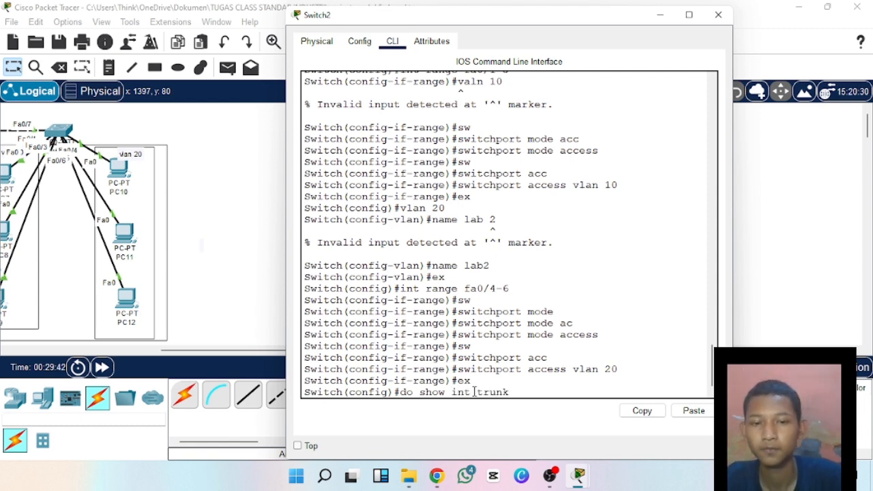
pyautogui.write('nk')
pyautogui.press('Return')
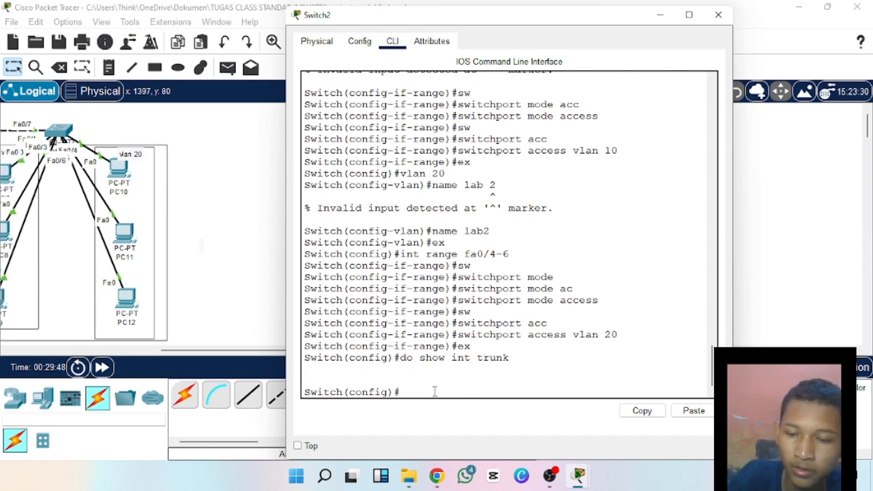
# Display Switch2's VLAN summary with the command do show vlan brief.
pyautogui.write('do')
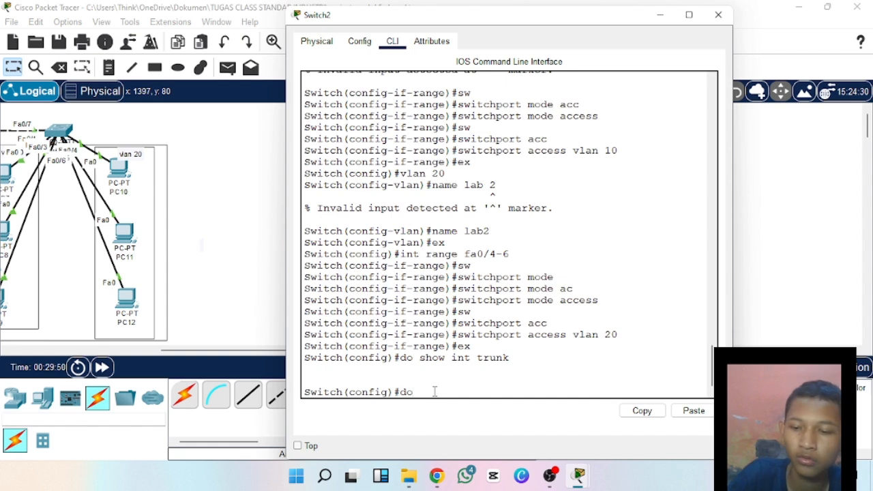
pyautogui.write(' sh')
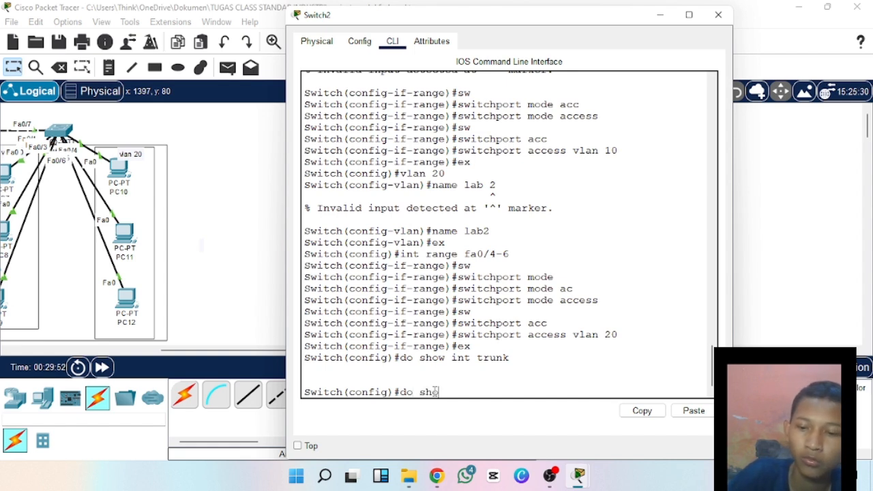
pyautogui.write('ow v')
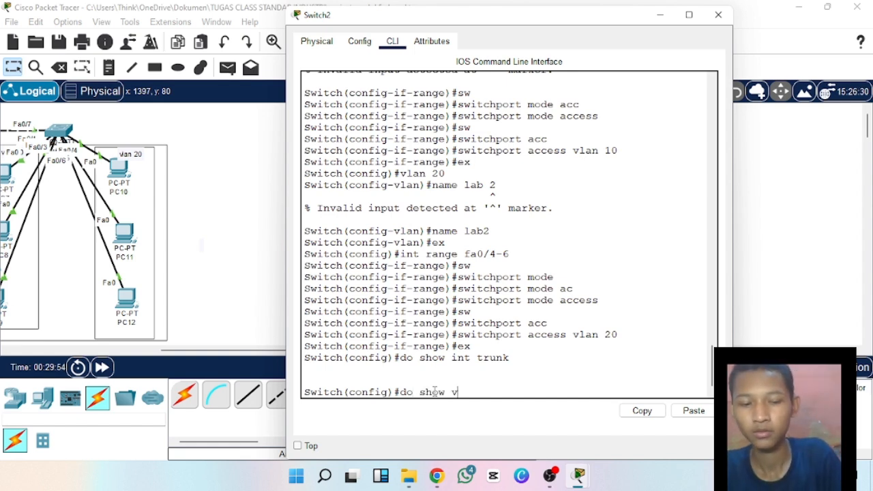
pyautogui.write('lan ')
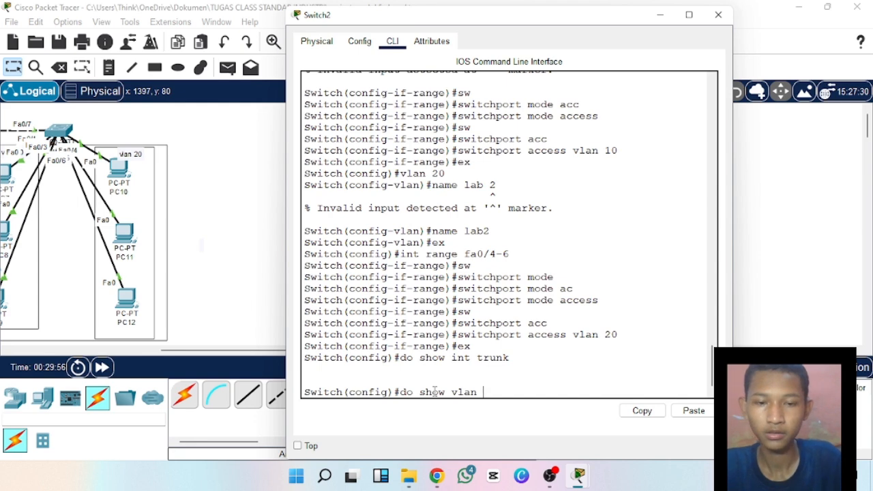
pyautogui.write('bre')
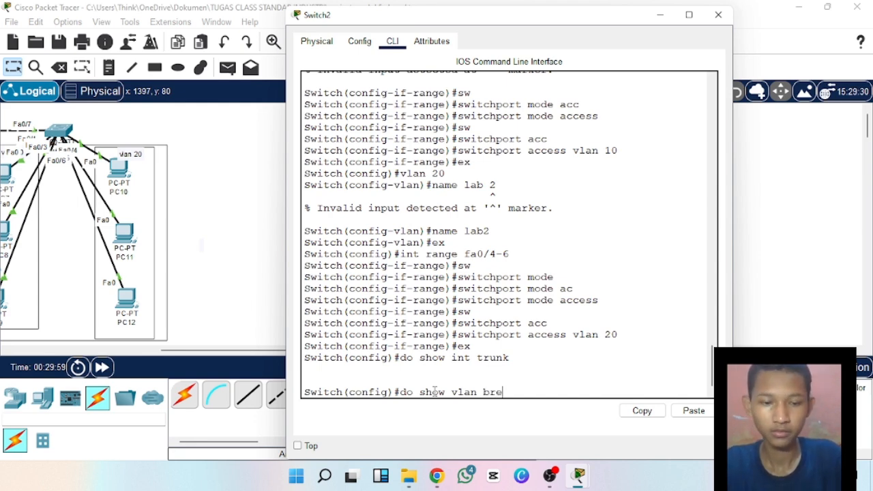
pyautogui.press('BackSpace')
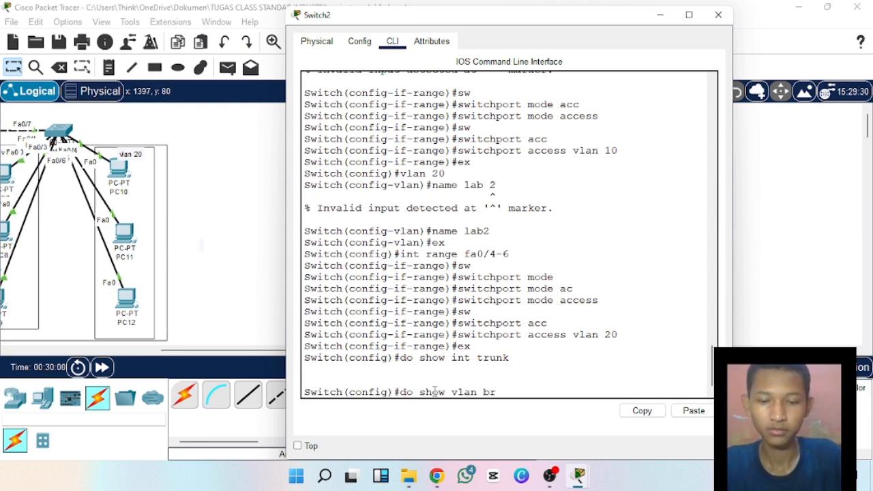
pyautogui.write('ief')
pyautogui.press('Return')
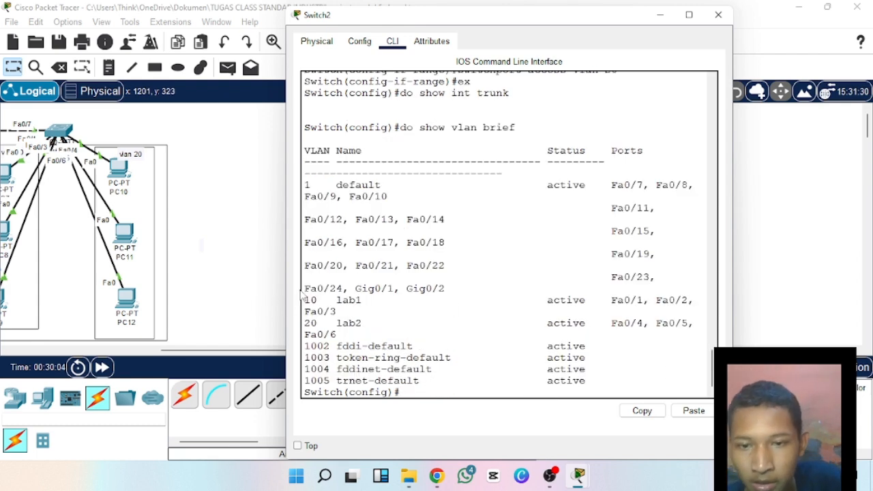
# Review the port assignments of VLANs lab1 and lab2 in the summary and close Switch2's window.
pyautogui.moveTo(323, 300); pyautogui.dragTo(377, 300)
pyautogui.click(608, 302)
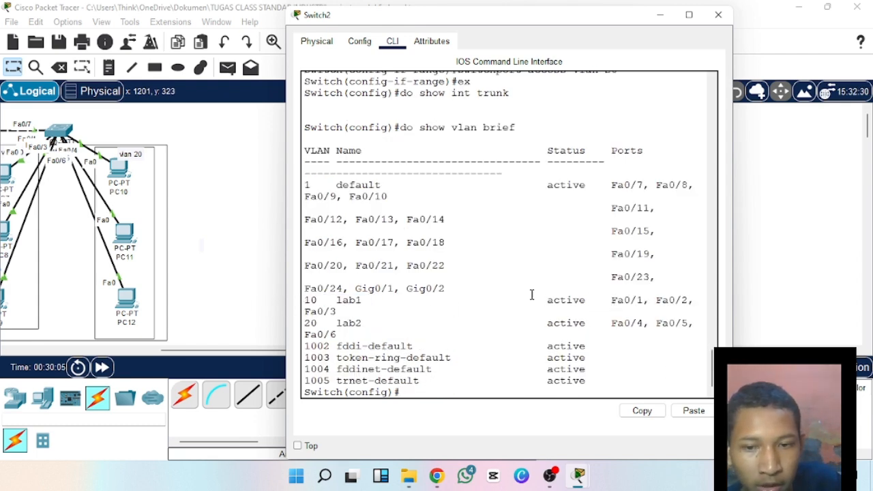
pyautogui.moveTo(336, 324); pyautogui.dragTo(386, 322)
pyautogui.click(389, 322)
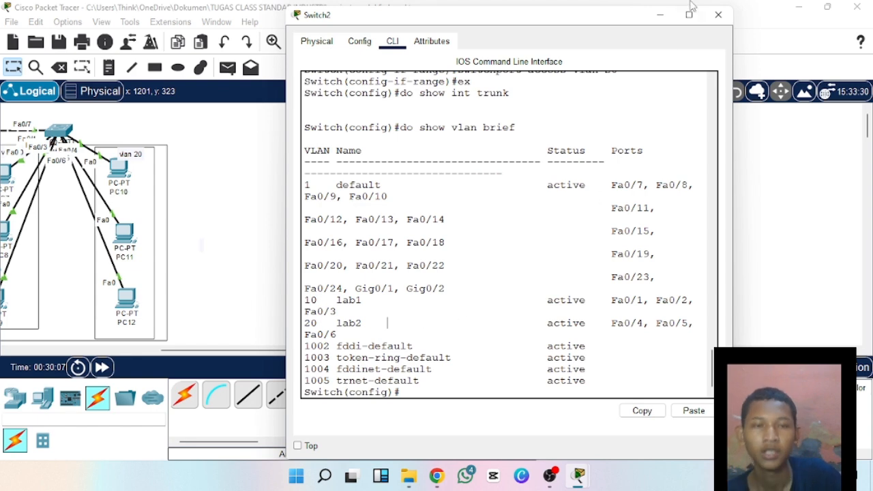
pyautogui.click(718, 14)
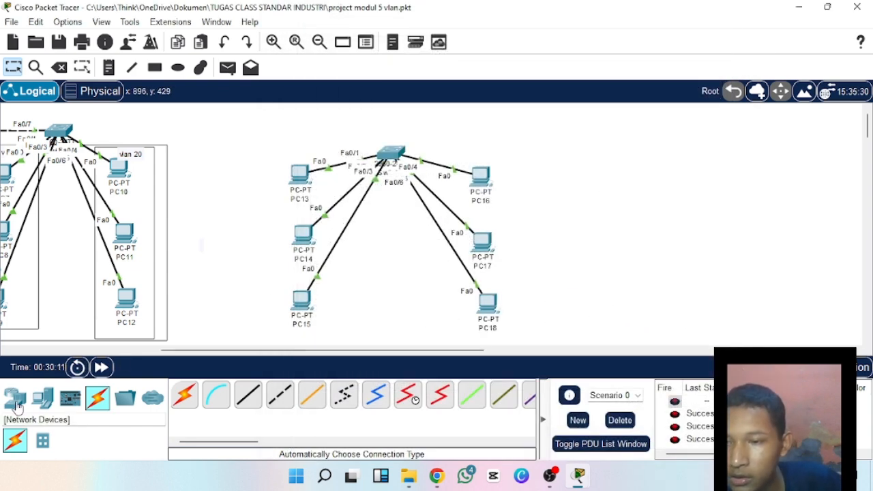
# Cable Switch1 to Switch2 with the automatic connection type and move Switch2 up level with Switch1.
pyautogui.click(181, 399)
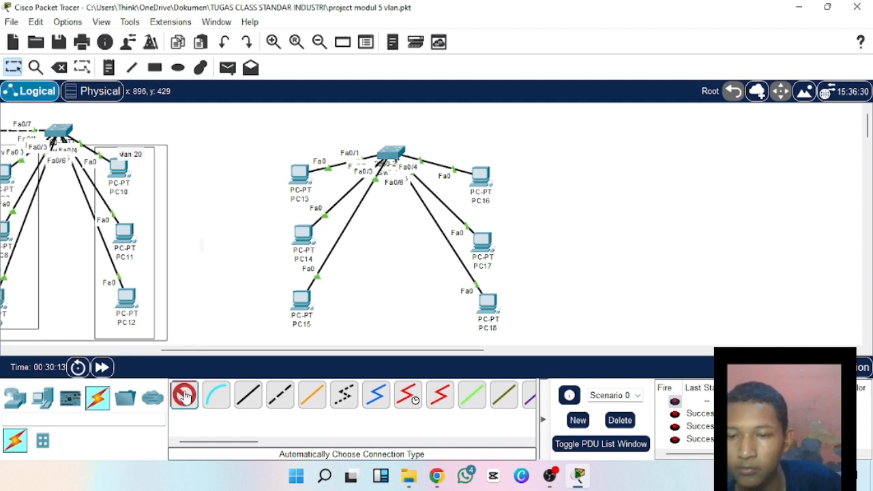
pyautogui.click(56, 129)
pyautogui.click(399, 145)
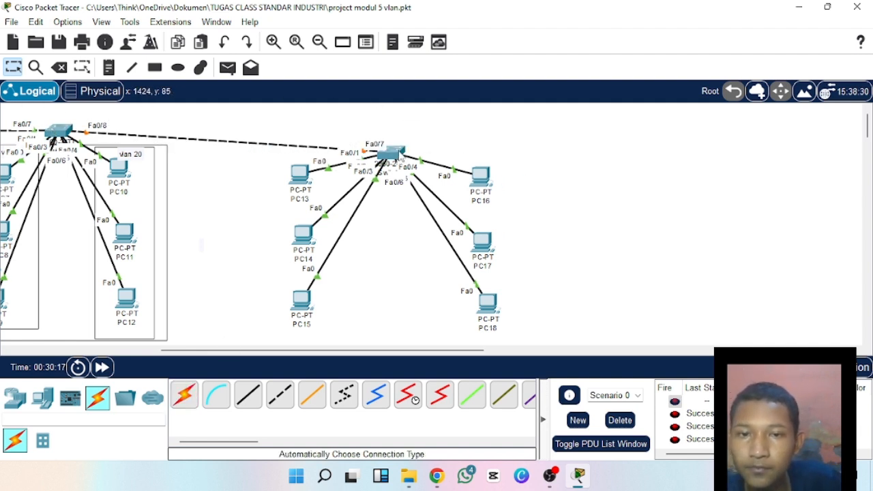
pyautogui.moveTo(399, 145); pyautogui.dragTo(397, 120)
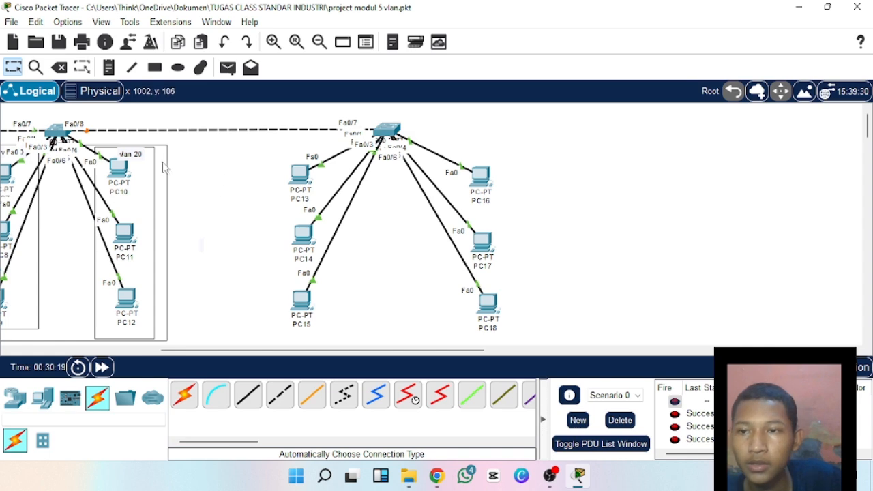
# Open Switch1's command line and enter global configuration mode with en and conf t.
pyautogui.click(60, 133)
pyautogui.moveTo(443, 45); pyautogui.dragTo(443, 14)
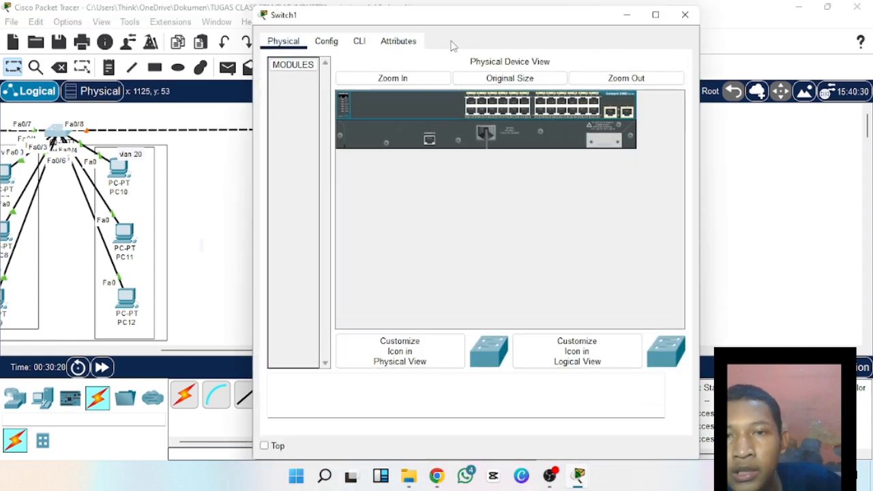
pyautogui.click(360, 41)
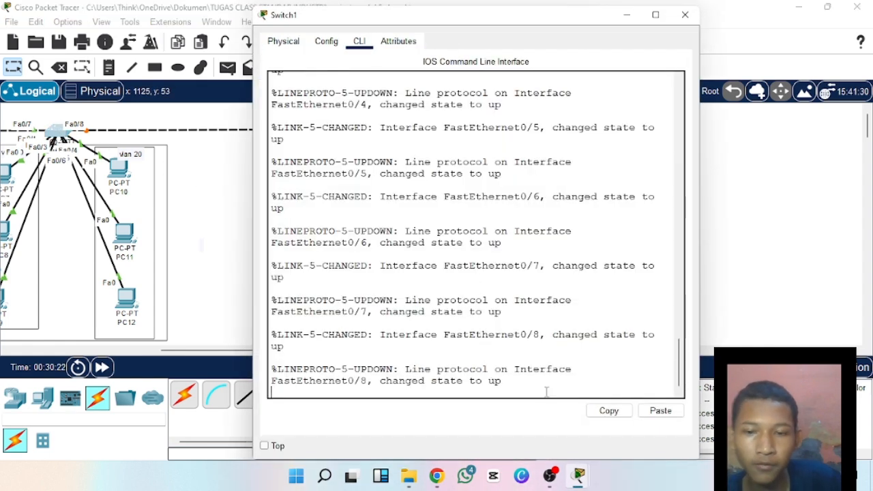
pyautogui.press('Return')
pyautogui.write('en')
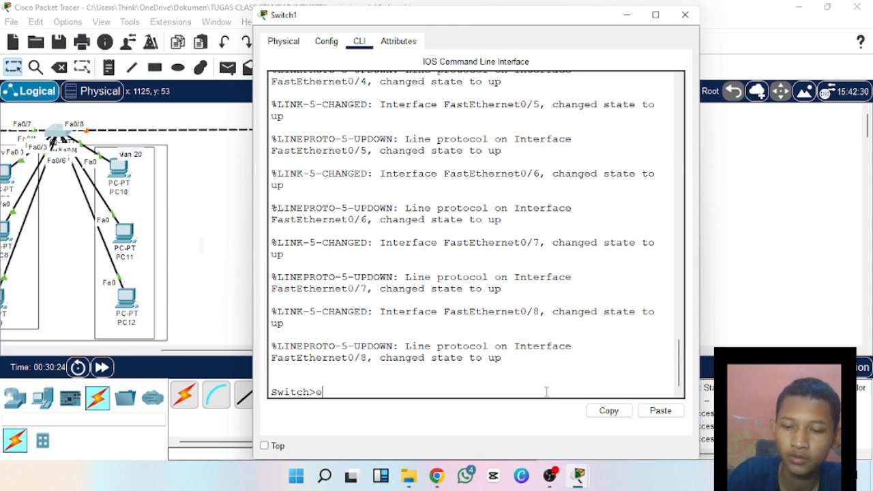
pyautogui.press('Return')
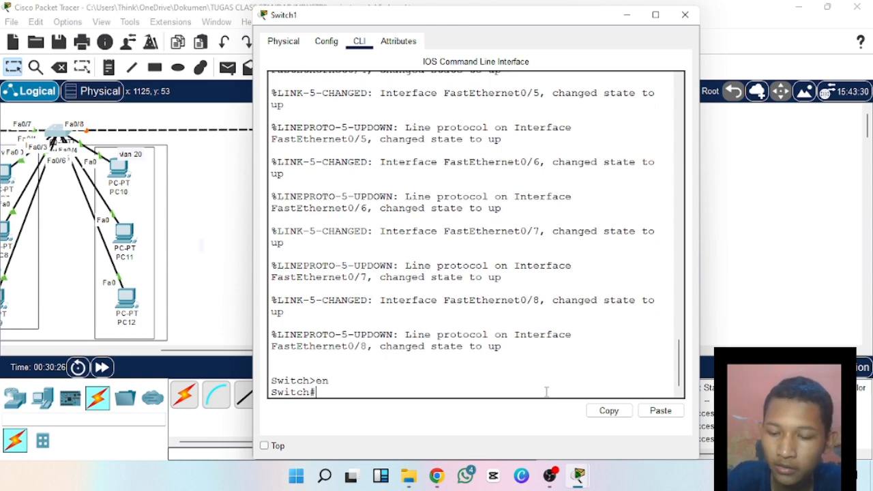
pyautogui.write('conf t')
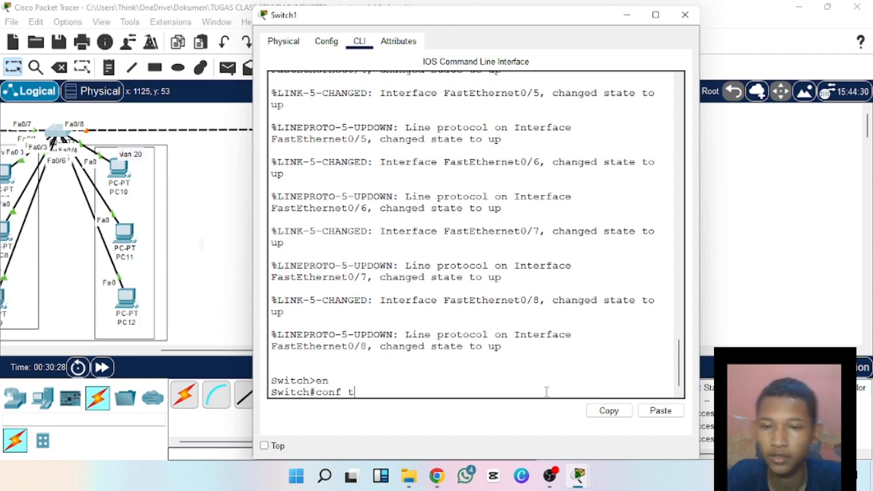
pyautogui.press('Return')
# Enter interface configuration for port fa0/8 on Switch1 with int fa0/8.
pyautogui.write('int')
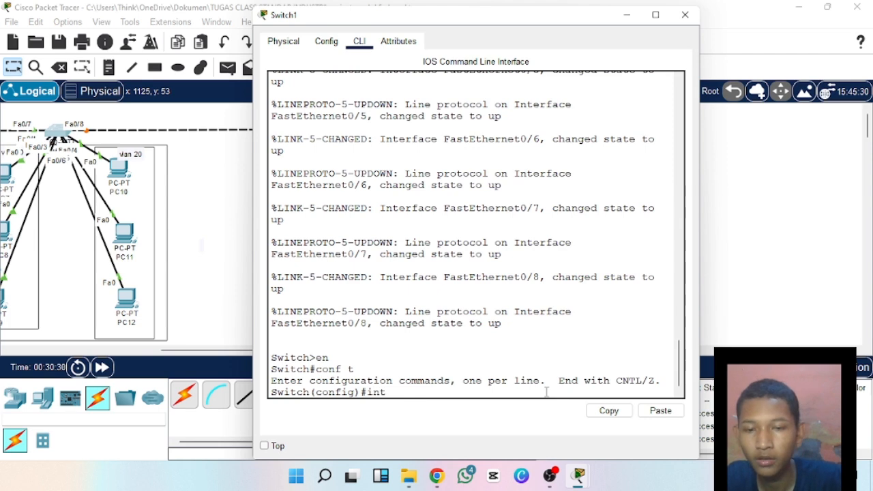
pyautogui.write(' fa')
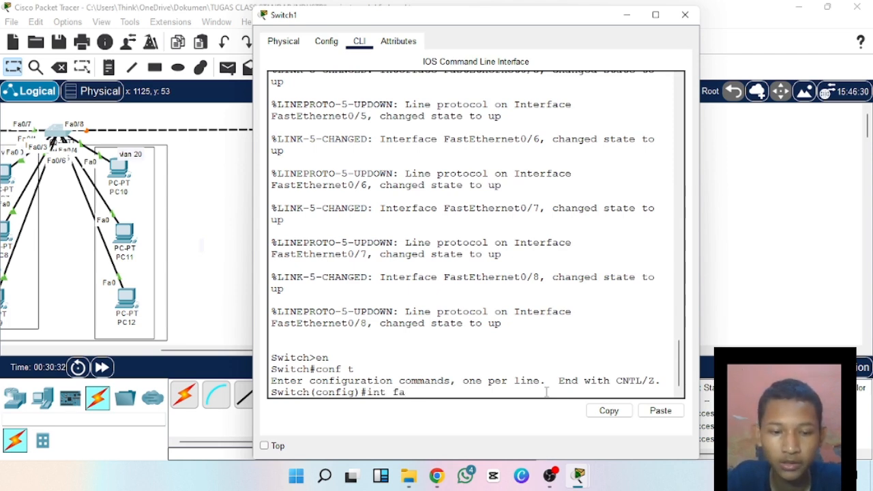
pyautogui.write('0/')
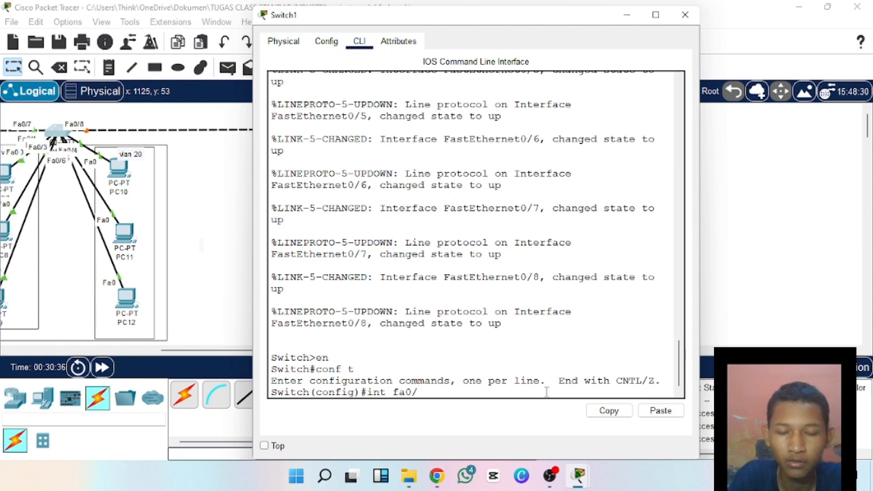
pyautogui.write('8')
pyautogui.press('Return')
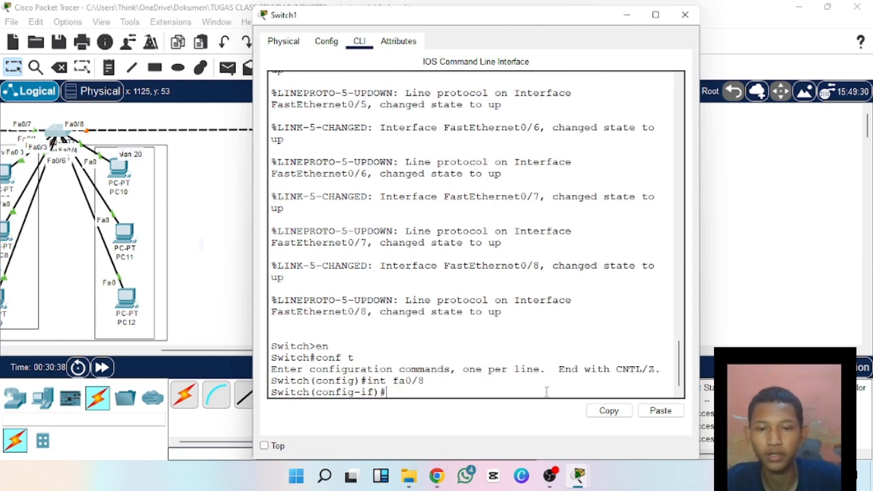
# Set port fa0/8 to trunk mode with switchport mode trunk and exit to global configuration mode.
pyautogui.write('sw')
pyautogui.press('Return')
pyautogui.write('switchport ')
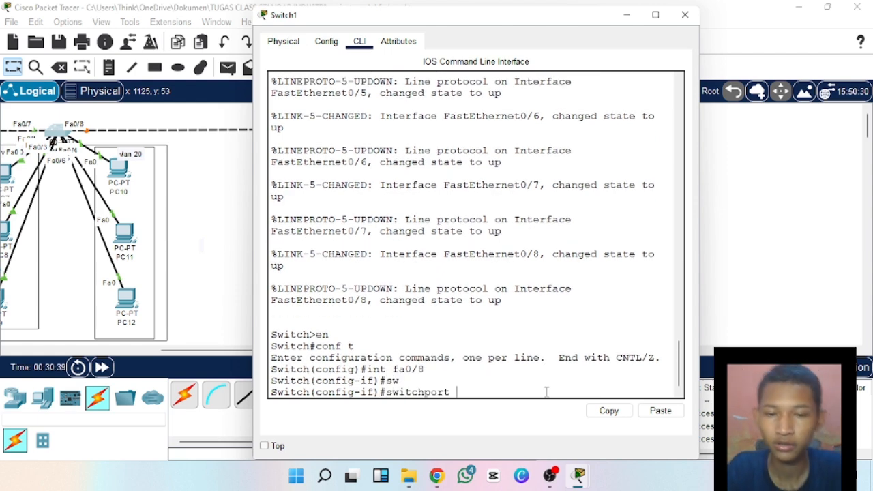
pyautogui.write('mode ')
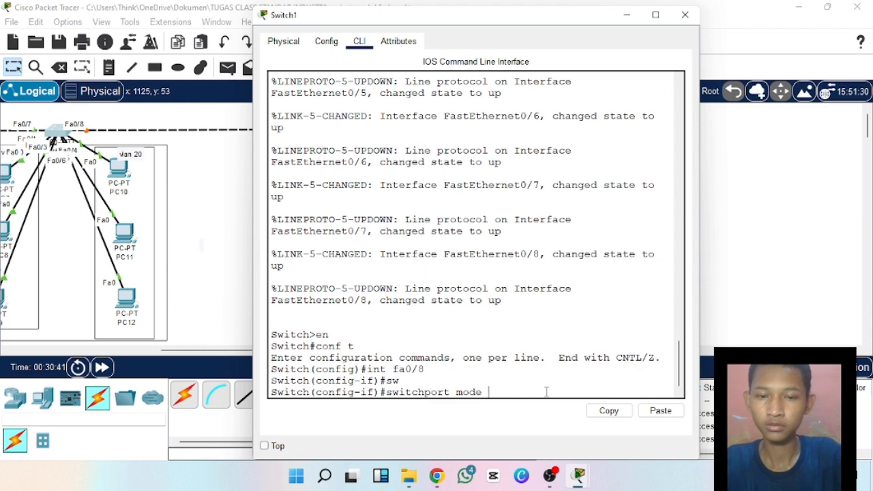
pyautogui.write('trunk')
pyautogui.press('Return')
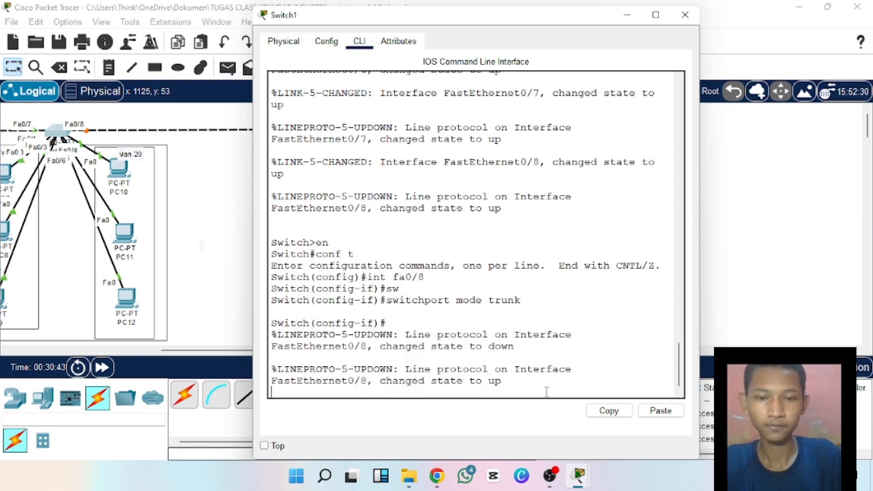
pyautogui.press('Return')
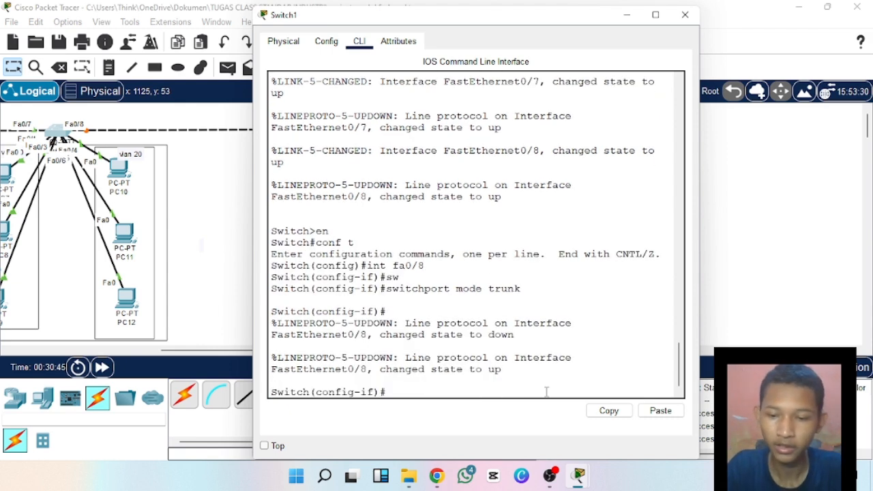
pyautogui.write('ex')
pyautogui.press('Return')
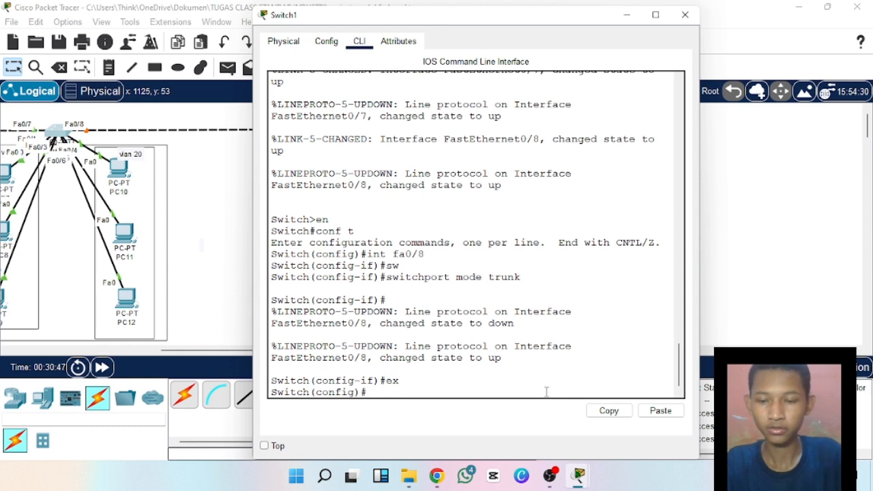
# Check Switch1's trunk interfaces with do show int trunk and examine the Fa0/8 entry.
pyautogui.write('do sho')
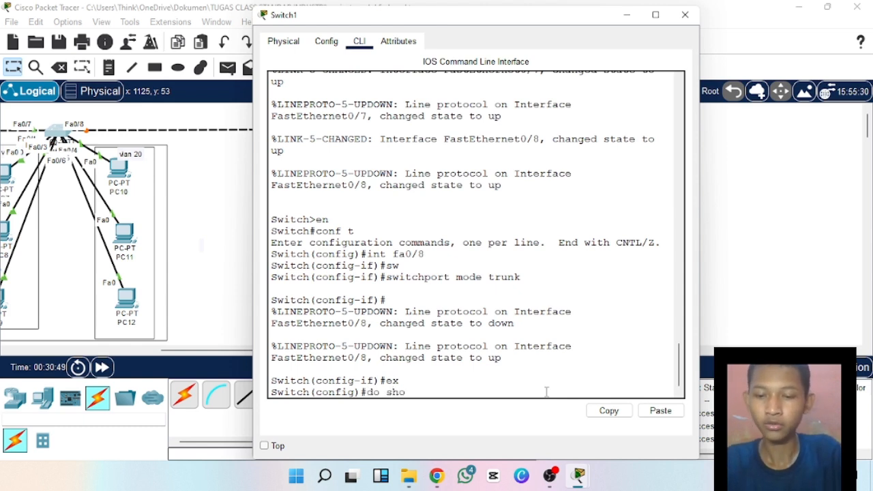
pyautogui.write('w ')
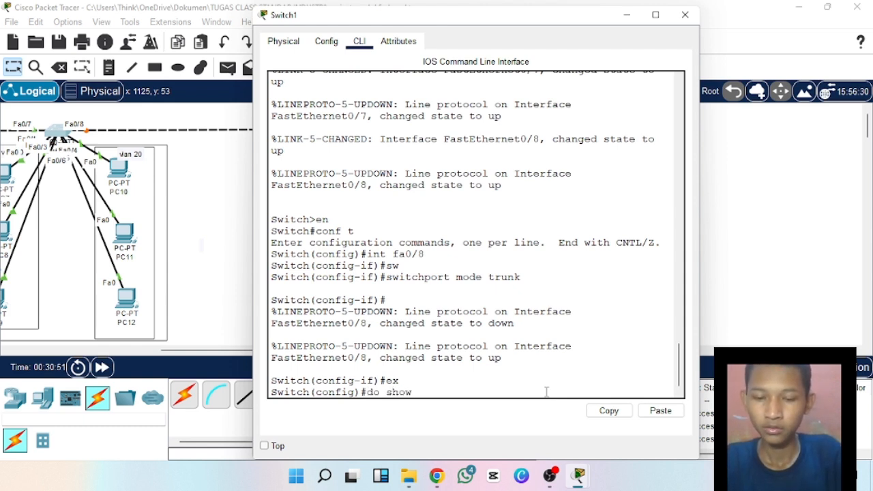
pyautogui.write('vlan')
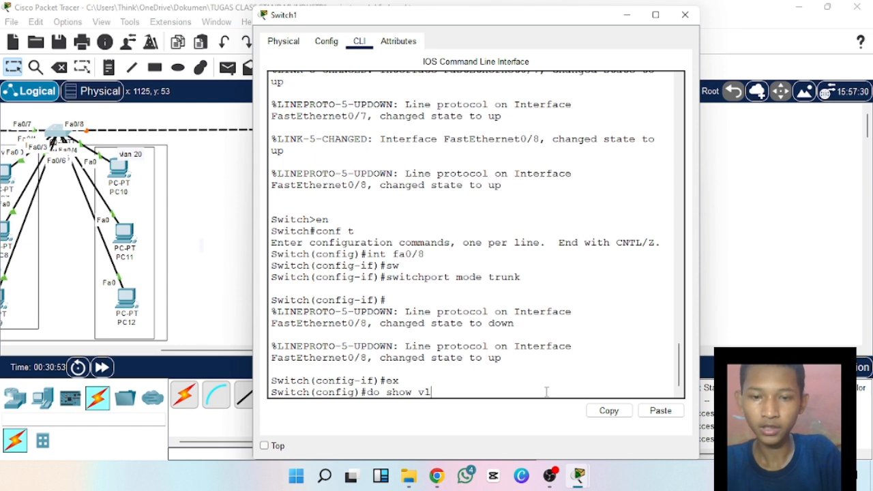
pyautogui.press('BackSpace')
pyautogui.press('BackSpace')
pyautogui.press('BackSpace')
pyautogui.press('BackSpace')
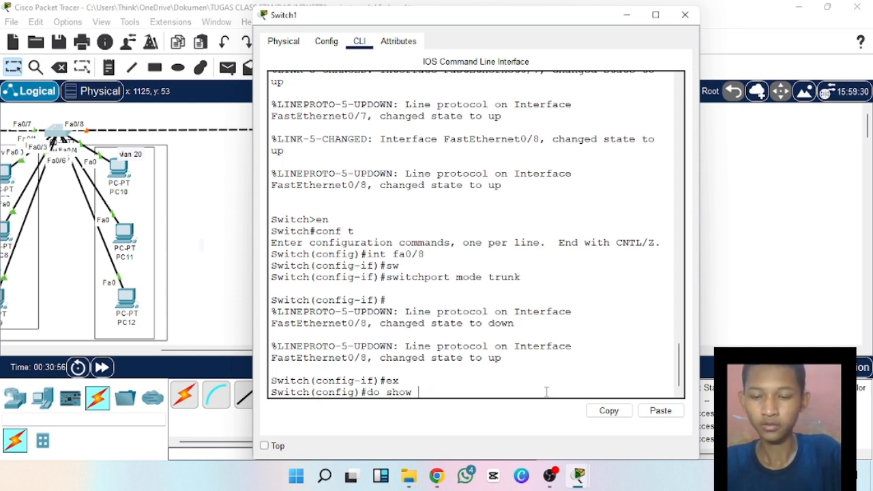
pyautogui.write('int')
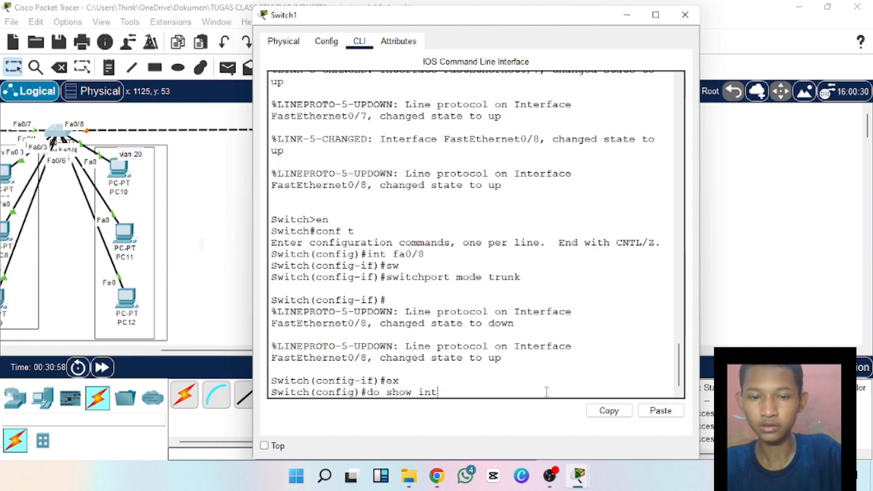
pyautogui.write(' trunk')
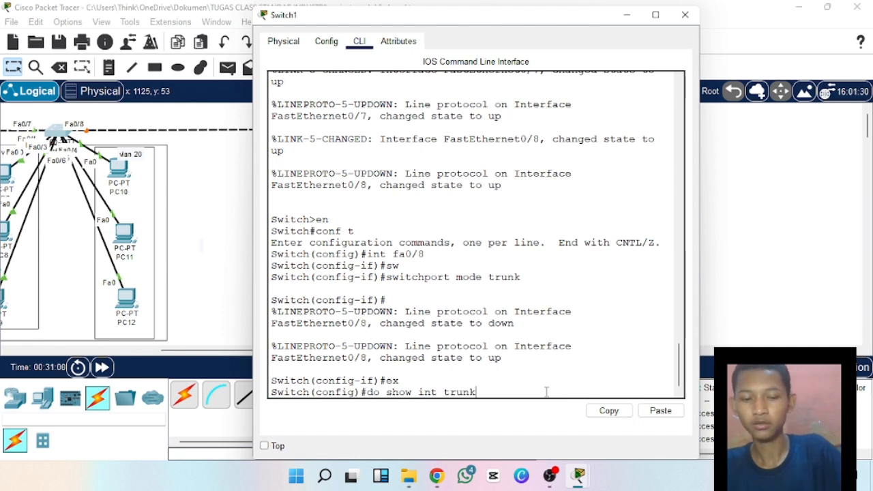
pyautogui.press('Return')
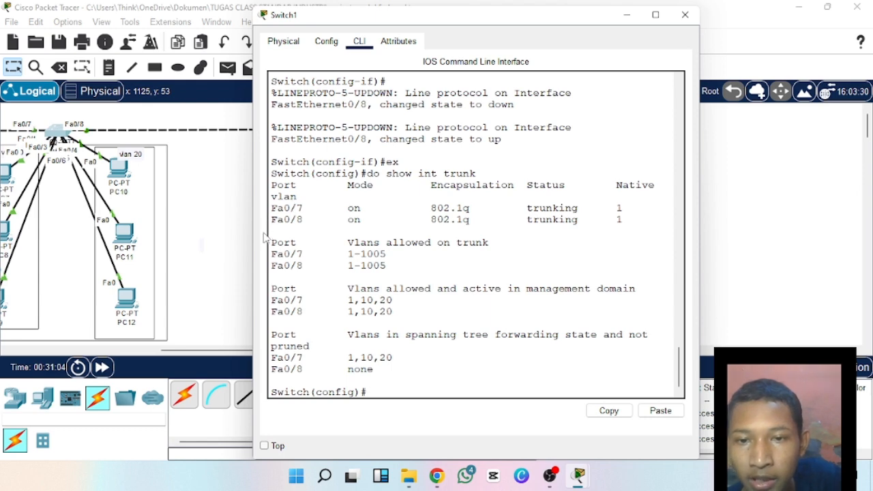
pyautogui.moveTo(303, 220); pyautogui.dragTo(307, 222)
pyautogui.click(309, 221)
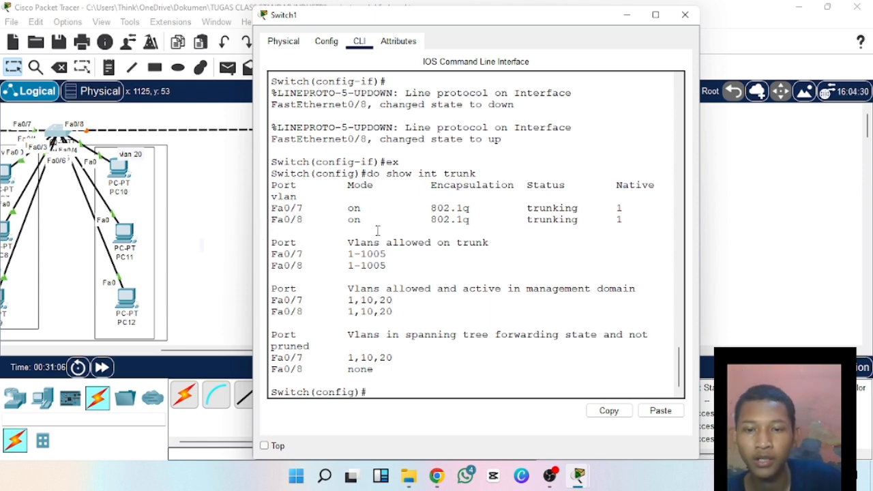
# Close Switch1's window and bring up the command prompt of Switch2, the switch connecting PC13 to PC18.
pyautogui.moveTo(582, 6); pyautogui.dragTo(592, 87)
pyautogui.click(687, 98)
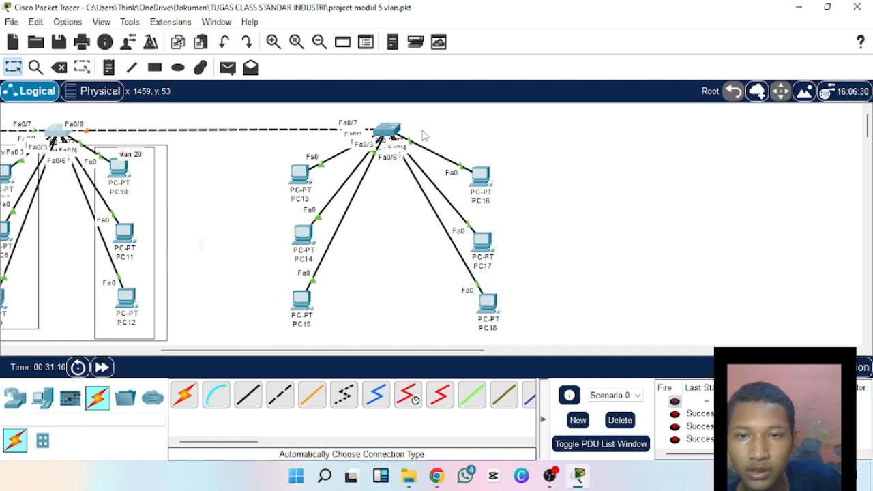
pyautogui.click(383, 131)
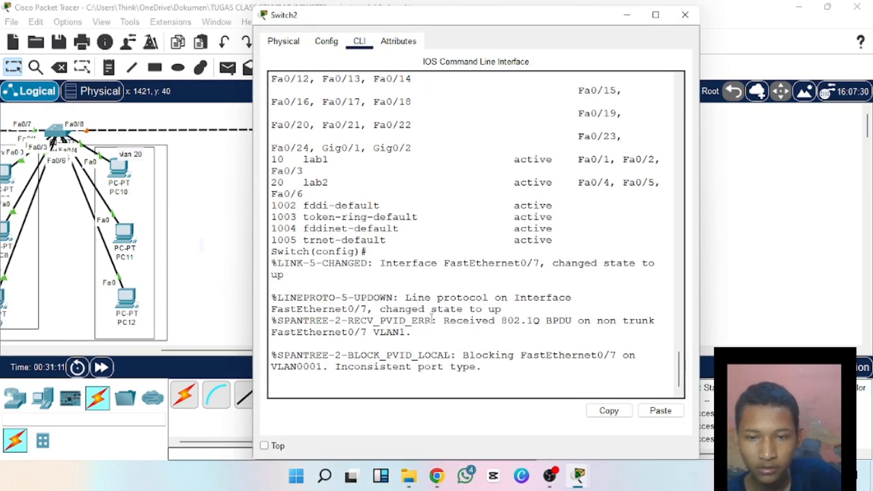
pyautogui.press('Return')
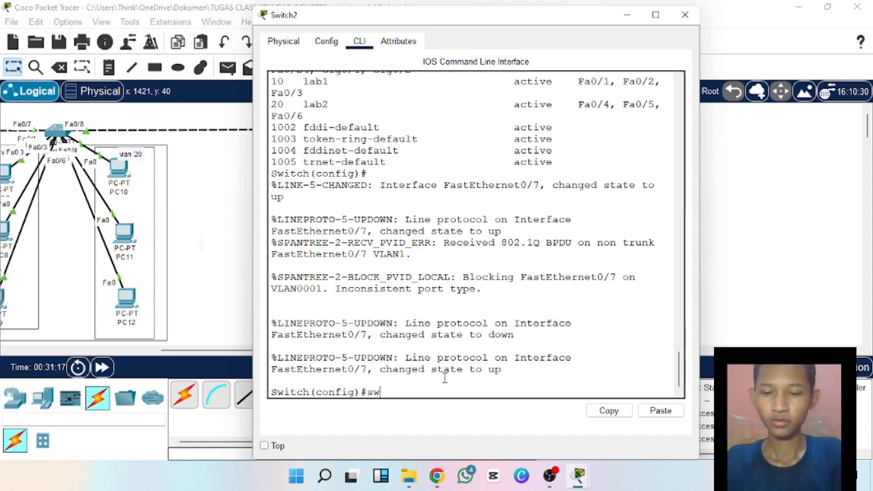
pyautogui.press('Tab')
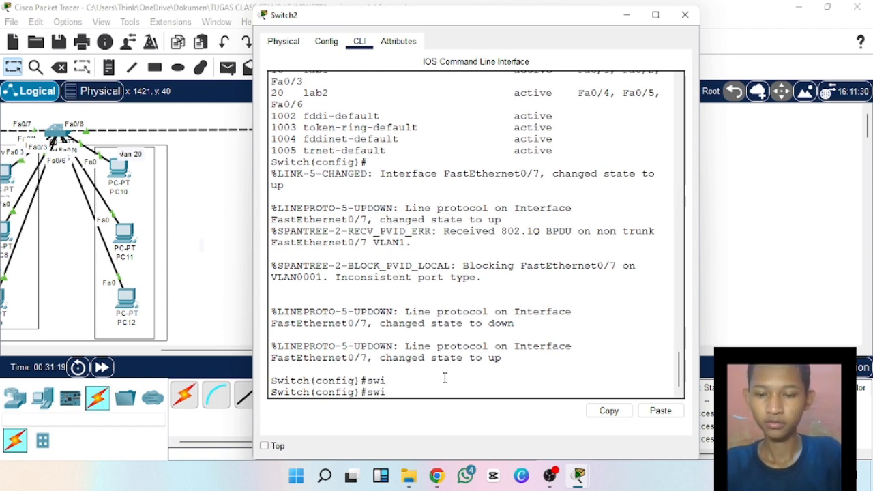
pyautogui.write('t')
pyautogui.press('Tab')
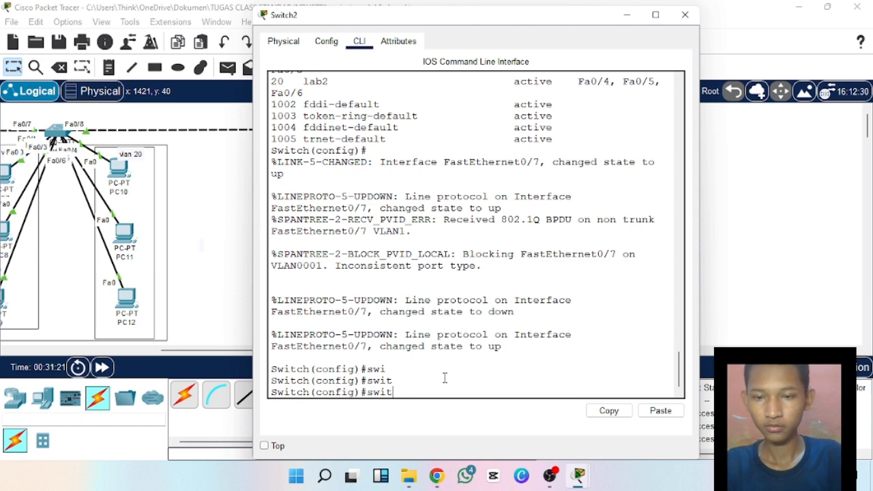
pyautogui.press('BackSpace')
pyautogui.press('BackSpace')
pyautogui.press('BackSpace')
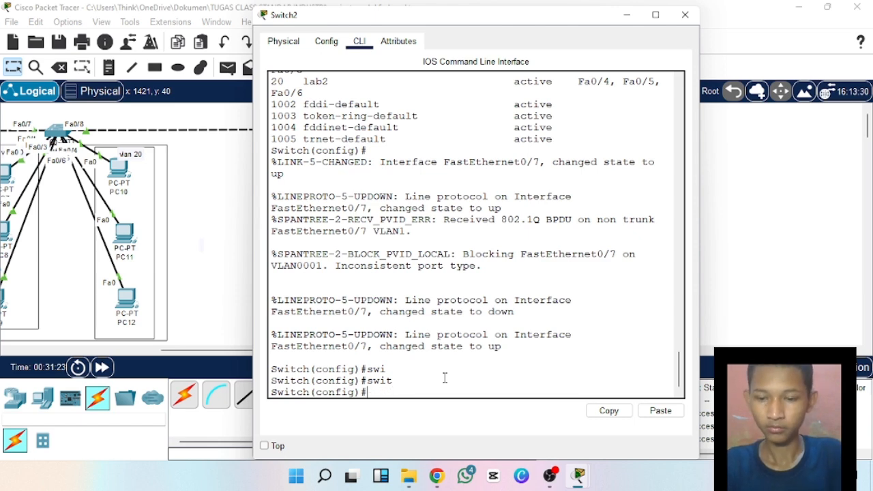
# Exit Switch2's global configuration mode with ex and re-enter it with conf t.
pyautogui.write('ex')
pyautogui.press('Return')
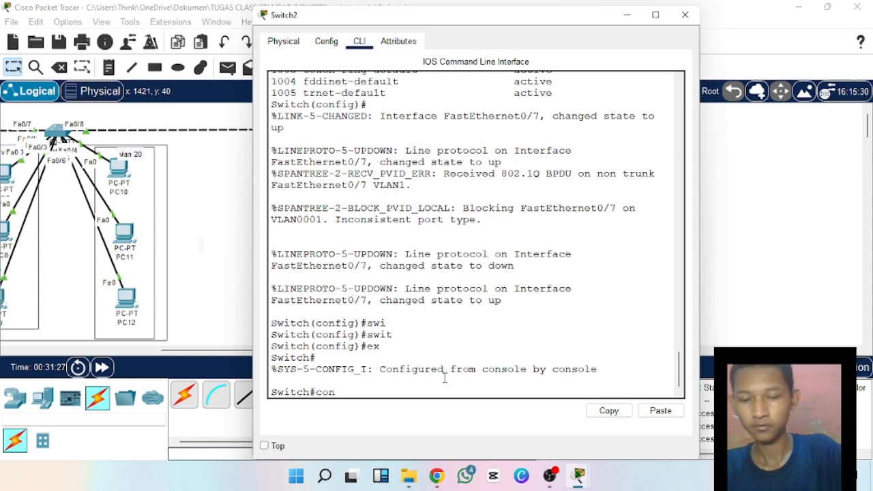
pyautogui.write('conf t')
pyautogui.press('Return')
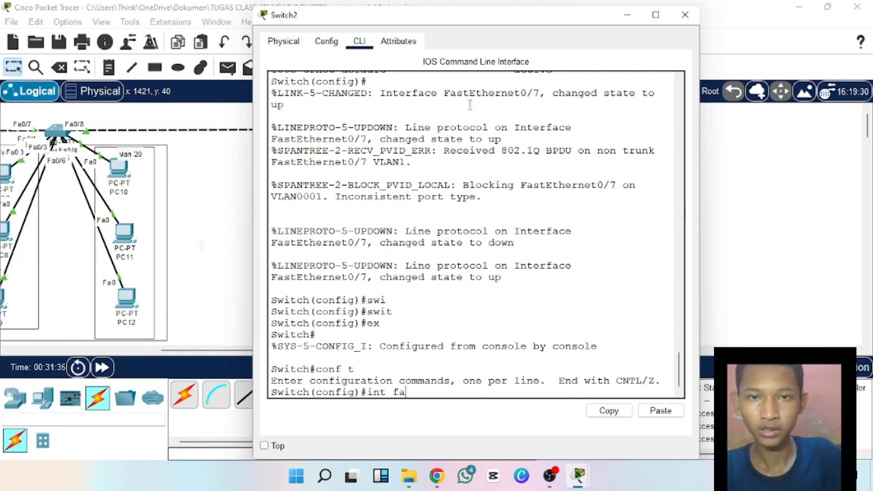
# Enter interface configuration for port fa0/7 on Switch2 with int fa0/7, consulting the topology and earlier commands for the port.
pyautogui.moveTo(498, 16); pyautogui.dragTo(485, 162)
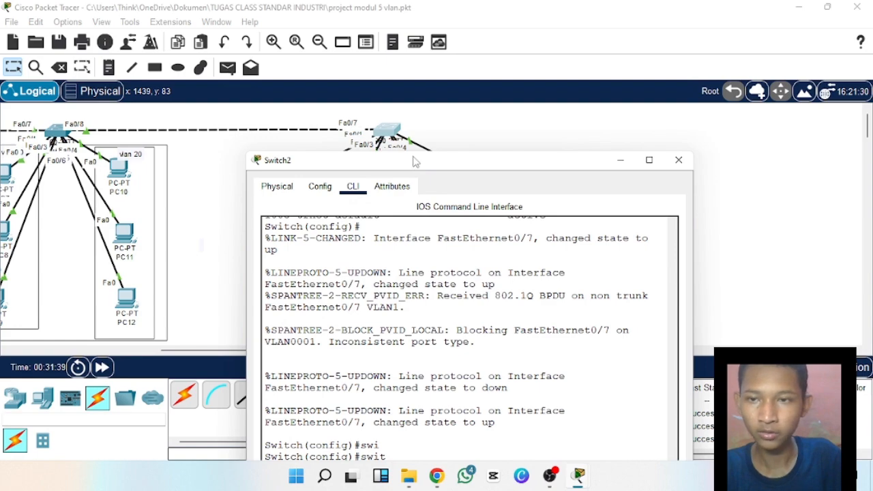
pyautogui.moveTo(414, 158); pyautogui.dragTo(414, 2)
pyautogui.moveTo(485, 5); pyautogui.dragTo(494, 59)
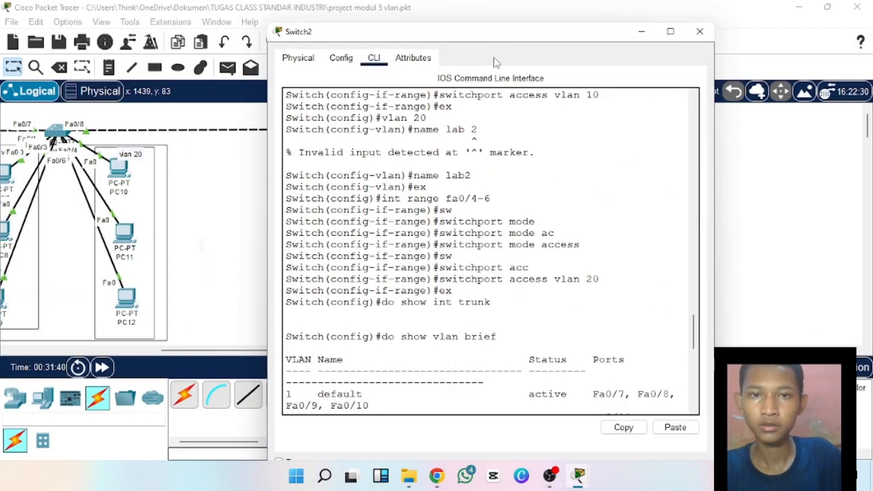
pyautogui.scroll(-10, 401, 387)
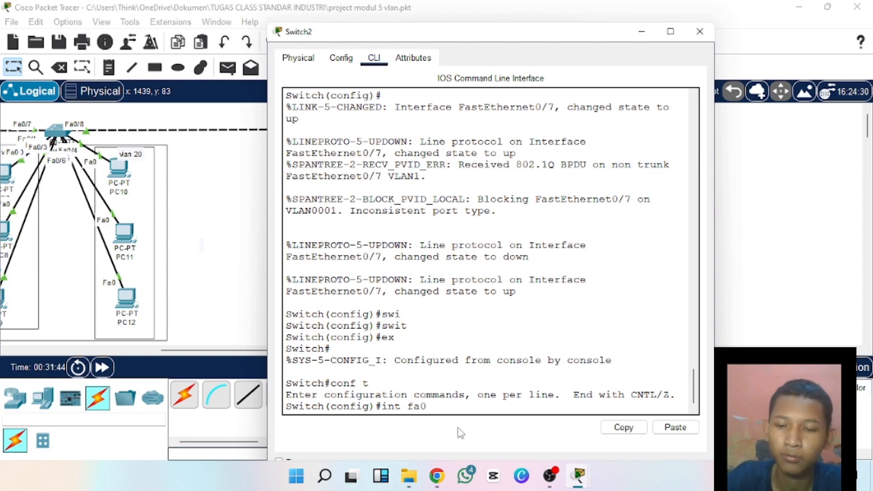
pyautogui.press('Return')
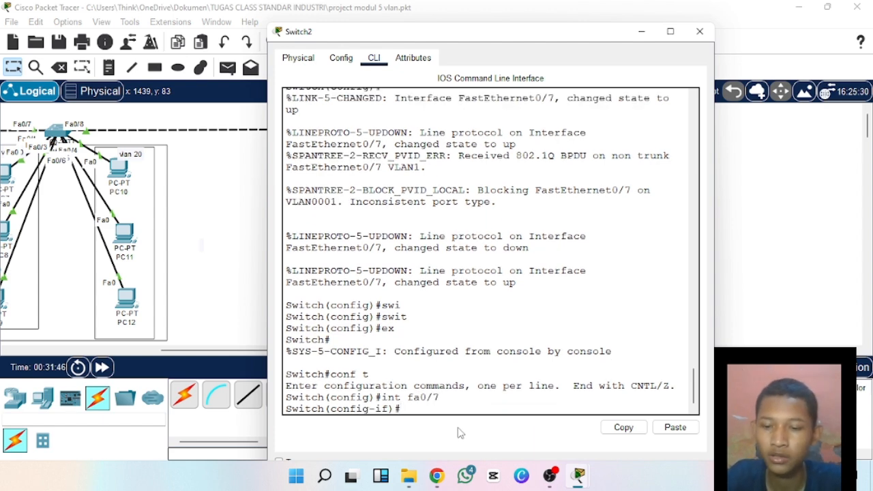
# Set port fa0/7 on Switch2 to access mode with switchport mode access.
pyautogui.write('sw')
pyautogui.press('Tab')
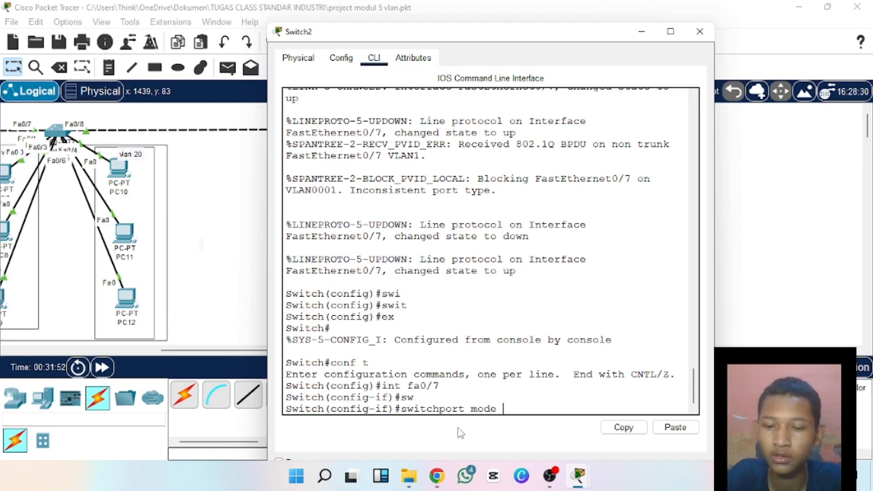
pyautogui.write('mode acc')
pyautogui.press('Tab')
pyautogui.press('Return')
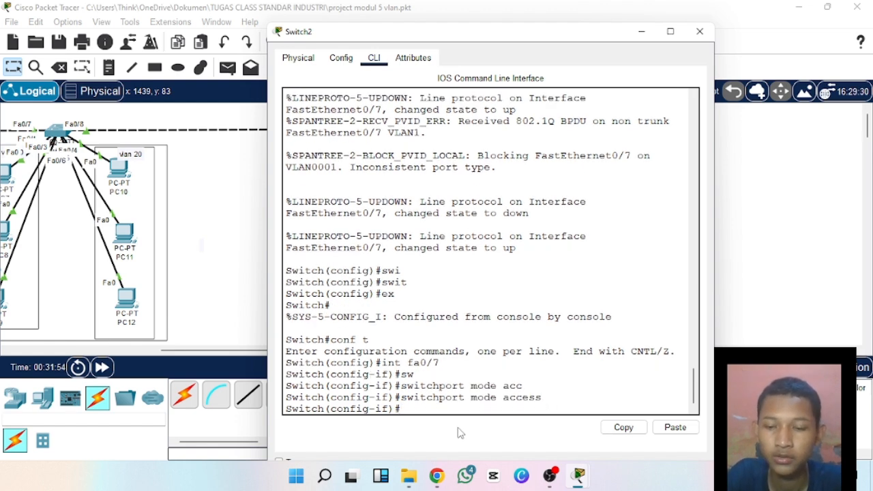
# Set port fa0/7 on Switch2 to trunk mode with switchport mode trunk.
pyautogui.write('sw')
pyautogui.press('Tab')
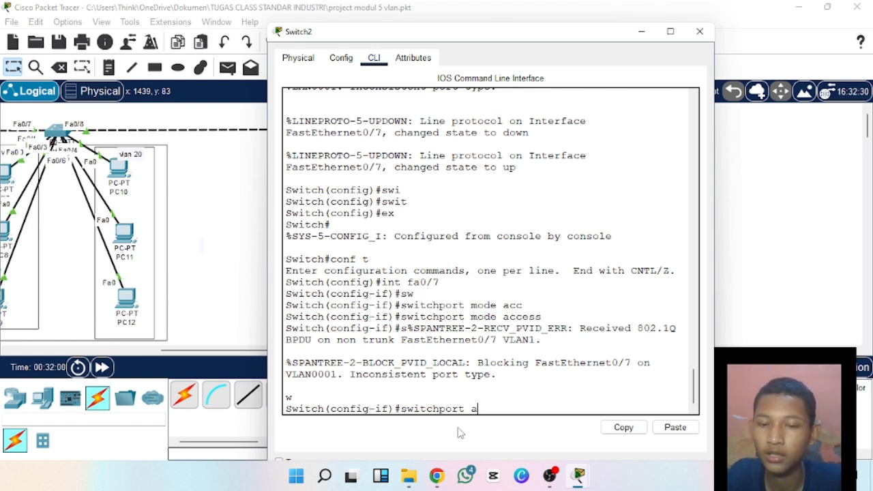
pyautogui.press('BackSpace')
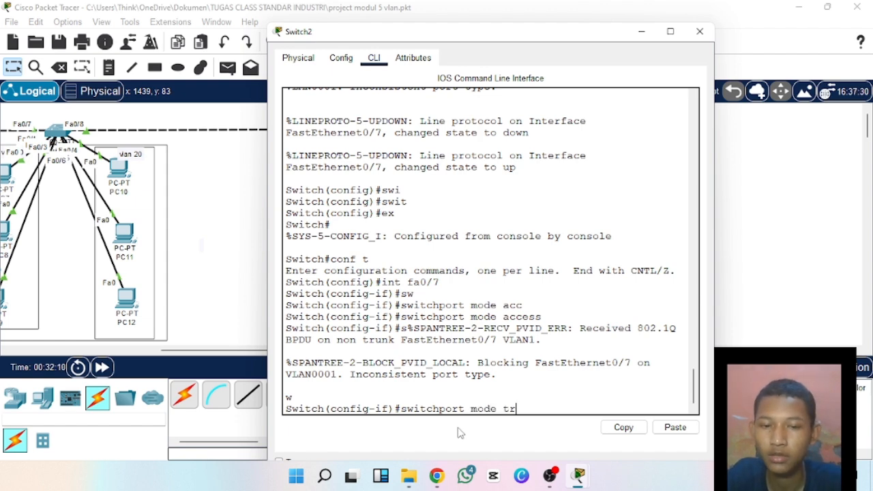
pyautogui.press('Tab')
pyautogui.press('Return')
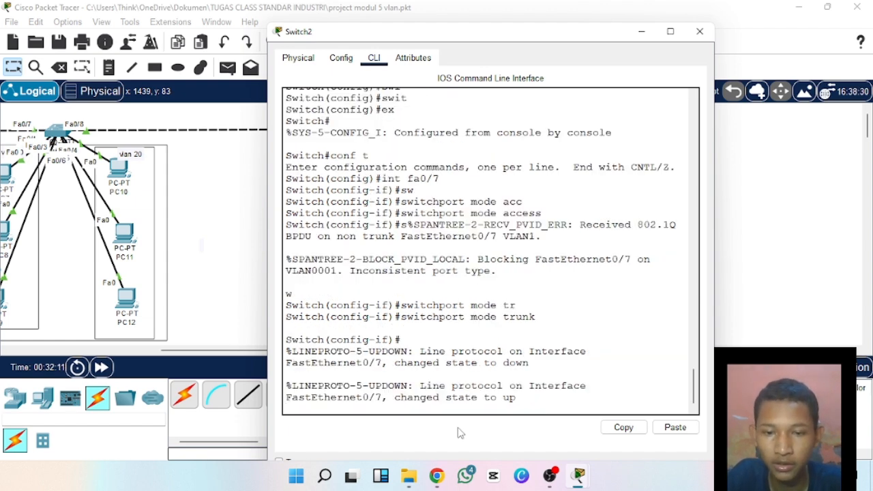
pyautogui.press('Return')
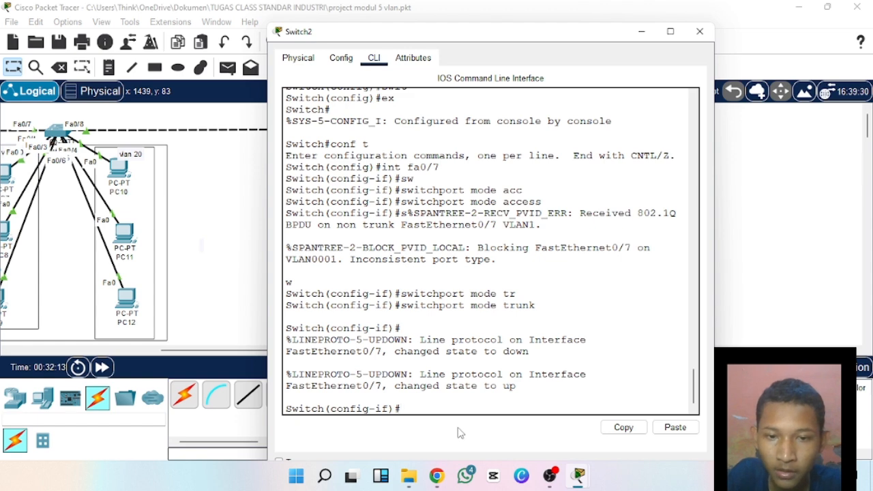
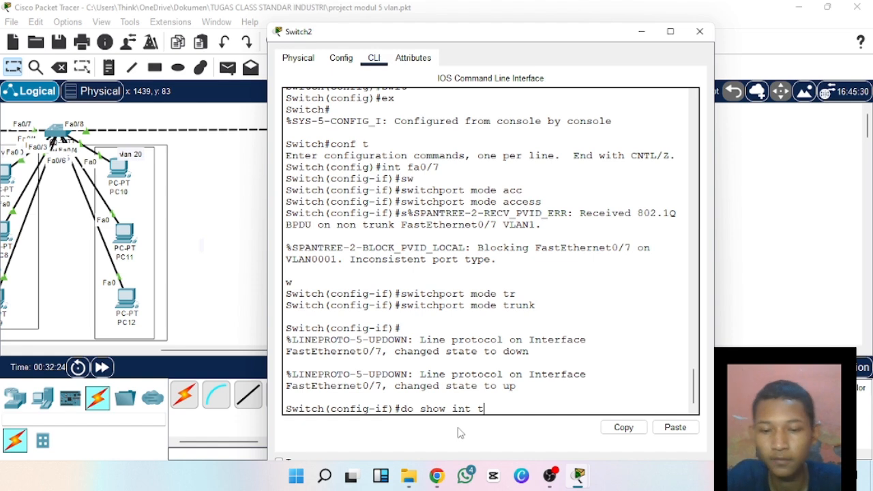
# Run do show int trunk on Switch2 to examine its trunk ports, and minimize the switch window.
pyautogui.press('Tab')
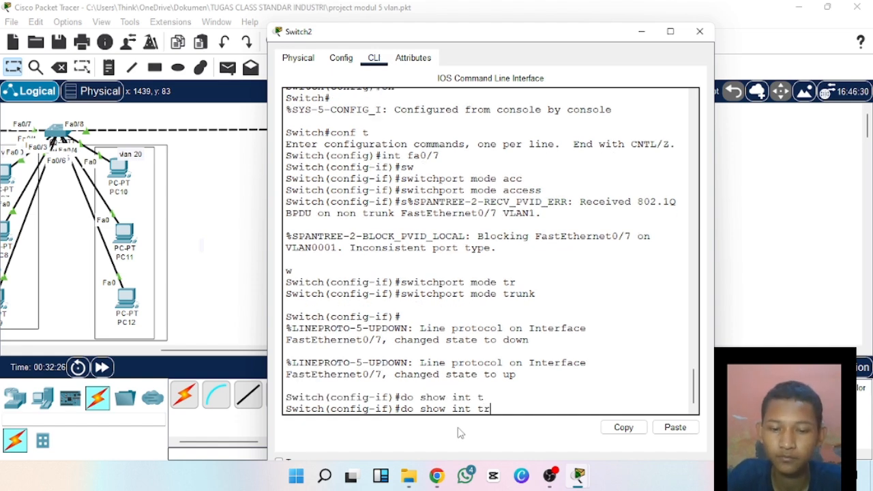
pyautogui.write('runk')
pyautogui.press('Return')
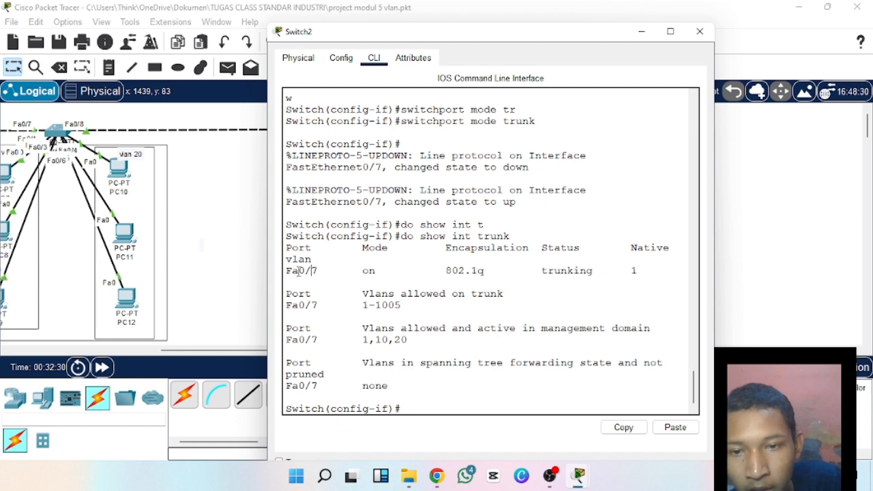
pyautogui.moveTo(293, 270); pyautogui.dragTo(408, 264)
pyautogui.click(347, 270)
pyautogui.click(412, 264)
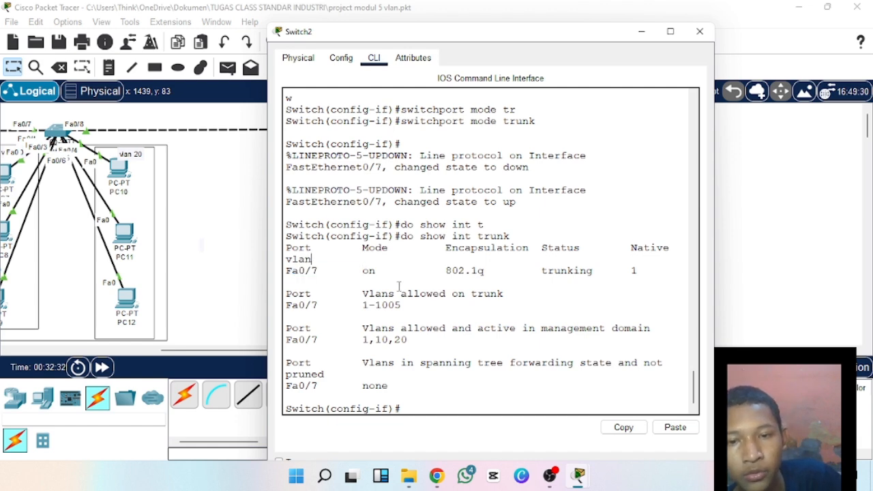
pyautogui.click(640, 32)
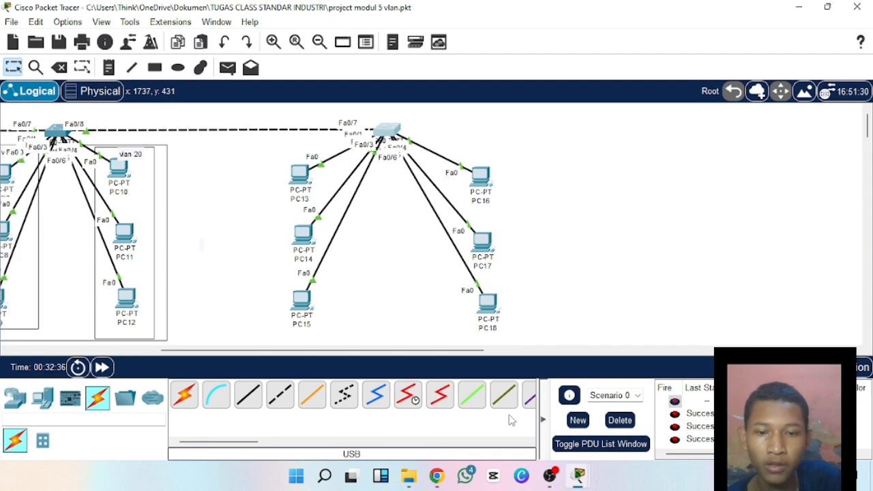
# Send a simple PDU from PC13 to PC14 and clear the PDU list of Scenario 0.
pyautogui.moveTo(481, 351); pyautogui.dragTo(371, 354)
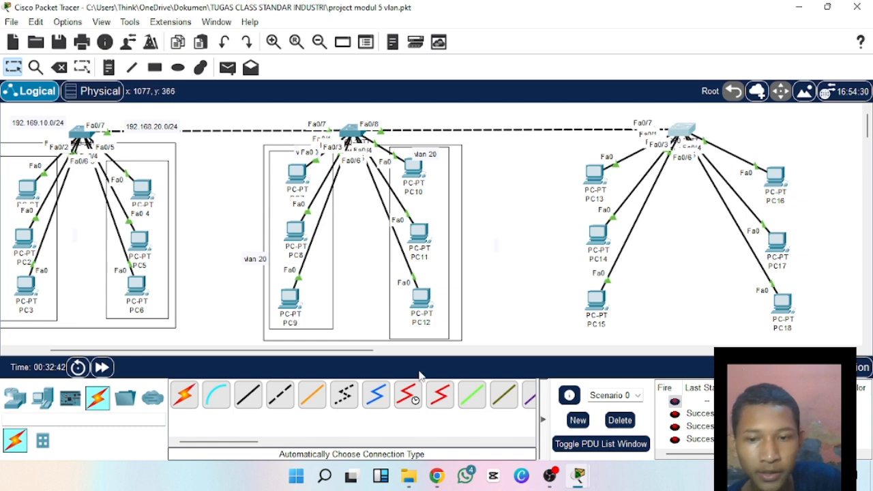
pyautogui.click(227, 67)
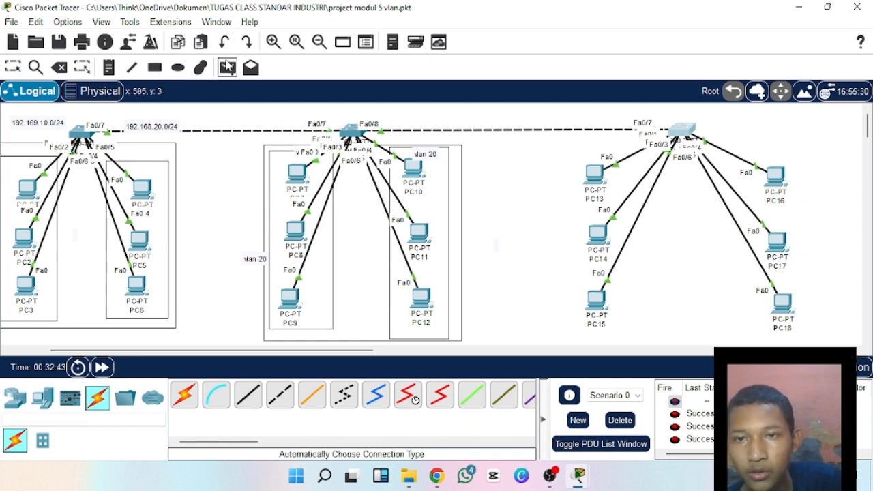
pyautogui.click(597, 176)
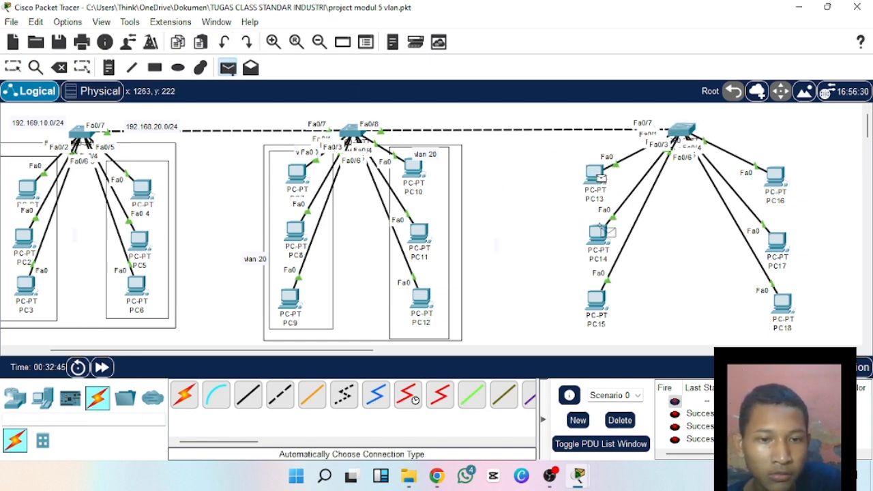
pyautogui.click(603, 235)
pyautogui.click(620, 420)
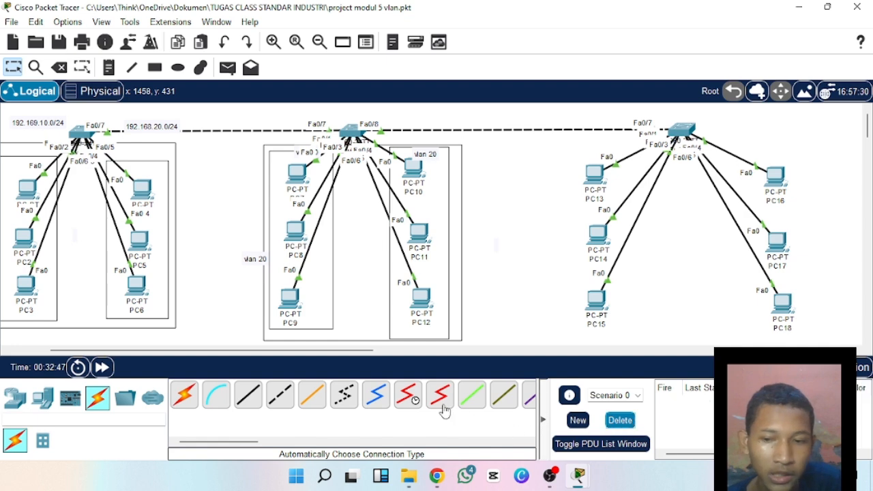
# Test connectivity within each VLAN of the third switch by sending simple PDUs from PC13 to PC14 and from PC16 to PC17.
pyautogui.click(227, 67)
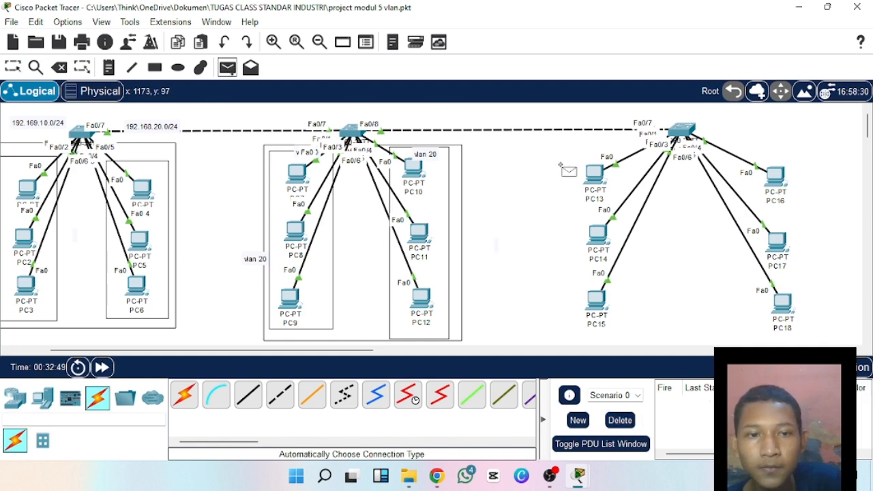
pyautogui.click(597, 175)
pyautogui.click(598, 235)
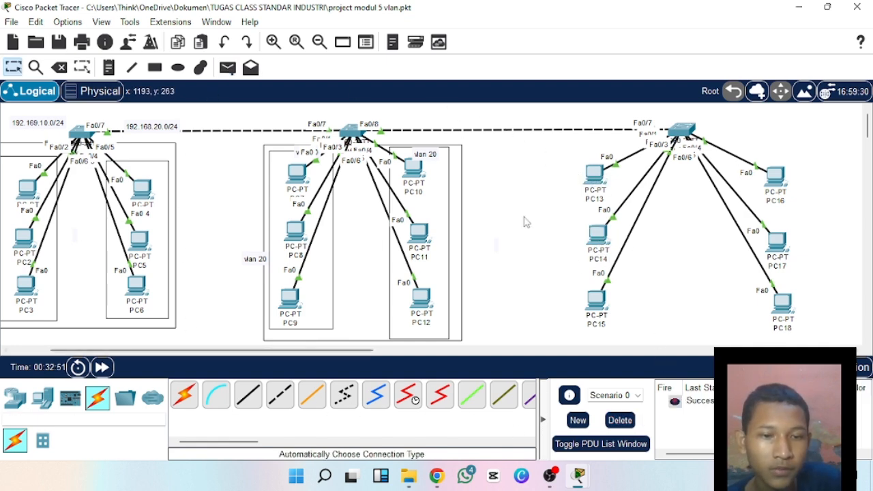
pyautogui.click(227, 67)
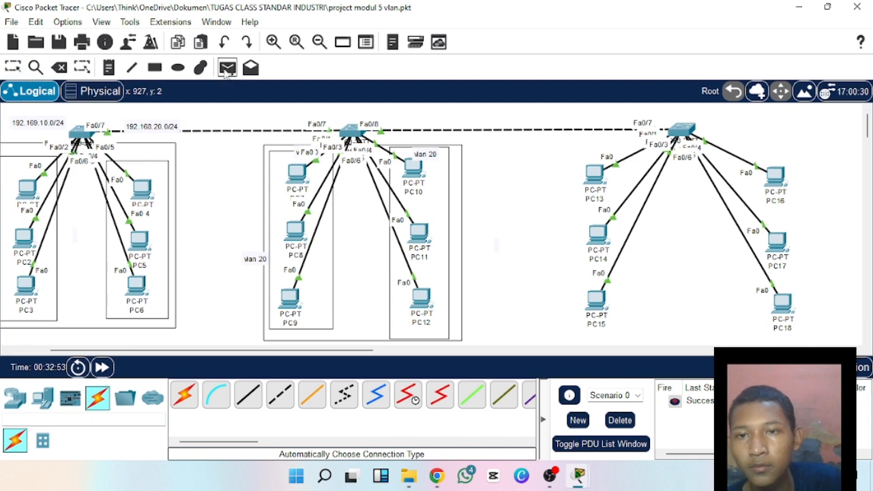
pyautogui.click(776, 176)
pyautogui.click(777, 240)
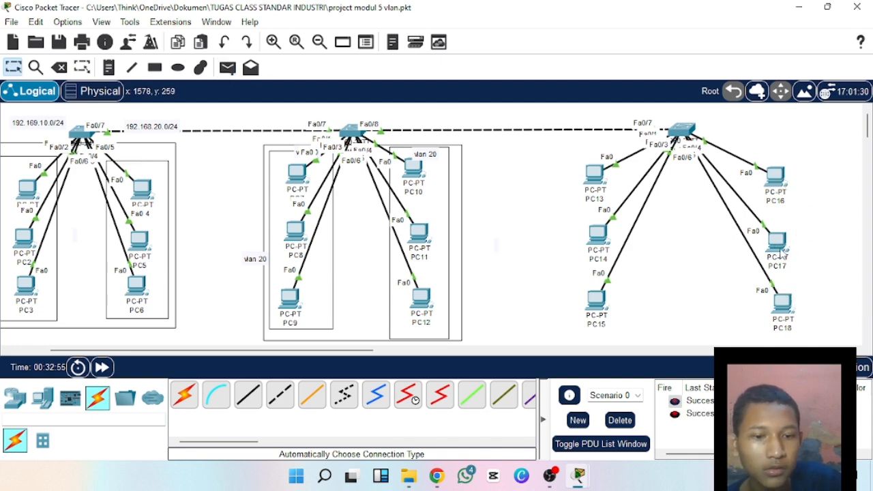
# Test connectivity across switches with simple PDUs from PC16 to PC10 and from PC4 to PC16, and clear the scenario's PDU list.
pyautogui.click(228, 67)
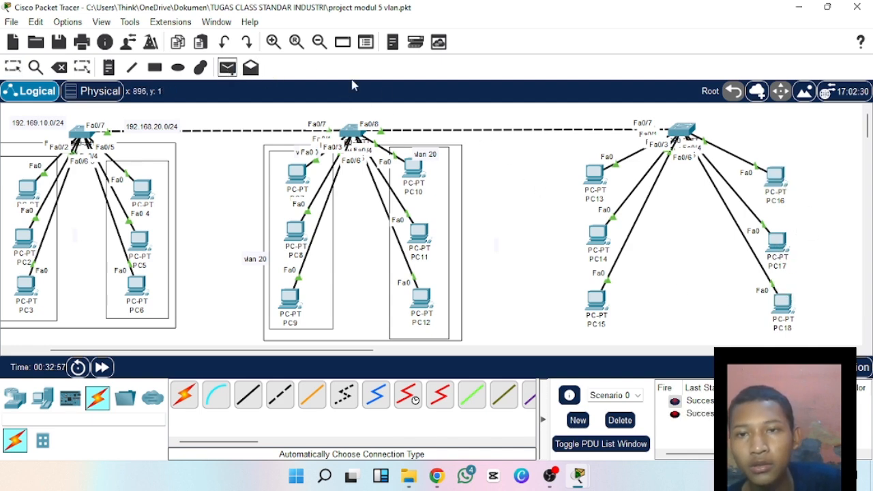
pyautogui.click(778, 179)
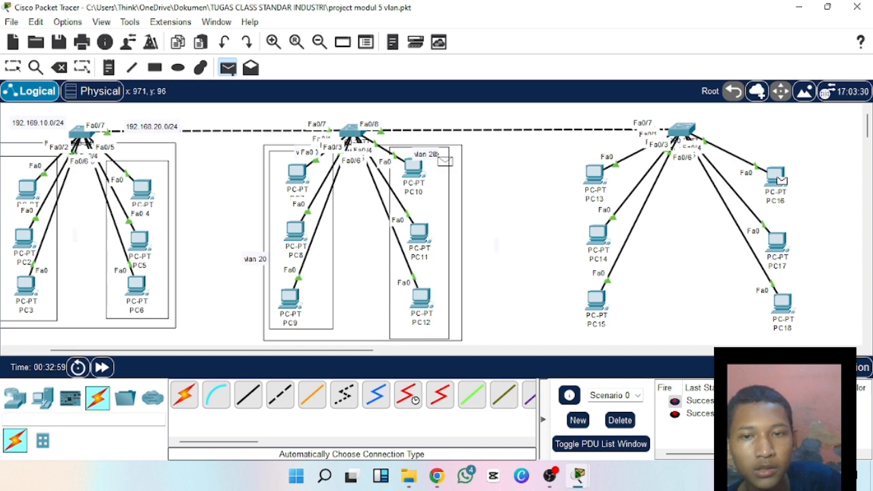
pyautogui.click(414, 167)
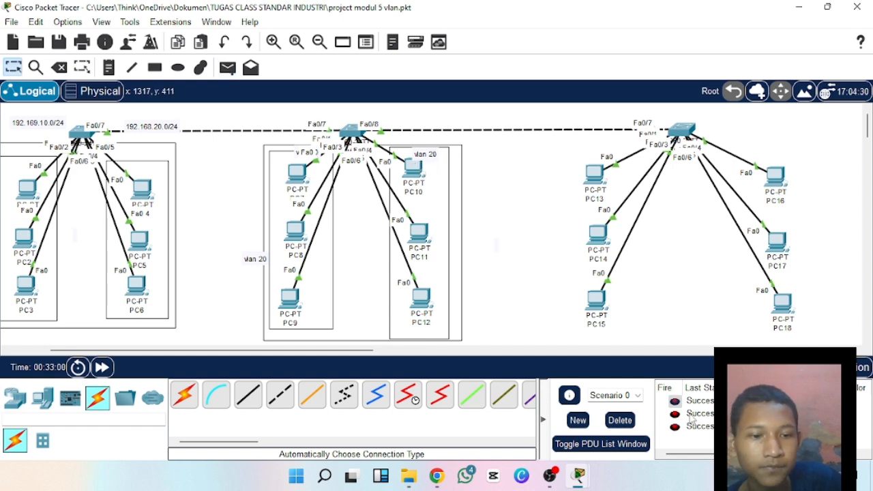
pyautogui.click(228, 68)
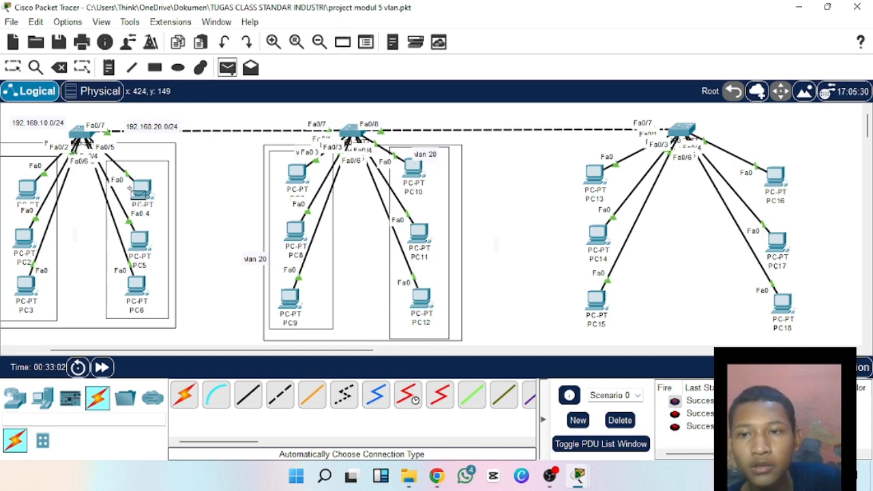
pyautogui.click(142, 195)
pyautogui.click(777, 178)
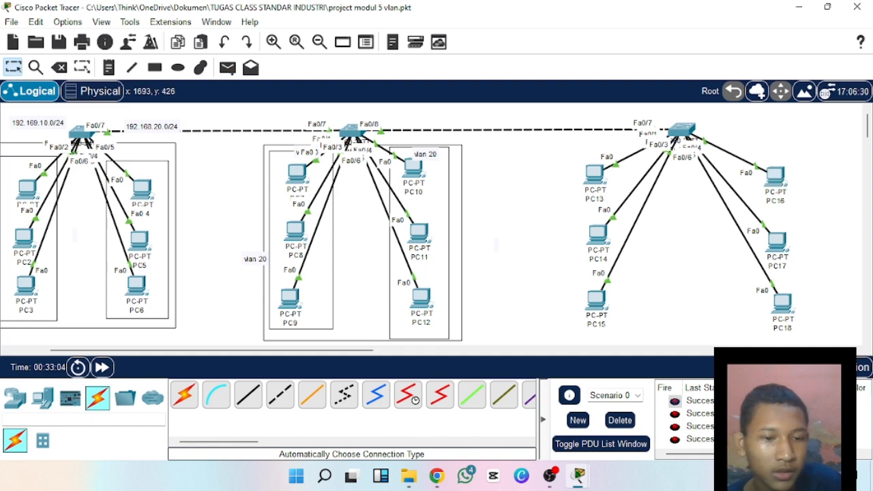
pyautogui.click(630, 421)
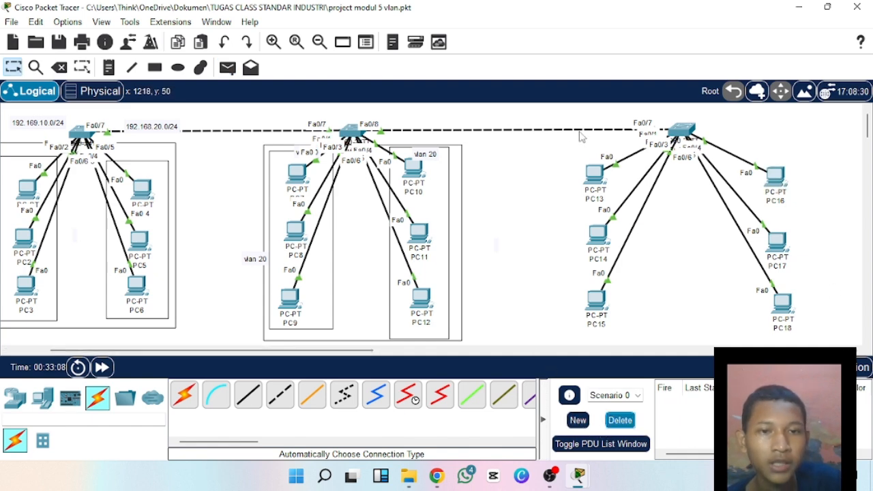
# Draw unfilled black-outlined rectangles around PC13–PC15 and PC16–PC18, plus a larger one enclosing both groups.
pyautogui.click(154, 67)
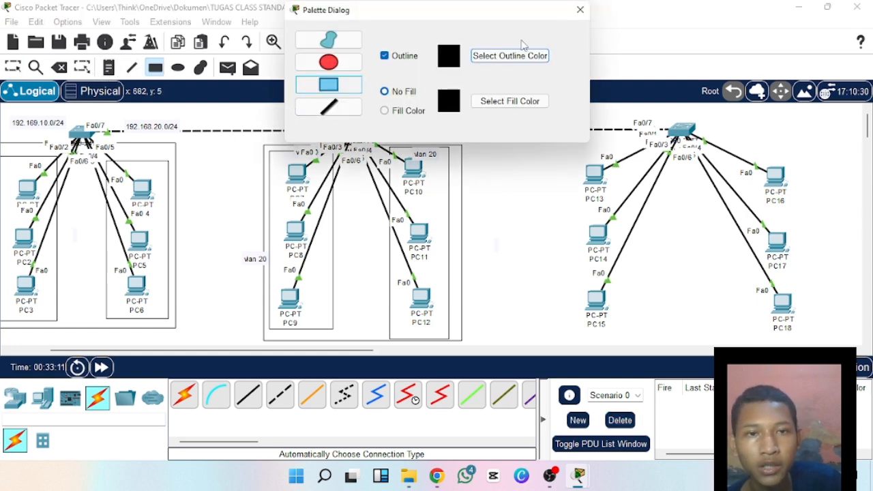
pyautogui.click(579, 9)
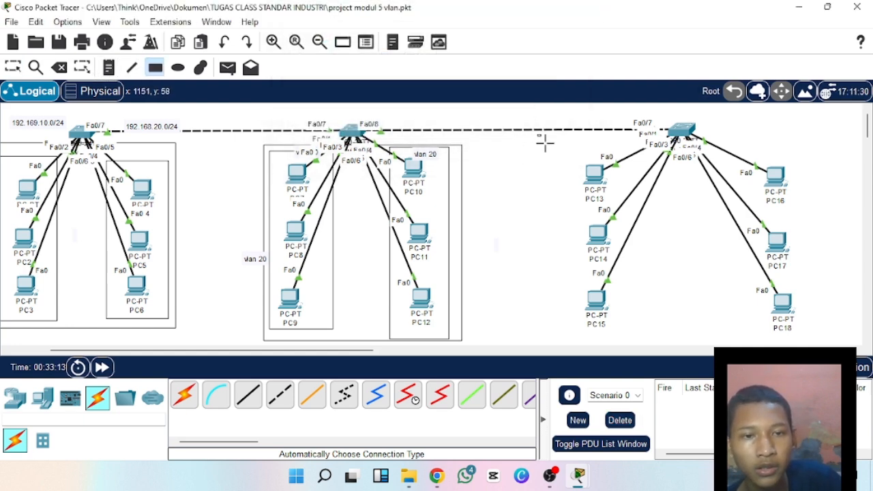
pyautogui.moveTo(537, 134); pyautogui.dragTo(633, 343)
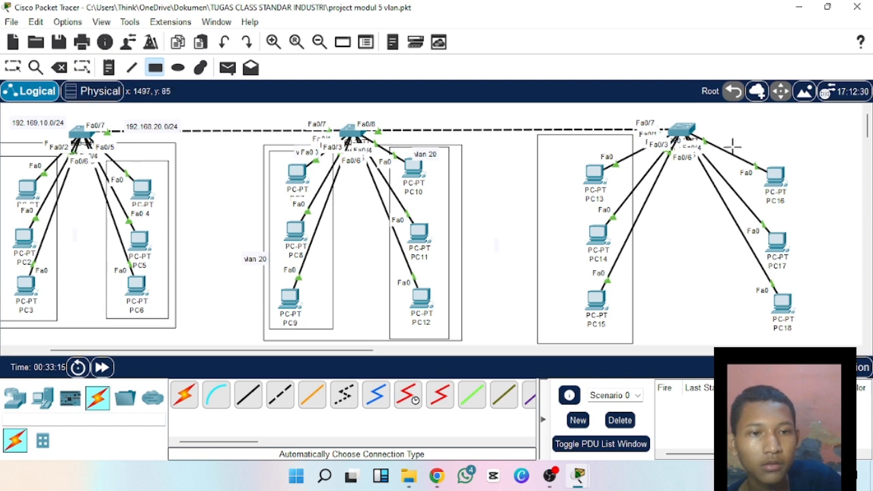
pyautogui.moveTo(729, 140); pyautogui.dragTo(810, 342)
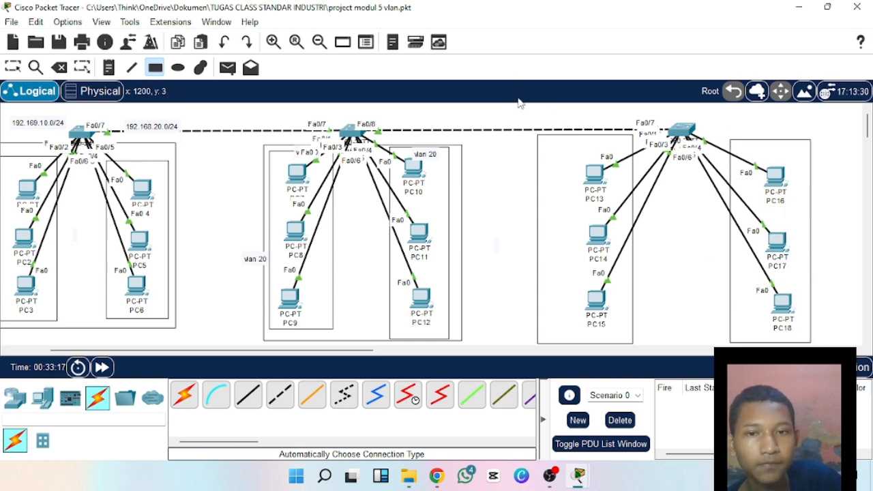
pyautogui.moveTo(534, 128); pyautogui.dragTo(819, 344)
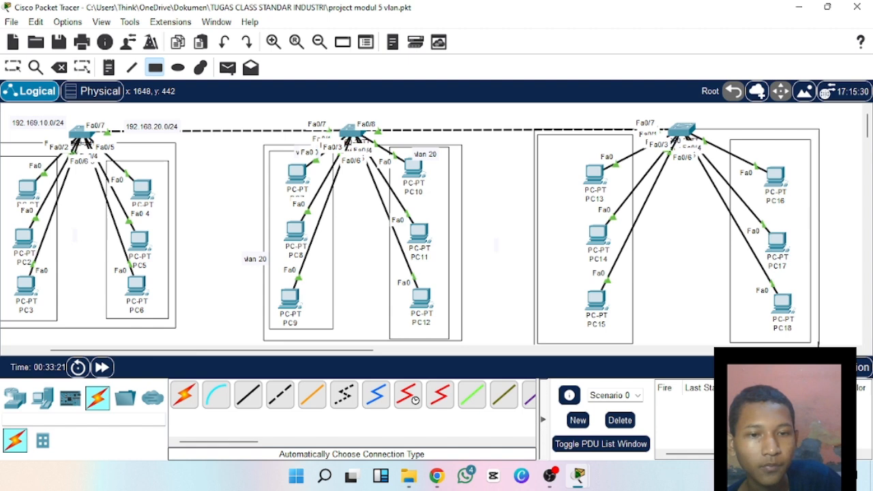
# Shift the large rectangle enclosing PC13–PC18 slightly up and to the left.
pyautogui.click(12, 66)
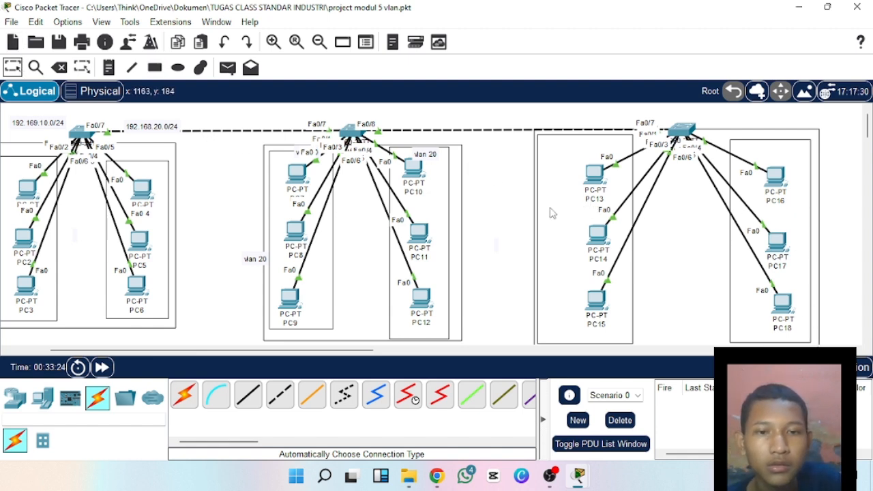
pyautogui.click(552, 214)
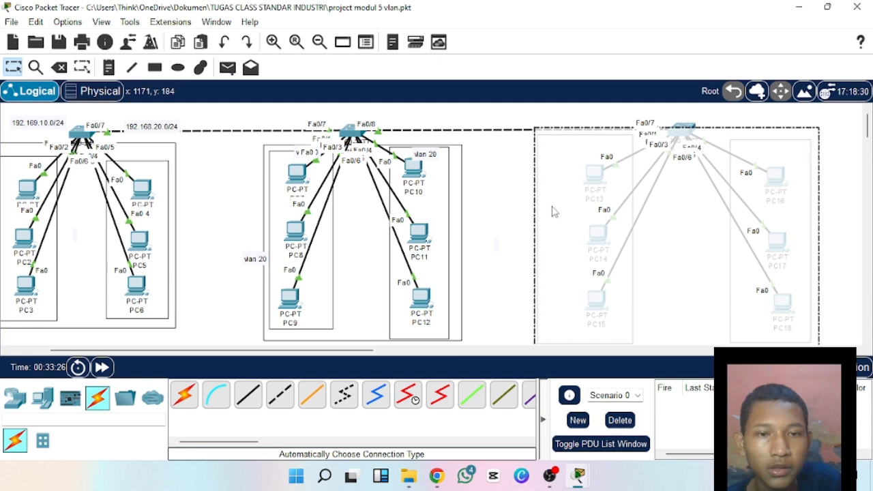
pyautogui.click(546, 206)
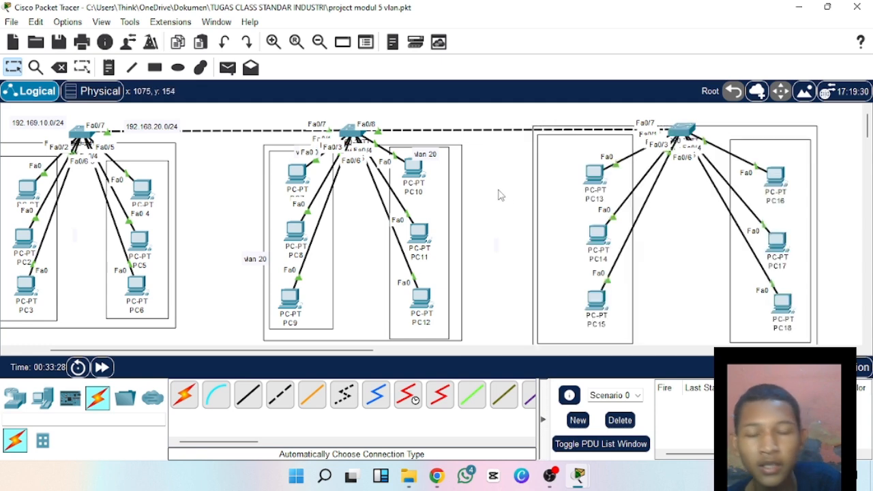
pyautogui.doubleClick(561, 232)
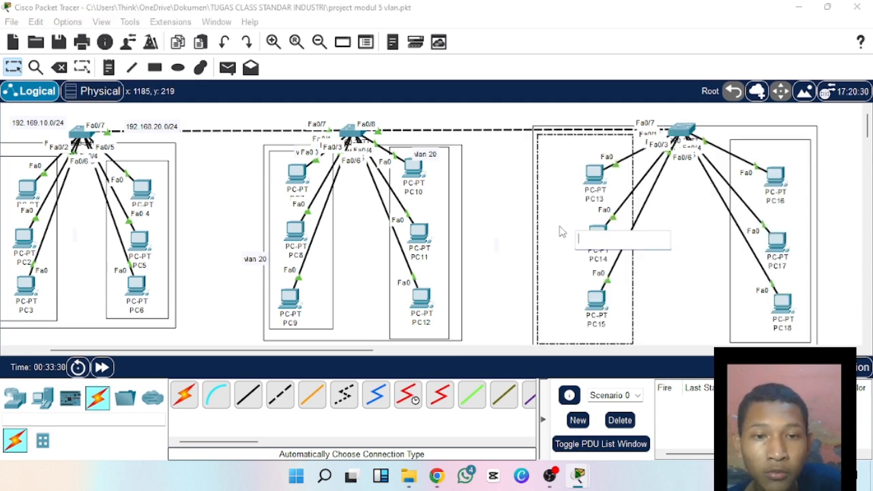
pyautogui.click(560, 232)
pyautogui.doubleClick(561, 232)
pyautogui.click(495, 199)
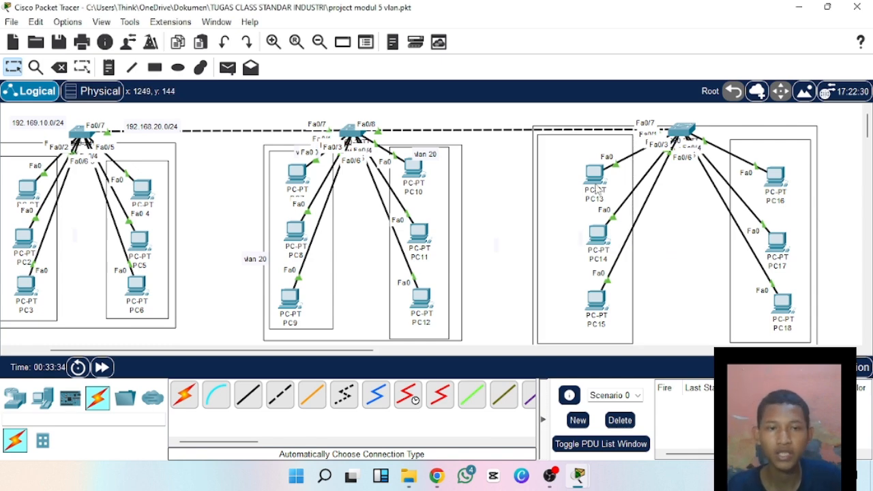
# Place a 3560-24PS multilayer switch in the empty workspace to the right of the PC16–PC18 group.
pyautogui.moveTo(366, 350); pyautogui.dragTo(518, 361)
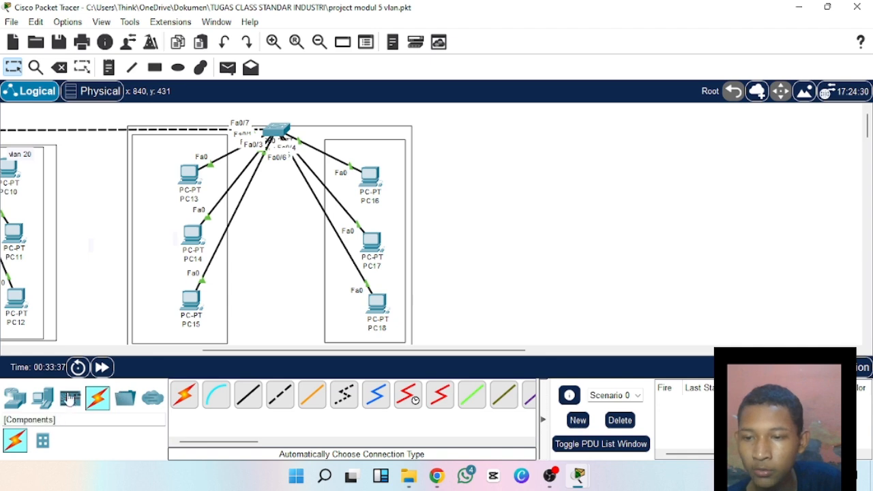
pyautogui.click(15, 398)
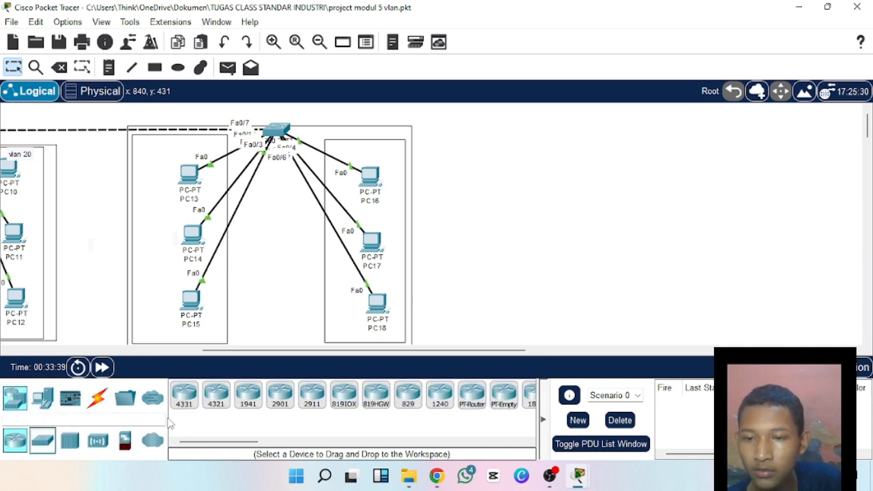
pyautogui.click(32, 445)
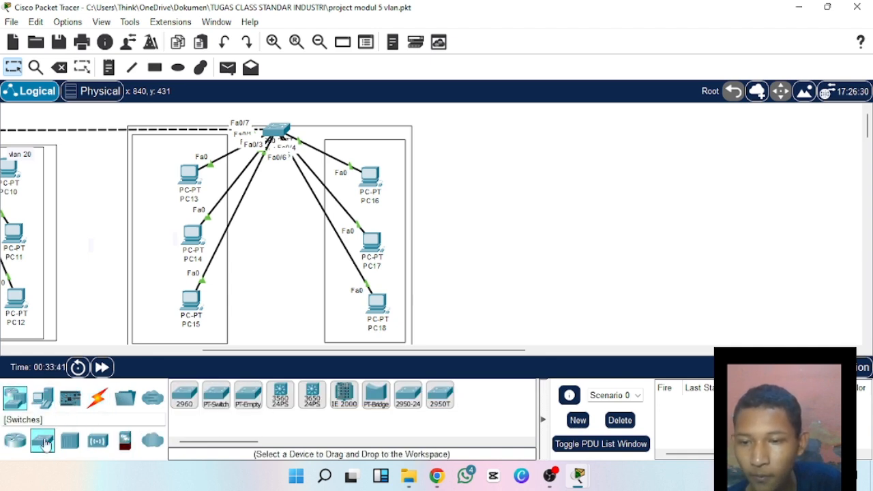
pyautogui.click(280, 401)
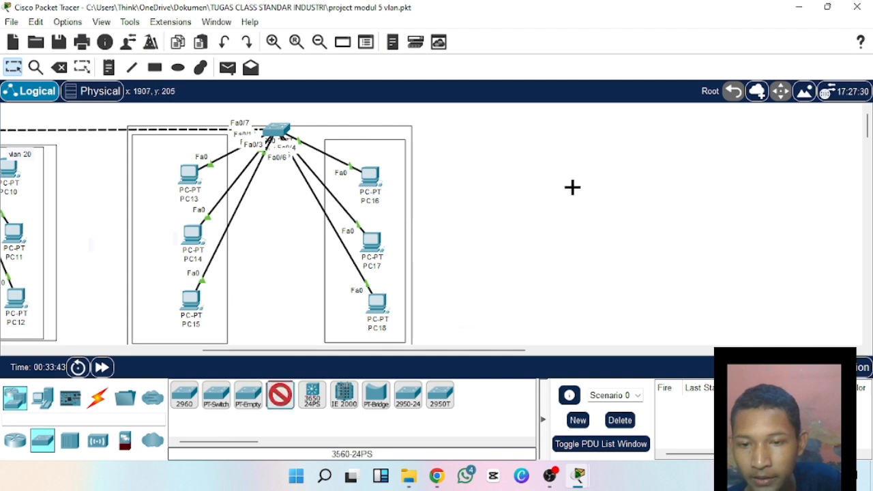
pyautogui.click(617, 168)
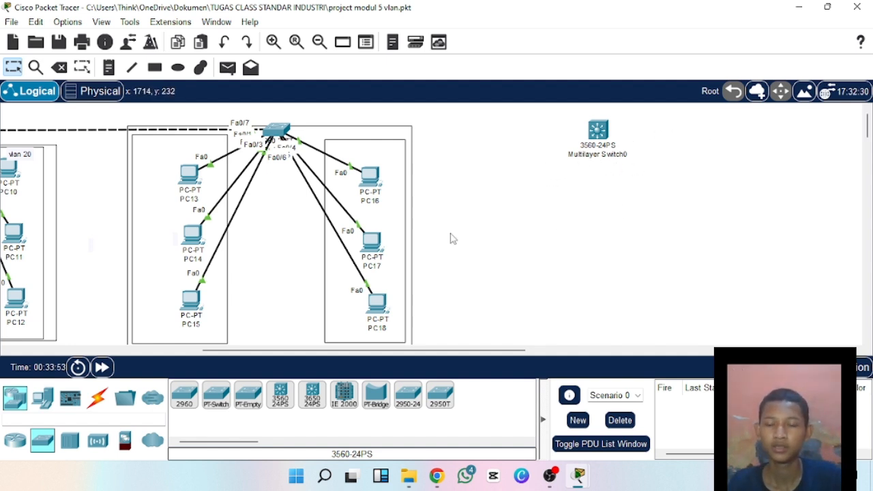
# Connect the switch above the PC13–PC18 groups to Multilayer Switch0 using the automatically chosen connection type.
pyautogui.click(98, 398)
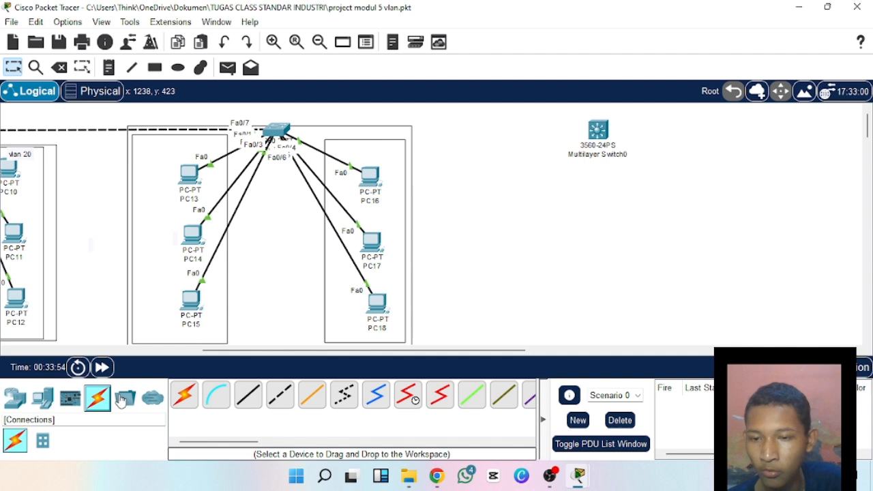
pyautogui.click(184, 396)
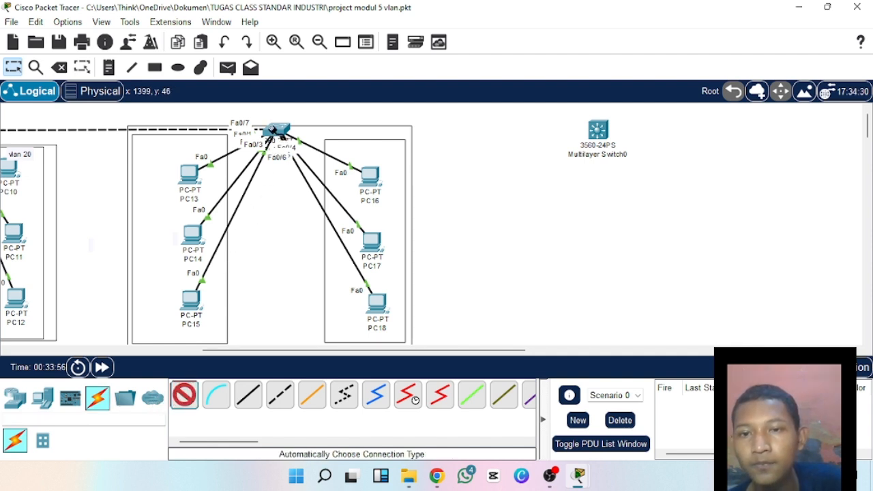
pyautogui.click(275, 129)
pyautogui.click(598, 130)
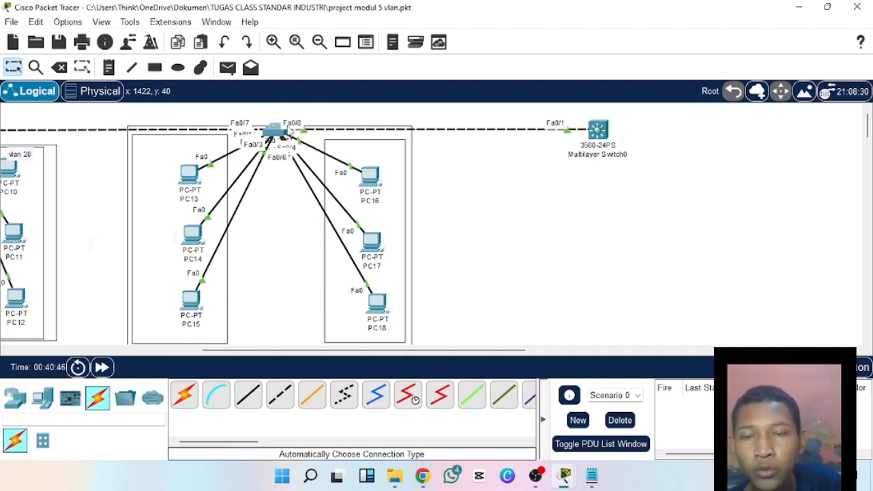
# In Switch2's command line, exit the current interface and enter configuration of interface fa0/8.
pyautogui.click(275, 131)
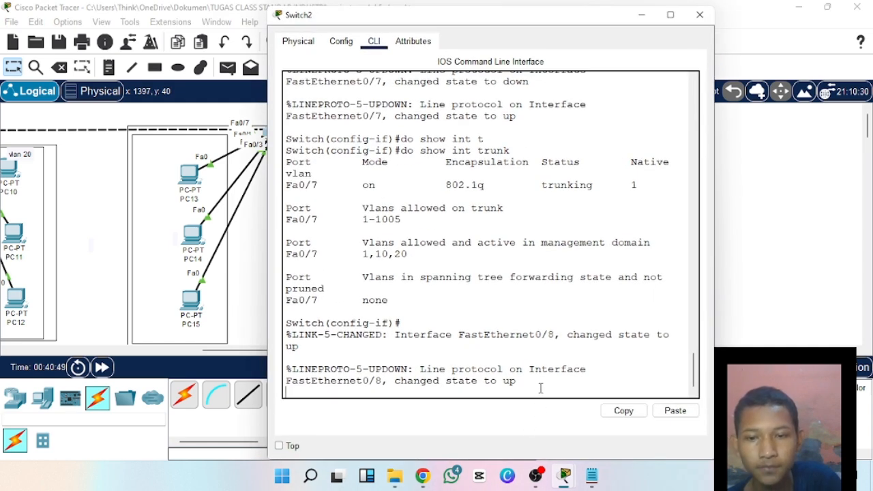
pyautogui.press('Return')
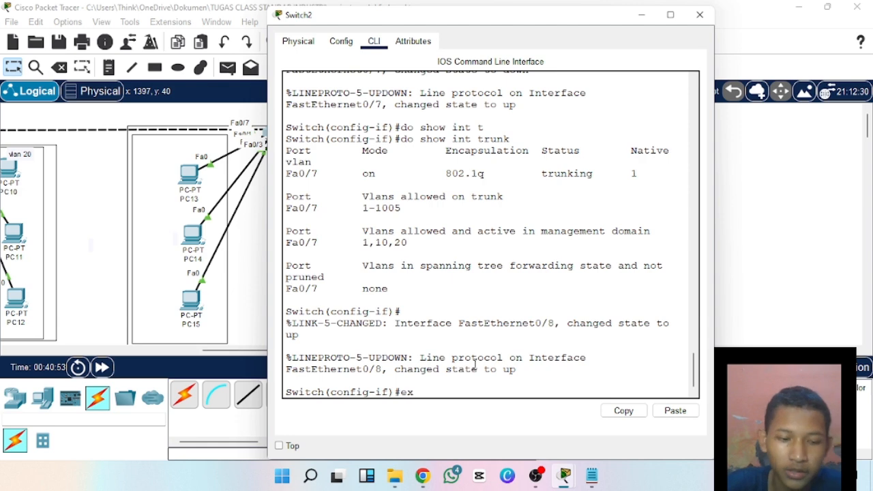
pyautogui.press('Return')
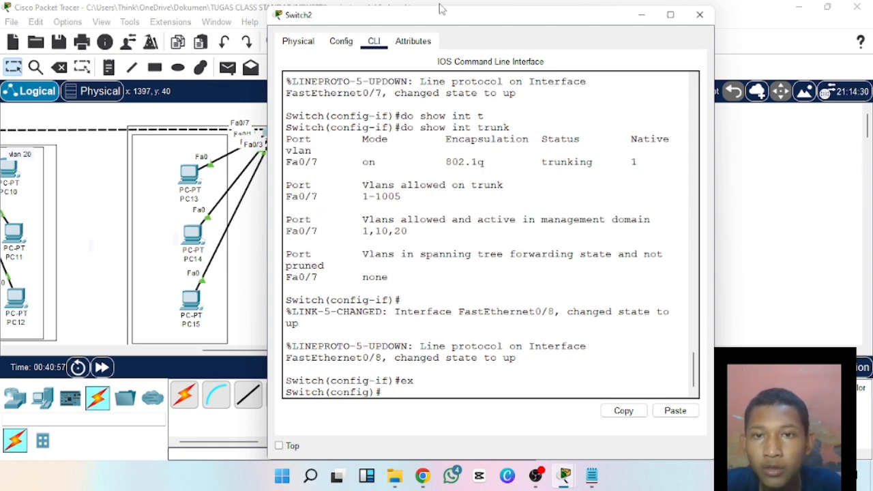
pyautogui.moveTo(446, 17); pyautogui.dragTo(587, 17)
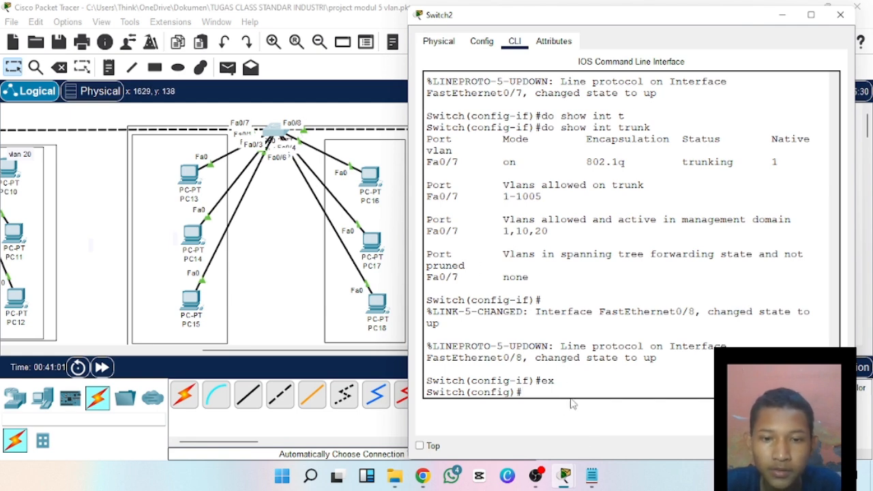
pyautogui.write('int')
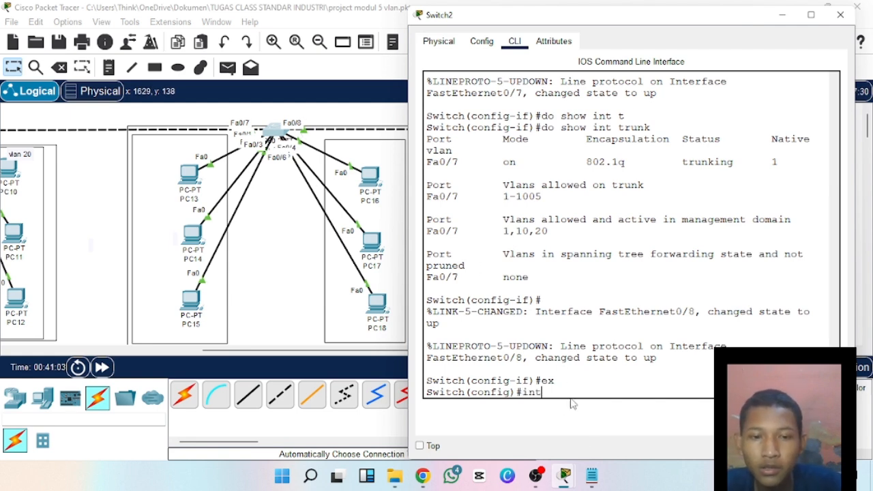
pyautogui.write(' fa ')
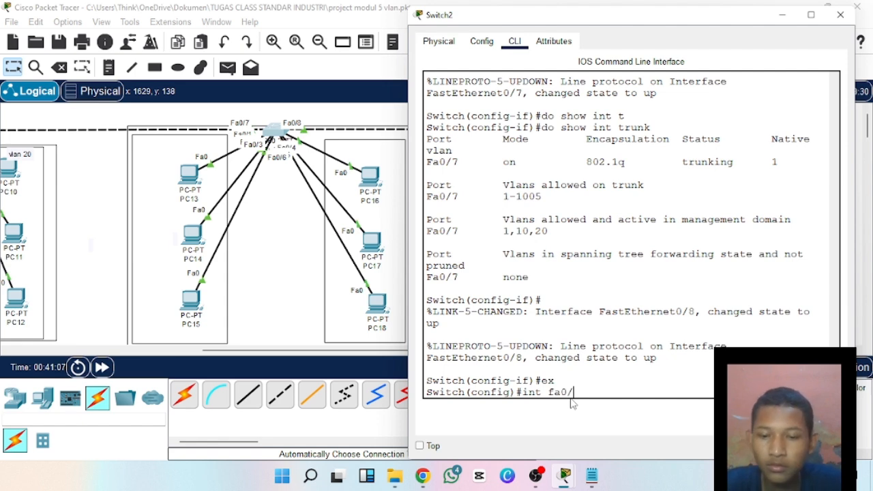
pyautogui.write('0/8')
pyautogui.press('Return')
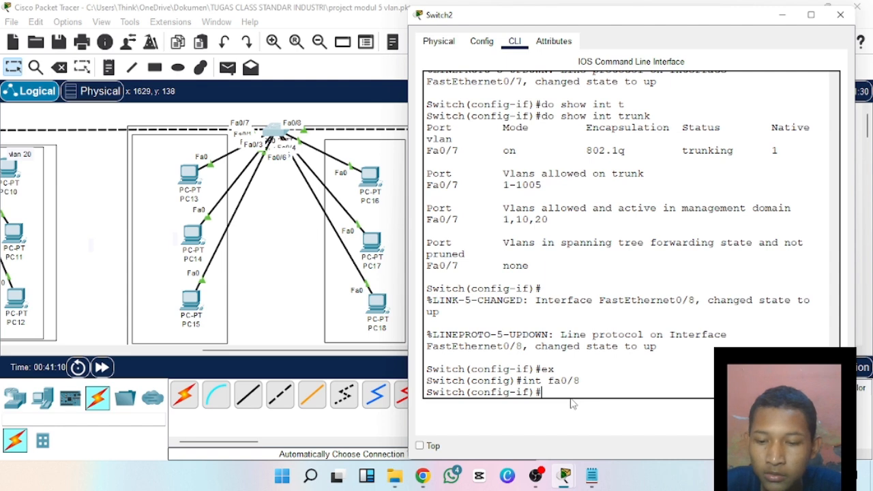
# Set Switch2's fa0/8 interface to trunk with switchport mode trunk, and close the Switch2 window.
pyautogui.write('sw')
pyautogui.press('Tab')
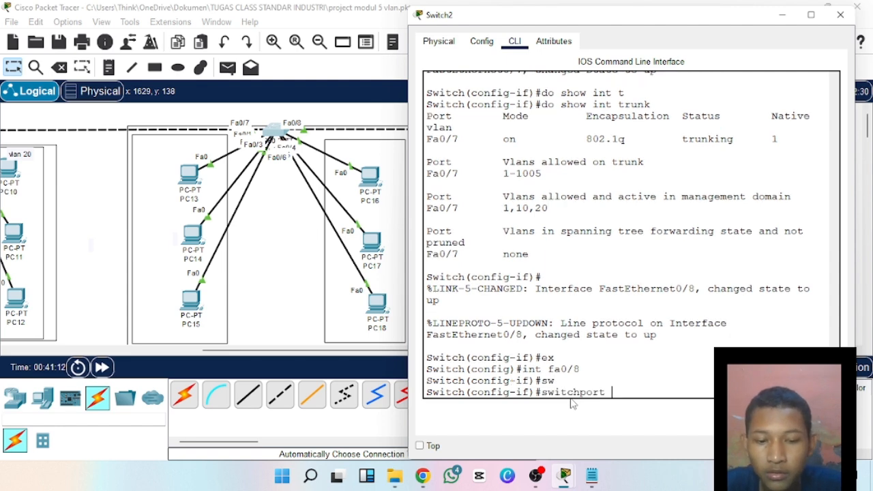
pyautogui.write('mode tru')
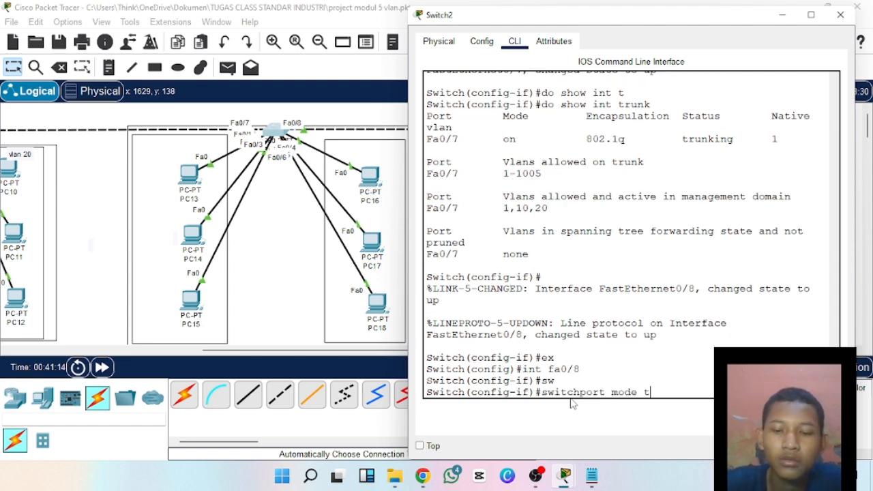
pyautogui.write('nk')
pyautogui.press('Return')
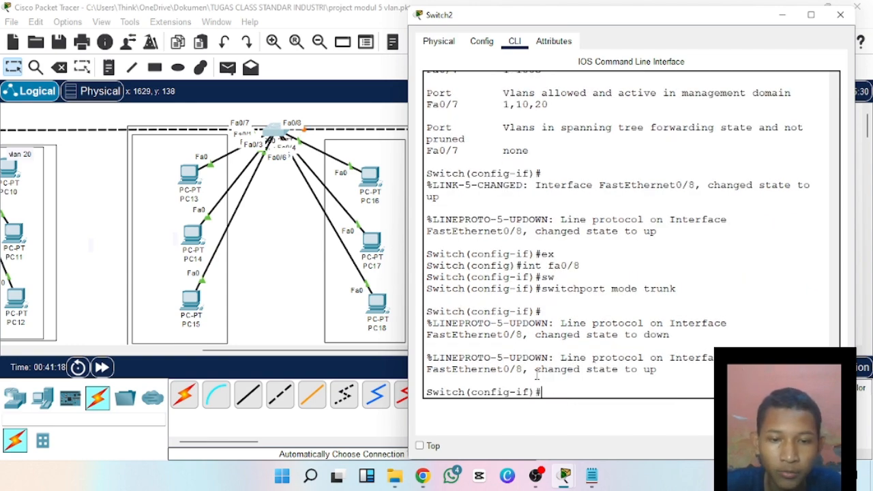
pyautogui.moveTo(637, 28); pyautogui.dragTo(304, 152)
pyautogui.click(502, 144)
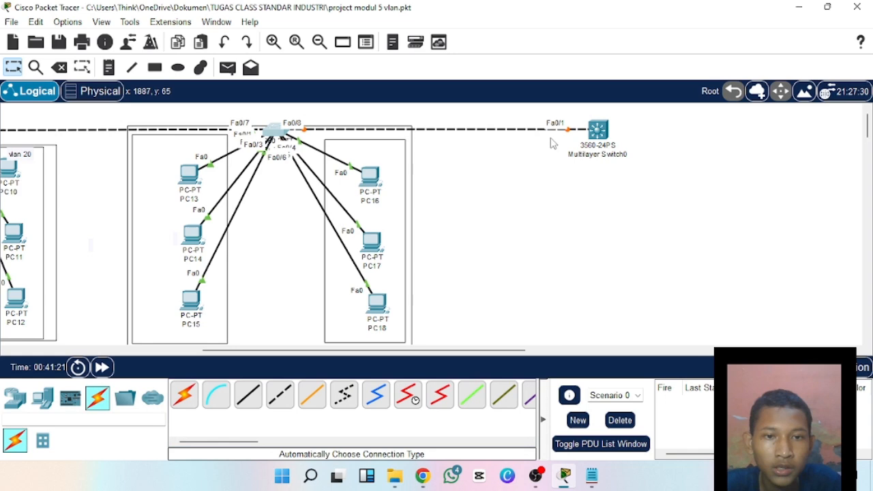
# Open Multilayer Switch0's command line and answer no to the initial configuration dialog to reach the switch prompt.
pyautogui.click(598, 131)
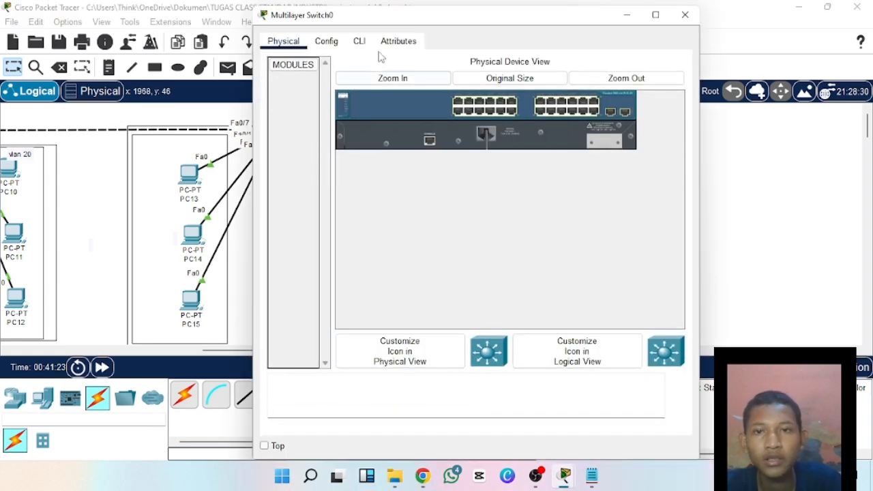
pyautogui.click(359, 41)
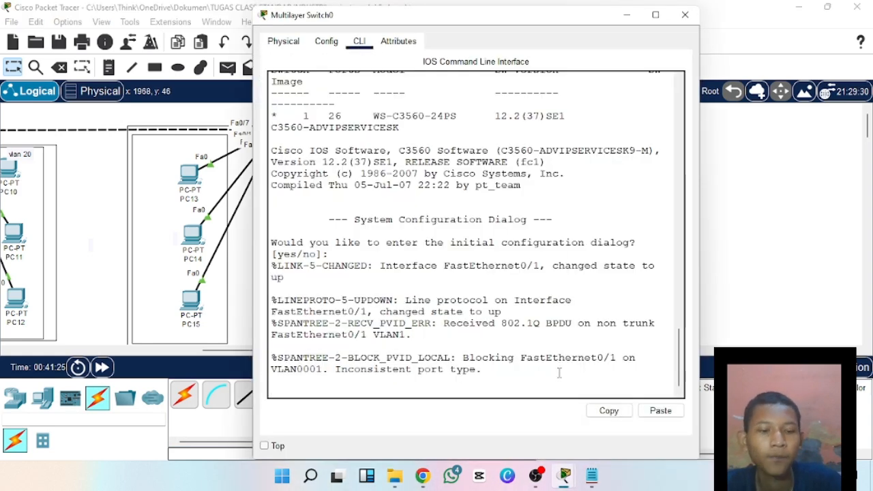
pyautogui.press('Return')
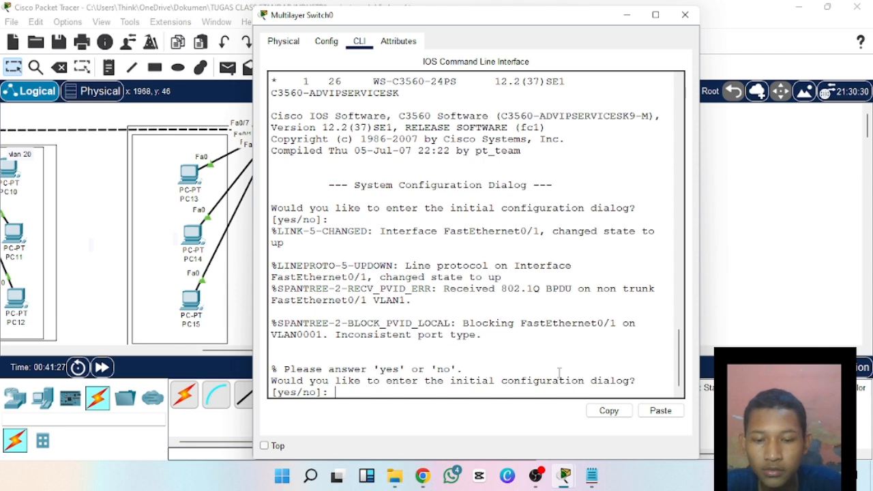
pyautogui.write('no')
pyautogui.press('Return')
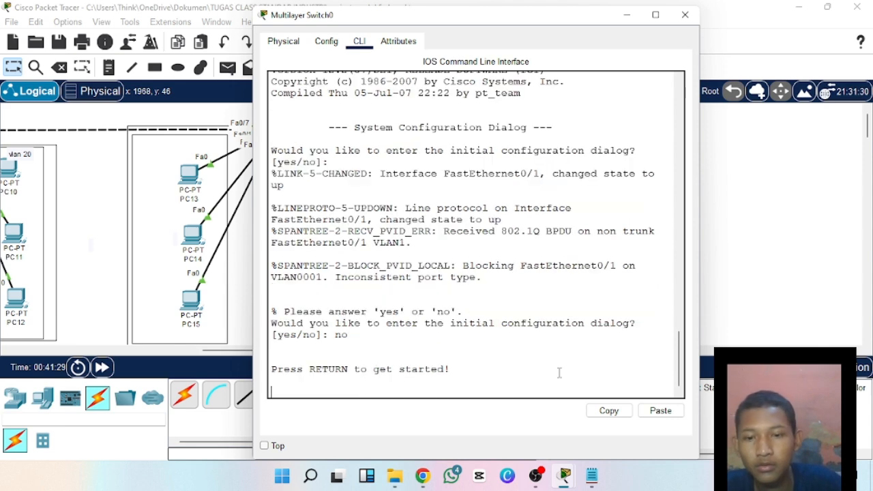
pyautogui.press('Return')
# Enter privileged mode and global configuration mode on Multilayer Switch0 with en and conf t.
pyautogui.write('en')
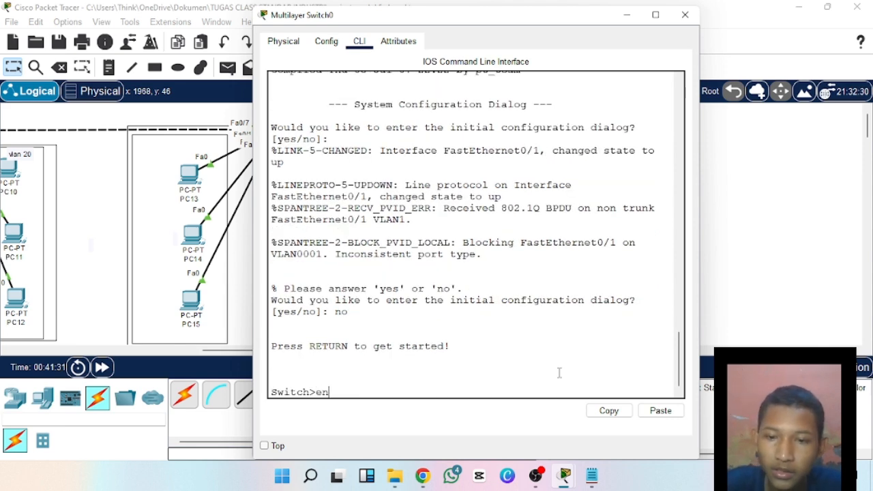
pyautogui.press('Return')
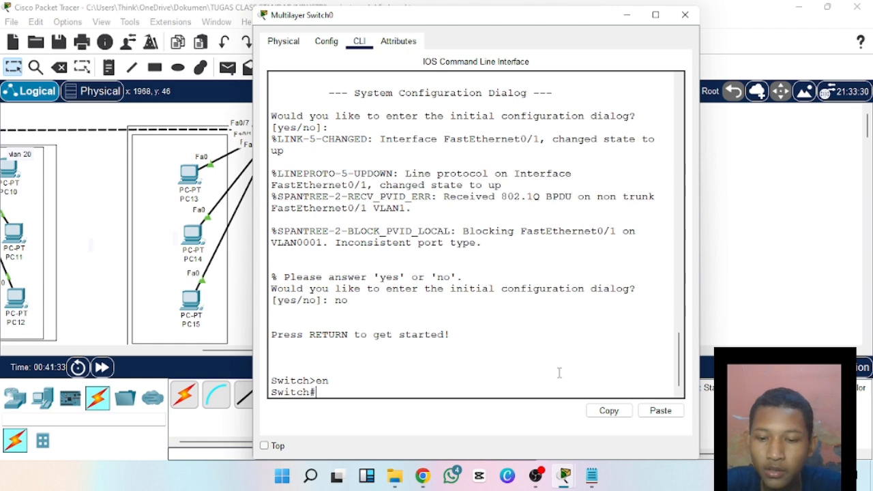
pyautogui.write('conf')
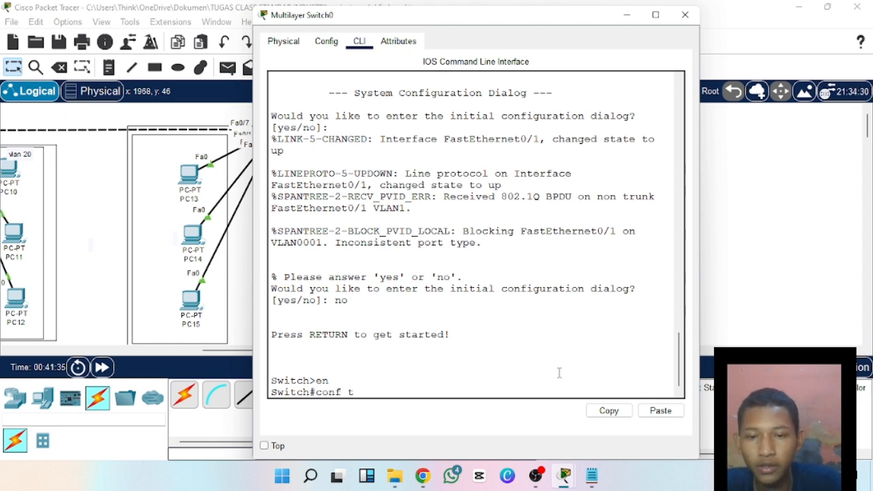
pyautogui.write(' t')
pyautogui.press('Return')
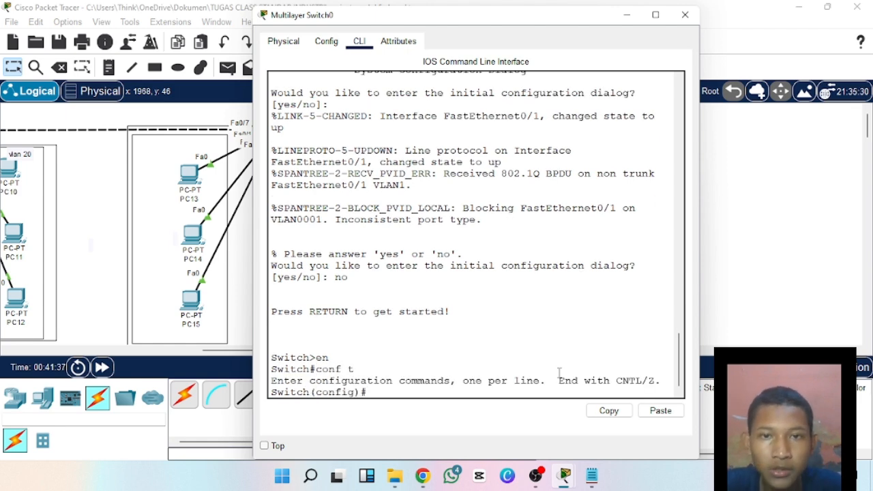
# Move the Multilayer Switch0 window clear of the device and enter configuration of interface fa0/1.
pyautogui.moveTo(515, 21); pyautogui.dragTo(291, 56)
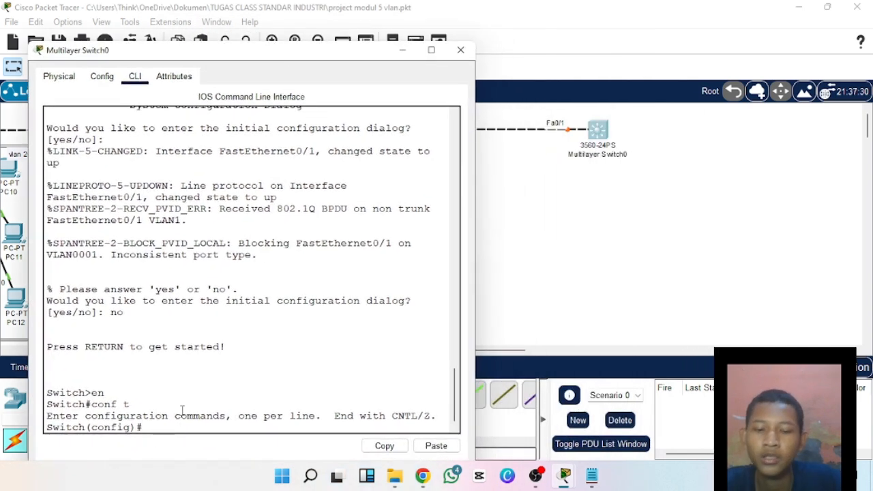
pyautogui.write('int fa')
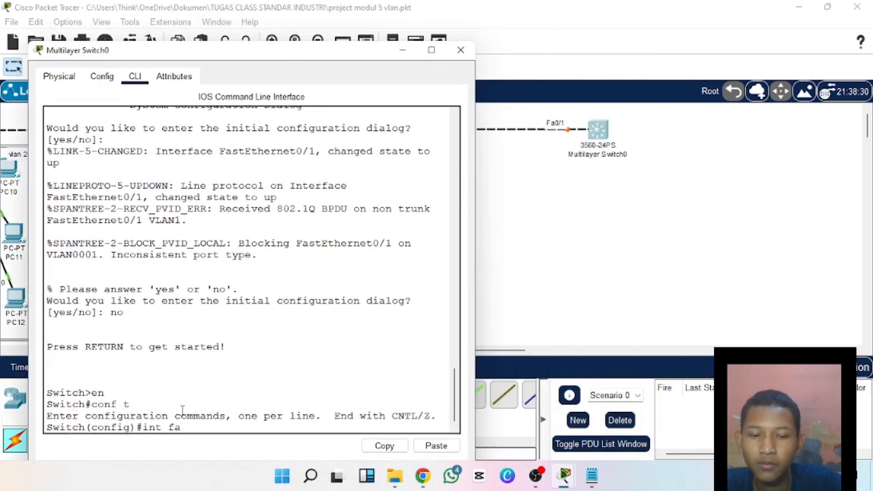
pyautogui.write('0/1')
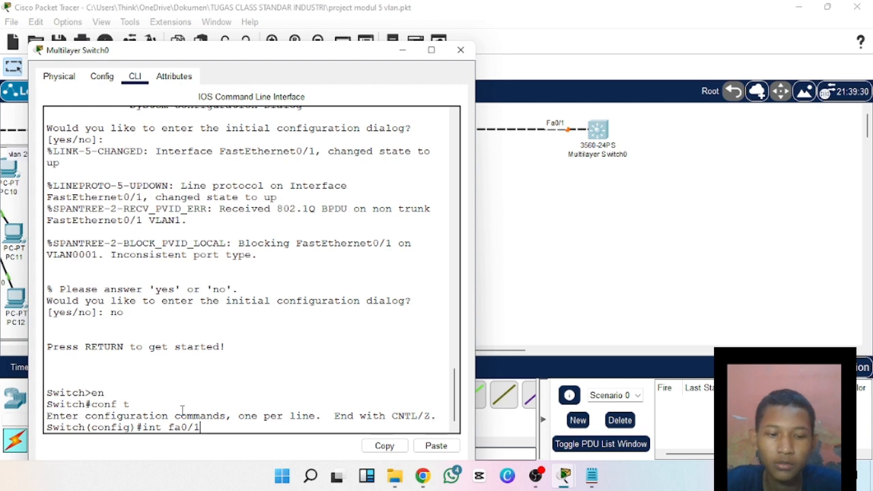
pyautogui.press('Return')
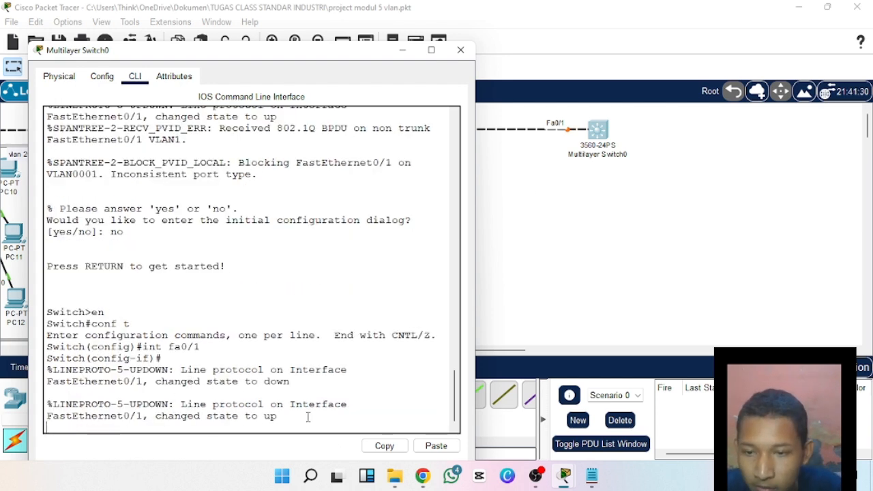
pyautogui.press('Return')
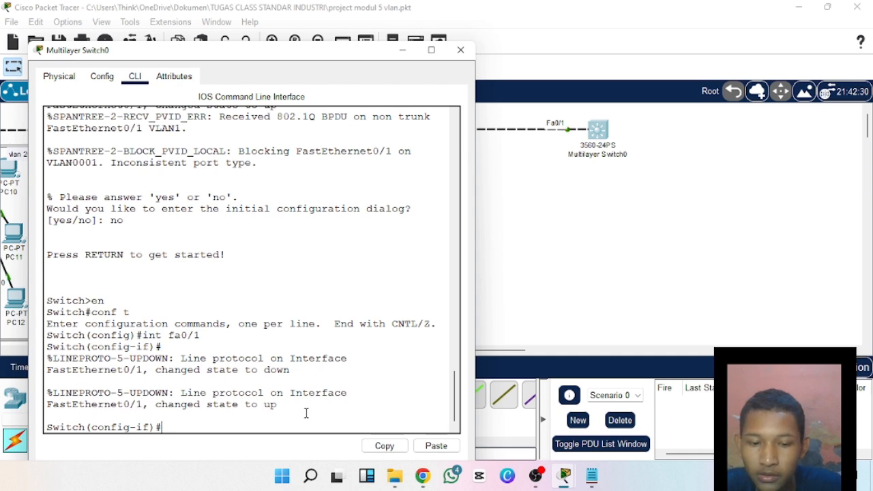
# Try to set Multilayer Switch0's fa0/1 interface to trunk with switchport mode trunk.
pyautogui.write('sw')
pyautogui.press('Tab')
pyautogui.write('m')
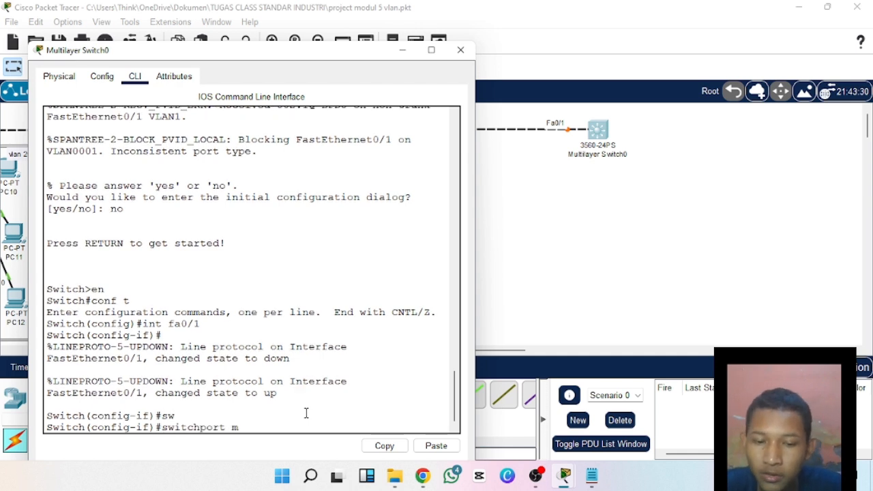
pyautogui.write('ode trun')
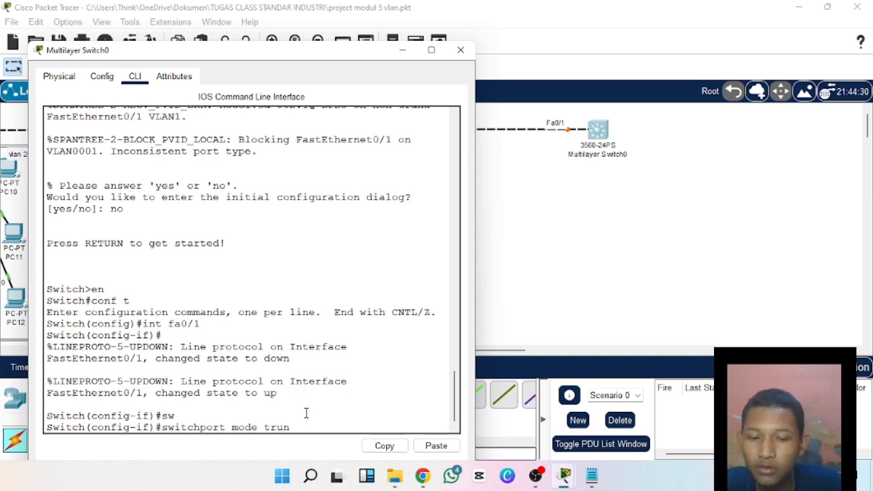
pyautogui.write('k')
pyautogui.press('Return')
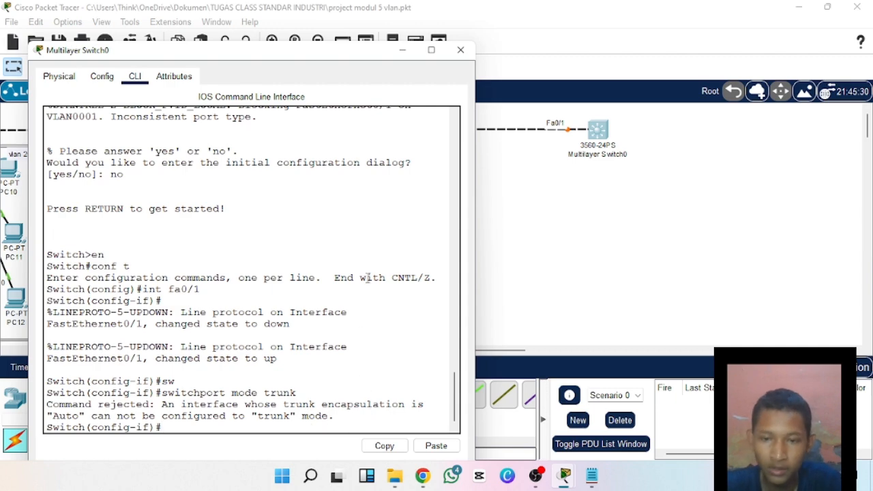
# Examine the command line's response to the trunk command on Multilayer Switch0, highlighting its wording about encapsulation.
pyautogui.moveTo(320, 53); pyautogui.dragTo(489, 27)
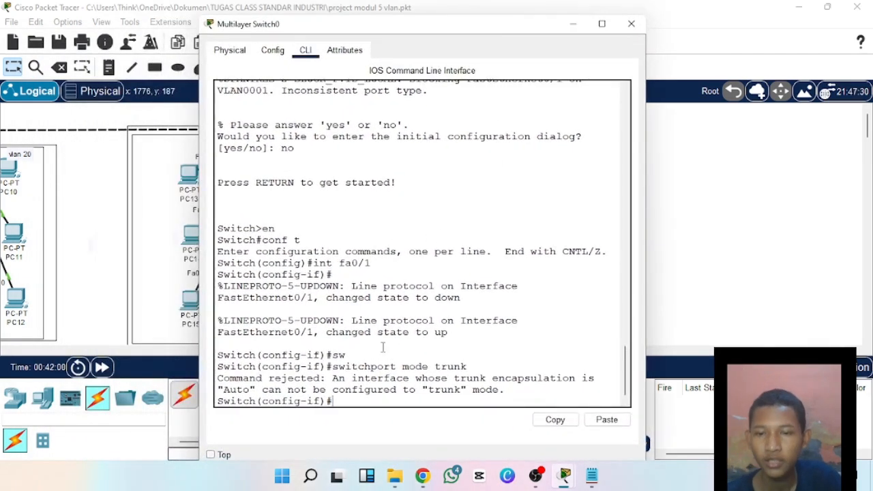
pyautogui.moveTo(269, 380); pyautogui.dragTo(320, 380)
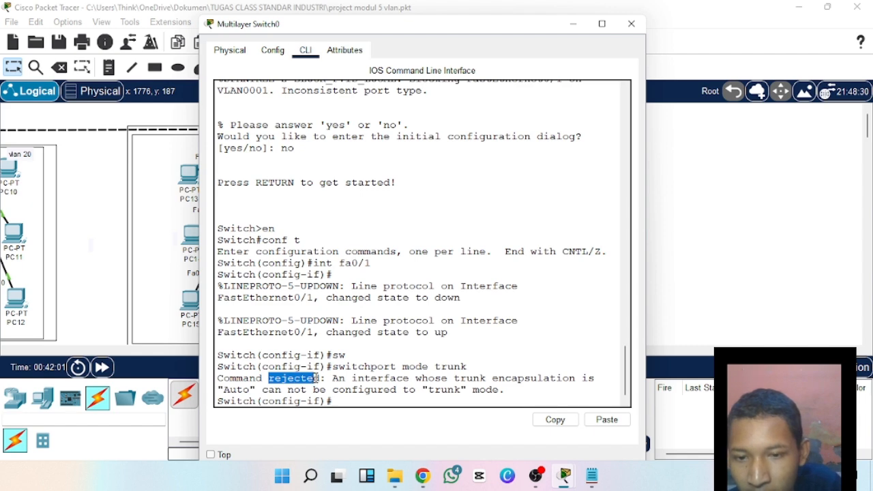
pyautogui.click(322, 380)
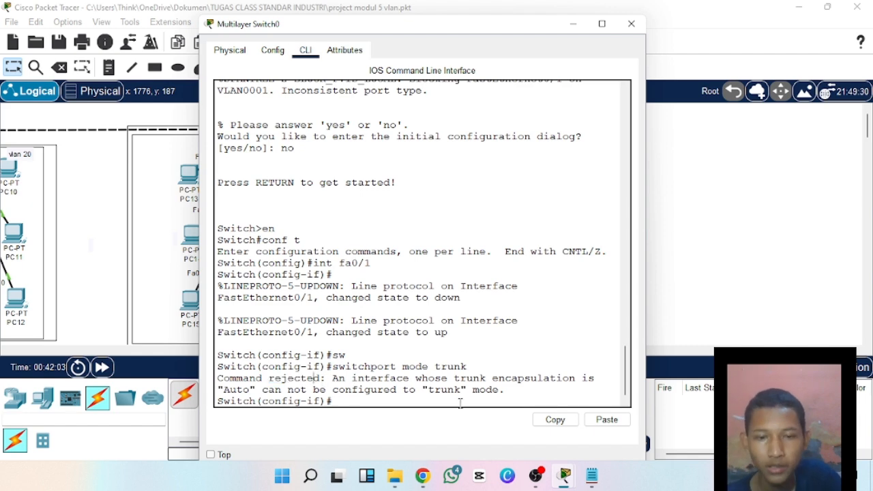
pyautogui.moveTo(477, 31); pyautogui.dragTo(405, 23)
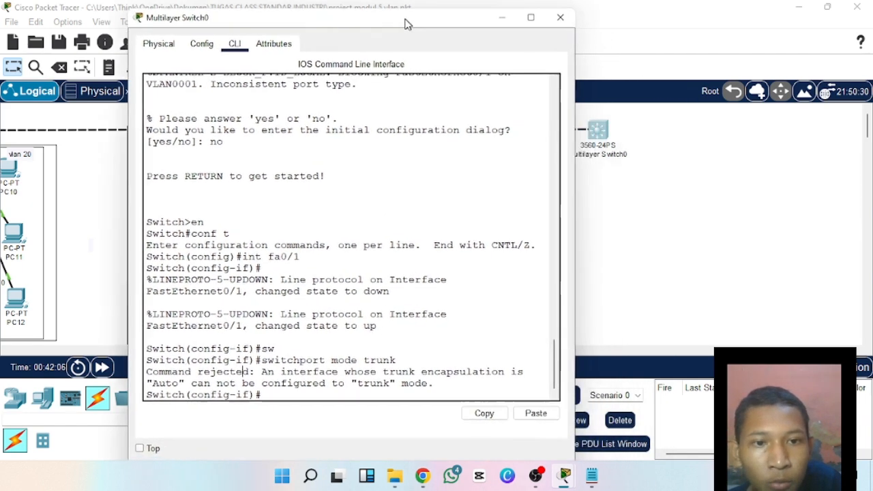
pyautogui.moveTo(422, 372); pyautogui.dragTo(517, 374)
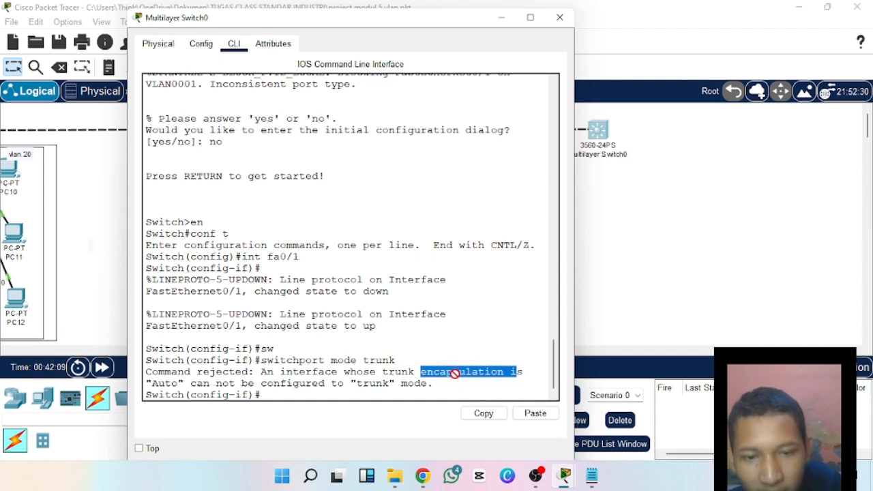
# Move the Multilayer Switch0 window aside, switch to the Notepad notes on trunk mode, and enlarge them to 230% zoom.
pyautogui.click(507, 376)
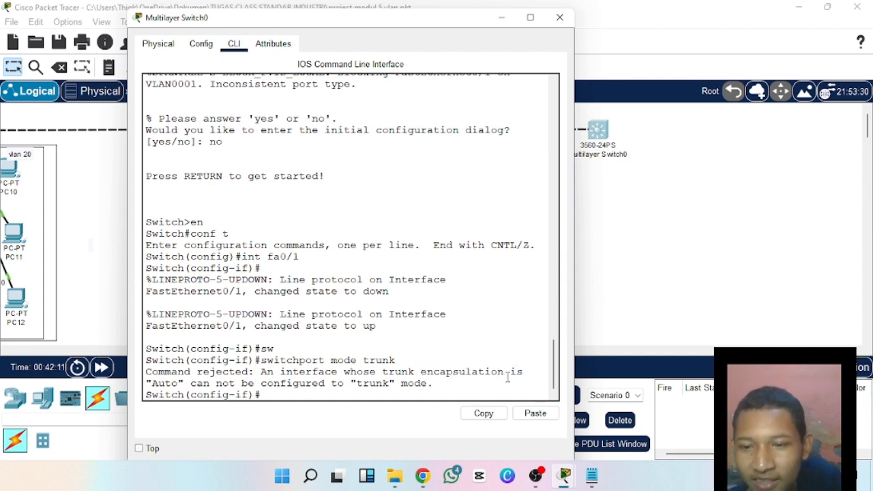
pyautogui.moveTo(474, 23); pyautogui.dragTo(275, 41)
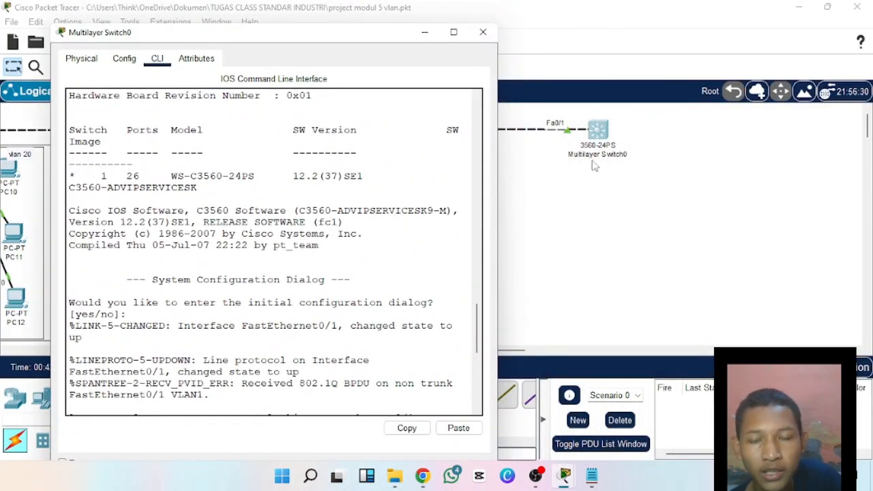
pyautogui.moveTo(572, 487)
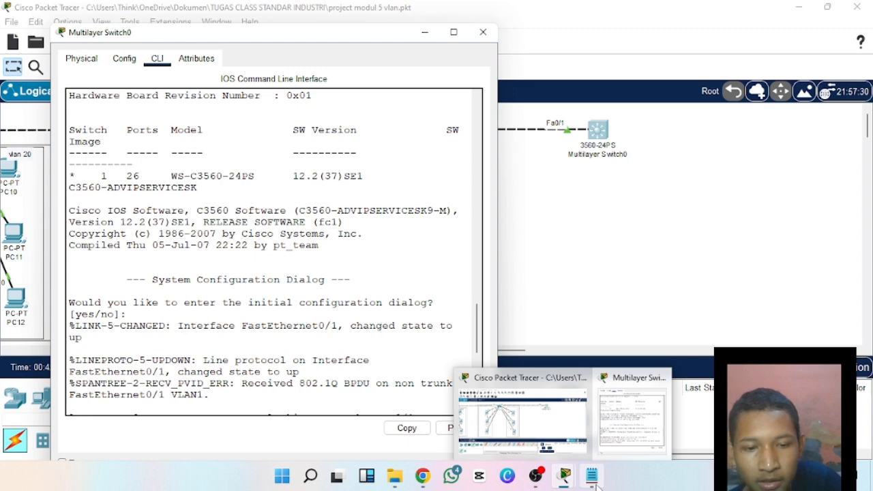
pyautogui.click(592, 475)
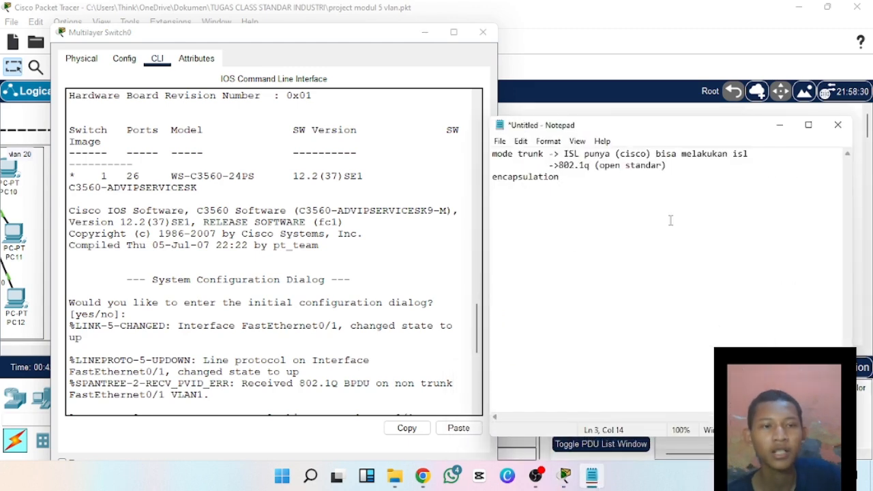
pyautogui.click(808, 125)
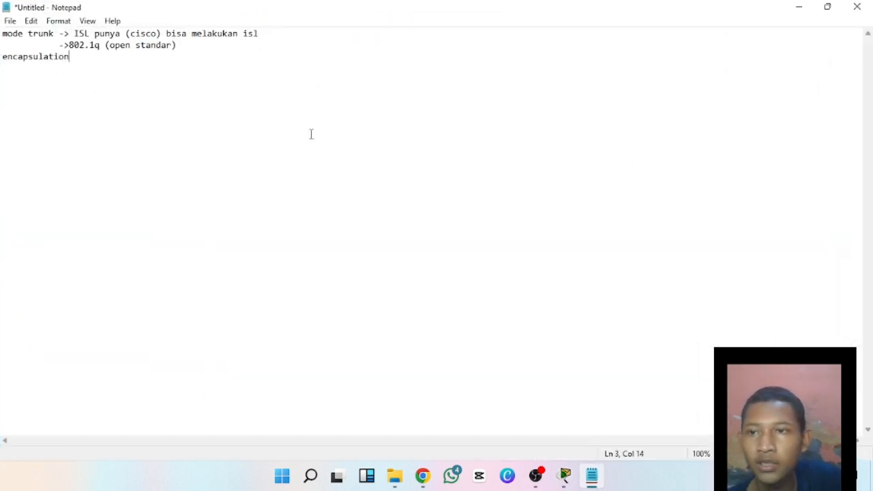
pyautogui.scroll(7, 165, 90)
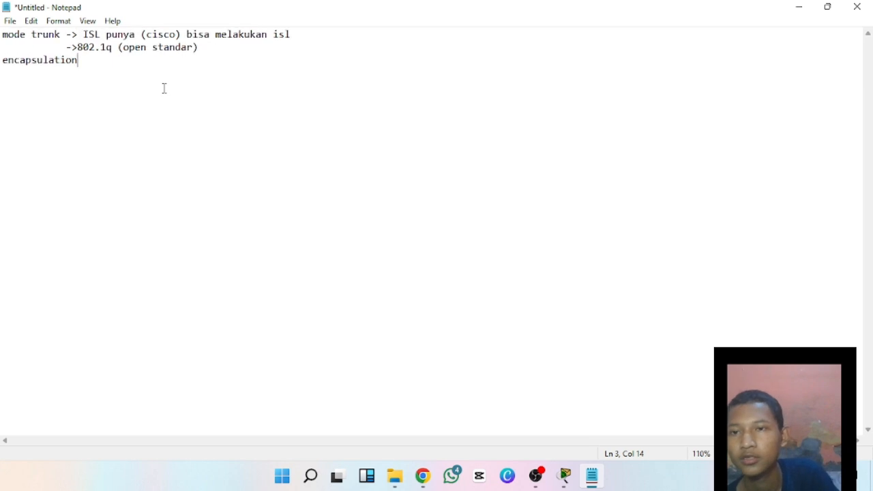
pyautogui.scroll(6, 164, 87)
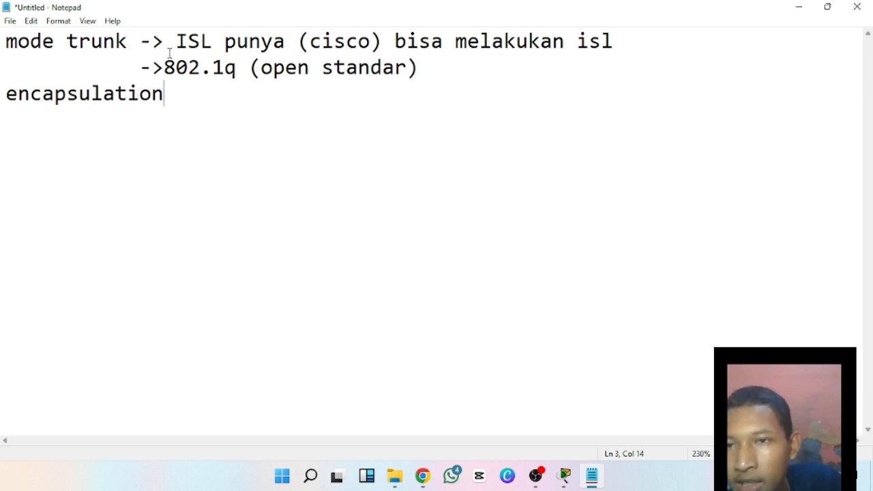
# Review the note on ISL as a trunk mode, highlighting the ISL and cisco wording.
pyautogui.moveTo(171, 47); pyautogui.dragTo(346, 68)
pyautogui.click(217, 46)
pyautogui.click(358, 41)
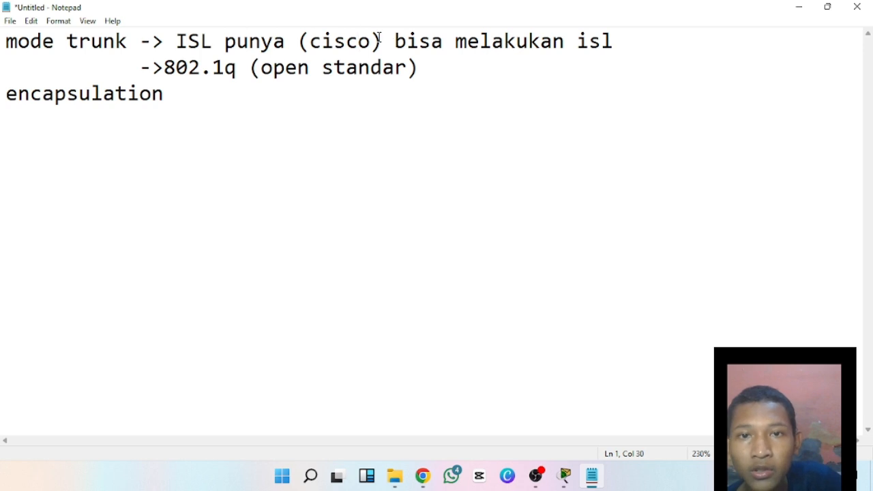
pyautogui.moveTo(189, 42); pyautogui.dragTo(213, 42)
pyautogui.click(248, 41)
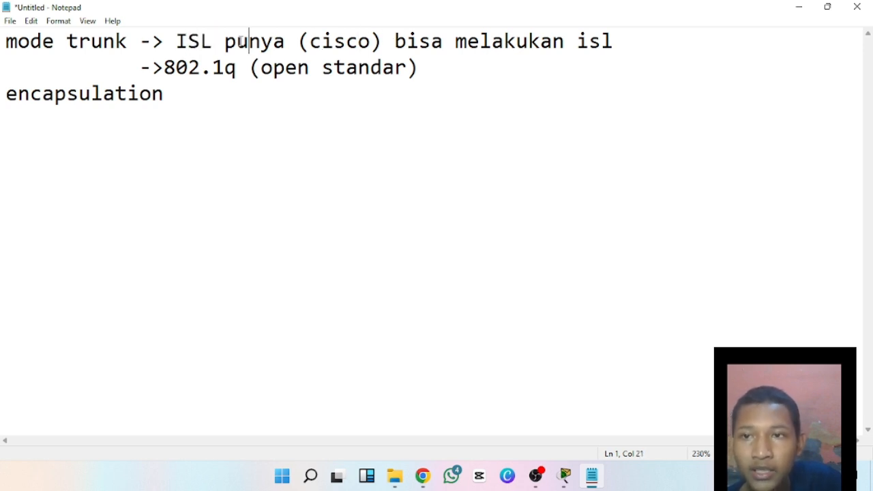
pyautogui.moveTo(397, 42); pyautogui.dragTo(575, 51)
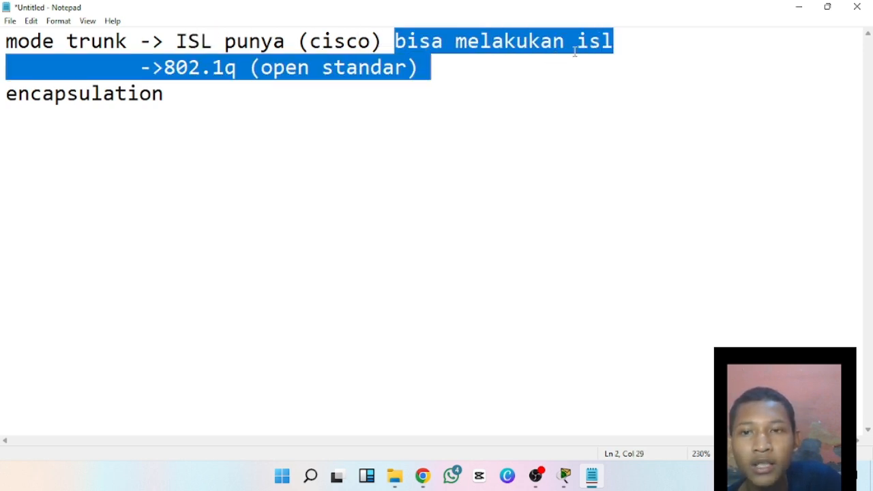
pyautogui.click(577, 42)
pyautogui.moveTo(298, 41); pyautogui.dragTo(330, 42)
pyautogui.click(345, 42)
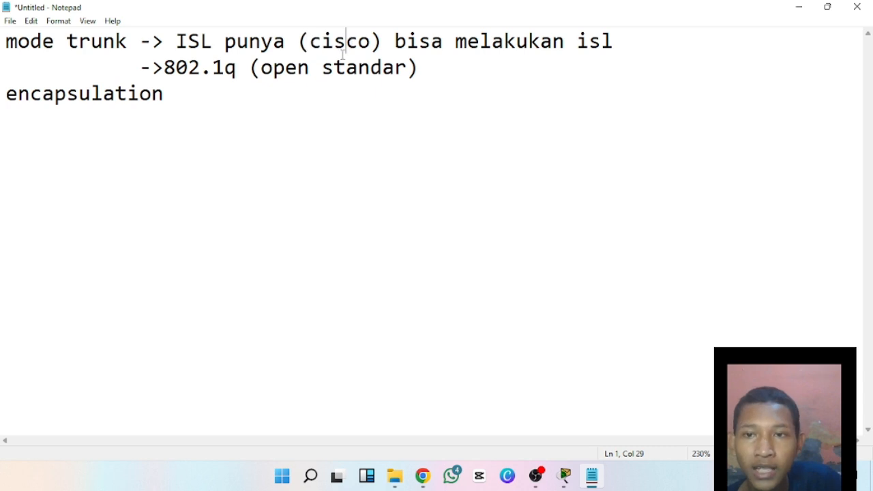
pyautogui.click(298, 43)
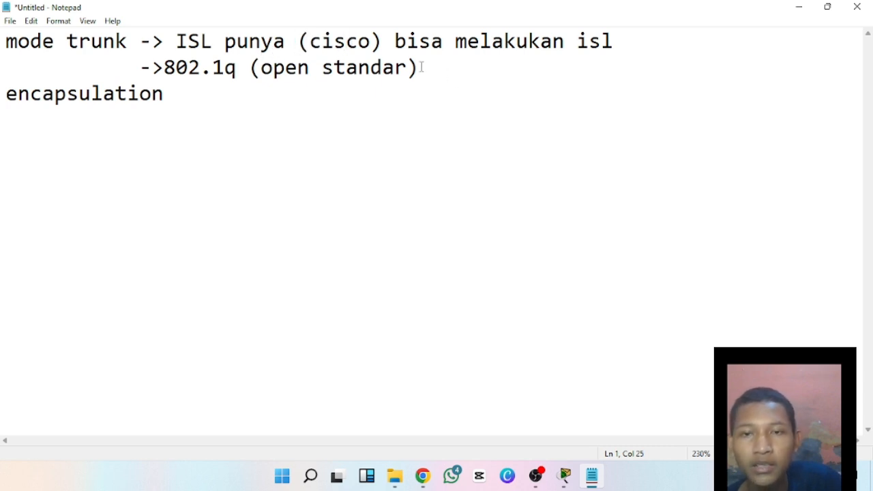
pyautogui.click(309, 42)
pyautogui.moveTo(310, 42); pyautogui.dragTo(346, 43)
pyautogui.click(347, 42)
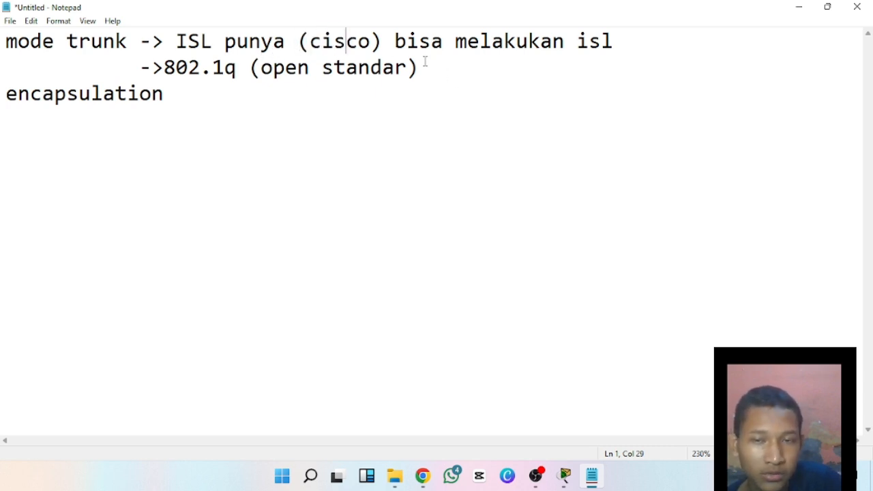
# Review the note on 802.1q as the open standard trunk mode, highlighting parts of its line.
pyautogui.click(425, 68)
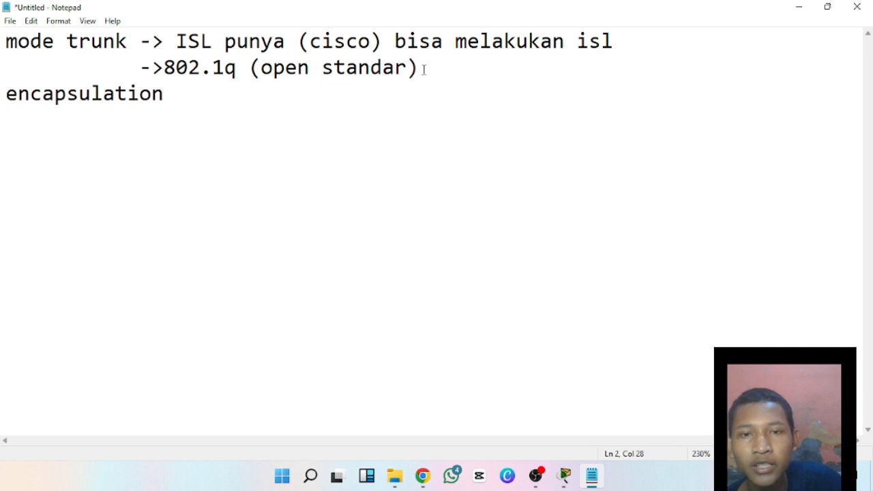
pyautogui.moveTo(423, 70); pyautogui.dragTo(437, 70)
pyautogui.click(437, 69)
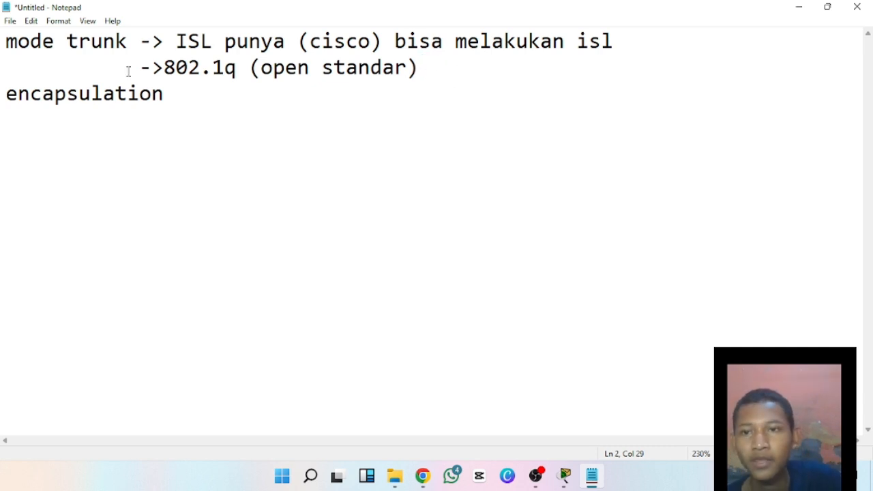
pyautogui.moveTo(164, 71); pyautogui.dragTo(311, 70)
pyautogui.click(234, 71)
pyautogui.click(236, 71)
pyautogui.click(334, 71)
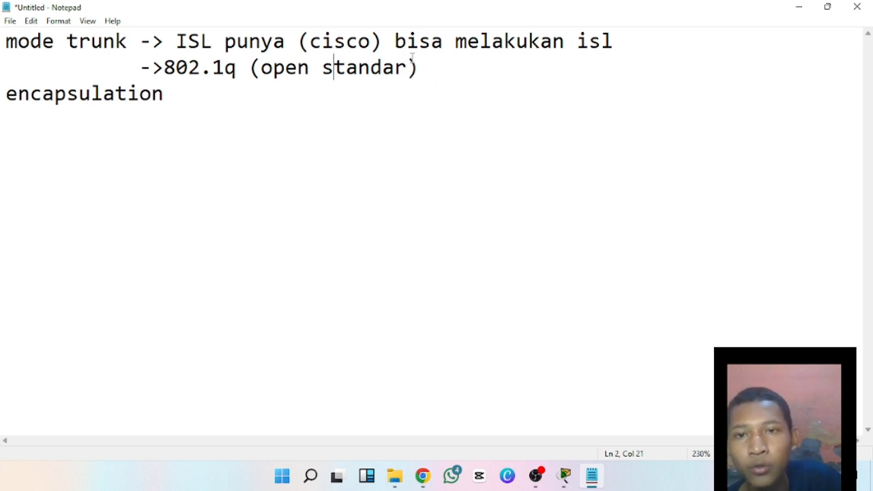
pyautogui.click(500, 63)
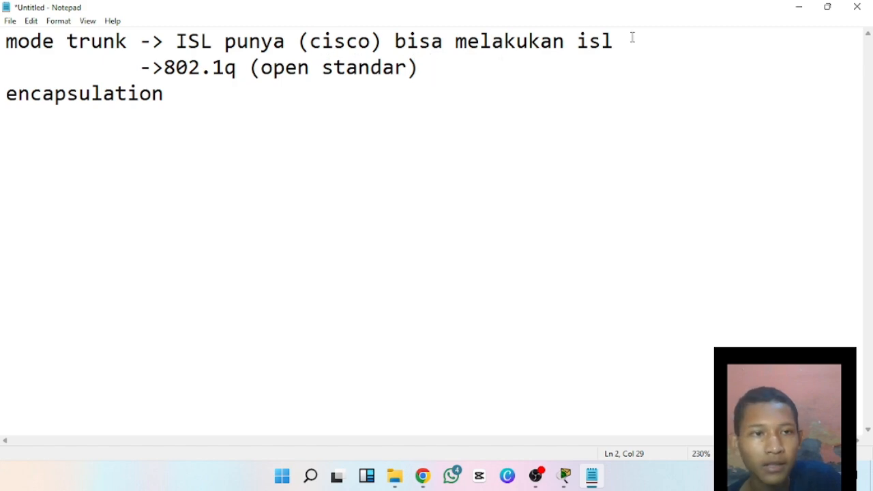
# Hide the Multilayer Switch0 window and place the restored Notepad window over the topology, keeping Multilayer Switch0 in view.
pyautogui.click(797, 8)
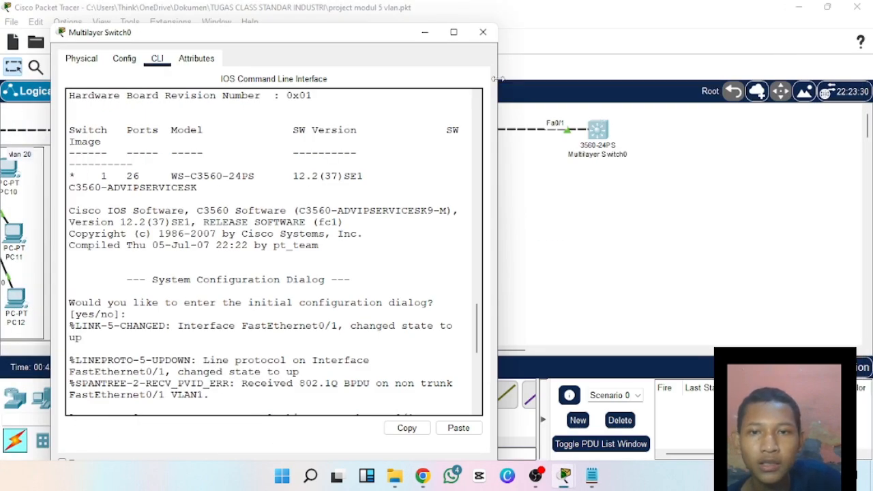
pyautogui.click(424, 32)
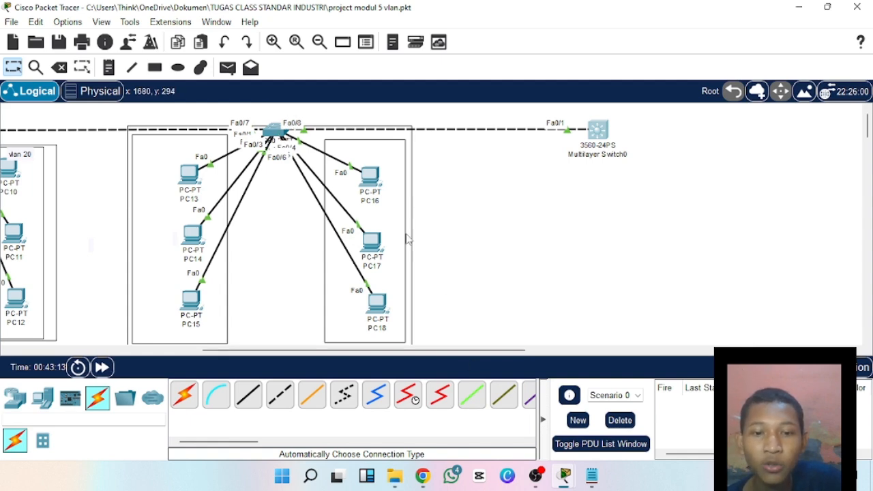
pyautogui.click(591, 475)
pyautogui.doubleClick(386, 9)
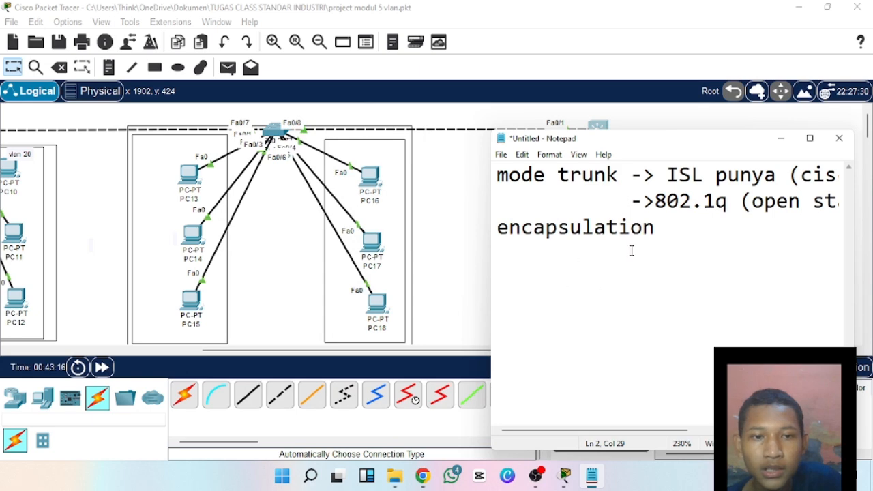
pyautogui.moveTo(654, 176); pyautogui.dragTo(702, 175)
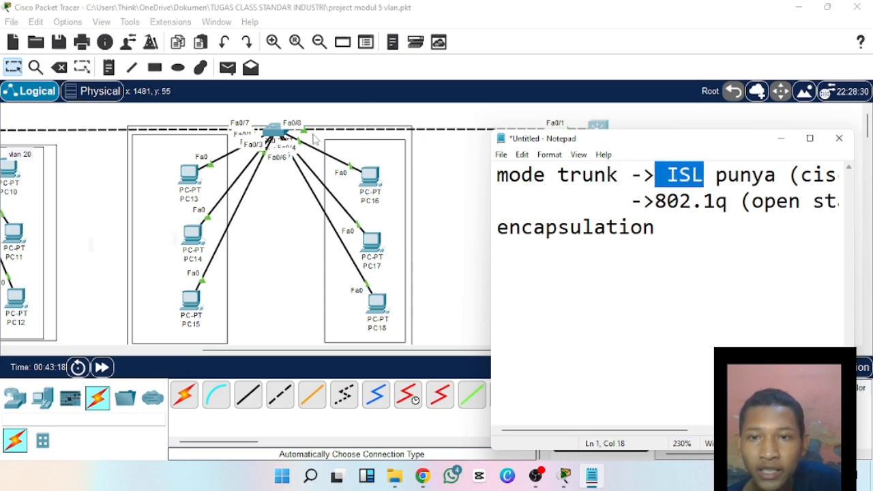
pyautogui.click(656, 227)
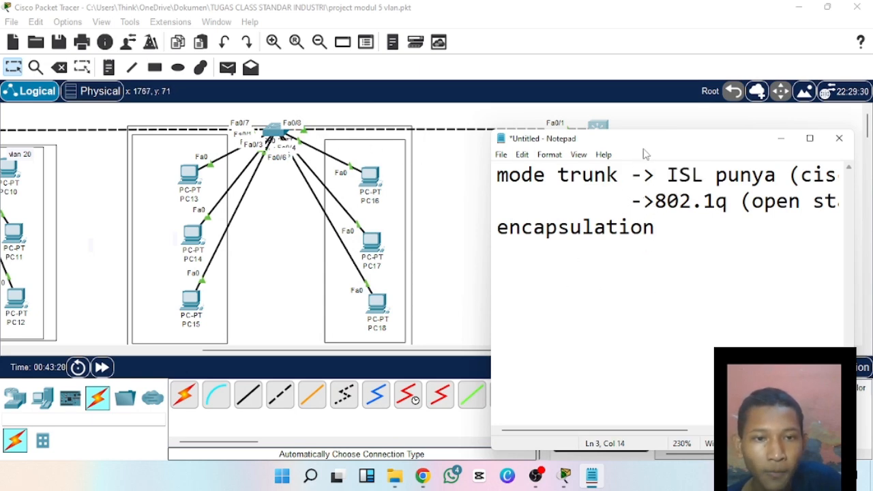
pyautogui.moveTo(642, 150); pyautogui.dragTo(632, 174)
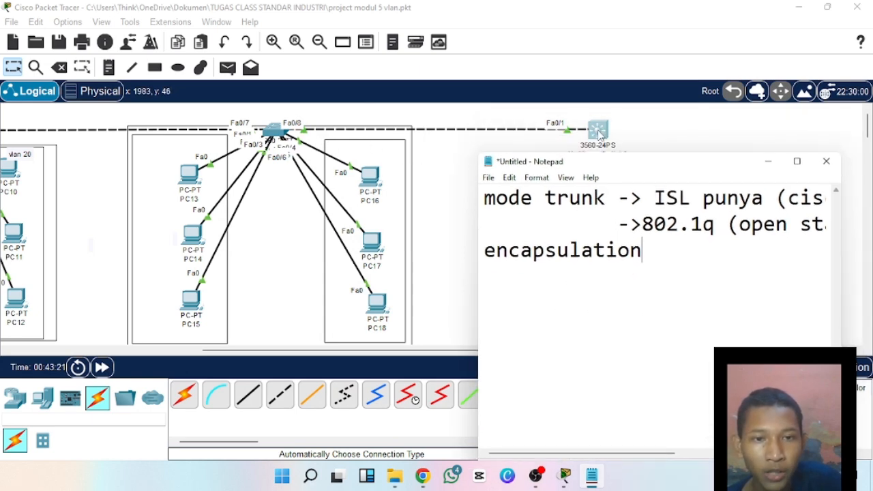
# Compare the ISL and 802.1q notes beside the network topology, highlighting each trunk mode in turn.
pyautogui.moveTo(642, 223); pyautogui.dragTo(714, 224)
pyautogui.click(658, 225)
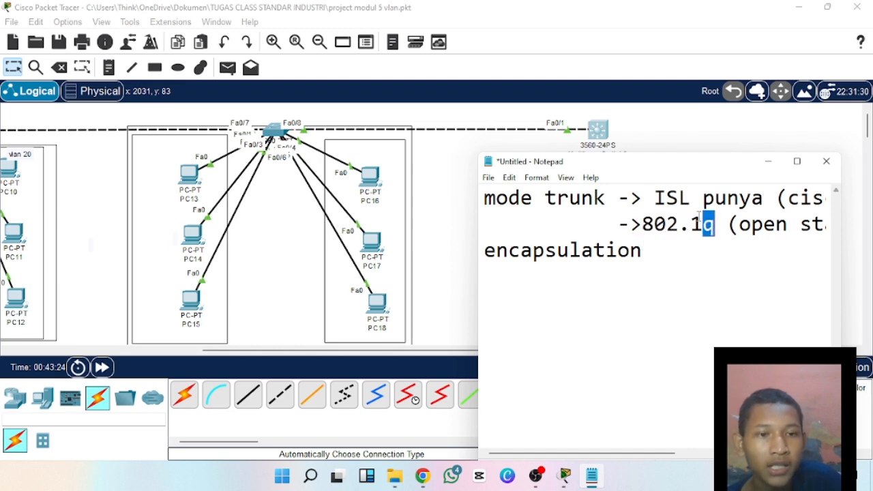
pyautogui.moveTo(654, 203); pyautogui.dragTo(765, 200)
pyautogui.click(775, 200)
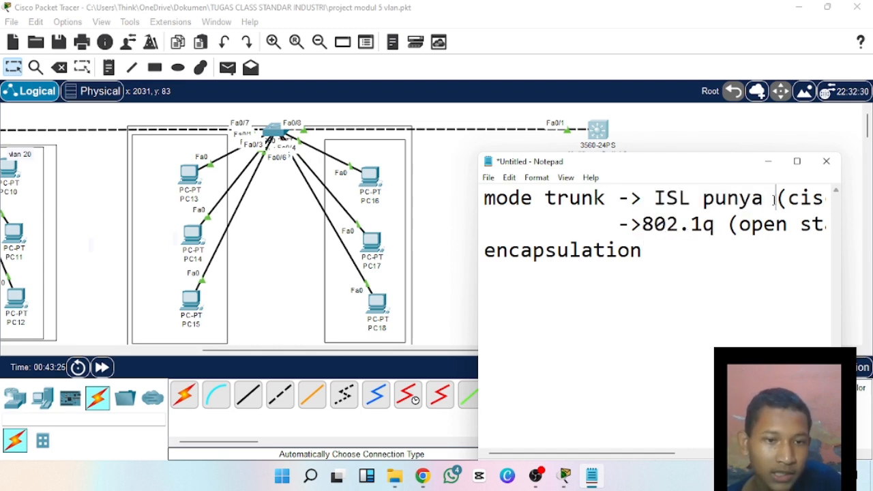
pyautogui.moveTo(620, 228); pyautogui.dragTo(659, 235)
pyautogui.click(671, 236)
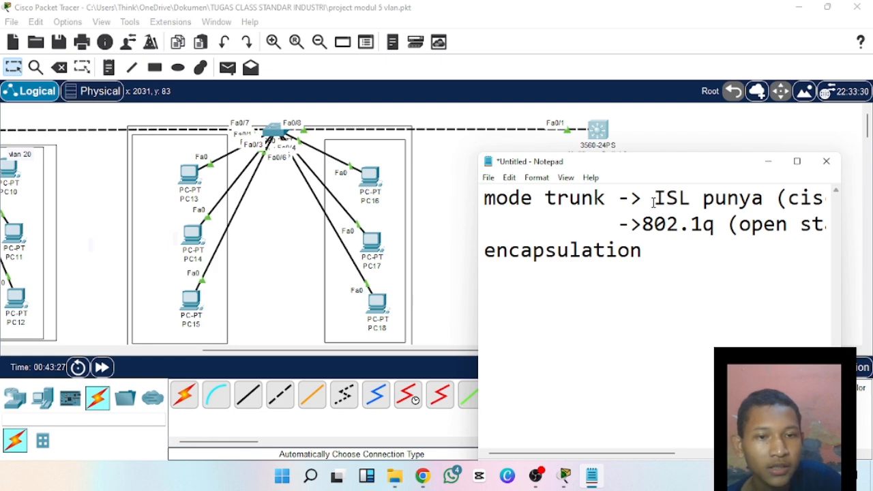
pyautogui.moveTo(654, 204); pyautogui.dragTo(718, 233)
pyautogui.click(719, 234)
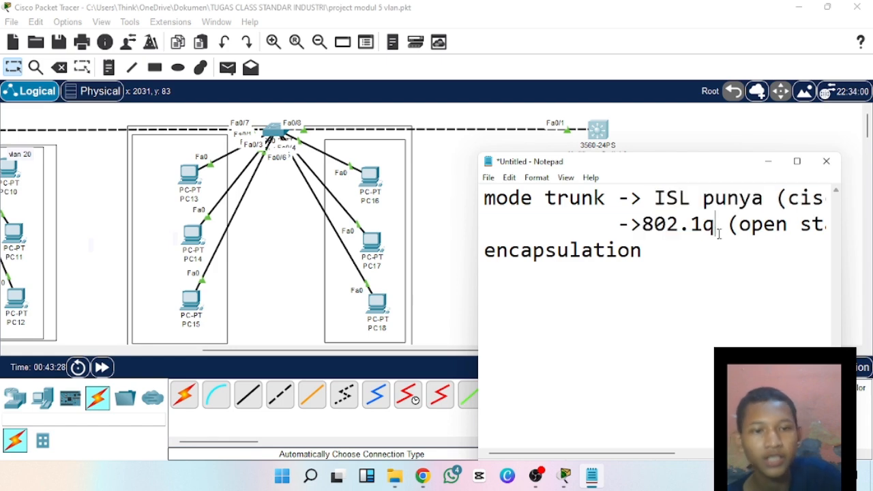
# Hide the notes, return to Multilayer Switch0's command line, and try completing switchport enc for interface fa0/1.
pyautogui.click(767, 161)
pyautogui.click(598, 131)
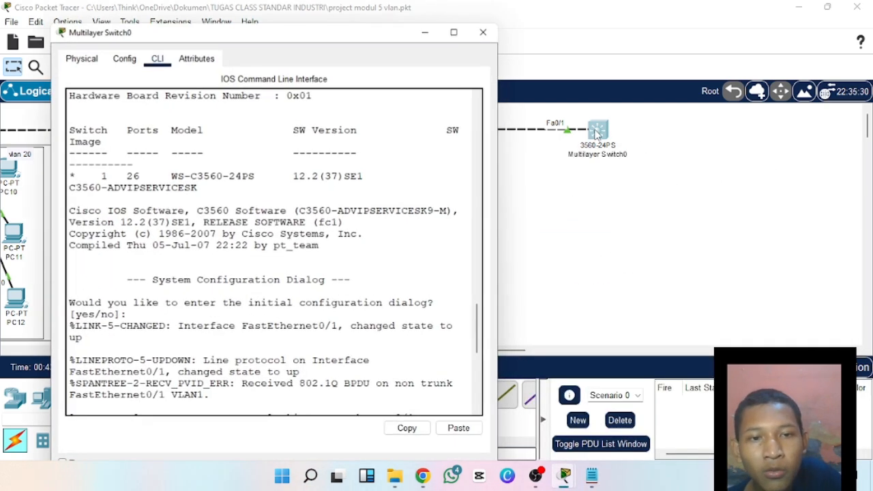
pyautogui.scroll(-10, 224, 379)
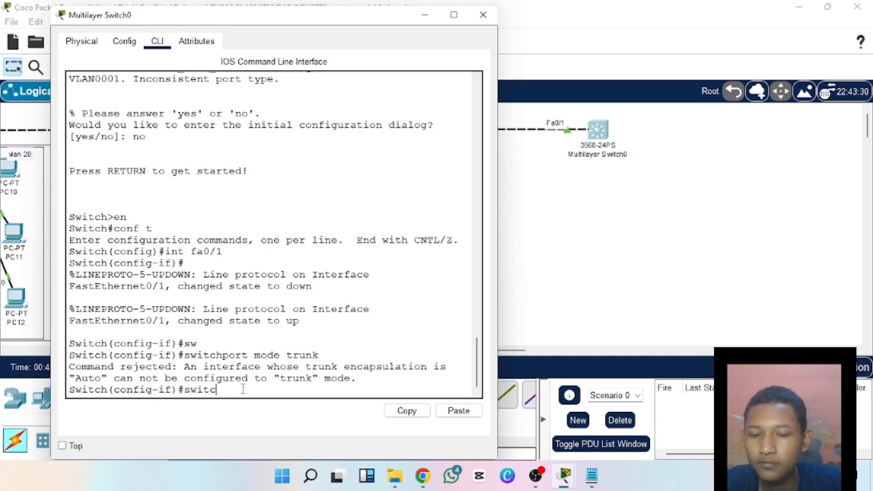
pyautogui.press('Tab')
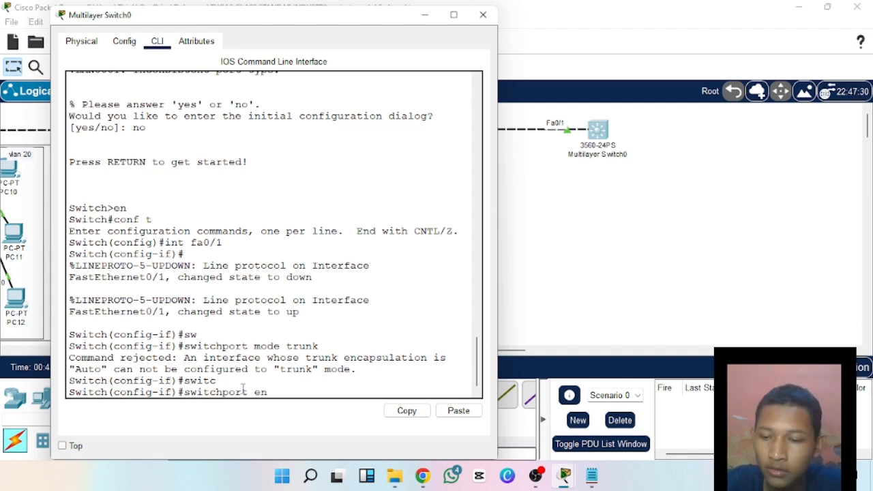
pyautogui.press('Tab')
pyautogui.write('c')
pyautogui.press('Tab')
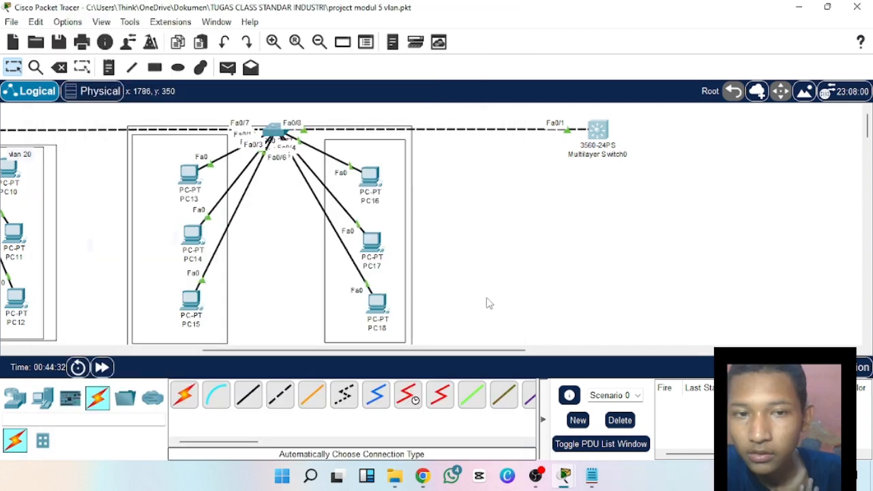
# Reopen Multilayer Switch0's command line and set fa0/1's trunk encapsulation with switchport trunk encapsulation dot1q.
pyautogui.click(583, 137)
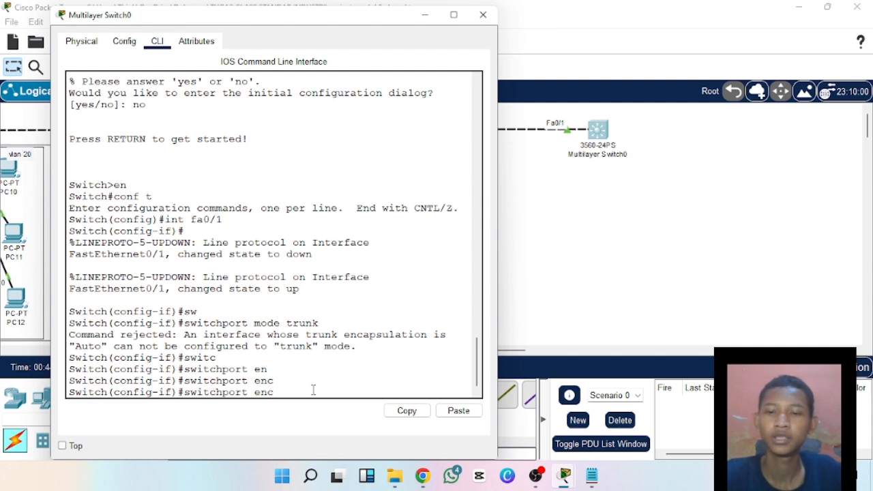
pyautogui.press('BackSpace')
pyautogui.press('BackSpace')
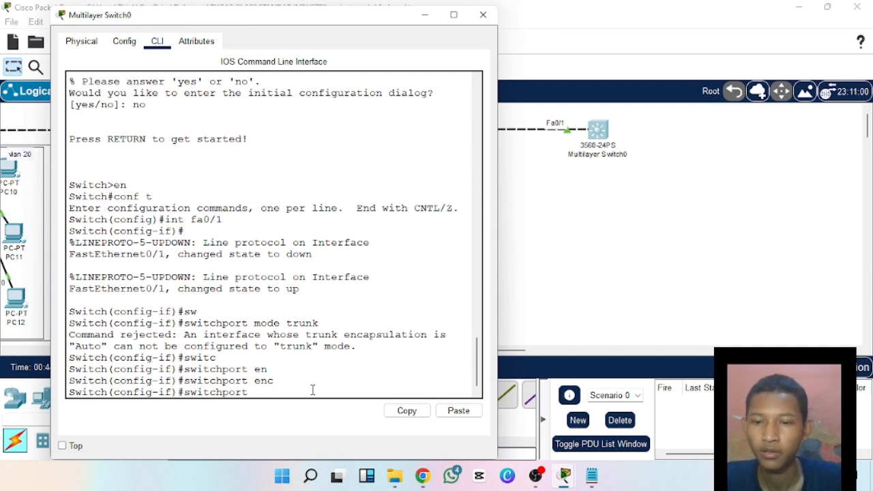
pyautogui.write('trunk enc')
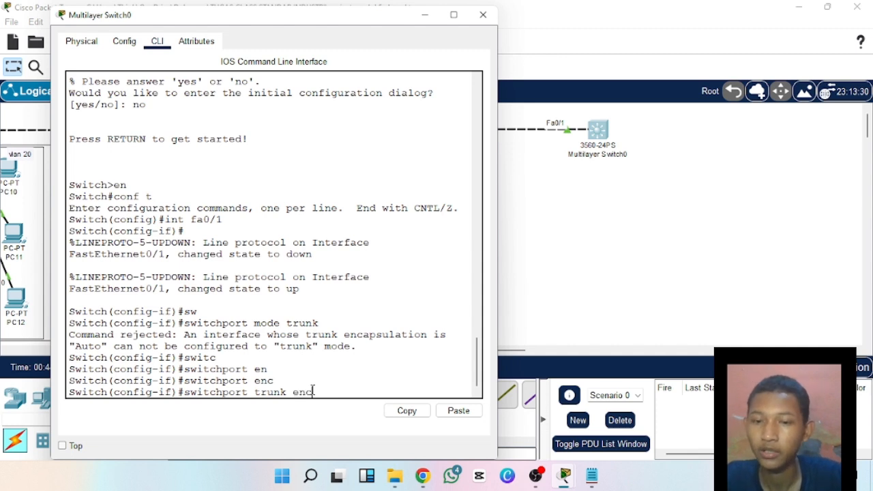
pyautogui.press('Tab')
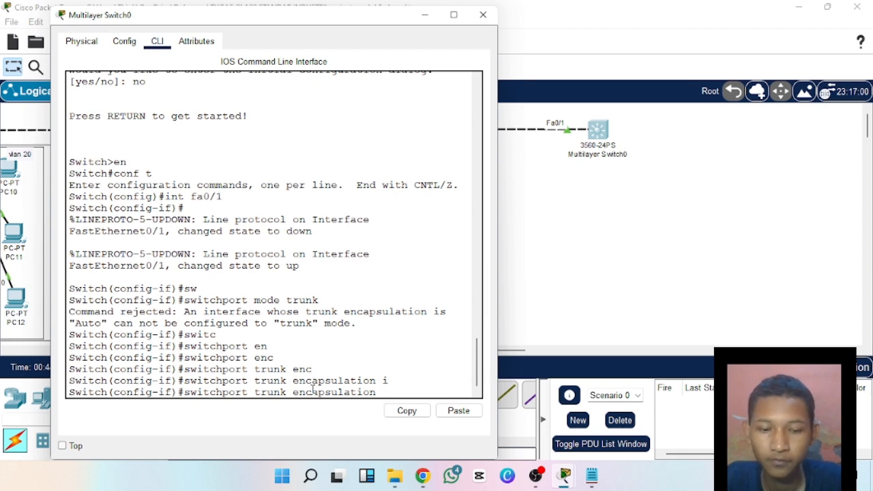
pyautogui.press('Tab')
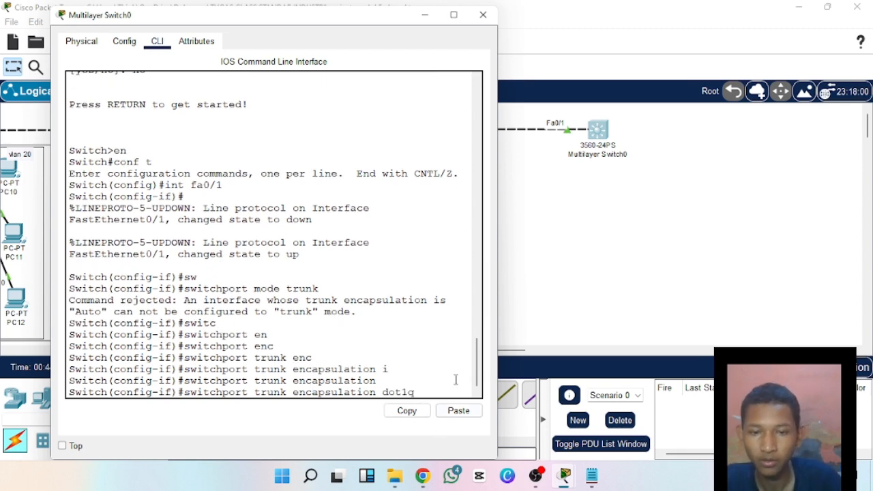
pyautogui.moveTo(478, 373); pyautogui.dragTo(479, 383)
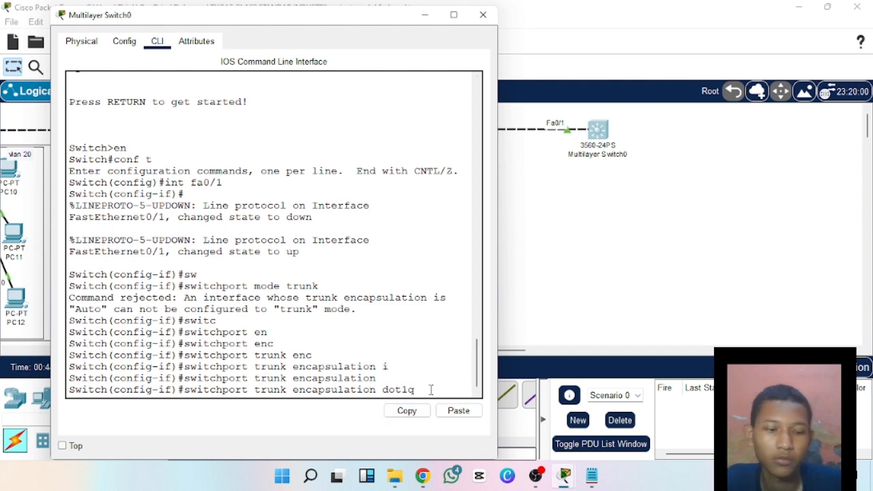
pyautogui.press('Return')
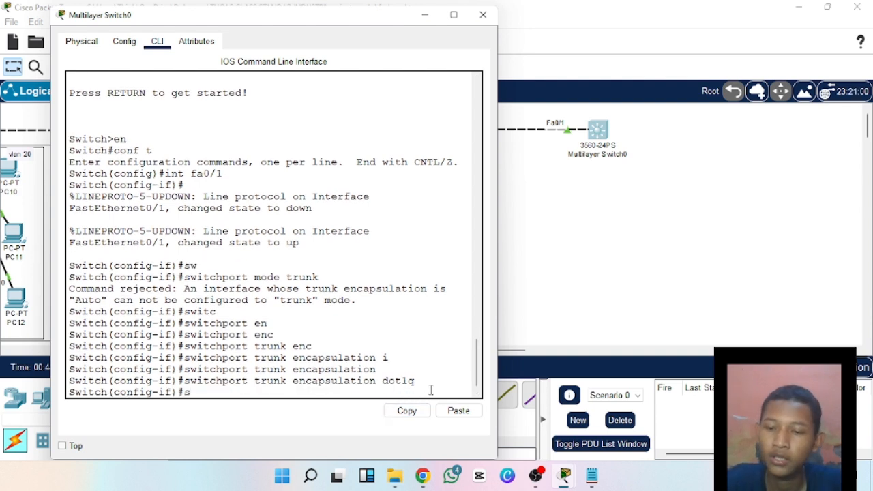
# Put Multilayer Switch0's interface fa0/1 into trunking with switchport mode trunk.
pyautogui.write('sw')
pyautogui.press('Tab')
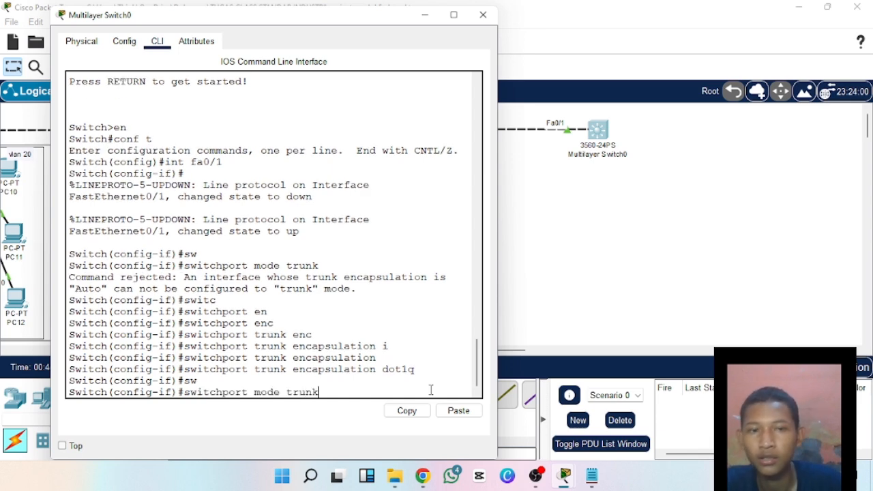
pyautogui.press('Return')
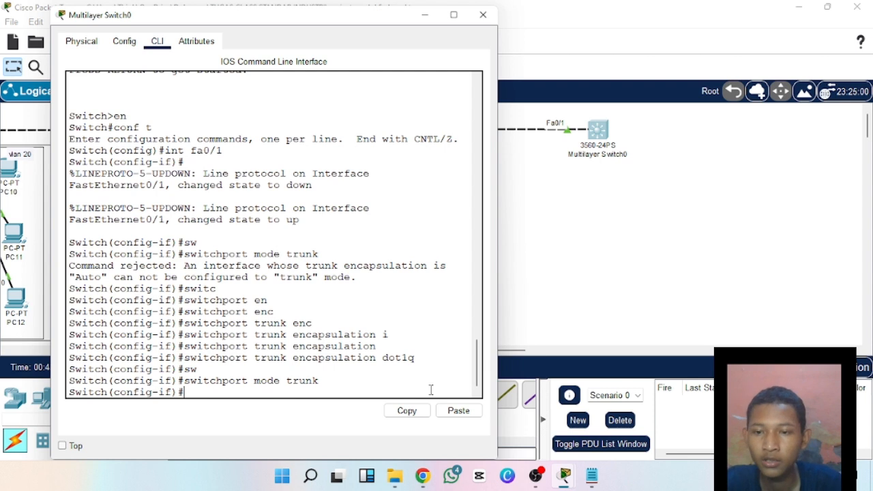
# Leave interface configuration, run do show int trunk on Multilayer Switch0, and examine the Fa0/1 mode and encapsulation.
pyautogui.write('ex')
pyautogui.press('Return')
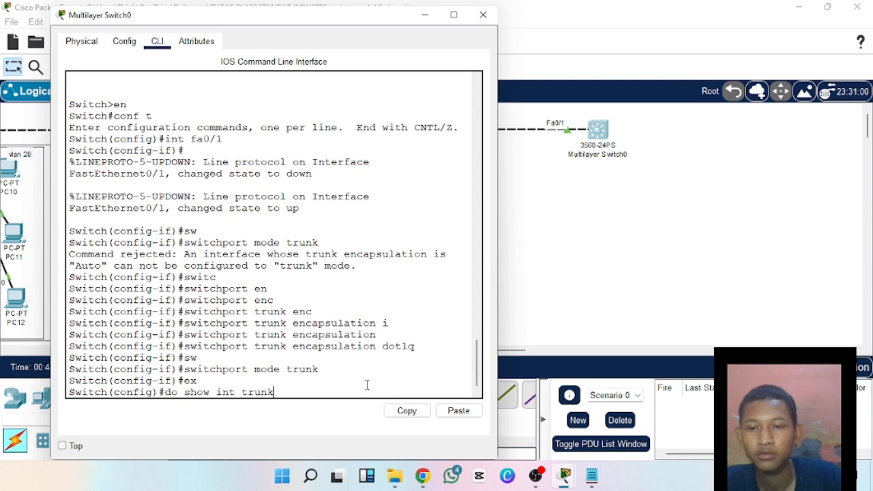
pyautogui.press('Return')
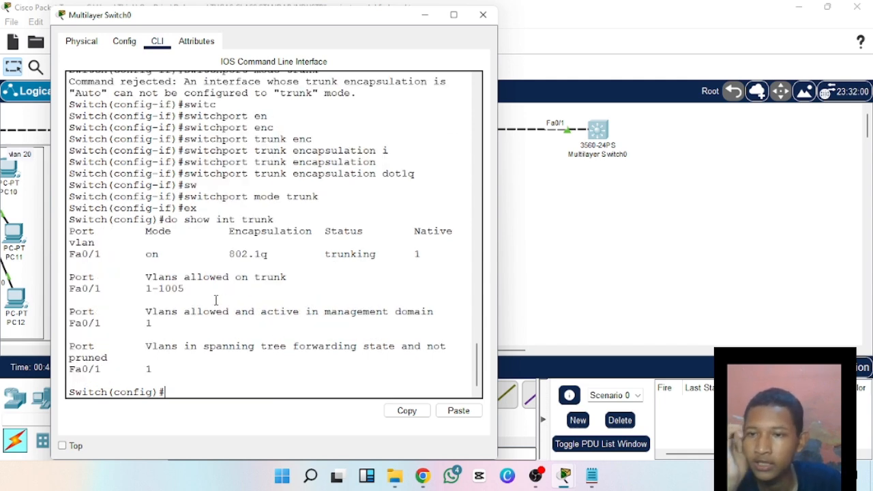
pyautogui.moveTo(135, 254); pyautogui.dragTo(231, 264)
pyautogui.click(232, 264)
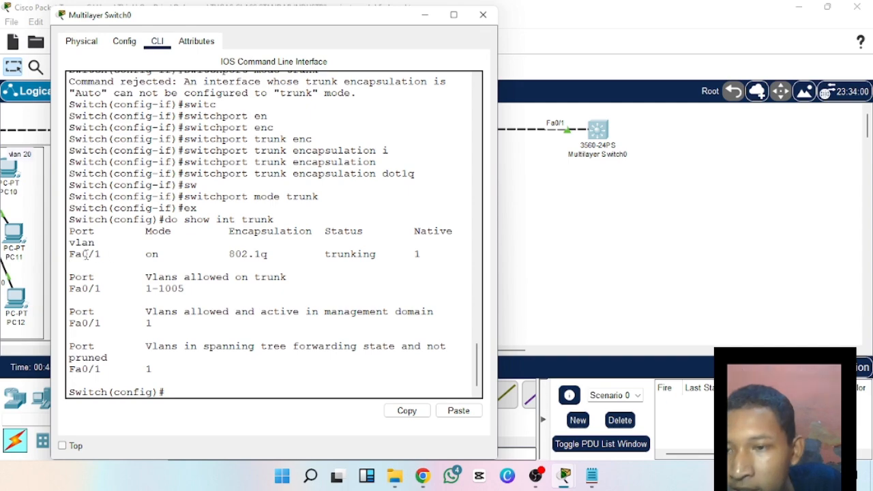
pyautogui.moveTo(71, 254); pyautogui.dragTo(117, 251)
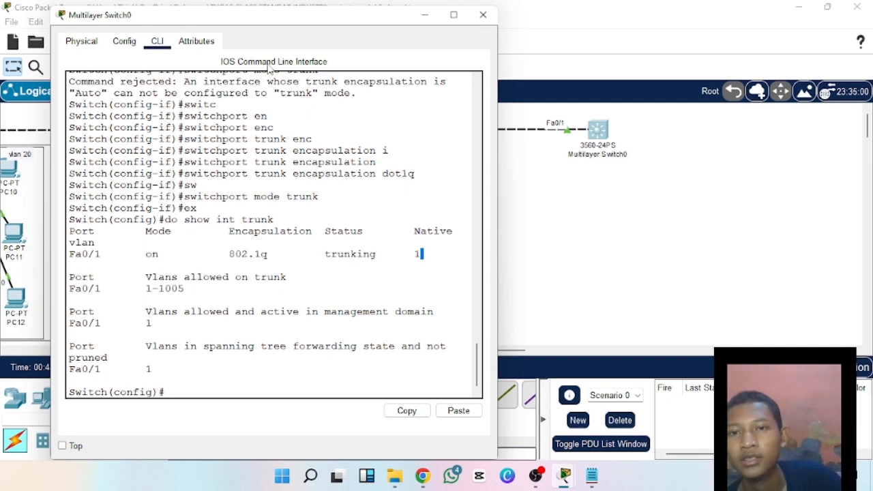
# Close the Multilayer Switch0 window and bring the network topology back to full screen.
pyautogui.moveTo(387, 14); pyautogui.dragTo(871, 103)
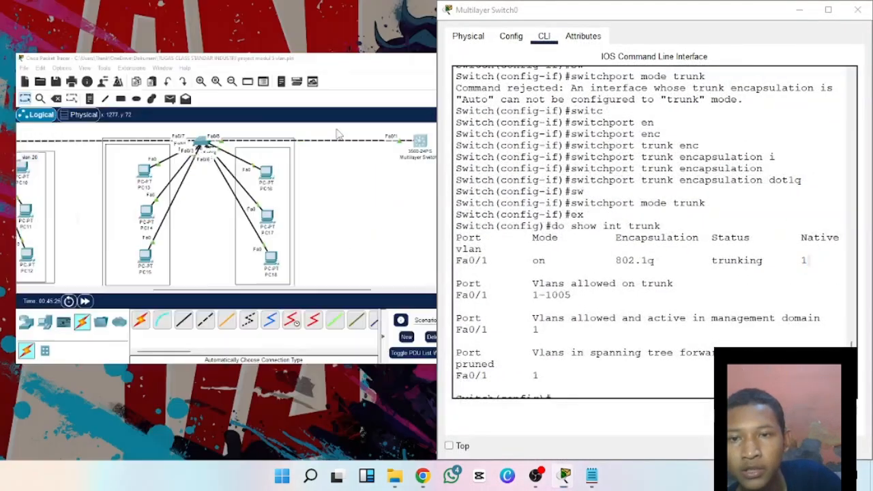
pyautogui.click(96, 147)
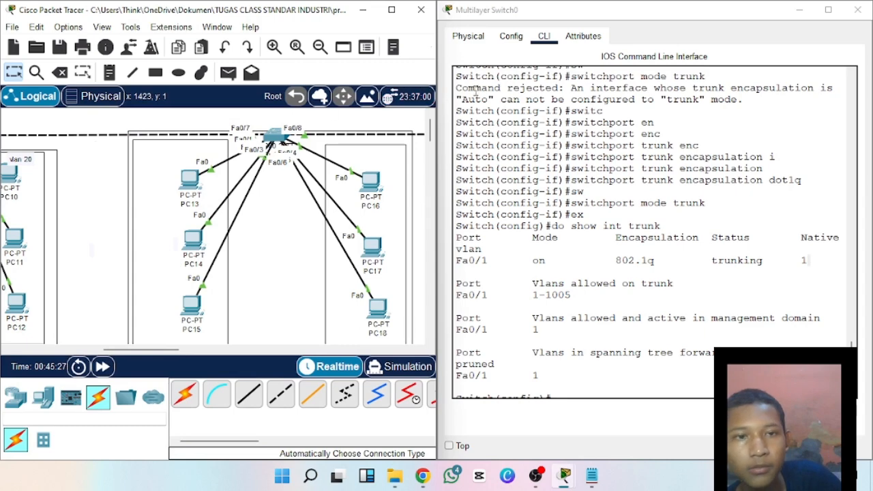
pyautogui.click(857, 10)
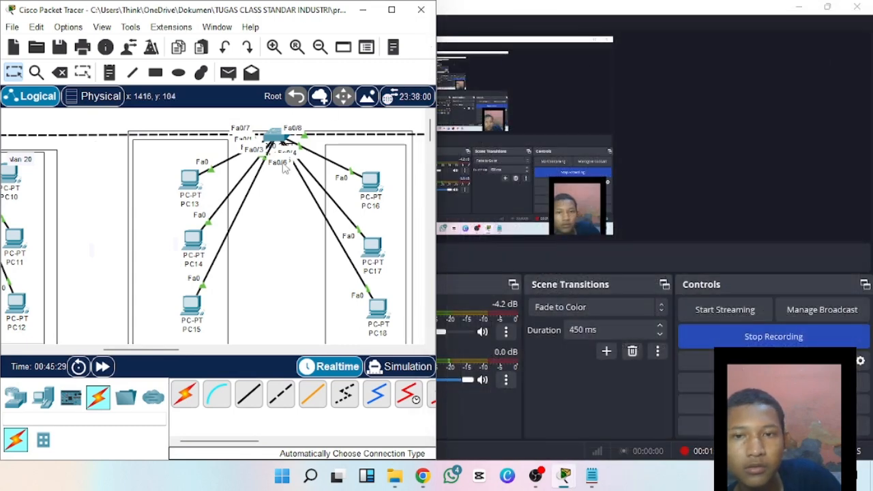
pyautogui.click(392, 10)
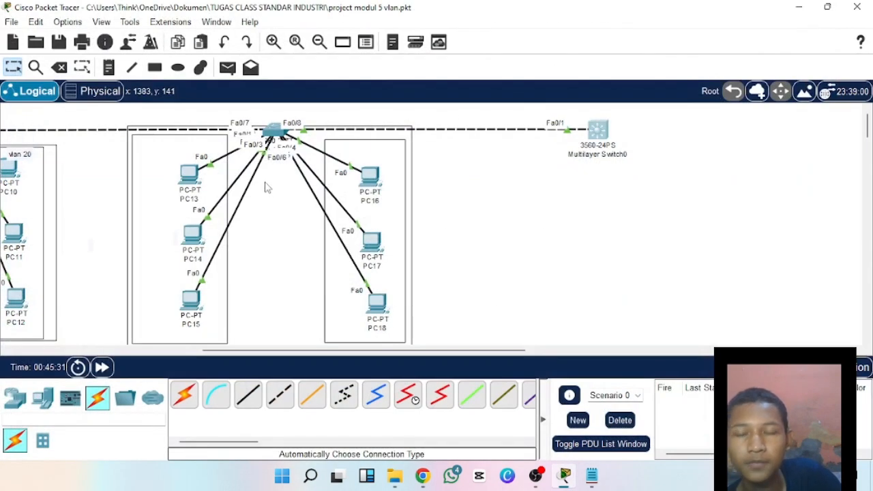
pyautogui.click(259, 277)
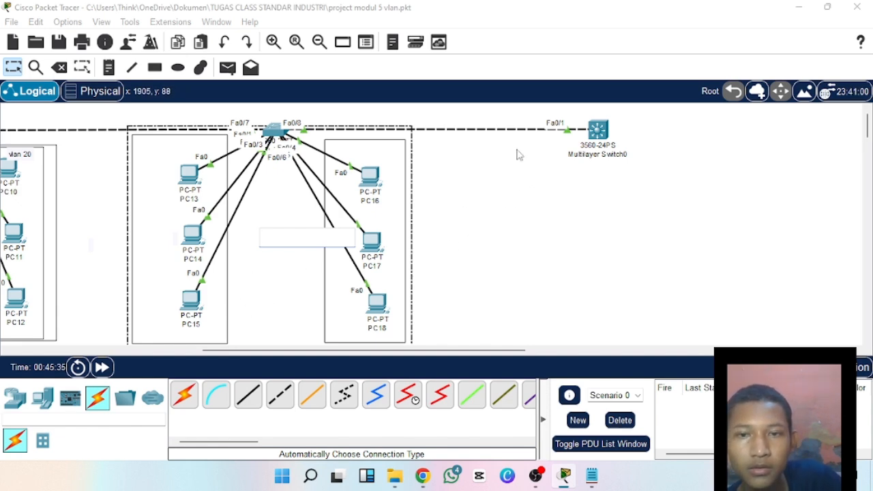
# Run do show int trunk on Switch2 outside interface configuration, examine the Fa0/7 and Fa0/8 entries, and close its window.
pyautogui.click(273, 129)
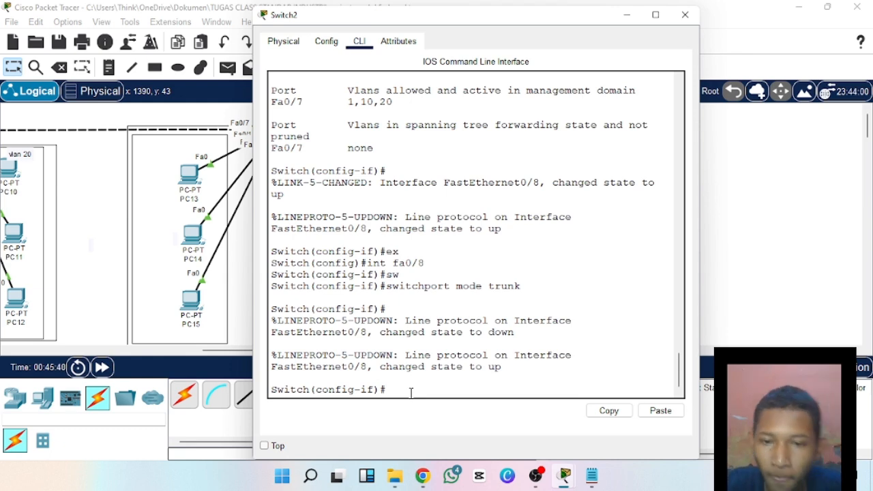
pyautogui.write('ex')
pyautogui.press('Return')
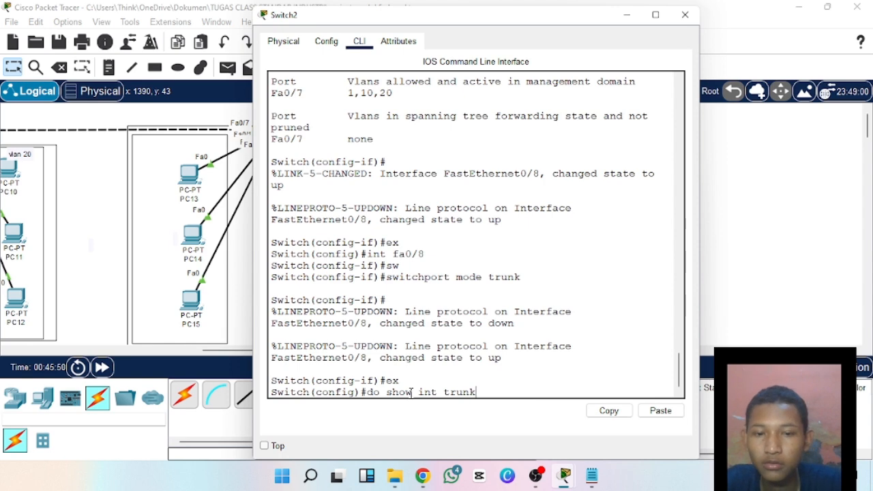
pyautogui.press('Return')
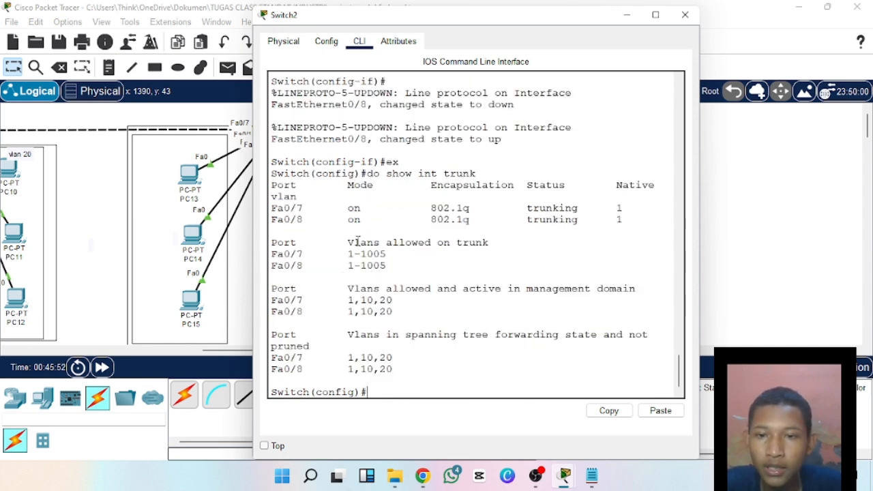
pyautogui.moveTo(298, 268); pyautogui.dragTo(419, 267)
pyautogui.click(420, 267)
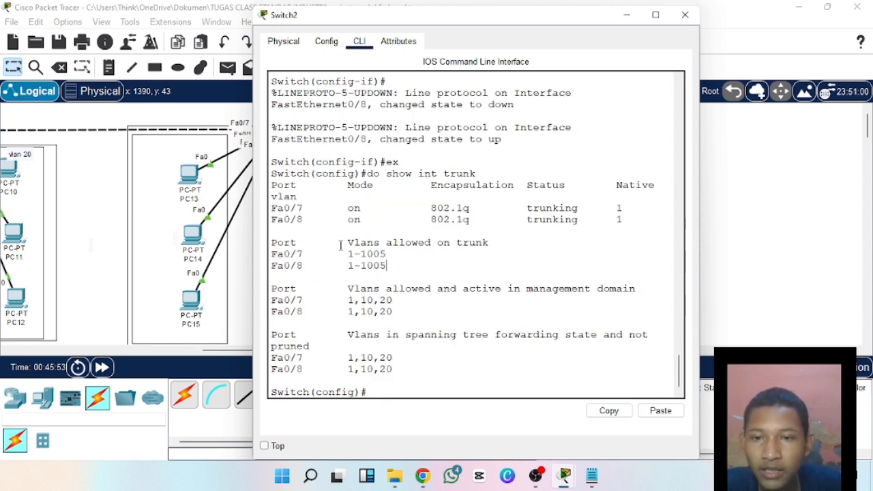
pyautogui.moveTo(407, 206); pyautogui.dragTo(535, 207)
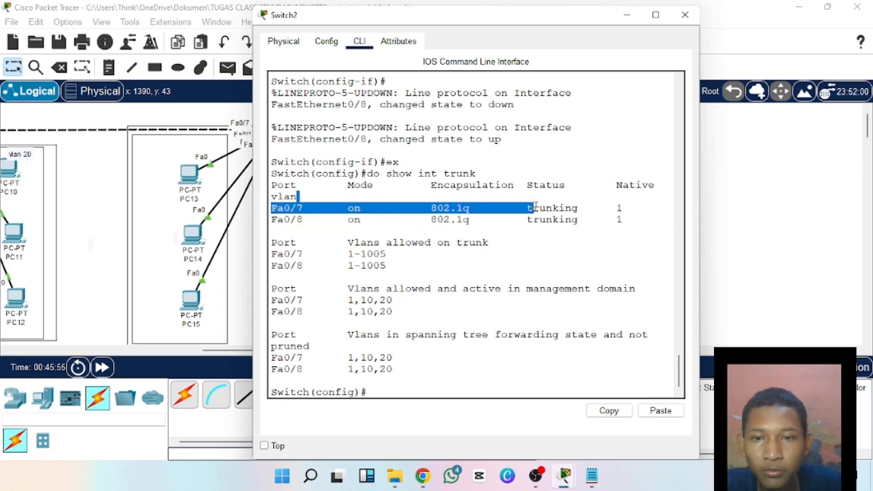
pyautogui.click(490, 210)
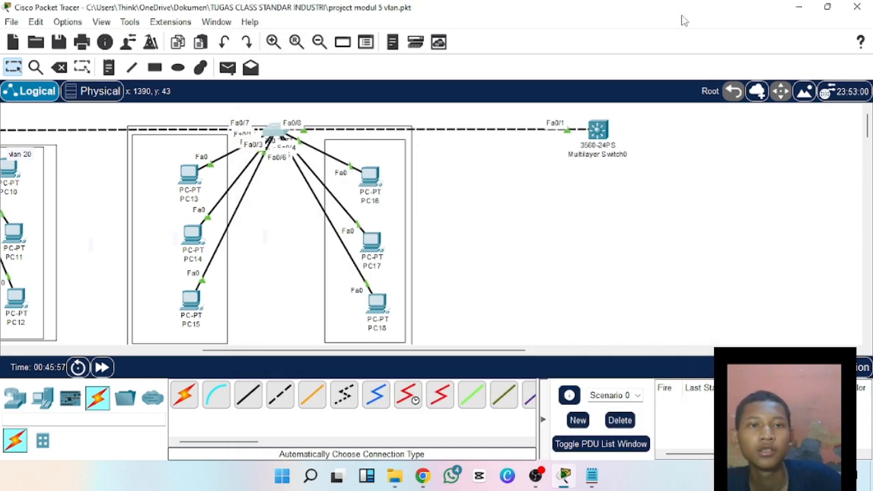
pyautogui.click(683, 16)
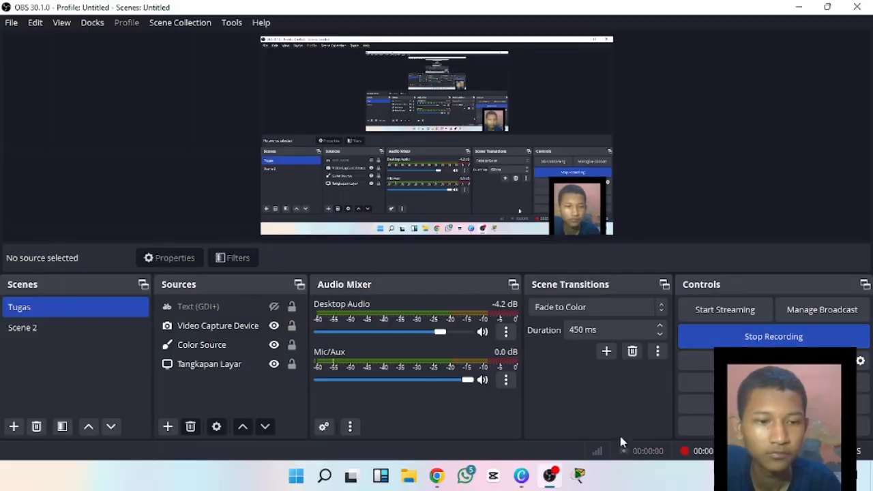
# Switch to the DTP mode table in Canva, underline the Trunk and Access row headings in red, and draw an arrow from Trunk.
pyautogui.click(520, 476)
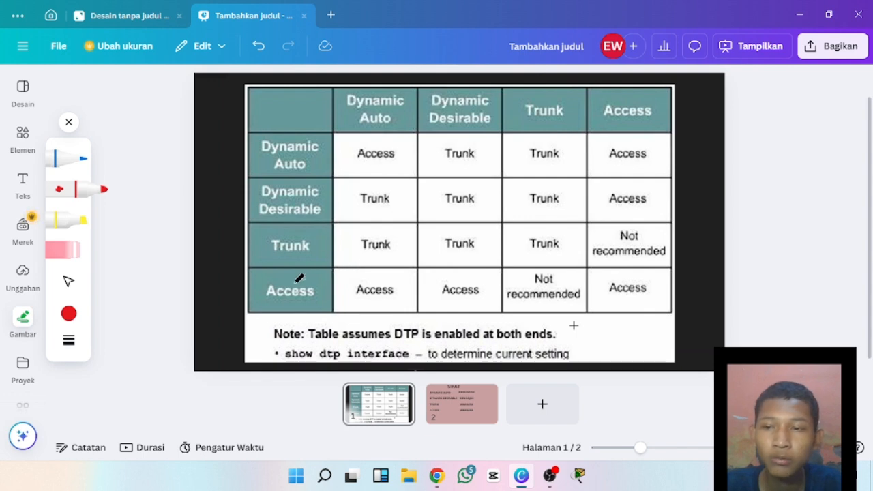
pyautogui.moveTo(257, 256); pyautogui.dragTo(319, 256)
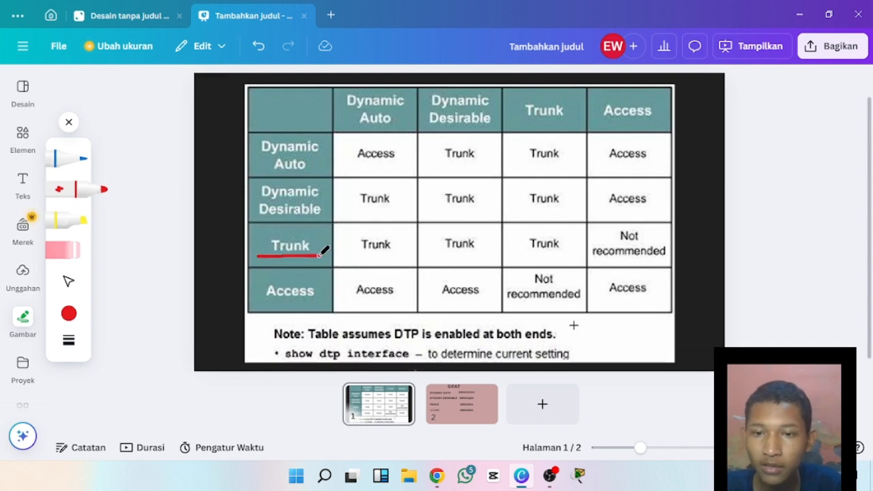
pyautogui.moveTo(254, 304); pyautogui.dragTo(312, 305)
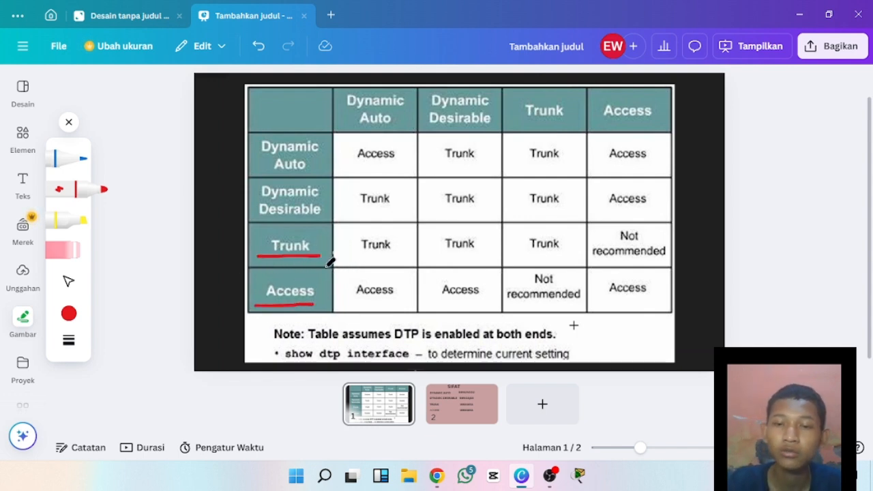
pyautogui.moveTo(327, 241)
pyautogui.mouseDown()
pyautogui.moveTo(349, 238)
pyautogui.moveTo(350, 251)
pyautogui.mouseUp()
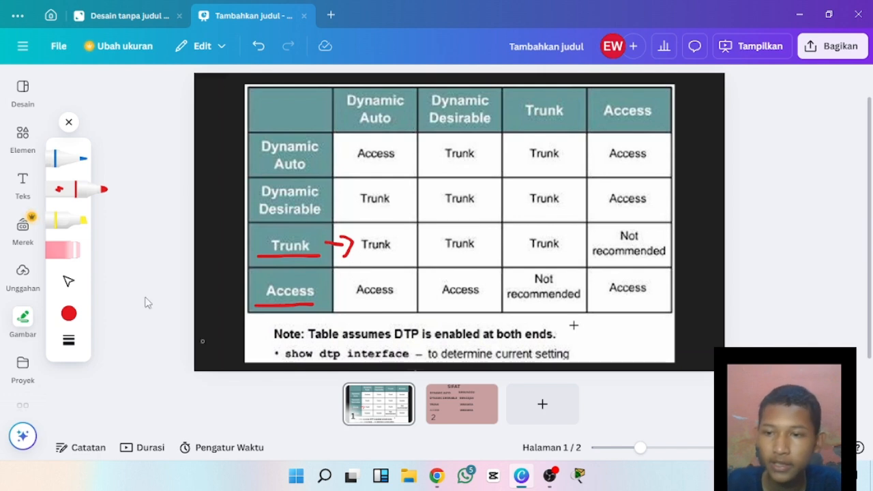
# Delete all the red strokes around the Trunk and Access row headings together.
pyautogui.click(69, 281)
pyautogui.moveTo(191, 333); pyautogui.dragTo(358, 232)
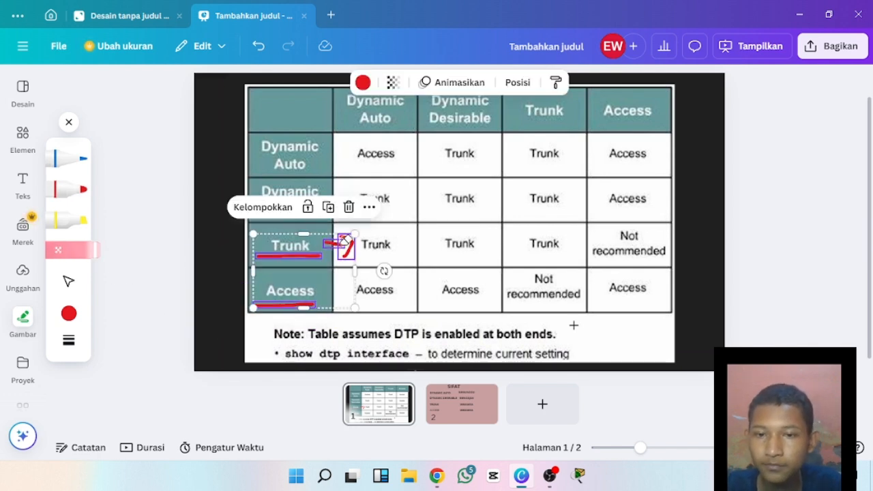
pyautogui.click(349, 208)
# With the red marker, sketch two labelled boxes joined by a line below the table and underline the Access row heading.
pyautogui.click(77, 191)
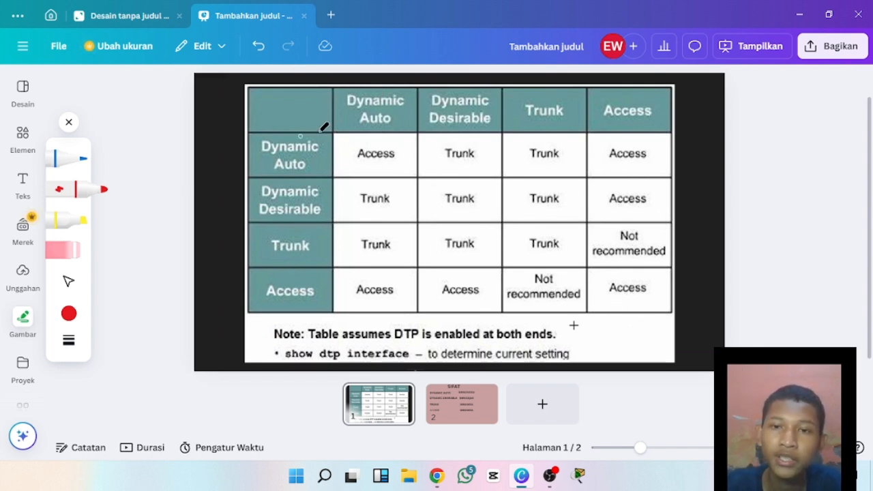
pyautogui.moveTo(621, 319)
pyautogui.mouseDown()
pyautogui.moveTo(672, 322)
pyautogui.moveTo(614, 369)
pyautogui.moveTo(622, 328)
pyautogui.mouseUp()
pyautogui.moveTo(349, 330)
pyautogui.mouseDown()
pyautogui.moveTo(406, 345)
pyautogui.moveTo(363, 335)
pyautogui.mouseUp()
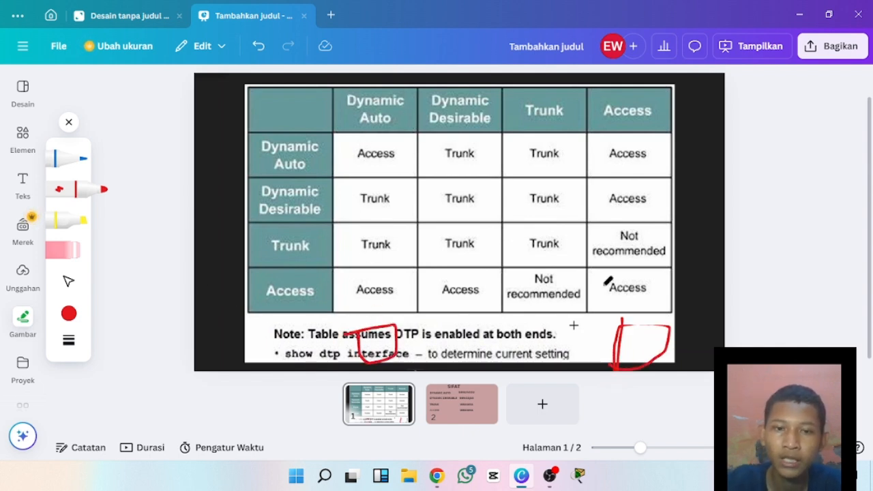
pyautogui.moveTo(645, 328)
pyautogui.mouseDown()
pyautogui.moveTo(626, 356)
pyautogui.moveTo(675, 326)
pyautogui.moveTo(672, 353)
pyautogui.moveTo(661, 352)
pyautogui.mouseUp()
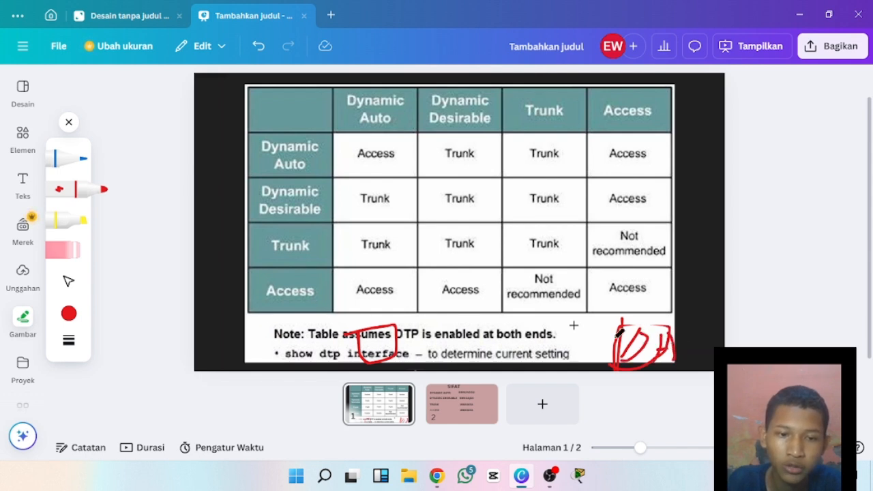
pyautogui.moveTo(367, 326)
pyautogui.mouseDown()
pyautogui.moveTo(368, 348)
pyautogui.moveTo(378, 352)
pyautogui.moveTo(421, 332)
pyautogui.moveTo(636, 331)
pyautogui.mouseUp()
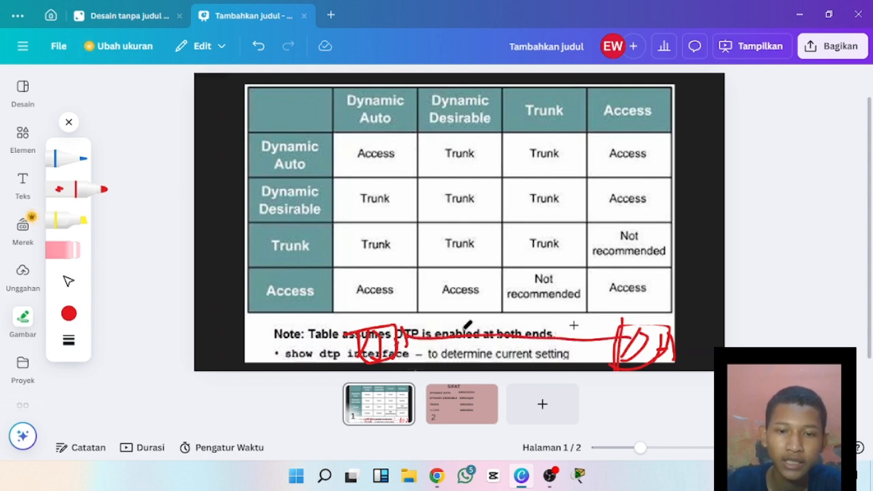
pyautogui.moveTo(274, 299); pyautogui.dragTo(331, 300)
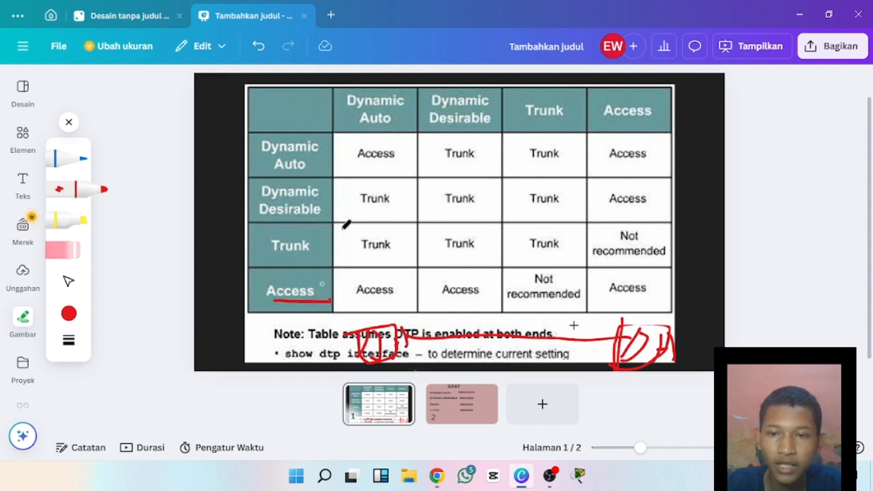
# Underline the Dynamic Auto/Dynamic Auto result in red, link its two headings with arcs, and add a short stroke above Dynamic Desirable.
pyautogui.moveTo(356, 158); pyautogui.dragTo(389, 165)
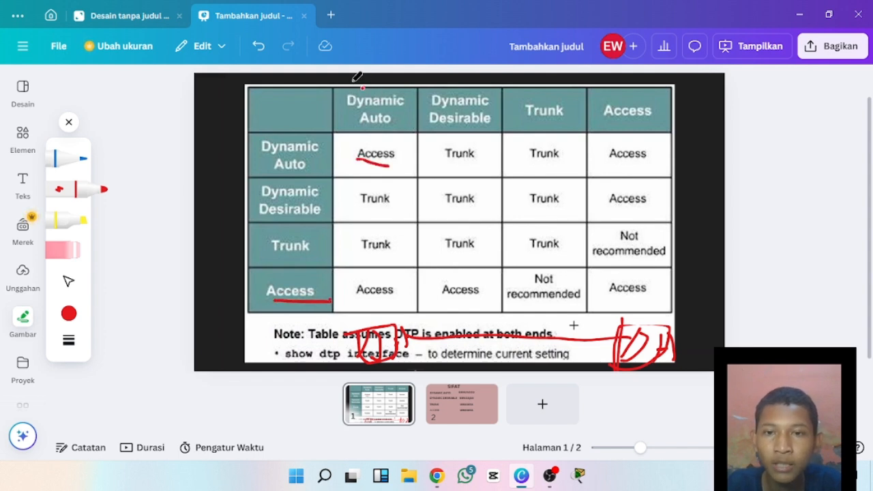
pyautogui.moveTo(365, 86)
pyautogui.mouseDown()
pyautogui.moveTo(256, 81)
pyautogui.moveTo(233, 135)
pyautogui.moveTo(251, 151)
pyautogui.mouseUp()
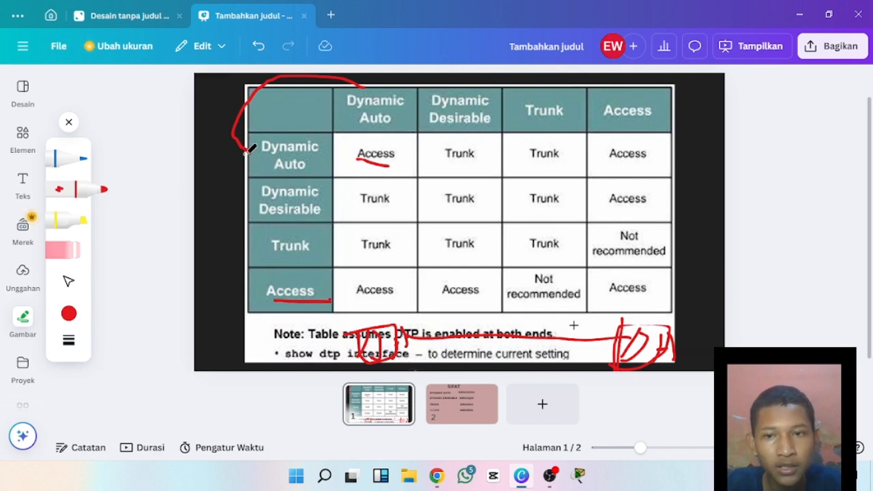
pyautogui.moveTo(250, 150); pyautogui.dragTo(305, 65)
pyautogui.moveTo(426, 74); pyautogui.dragTo(445, 88)
# With the yellow highlighter, mark the Dynamic Auto/Dynamic Desirable result and the Trunk row heading, and draw a large loop around the table.
pyautogui.click(80, 220)
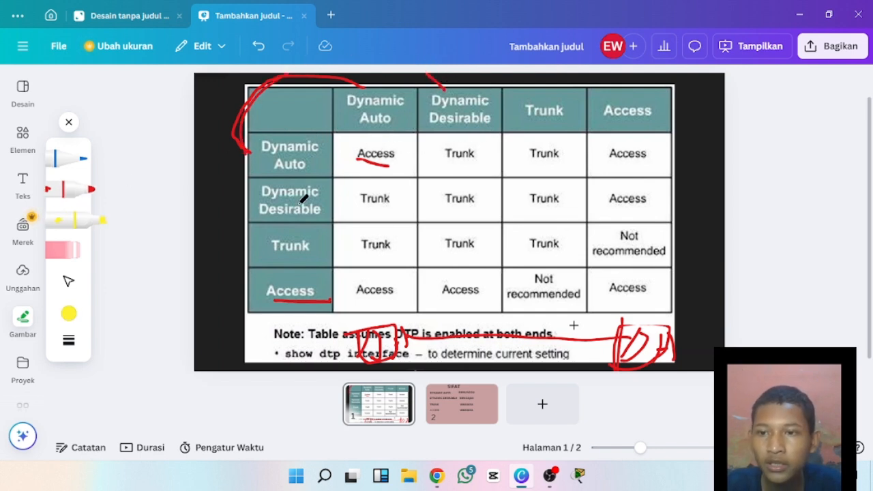
pyautogui.moveTo(426, 164); pyautogui.dragTo(484, 157)
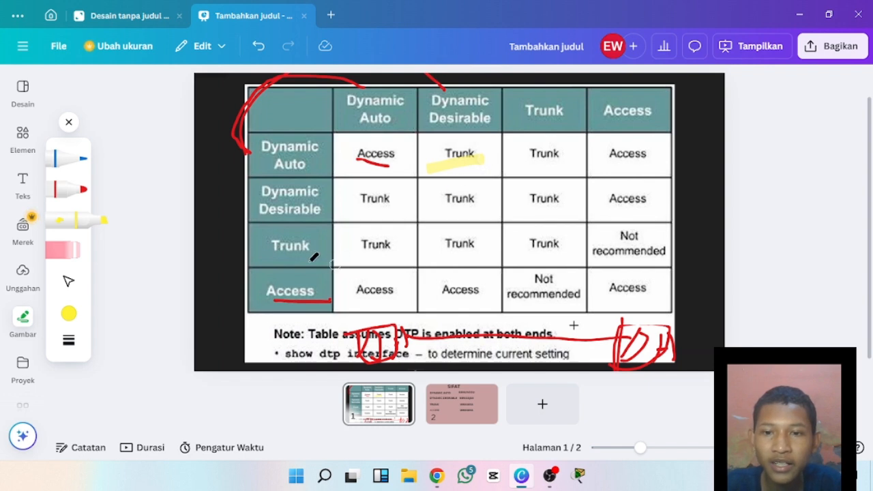
pyautogui.moveTo(265, 257); pyautogui.dragTo(311, 254)
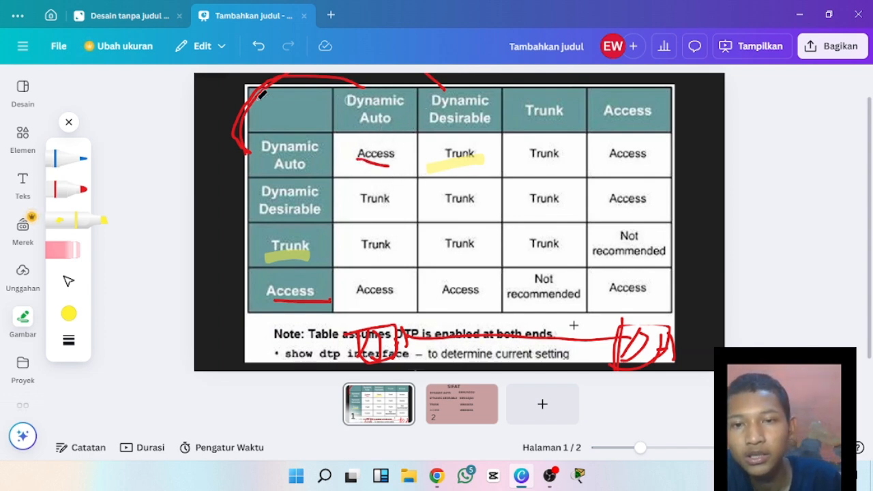
pyautogui.moveTo(259, 94)
pyautogui.mouseDown()
pyautogui.moveTo(666, 170)
pyautogui.moveTo(282, 286)
pyautogui.moveTo(236, 98)
pyautogui.moveTo(286, 105)
pyautogui.mouseUp()
# Erase all the red and yellow strokes from the DTP mode table page.
pyautogui.click(68, 250)
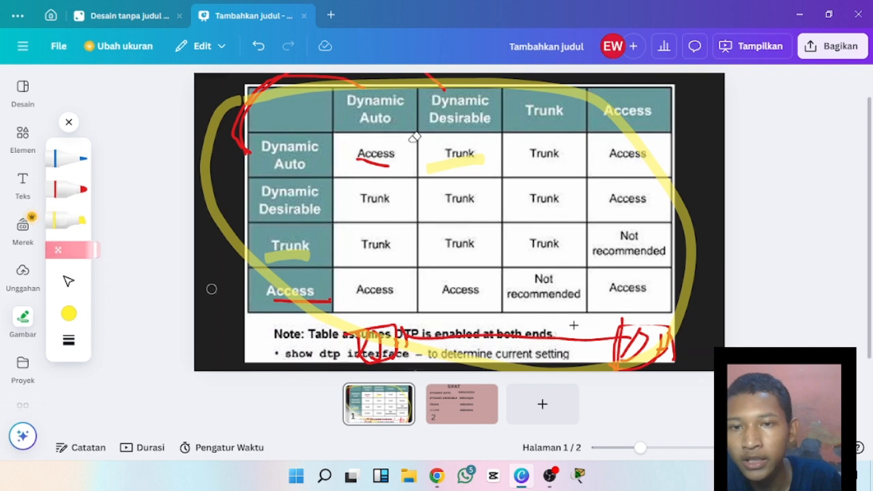
pyautogui.moveTo(211, 289); pyautogui.dragTo(339, 76)
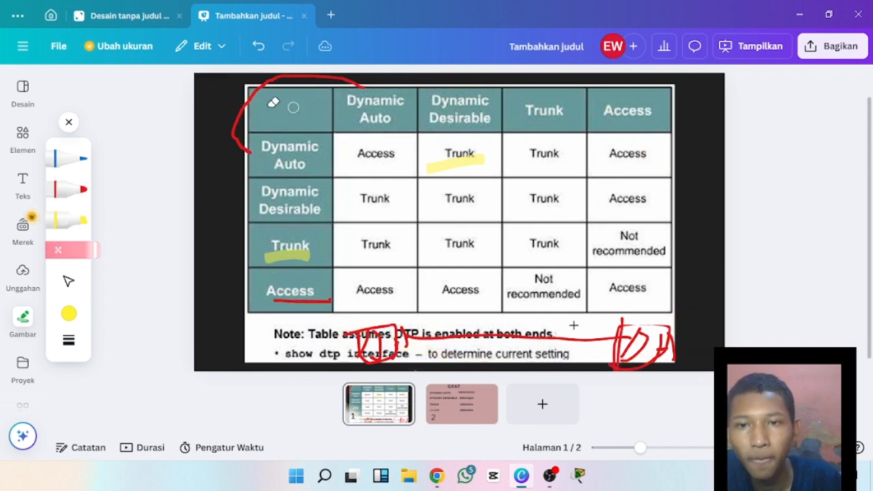
pyautogui.moveTo(243, 94)
pyautogui.mouseDown()
pyautogui.moveTo(409, 173)
pyautogui.moveTo(377, 348)
pyautogui.moveTo(658, 344)
pyautogui.moveTo(432, 113)
pyautogui.moveTo(303, 320)
pyautogui.mouseUp()
# Open page 2 with the SIFAT list of DTP mode behaviours and choose the red marker for annotating.
pyautogui.click(465, 410)
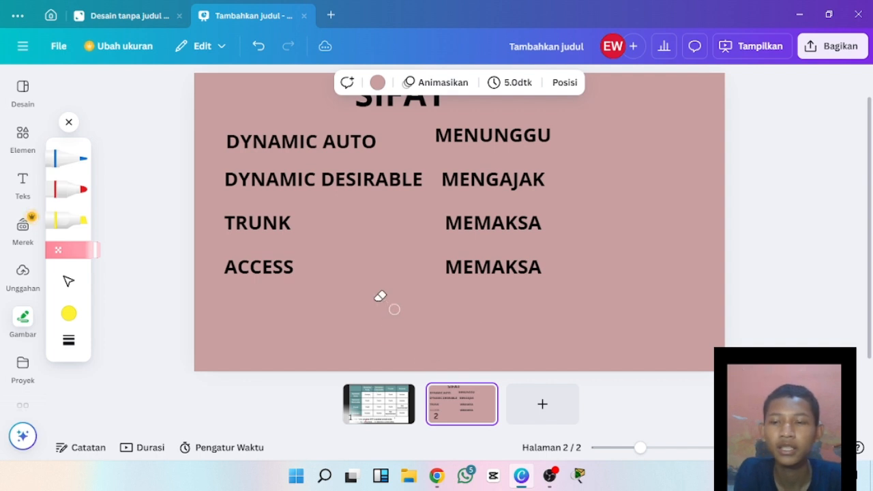
pyautogui.click(75, 189)
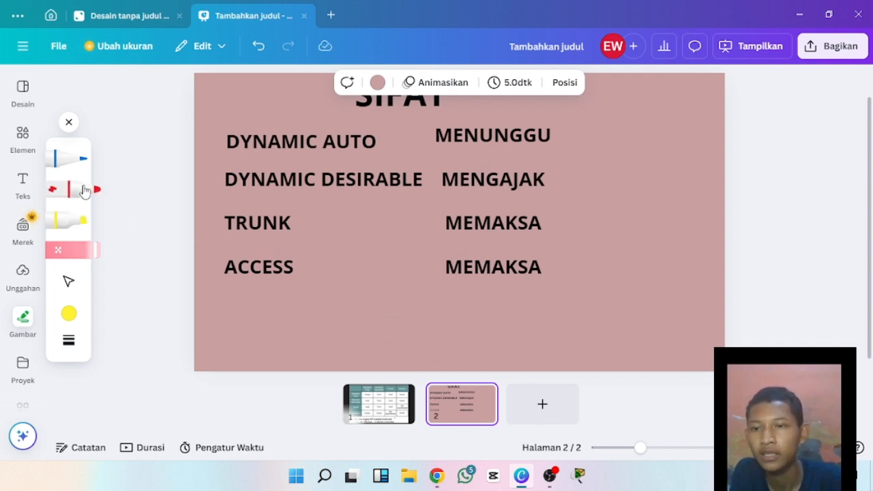
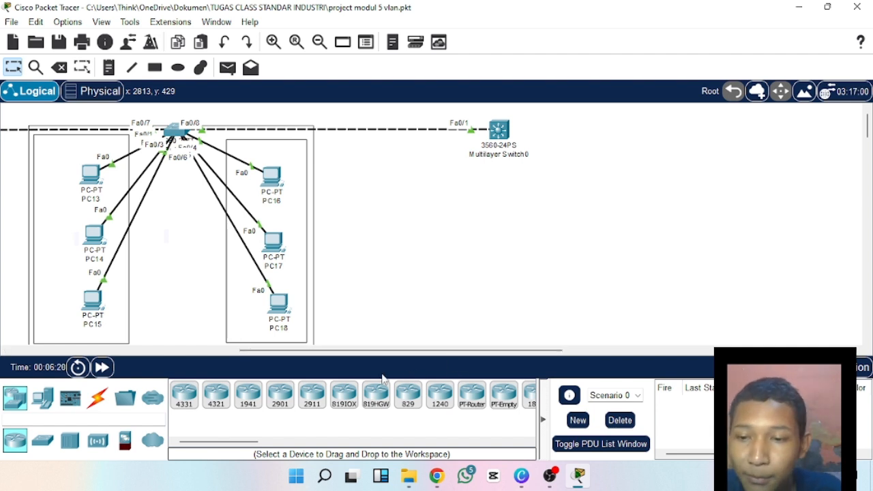
# Place two 2960 switches side by side in the empty area below Multilayer Switch0.
pyautogui.click(43, 439)
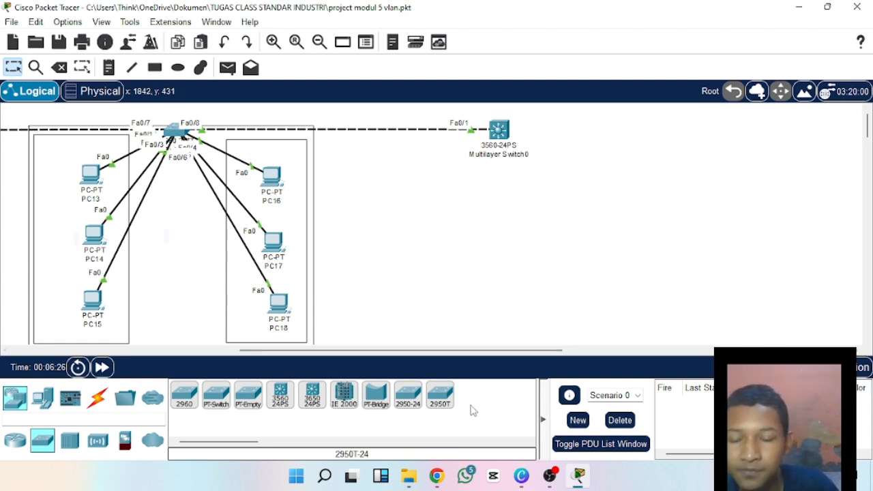
pyautogui.click(184, 394)
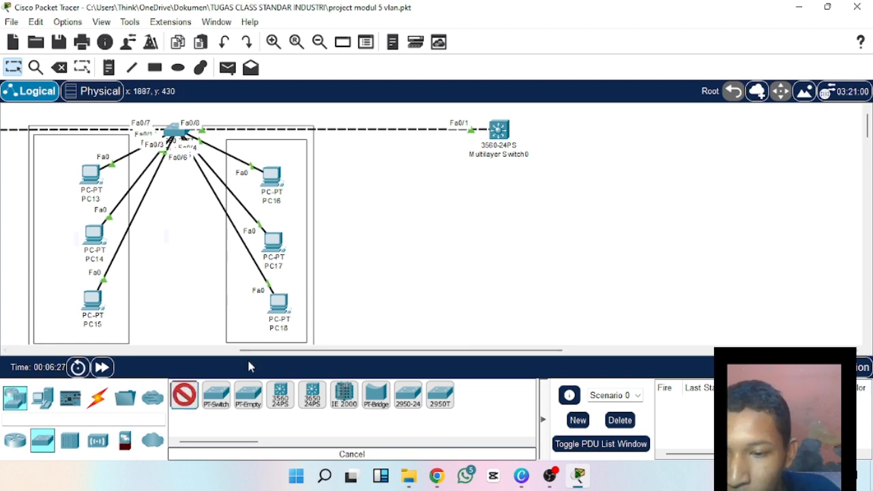
pyautogui.click(421, 220)
pyautogui.click(184, 395)
pyautogui.click(564, 219)
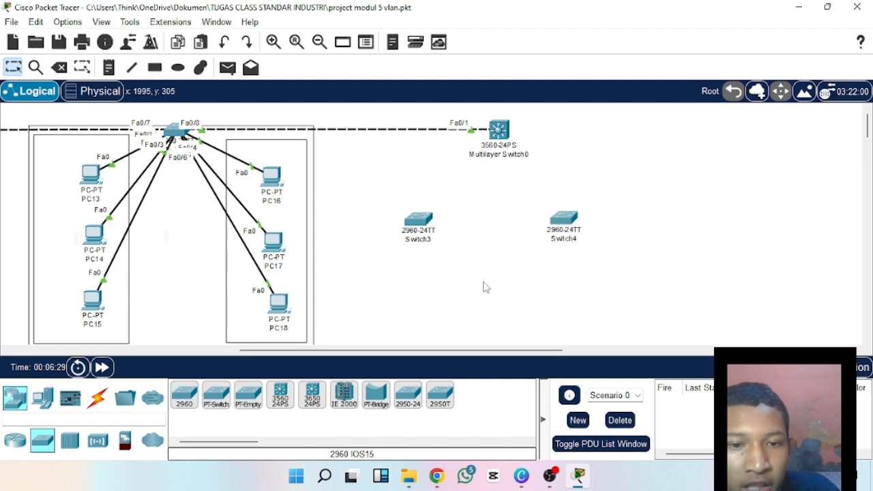
# Connect Switch3 to Switch4 with an automatically chosen cable and fast-forward the simulation time twice.
pyautogui.click(98, 398)
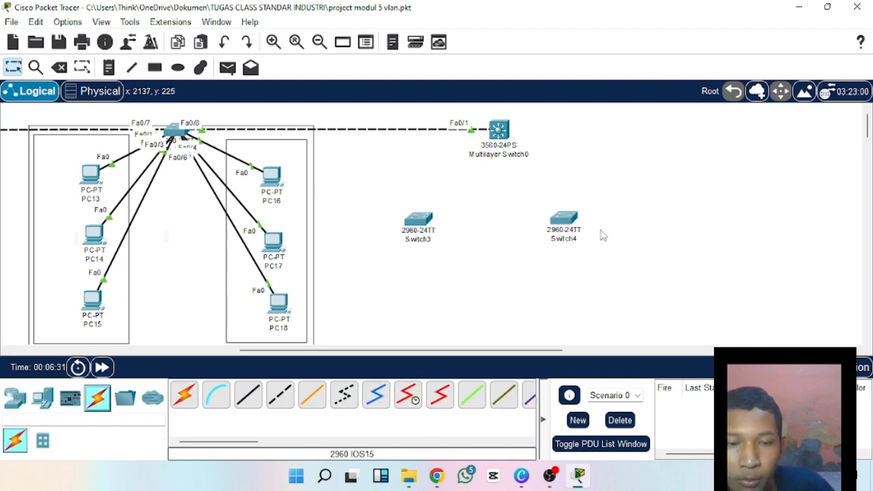
pyautogui.click(185, 394)
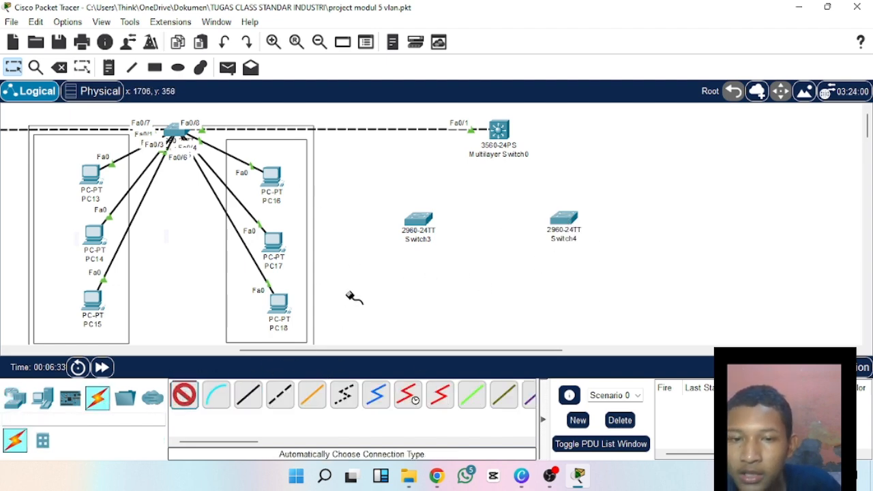
pyautogui.click(418, 222)
pyautogui.click(563, 220)
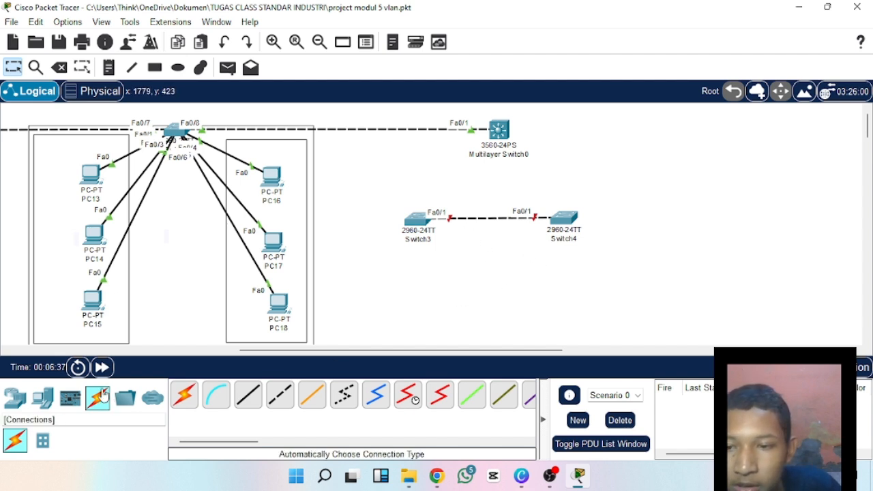
pyautogui.click(100, 372)
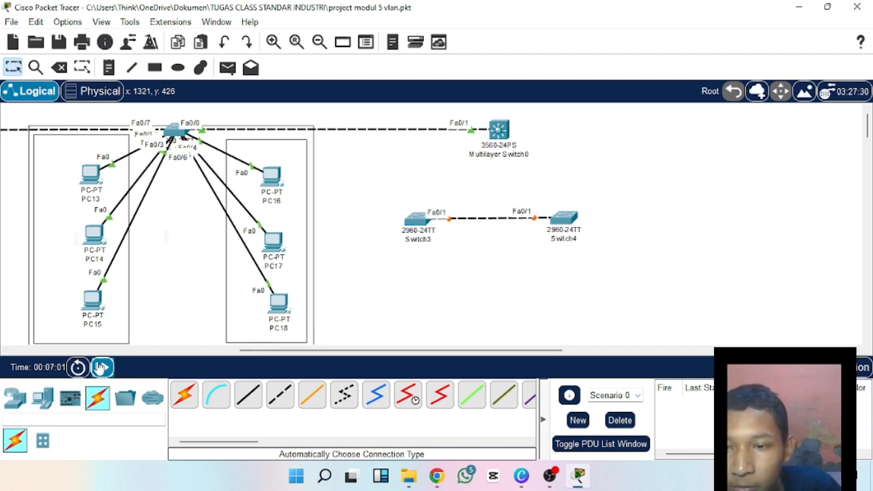
pyautogui.click(101, 369)
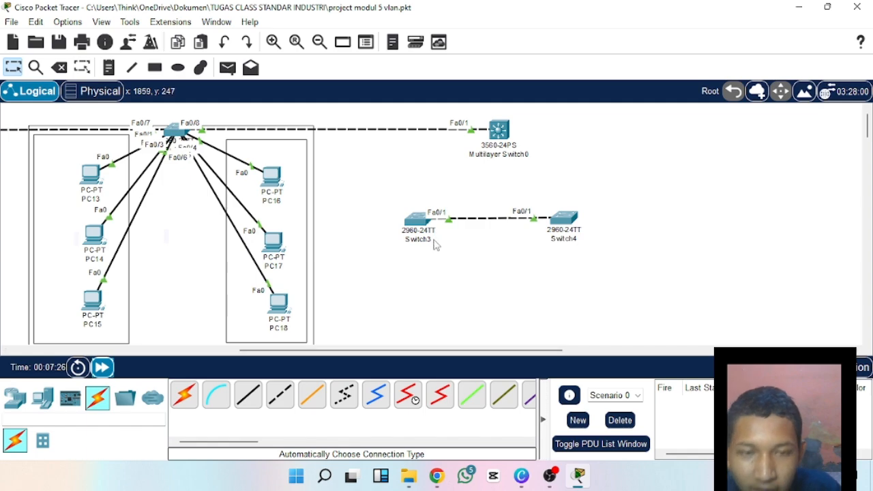
# Open Switch3's command line interface and start a console session.
pyautogui.click(421, 230)
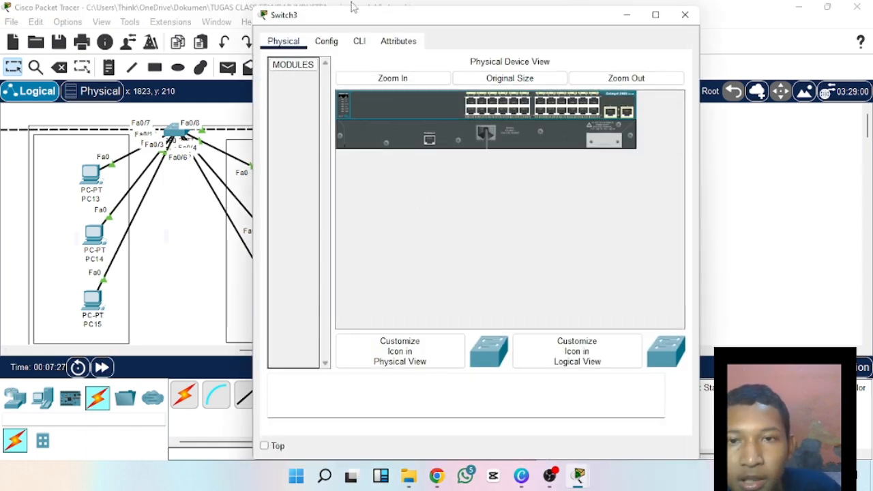
pyautogui.click(359, 40)
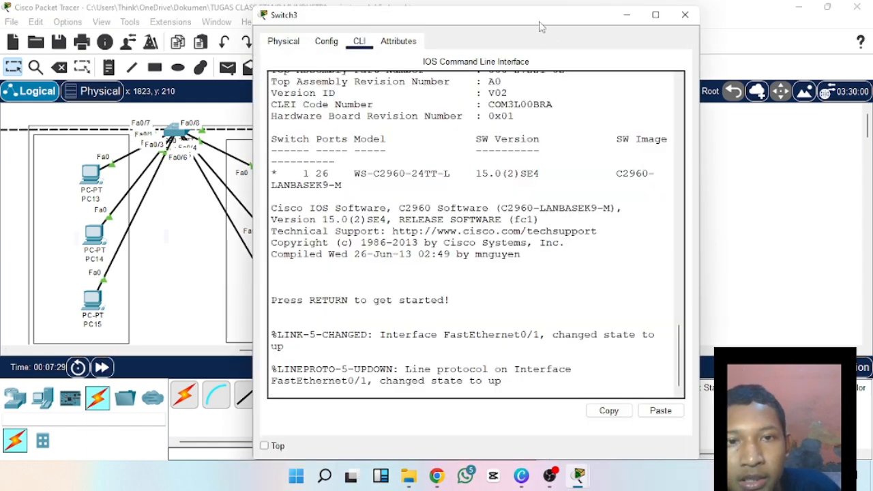
pyautogui.moveTo(541, 22); pyautogui.dragTo(362, 37)
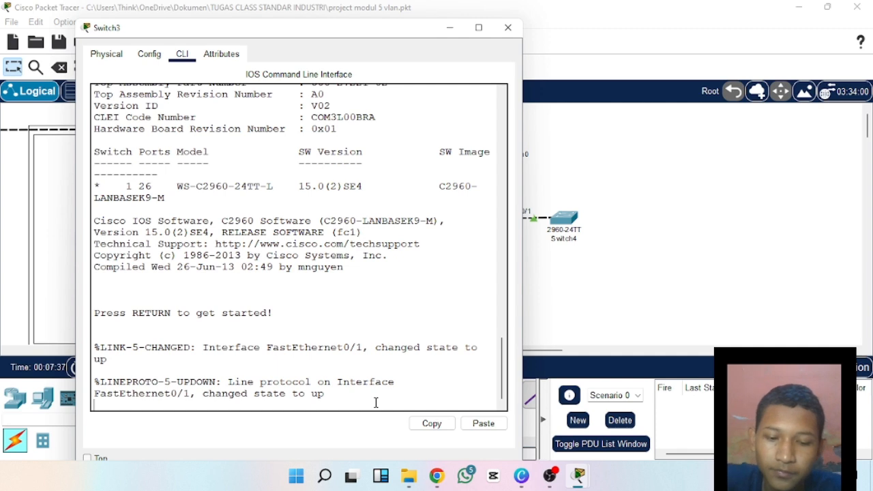
pyautogui.press('Return')
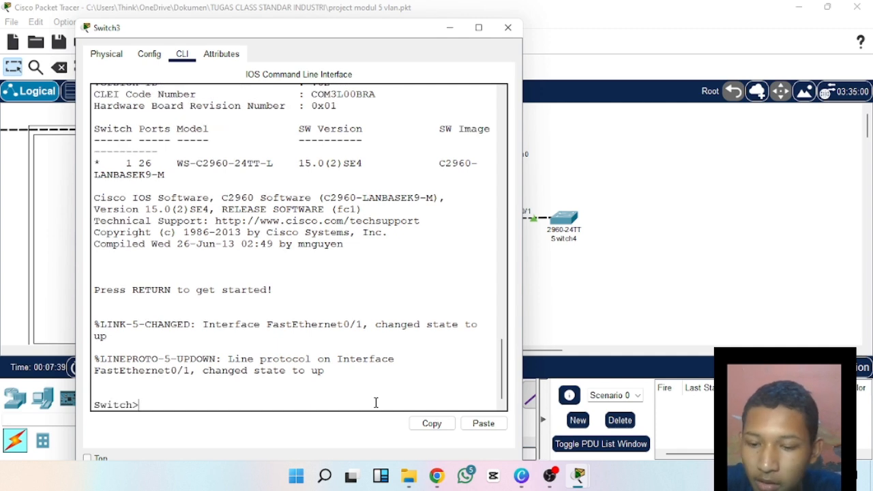
pyautogui.write('SWITCH')
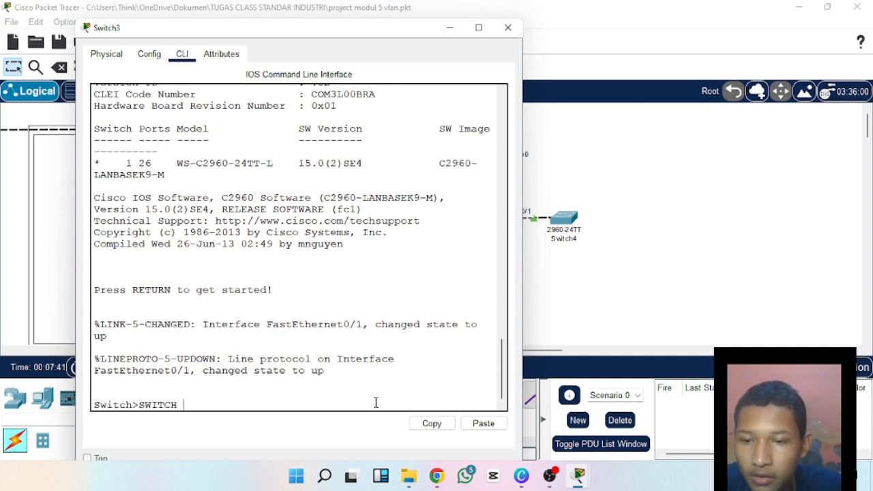
pyautogui.press('BackSpace')
pyautogui.press('BackSpace')
pyautogui.press('BackSpace')
pyautogui.press('BackSpace')
pyautogui.press('BackSpace')
pyautogui.press('BackSpace')
pyautogui.press('Return')
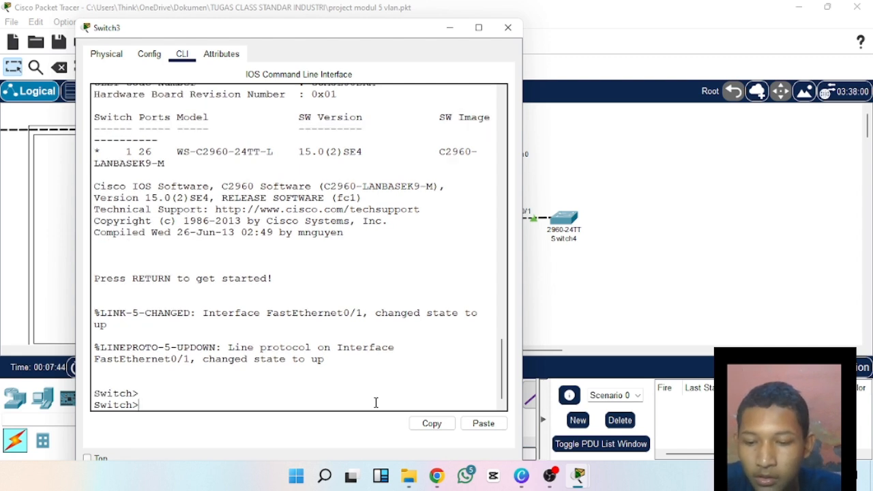
pyautogui.write('s')
pyautogui.press('BackSpace')
# Enter privileged mode with en and global configuration mode with conf t on Switch3.
pyautogui.write('e')
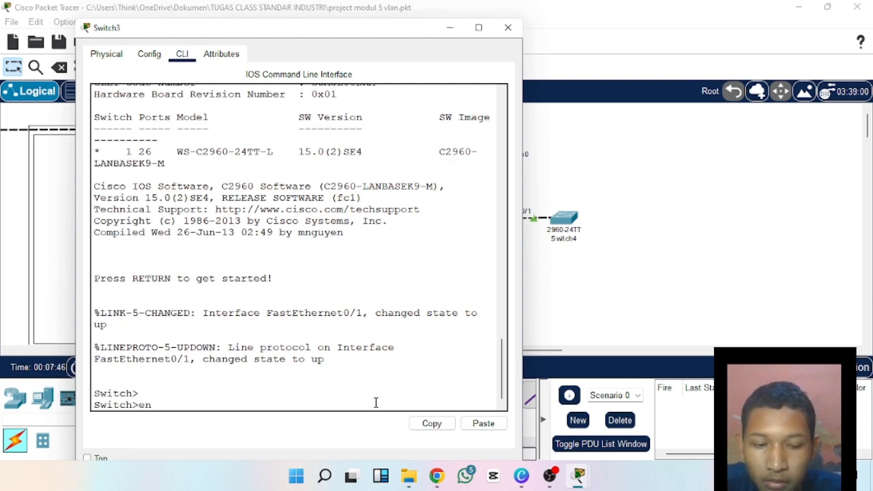
pyautogui.write('n')
pyautogui.press('Return')
pyautogui.write('con')
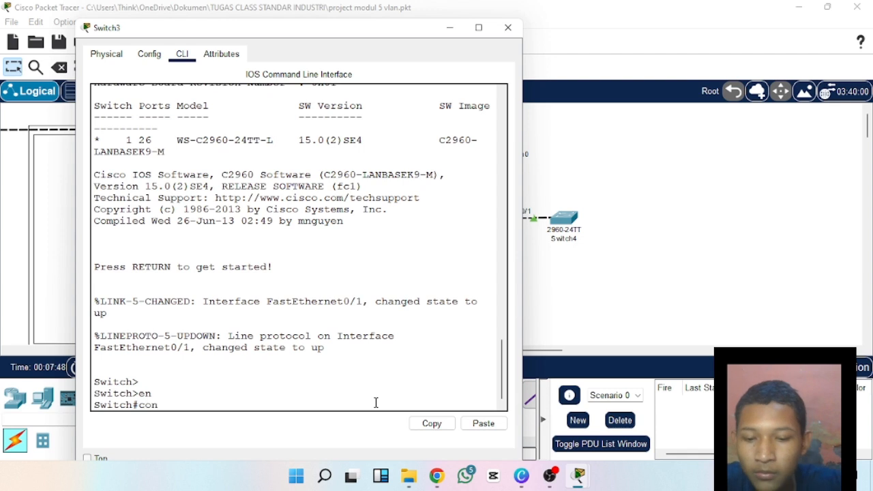
pyautogui.write('f t')
pyautogui.press('Return')
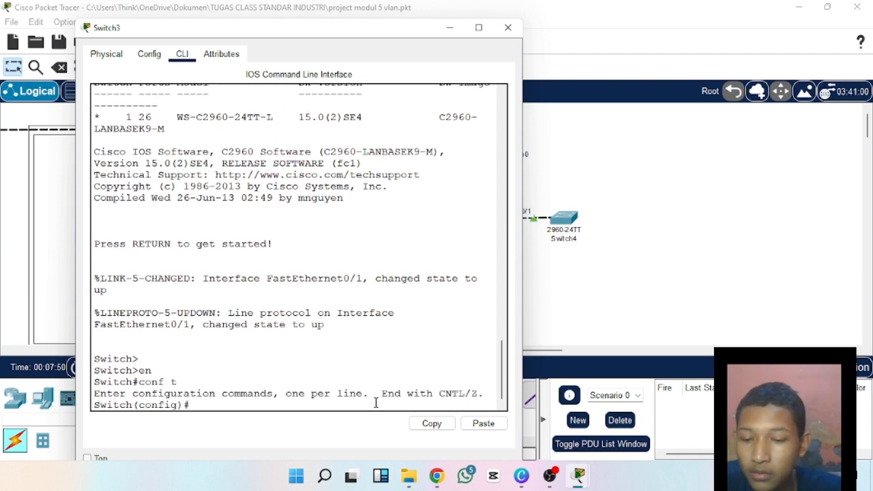
pyautogui.write('sw')
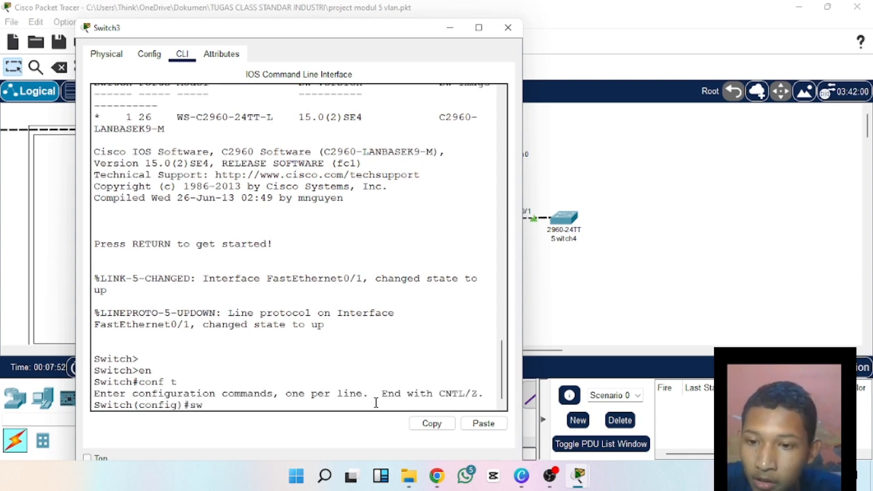
pyautogui.press('Tab')
pyautogui.write('i')
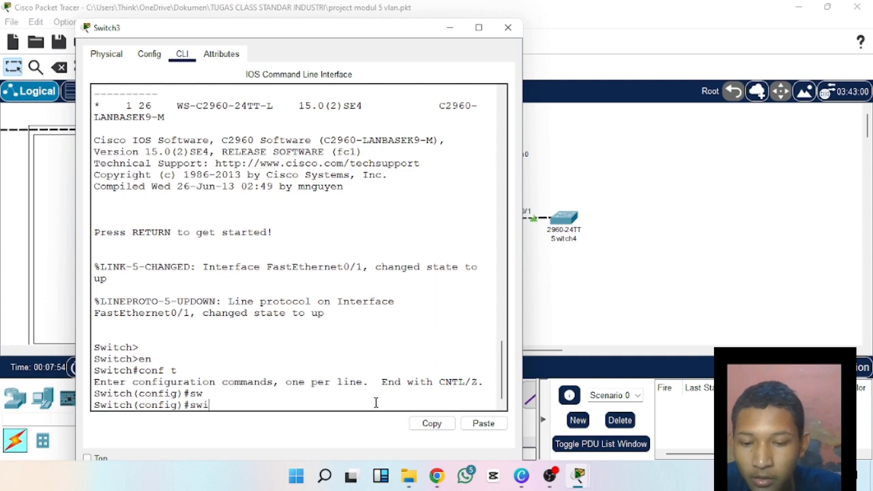
pyautogui.press('BackSpace')
pyautogui.press('BackSpace')
pyautogui.press('BackSpace')
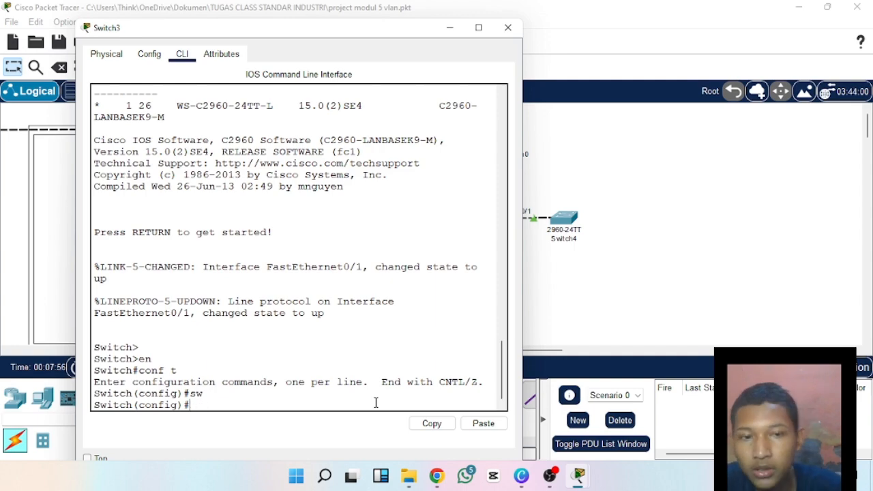
# Enter interface configuration for Switch3's link port with the command int fa 0/1.
pyautogui.moveTo(246, 34); pyautogui.dragTo(296, 24)
pyautogui.doubleClick(263, 29)
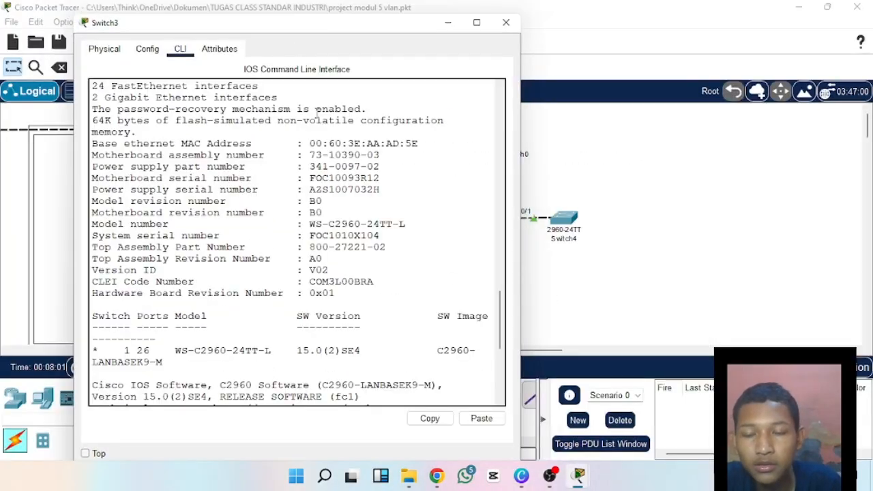
pyautogui.scroll(-6, 336, 332)
pyautogui.scroll(-1, 304, 345)
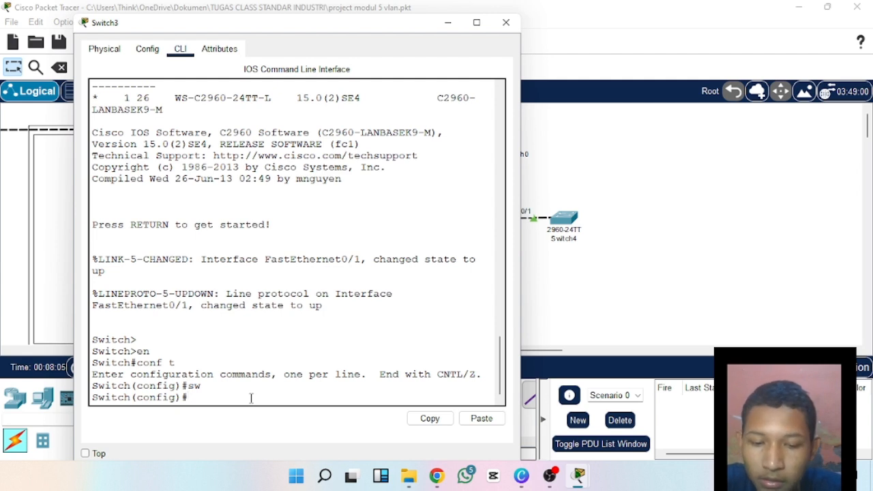
pyautogui.write('ig)#')
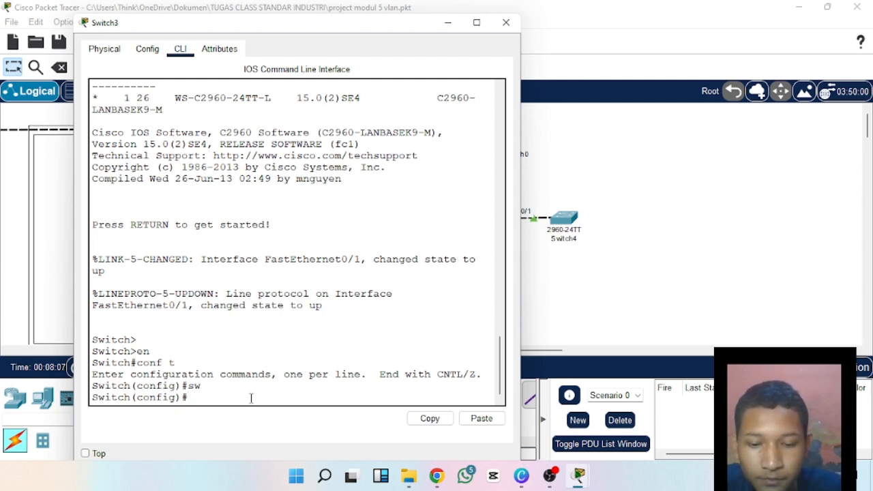
pyautogui.write('itf')
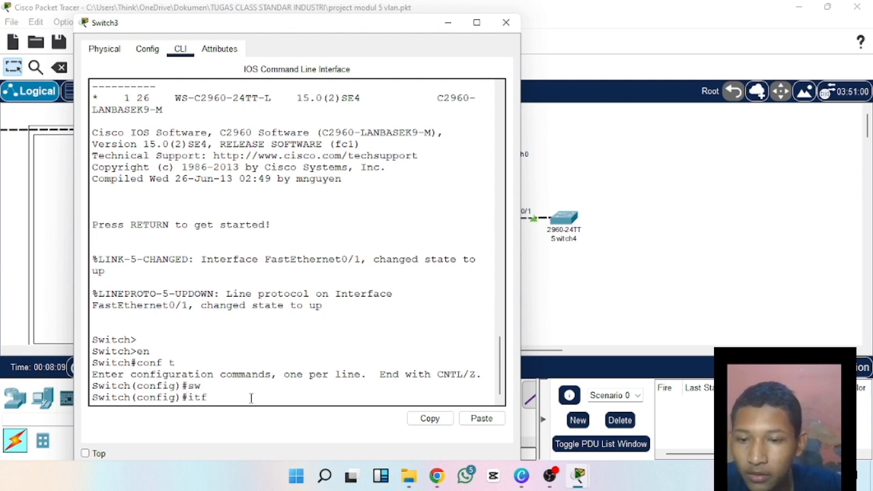
pyautogui.press('BackSpace')
pyautogui.press('BackSpace')
pyautogui.write('n')
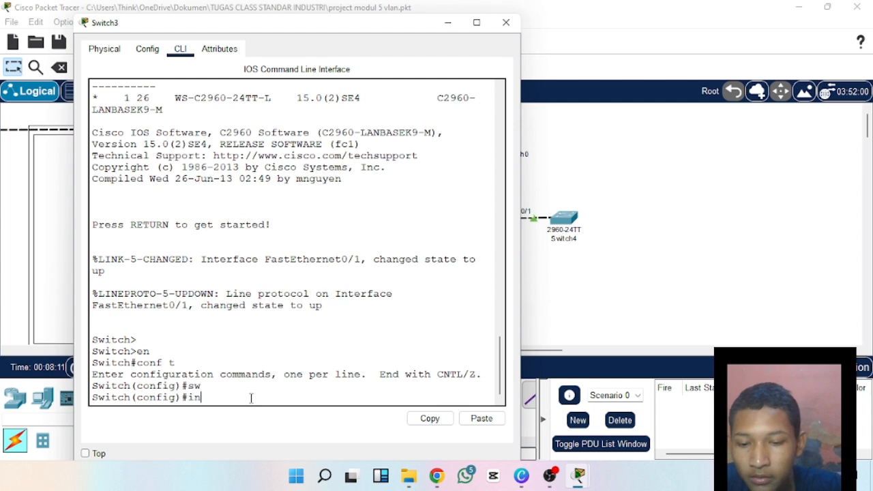
pyautogui.write('t fa')
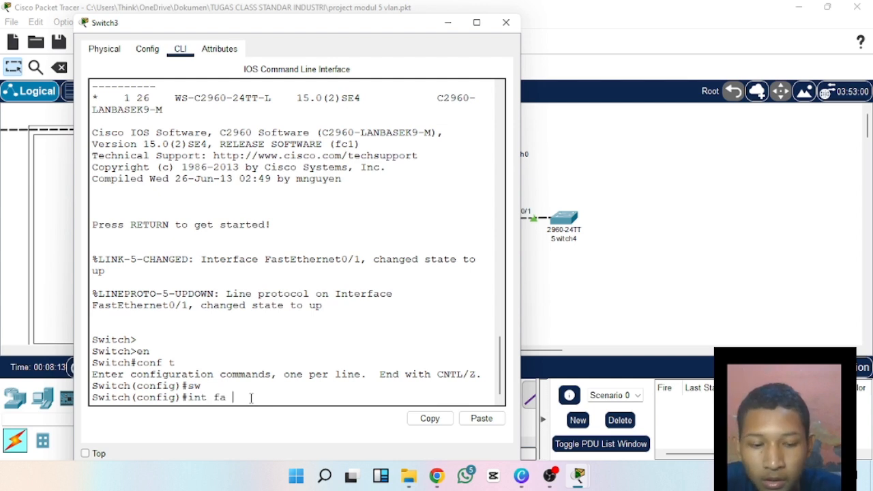
pyautogui.write(' 0/')
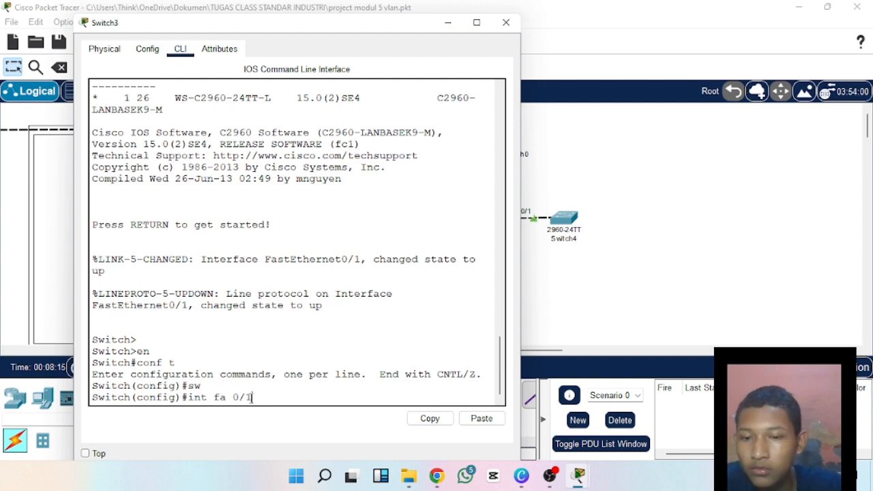
pyautogui.write('1')
pyautogui.press('Return')
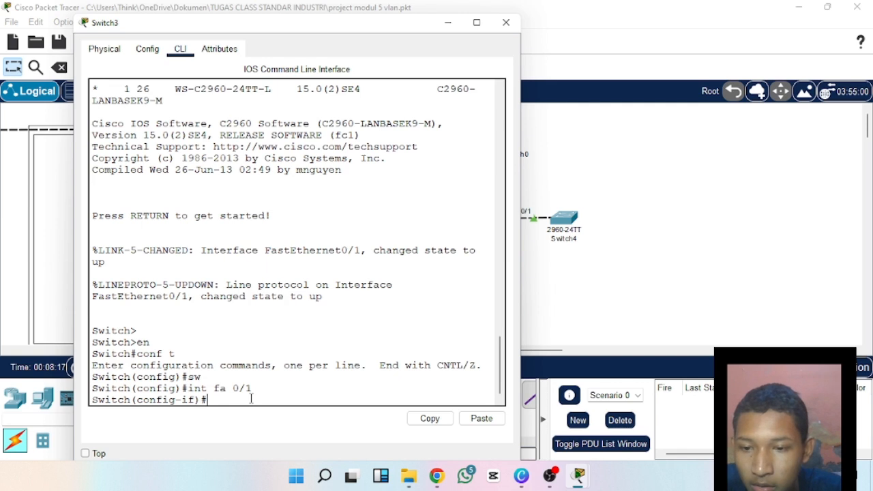
# Write the beginning of the port mode command, switchport mode dynamic, at the interface prompt without executing it.
pyautogui.write('sw')
pyautogui.press('Tab')
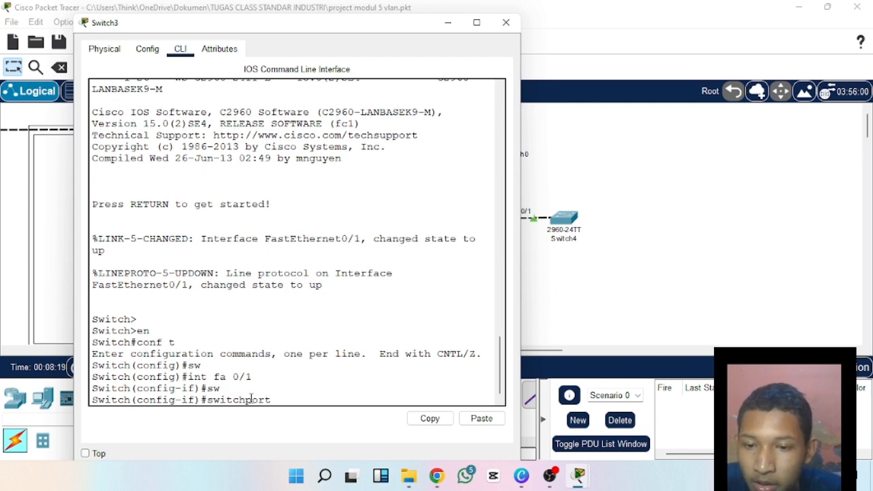
pyautogui.write('mod')
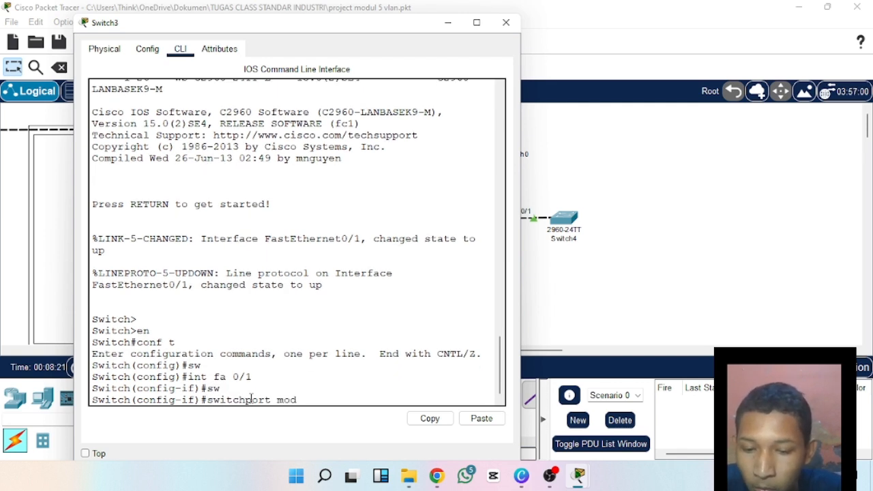
pyautogui.write('e d')
pyautogui.press('Tab')
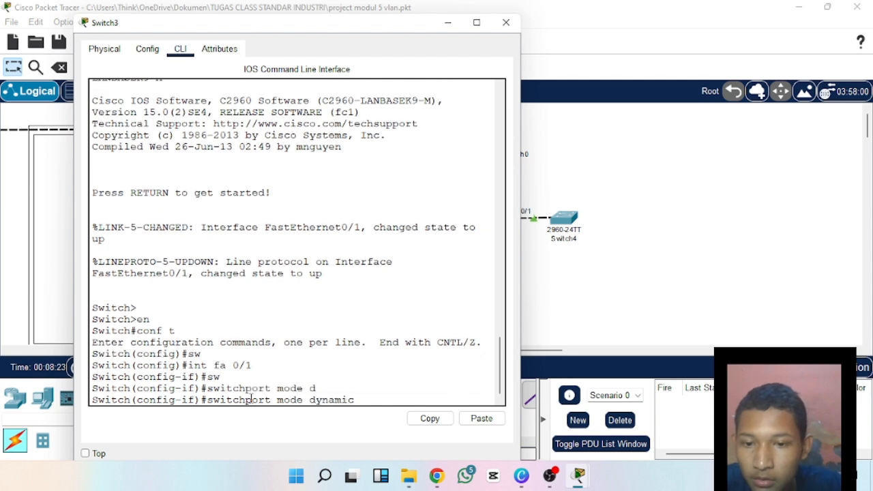
pyautogui.press('Tab')
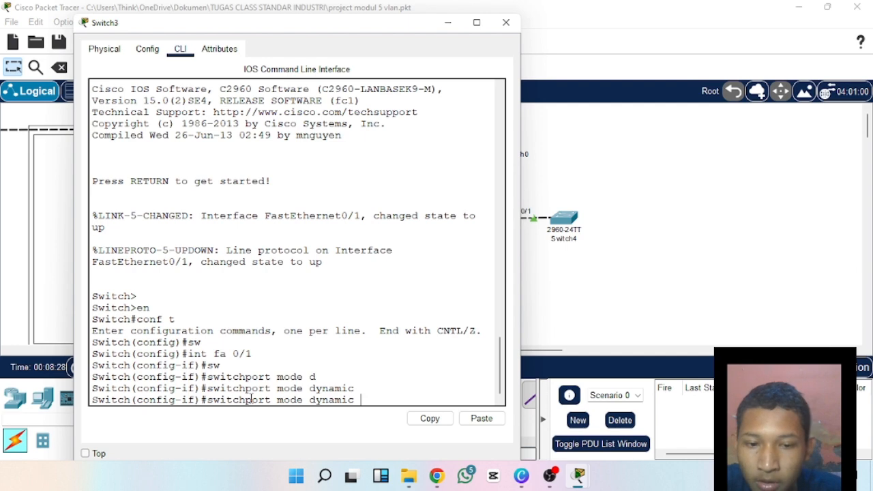
# Switch to Canva to consult the SIFAT page of DTP mode behaviours and return to the Packet Tracer workspace.
pyautogui.click(521, 476)
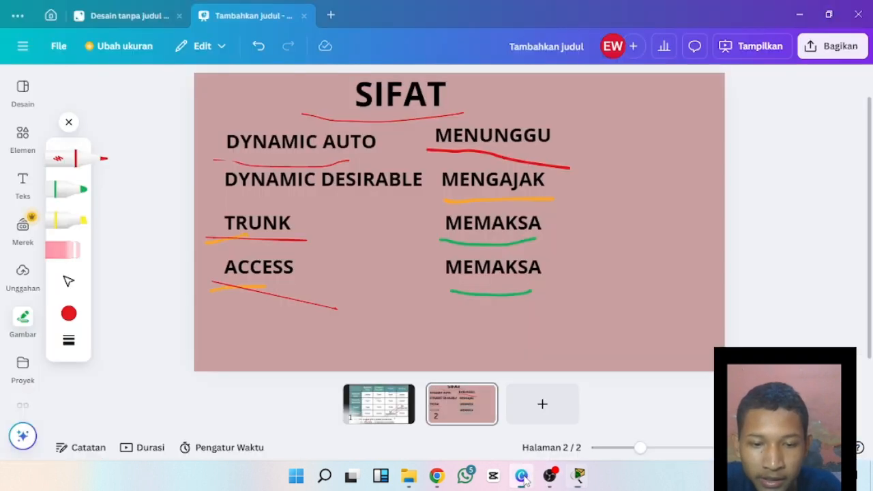
pyautogui.moveTo(578, 470)
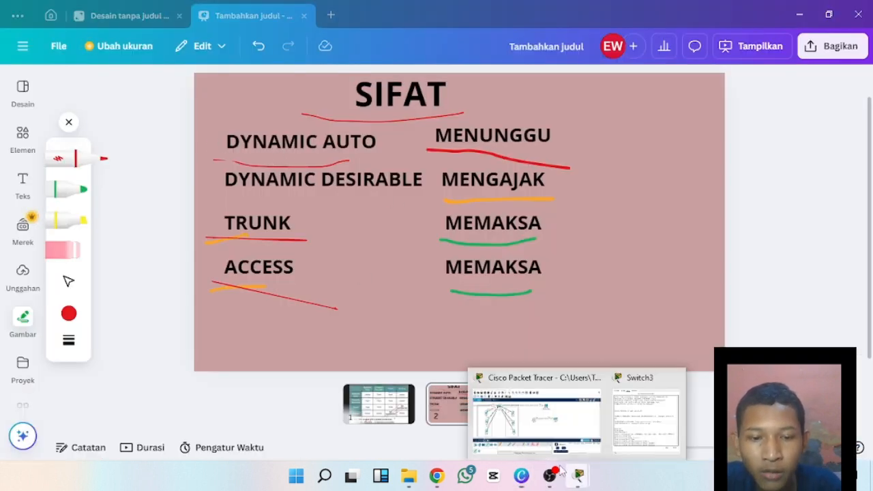
pyautogui.click(555, 437)
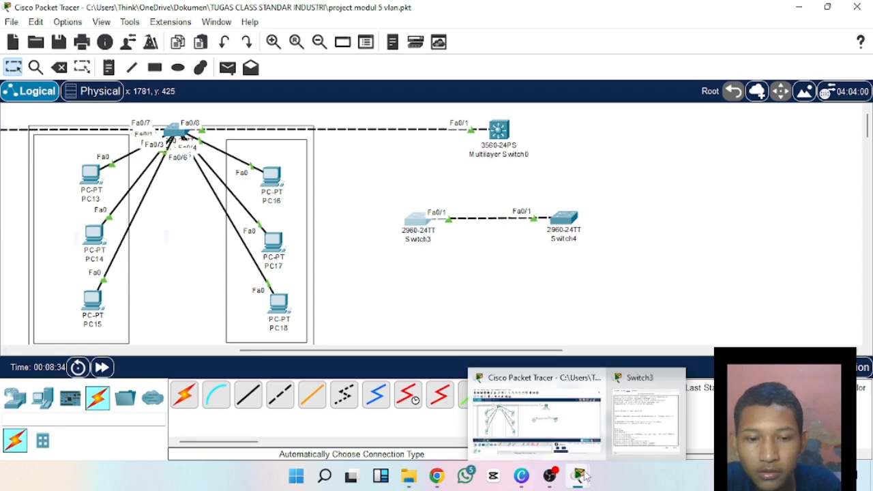
# Complete and execute switchport mode dynamic auto on Switch3's Fa0/1 port, and return to global configuration mode with ex.
pyautogui.click(631, 430)
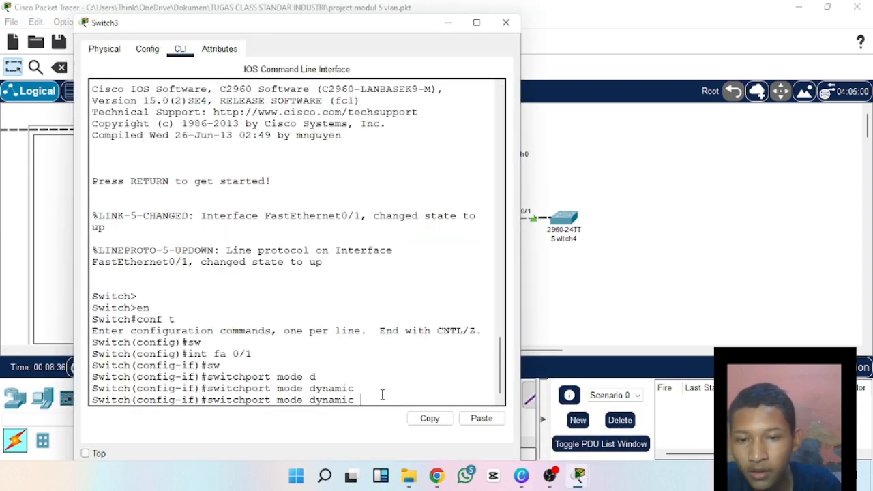
pyautogui.write('au')
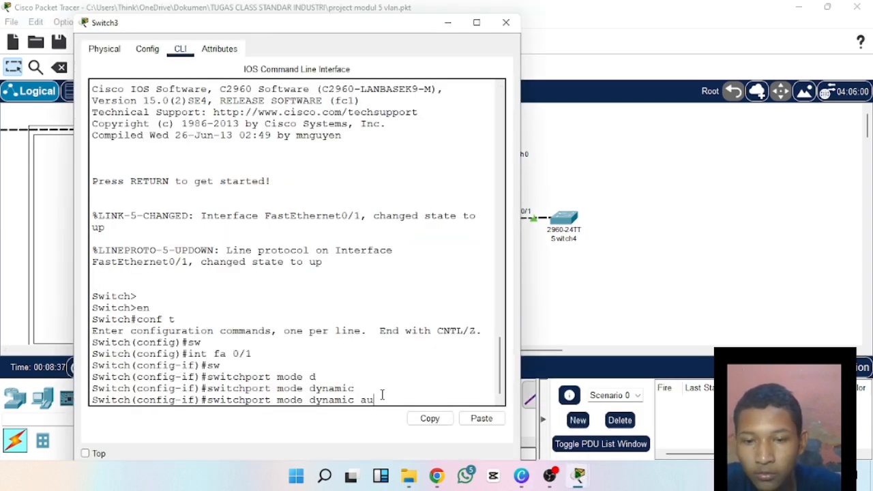
pyautogui.press('Tab')
pyautogui.press('Return')
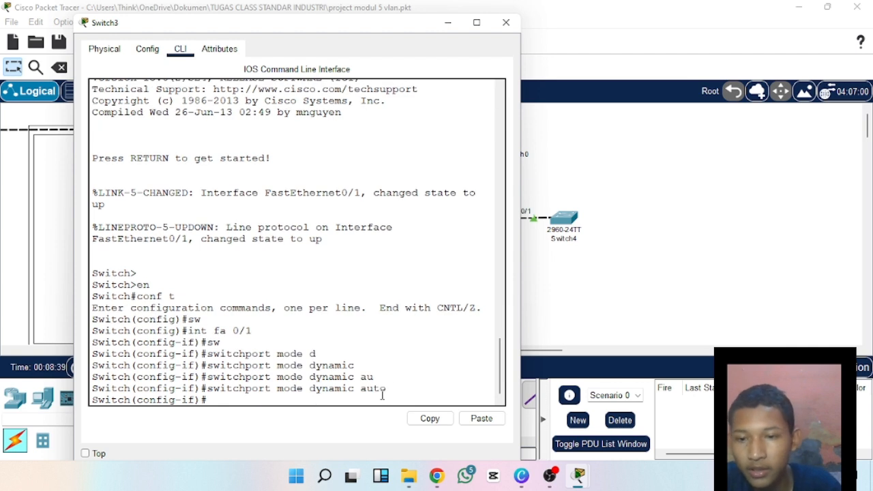
pyautogui.write('ex')
pyautogui.press('Return')
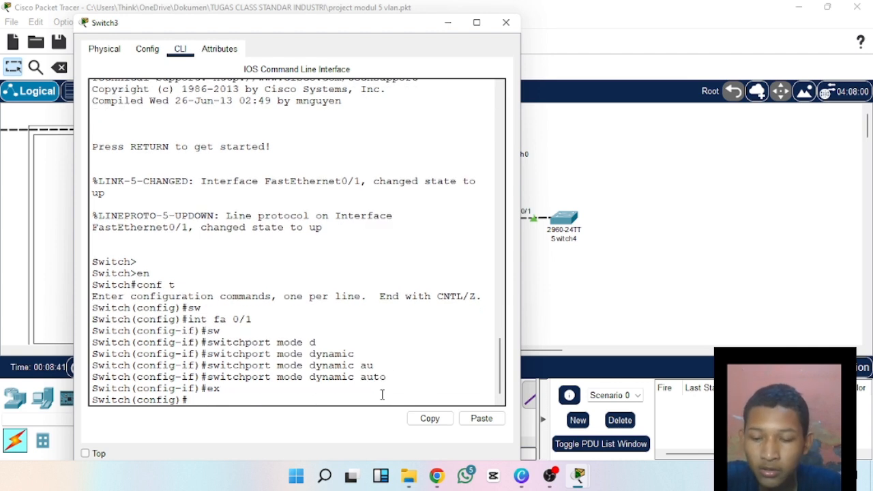
pyautogui.write('do s')
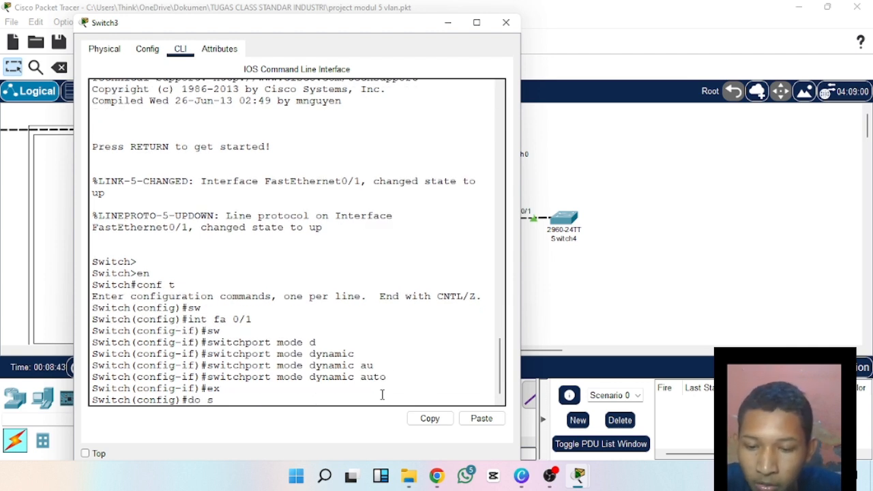
pyautogui.write('how ')
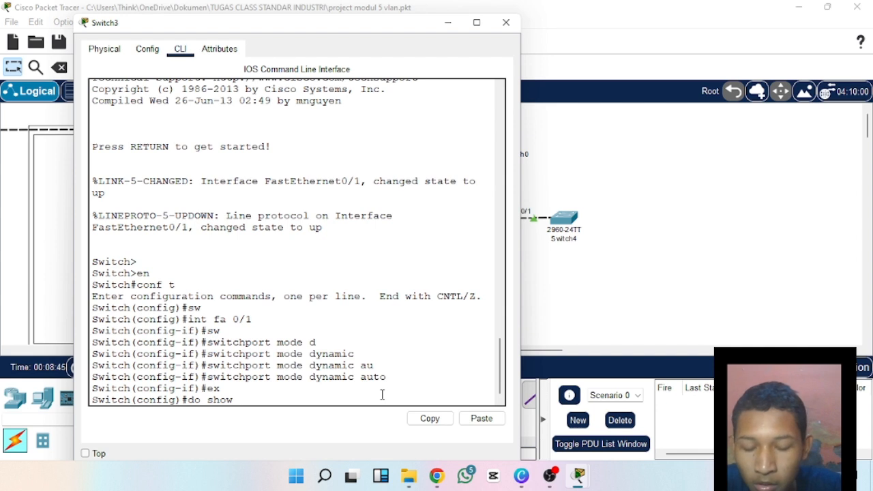
pyautogui.write('int')
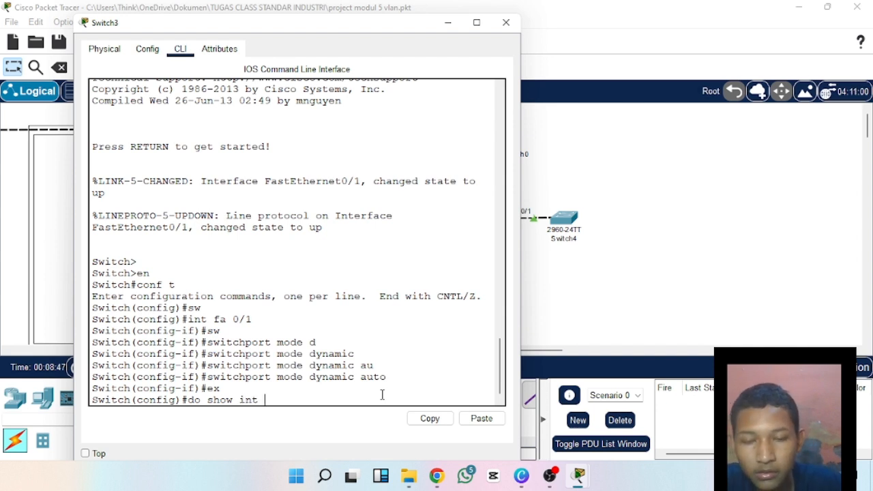
pyautogui.press('BackSpace')
pyautogui.press('BackSpace')
pyautogui.press('BackSpace')
pyautogui.press('BackSpace')
pyautogui.press('BackSpace')
pyautogui.press('BackSpace')
pyautogui.press('BackSpace')
pyautogui.press('BackSpace')
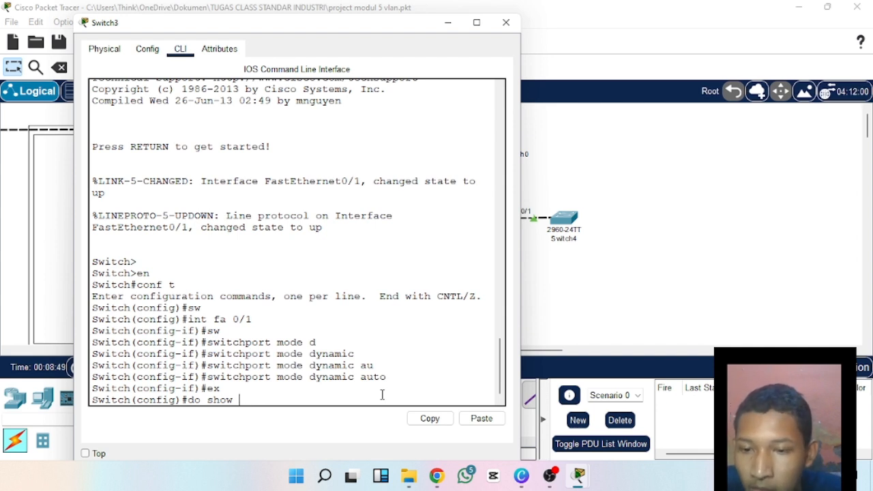
pyautogui.press('BackSpace')
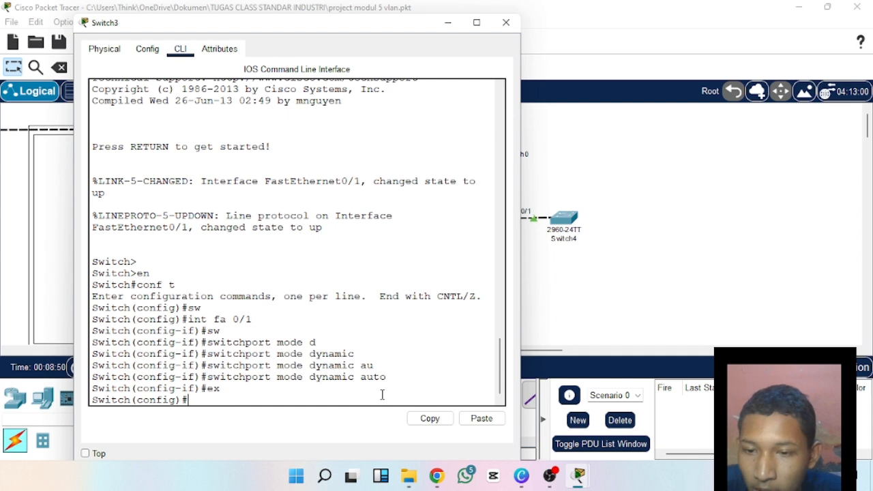
# Try to run the switchport command from Switch3's global configuration prompt.
pyautogui.write('sw')
pyautogui.press('Tab')
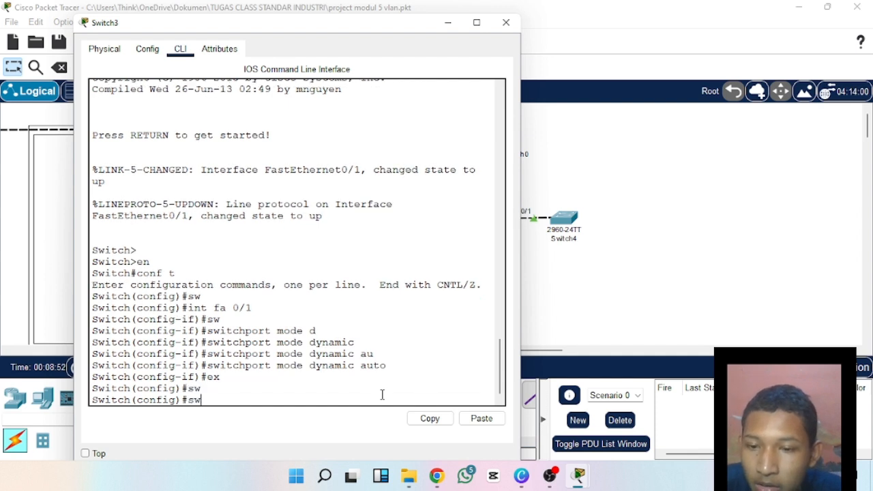
pyautogui.write('itch')
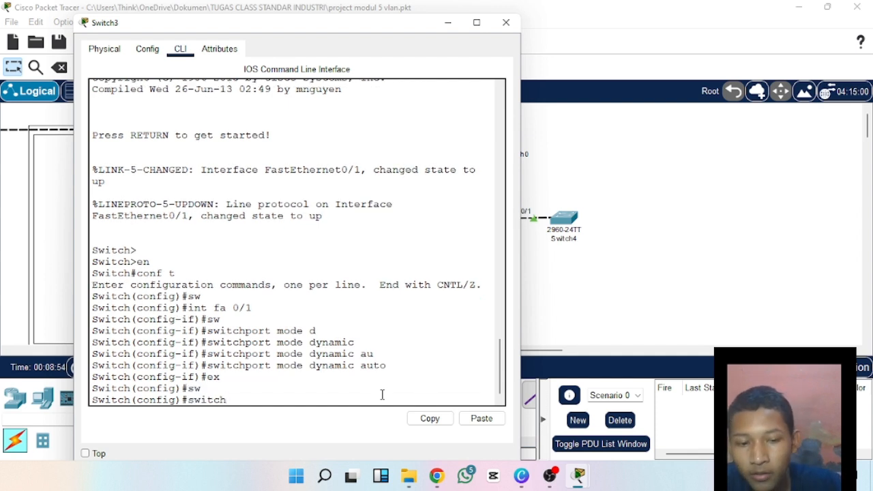
pyautogui.write('port')
pyautogui.press('Return')
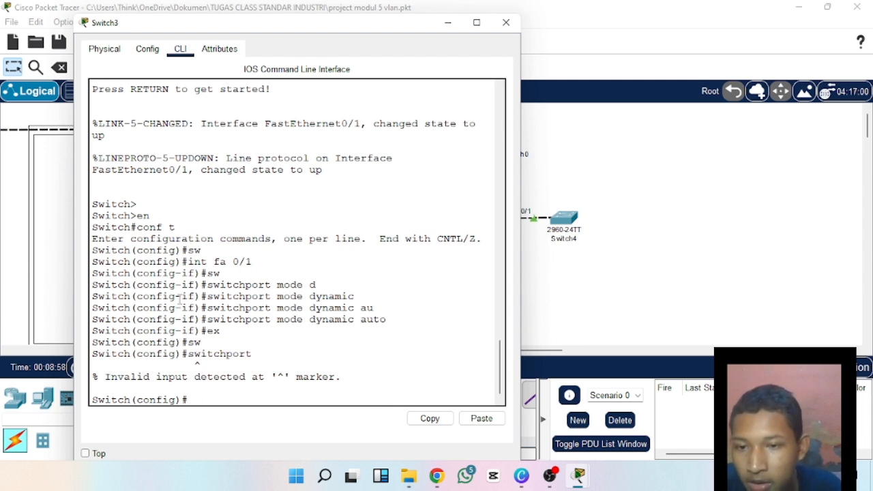
# Return to interface configuration for Switch3's link port with the command int fa0/1.
pyautogui.write('i')
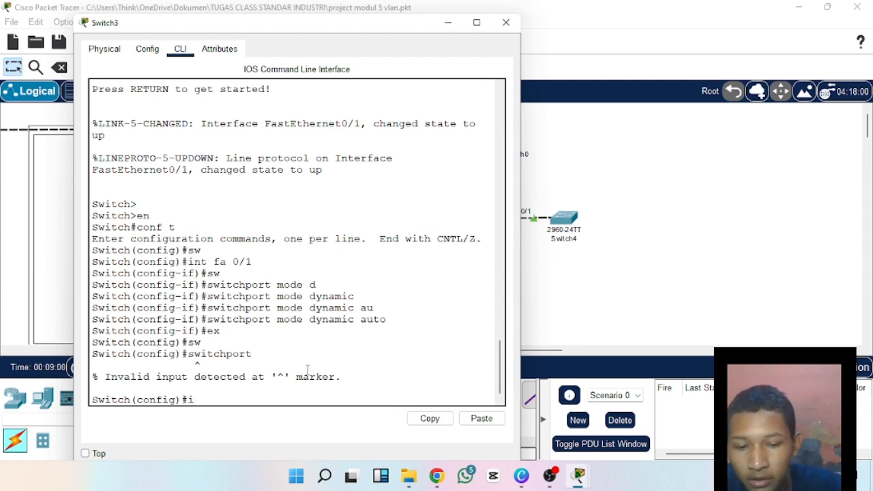
pyautogui.write('nt fs')
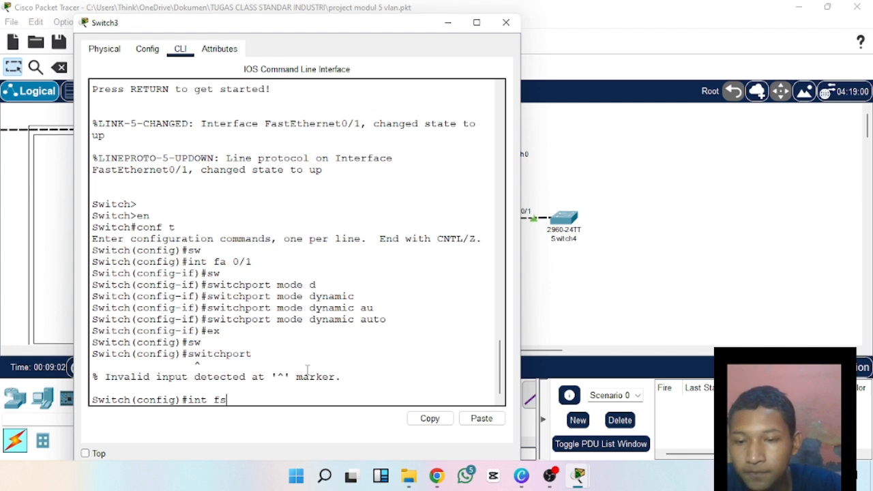
pyautogui.press('BackSpace')
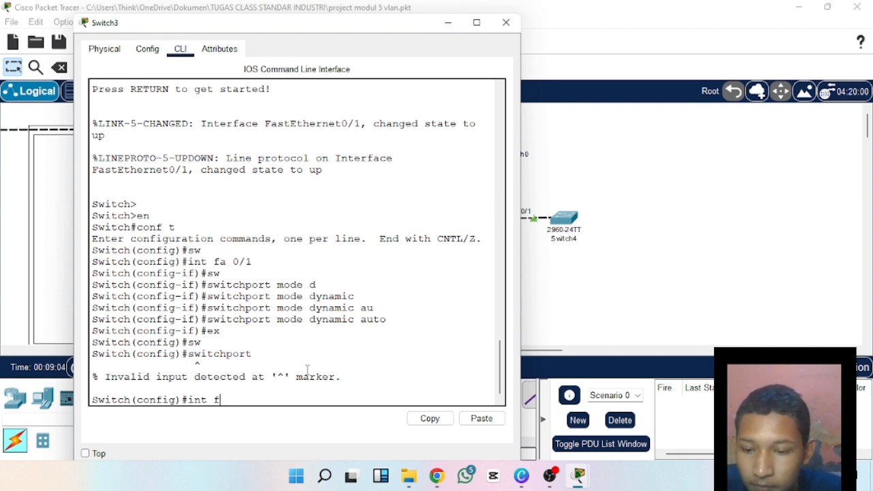
pyautogui.write('a0/1')
pyautogui.press('Return')
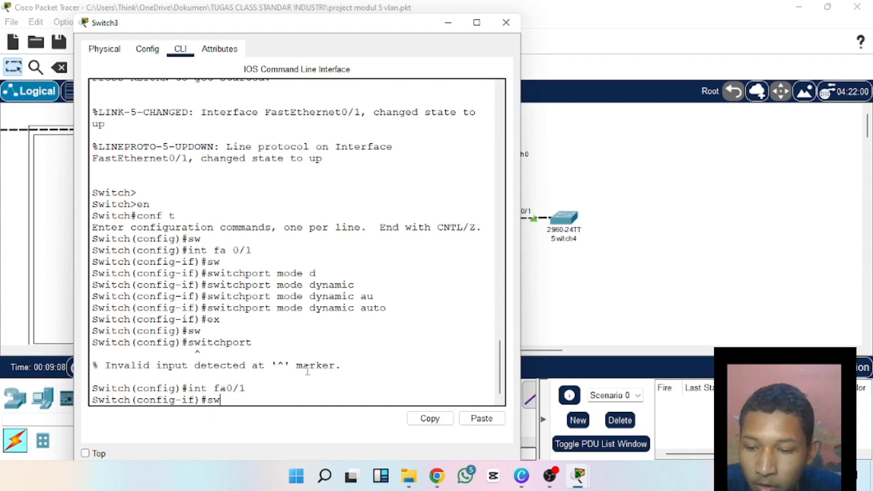
# Try the switchport command without arguments twice on the interface, and leave interface configuration with ex.
pyautogui.write('sw')
pyautogui.press('Tab')
pyautogui.press('Return')
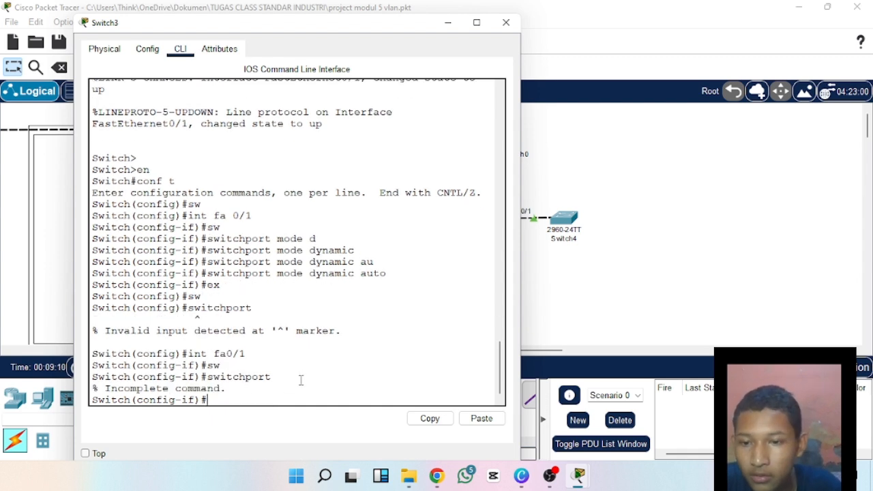
pyautogui.write('sw')
pyautogui.press('Tab')
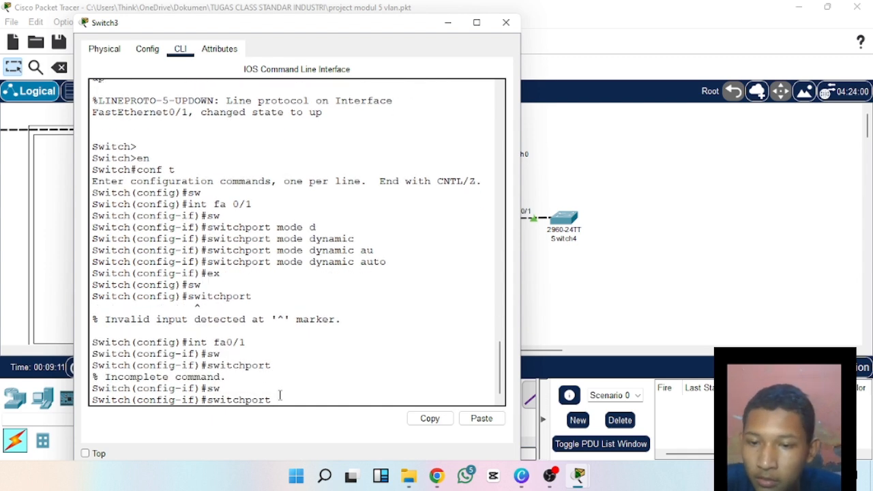
pyautogui.press('Return')
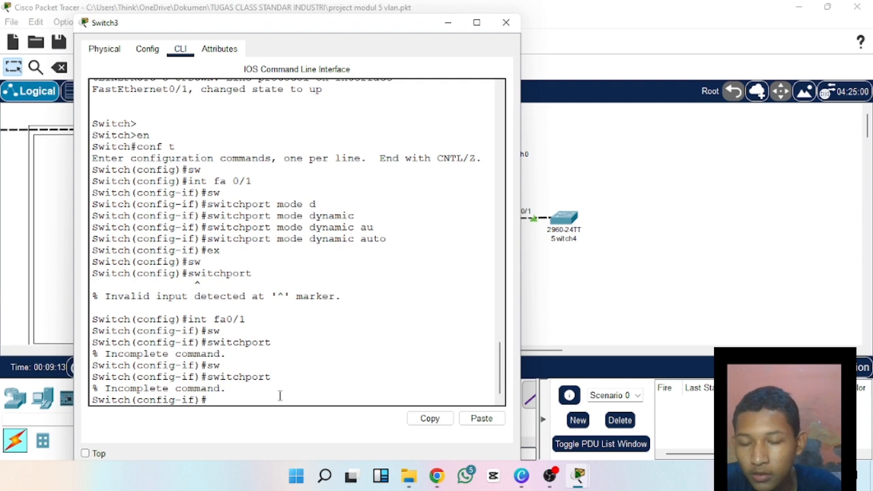
pyautogui.write('ex')
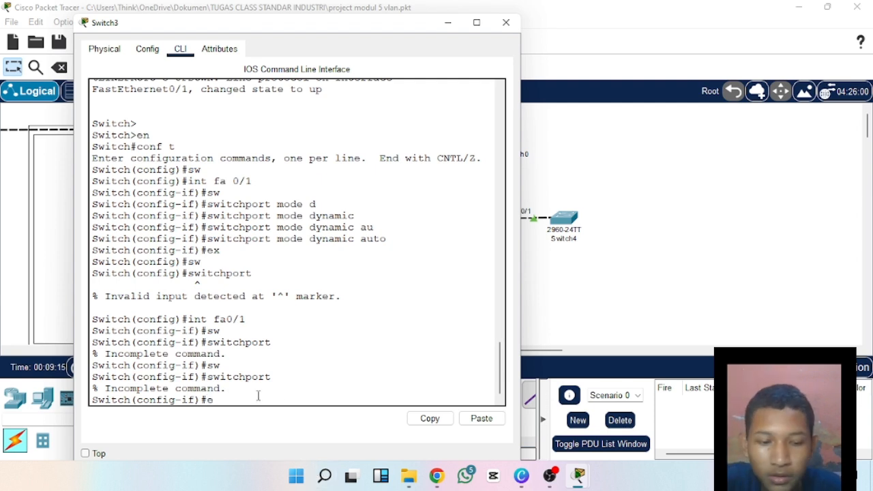
pyautogui.press('Return')
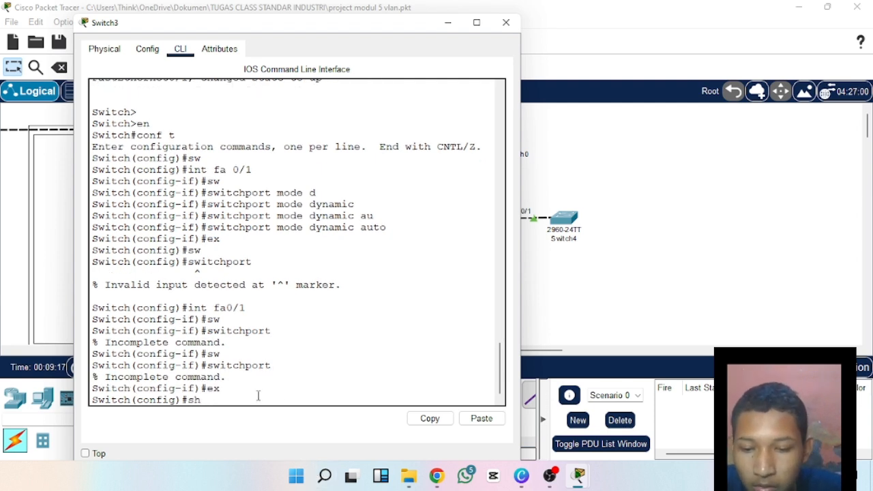
# Check Switch3's trunk interfaces with the command do show int trunk.
pyautogui.write('show do')
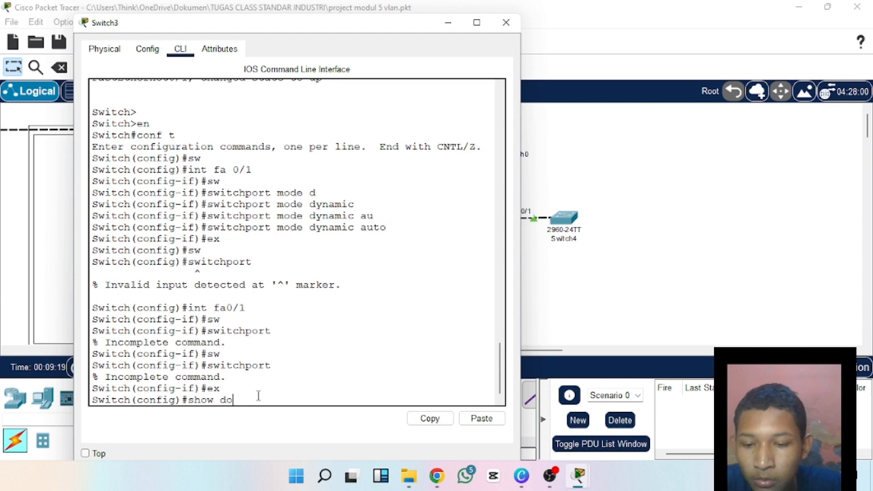
pyautogui.write('int')
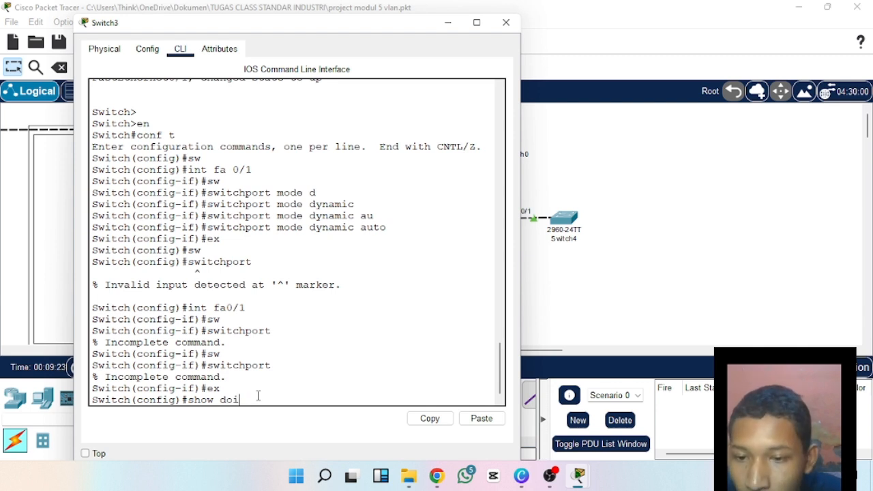
pyautogui.press('BackSpace')
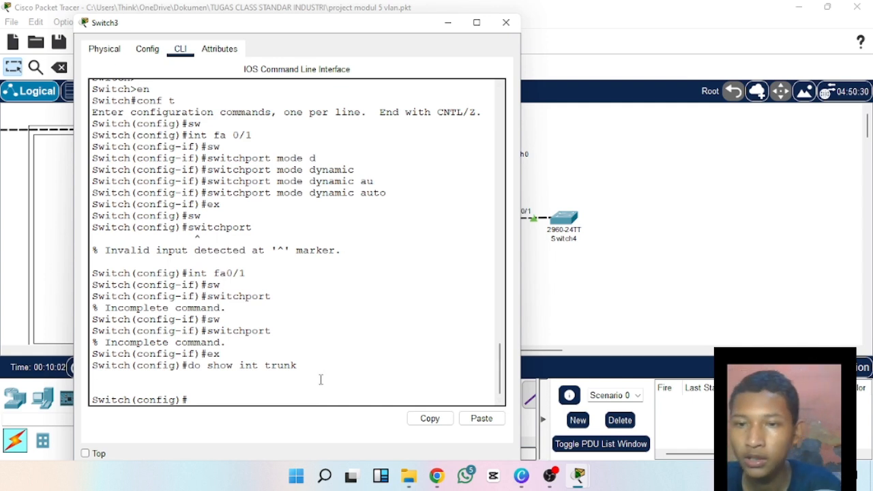
# Display the switchport details of Switch3's link port with the command do show int fa0/1 sw.
pyautogui.write('sh')
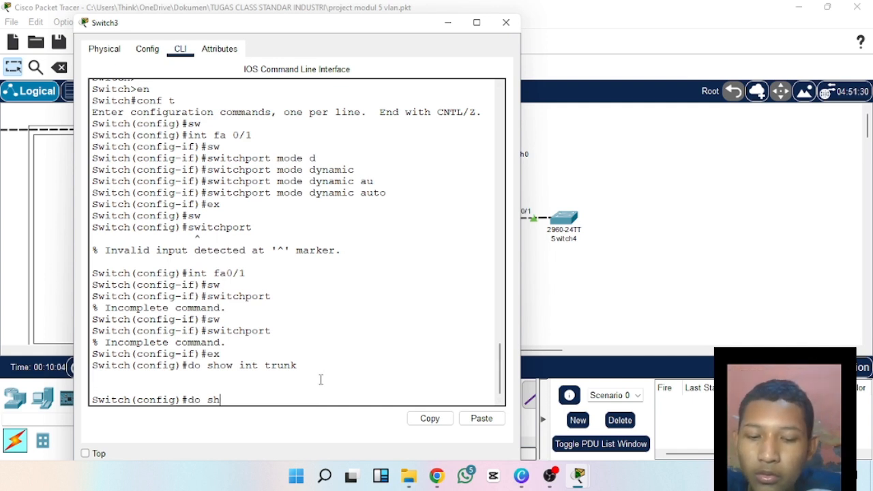
pyautogui.write('ow int')
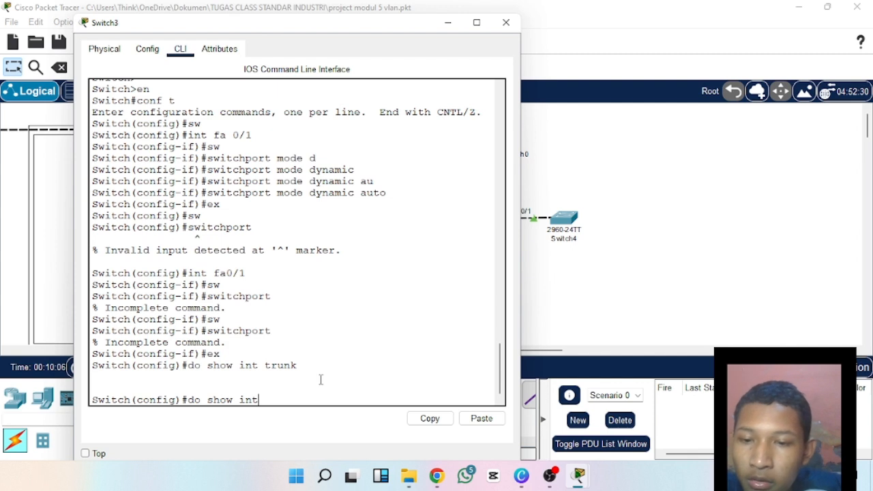
pyautogui.write(' fa0')
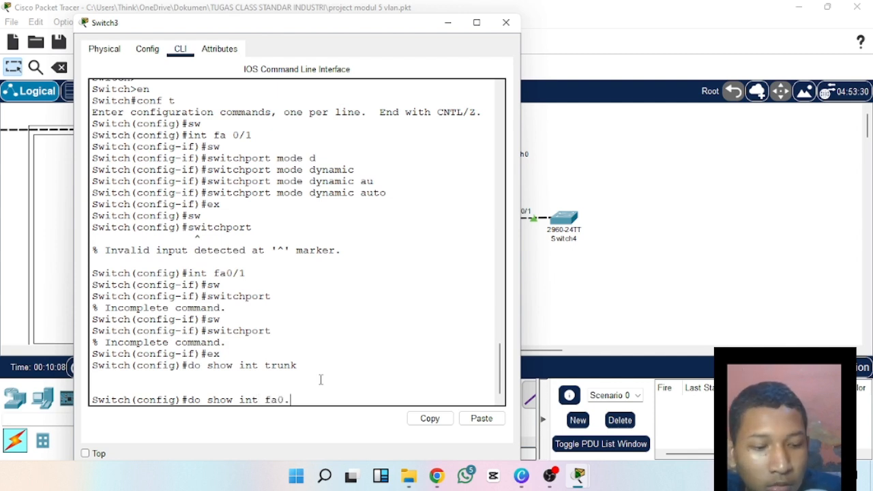
pyautogui.write('/1')
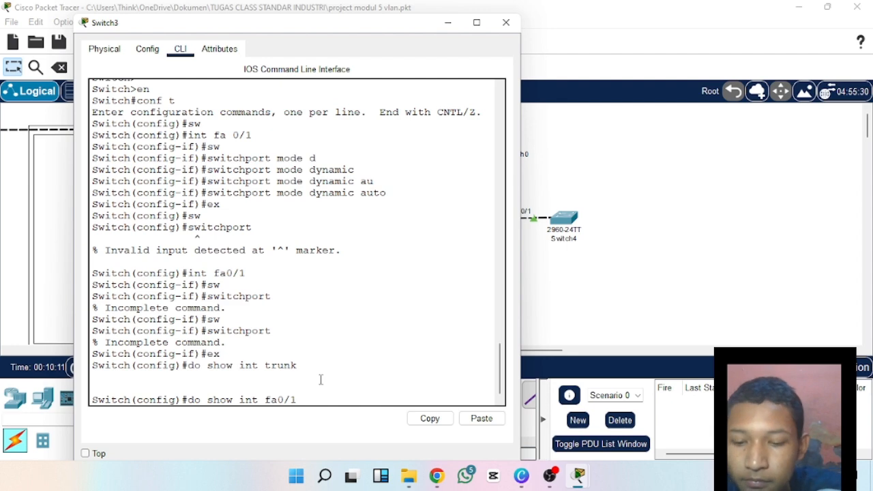
pyautogui.write(' sw')
pyautogui.press('Return')
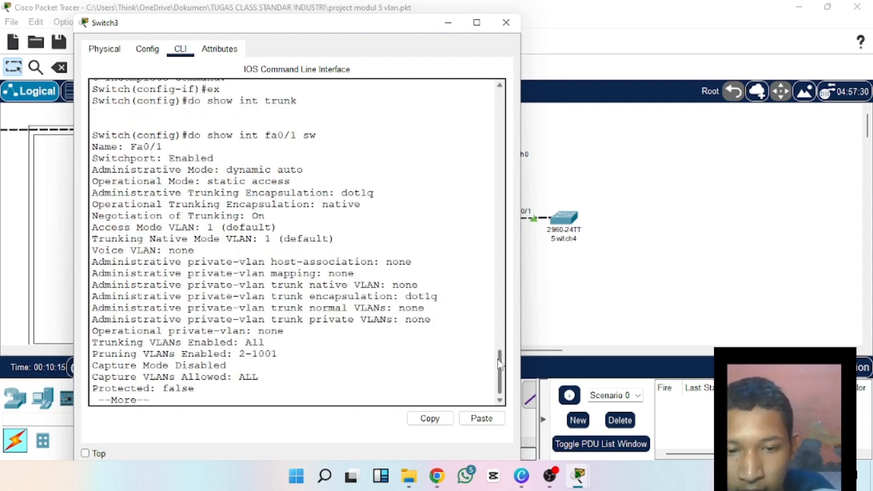
# Examine the Administrative Mode and Operational Mode lines in the Fa0/1 switchport details.
pyautogui.scroll(4, 500, 365)
pyautogui.scroll(-2, 500, 364)
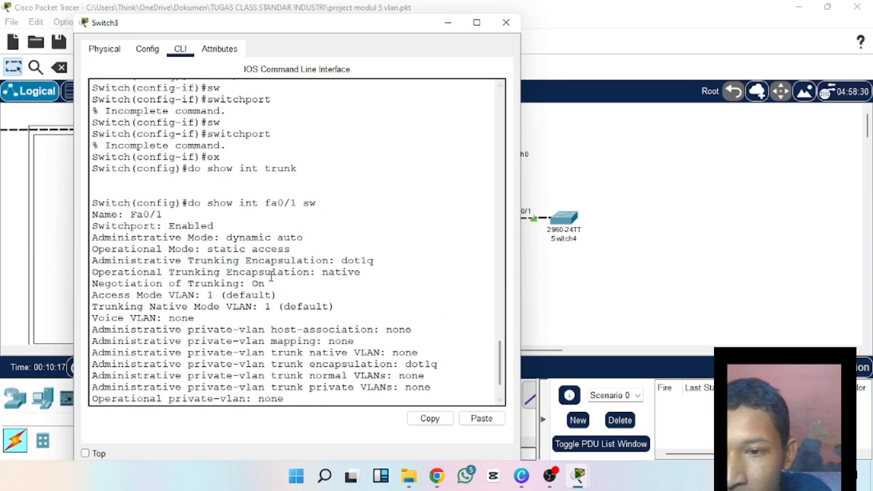
pyautogui.moveTo(96, 238); pyautogui.dragTo(216, 239)
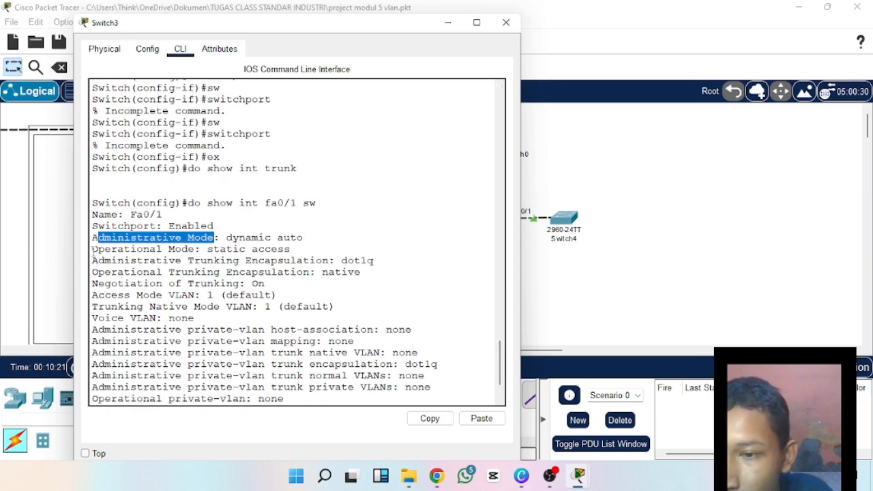
pyautogui.moveTo(92, 249); pyautogui.dragTo(201, 250)
pyautogui.click(204, 249)
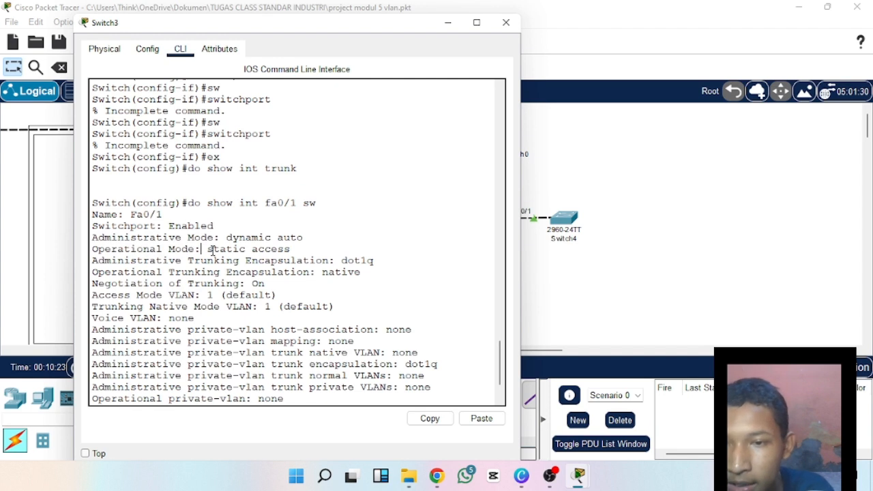
pyautogui.moveTo(95, 240); pyautogui.dragTo(306, 234)
pyautogui.click(319, 235)
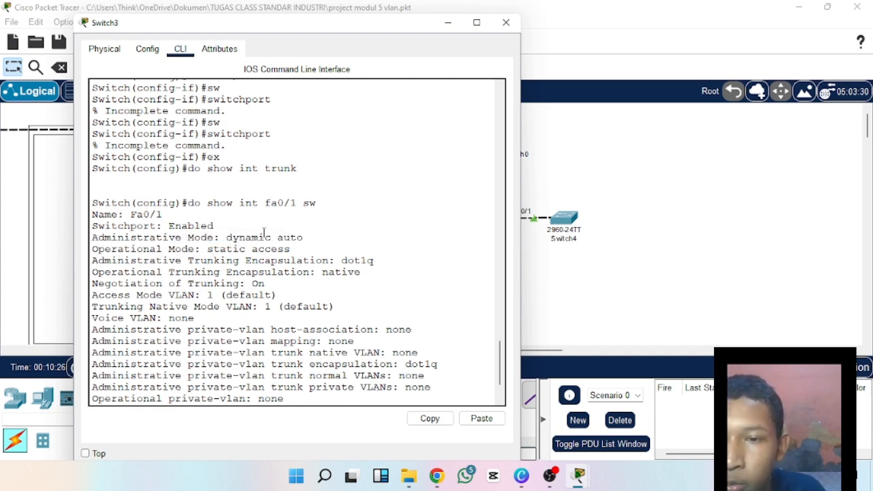
pyautogui.moveTo(228, 236); pyautogui.dragTo(326, 248)
pyautogui.click(331, 240)
pyautogui.moveTo(228, 237); pyautogui.dragTo(344, 247)
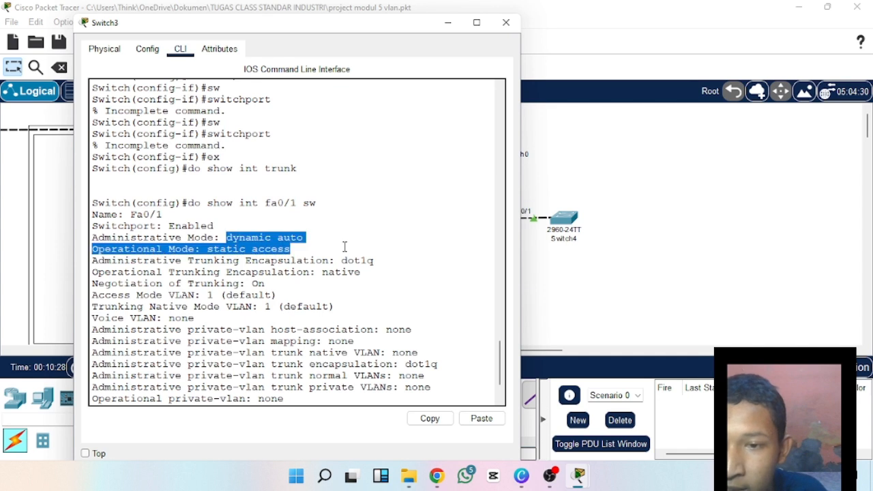
pyautogui.click(336, 237)
pyautogui.moveTo(231, 231); pyautogui.dragTo(318, 230)
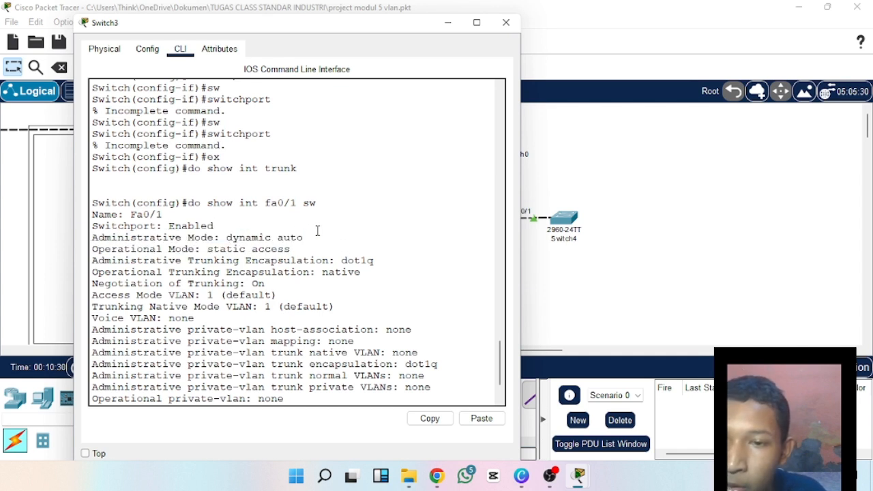
# Highlight the Operational Mode label and its value in Switch3's Fa0/1 switchport details, and close the switch window.
pyautogui.moveTo(93, 249); pyautogui.dragTo(202, 250)
pyautogui.click(202, 248)
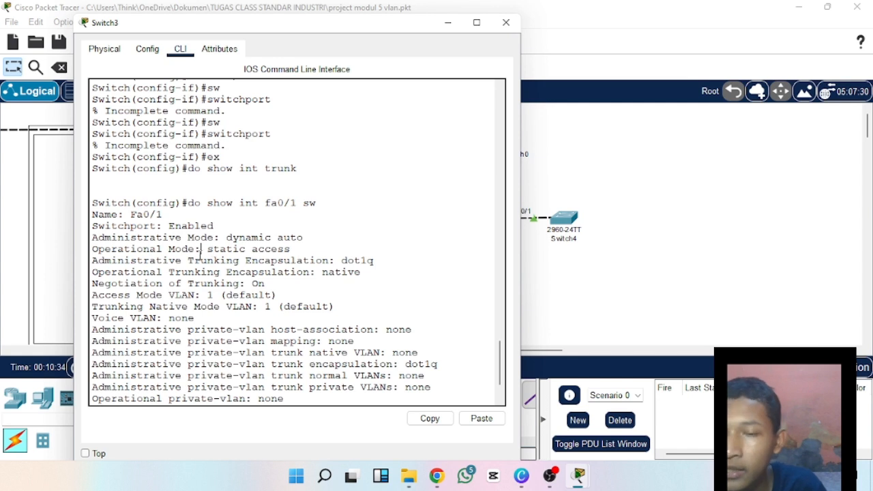
pyautogui.moveTo(208, 249); pyautogui.dragTo(309, 249)
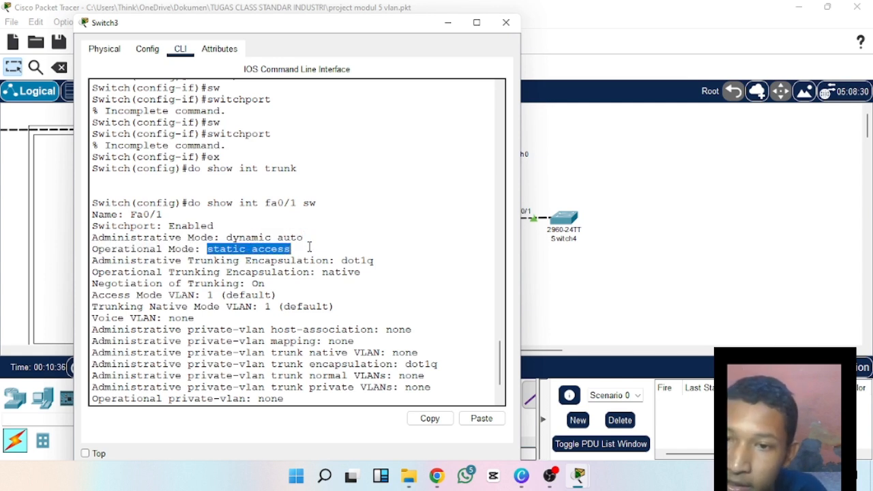
pyautogui.click(309, 250)
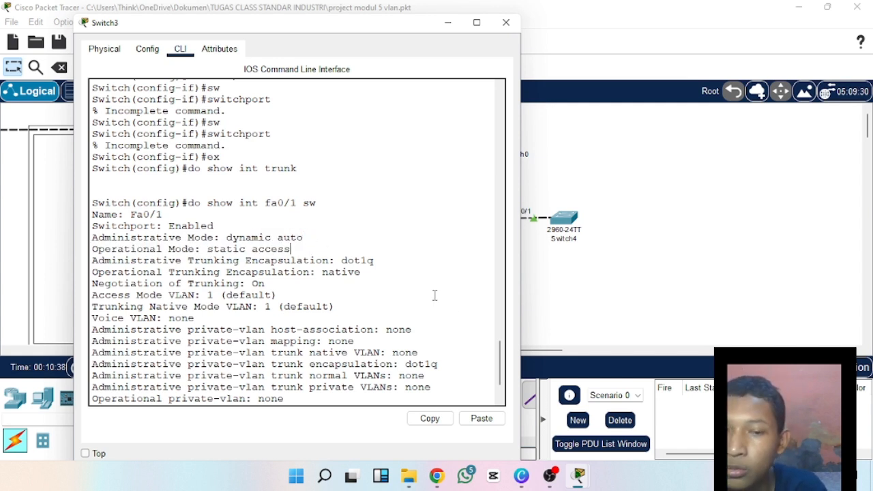
pyautogui.moveTo(553, 478)
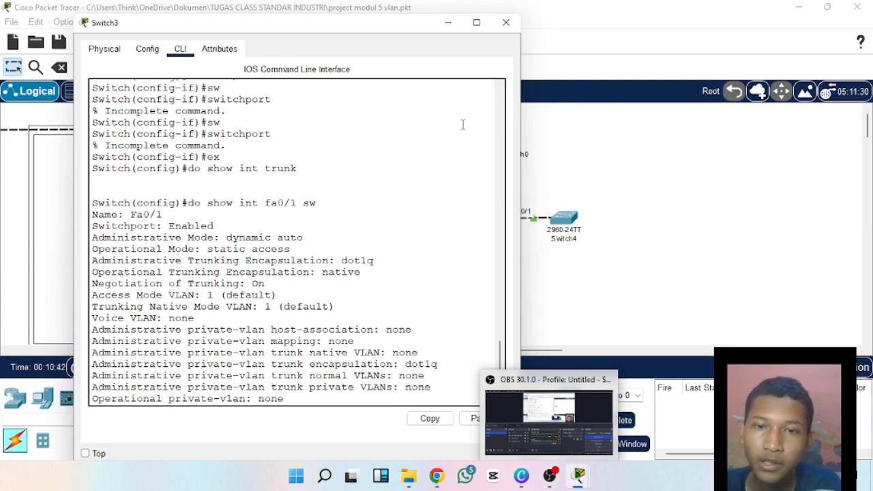
pyautogui.click(476, 22)
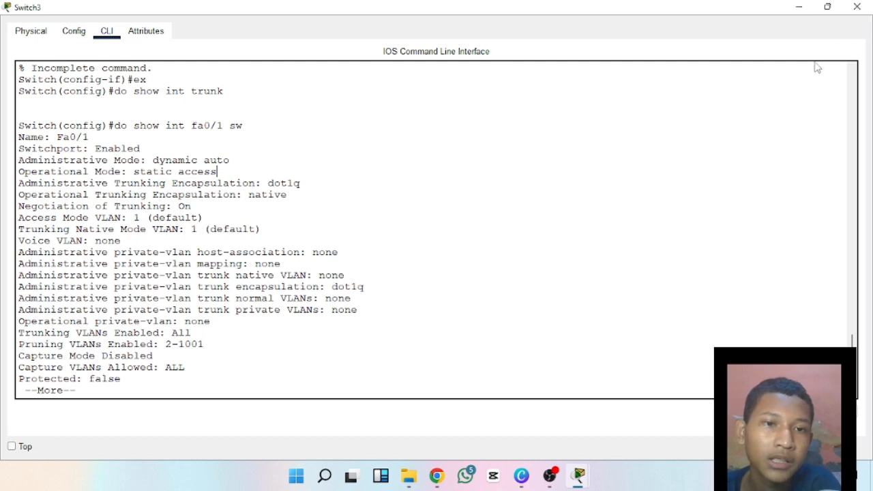
pyautogui.click(857, 8)
# Open Switch4's command line and enter global configuration mode with en and conf t.
pyautogui.click(575, 225)
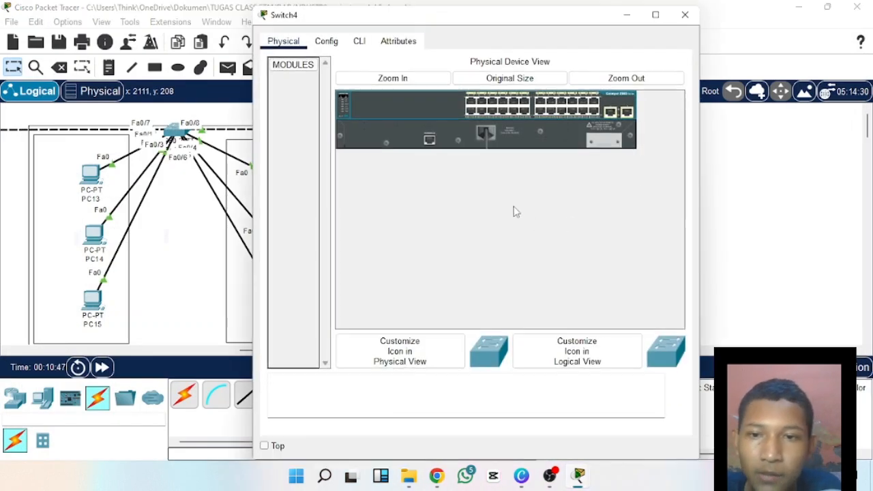
pyautogui.click(359, 42)
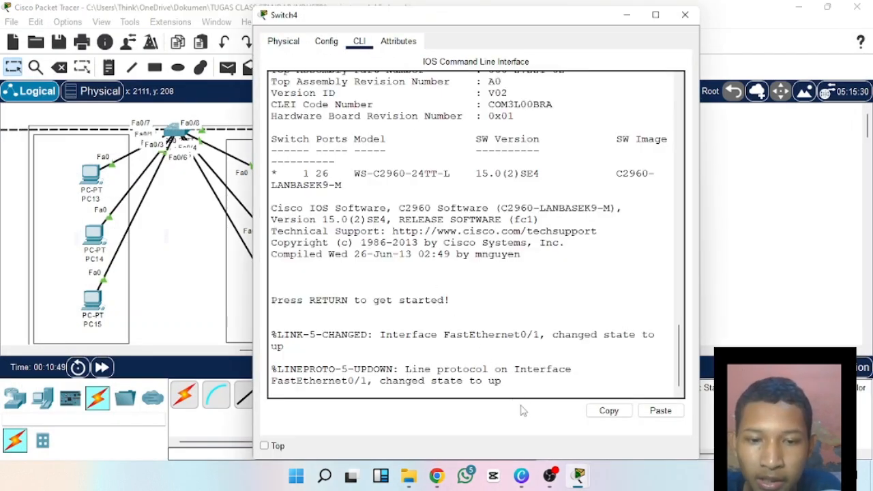
pyautogui.press('Return')
pyautogui.write('en')
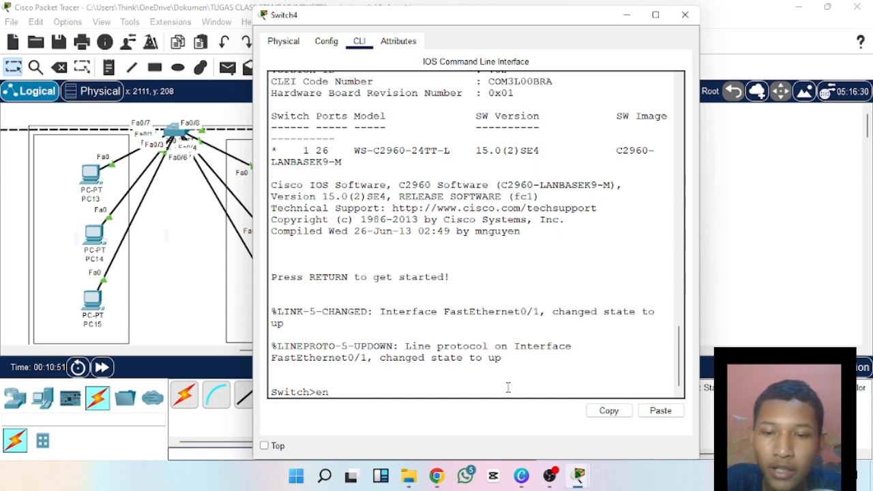
pyautogui.press('Return')
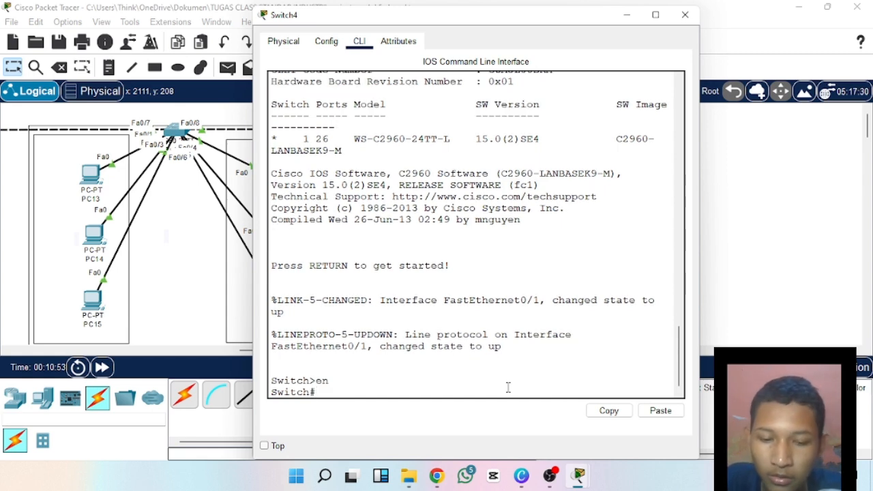
pyautogui.write('conf t')
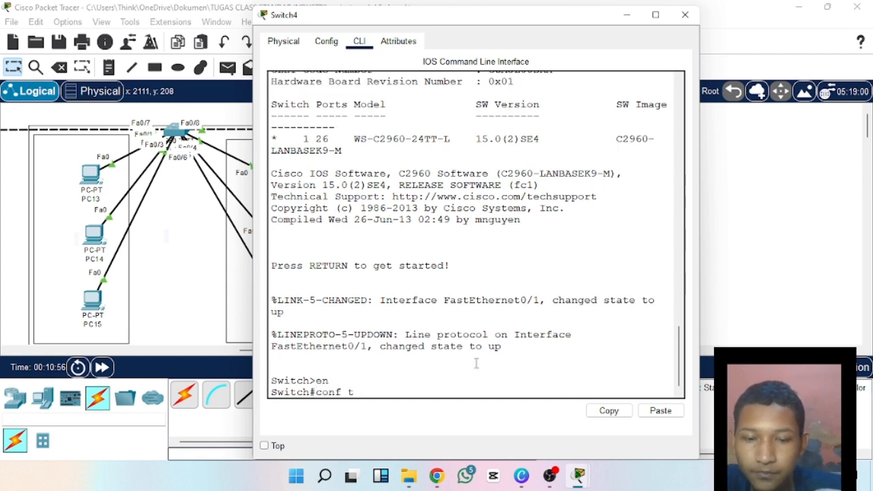
pyautogui.press('Return')
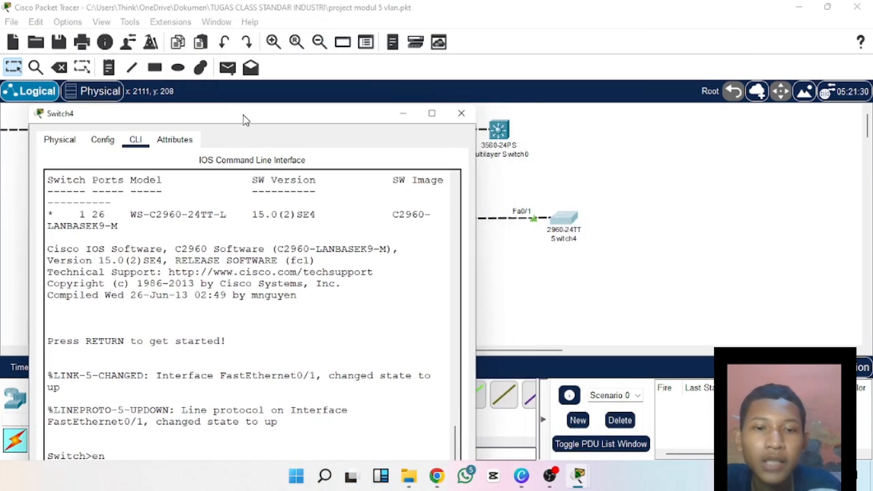
# Enter interface configuration for Switch4's link port with the command int fa0/1.
pyautogui.moveTo(252, 112); pyautogui.dragTo(242, 119)
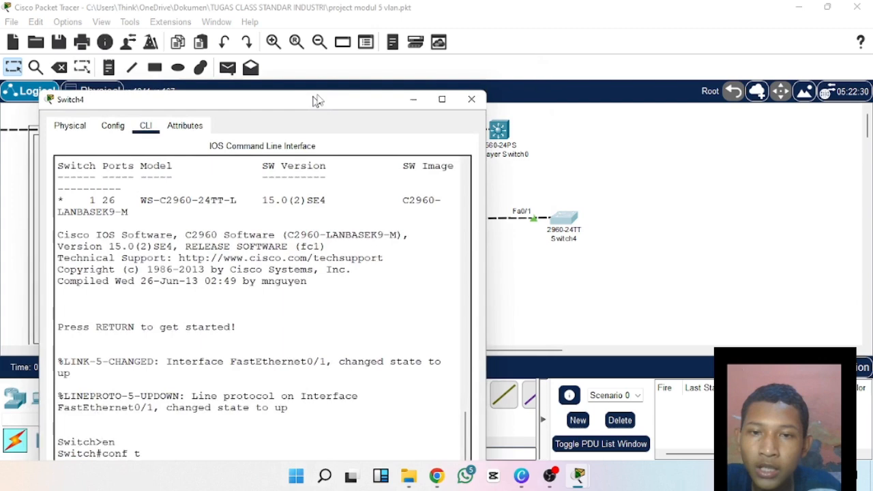
pyautogui.moveTo(314, 97); pyautogui.dragTo(461, 26)
pyautogui.write('i')
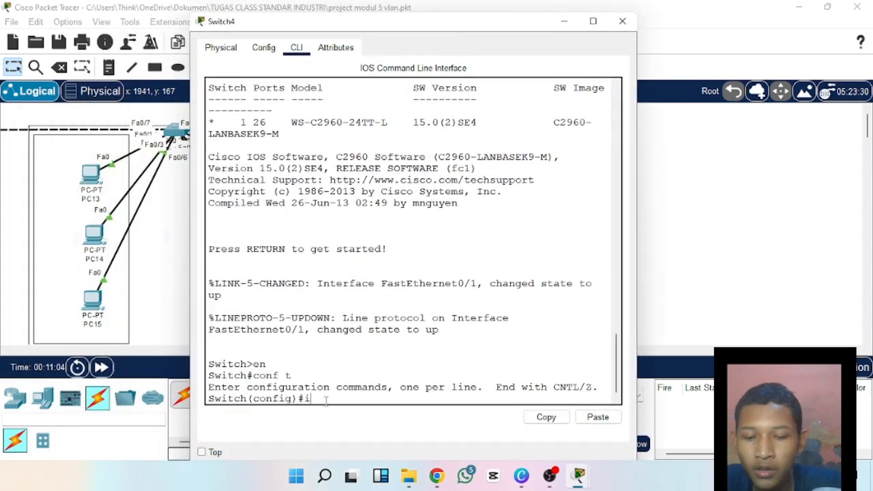
pyautogui.write('nt fa0/')
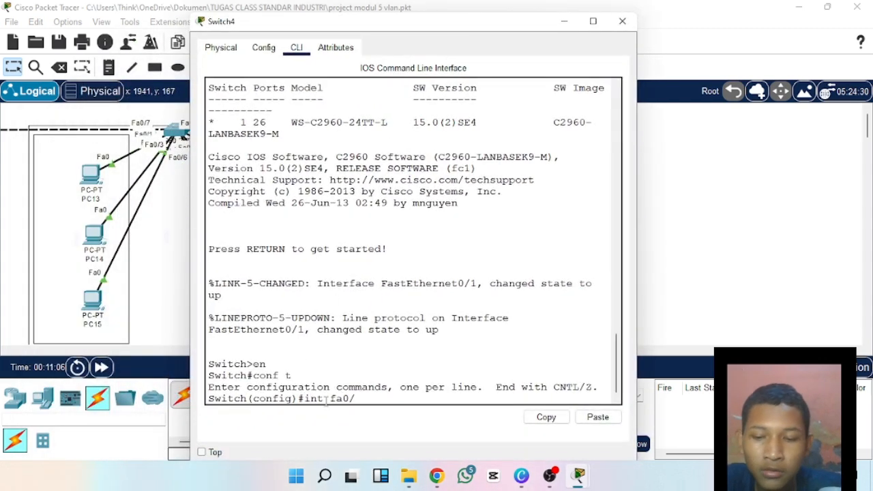
pyautogui.write('1')
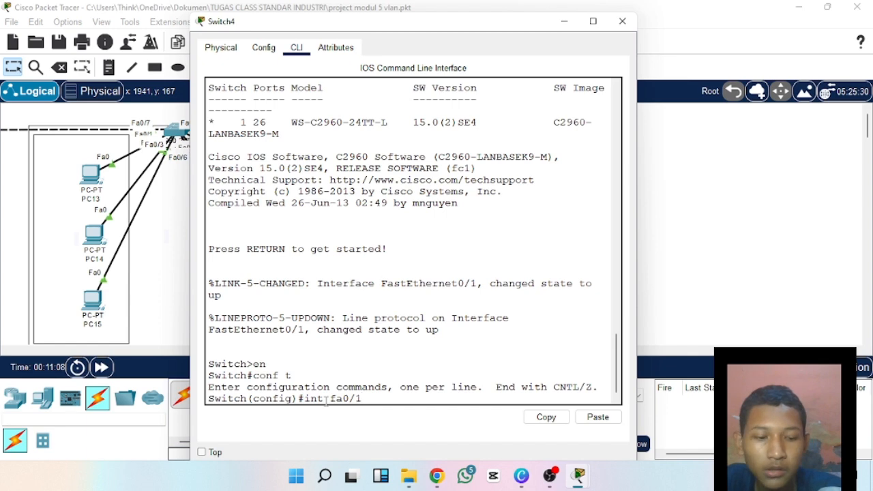
pyautogui.press('Return')
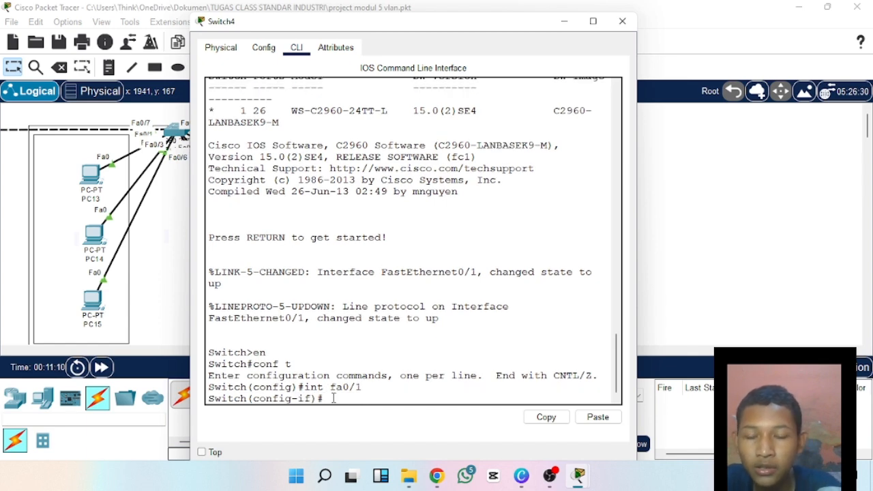
pyautogui.moveTo(414, 21); pyautogui.dragTo(431, 14)
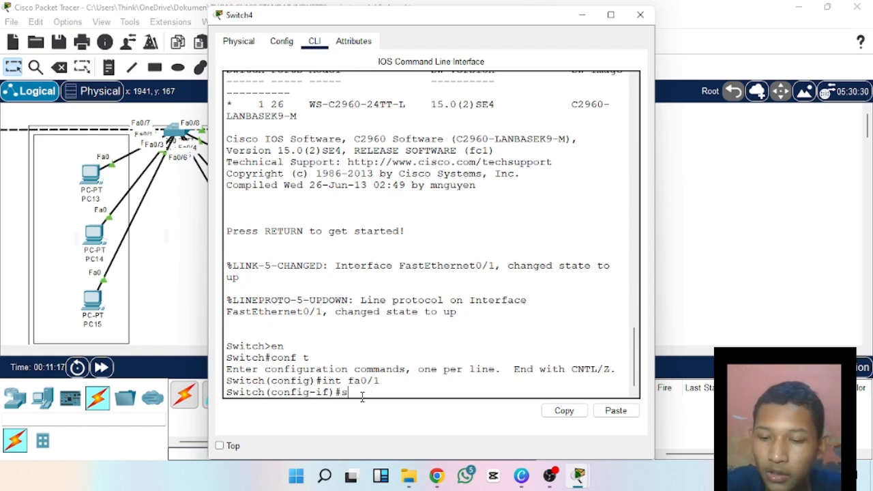
# Write the partial command switchport mode dynamic for Switch4's Fa0/1 without running it.
pyautogui.write('w')
pyautogui.press('Tab')
pyautogui.write('m')
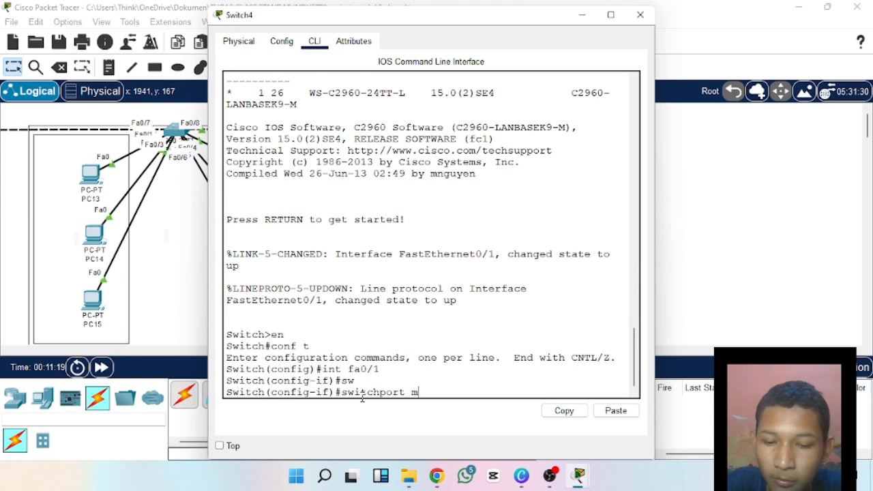
pyautogui.write('ode d')
pyautogui.press('Tab')
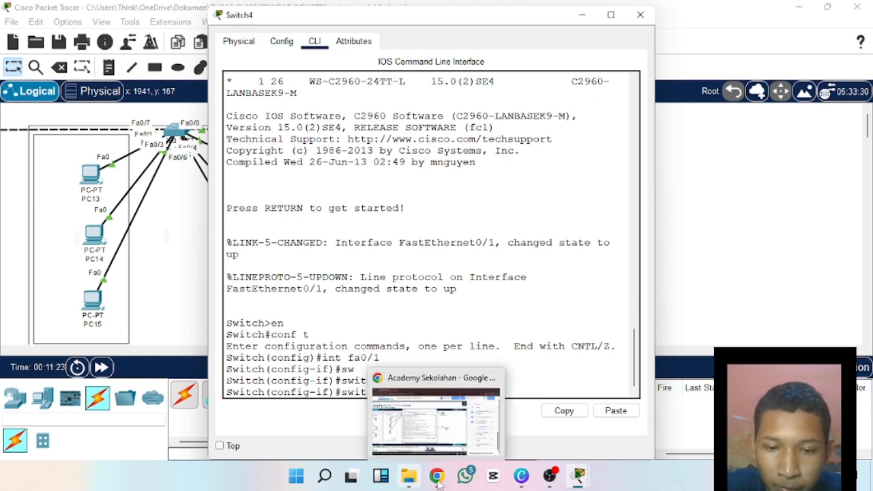
# Switch to Canva, underline DESIRABLE in red on the SIFAT page, and return to Switch4's command line in Packet Tracer.
pyautogui.click(521, 475)
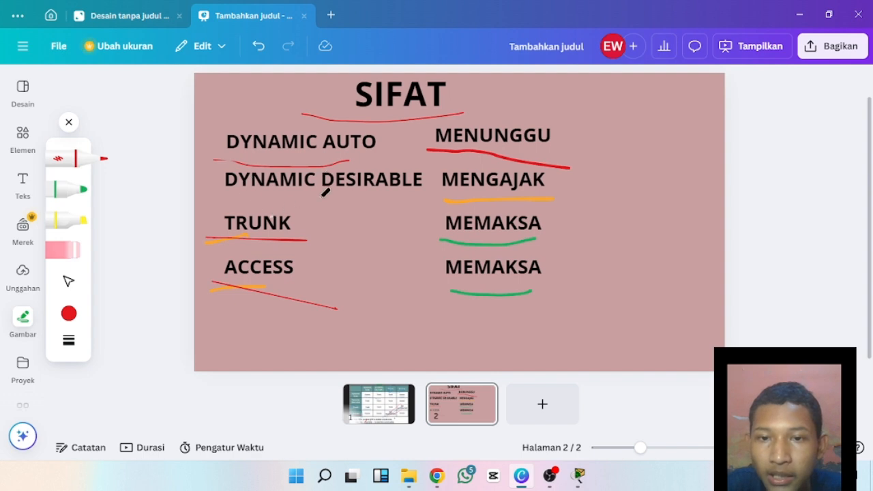
pyautogui.moveTo(321, 189); pyautogui.dragTo(411, 191)
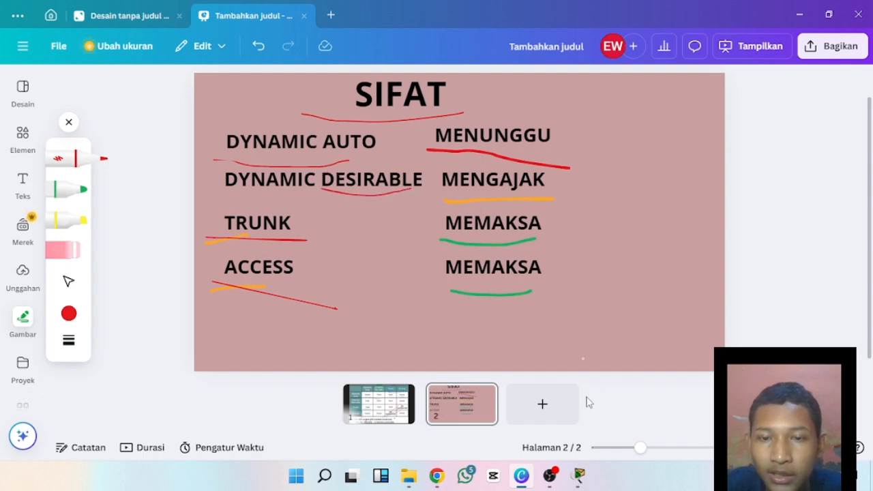
pyautogui.moveTo(576, 474)
pyautogui.click(568, 417)
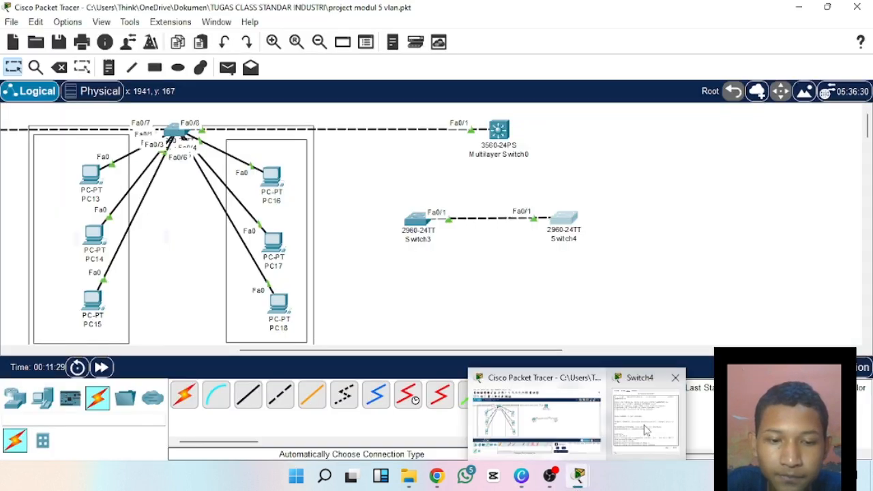
pyautogui.click(646, 426)
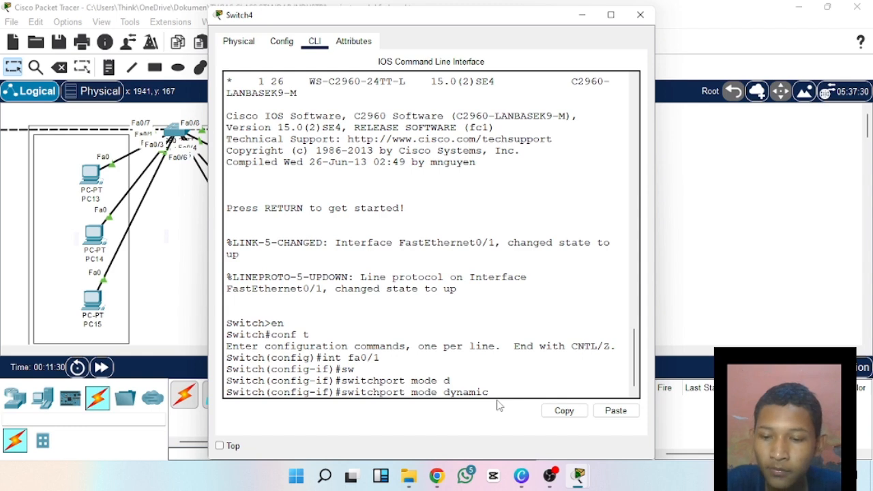
# Complete the command as switchport mode dynamic desirable and run it on Switch4's Fa0/1.
pyautogui.write('de')
pyautogui.press('Tab')
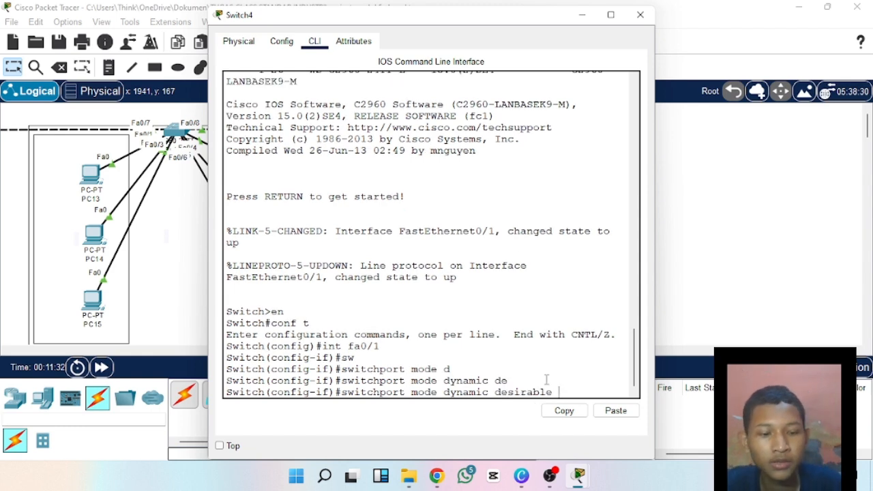
pyautogui.press('Return')
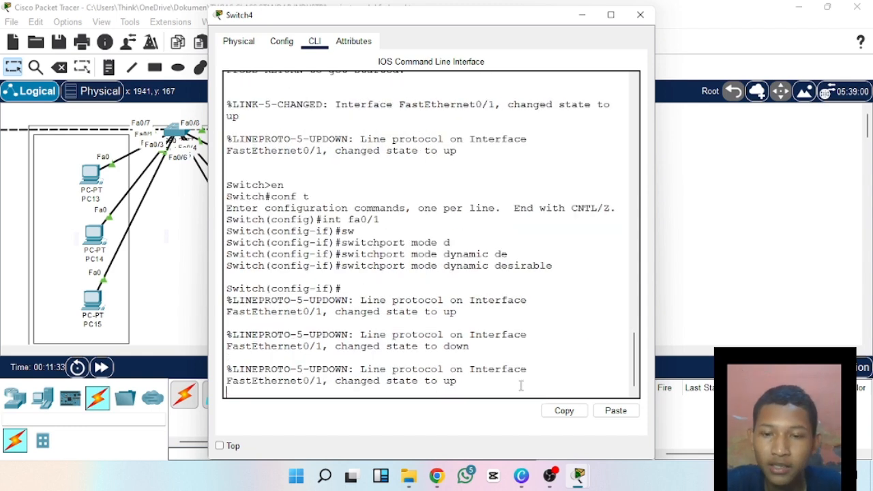
# Switch to Canva, circle the Dynamic Auto and Dynamic Desirable result on page 1's DTP table in red, and return to Switch4's command line.
pyautogui.click(521, 476)
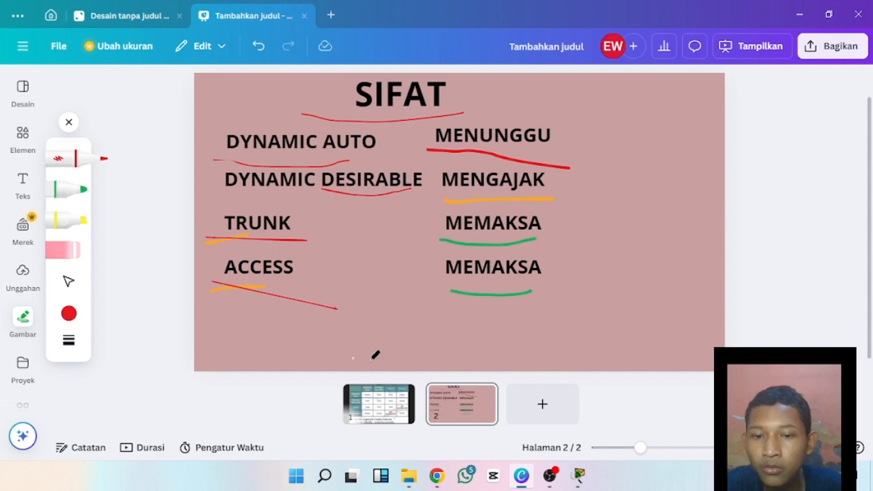
pyautogui.click(382, 402)
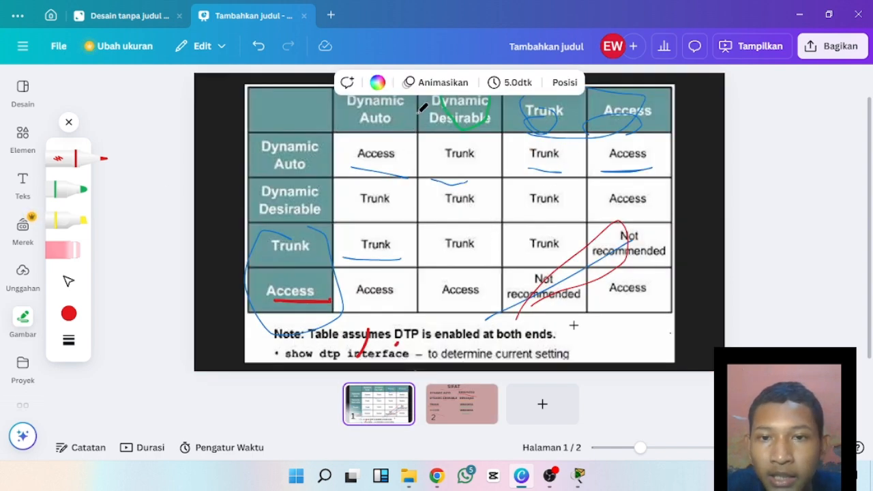
pyautogui.moveTo(443, 145)
pyautogui.mouseDown()
pyautogui.moveTo(489, 170)
pyautogui.moveTo(452, 154)
pyautogui.mouseUp()
pyautogui.moveTo(578, 475)
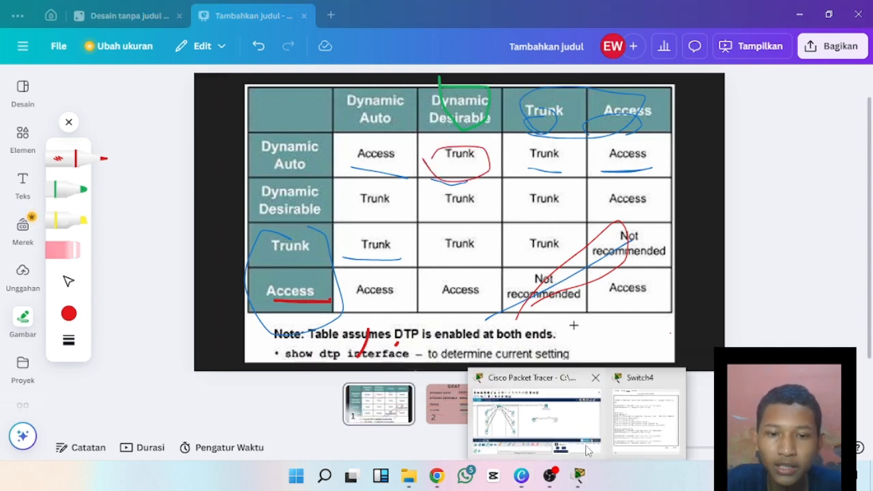
pyautogui.click(578, 433)
pyautogui.click(658, 417)
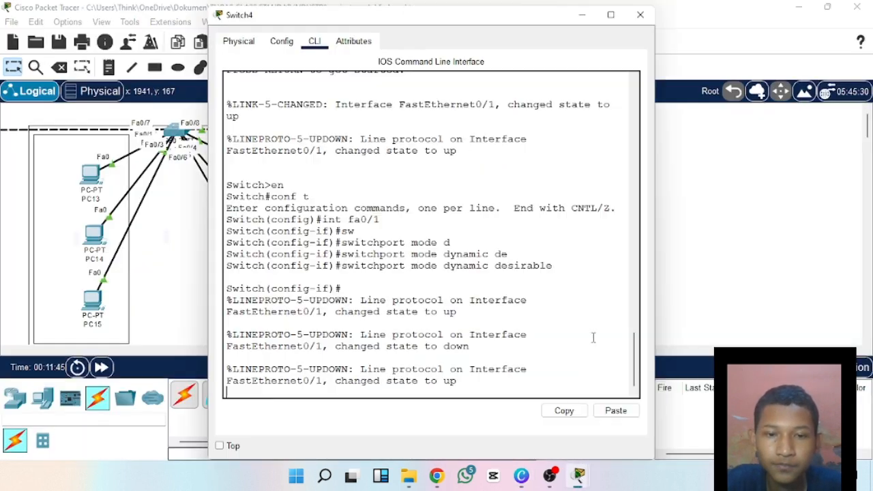
# Discard the partial show command and leave Switch4's interface configuration with ex.
pyautogui.press('Return')
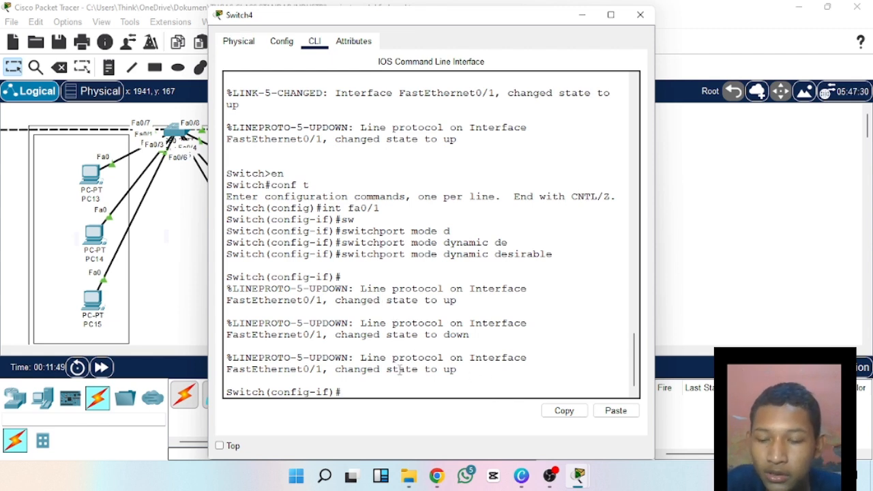
pyautogui.write('sh')
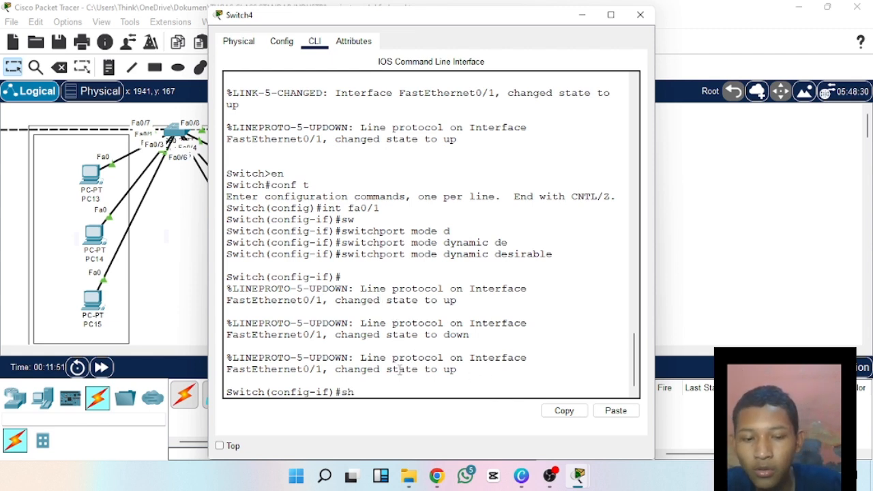
pyautogui.write('ow')
pyautogui.press('BackSpace')
pyautogui.press('BackSpace')
pyautogui.press('BackSpace')
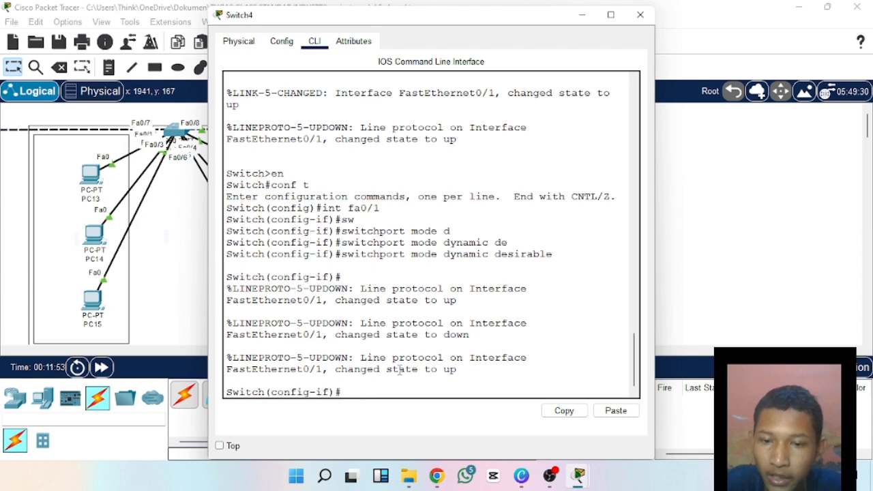
pyautogui.write('ex')
pyautogui.press('Return')
# Try to display the switchport details from Switch4's global configuration mode with do show int fs0/1 sw.
pyautogui.write('s')
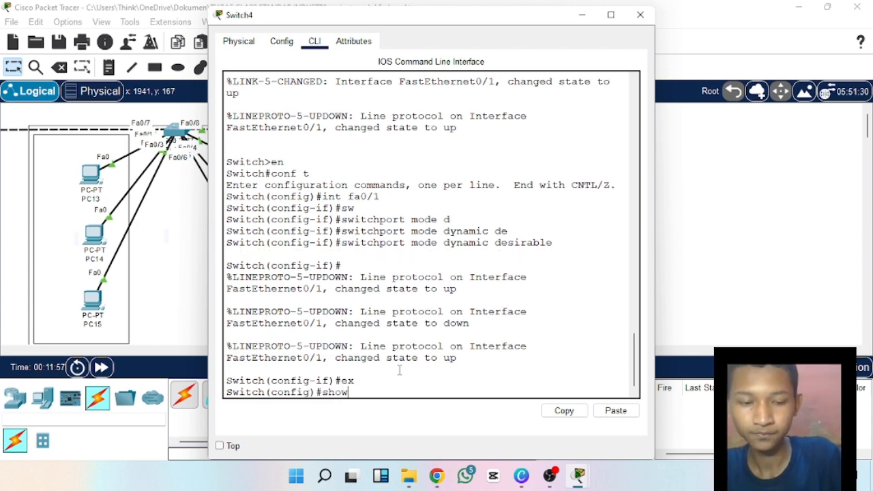
pyautogui.write('ho')
pyautogui.press('BackSpace')
pyautogui.press('BackSpace')
pyautogui.press('BackSpace')
pyautogui.write('d')
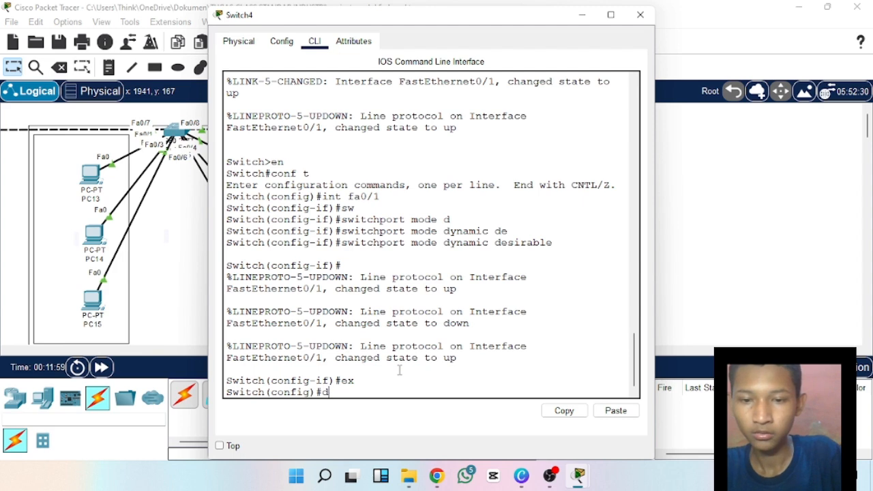
pyautogui.write('o show ')
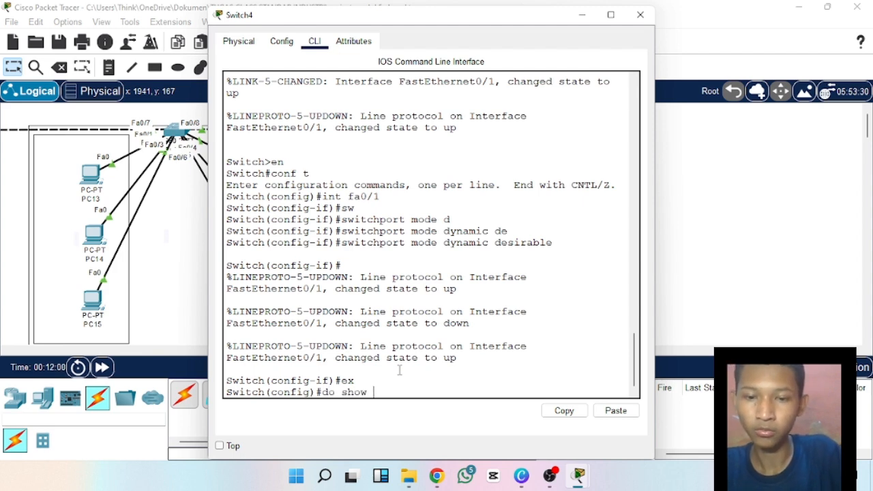
pyautogui.write('int')
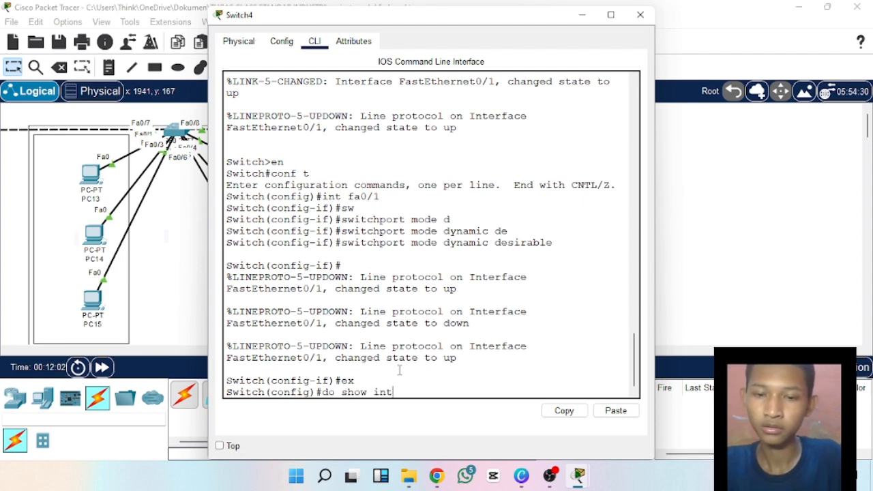
pyautogui.write(' fs')
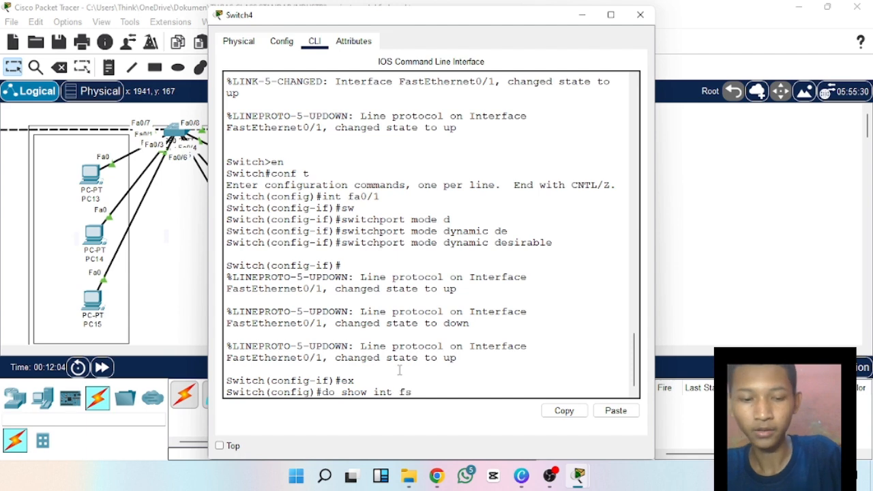
pyautogui.write('0/1')
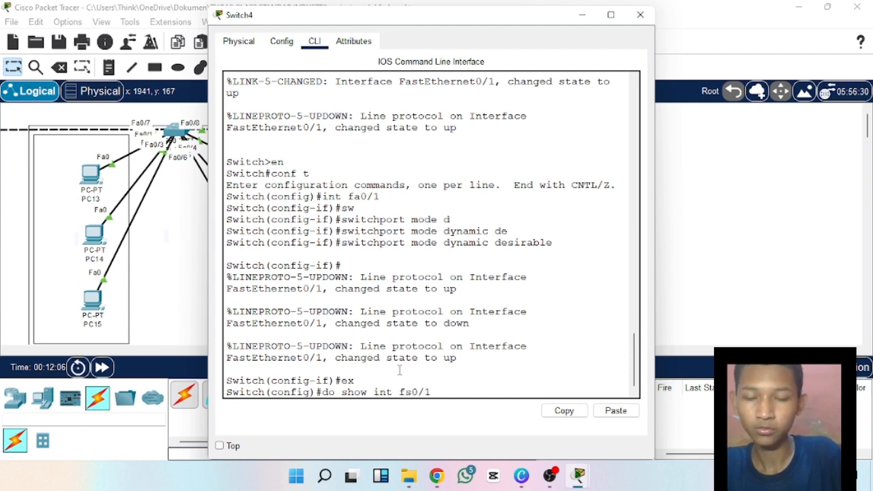
pyautogui.write(' sw')
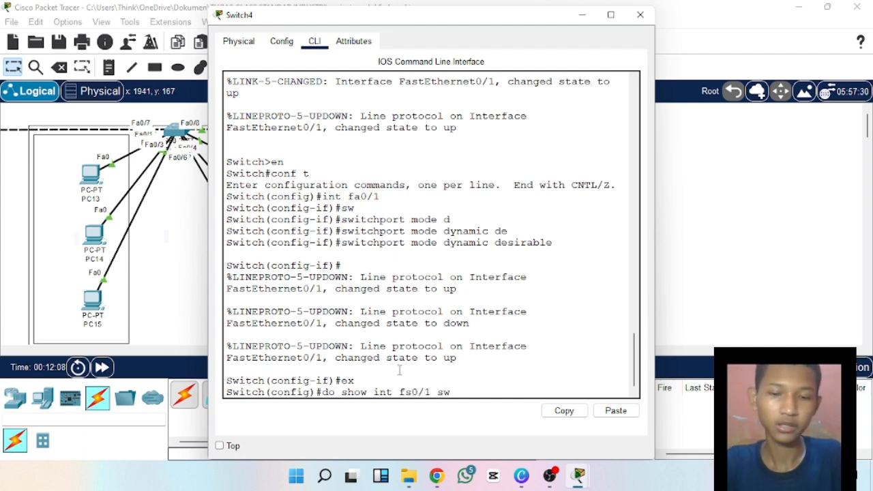
pyautogui.press('Return')
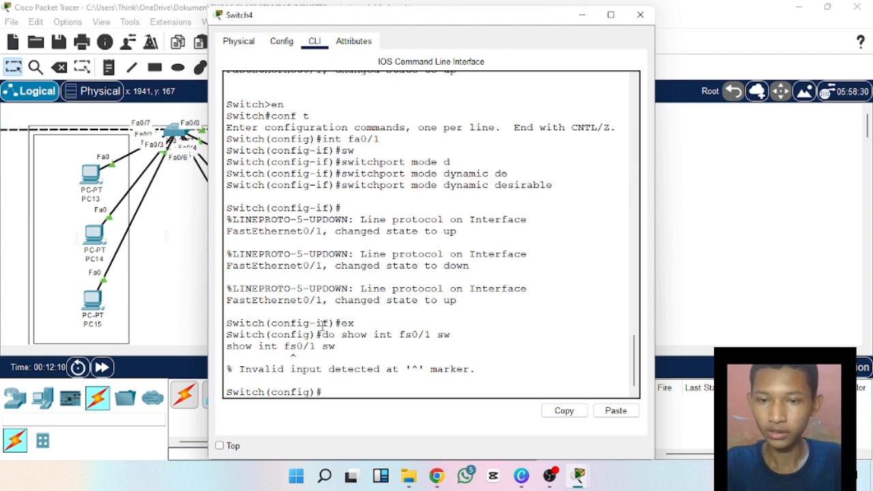
# Try to display Fa0/1's switchport details on Switch4 with show int fa0/1 sw in global configuration mode.
pyautogui.write('int')
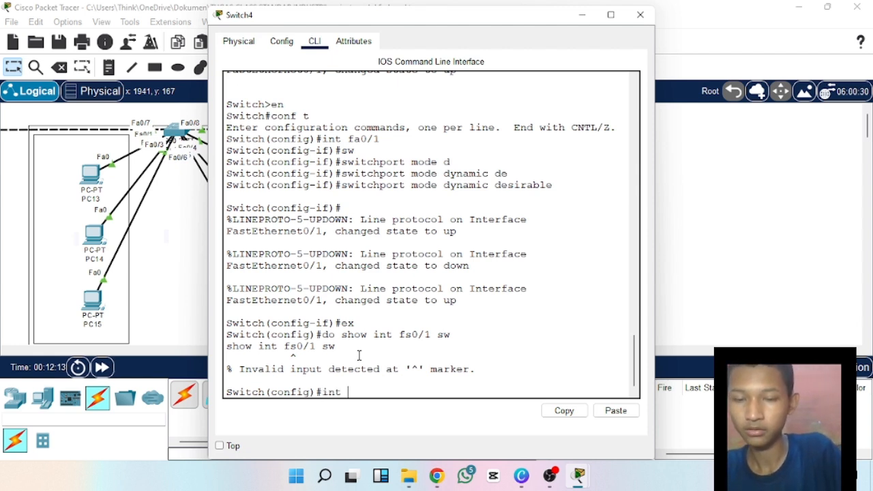
pyautogui.press('BackSpace')
pyautogui.press('BackSpace')
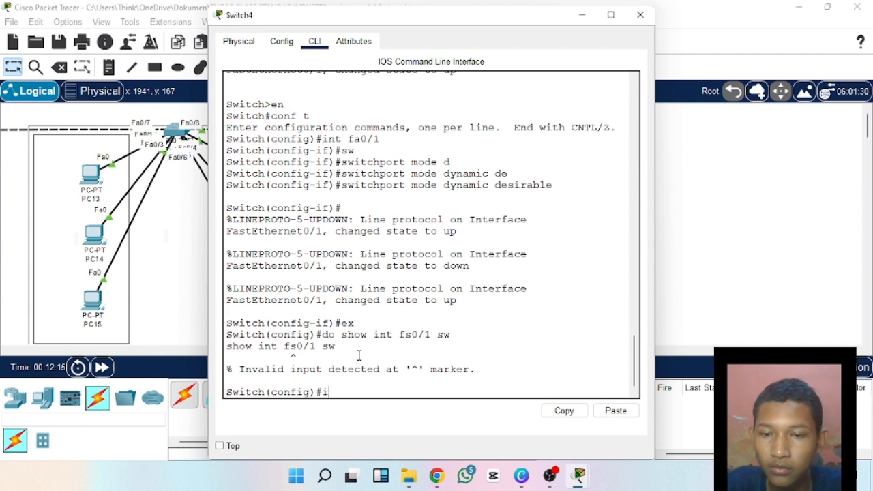
pyautogui.write('show ')
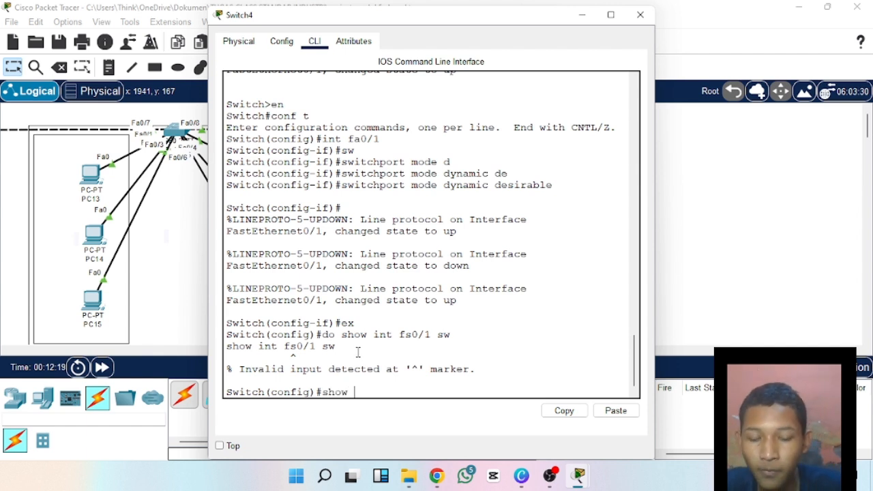
pyautogui.write('int fa')
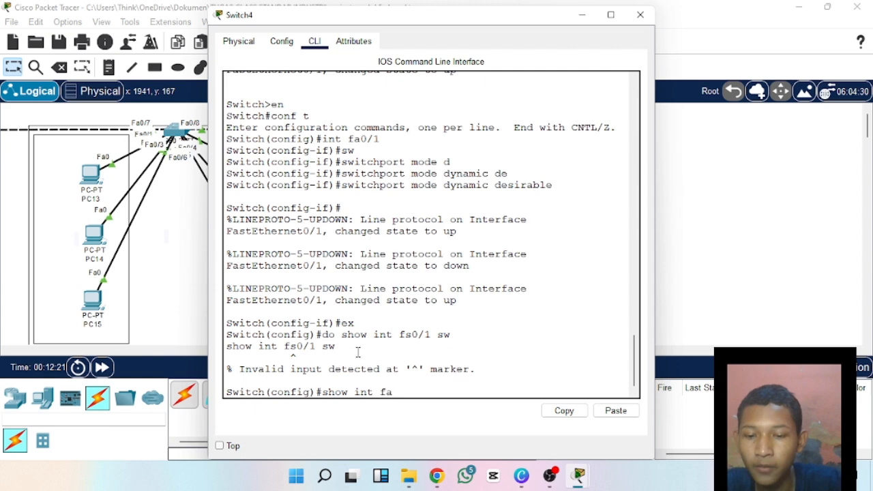
pyautogui.write('0/1 sw')
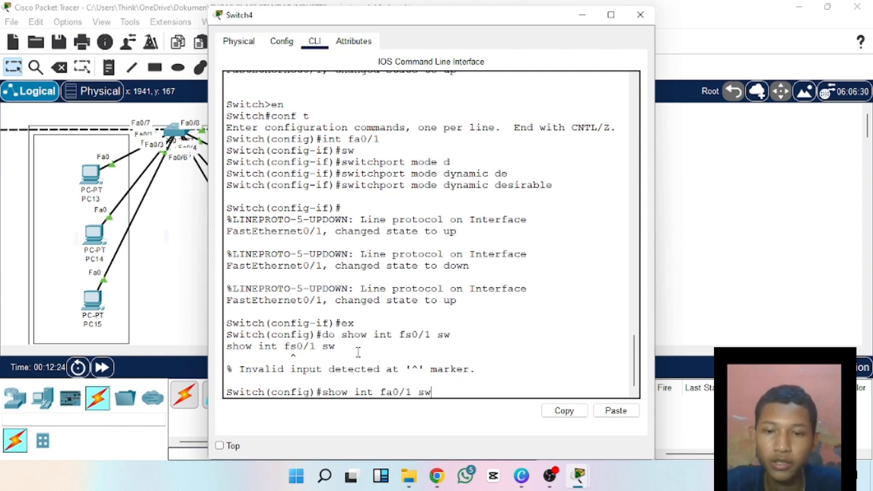
pyautogui.press('Return')
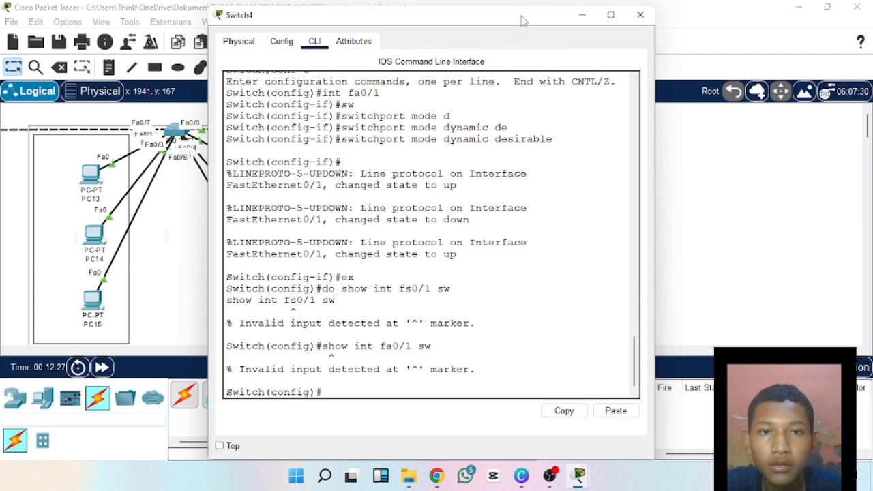
# Move Switch4's window aside, open Switch3's command line, and review its earlier do show int trunk and do show int fa0/1 sw commands.
pyautogui.moveTo(524, 19); pyautogui.dragTo(811, 91)
pyautogui.click(417, 220)
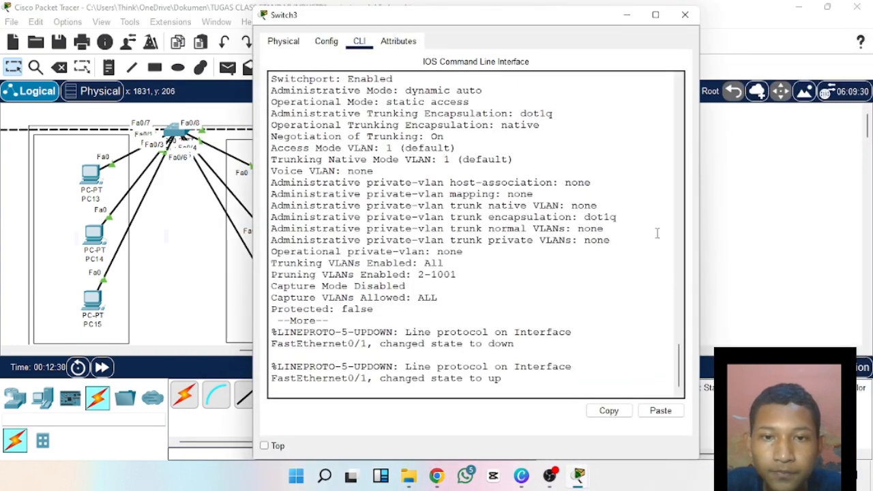
pyautogui.scroll(6, 679, 369)
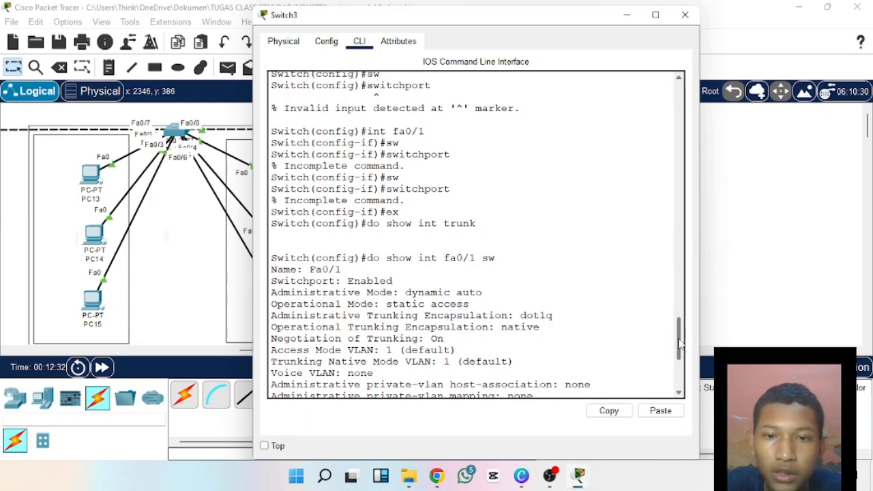
pyautogui.scroll(1, 562, 255)
pyautogui.moveTo(369, 241); pyautogui.dragTo(478, 243)
pyautogui.click(486, 237)
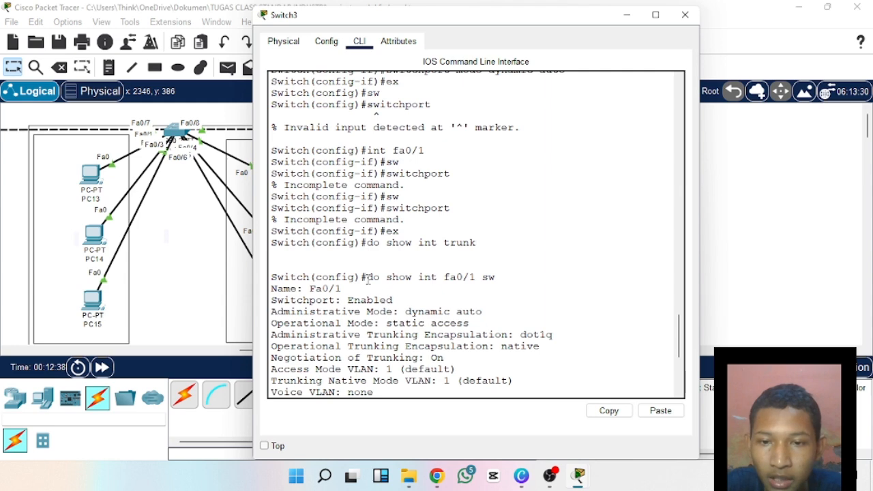
pyautogui.moveTo(360, 280); pyautogui.dragTo(473, 287)
pyautogui.click(487, 286)
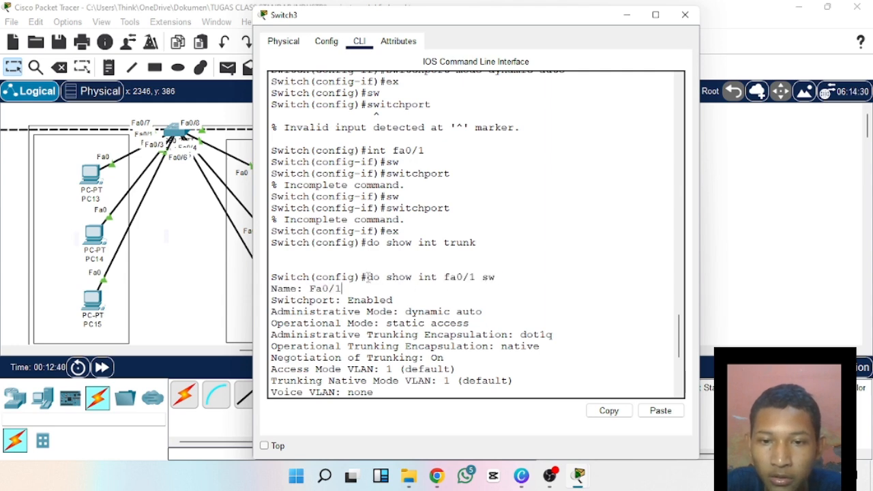
pyautogui.moveTo(368, 276); pyautogui.dragTo(466, 285)
pyautogui.click(512, 285)
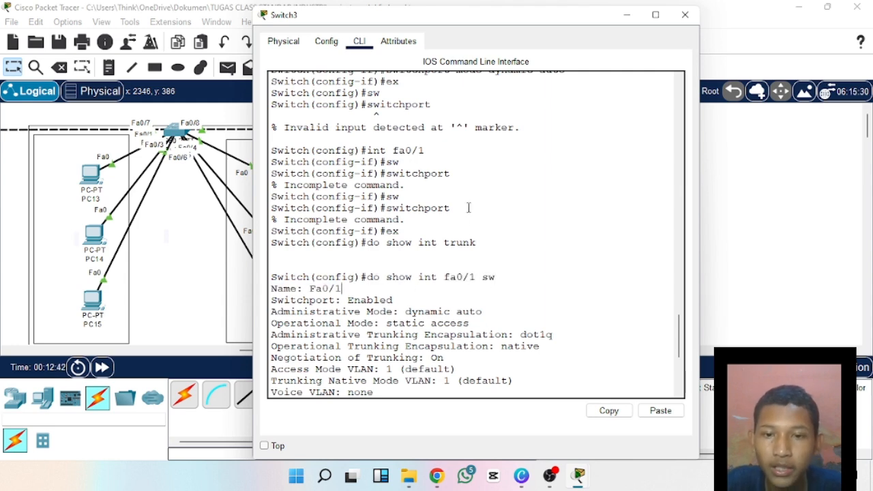
# Arrange the Switch3 and Switch4 command-line windows side by side.
pyautogui.moveTo(461, 22); pyautogui.dragTo(309, 16)
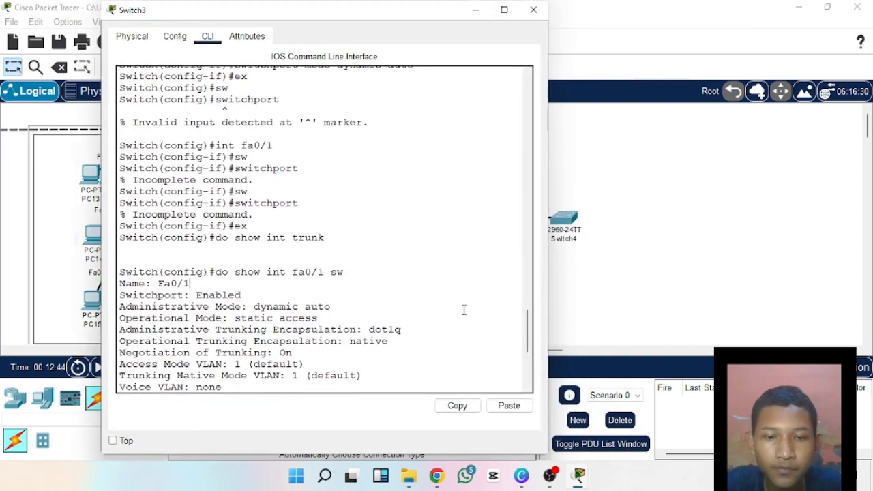
pyautogui.moveTo(578, 475)
pyautogui.click(678, 446)
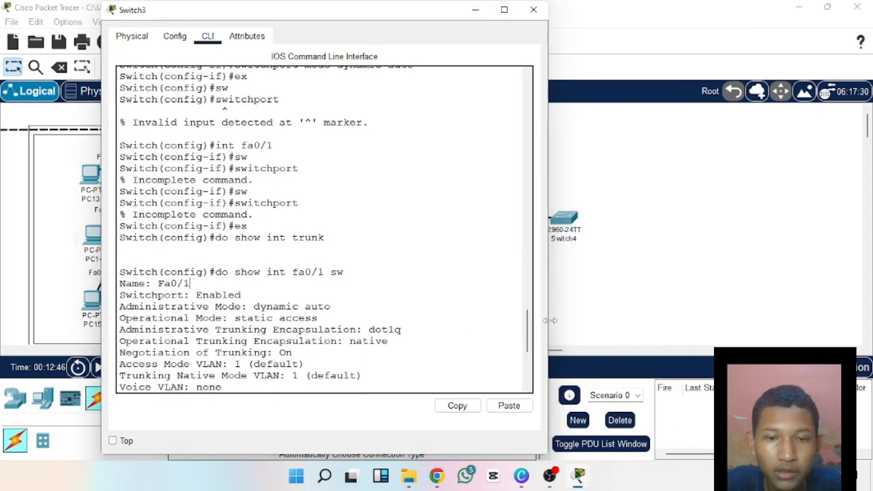
pyautogui.moveTo(389, 20); pyautogui.dragTo(315, 27)
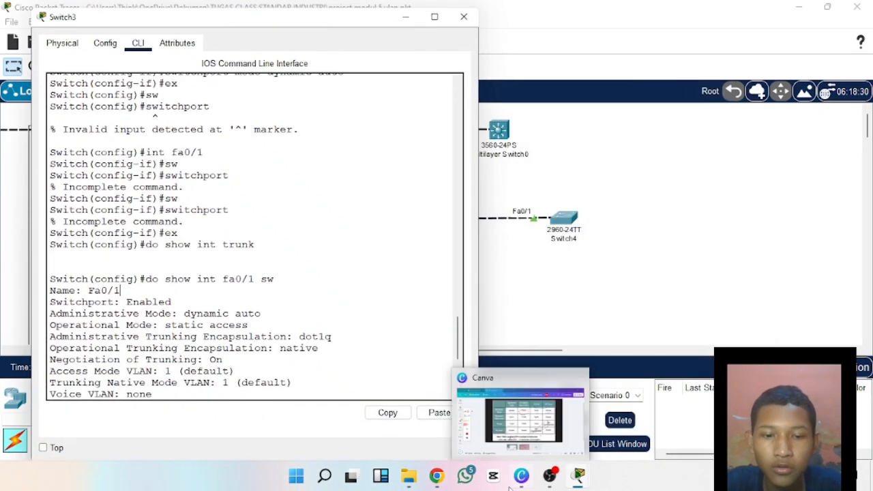
pyautogui.moveTo(578, 476)
pyautogui.click(602, 426)
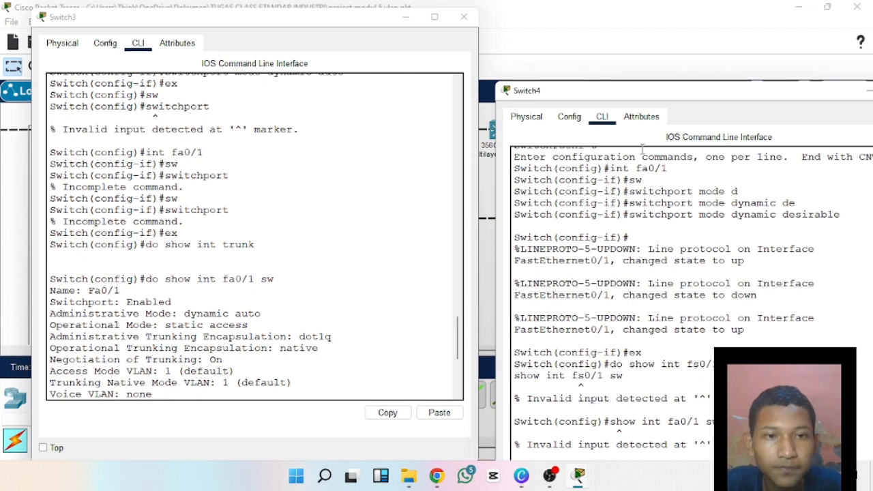
pyautogui.moveTo(628, 92); pyautogui.dragTo(619, 17)
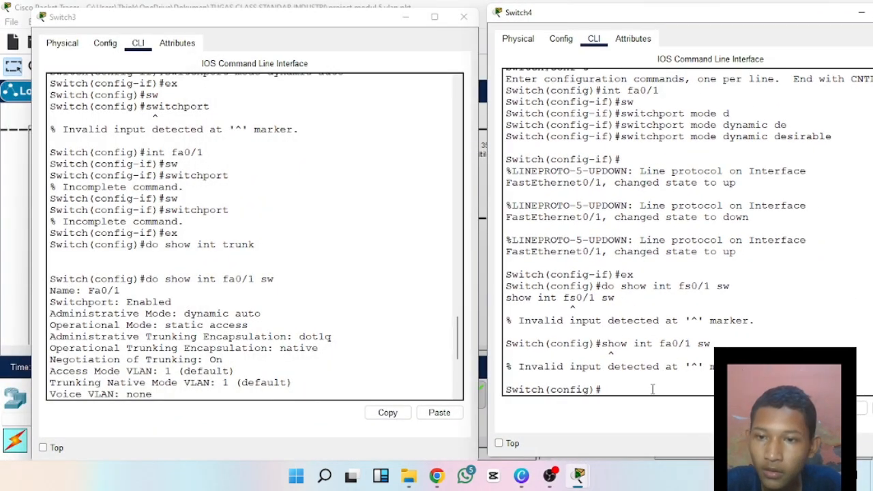
# Run do show int fa0/1 sw on Switch4 and bring the switchport output into view.
pyautogui.write('do show int')
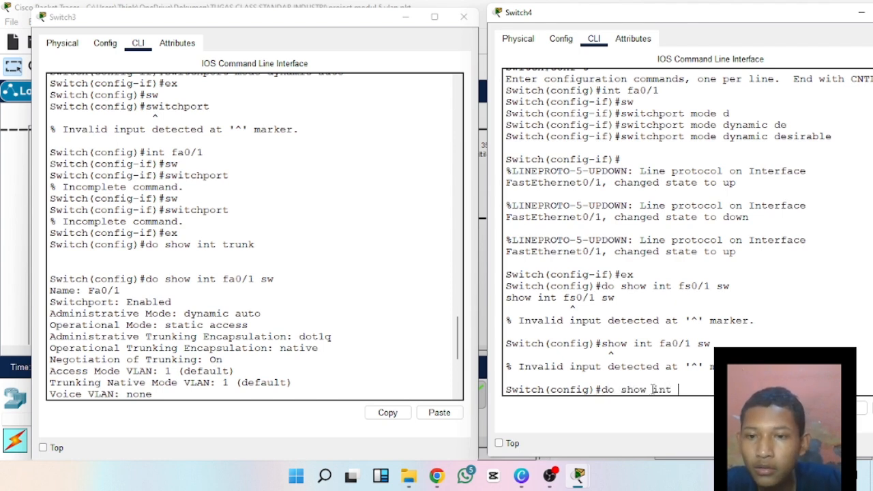
pyautogui.write(' fa')
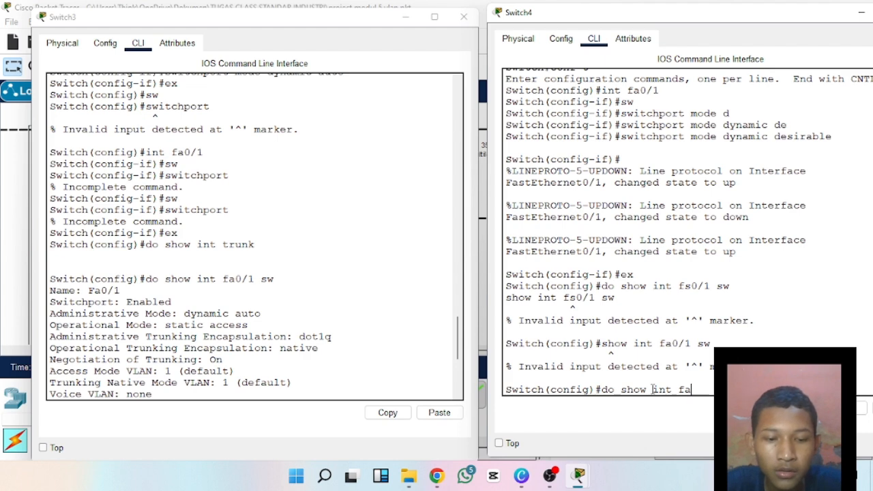
pyautogui.write('0/')
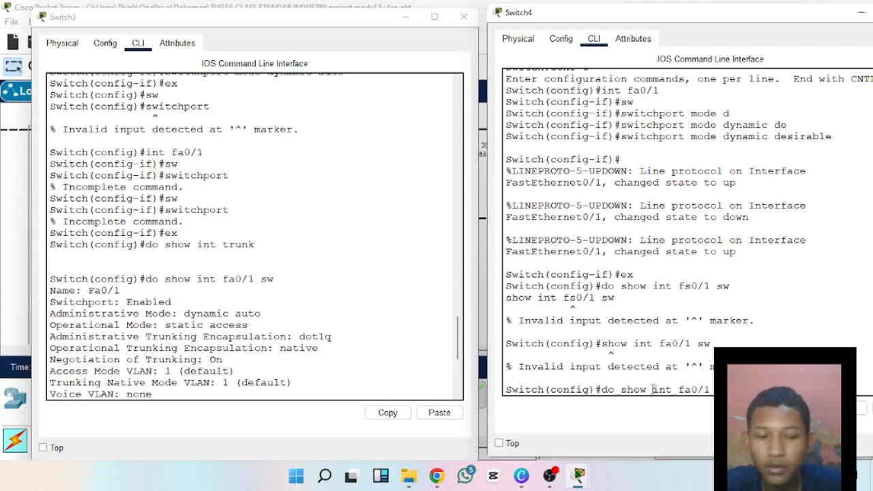
pyautogui.write('1')
pyautogui.press('Return')
pyautogui.scroll(7, 747, 298)
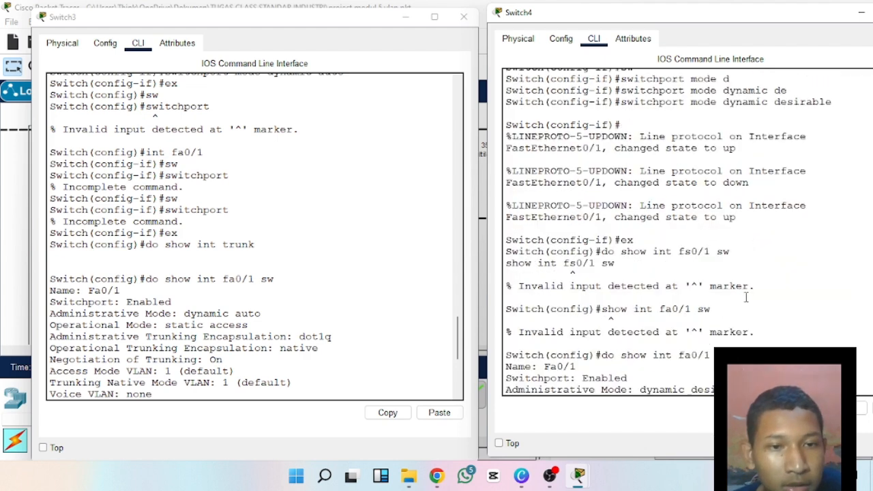
pyautogui.scroll(-7, 746, 302)
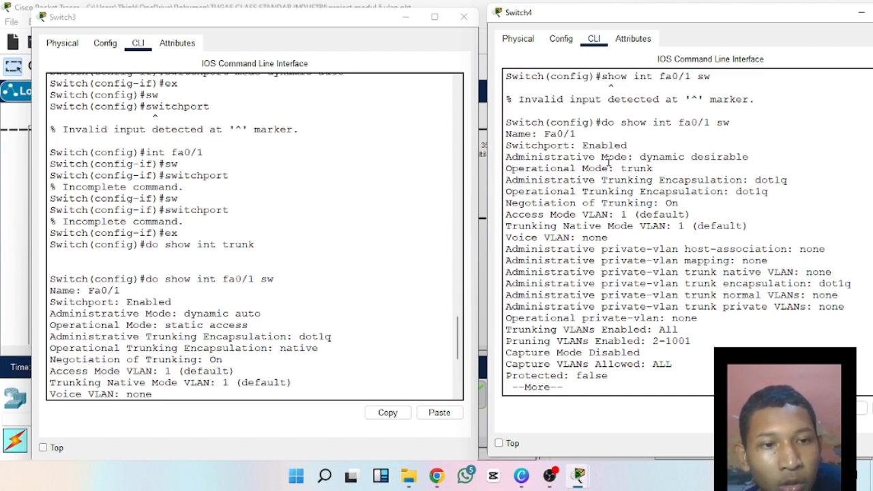
# Examine the administrative and operational modes in Switch4's Fa0/1 output and compare them with the operational mode in Switch3's earlier output.
pyautogui.moveTo(598, 157); pyautogui.dragTo(748, 158)
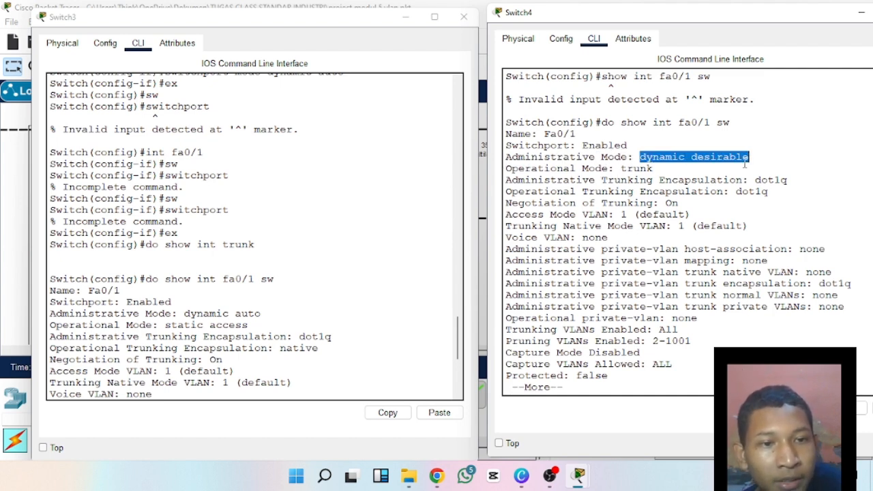
pyautogui.click(742, 162)
pyautogui.moveTo(519, 167); pyautogui.dragTo(660, 179)
pyautogui.click(600, 167)
pyautogui.click(660, 179)
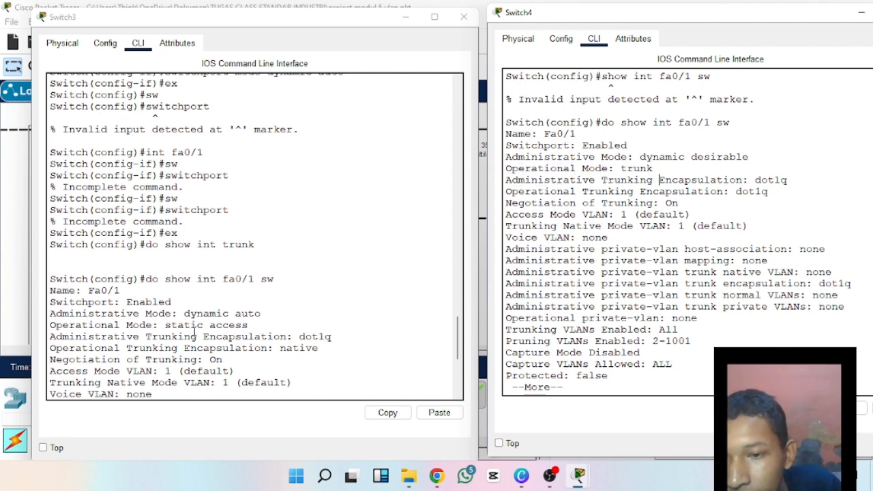
pyautogui.moveTo(184, 324); pyautogui.dragTo(202, 325)
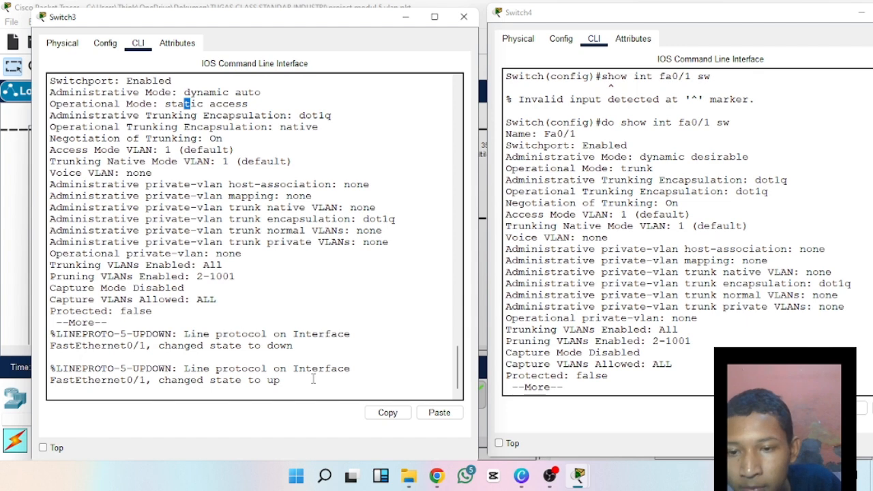
# Finish paging through Switch3's old output and run do show int fa0/1 sw again on Switch3.
pyautogui.press('Return')
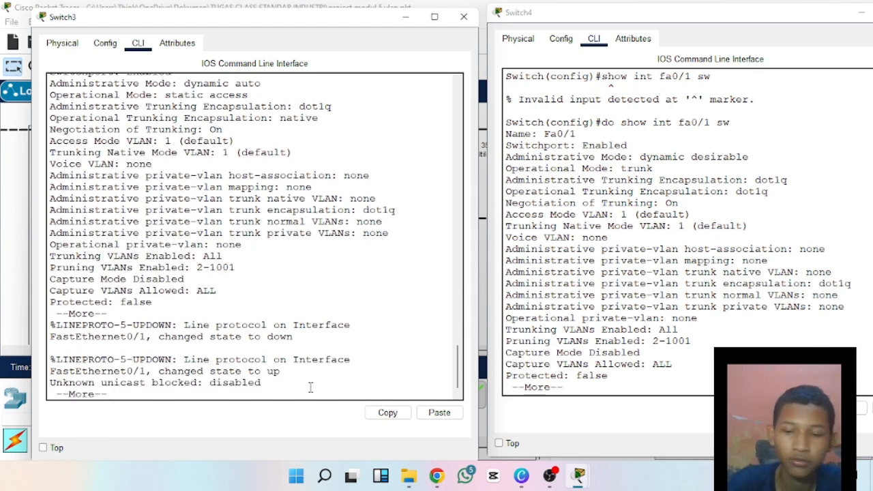
pyautogui.press('Return')
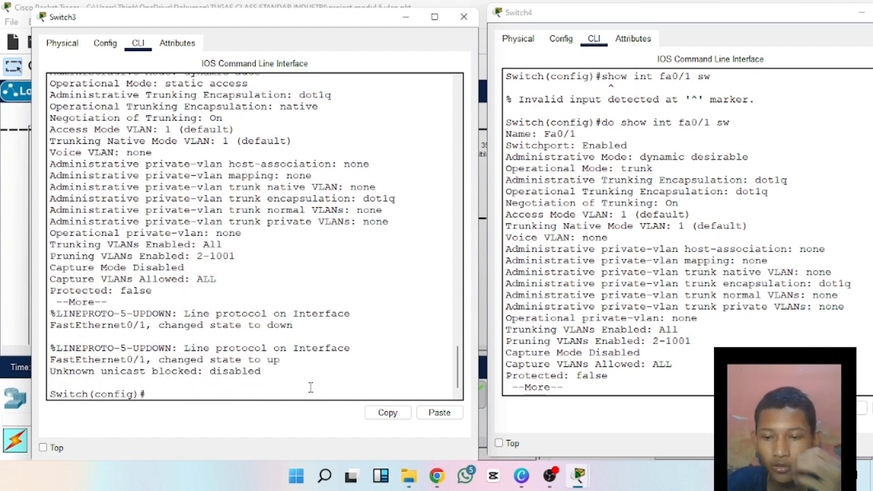
pyautogui.write('do show')
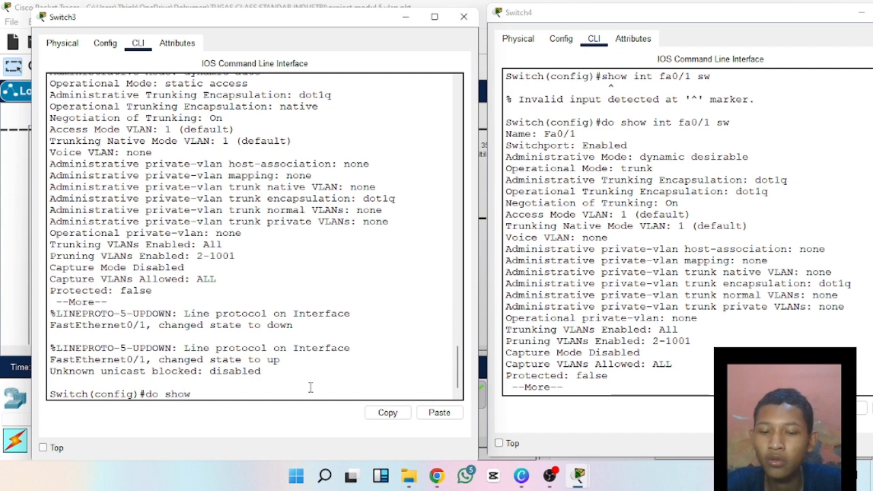
pyautogui.write(' i')
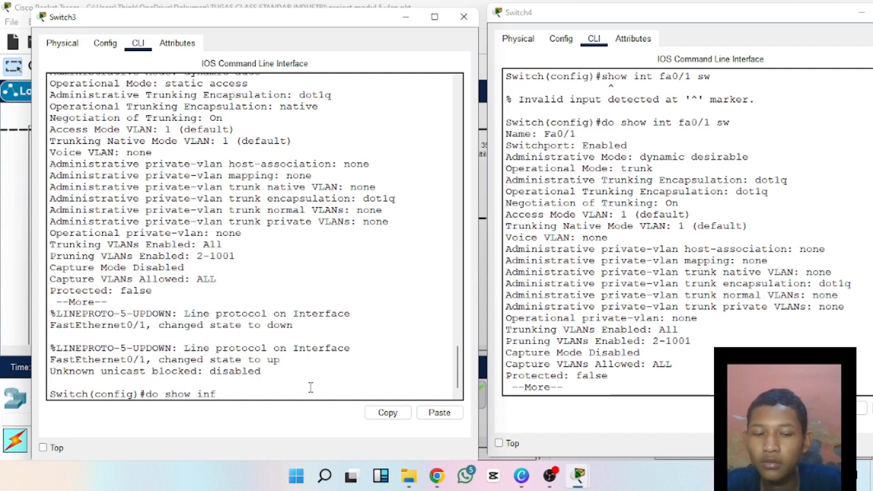
pyautogui.write('nt fa')
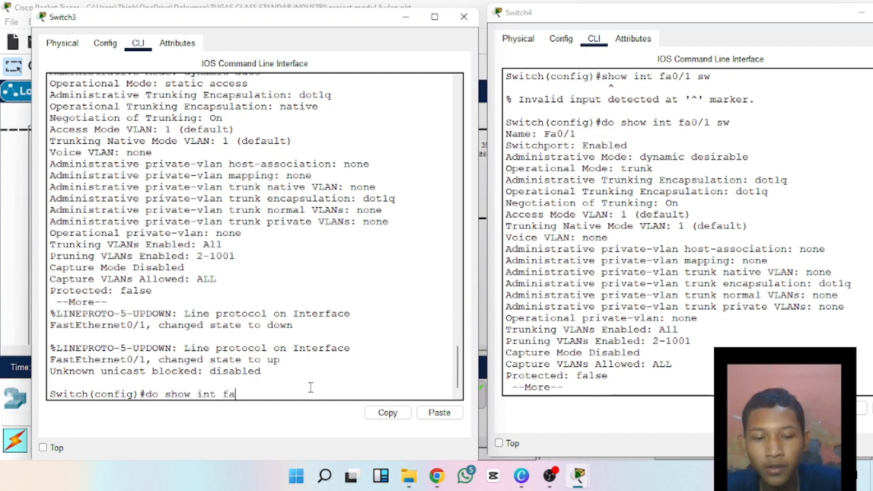
pyautogui.write('0/1 s')
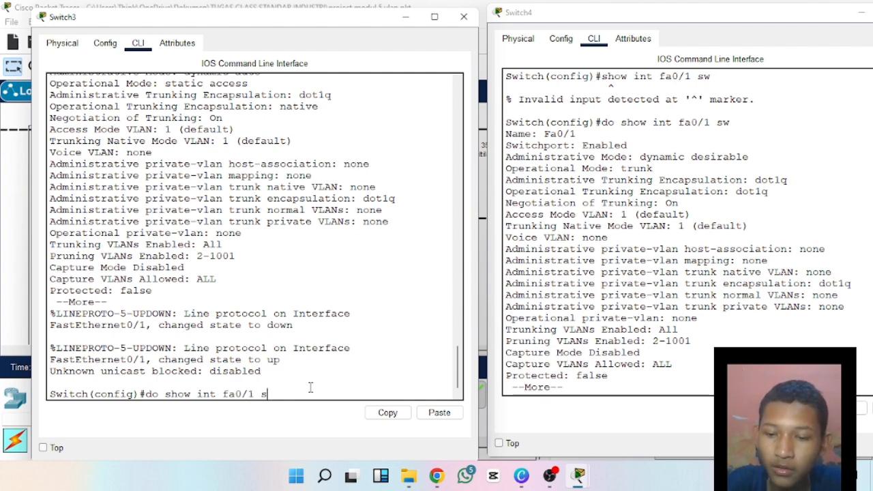
pyautogui.write('w')
pyautogui.press('Return')
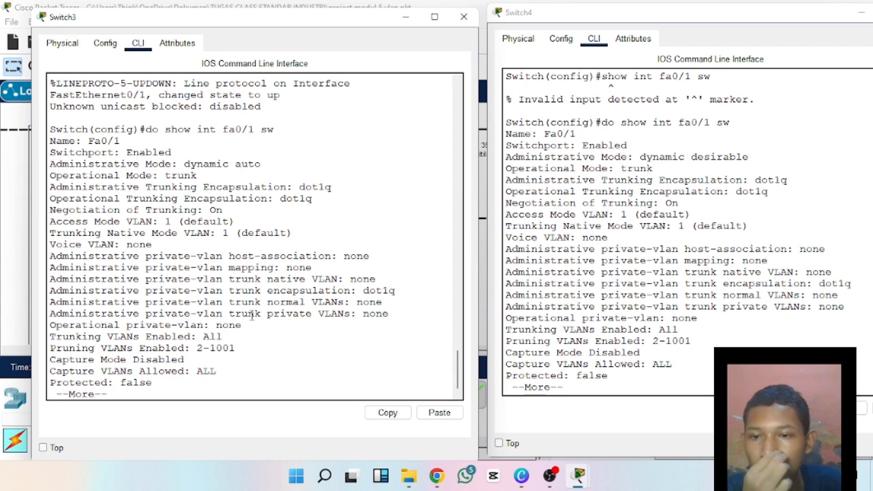
# Compare the Fa0/1 operational mode in Switch3's new output with the one in Switch4's output.
pyautogui.moveTo(158, 176); pyautogui.dragTo(195, 176)
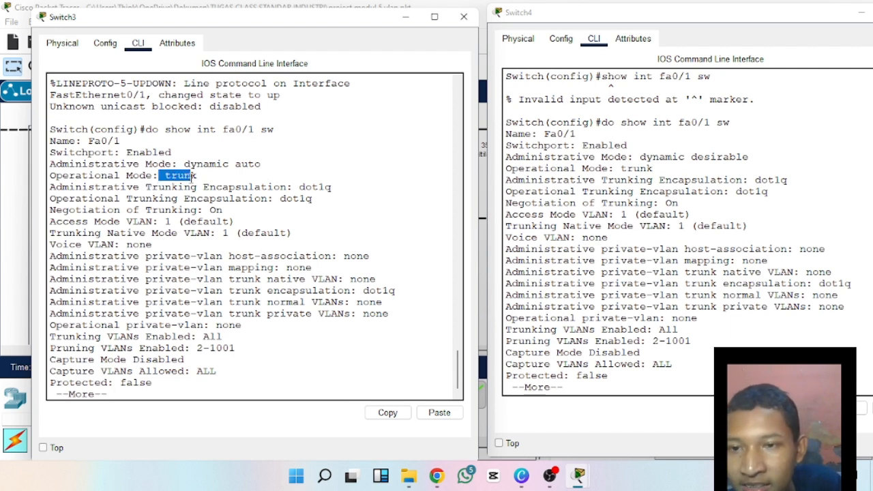
pyautogui.moveTo(615, 167); pyautogui.dragTo(648, 169)
pyautogui.click(655, 169)
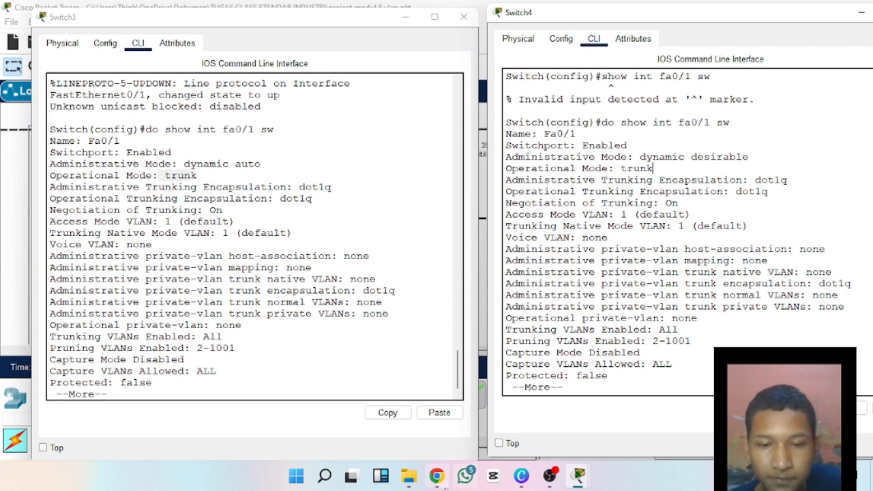
pyautogui.moveTo(448, 486)
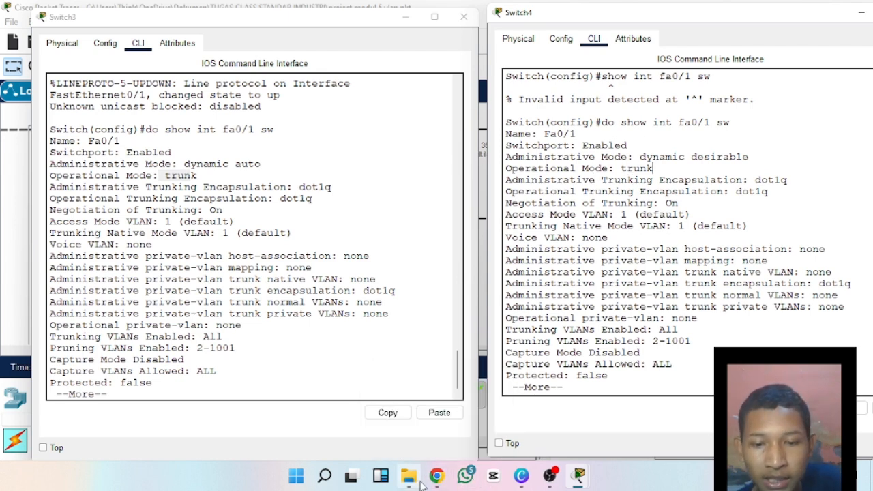
# Switch to Canva, open the SIFAT page, underline MENUNGGU and MENGAJAK in red, and draw a curved link between them.
pyautogui.click(523, 479)
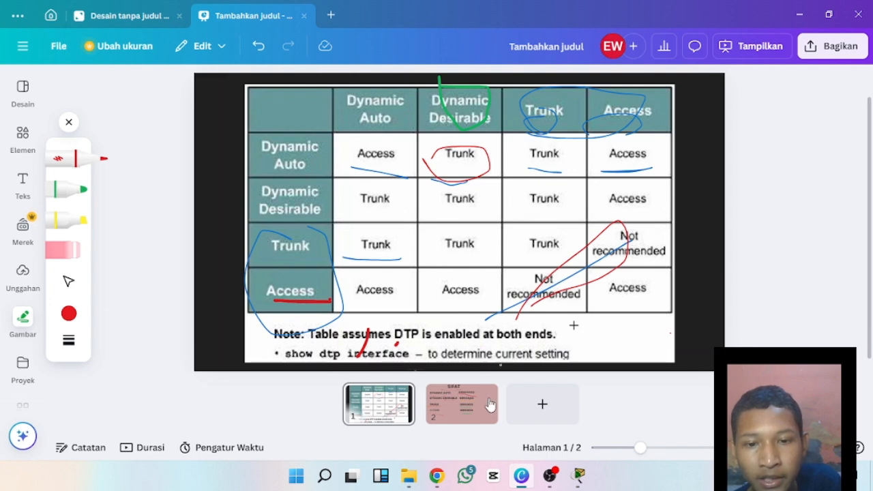
pyautogui.click(463, 412)
pyautogui.moveTo(413, 157); pyautogui.dragTo(532, 161)
pyautogui.moveTo(423, 206); pyautogui.dragTo(550, 201)
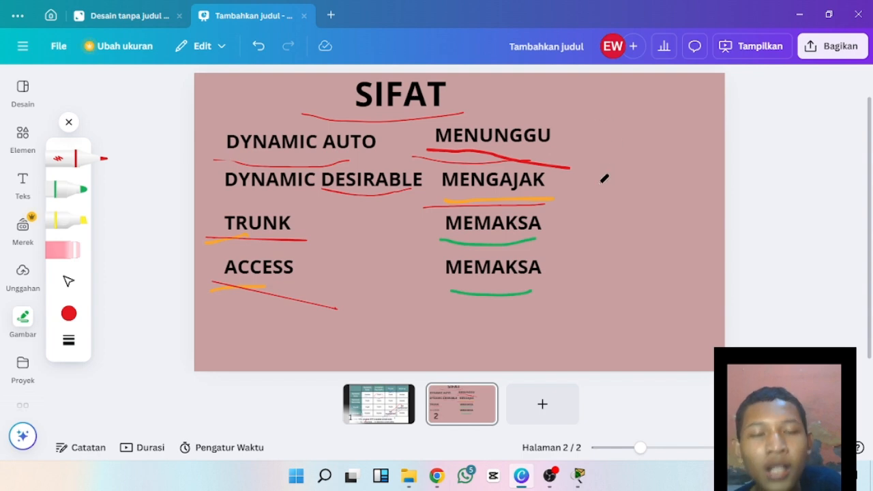
pyautogui.moveTo(572, 131)
pyautogui.mouseDown()
pyautogui.moveTo(587, 140)
pyautogui.moveTo(562, 191)
pyautogui.mouseUp()
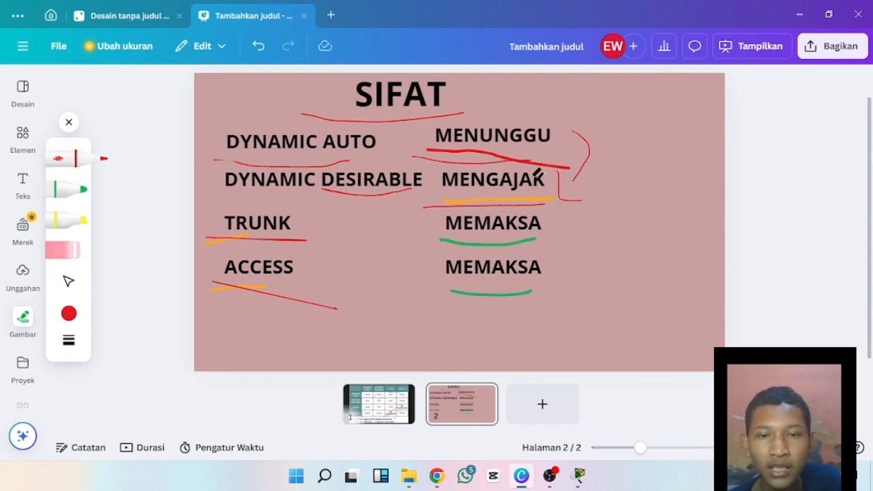
# Underline the dynamic auto/dynamic desirable Trunk cell in the DTP table and the trunk row's MEMAKSA on the SIFAT page.
pyautogui.click(388, 406)
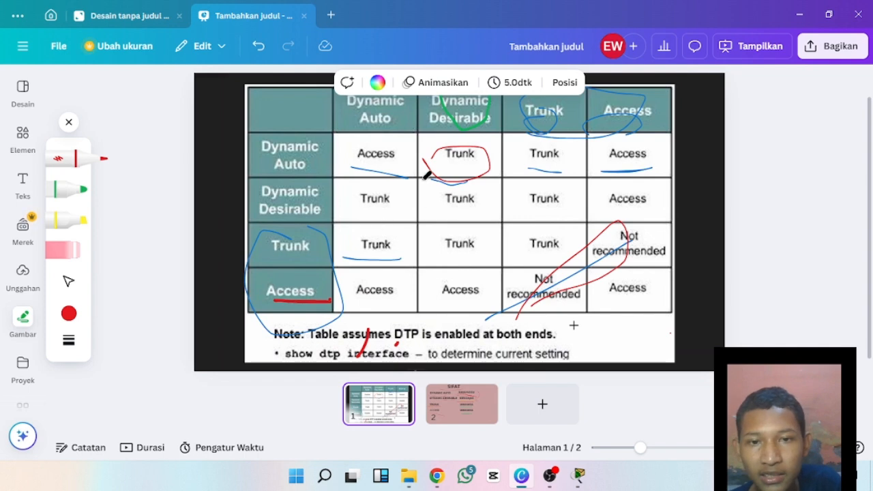
pyautogui.moveTo(436, 176); pyautogui.dragTo(502, 164)
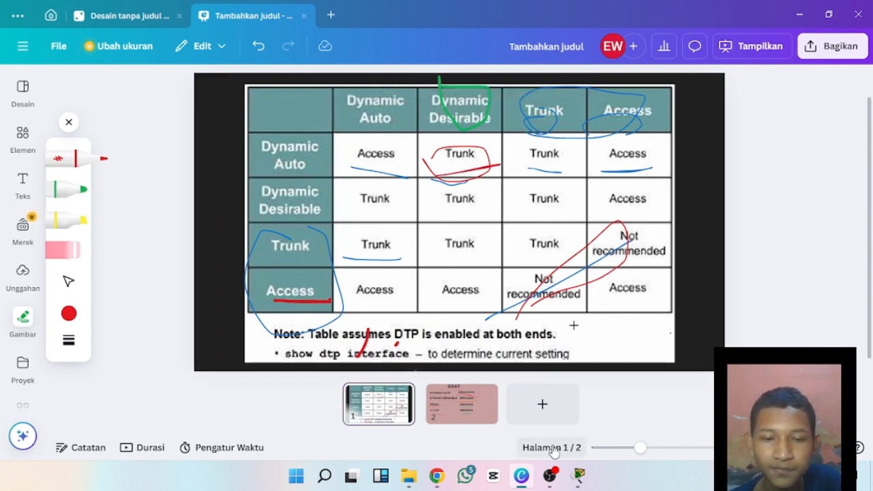
pyautogui.click(462, 404)
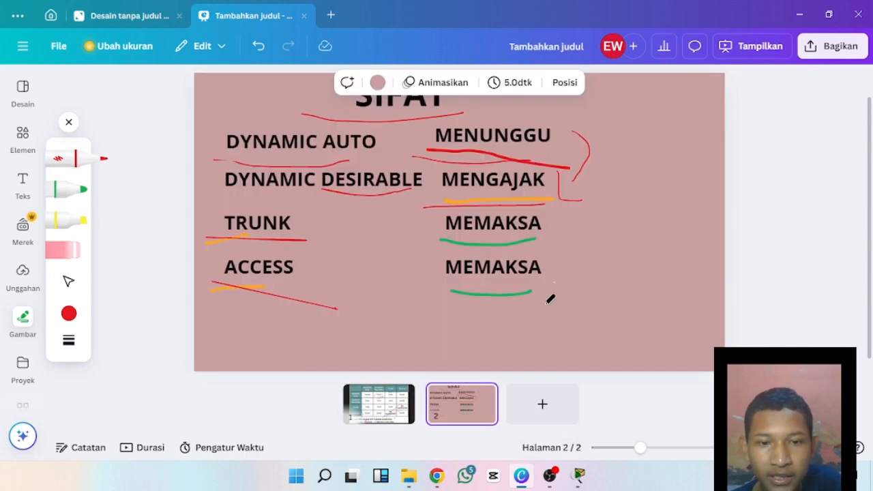
pyautogui.moveTo(413, 235); pyautogui.dragTo(518, 231)
# Switch back to Packet Tracer's Switch4 and Switch3 command lines and return Switch3 to its configuration prompt.
pyautogui.moveTo(570, 484)
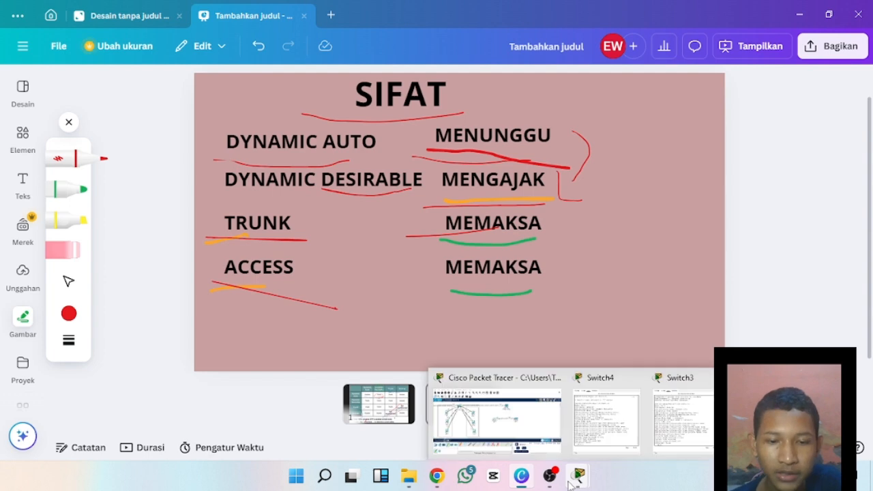
pyautogui.click(597, 436)
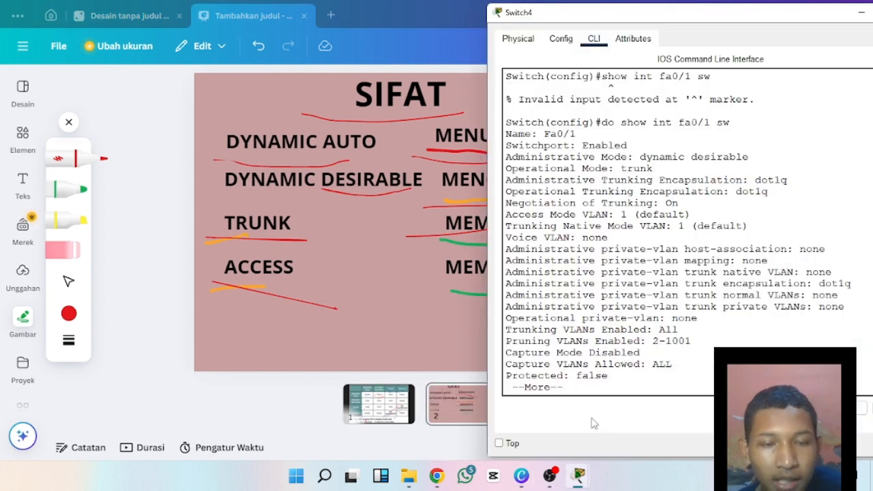
pyautogui.moveTo(581, 478)
pyautogui.click(662, 440)
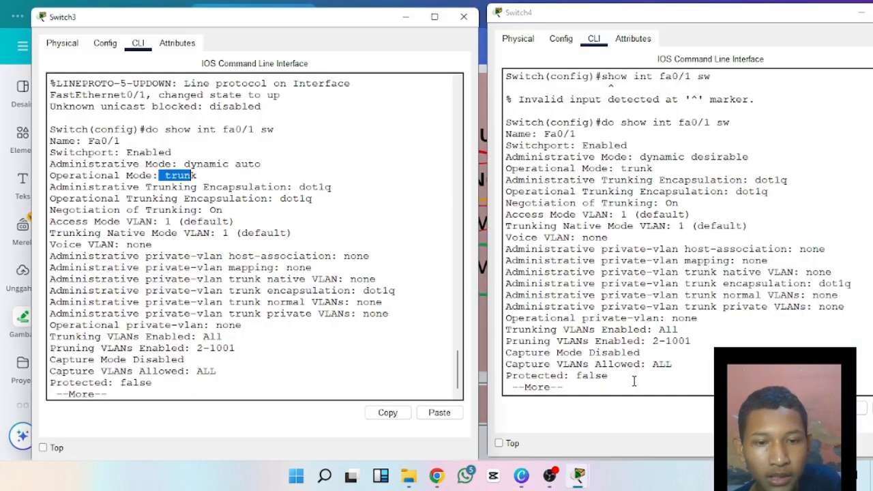
pyautogui.moveTo(300, 353); pyautogui.dragTo(298, 368)
pyautogui.click(300, 386)
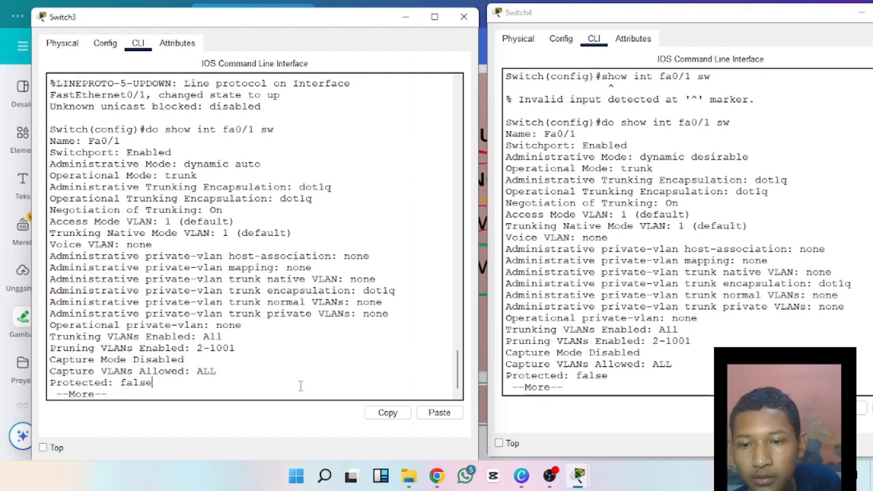
pyautogui.press('space')
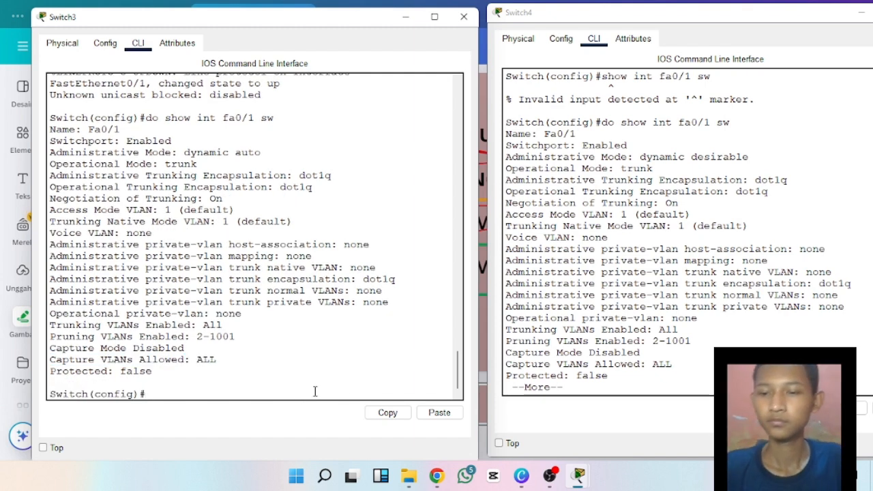
# Dismiss Switch4's window and bring the main topology workspace back to the front.
pyautogui.moveTo(833, 12); pyautogui.dragTo(791, 12)
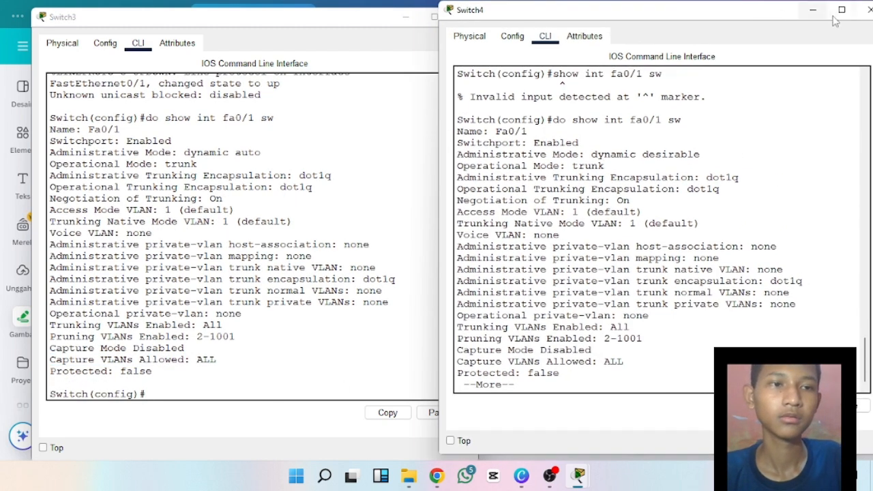
pyautogui.click(860, 13)
pyautogui.moveTo(576, 476)
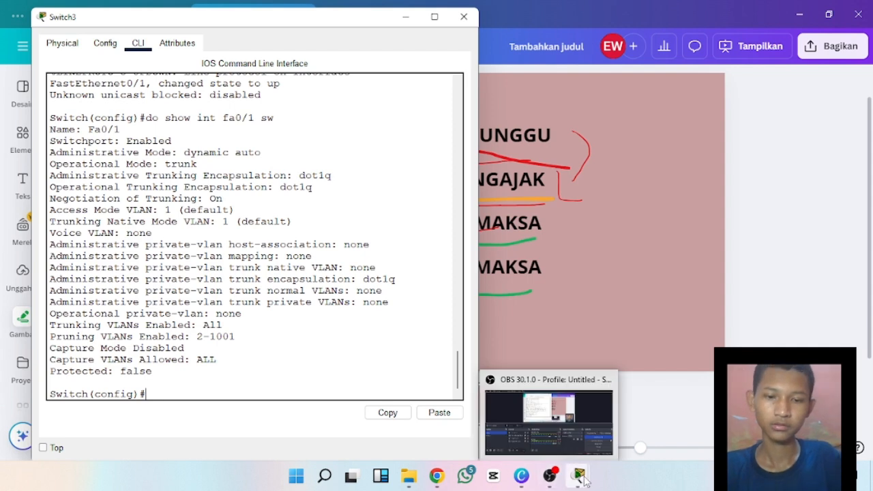
pyautogui.click(563, 440)
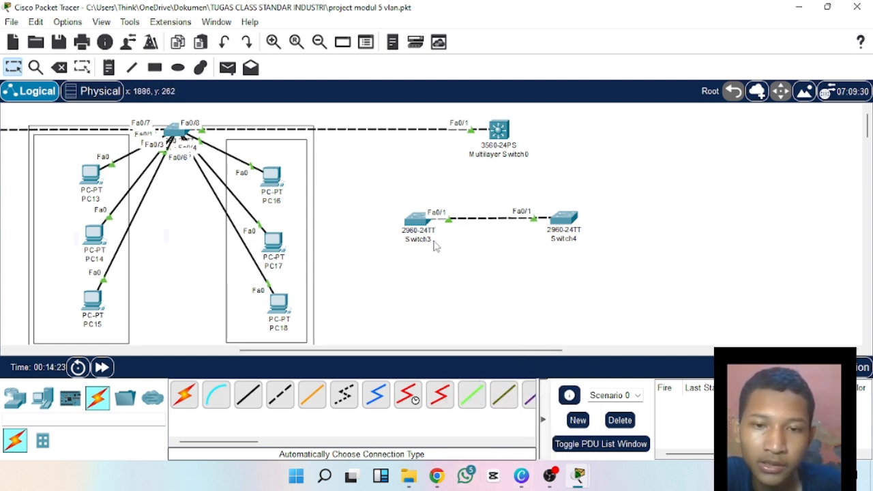
pyautogui.moveTo(374, 191); pyautogui.dragTo(615, 240)
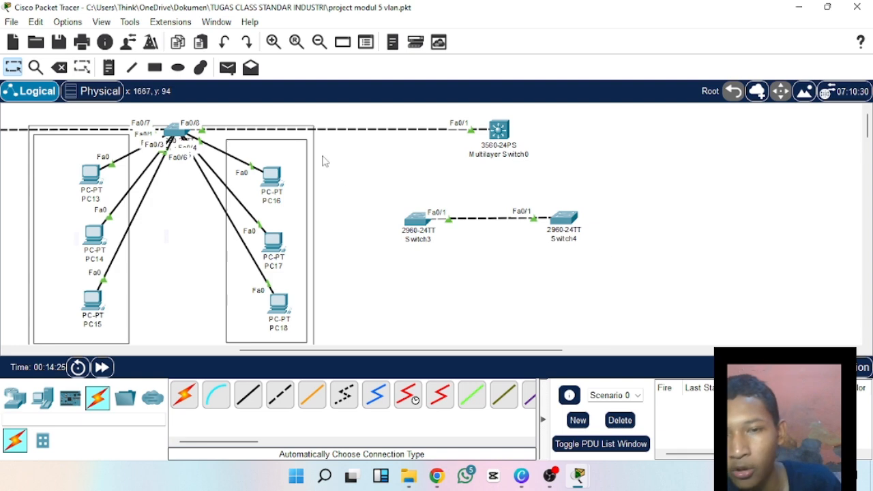
pyautogui.moveTo(369, 178); pyautogui.dragTo(629, 257)
pyautogui.click(614, 261)
pyautogui.moveTo(314, 160); pyautogui.dragTo(177, 213)
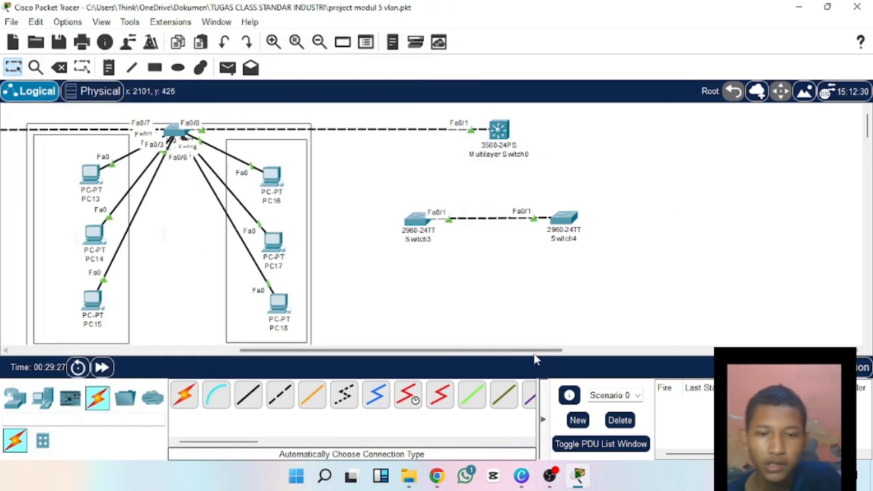
# Send a simple PDU from PC7 to PC13 to test connectivity between the two switches' VLAN groups.
pyautogui.moveTo(543, 370); pyautogui.dragTo(354, 354)
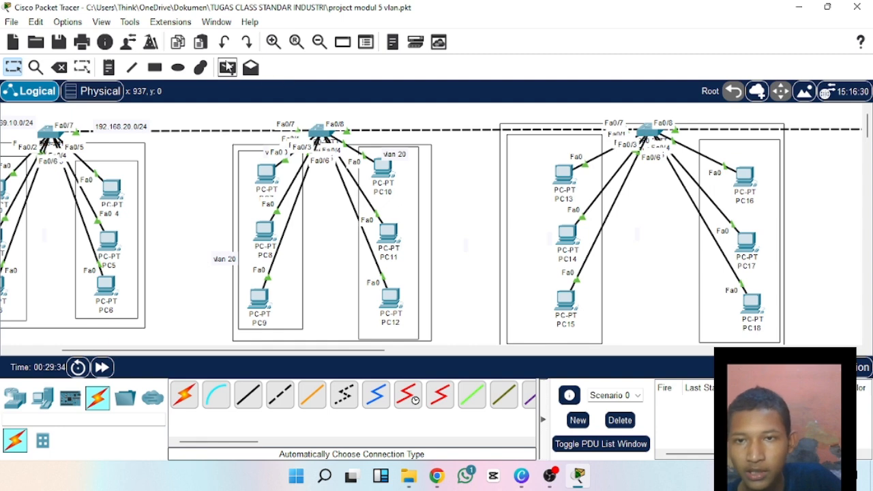
pyautogui.click(228, 67)
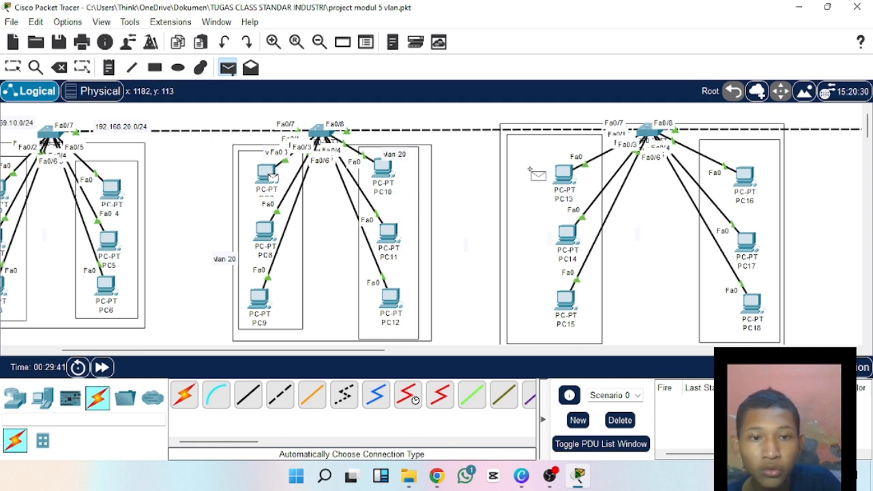
pyautogui.click(566, 173)
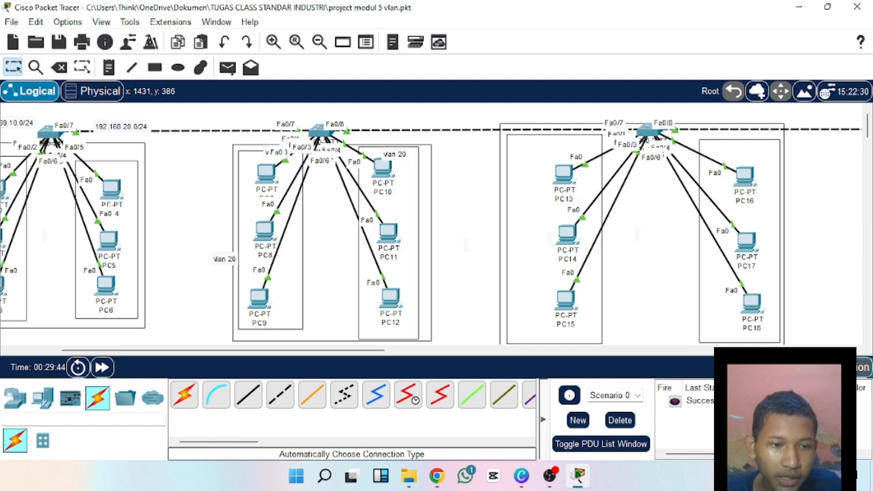
# Enter Simulation mode, then float and widen the Simulation Panel to show the event list's device and type columns.
pyautogui.click(840, 367)
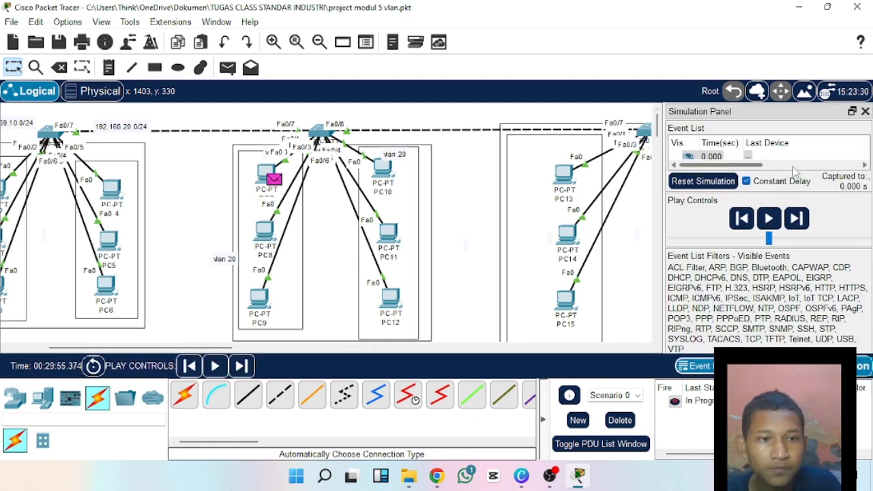
pyautogui.moveTo(797, 112); pyautogui.dragTo(697, 79)
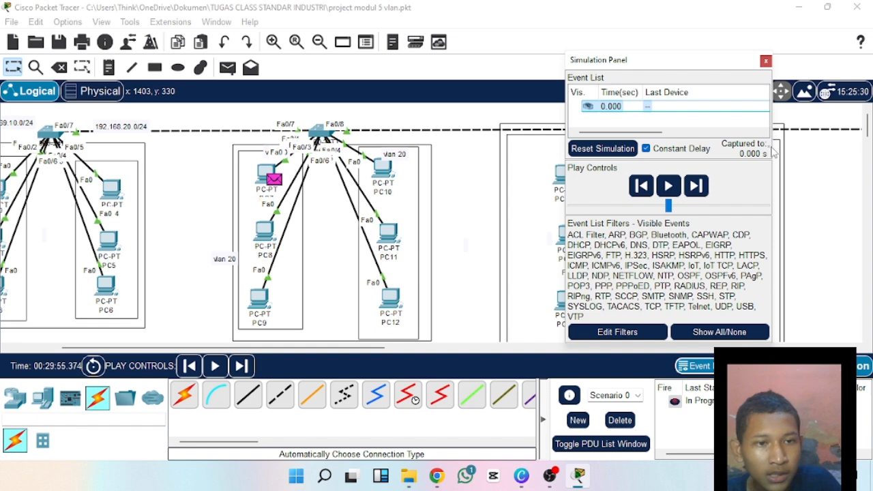
pyautogui.moveTo(773, 178); pyautogui.dragTo(867, 185)
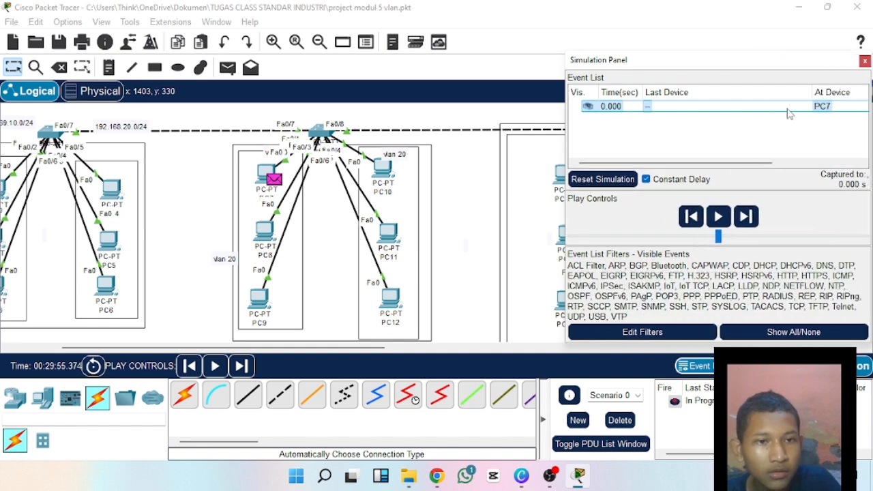
pyautogui.moveTo(731, 163); pyautogui.dragTo(816, 163)
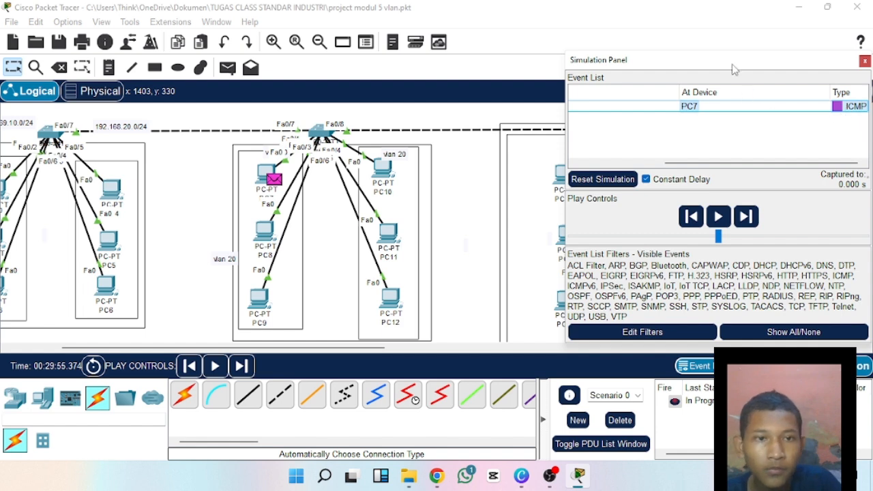
# Advance the PC7 PDU by one simulation event, then delete the current PDU scenario.
pyautogui.moveTo(732, 67); pyautogui.dragTo(634, 59)
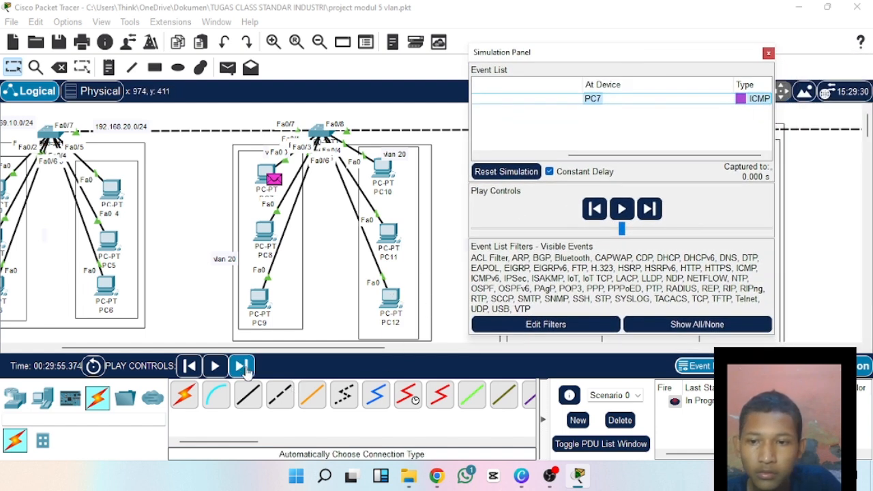
pyautogui.click(242, 367)
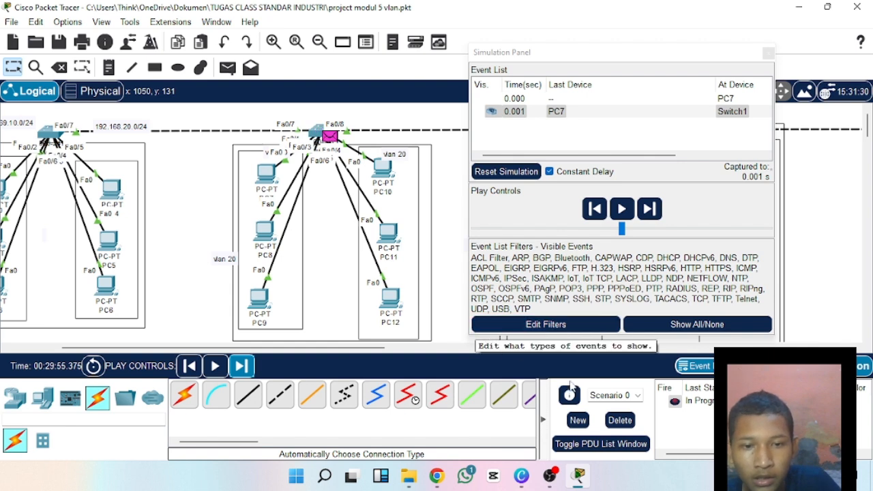
pyautogui.click(631, 422)
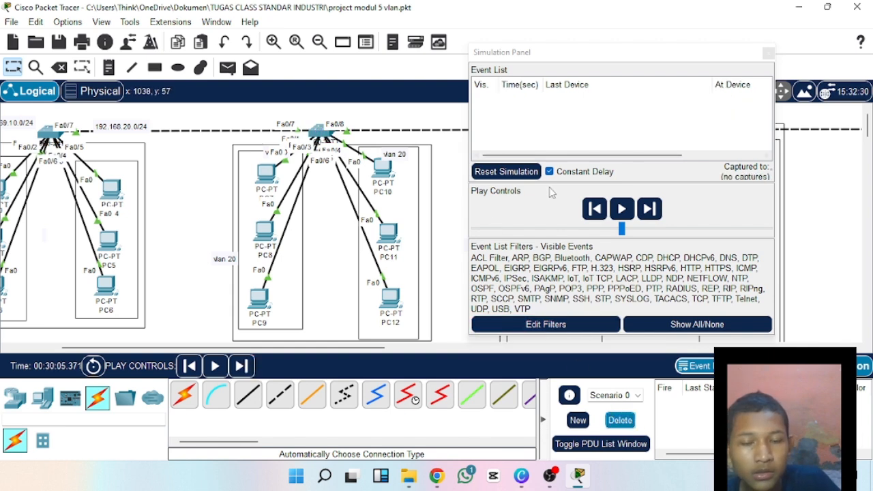
# Try a simple PDU from PC9 to PC5, check its type in the event list, and delete the scenario.
pyautogui.click(228, 67)
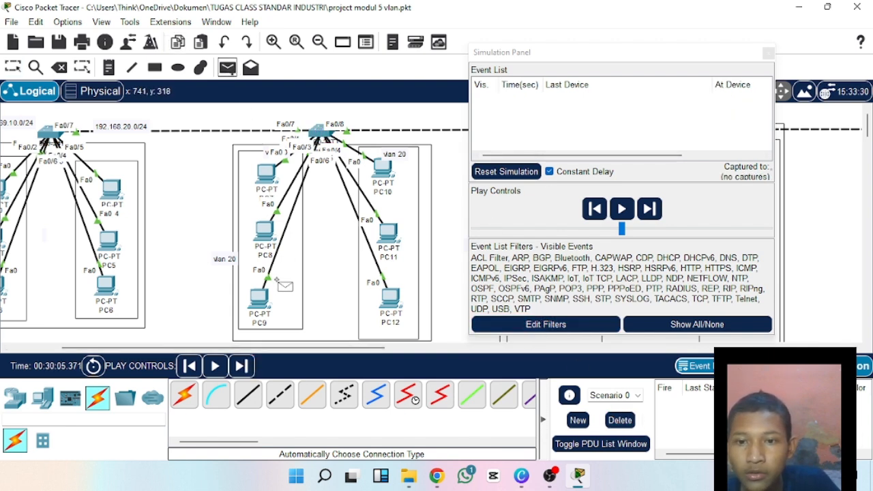
pyautogui.moveTo(535, 55); pyautogui.dragTo(605, 42)
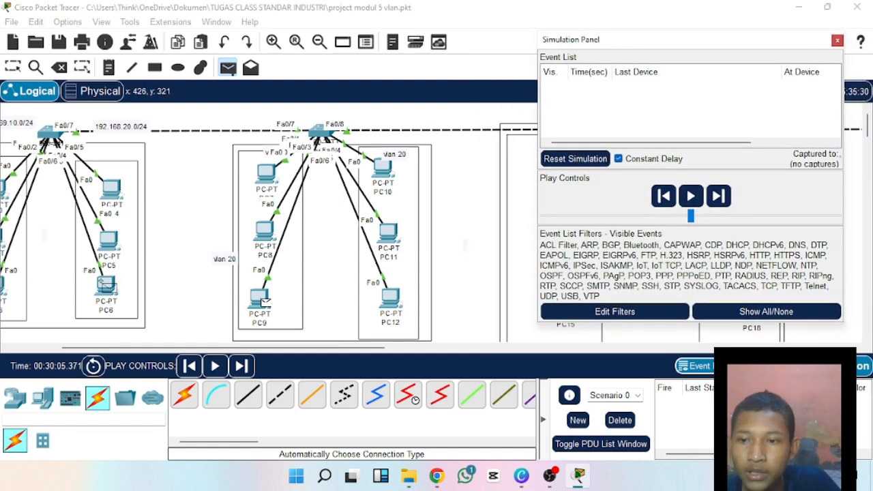
pyautogui.click(110, 245)
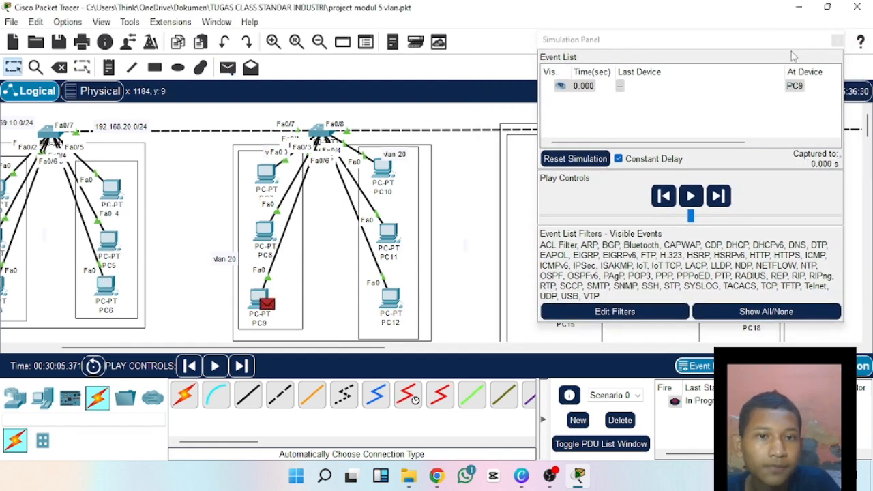
pyautogui.moveTo(723, 138); pyautogui.dragTo(818, 140)
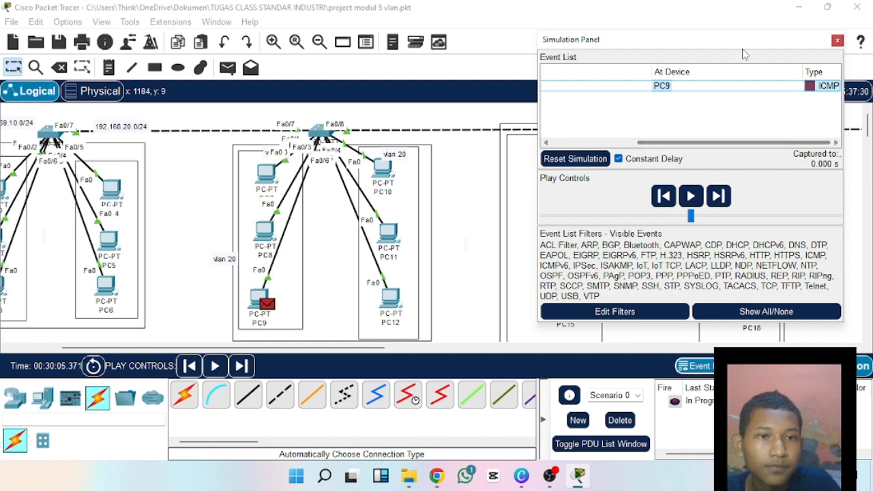
pyautogui.moveTo(734, 42); pyautogui.dragTo(620, 37)
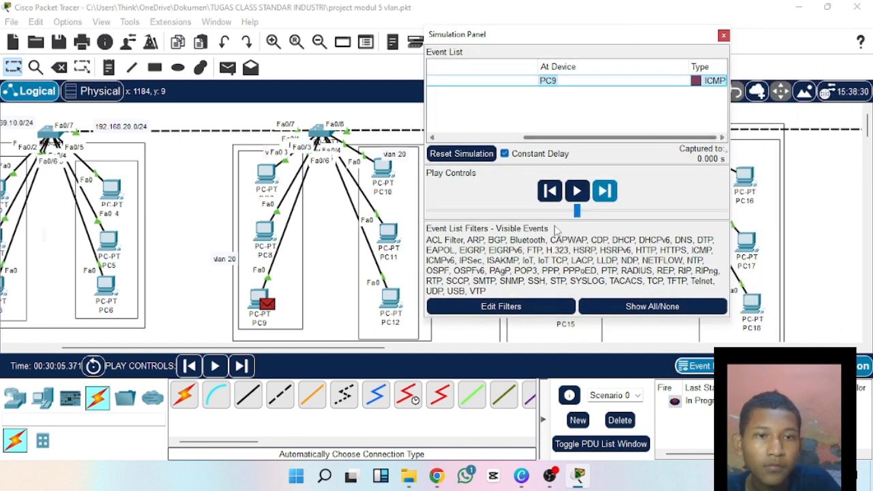
pyautogui.click(620, 420)
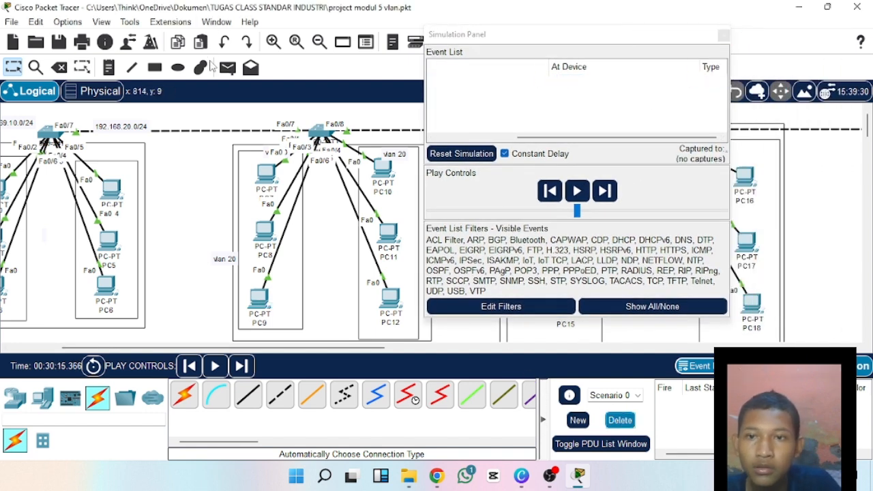
# Try a simple PDU from PC5 to PC9, check its type in the event list, and delete the scenario.
pyautogui.click(109, 242)
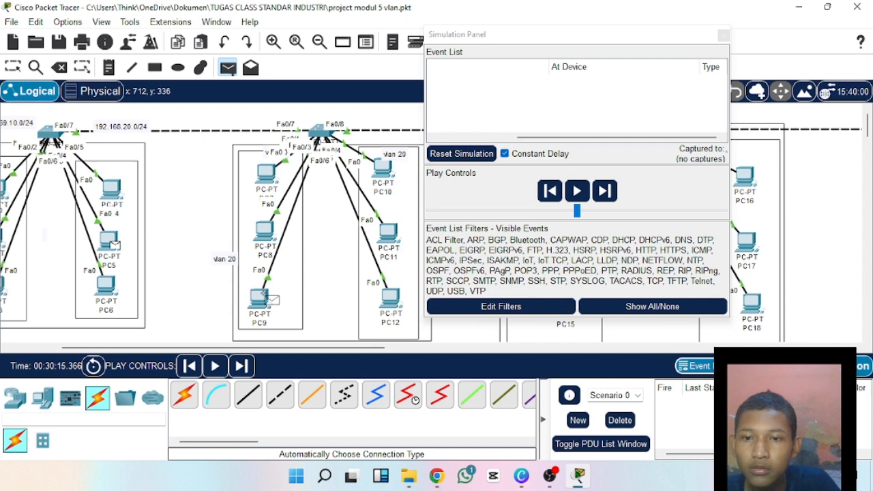
pyautogui.click(261, 298)
pyautogui.moveTo(595, 137); pyautogui.dragTo(681, 137)
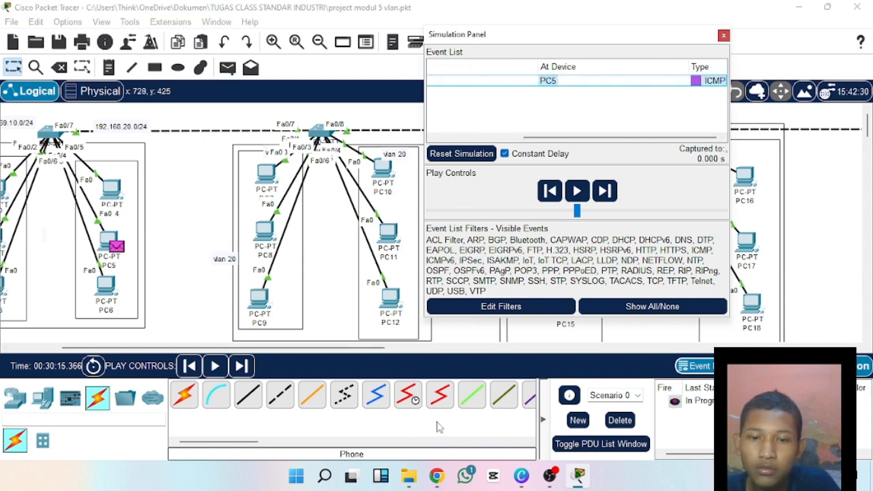
pyautogui.click(620, 420)
# Send a simple PDU from PC4 to PC9 and examine its OSI-layer PDU information.
pyautogui.click(227, 67)
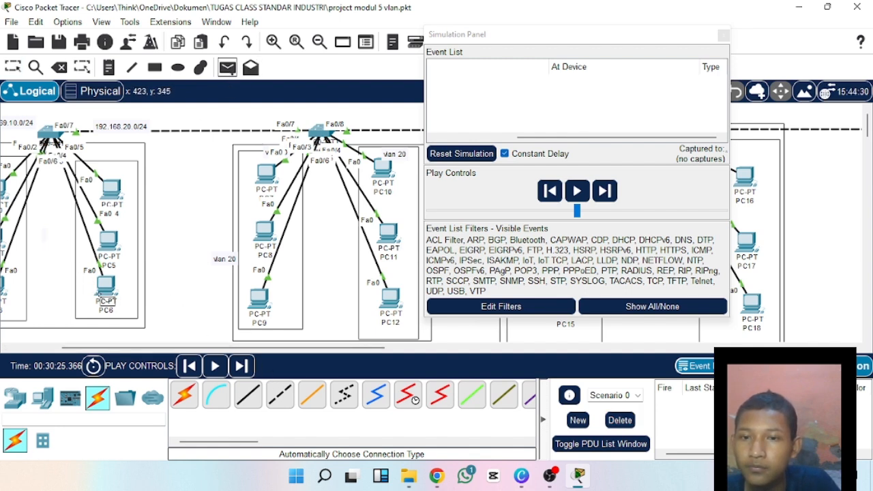
pyautogui.click(259, 300)
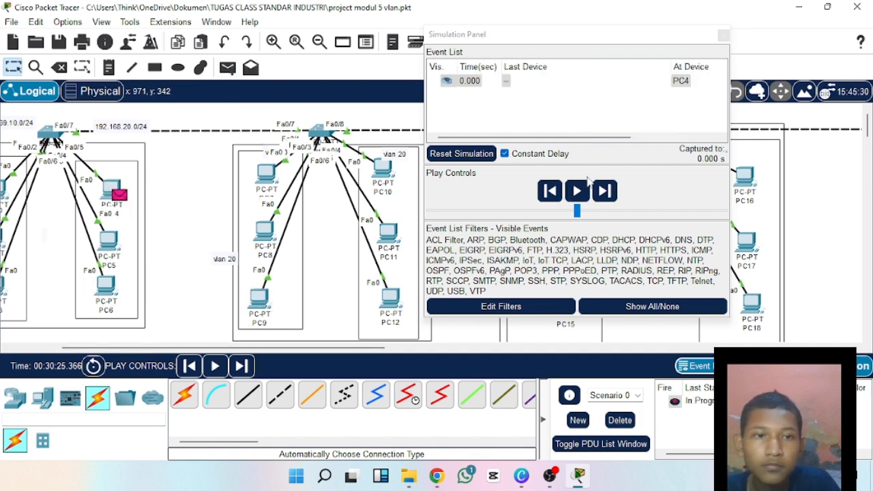
pyautogui.moveTo(599, 138); pyautogui.dragTo(709, 140)
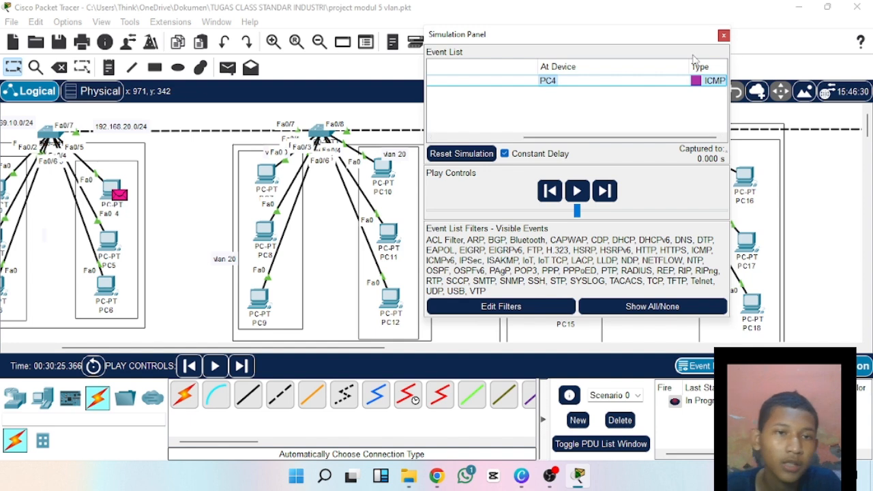
pyautogui.moveTo(682, 37); pyautogui.dragTo(652, 28)
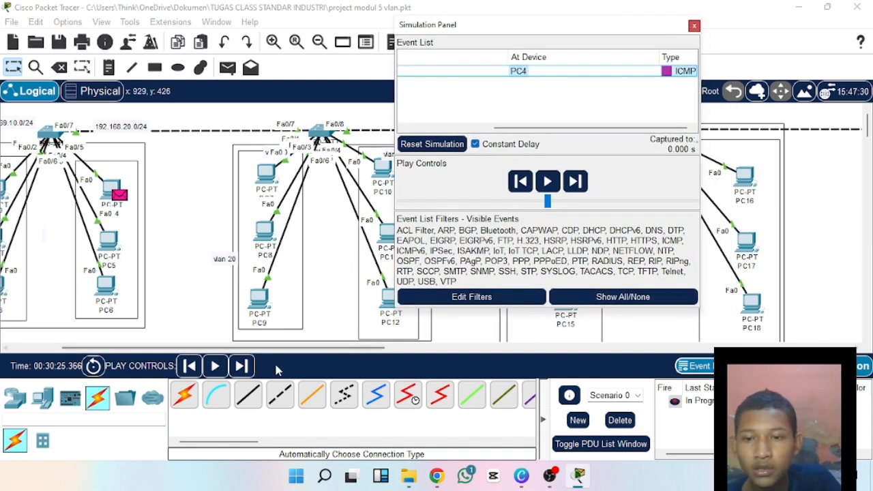
pyautogui.click(666, 71)
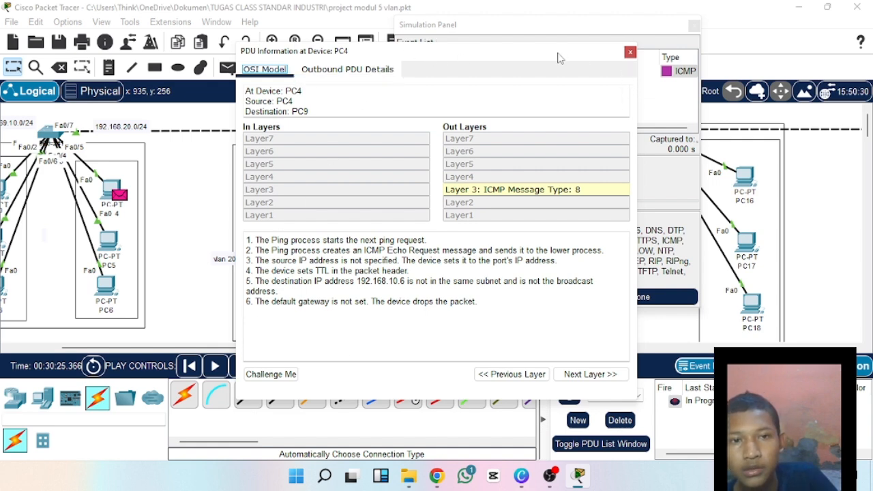
pyautogui.click(630, 52)
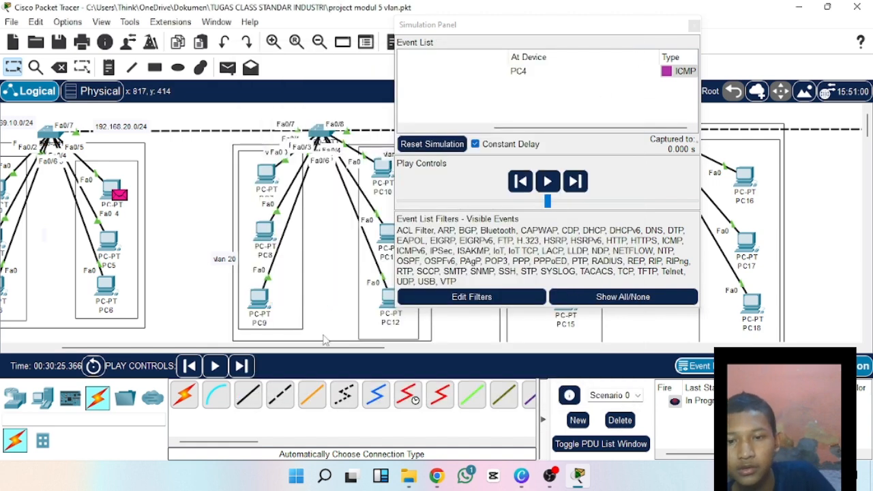
# Step and play PC4's PDU through the simulation, then close the Simulation Panel and delete the scenario.
pyautogui.click(244, 366)
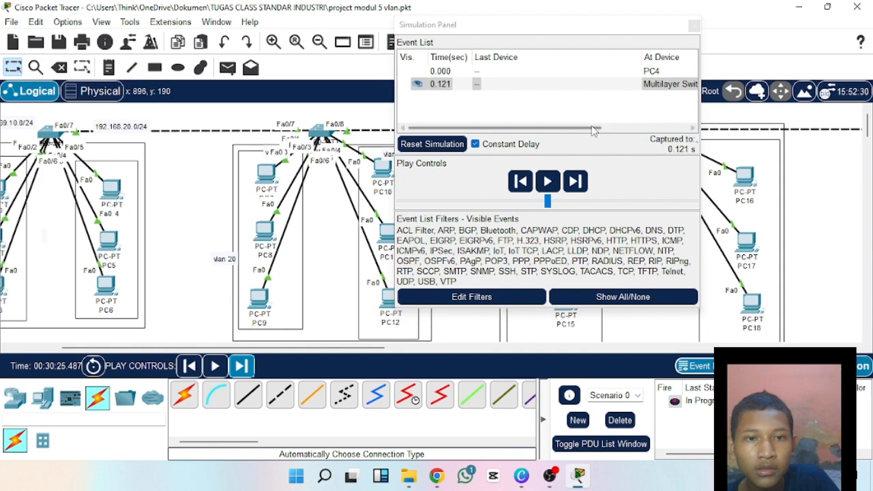
pyautogui.moveTo(594, 128); pyautogui.dragTo(716, 138)
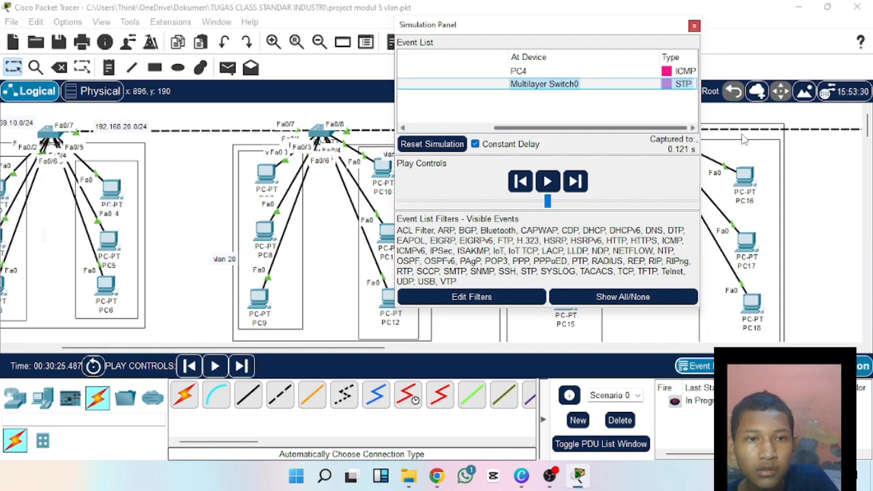
pyautogui.moveTo(580, 38); pyautogui.dragTo(605, 106)
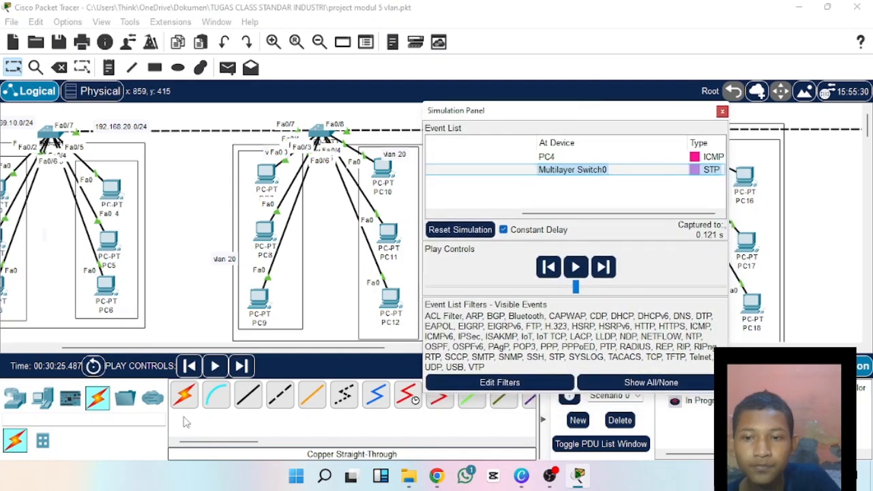
pyautogui.click(548, 267)
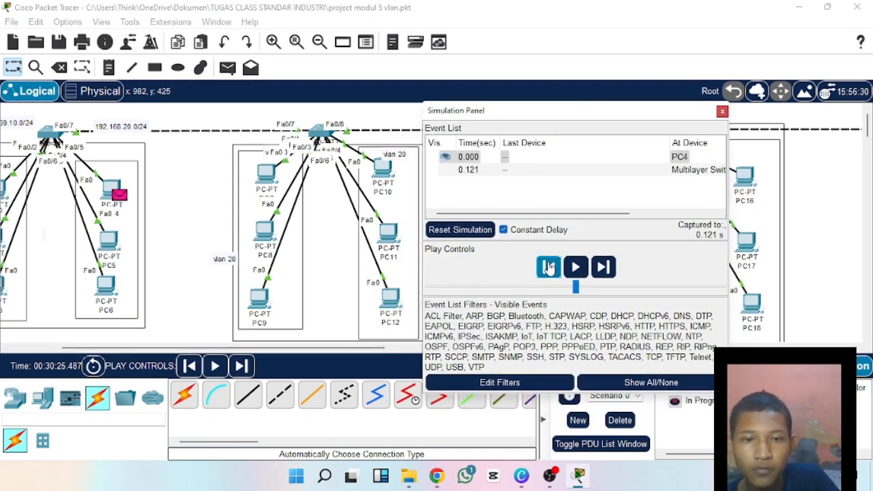
pyautogui.click(576, 267)
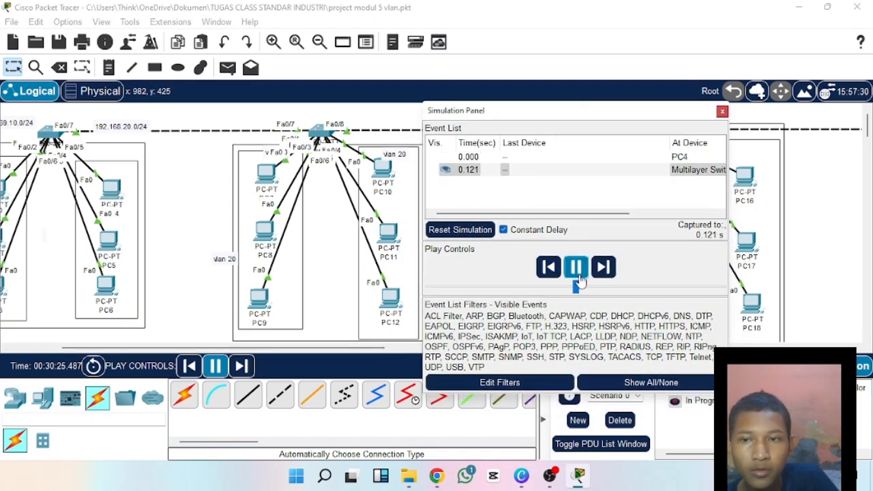
pyautogui.moveTo(549, 213); pyautogui.dragTo(636, 224)
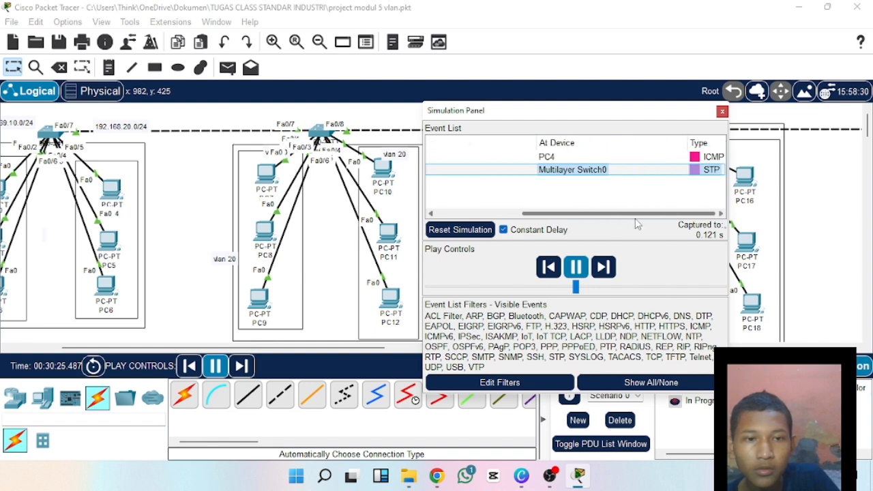
pyautogui.click(722, 110)
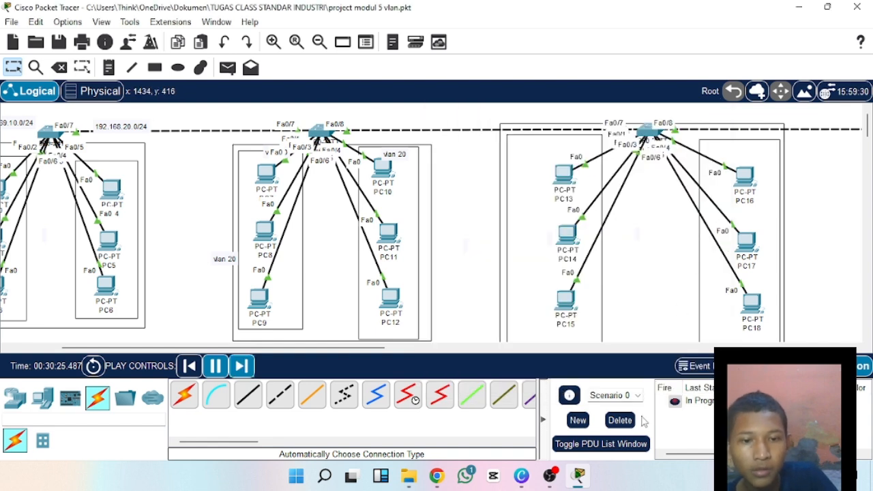
pyautogui.click(623, 421)
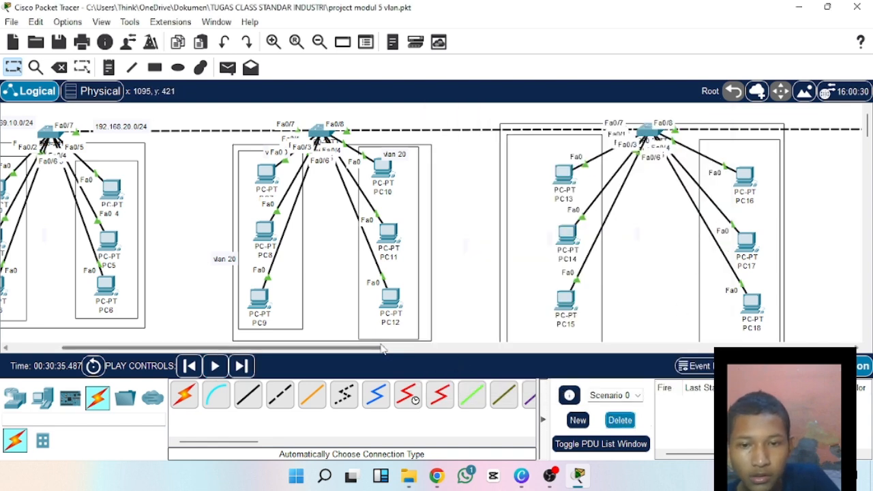
# Test a simple PDU from PC1 to PC9 by switching to Realtime mode, then delete the scenario.
pyautogui.moveTo(377, 349); pyautogui.dragTo(283, 358)
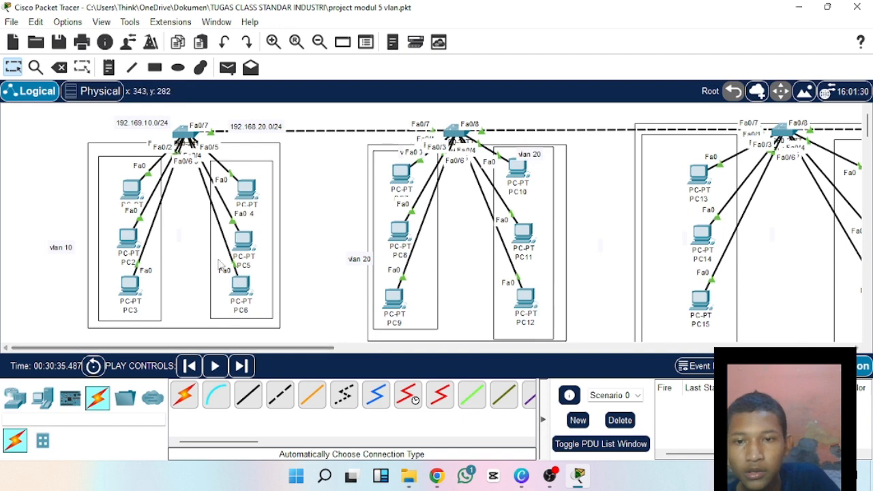
pyautogui.click(228, 66)
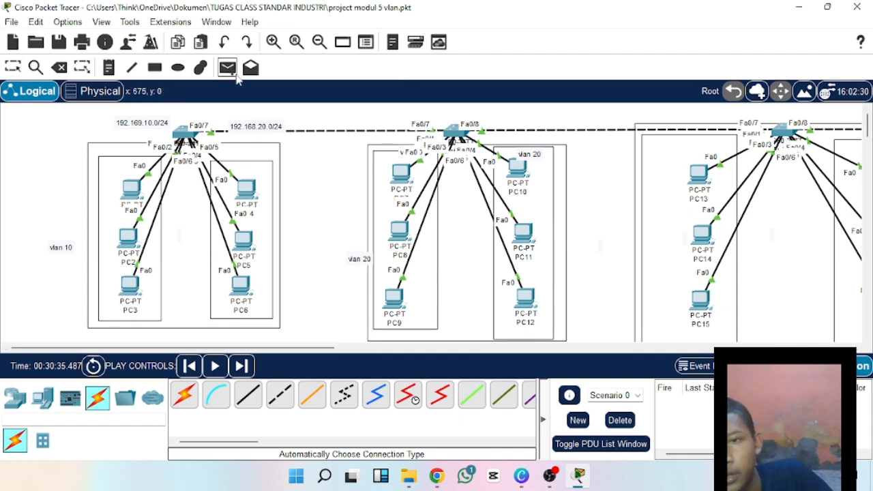
pyautogui.click(137, 193)
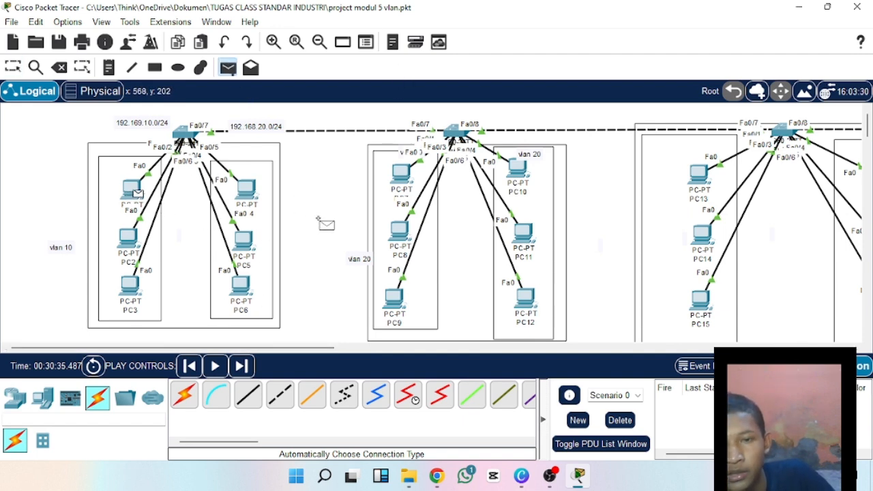
pyautogui.click(395, 300)
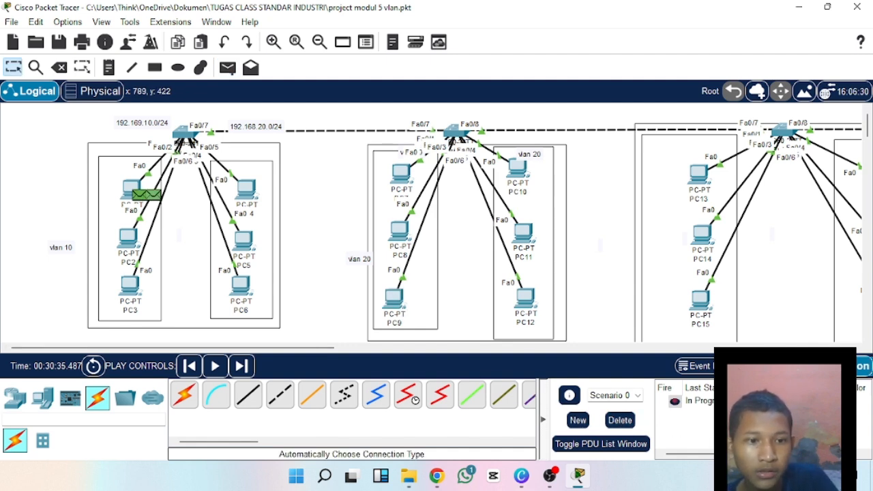
pyautogui.click(769, 366)
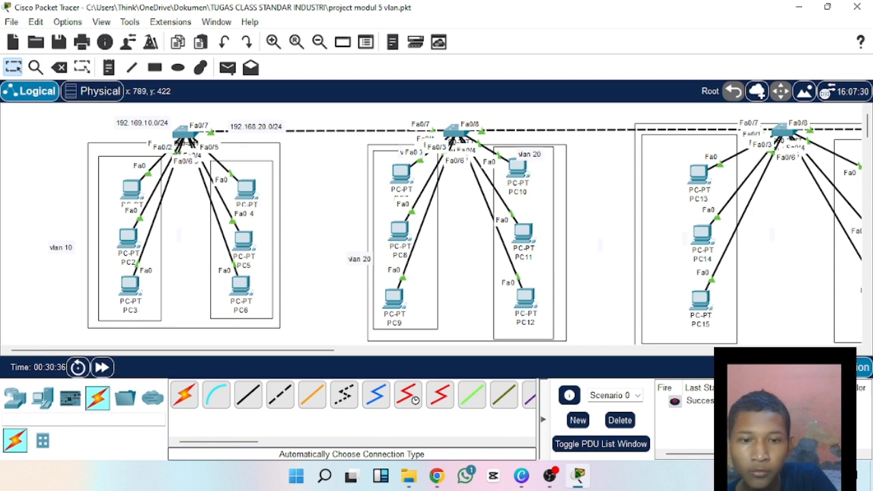
pyautogui.click(621, 420)
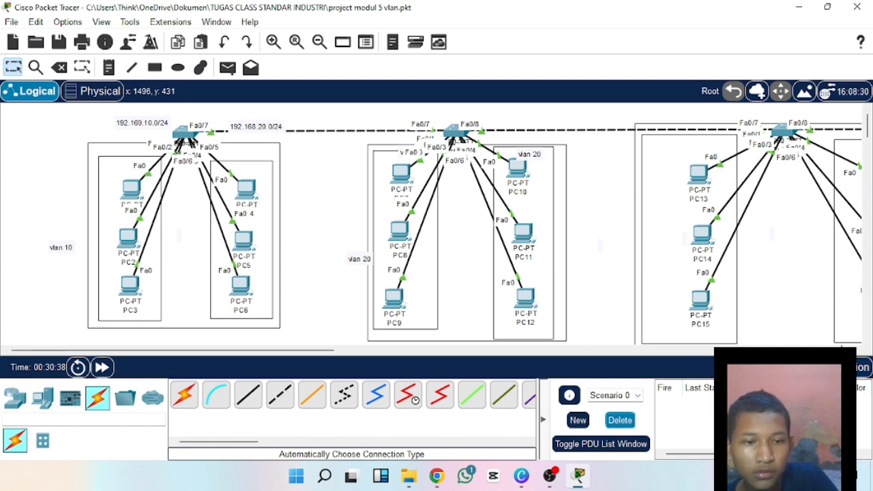
# Return to Simulation mode, send a simple PDU from PC1 to PC9, and show its type in the event list.
pyautogui.hotkey('shift', 's')
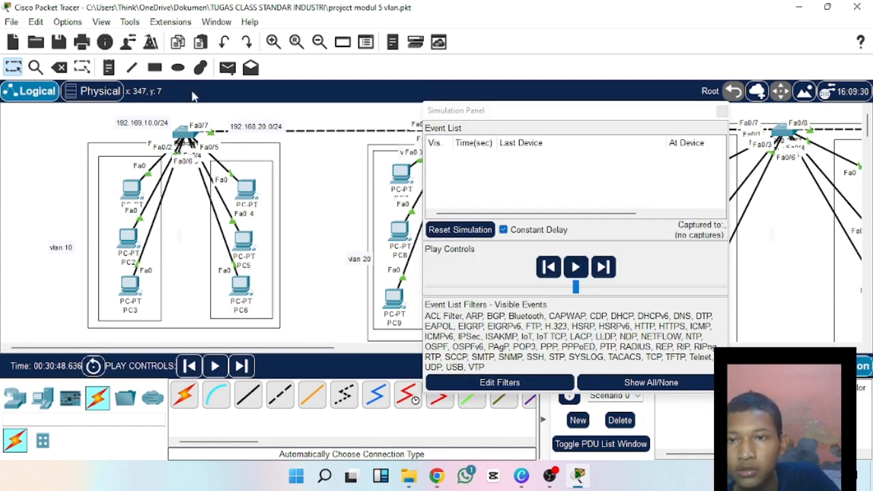
pyautogui.click(227, 68)
pyautogui.click(134, 189)
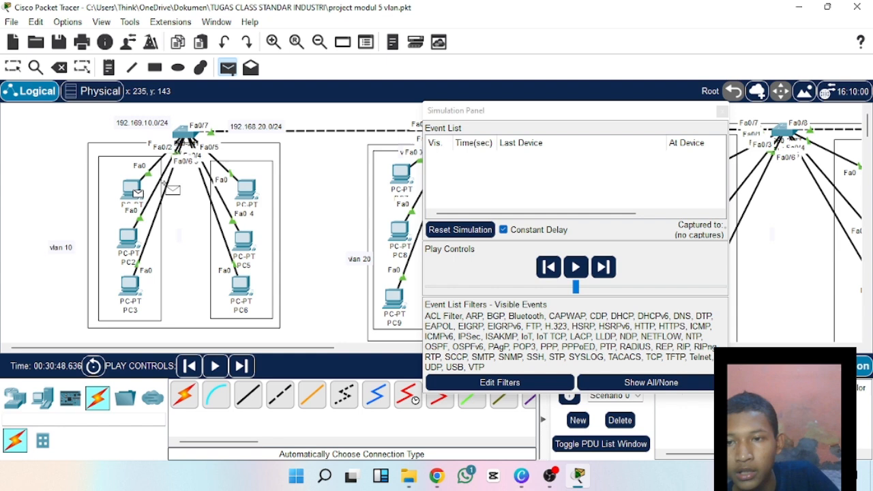
pyautogui.click(394, 300)
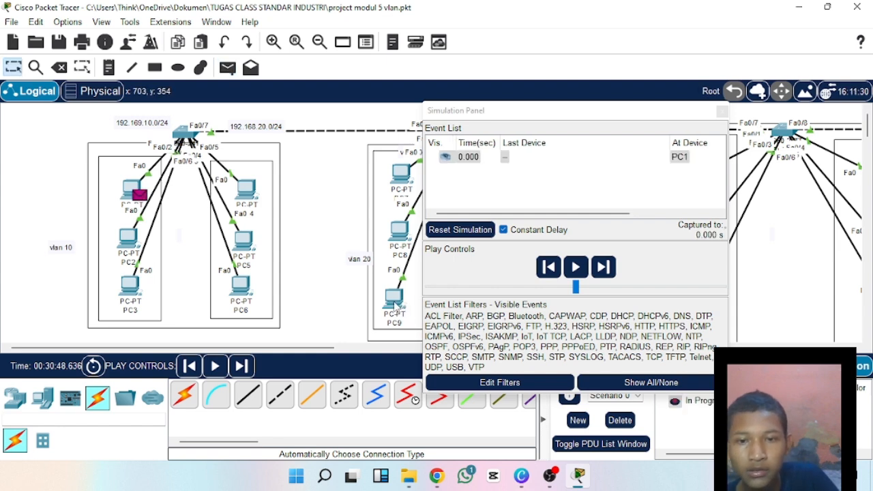
pyautogui.moveTo(552, 214); pyautogui.dragTo(693, 216)
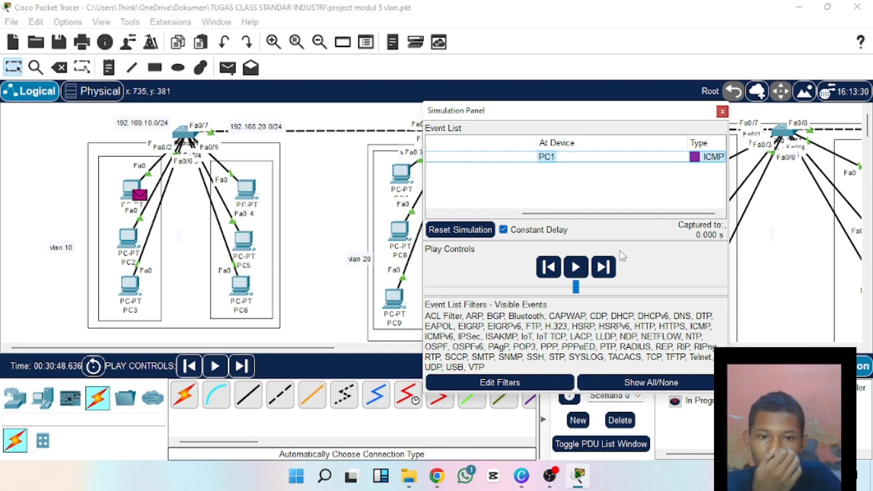
# Play PC1's PDU through the simulation, pause it at Switch1, and examine the event list.
pyautogui.click(575, 267)
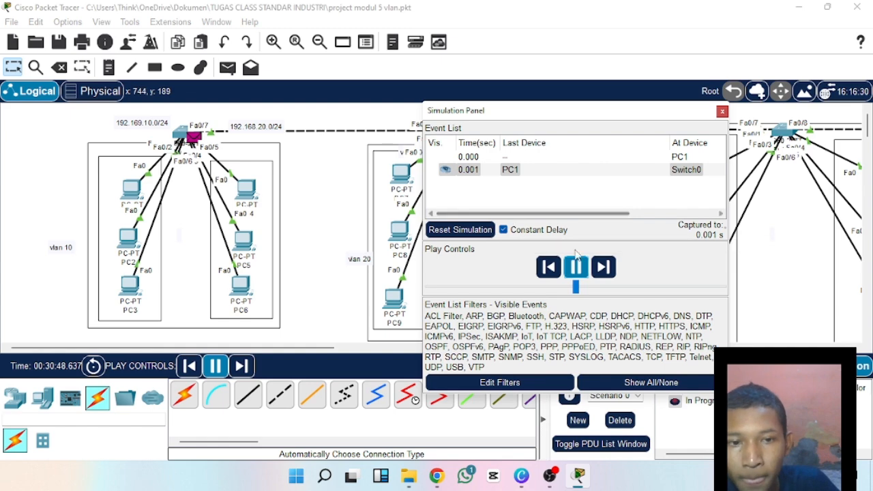
pyautogui.moveTo(578, 114); pyautogui.dragTo(438, 187)
pyautogui.click(434, 341)
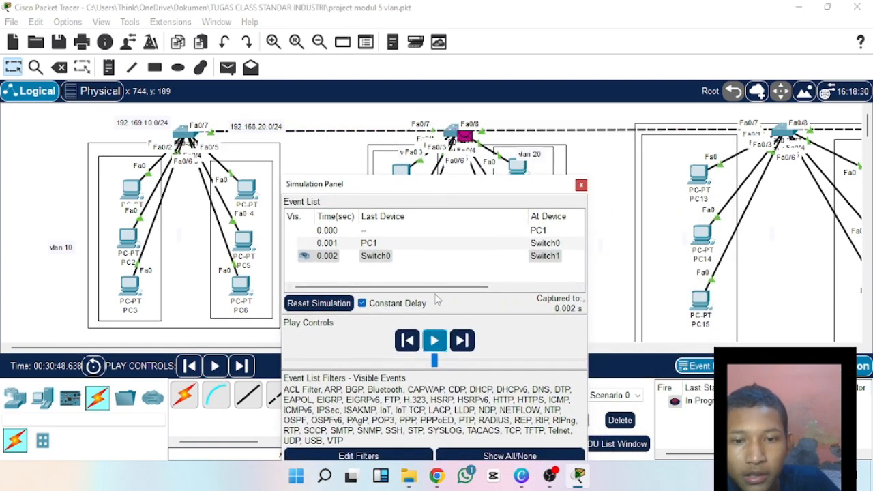
pyautogui.moveTo(440, 288); pyautogui.dragTo(573, 288)
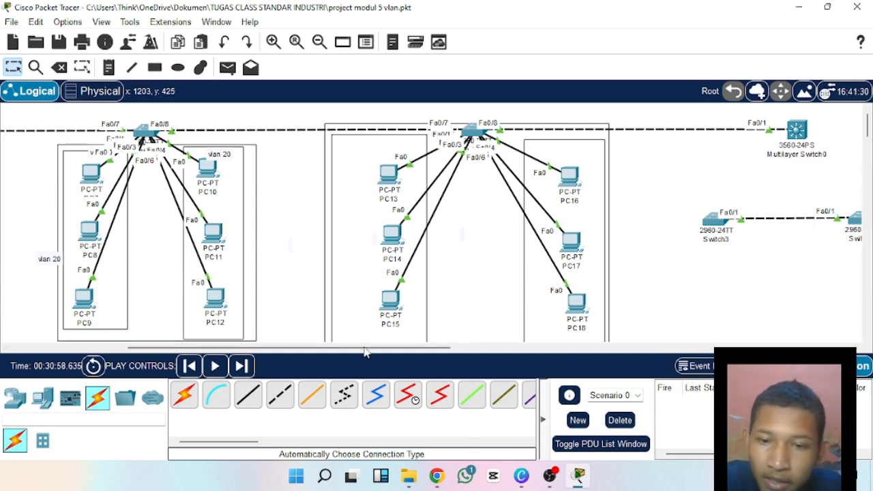
# Open Switch1's command line and enter global configuration mode with en and conf t.
pyautogui.moveTo(364, 349); pyautogui.dragTo(338, 350)
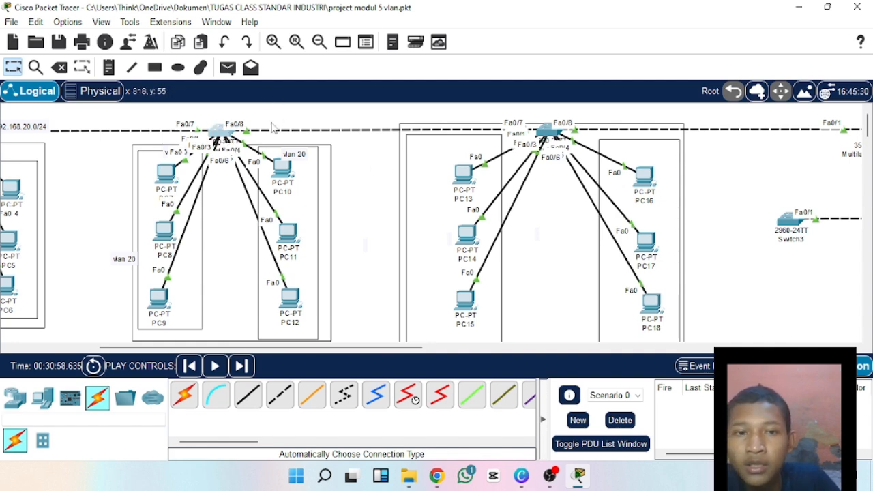
pyautogui.click(218, 132)
pyautogui.click(360, 42)
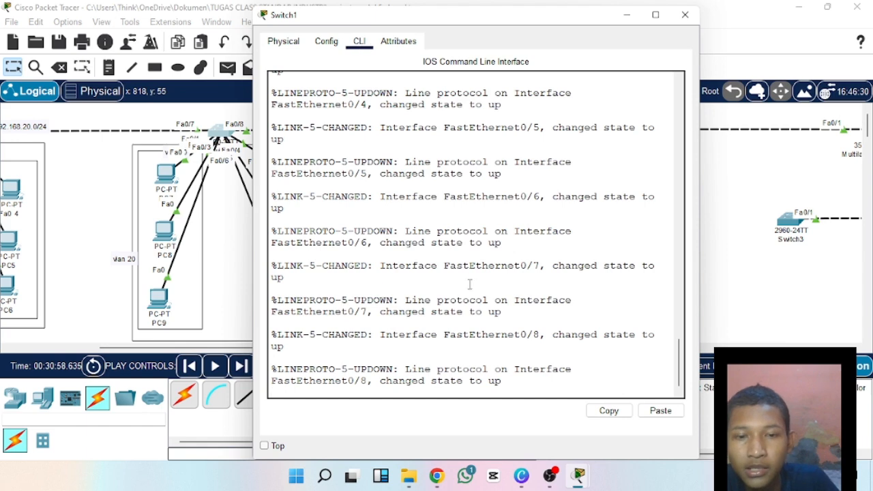
pyautogui.click(528, 360)
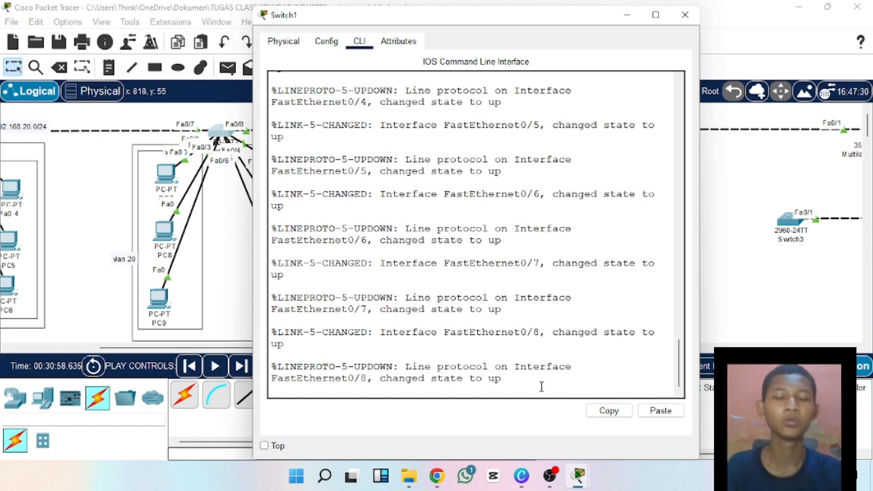
pyautogui.press('Return')
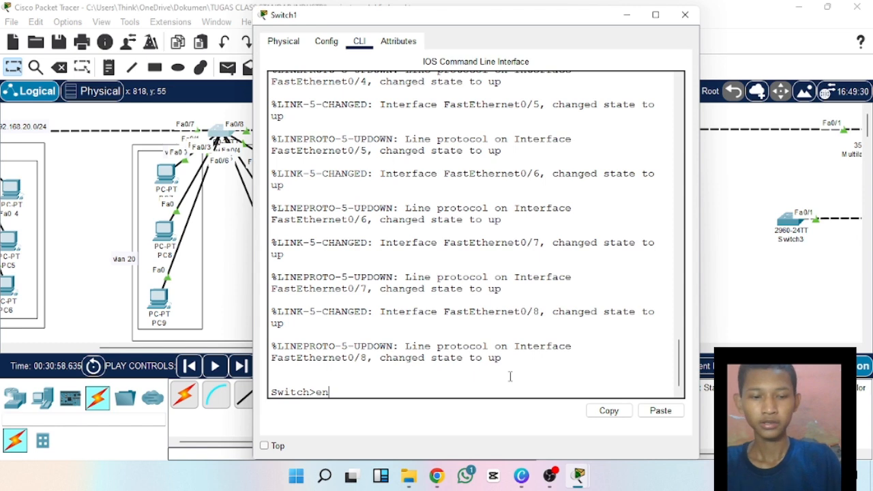
pyautogui.write('en')
pyautogui.press('Return')
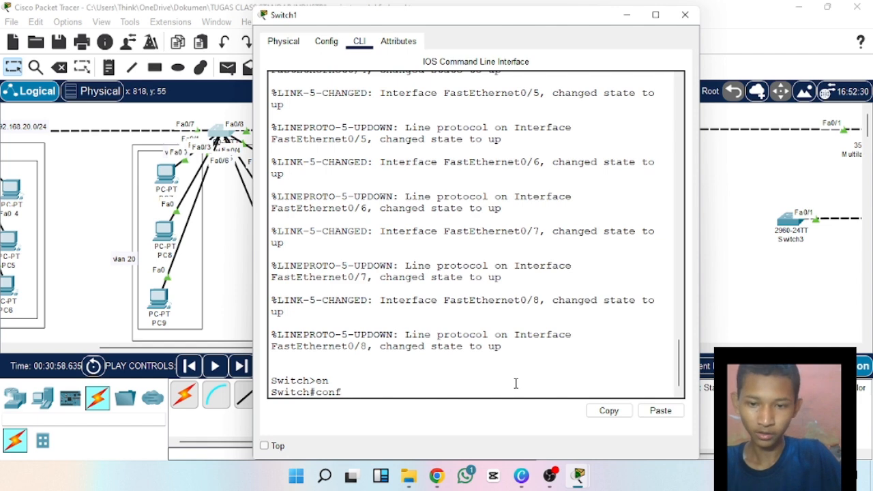
pyautogui.write('t')
pyautogui.press('Return')
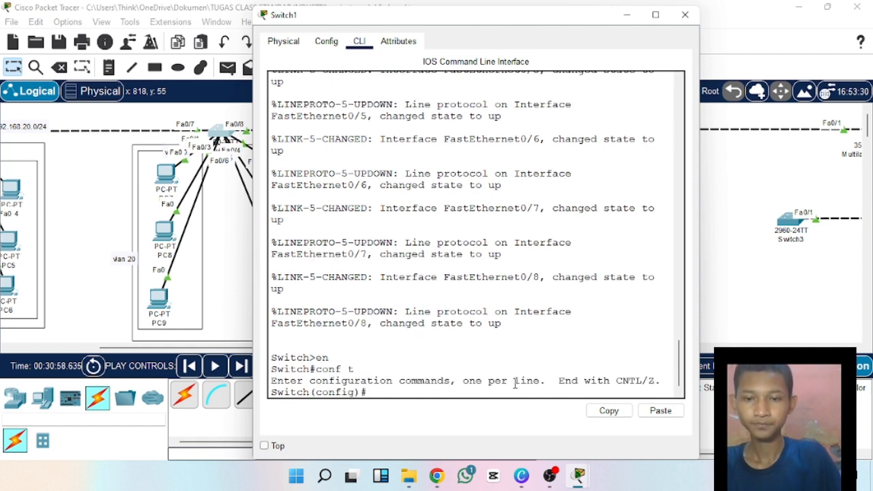
pyautogui.moveTo(450, 20); pyautogui.dragTo(515, 12)
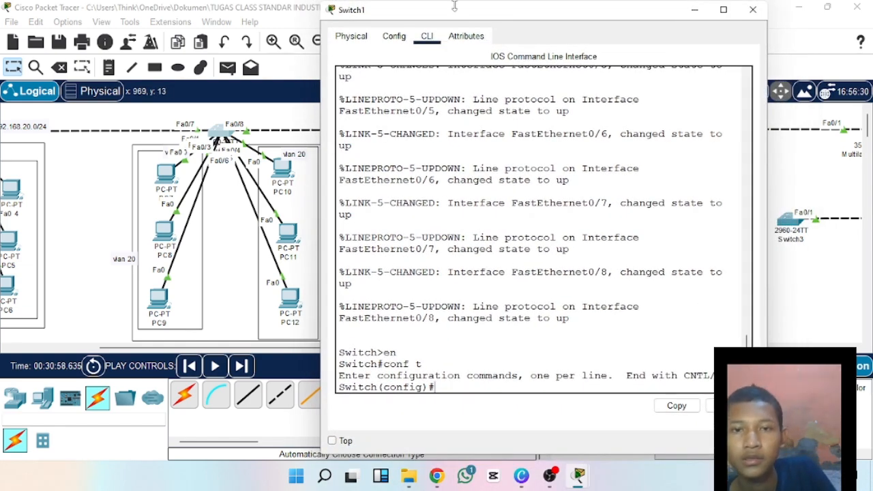
pyautogui.moveTo(455, 2); pyautogui.dragTo(476, 26)
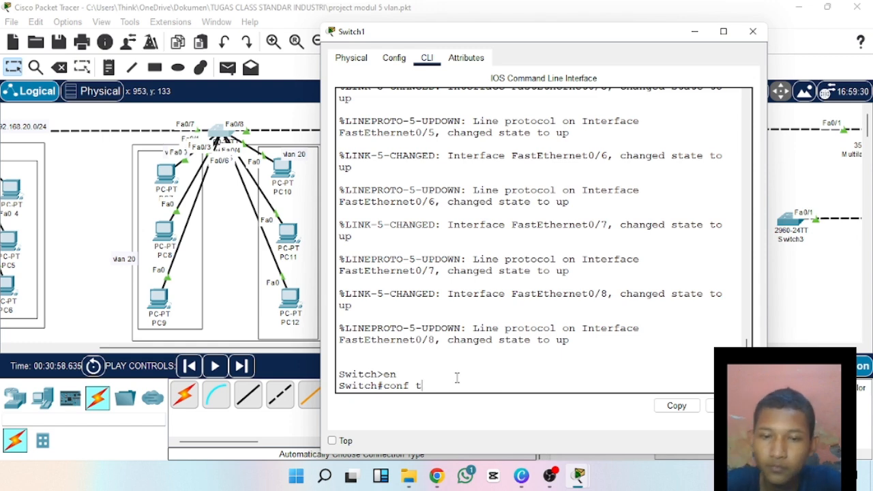
pyautogui.press('Return')
# Enter interface configuration mode for Switch1's port fa0/7.
pyautogui.write('fa')
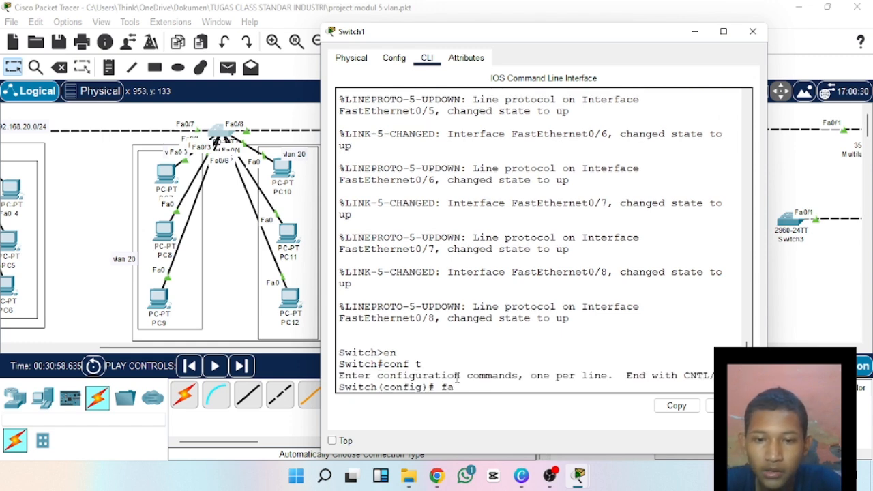
pyautogui.press('BackSpace')
pyautogui.press('BackSpace')
pyautogui.press('BackSpace')
pyautogui.write('i')
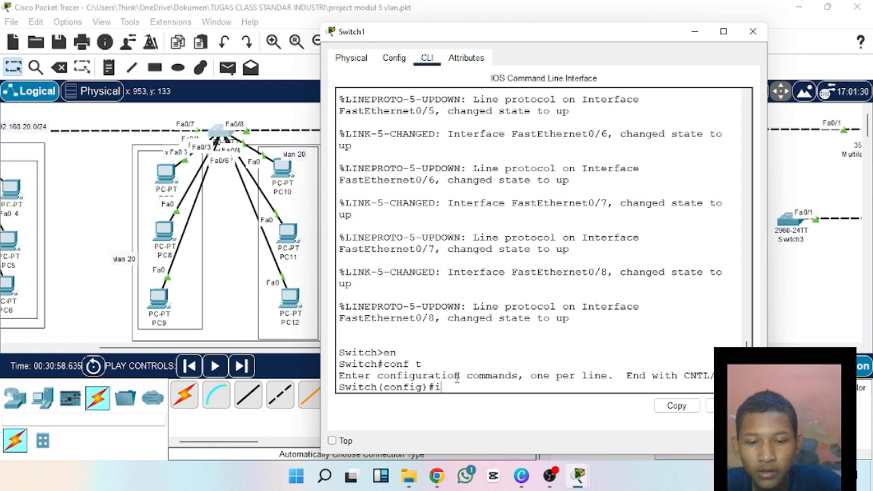
pyautogui.write('nt fa')
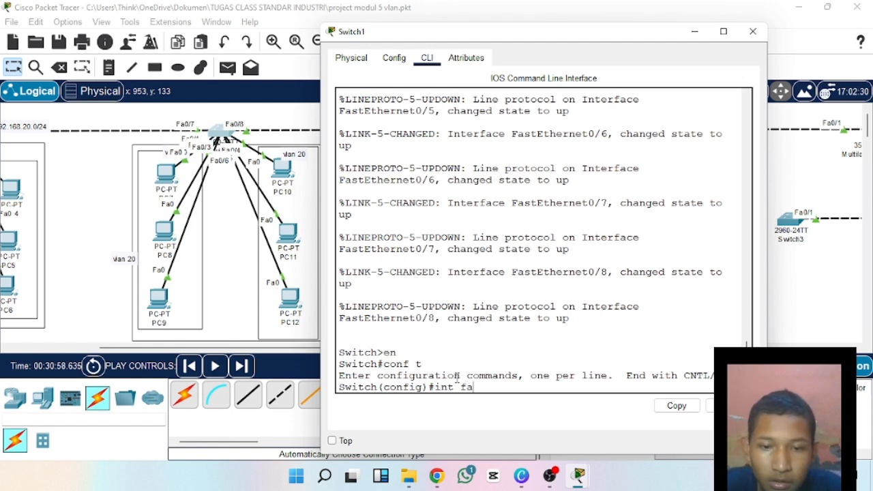
pyautogui.write('0/')
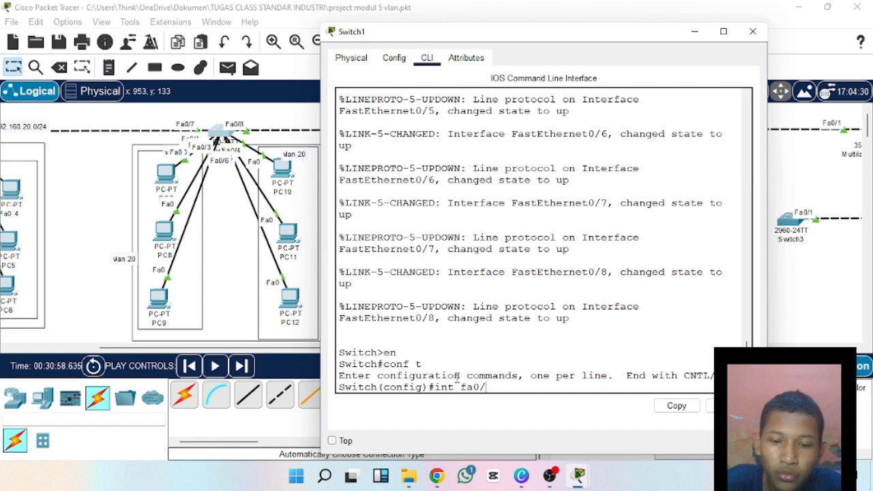
pyautogui.write('7')
pyautogui.press('Return')
pyautogui.write('s')
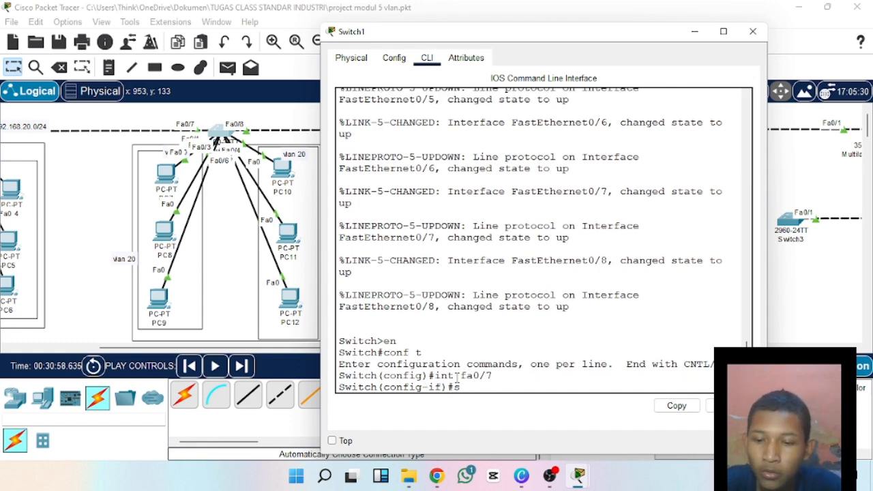
pyautogui.write('w')
pyautogui.press('Tab')
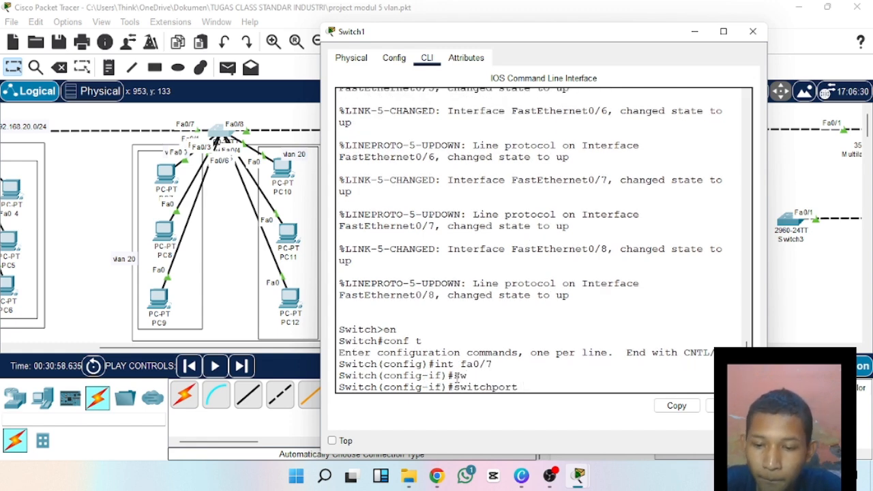
pyautogui.write('tr')
pyautogui.press('Tab')
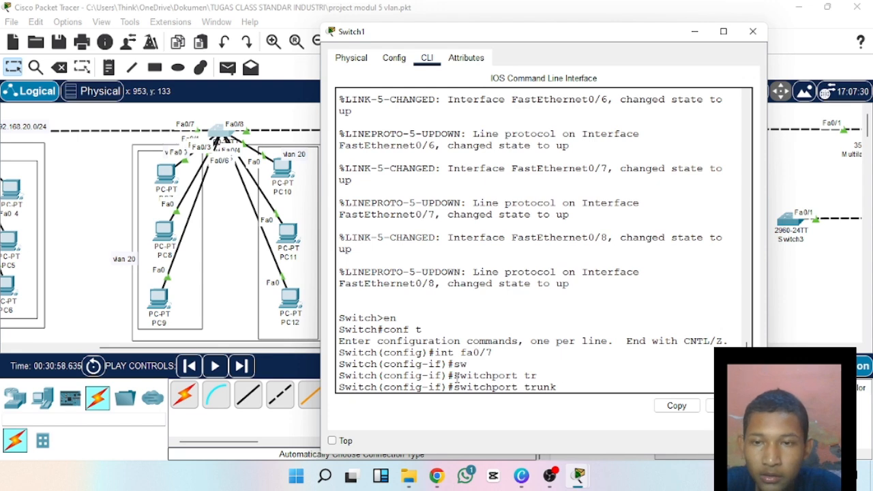
pyautogui.write('n')
pyautogui.press('Tab')
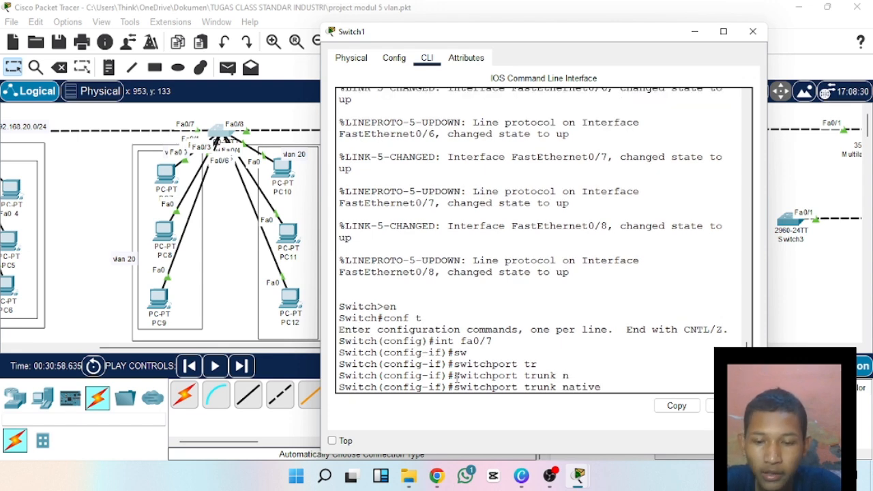
pyautogui.write('v')
pyautogui.press('Tab')
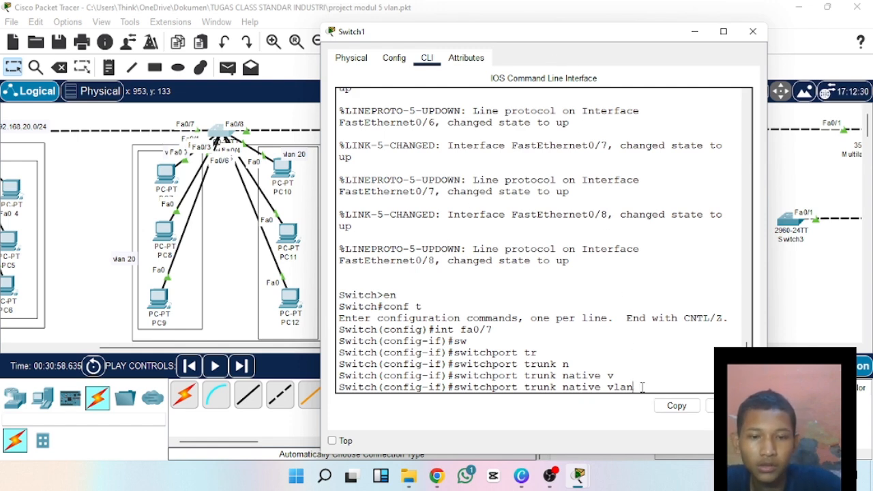
pyautogui.press('BackSpace')
pyautogui.press('BackSpace')
pyautogui.press('BackSpace')
pyautogui.press('BackSpace')
pyautogui.press('BackSpace')
pyautogui.press('BackSpace')
pyautogui.press('BackSpace')
pyautogui.press('BackSpace')
pyautogui.press('BackSpace')
pyautogui.press('BackSpace')
pyautogui.press('BackSpace')
pyautogui.press('BackSpace')
pyautogui.press('BackSpace')
pyautogui.press('BackSpace')
pyautogui.press('BackSpace')
pyautogui.press('BackSpace')
pyautogui.press('BackSpace')
pyautogui.press('BackSpace')
pyautogui.press('BackSpace')
pyautogui.press('BackSpace')
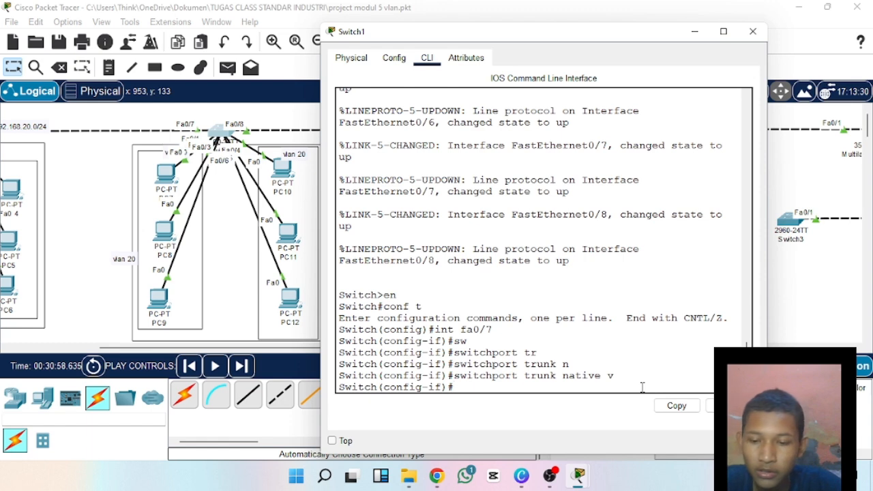
pyautogui.write('sd')
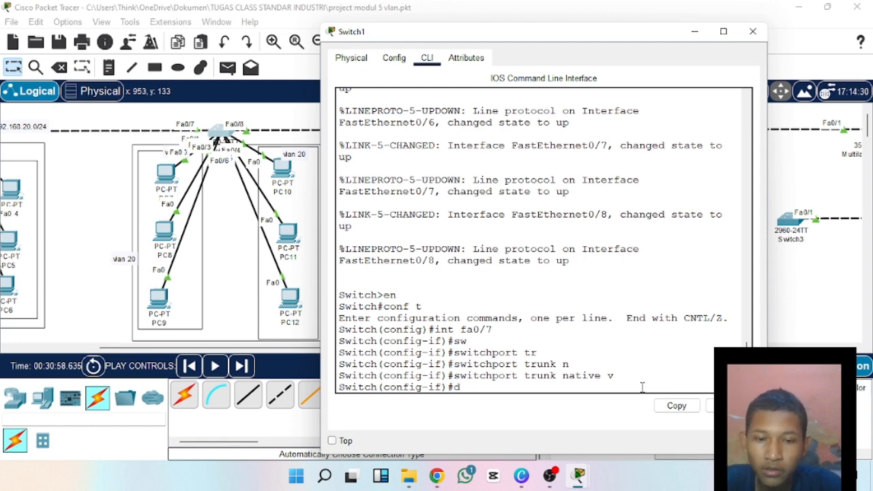
pyautogui.write('o show')
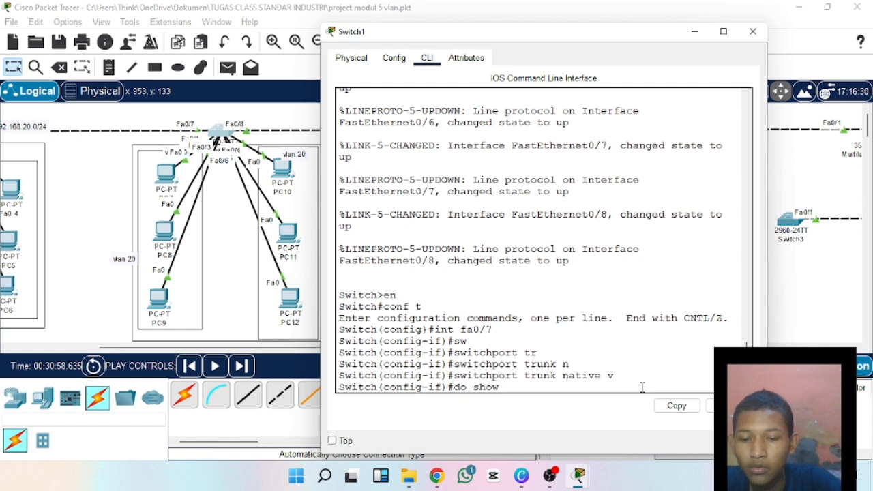
pyautogui.write(' trunk')
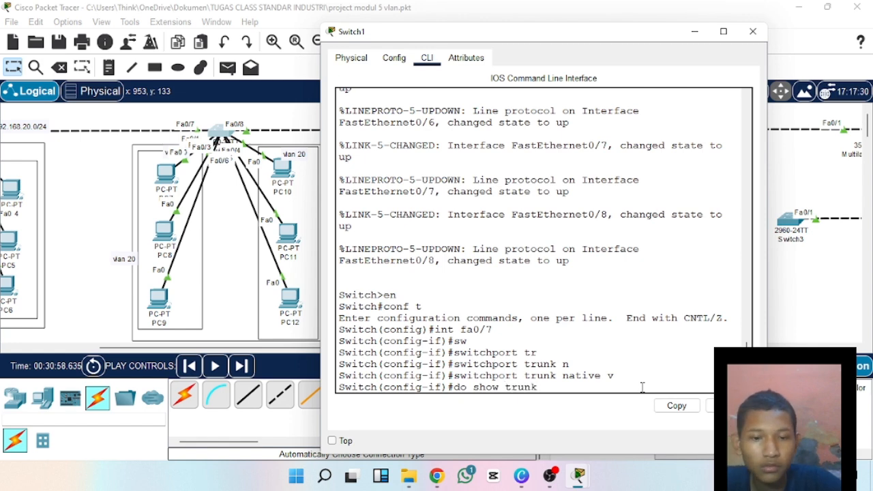
# Try to display Switch1's trunk information with the command "do show trunk".
pyautogui.press('Return')
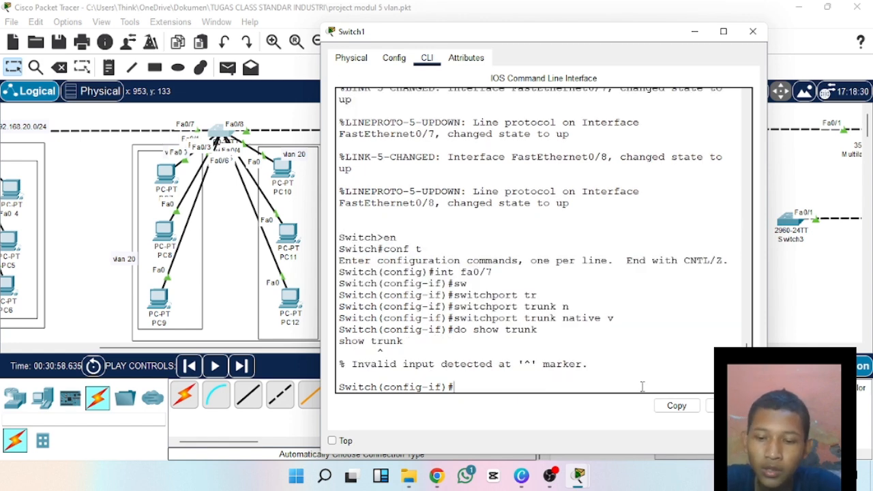
# Display Switch1's trunk interfaces with the command "do show int trunk".
pyautogui.write('do sho')
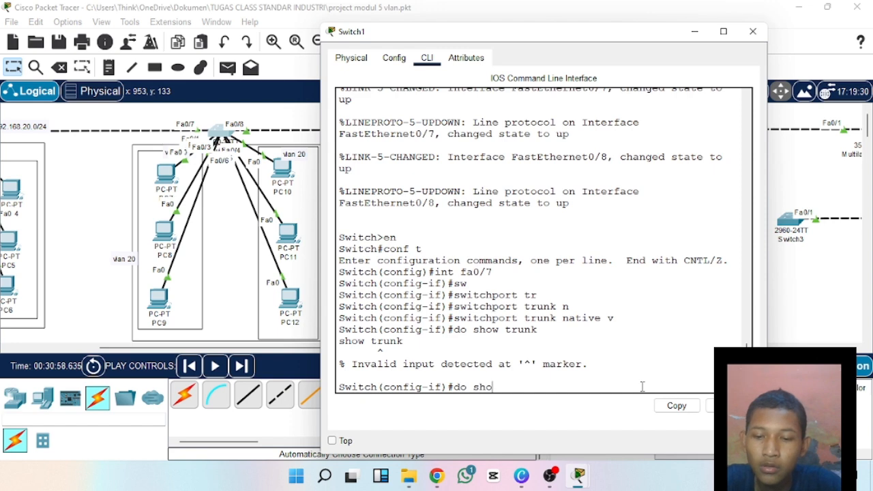
pyautogui.write('w int trunk')
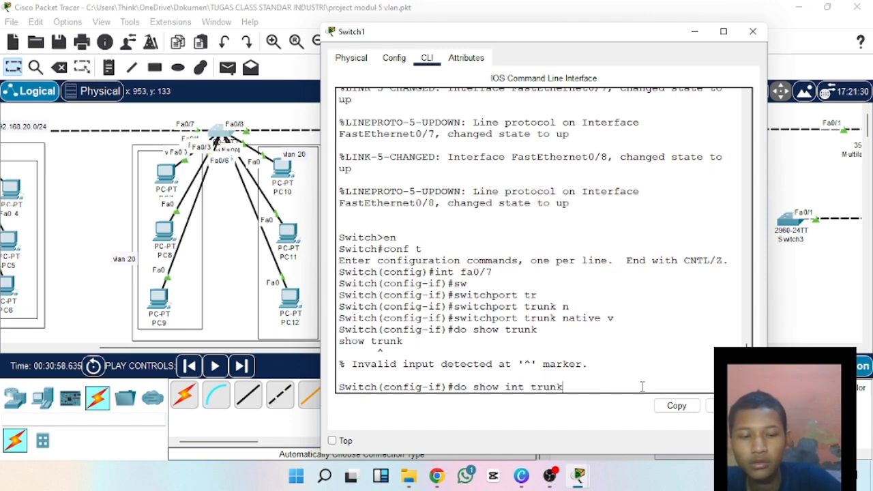
pyautogui.press('Return')
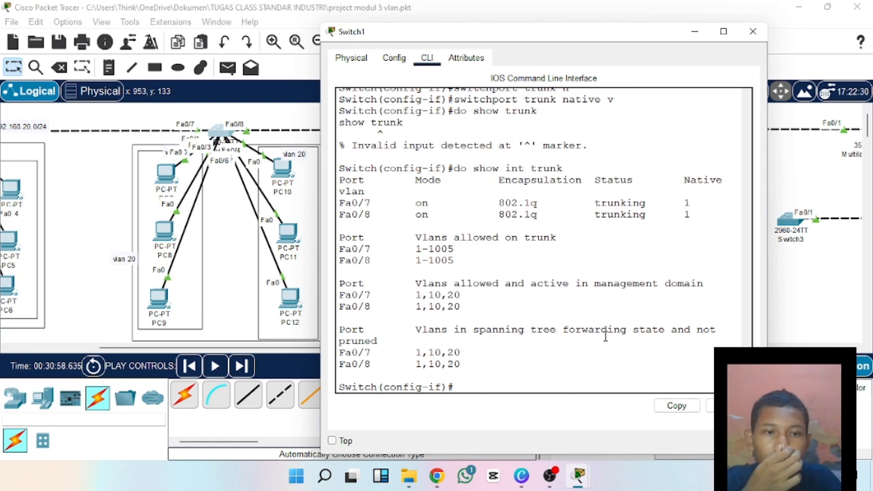
# Examine the native VLAN column and the Fa0/7 and Fa0/8 entries in Switch1's trunk listing.
pyautogui.moveTo(684, 181); pyautogui.dragTo(724, 180)
pyautogui.click(699, 189)
pyautogui.click(724, 196)
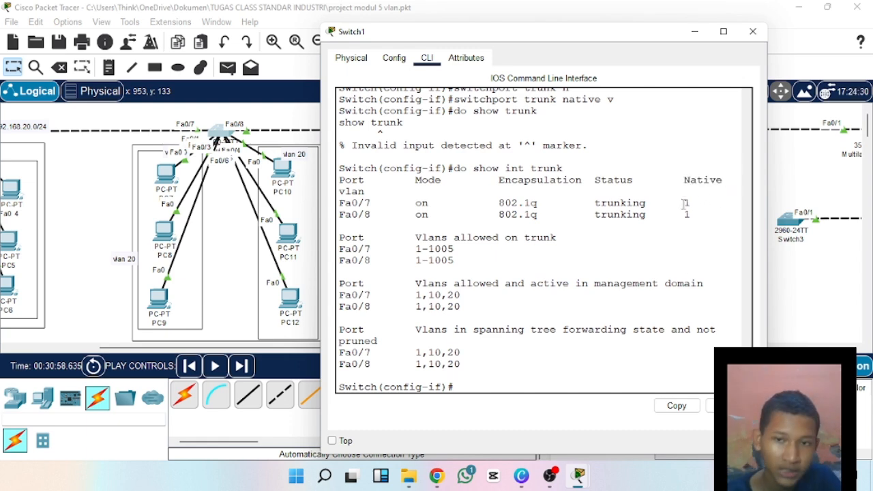
pyautogui.moveTo(339, 203); pyautogui.dragTo(340, 226)
pyautogui.click(381, 214)
pyautogui.click(383, 215)
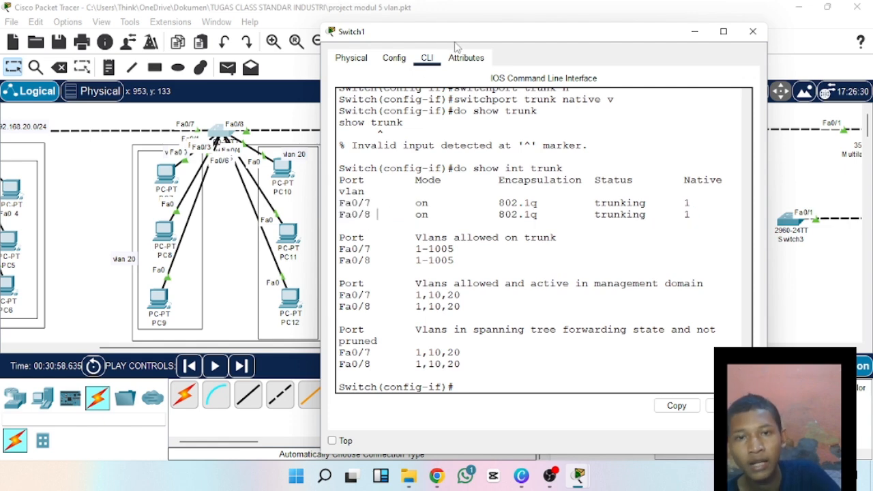
pyautogui.moveTo(339, 202); pyautogui.dragTo(380, 211)
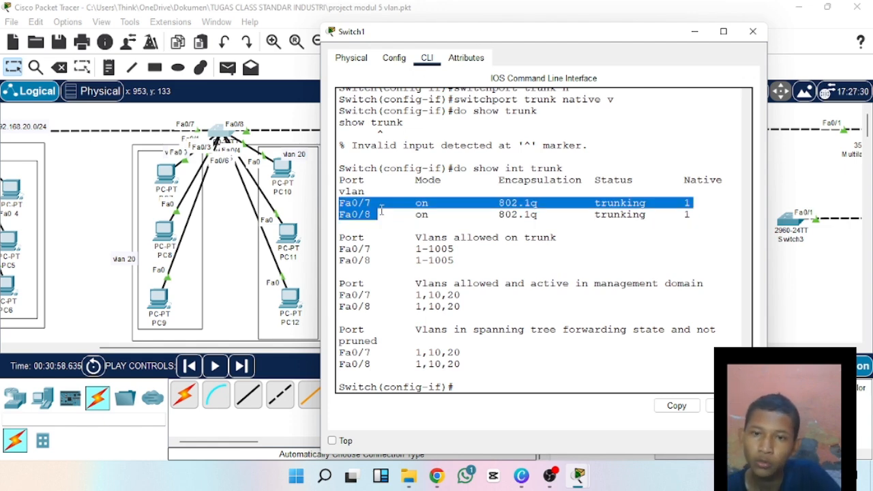
pyautogui.click(375, 206)
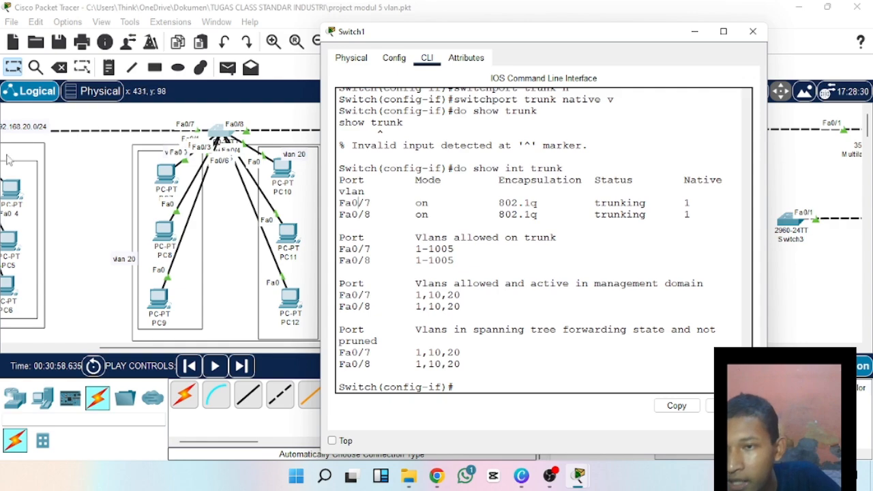
pyautogui.moveTo(341, 261); pyautogui.dragTo(394, 266)
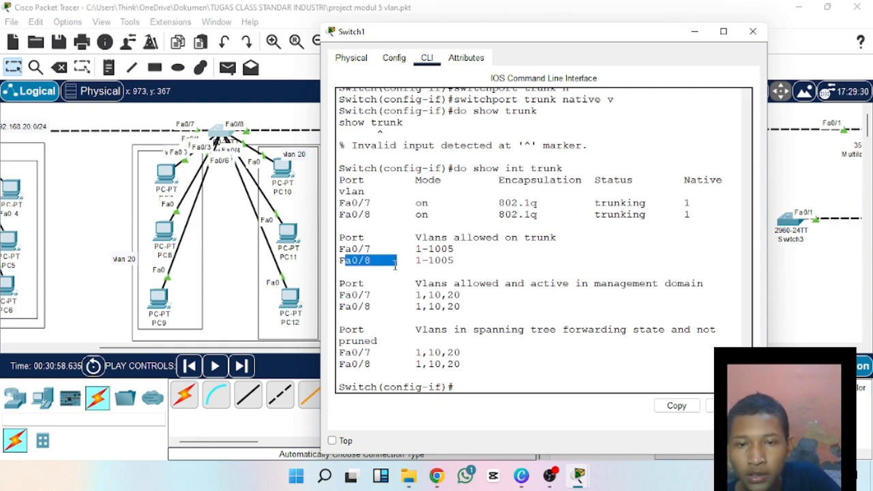
pyautogui.click(394, 266)
# Move the Switch1 window to check the links behind it, and inspect the native VLAN value of Fa0/7.
pyautogui.moveTo(488, 34); pyautogui.dragTo(186, 54)
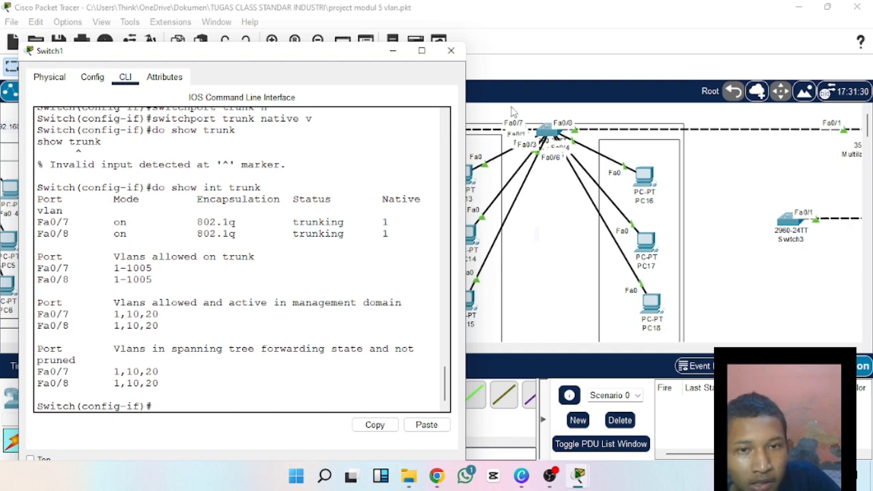
pyautogui.moveTo(307, 54); pyautogui.dragTo(480, 23)
pyautogui.moveTo(551, 193); pyautogui.dragTo(583, 186)
pyautogui.click(577, 193)
pyautogui.click(589, 194)
pyautogui.click(578, 195)
pyautogui.click(571, 198)
pyautogui.click(579, 192)
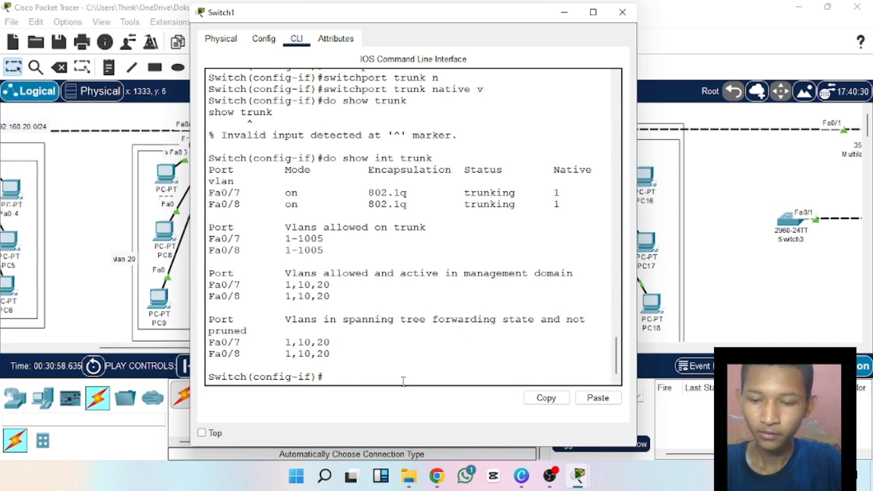
# Set the native VLAN of Switch1's Fa0/7 trunk to 10 with the command "switchport trunk native vlan 10".
pyautogui.write('sw')
pyautogui.press('Tab')
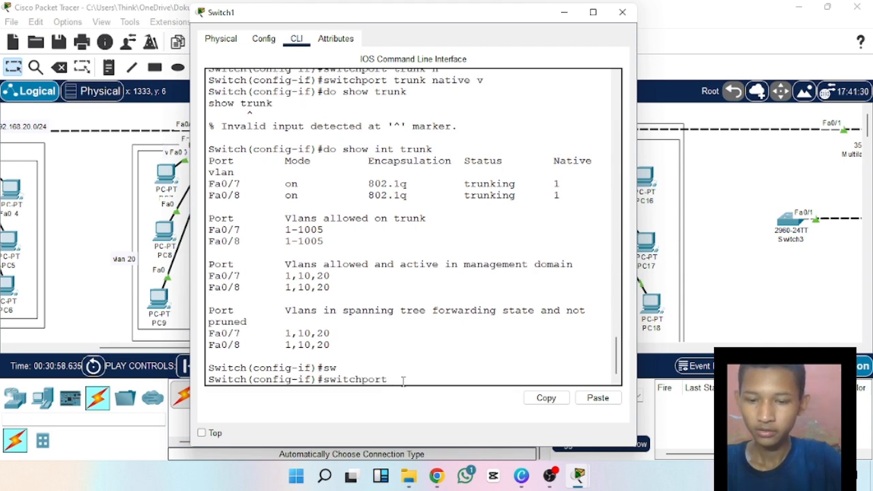
pyautogui.write('t')
pyautogui.press('Tab')
pyautogui.write('b')
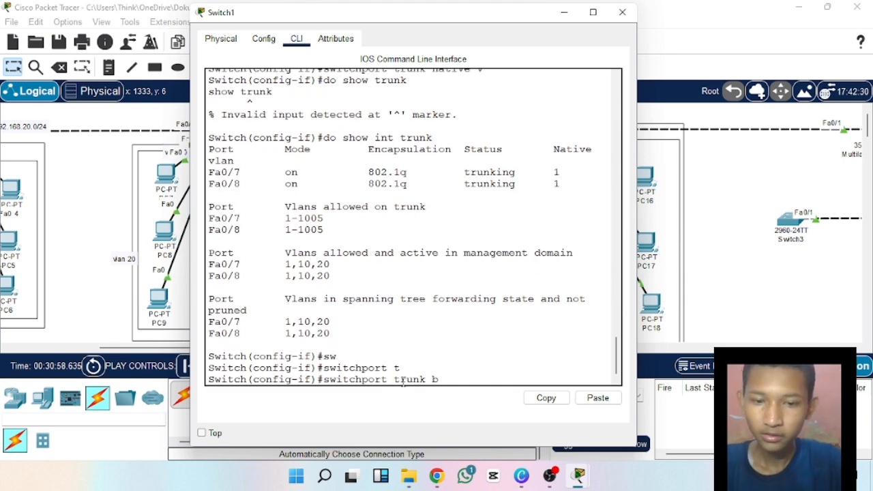
pyautogui.press('BackSpace')
pyautogui.write('n')
pyautogui.press('Tab')
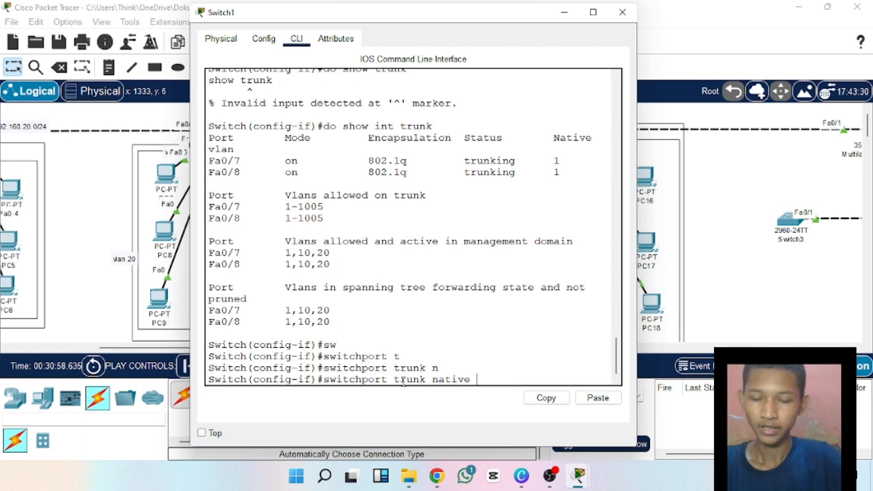
pyautogui.write('v')
pyautogui.press('Tab')
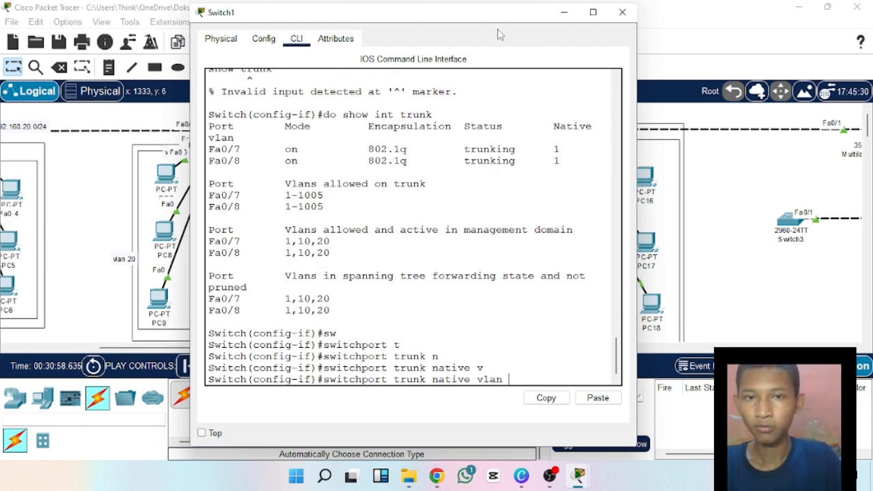
pyautogui.write('10')
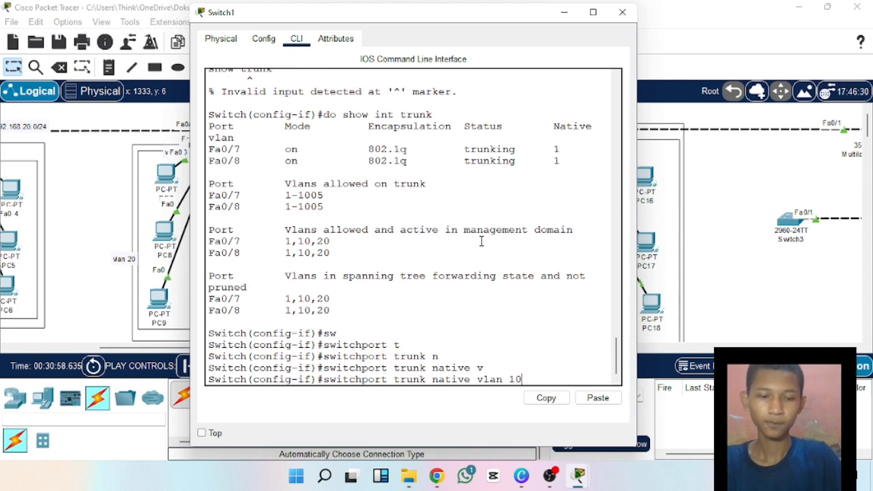
pyautogui.press('Return')
pyautogui.write('d')
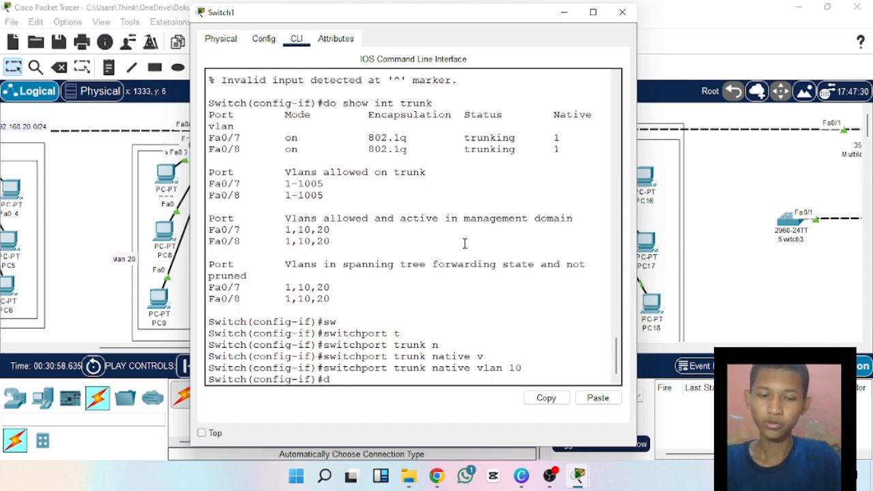
pyautogui.write('o sh')
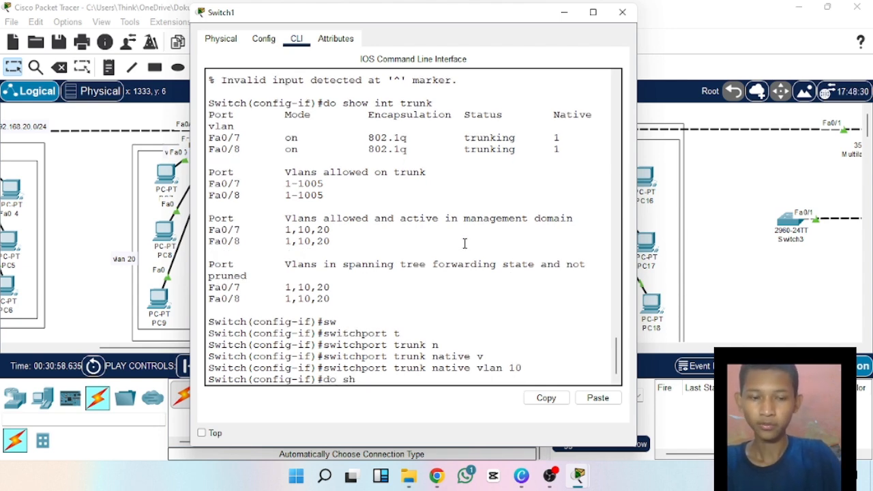
pyautogui.press('BackSpace')
pyautogui.press('BackSpace')
pyautogui.press('BackSpace')
pyautogui.press('BackSpace')
pyautogui.press('BackSpace')
pyautogui.write('sw')
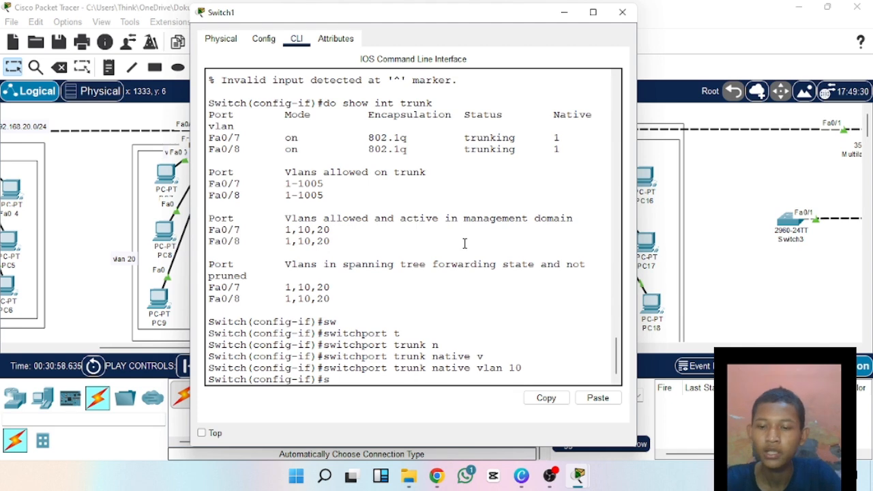
pyautogui.press('BackSpace')
pyautogui.press('BackSpace')
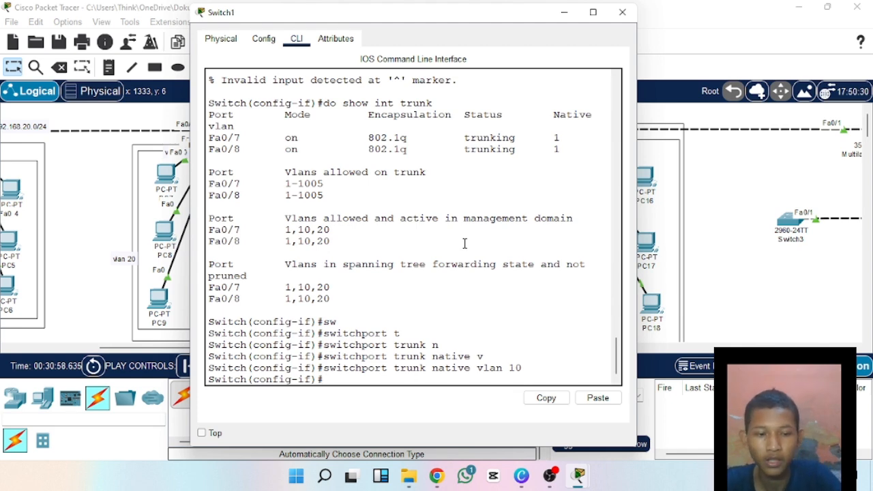
pyautogui.press('Return')
# Leave the current interface's configuration on Switch1 and enter configuration mode for interface fa0/8.
pyautogui.write('ex')
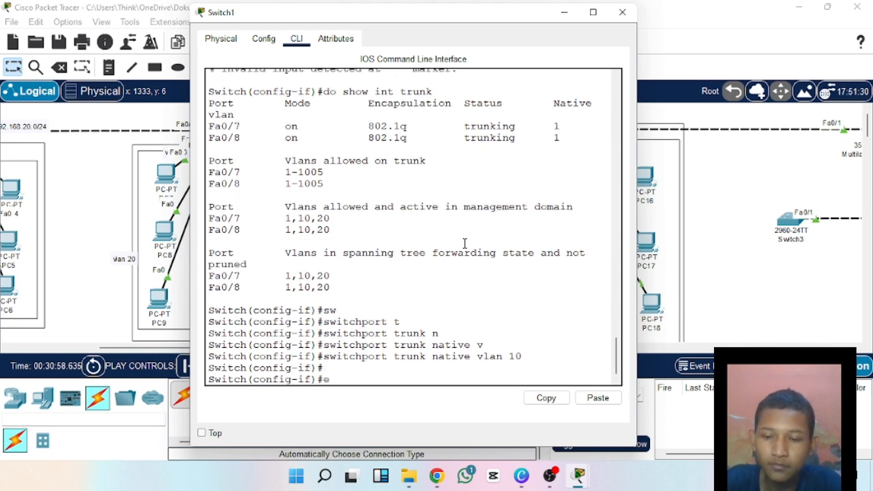
pyautogui.press('Return')
pyautogui.write('in')
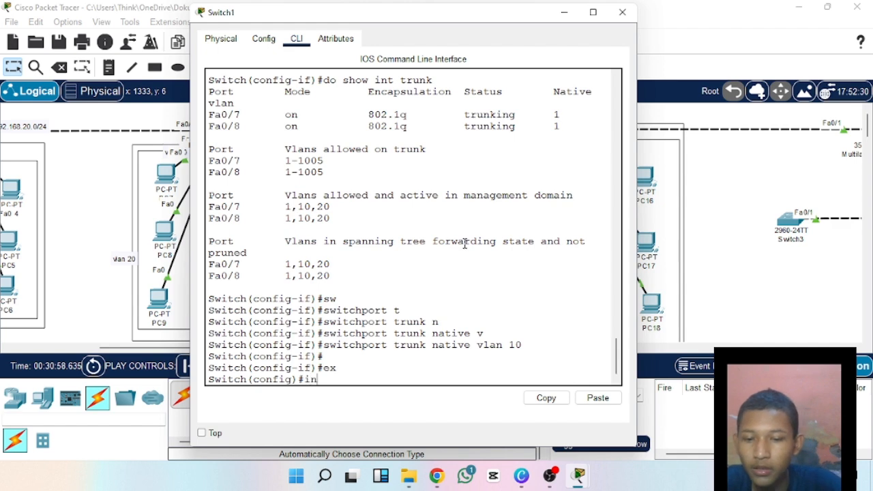
pyautogui.write('t')
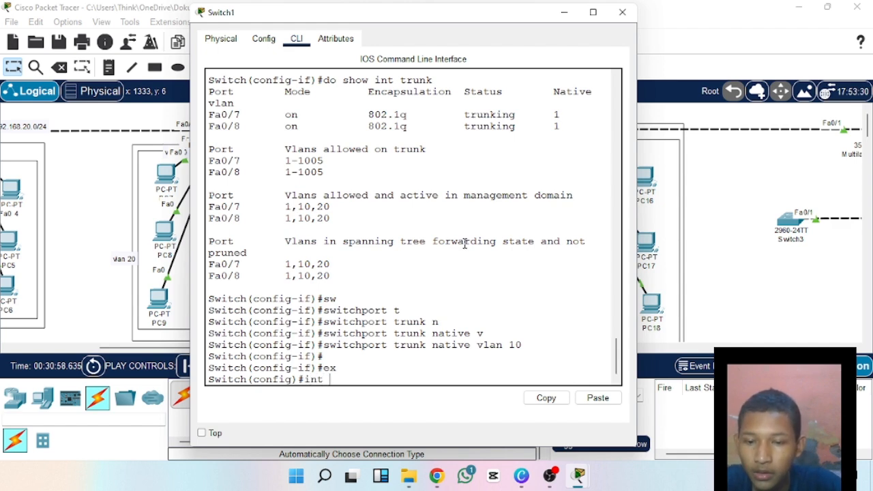
pyautogui.write(' fa0/')
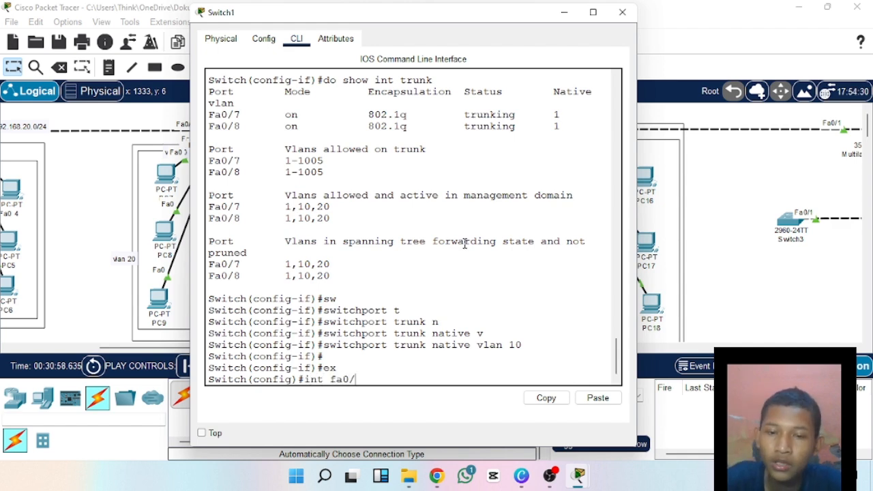
pyautogui.write('1')
pyautogui.press('BackSpace')
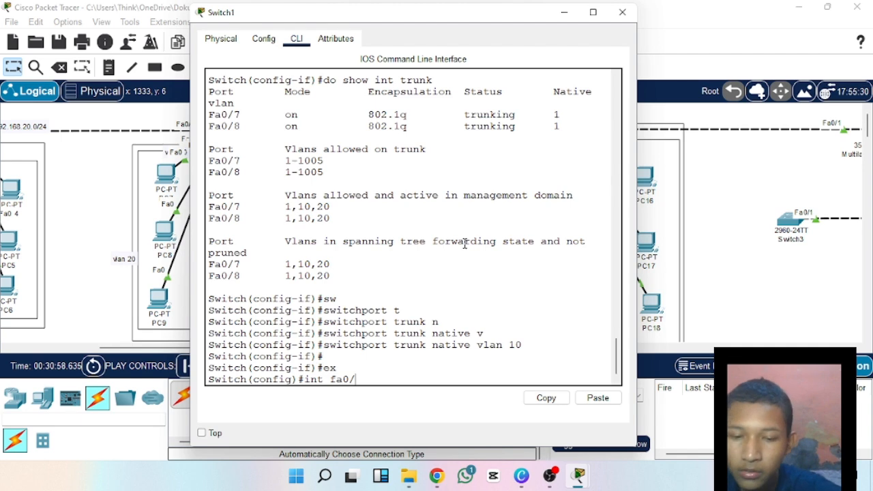
pyautogui.write('8')
pyautogui.press('Return')
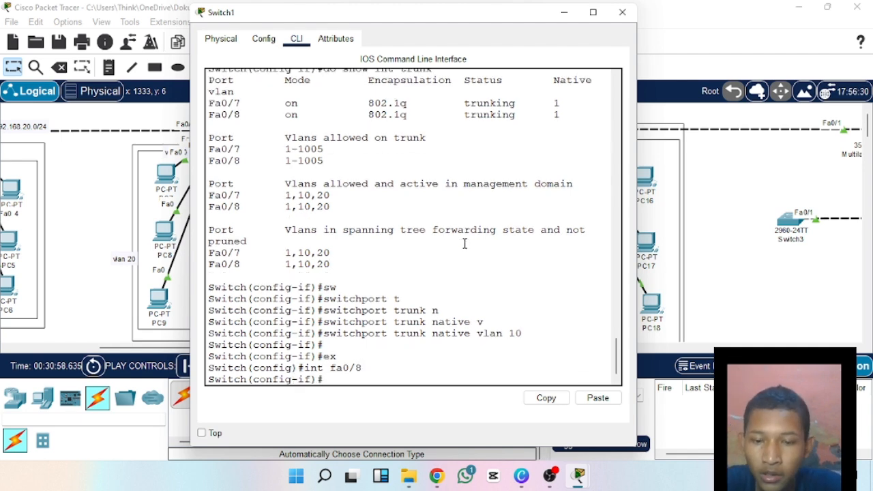
# Set the trunk native VLAN of interface Fa0/8 to 10 with the command "switchport trunk native vlan 10".
pyautogui.write('sw')
pyautogui.press('Tab')
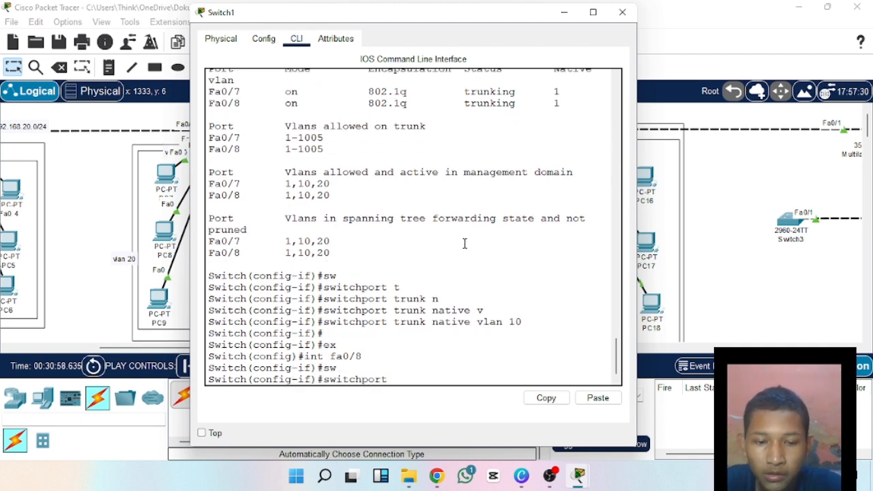
pyautogui.write('t')
pyautogui.write('r')
pyautogui.press('Tab')
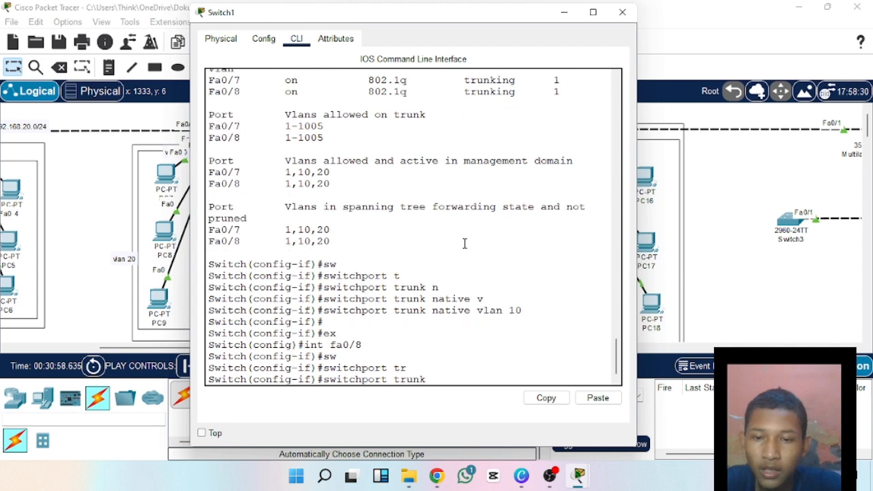
pyautogui.write('n')
pyautogui.press('Tab')
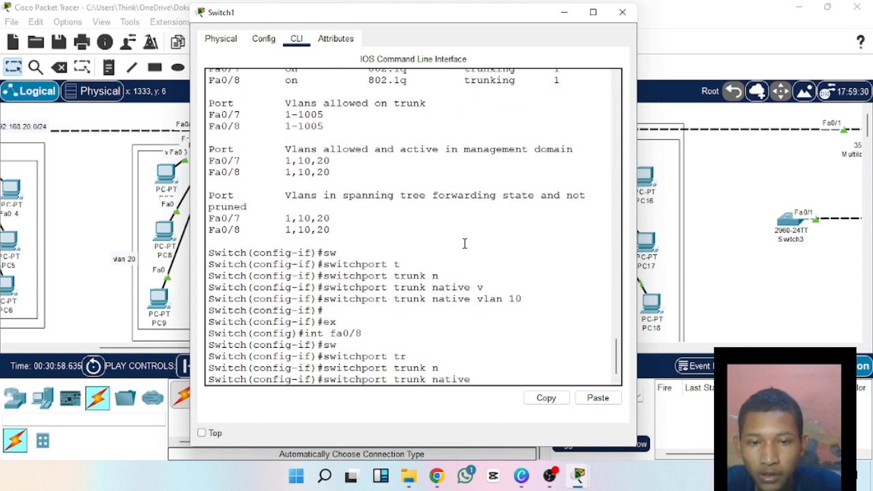
pyautogui.write('v')
pyautogui.press('Tab')
pyautogui.write('1')
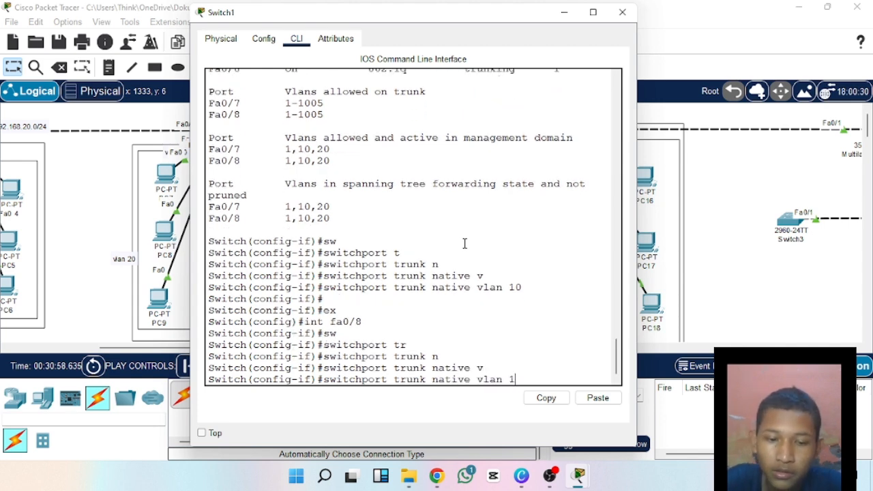
pyautogui.write('0')
pyautogui.press('Return')
# Display Switch1's trunk interfaces again with "do show int trunk" to check the native VLAN change.
pyautogui.write('do show')
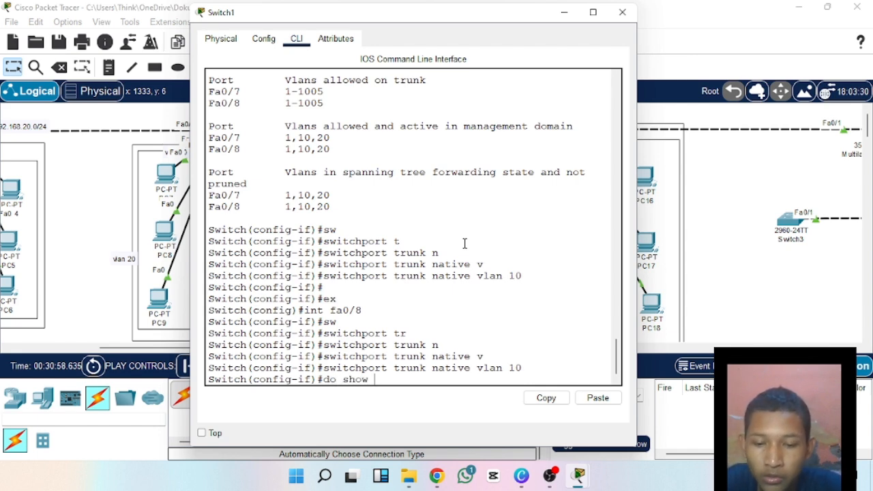
pyautogui.write(' int t')
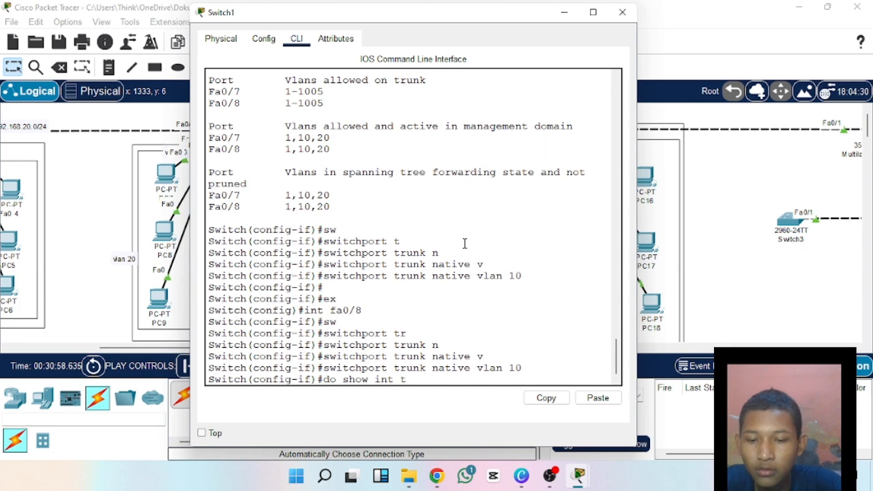
pyautogui.write('runk')
pyautogui.press('Return')
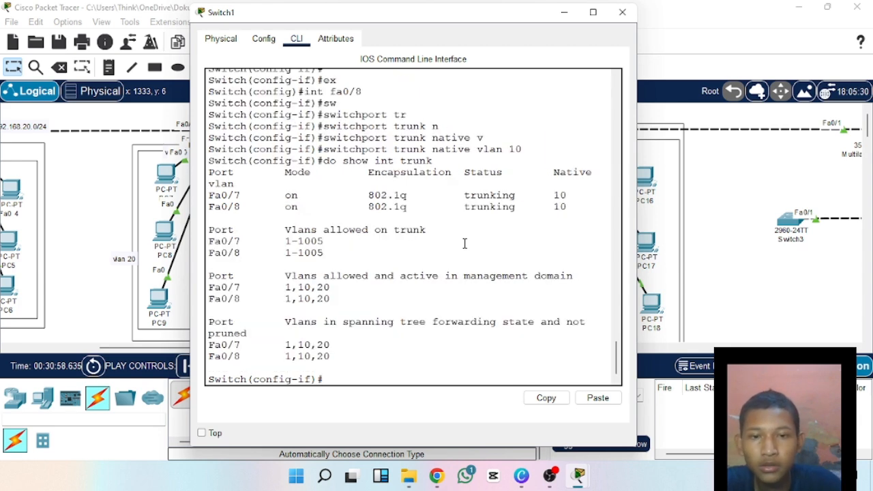
# Examine the native VLAN values of Fa0/7 and Fa0/8, moving the Switch1 window aside to check the links behind it.
pyautogui.moveTo(543, 198); pyautogui.dragTo(577, 197)
pyautogui.click(556, 194)
pyautogui.click(590, 200)
pyautogui.click(579, 209)
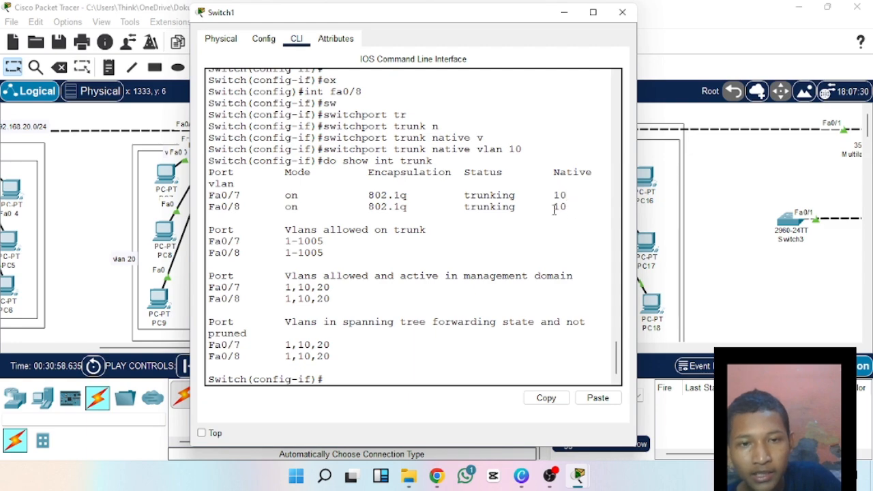
pyautogui.click(555, 195)
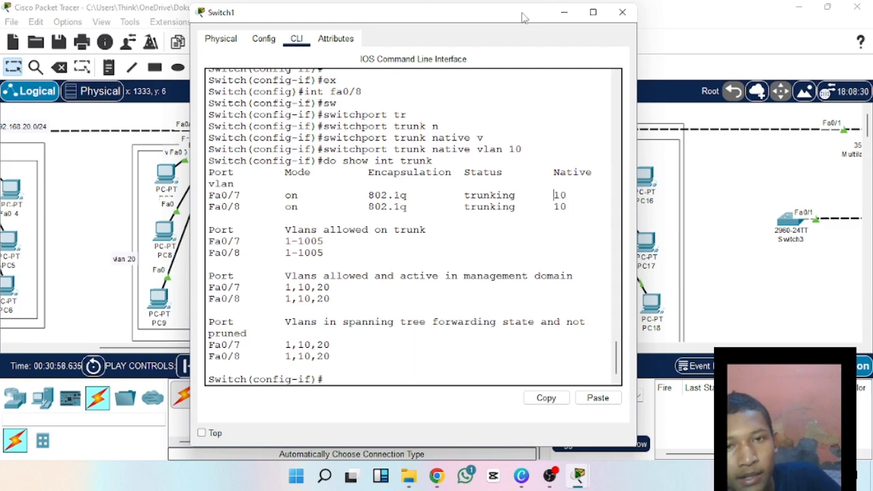
pyautogui.moveTo(522, 16); pyautogui.dragTo(453, 20)
pyautogui.click(507, 184)
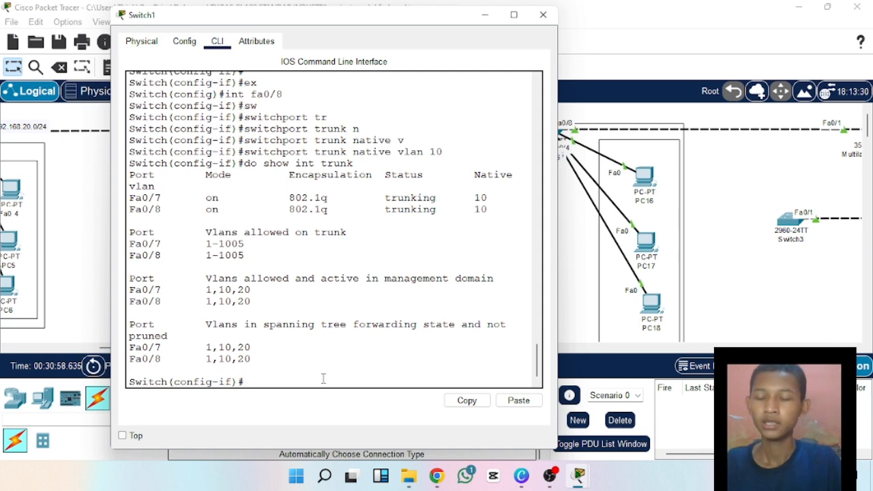
# Restore the trunk native VLAN of Fa0/8 to 1 with the command "switchport trunk native vlan 1".
pyautogui.write('sw')
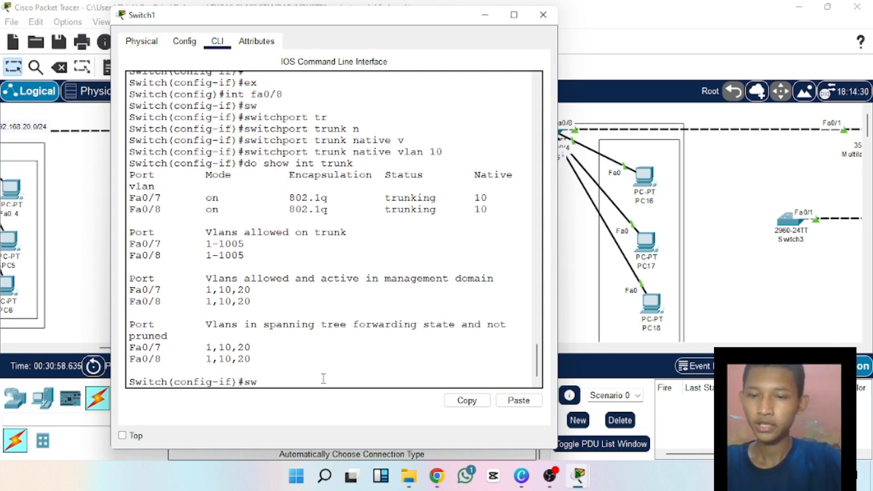
pyautogui.press('Tab')
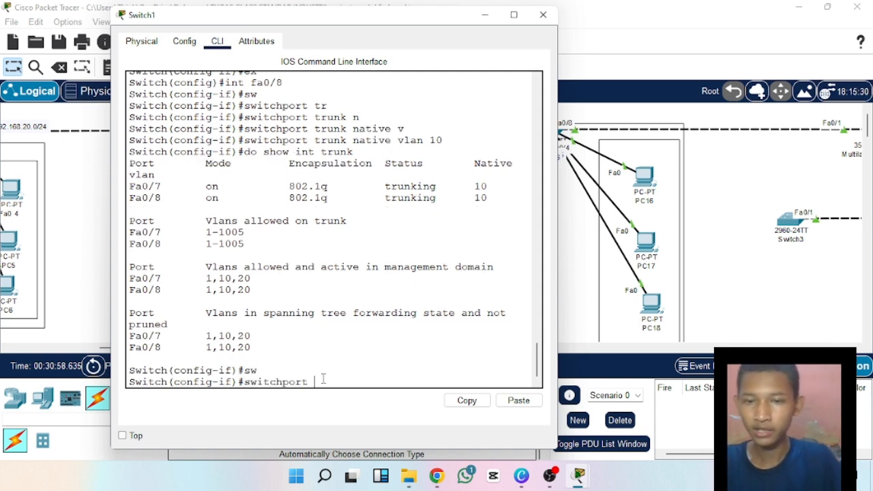
pyautogui.write('tr')
pyautogui.press('Tab')
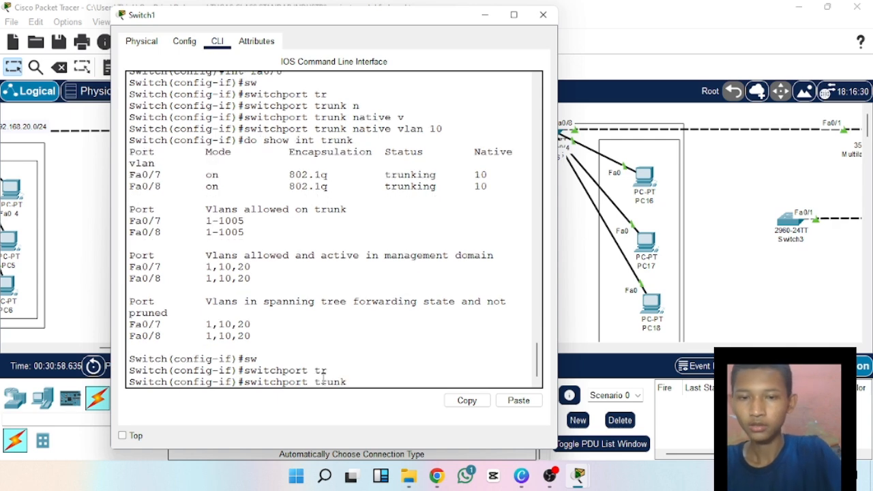
pyautogui.write('n')
pyautogui.press('Tab')
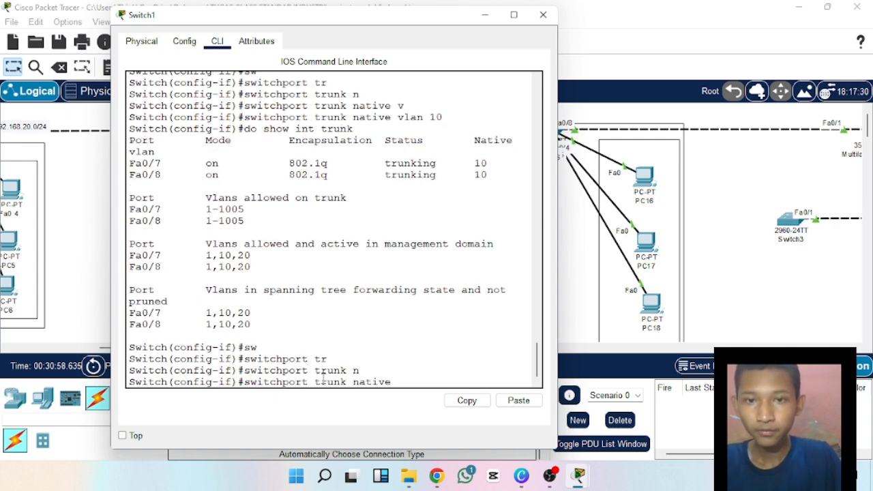
pyautogui.write('v')
pyautogui.press('Tab')
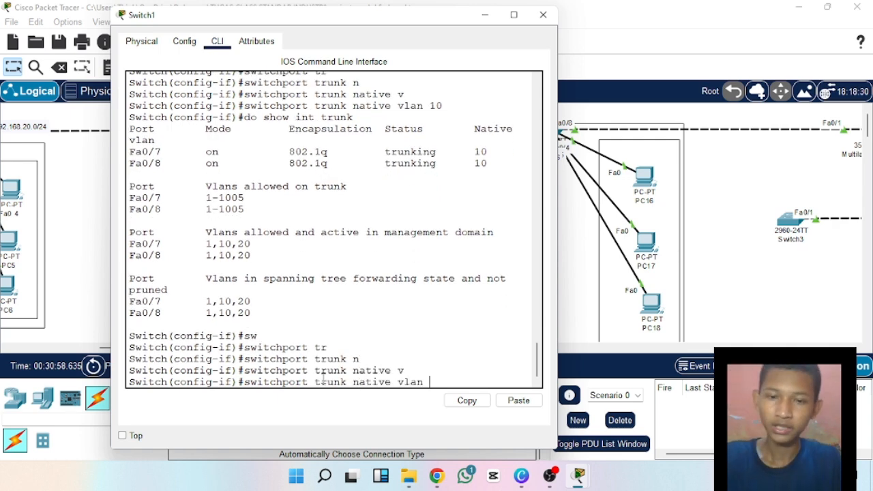
pyautogui.write('1')
pyautogui.press('Return')
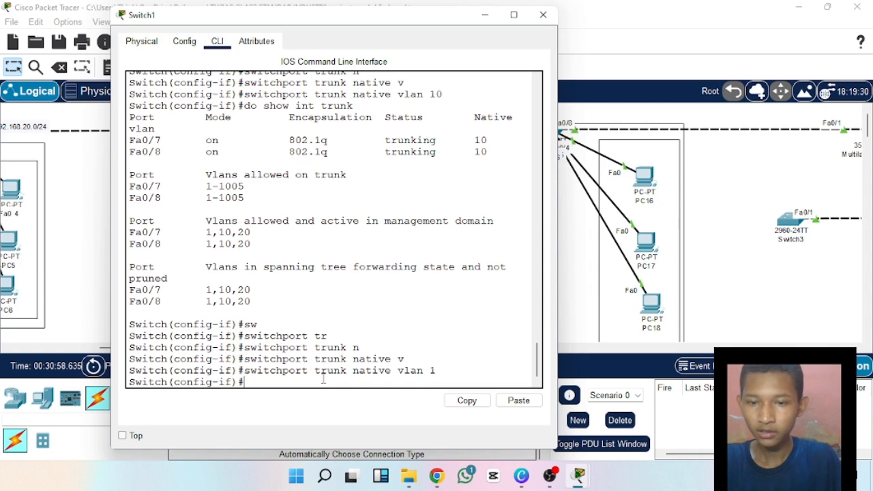
# Leave Fa0/8's configuration and enter interface configuration for Fa0/7 with the command "int fa0/7".
pyautogui.write('ex')
pyautogui.press('Return')
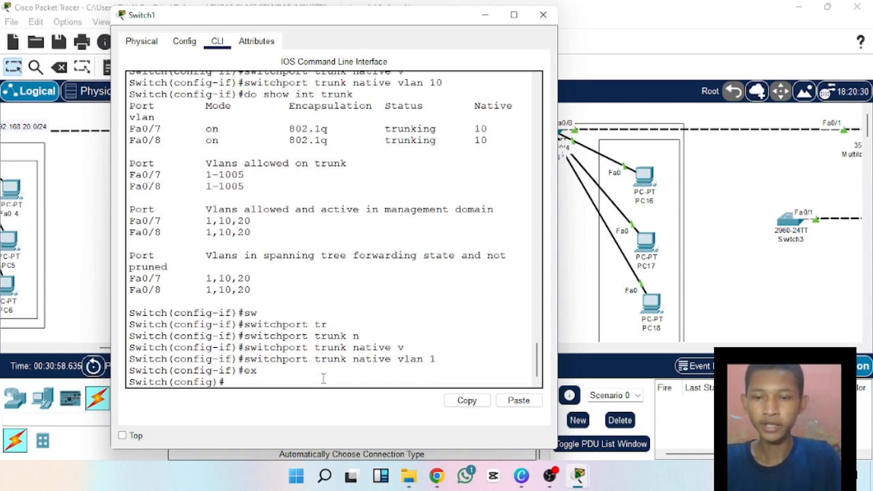
pyautogui.write('int fa0')
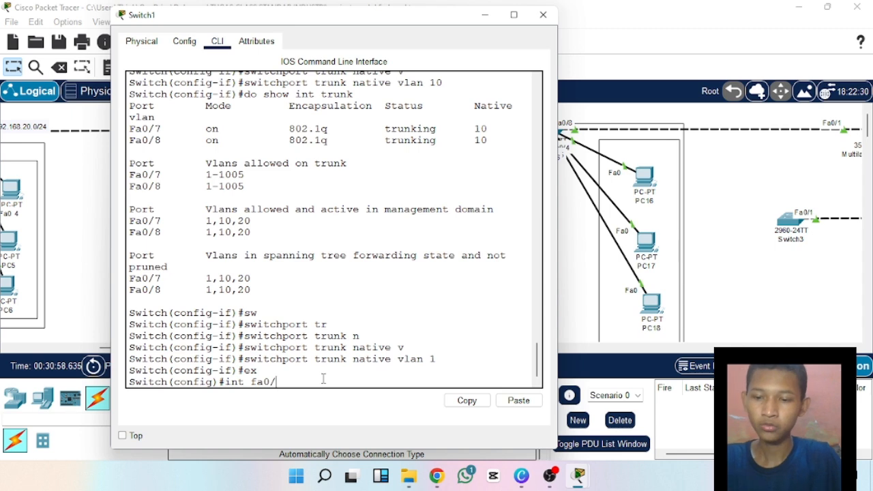
pyautogui.write('/7 ')
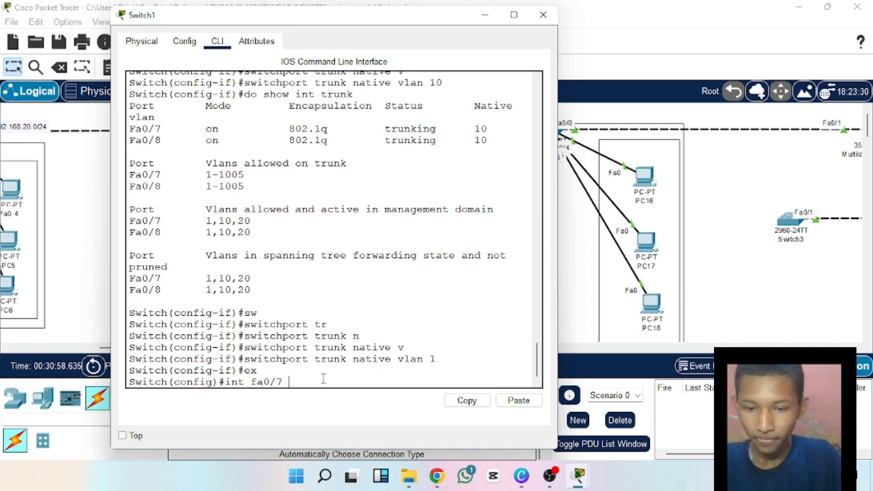
pyautogui.write('tr')
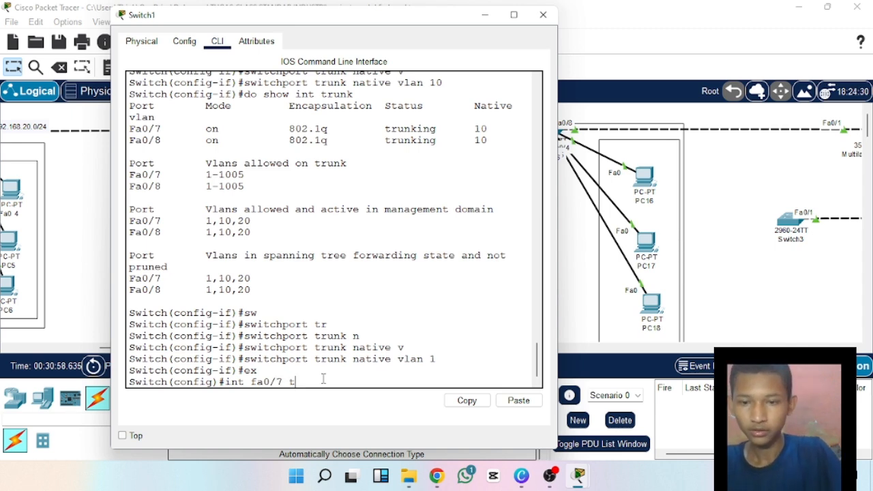
pyautogui.press('Return')
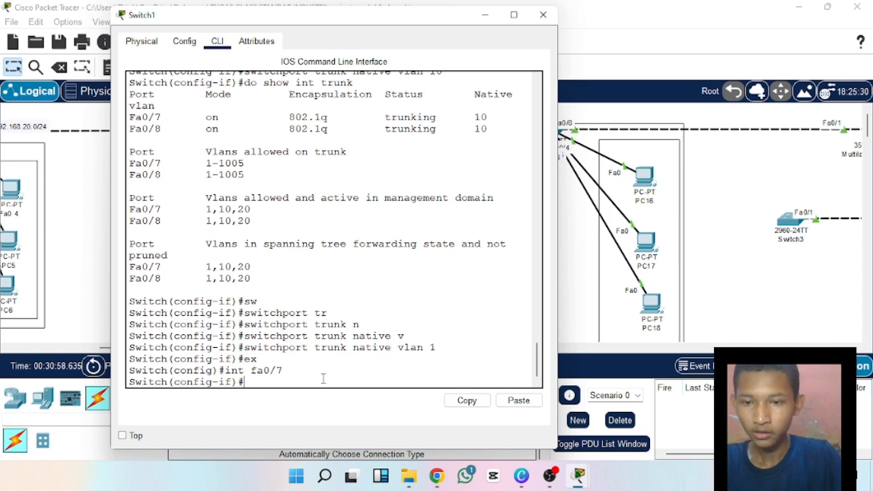
# Restore the trunk native VLAN of Fa0/7 to 1 with the command "switchport trunk native vlan 1".
pyautogui.write('sw')
pyautogui.press('Tab')
pyautogui.write('tr')
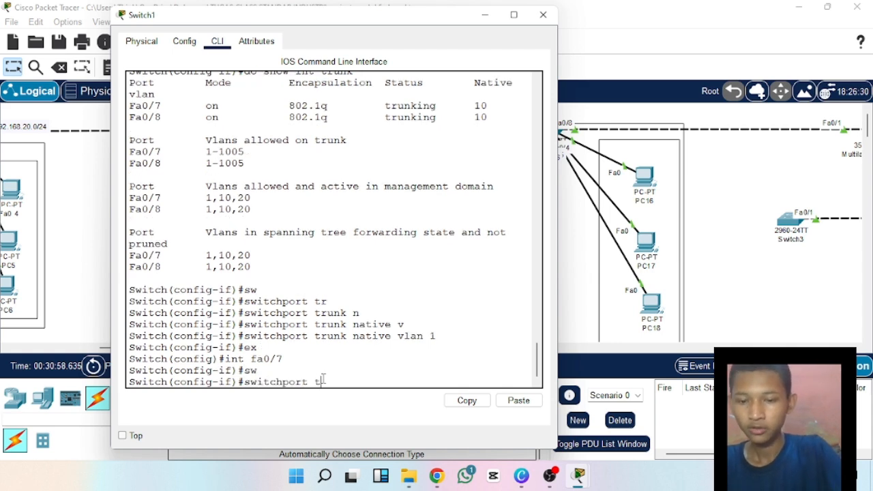
pyautogui.press('Tab')
pyautogui.write('n')
pyautogui.press('Tab')
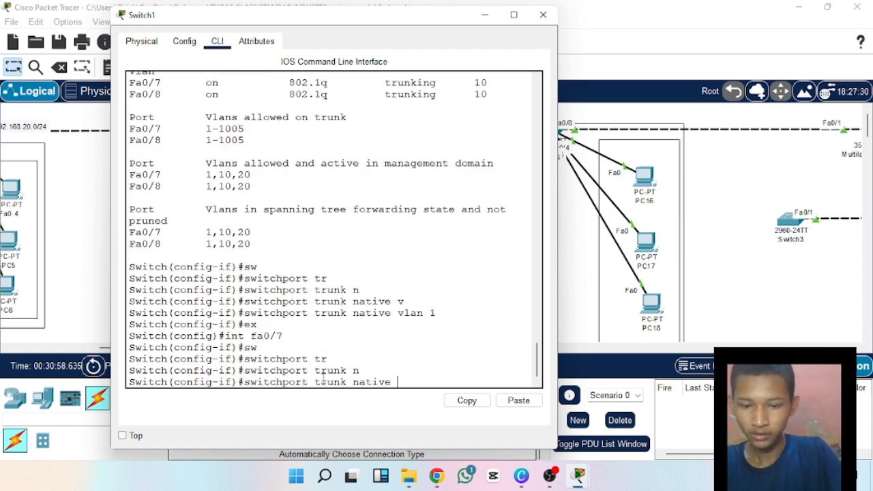
pyautogui.write('v')
pyautogui.press('Tab')
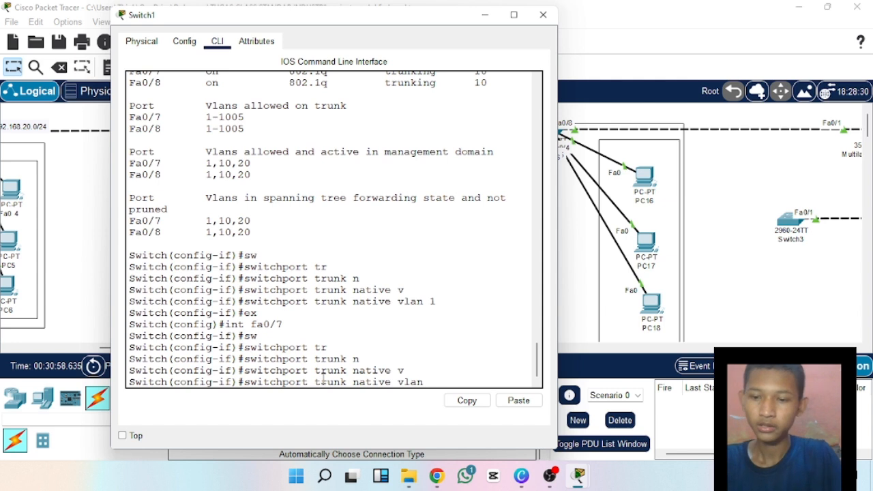
pyautogui.press('Return')
# Check the native VLANs of Fa0/7 and Fa0/8 on Switch1 with "do show int trunk", and close the Switch1 window.
pyautogui.write('d')
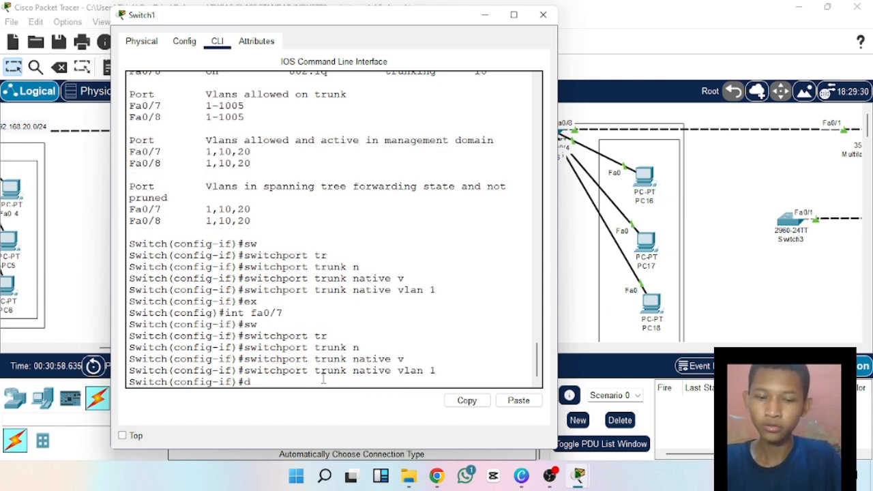
pyautogui.write('o show')
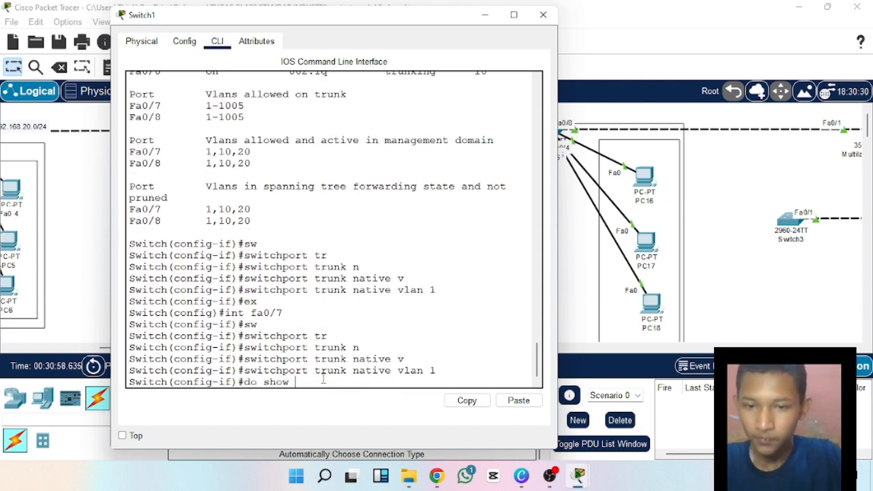
pyautogui.write(' int trunk')
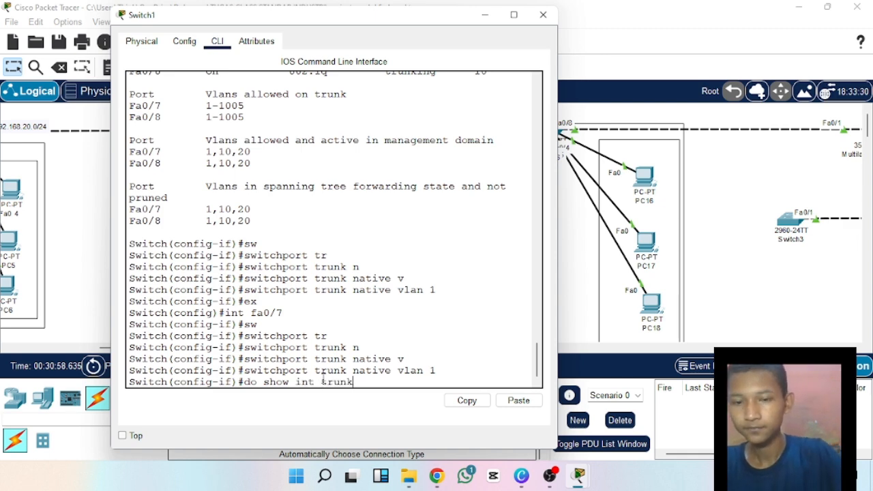
pyautogui.press('Return')
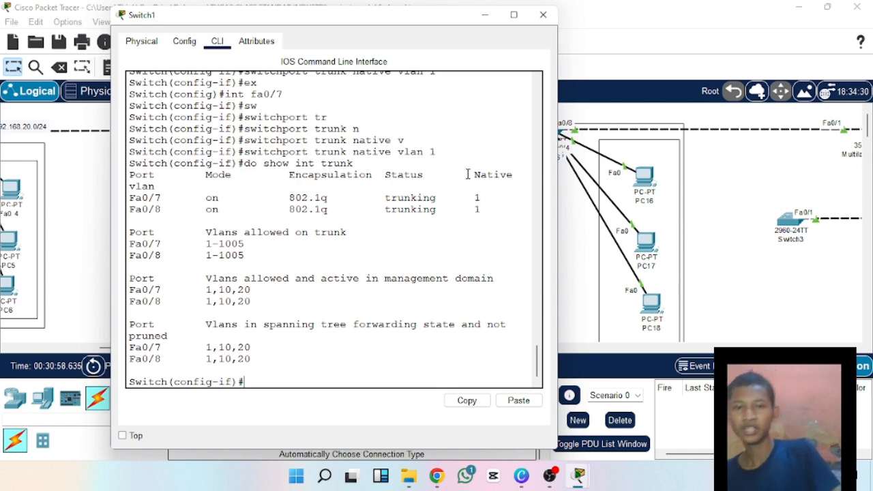
pyautogui.moveTo(467, 198); pyautogui.dragTo(520, 221)
pyautogui.click(480, 200)
pyautogui.click(520, 221)
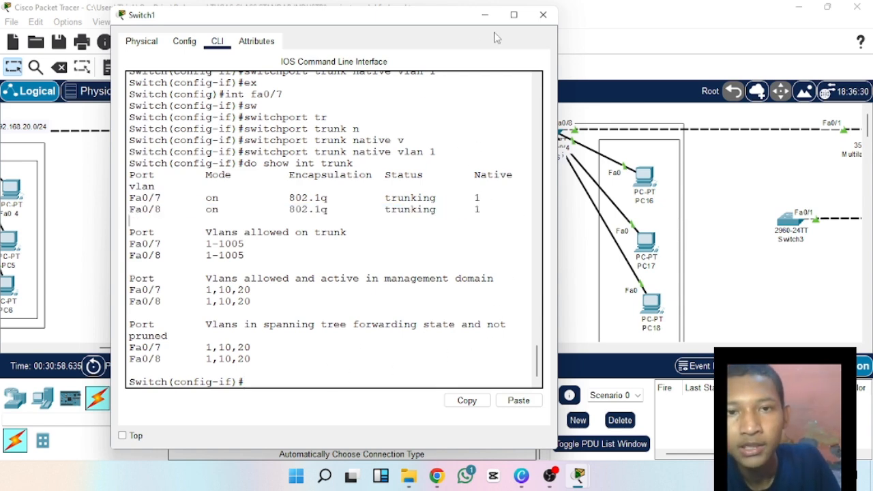
pyautogui.click(542, 14)
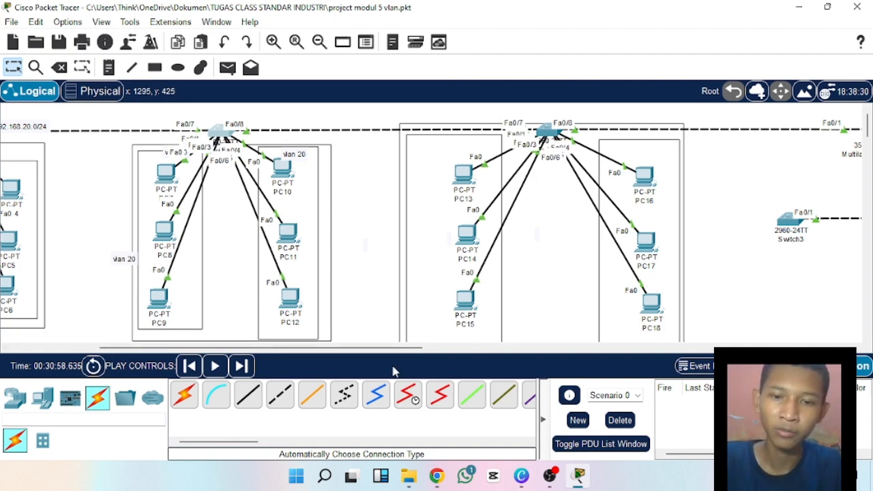
pyautogui.moveTo(385, 353); pyautogui.dragTo(459, 370)
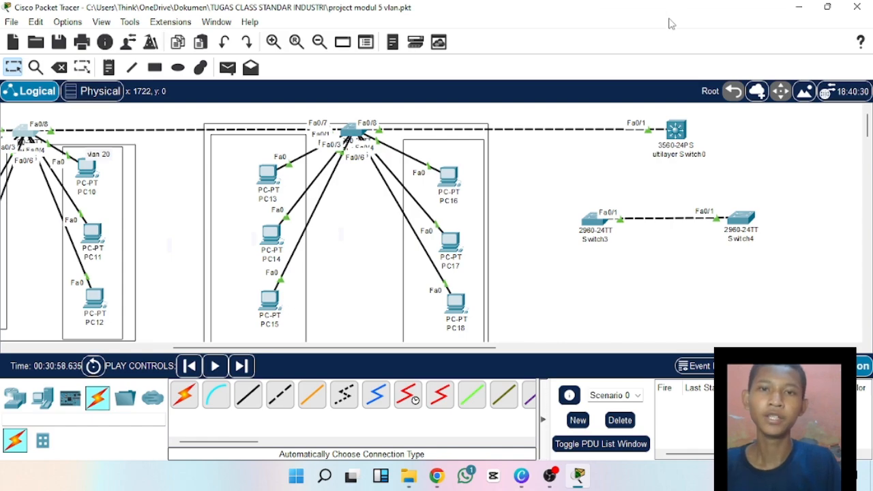